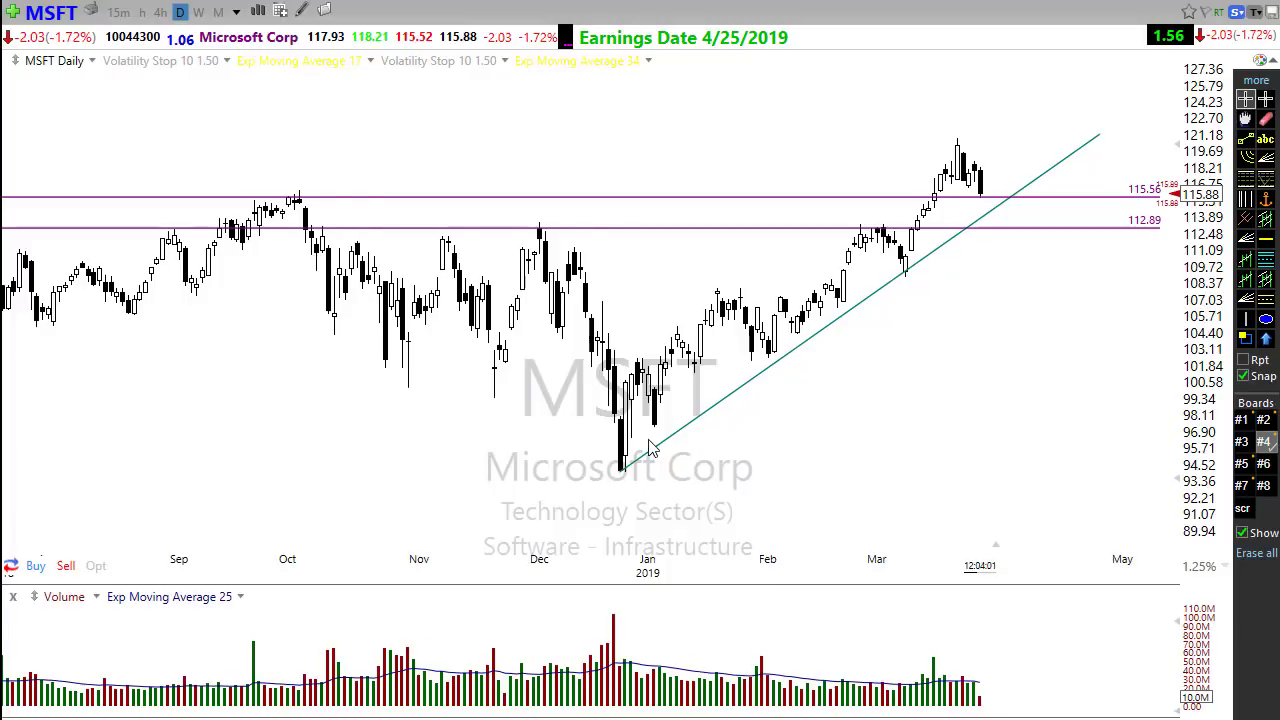
# Step: Sketch green arrows for an advance, a pullback and a renewed advance below Microsoft's rising trendline, and clear them
pyautogui.scroll(-2, 650, 447)
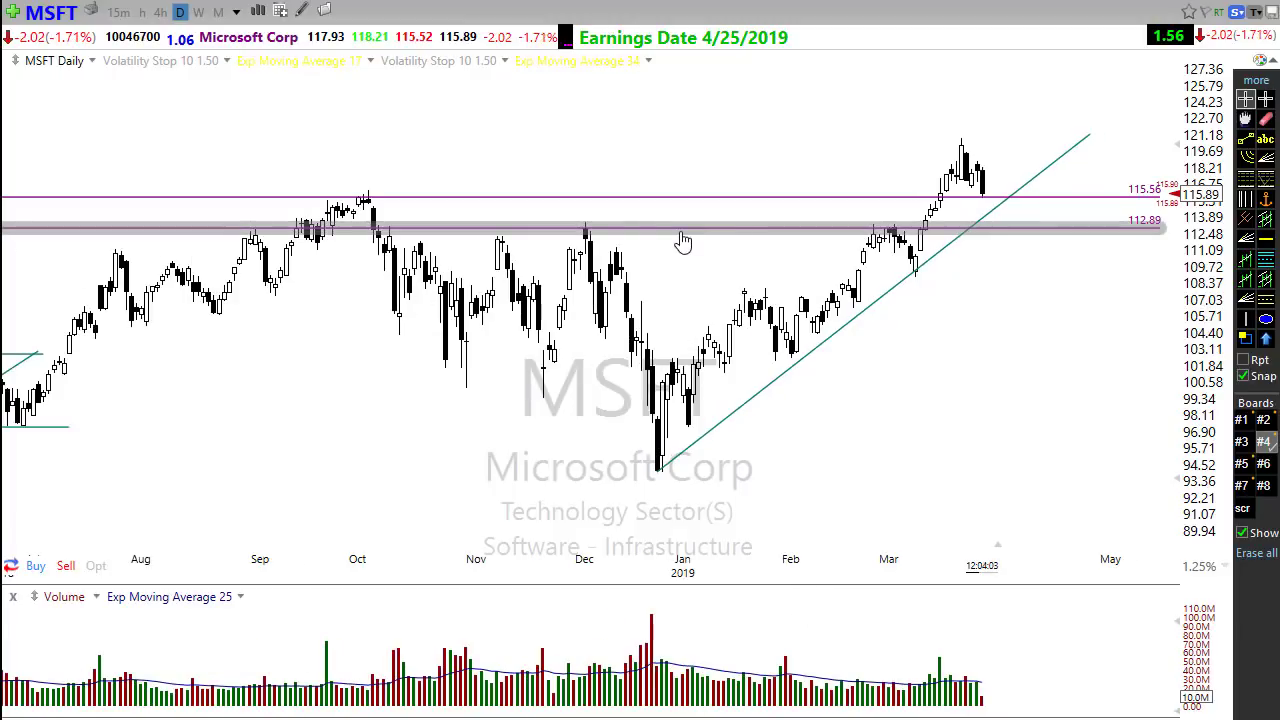
pyautogui.moveTo(707, 201)
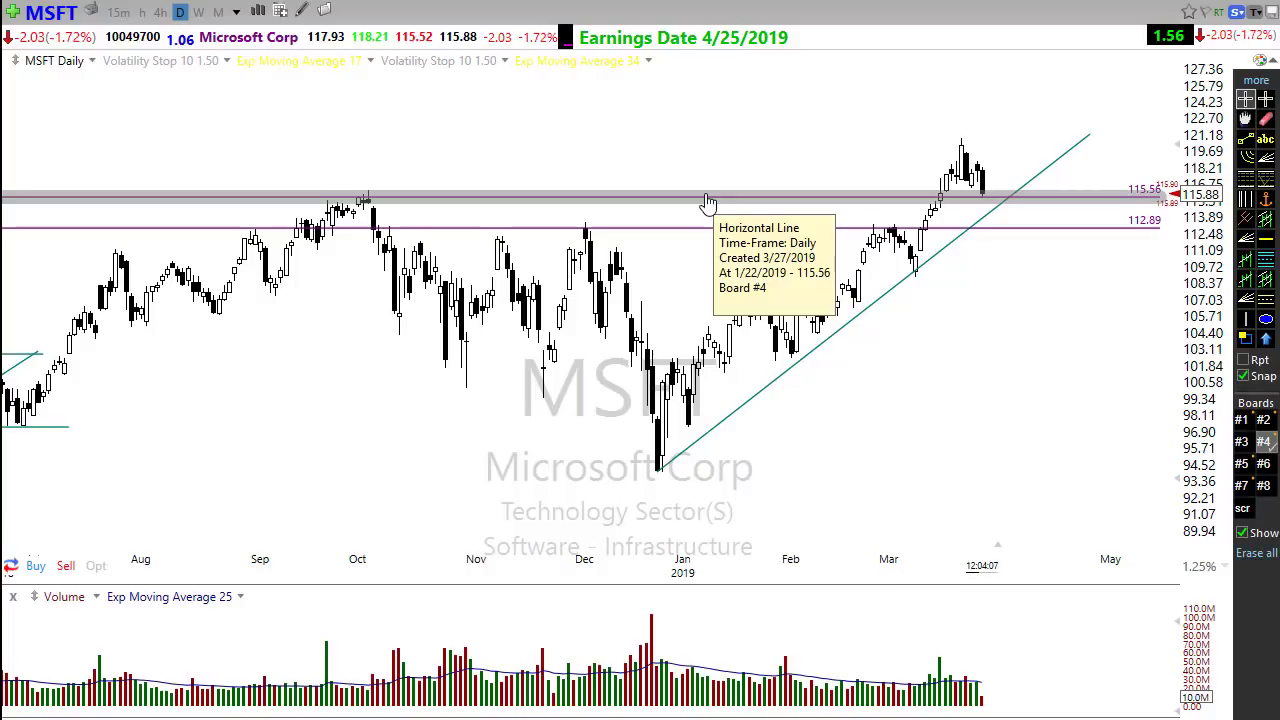
pyautogui.scroll(2, 891, 383)
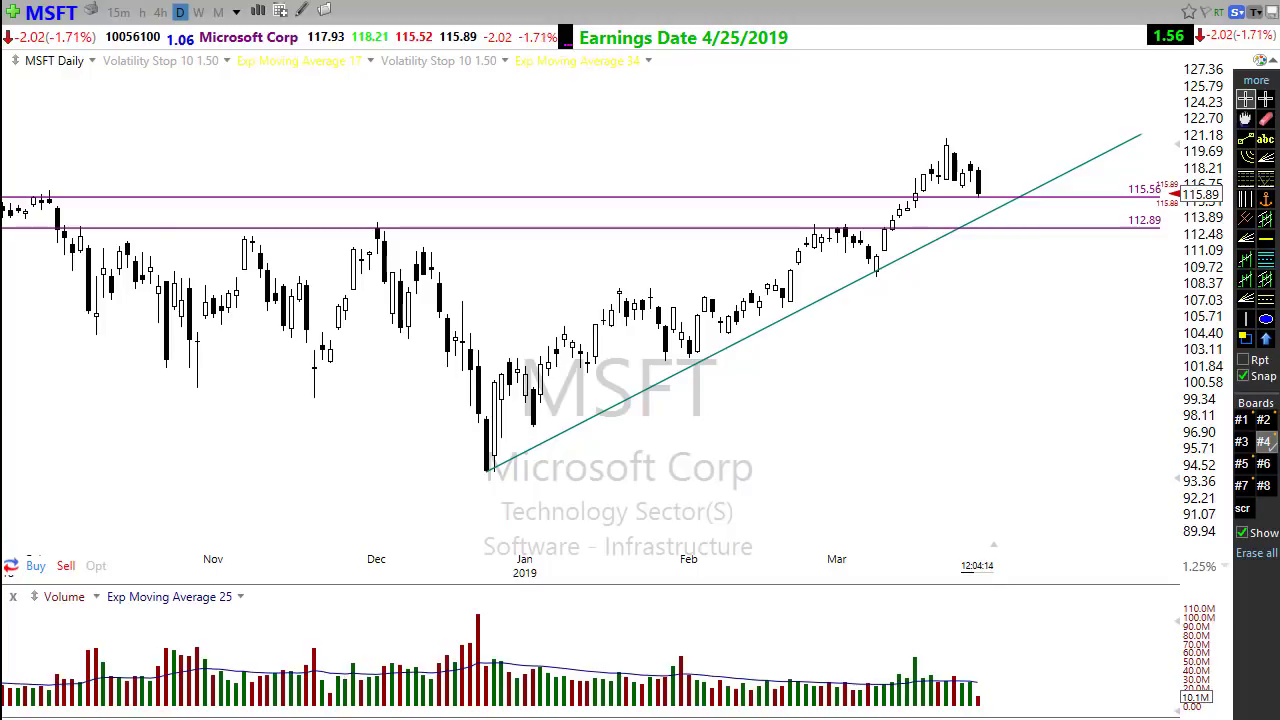
pyautogui.moveTo(578, 530)
pyautogui.mouseDown()
pyautogui.moveTo(790, 441)
pyautogui.moveTo(860, 492)
pyautogui.moveTo(1038, 368)
pyautogui.mouseUp()
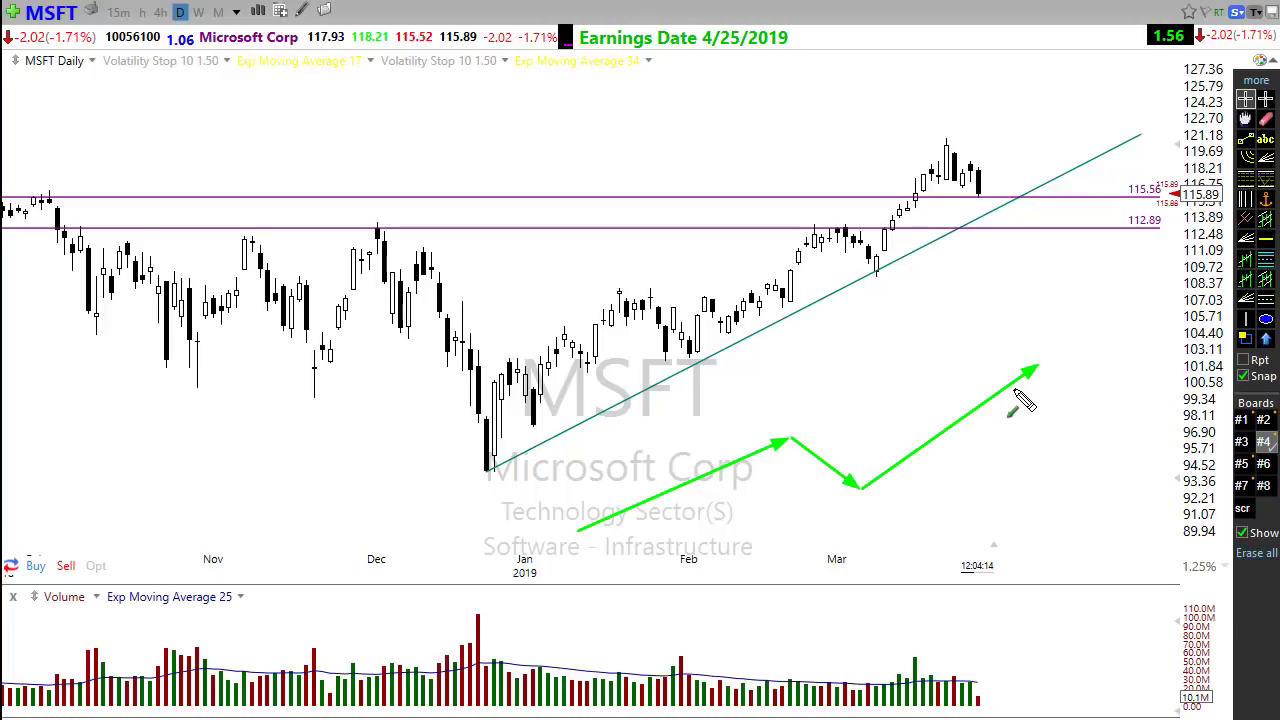
pyautogui.press('Escape')
# Step: Mark the pullback from the March high to the rising trendline and a bounce from it with temporary green arrows
pyautogui.scroll(-2, 845, 290)
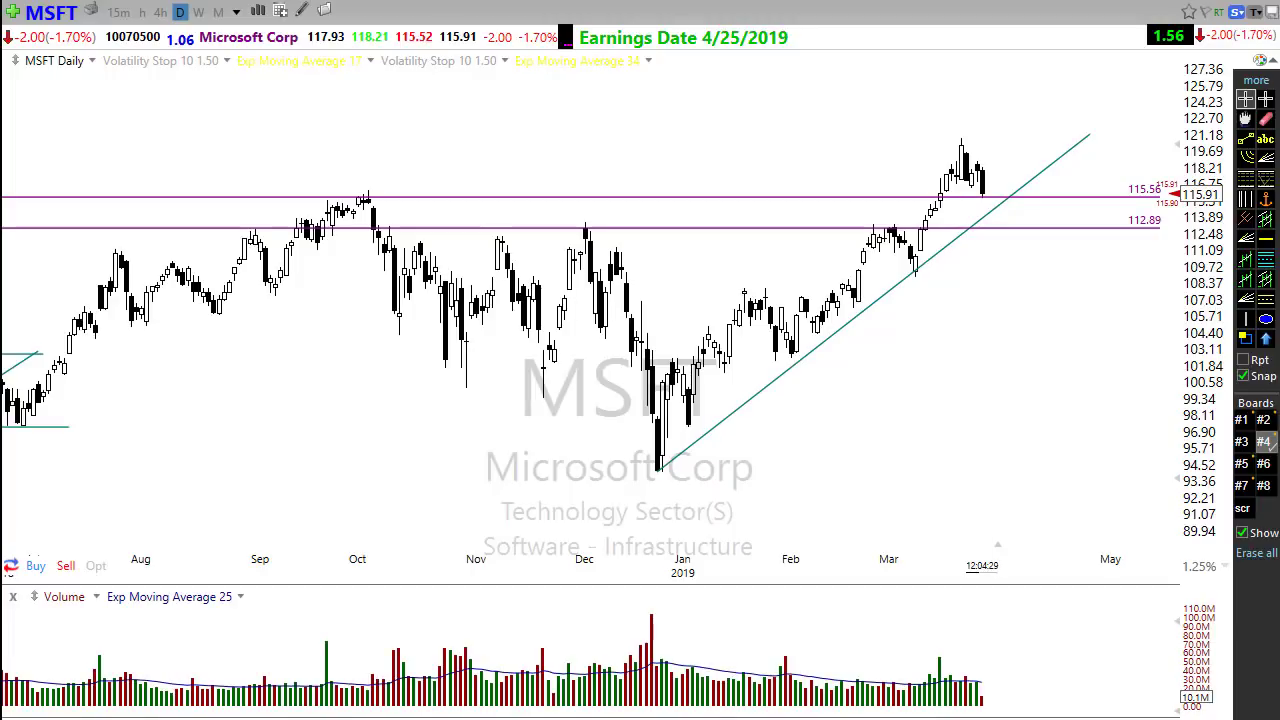
pyautogui.moveTo(950, 141); pyautogui.dragTo(1002, 211)
pyautogui.moveTo(997, 209); pyautogui.dragTo(1017, 180)
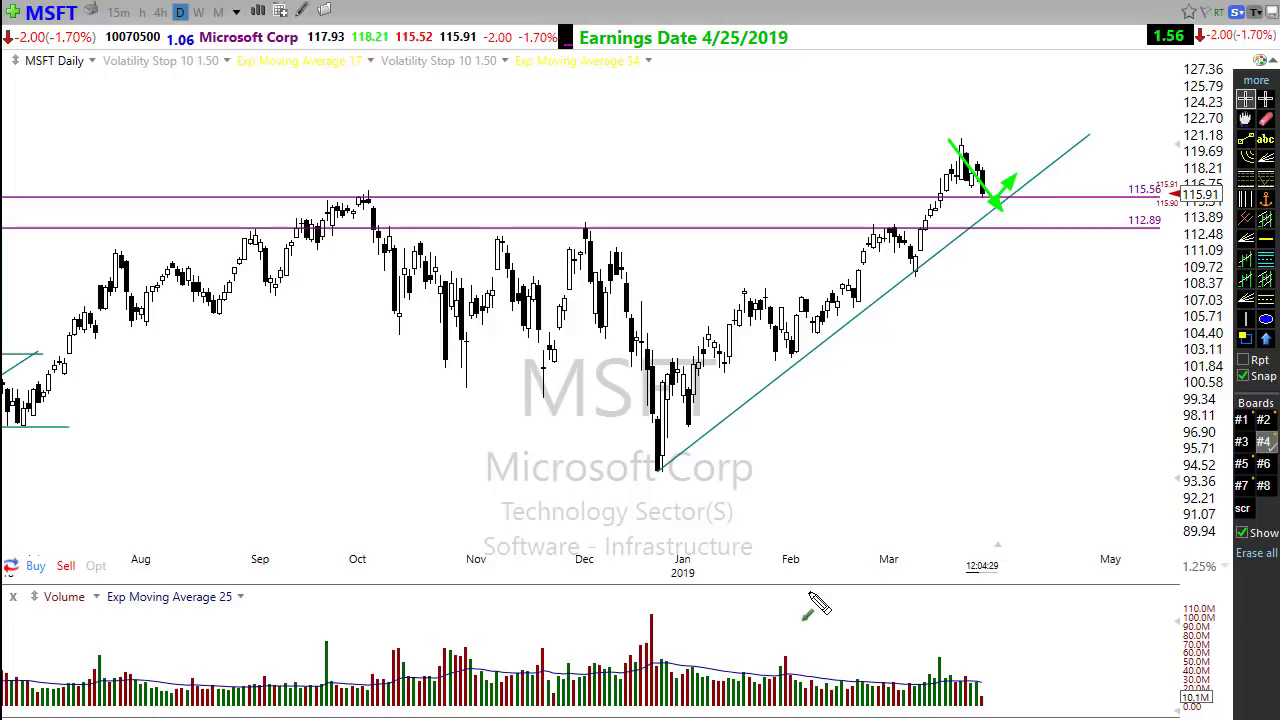
pyautogui.moveTo(1018, 379); pyautogui.dragTo(936, 277)
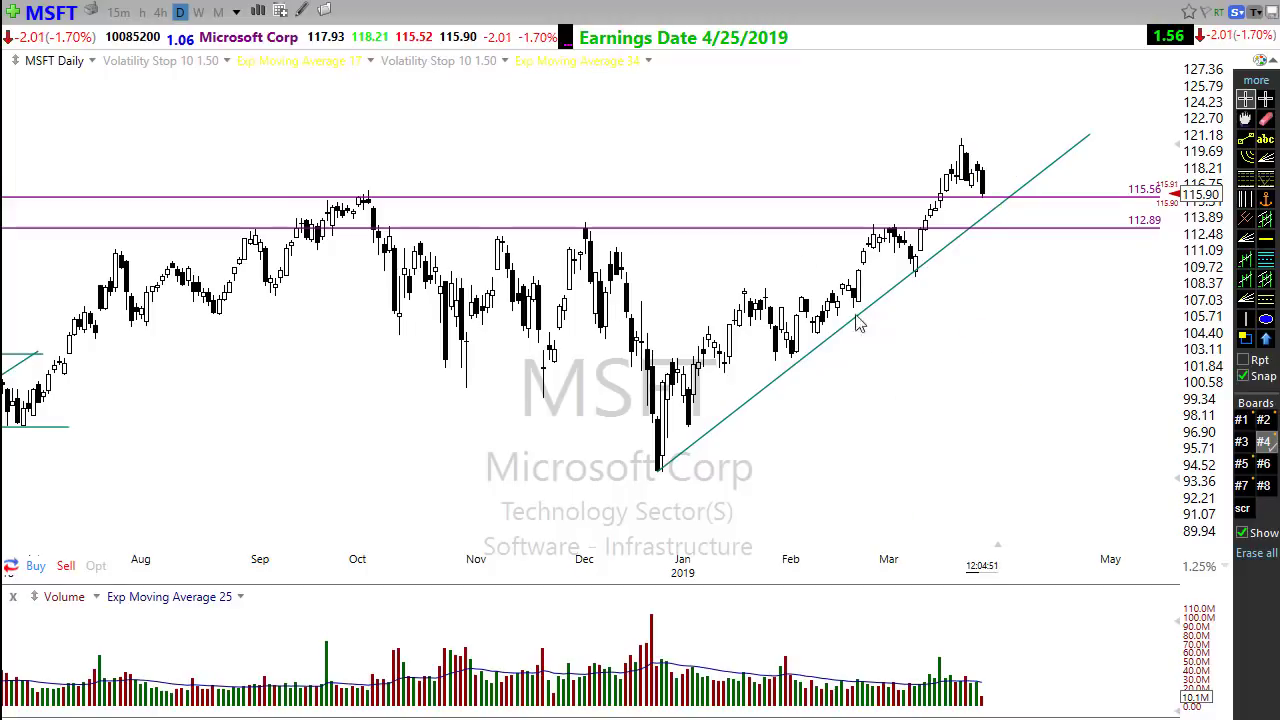
# Step: Mark where the 115.56 level meets the trendline, clear it, and draw an arrow from the latest candle down to the 112.89 level
pyautogui.moveTo(980, 195); pyautogui.dragTo(1020, 196)
pyautogui.moveTo(1022, 203); pyautogui.dragTo(1014, 208)
pyautogui.press('Delete')
pyautogui.moveTo(980, 172); pyautogui.dragTo(1000, 237)
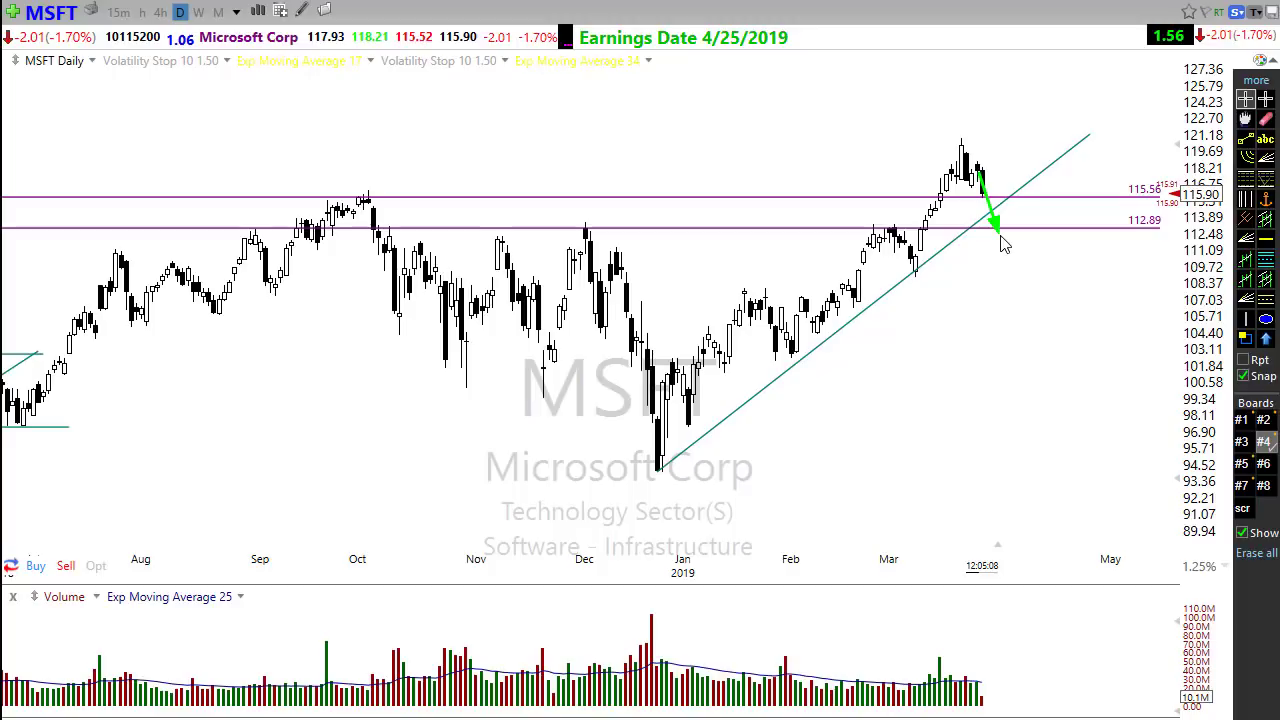
# Step: Mark the July rally with a rising arrow, point another arrow at the pullback low after it, and clear both
pyautogui.scroll(-5, 986, 349)
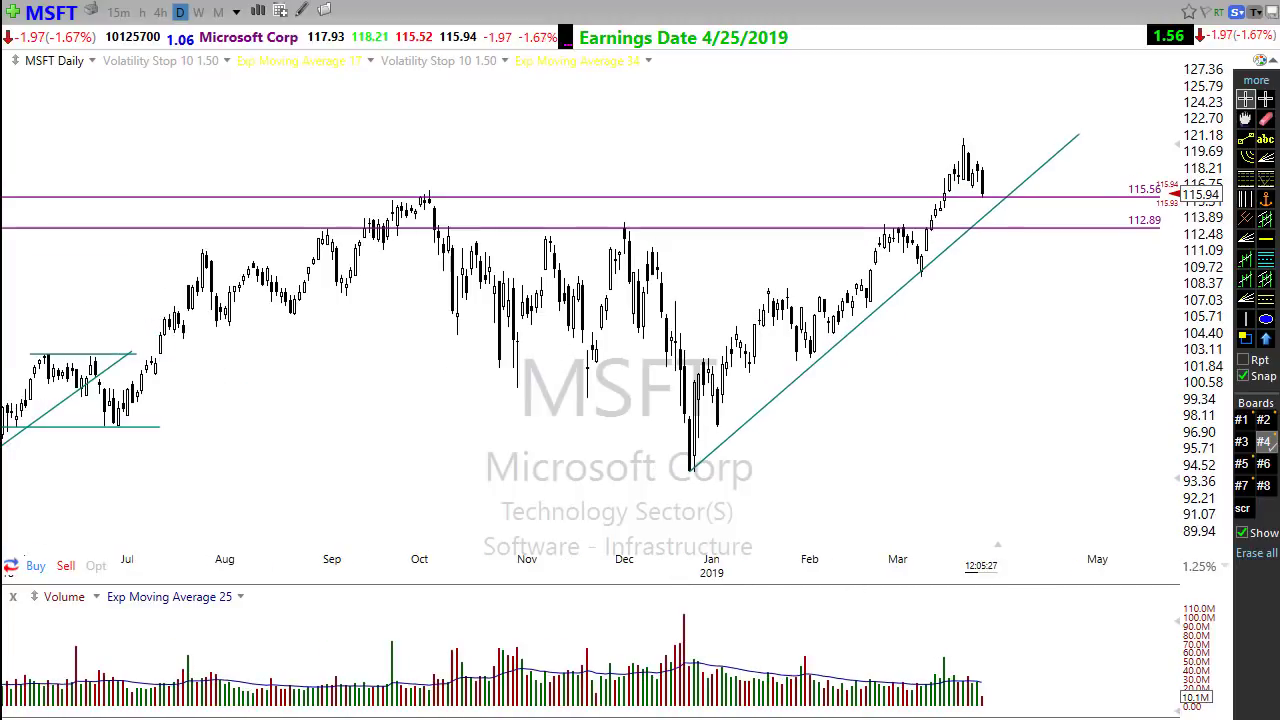
pyautogui.moveTo(382, 506); pyautogui.dragTo(232, 330)
pyautogui.moveTo(112, 437); pyautogui.dragTo(215, 247)
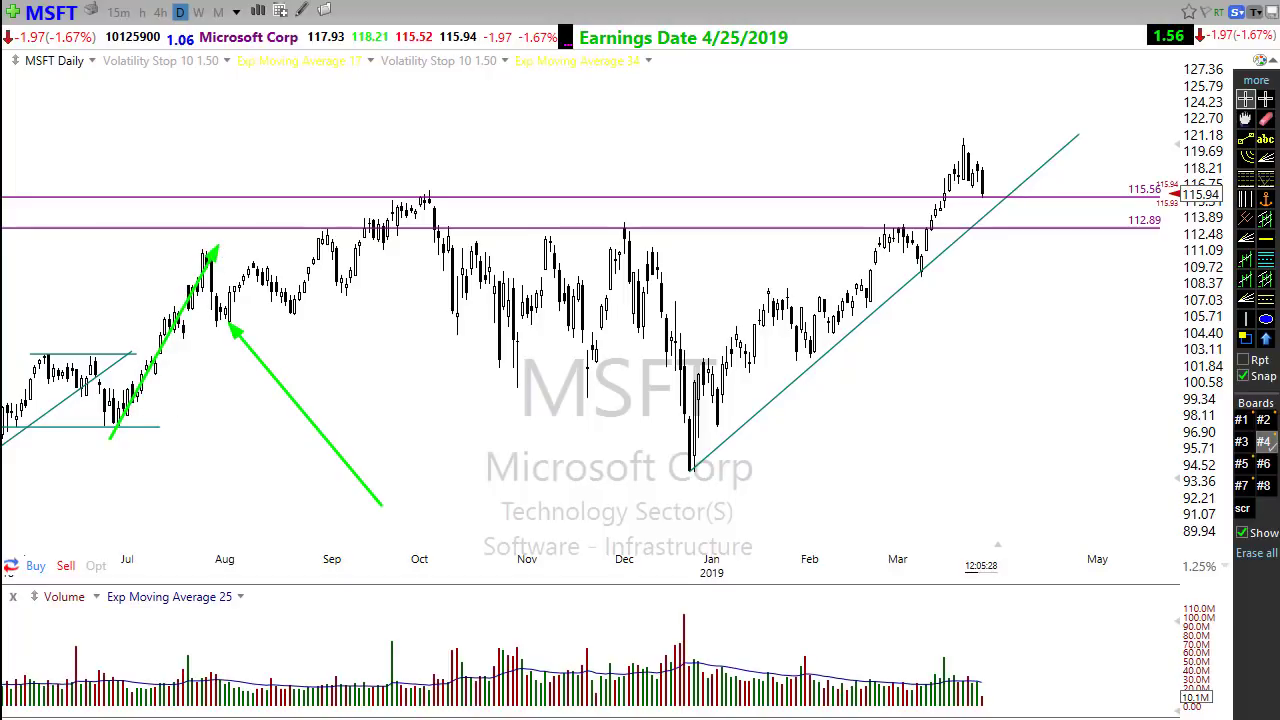
pyautogui.press('Escape')
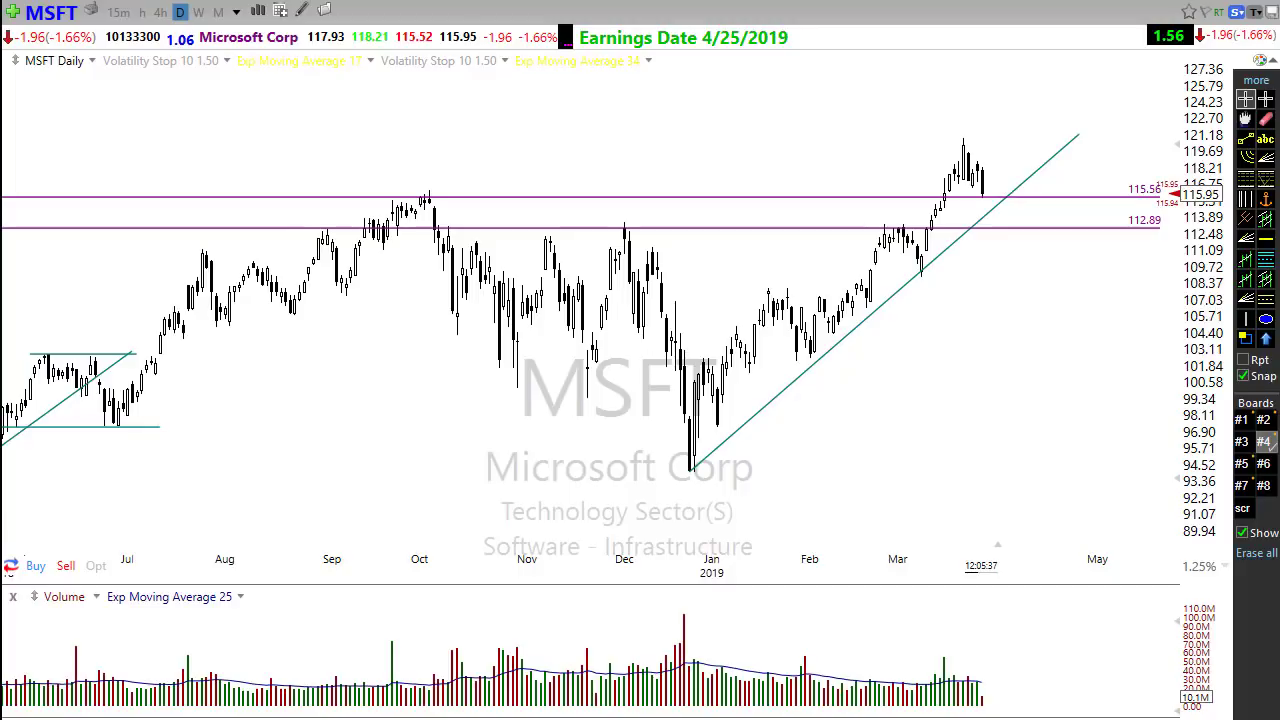
# Step: Go back to the mid-2018 price bars, mark the late-July drop and the August rebound with arrows, and erase them
pyautogui.press('Left')
pyautogui.press('Left')
pyautogui.press('Left')
pyautogui.press('Left')
pyautogui.press('Left')
pyautogui.press('Left')
pyautogui.press('Left')
pyautogui.press('Left')
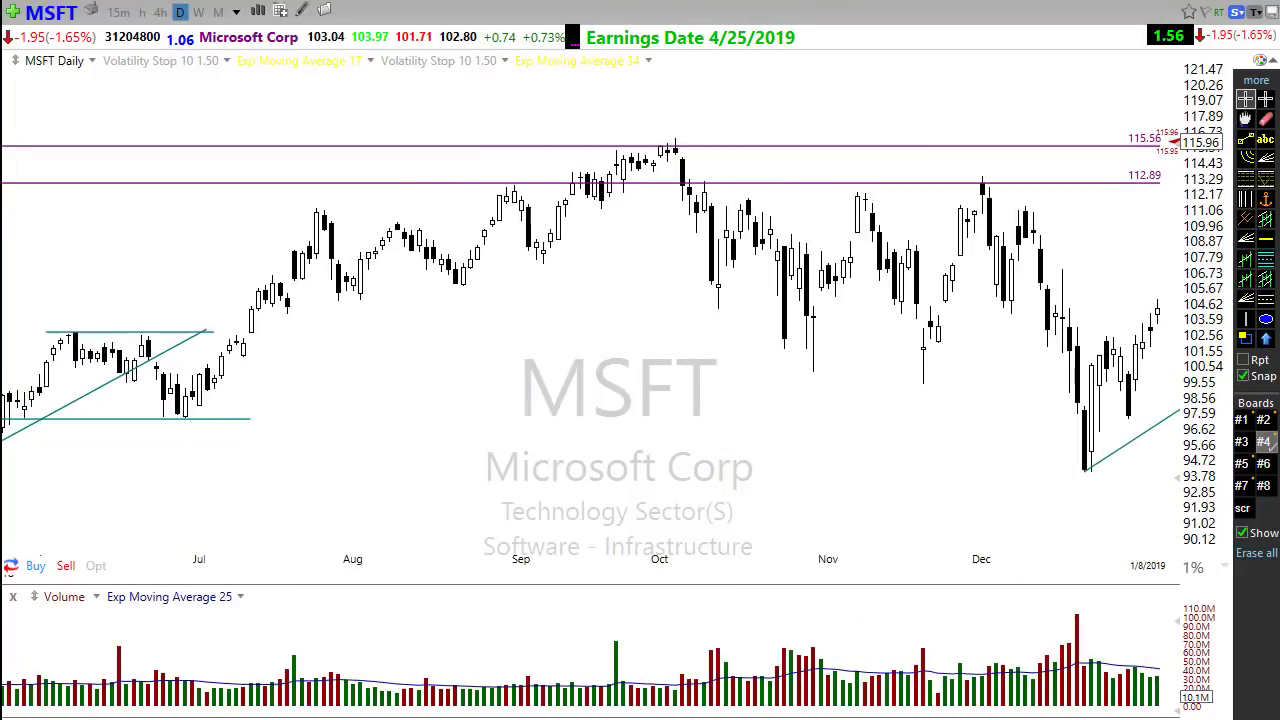
pyautogui.moveTo(302, 205)
pyautogui.mouseDown()
pyautogui.moveTo(352, 290)
pyautogui.moveTo(396, 232)
pyautogui.mouseUp()
pyautogui.moveTo(452, 157); pyautogui.dragTo(407, 226)
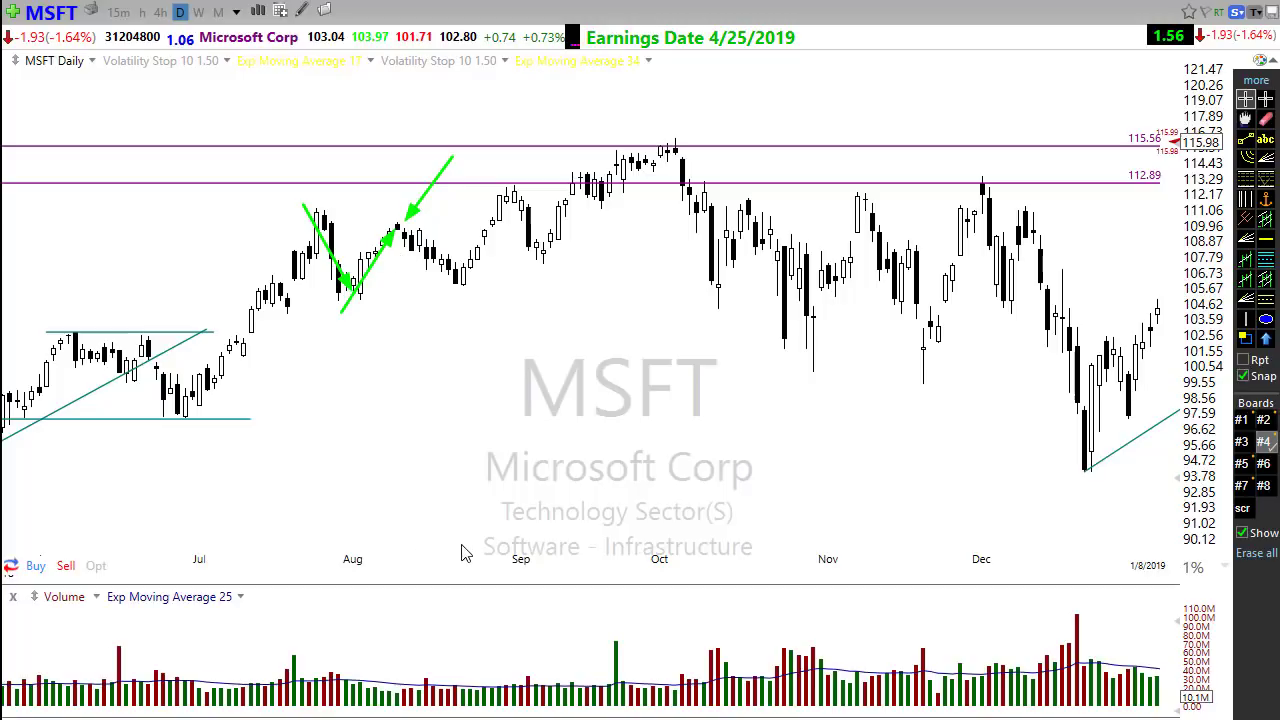
pyautogui.press('e')
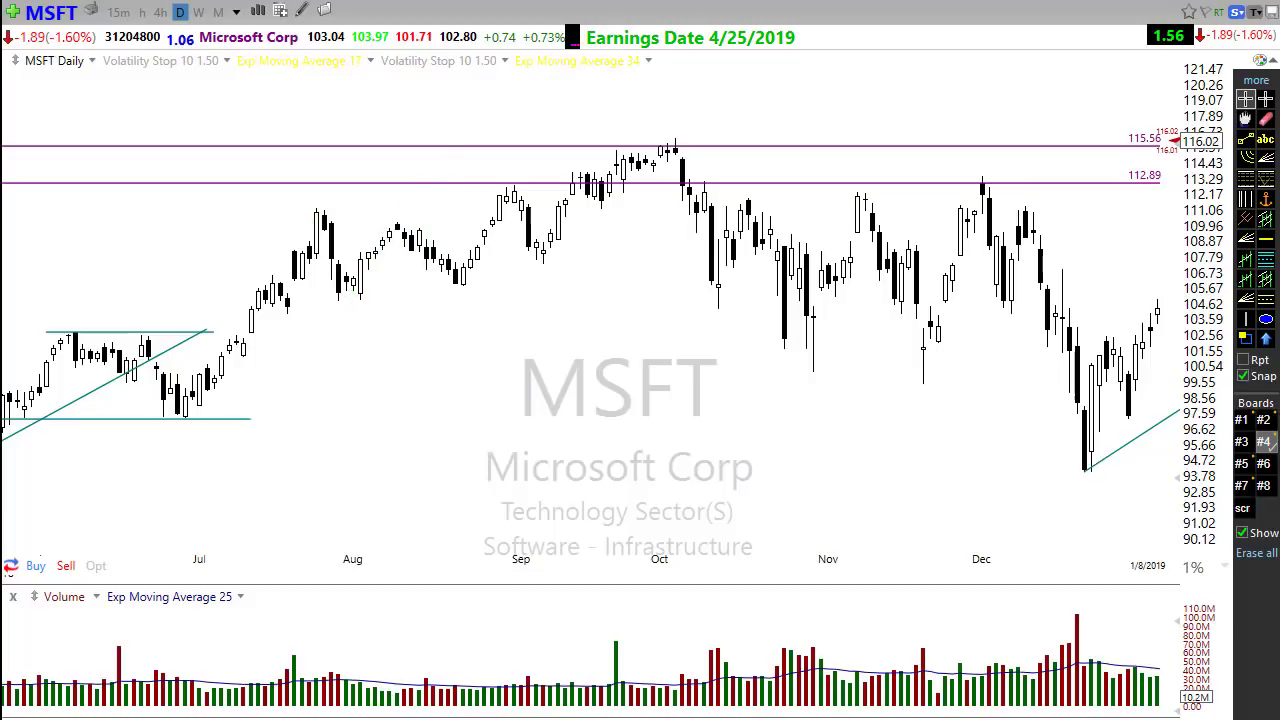
# Step: Outline the August consolidation with two converging arrows, mark its breakout, retest and following rally, and clear the marks
pyautogui.moveTo(311, 211); pyautogui.dragTo(626, 274)
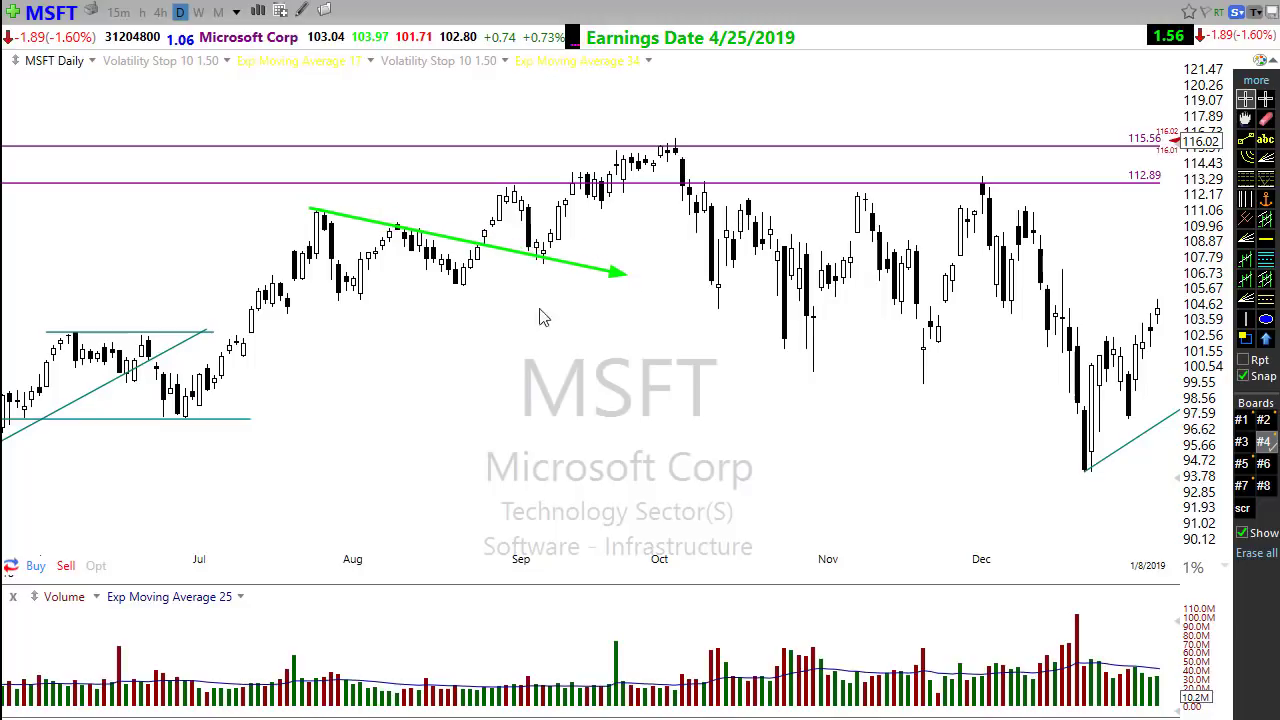
pyautogui.moveTo(287, 312); pyautogui.dragTo(576, 272)
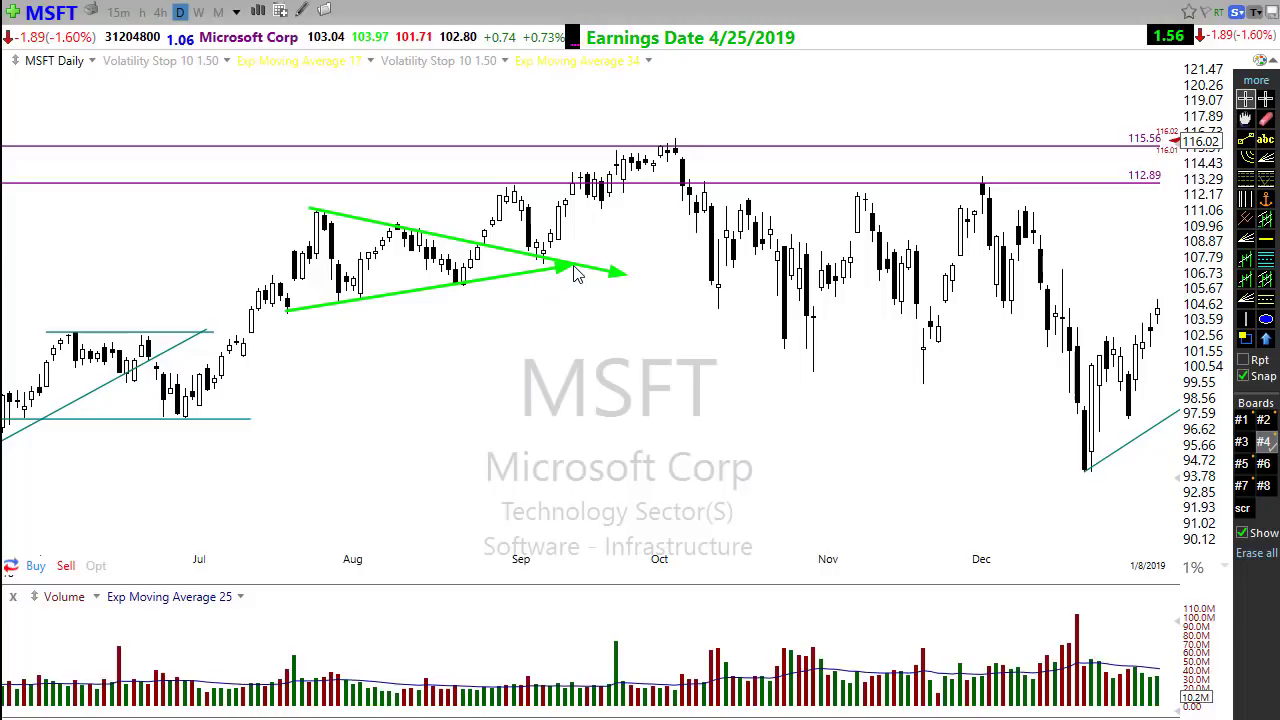
pyautogui.click(471, 317)
pyautogui.moveTo(463, 268); pyautogui.dragTo(510, 198)
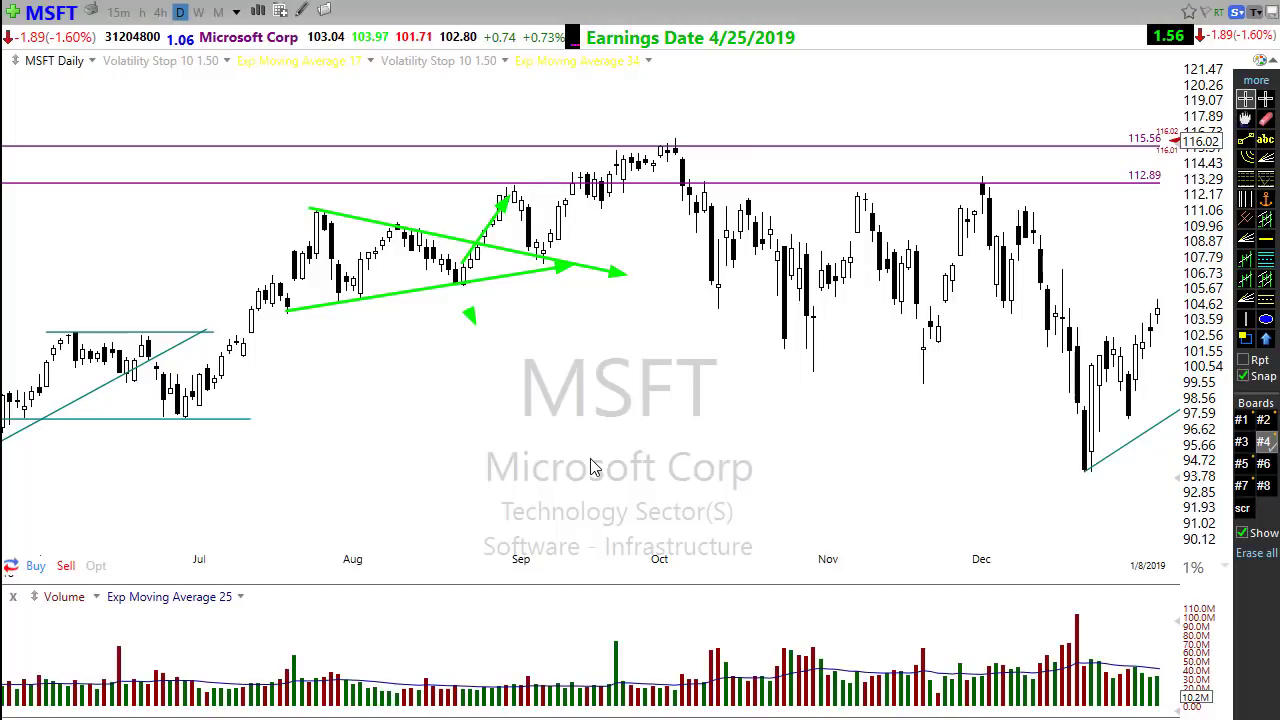
pyautogui.moveTo(505, 181); pyautogui.dragTo(547, 262)
pyautogui.moveTo(628, 438)
pyautogui.mouseDown()
pyautogui.moveTo(601, 340)
pyautogui.moveTo(560, 266)
pyautogui.moveTo(590, 200)
pyautogui.mouseUp()
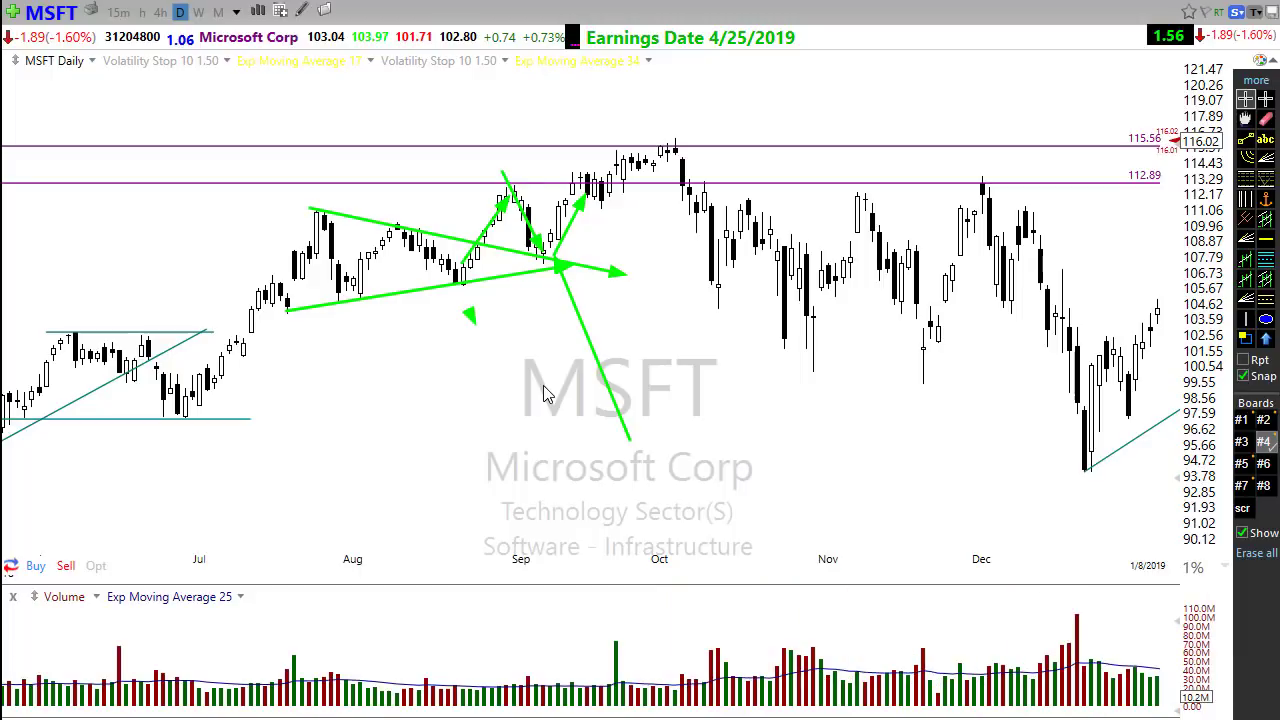
pyautogui.press('Escape')
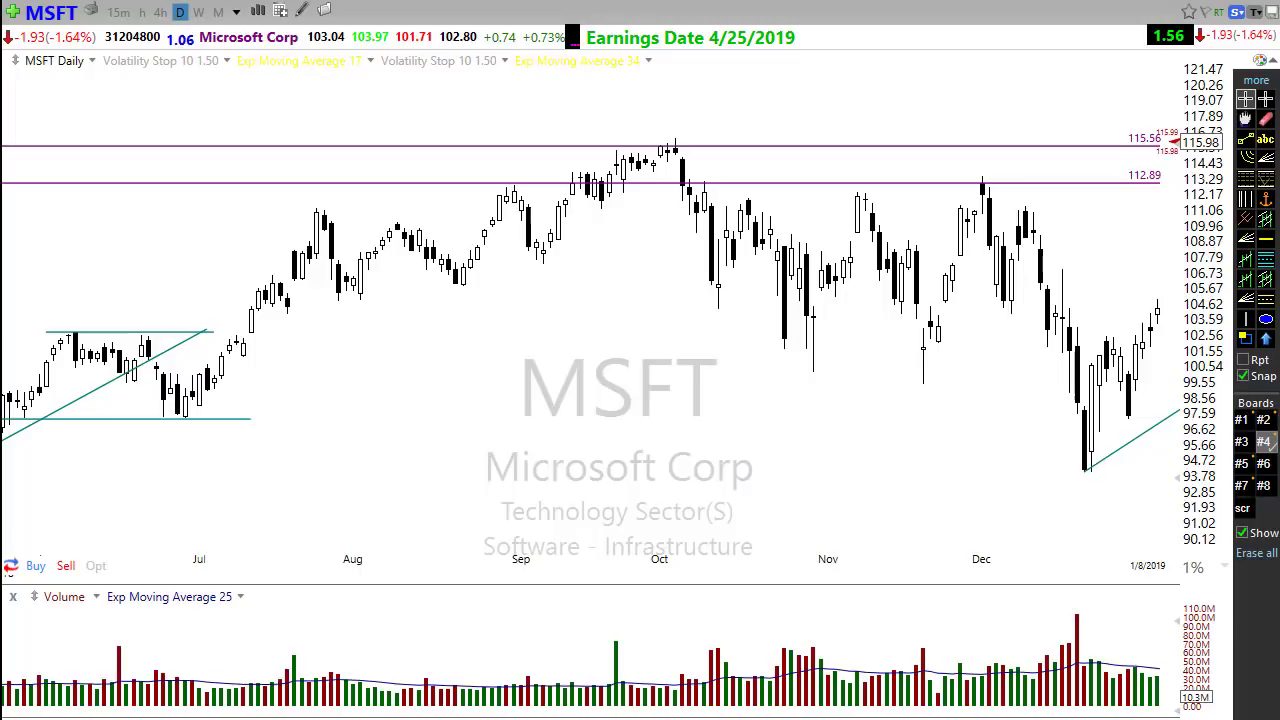
# Step: Return to Microsoft's latest bars and examine the multi-year and recent trend on the weekly chart before restoring the daily chart
pyautogui.press('End')
pyautogui.scroll(3, 834, 483)
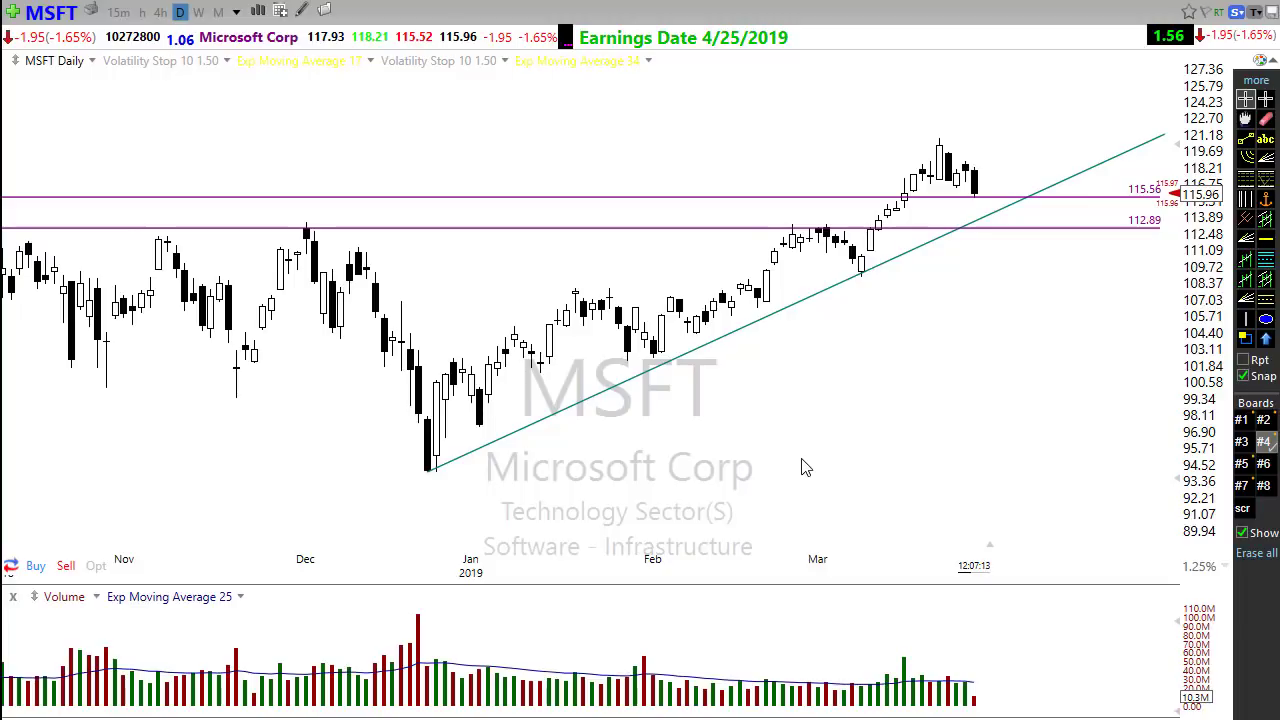
pyautogui.press('w')
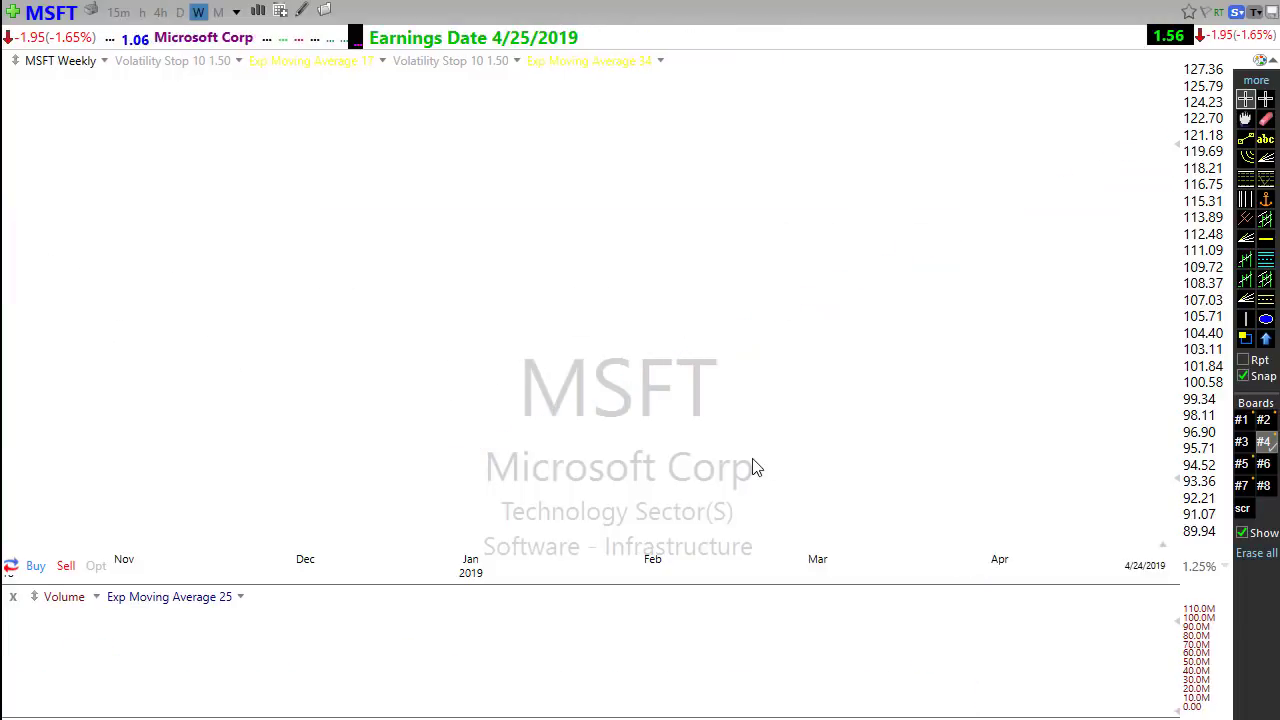
pyautogui.scroll(-2, 776, 488)
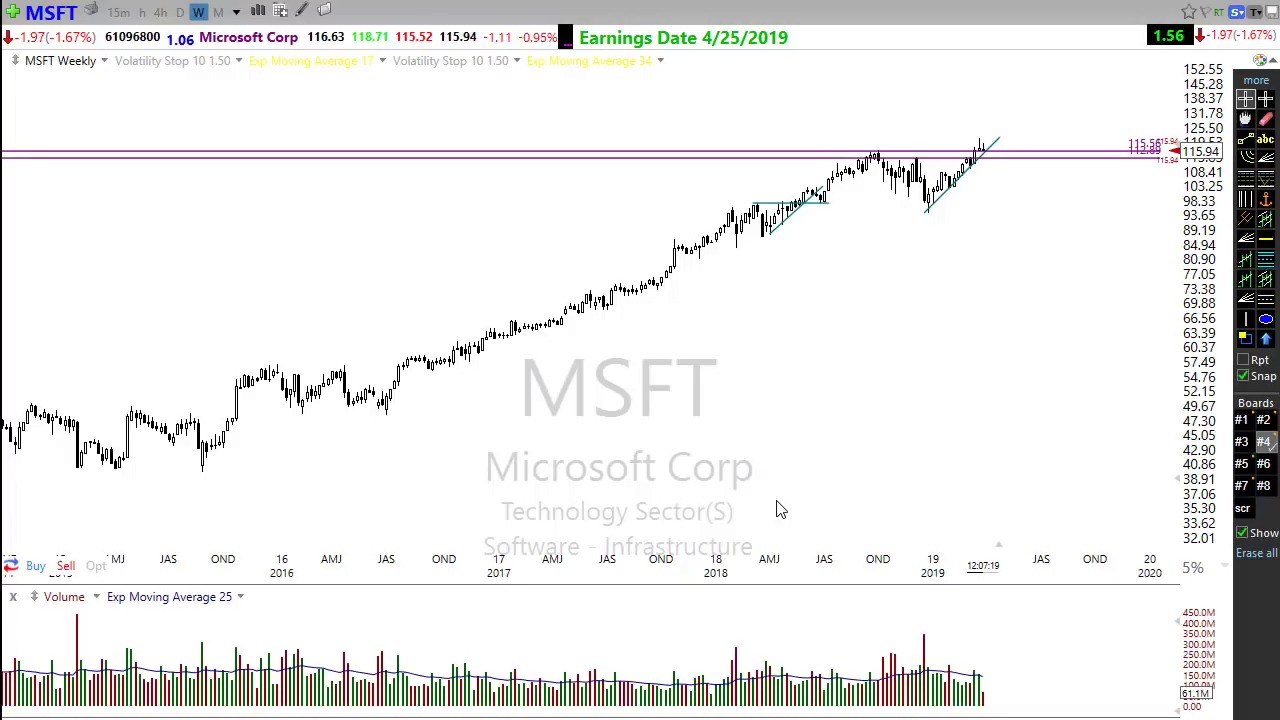
pyautogui.scroll(4, 776, 508)
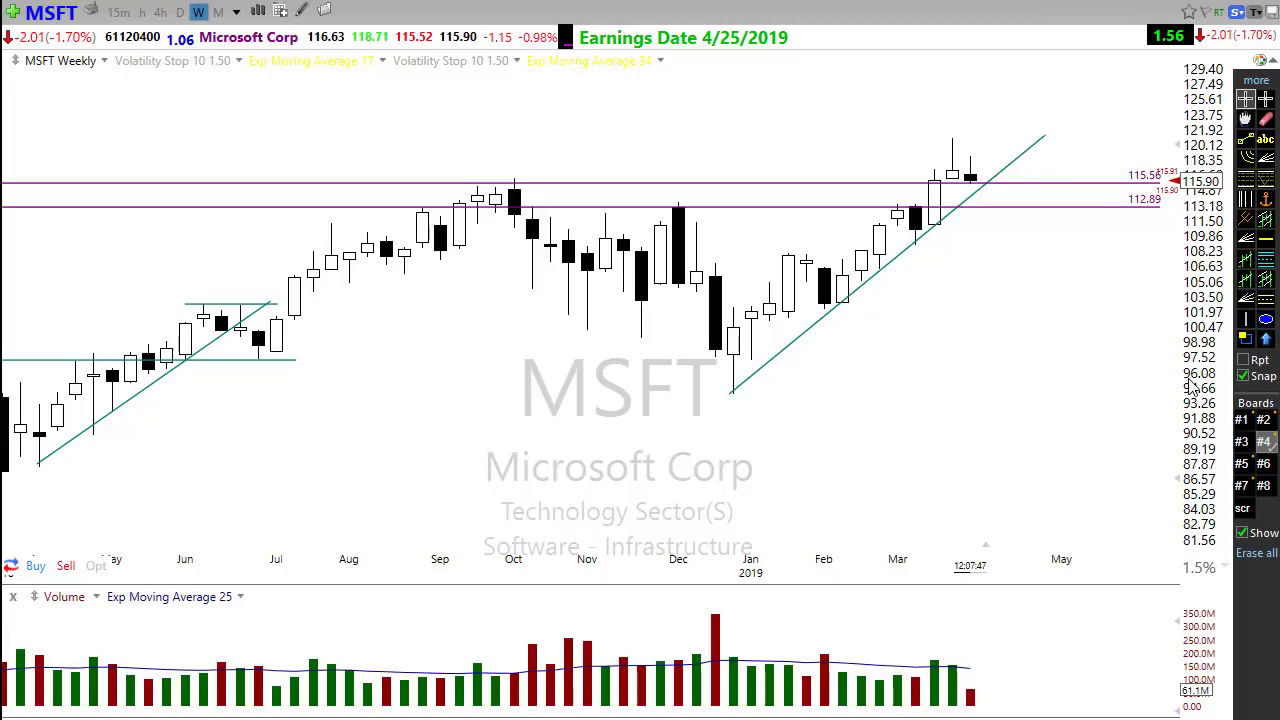
pyautogui.press('d')
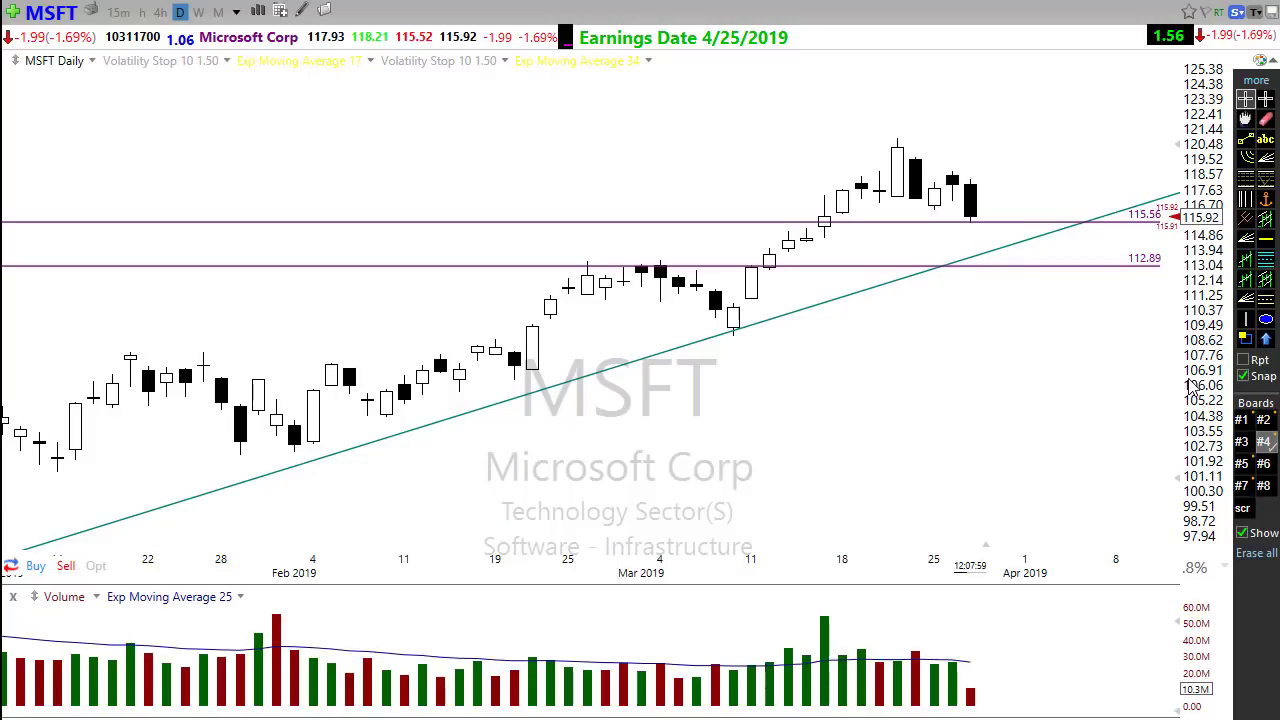
# Step: Load the LLY chart and show it in the weekly timeframe with price history back to 2015
pyautogui.write('lly')
pyautogui.press('Return')
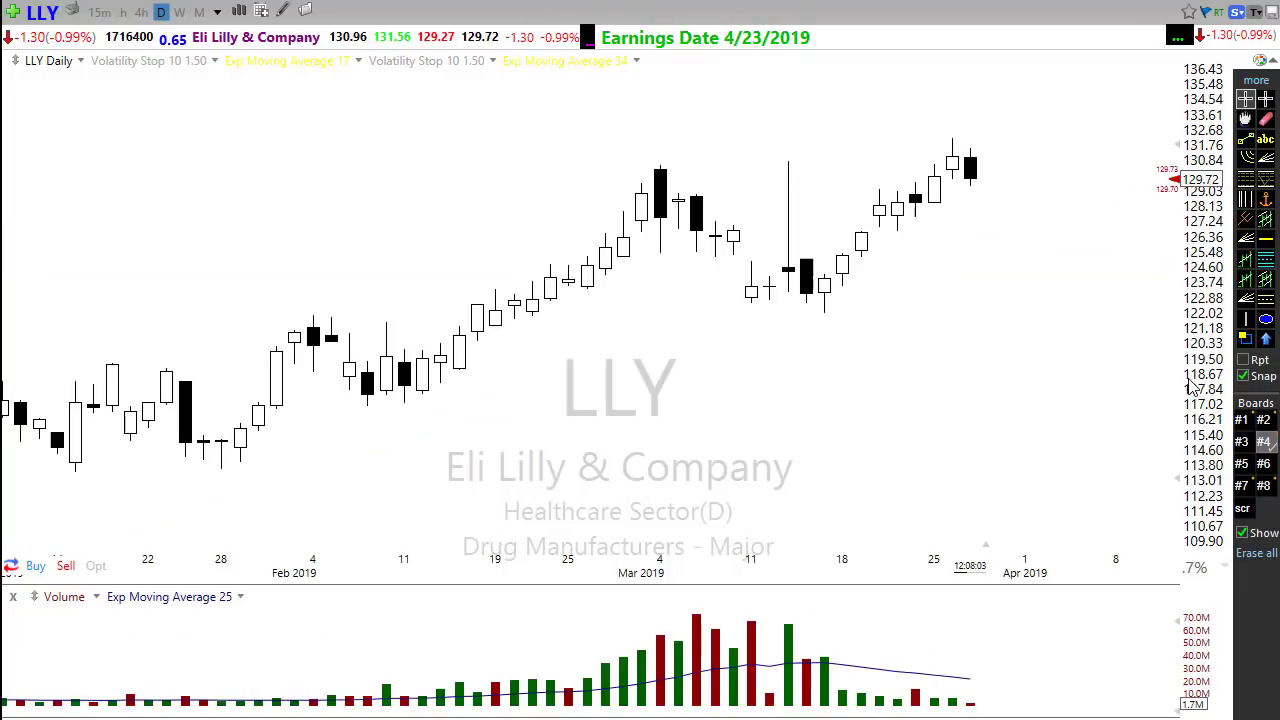
pyautogui.scroll(-2, 1122, 395)
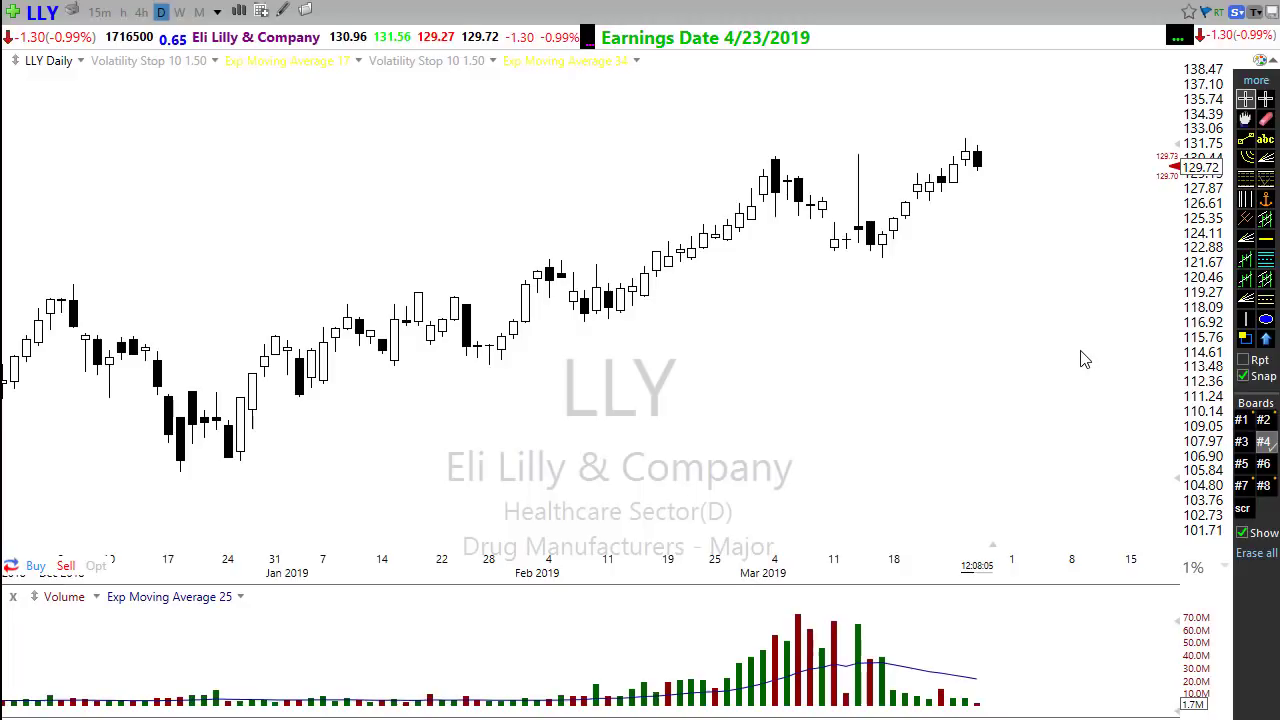
pyautogui.press('w')
pyautogui.scroll(-3, 1082, 358)
pyautogui.scroll(-1, 1085, 358)
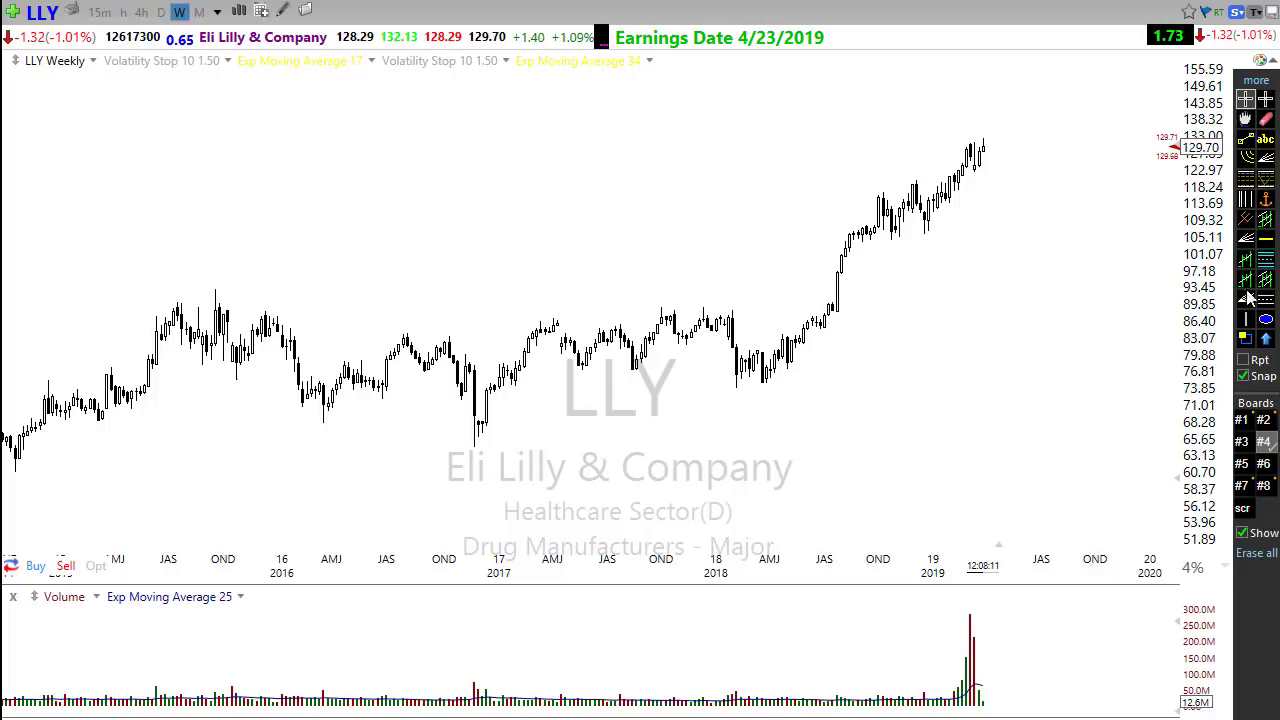
# Step: Draw a horizontal resistance line across LLY's 2015 to 2018 highs and adjust it to 89.15
pyautogui.click(1266, 238)
pyautogui.click(915, 310)
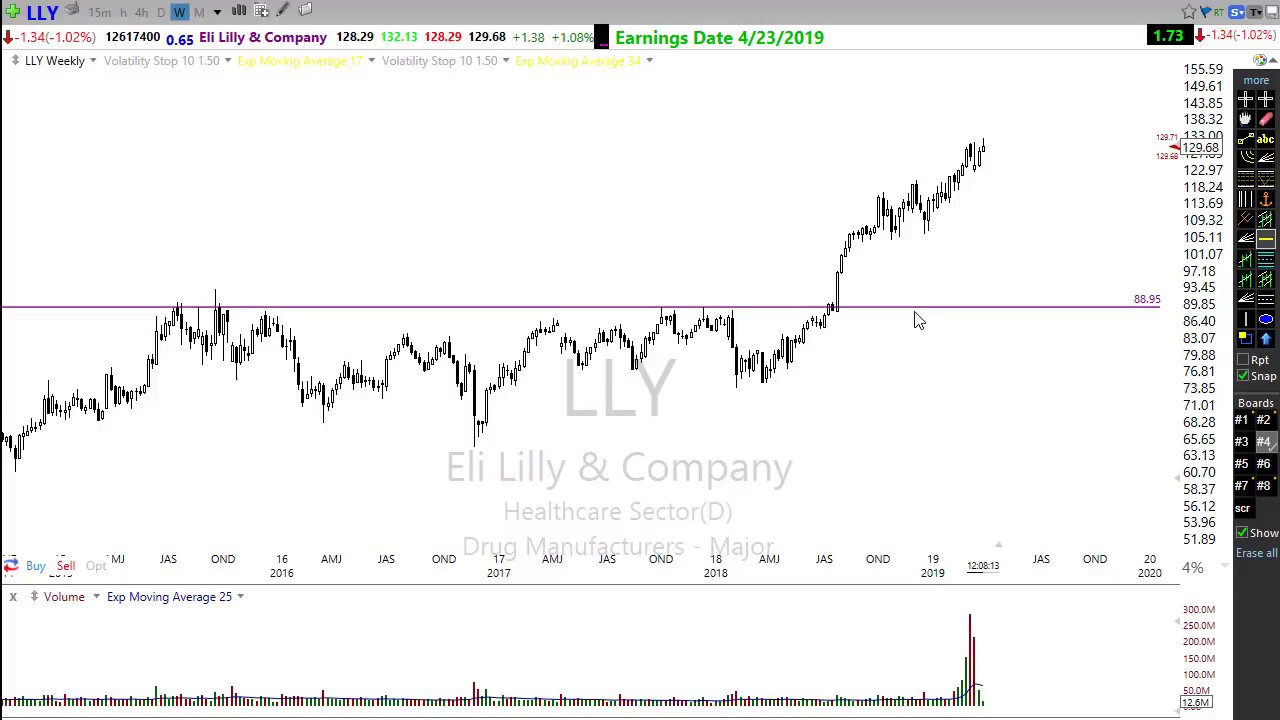
pyautogui.moveTo(915, 321); pyautogui.dragTo(920, 317)
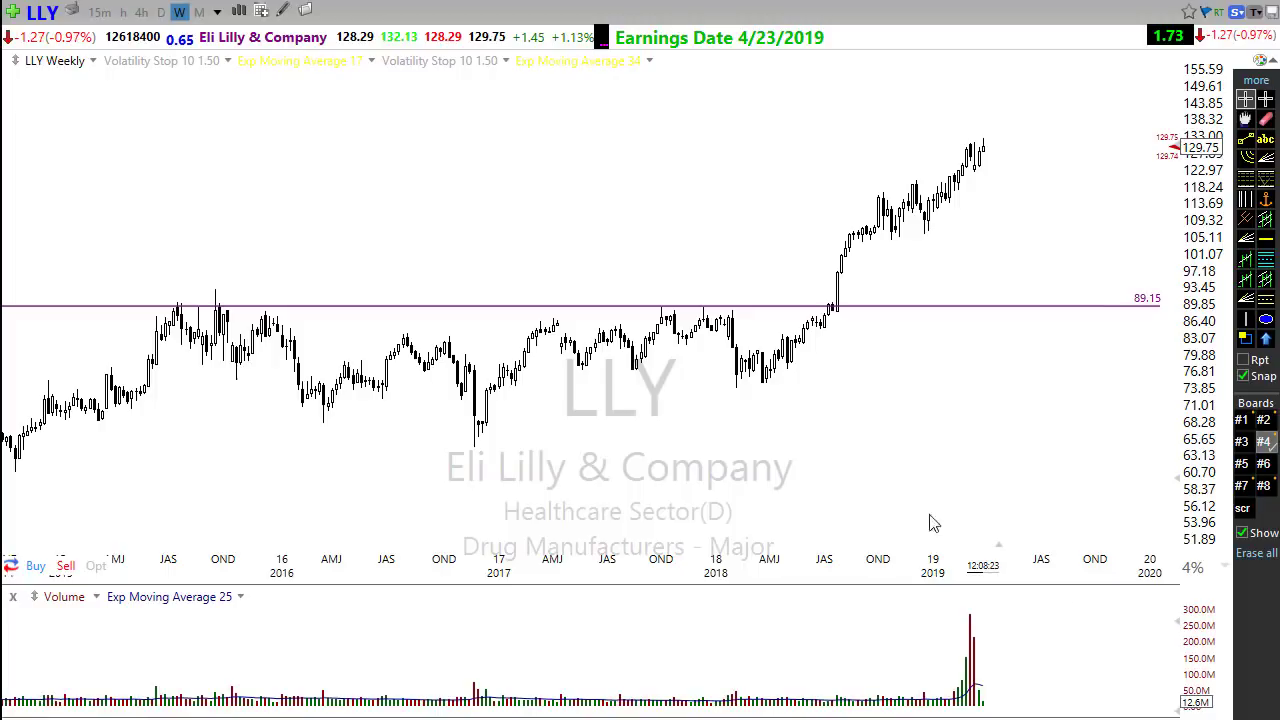
# Step: Show the drawings on board #7 for daily LLY and temporarily point an arrow at the breakout from the green-shaded consolidation
pyautogui.click(1242, 486)
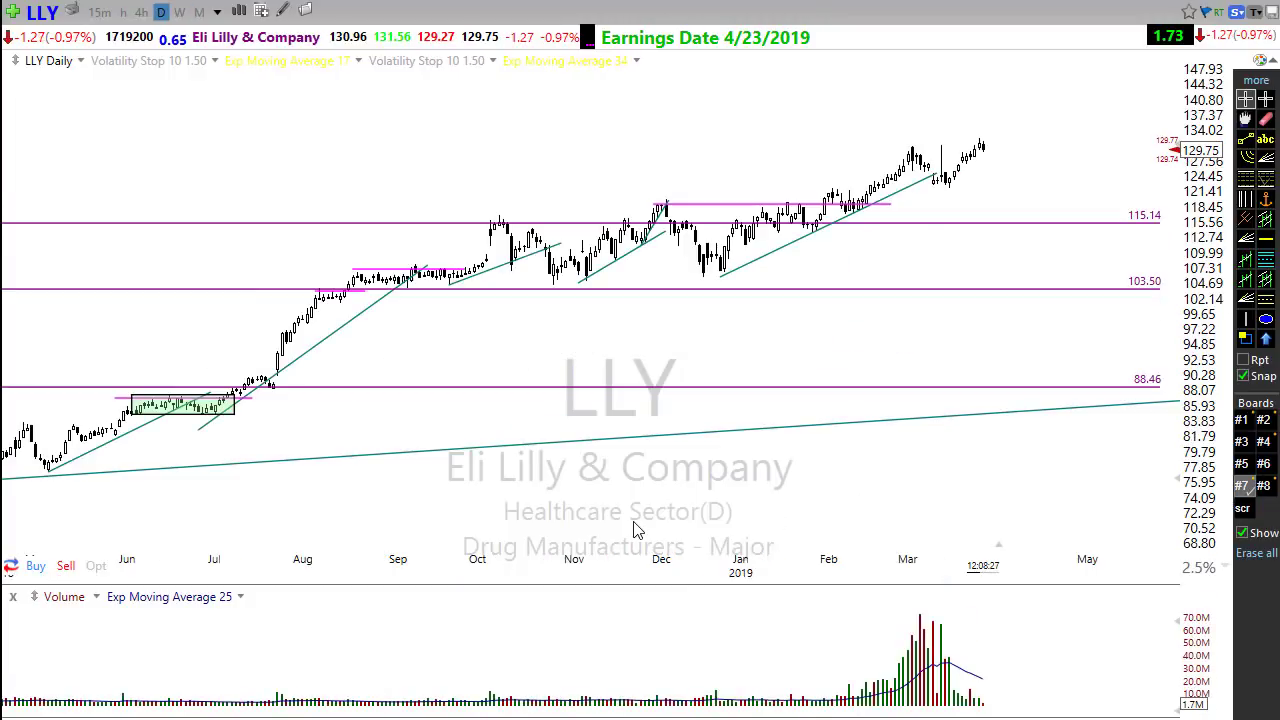
pyautogui.scroll(-2, 632, 530)
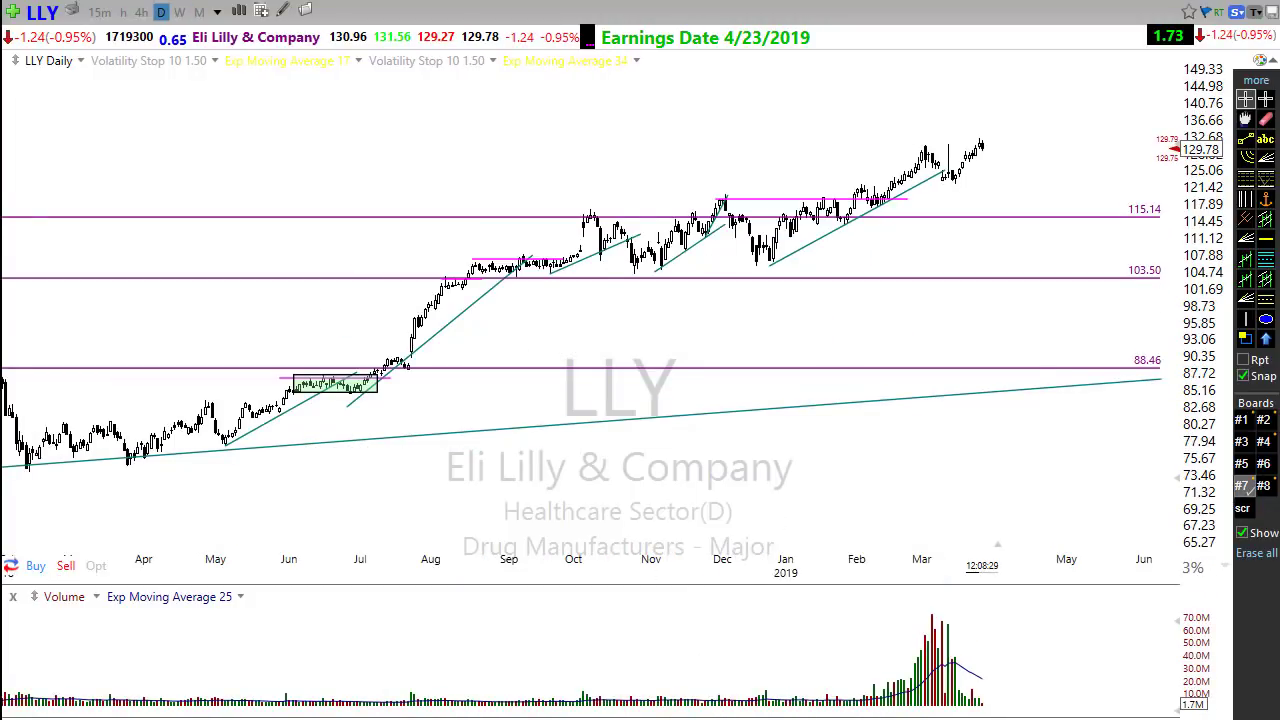
pyautogui.moveTo(410, 456); pyautogui.dragTo(390, 388)
pyautogui.hotkey('ctrl', 'z')
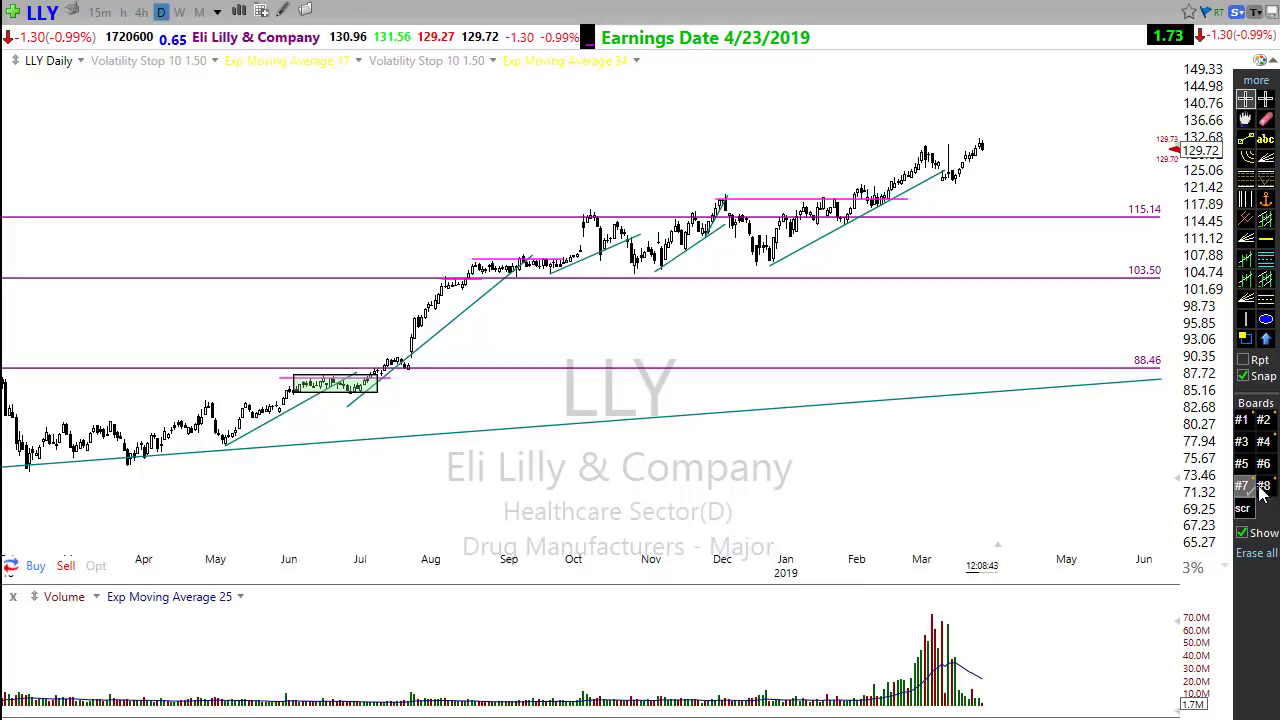
# Step: Switch back to drawing board #4 and examine daily LLY from the breakout above 89.15 to the most recent bars
pyautogui.click(1272, 442)
pyautogui.scroll(-6, 866, 477)
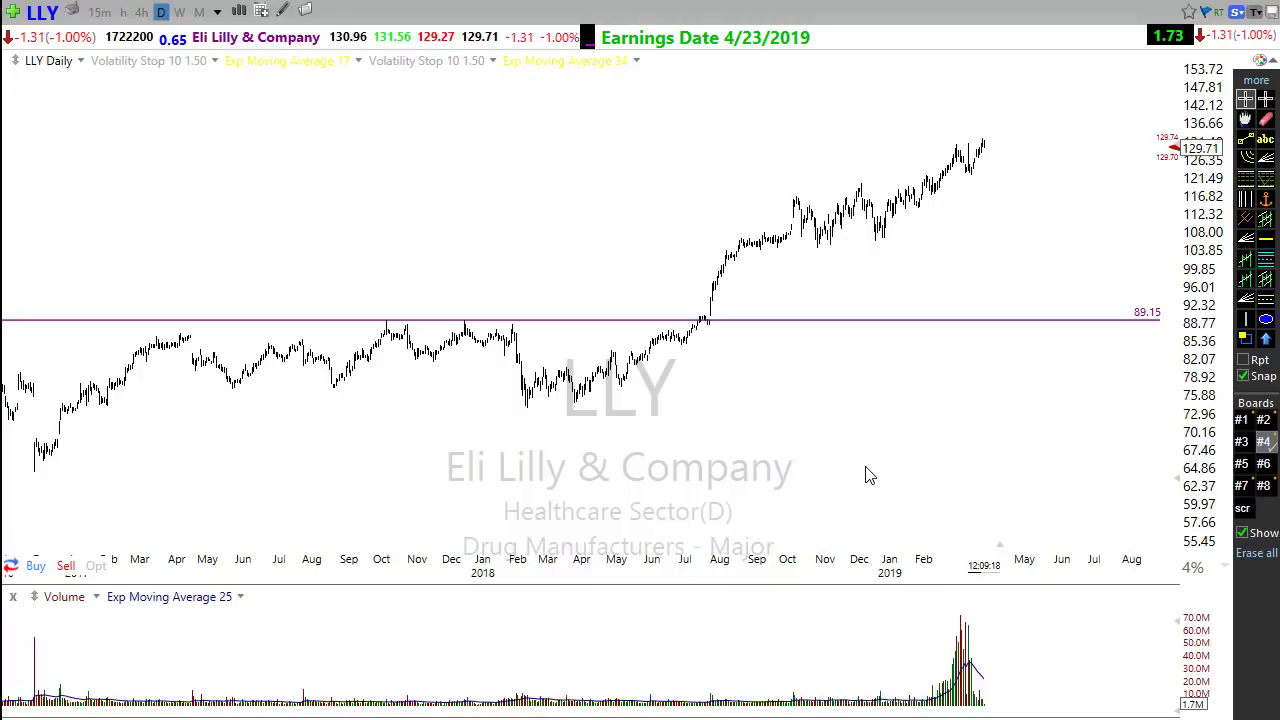
pyautogui.scroll(3, 750, 455)
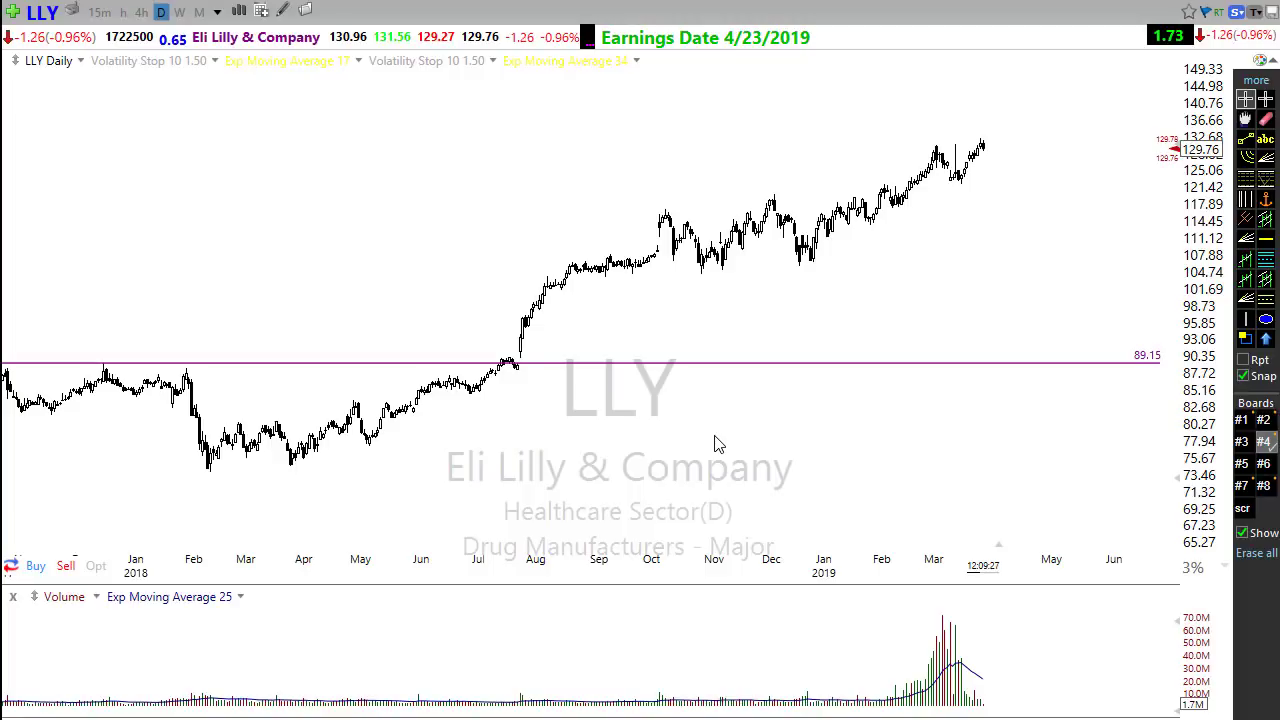
pyautogui.scroll(-1, 646, 471)
pyautogui.scroll(2, 643, 475)
pyautogui.scroll(1, 616, 468)
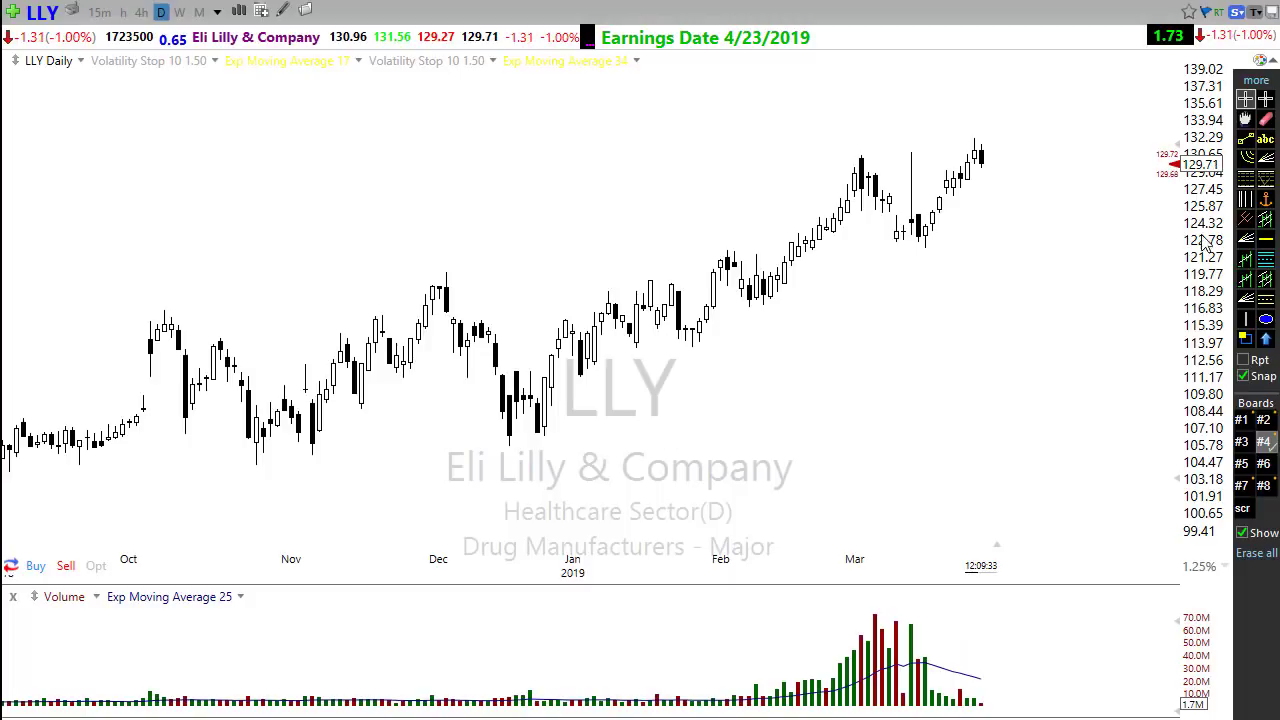
# Step: Draw a rising trend line beneath LLY's lows from the late-December low through the mid-March low, extended past the latest bar
pyautogui.click(1246, 139)
pyautogui.moveTo(510, 444); pyautogui.dragTo(1108, 150)
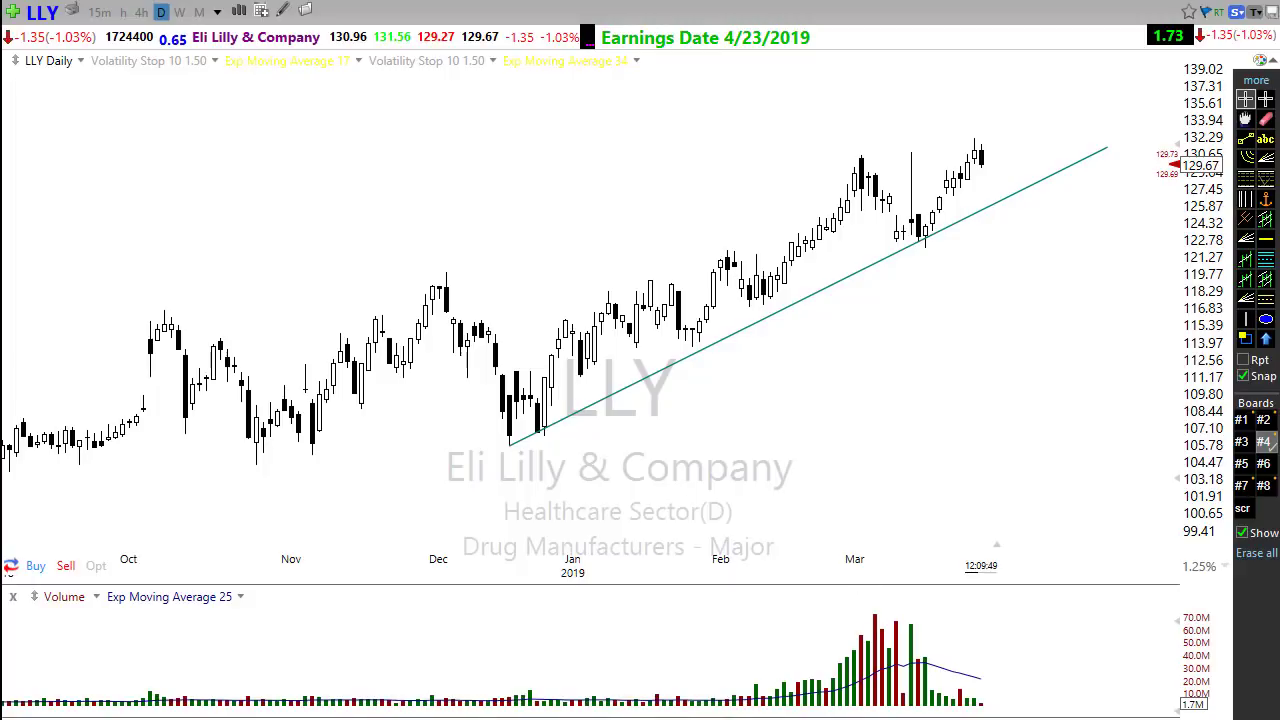
pyautogui.click(974, 160)
pyautogui.moveTo(992, 178); pyautogui.dragTo(1080, 150)
pyautogui.moveTo(776, 284)
pyautogui.mouseDown()
pyautogui.moveTo(862, 162)
pyautogui.moveTo(920, 240)
pyautogui.moveTo(952, 196)
pyautogui.mouseUp()
pyautogui.click(1245, 140)
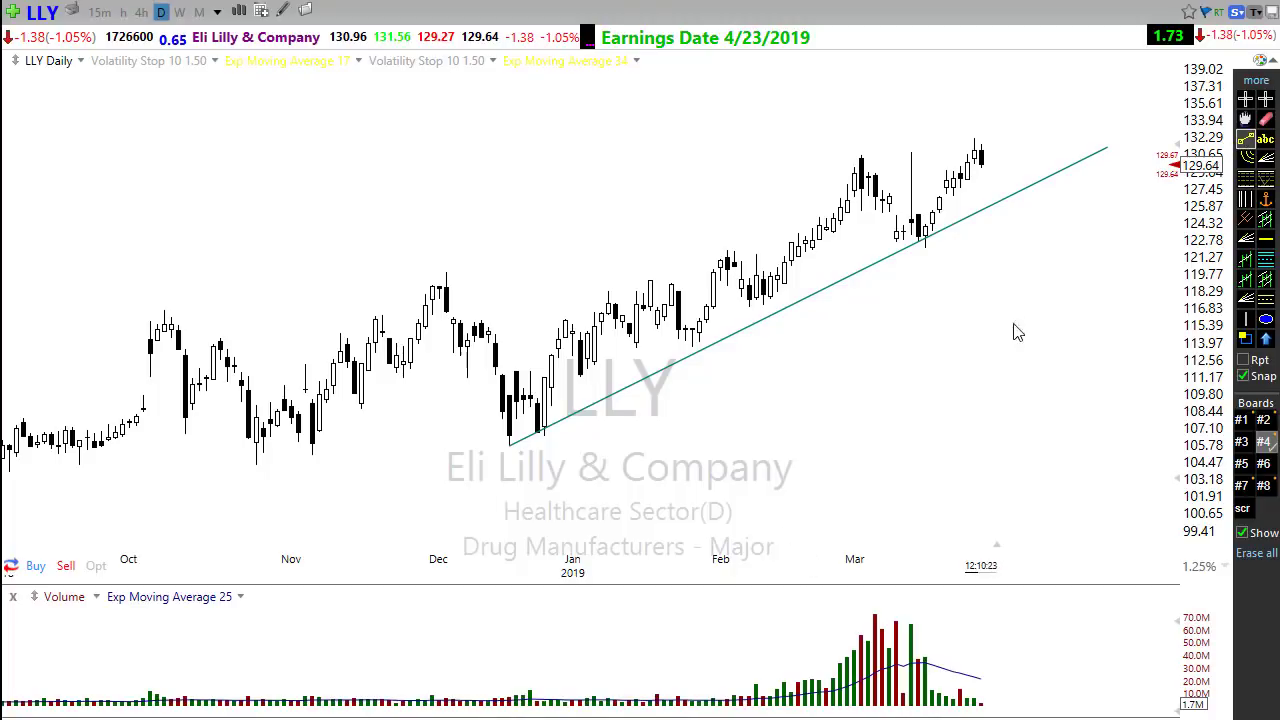
# Step: Place a horizontal line at 121.34 on LLY and temporarily circle the early-February high and the mid-March pullback low
pyautogui.moveTo(978, 270); pyautogui.dragTo(985, 267)
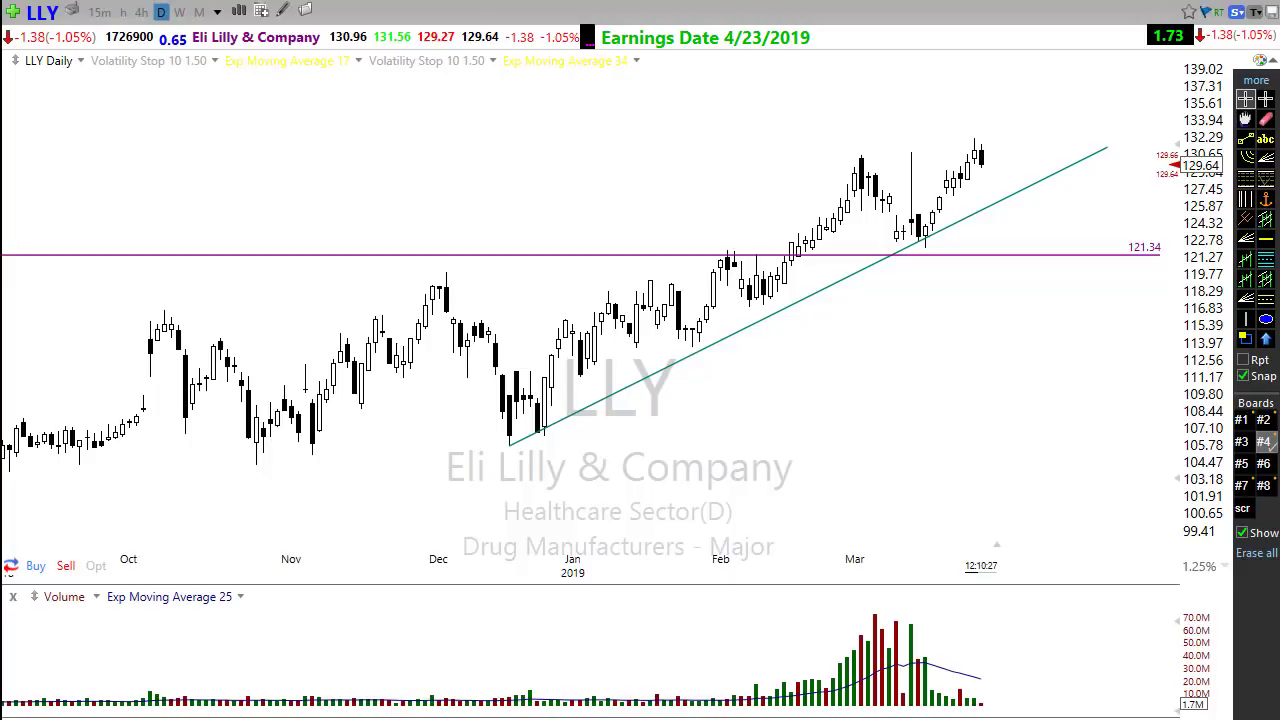
pyautogui.moveTo(734, 246)
pyautogui.mouseDown()
pyautogui.moveTo(708, 262)
pyautogui.moveTo(722, 266)
pyautogui.moveTo(734, 244)
pyautogui.mouseUp()
pyautogui.moveTo(902, 247)
pyautogui.mouseDown()
pyautogui.moveTo(937, 232)
pyautogui.moveTo(906, 244)
pyautogui.mouseUp()
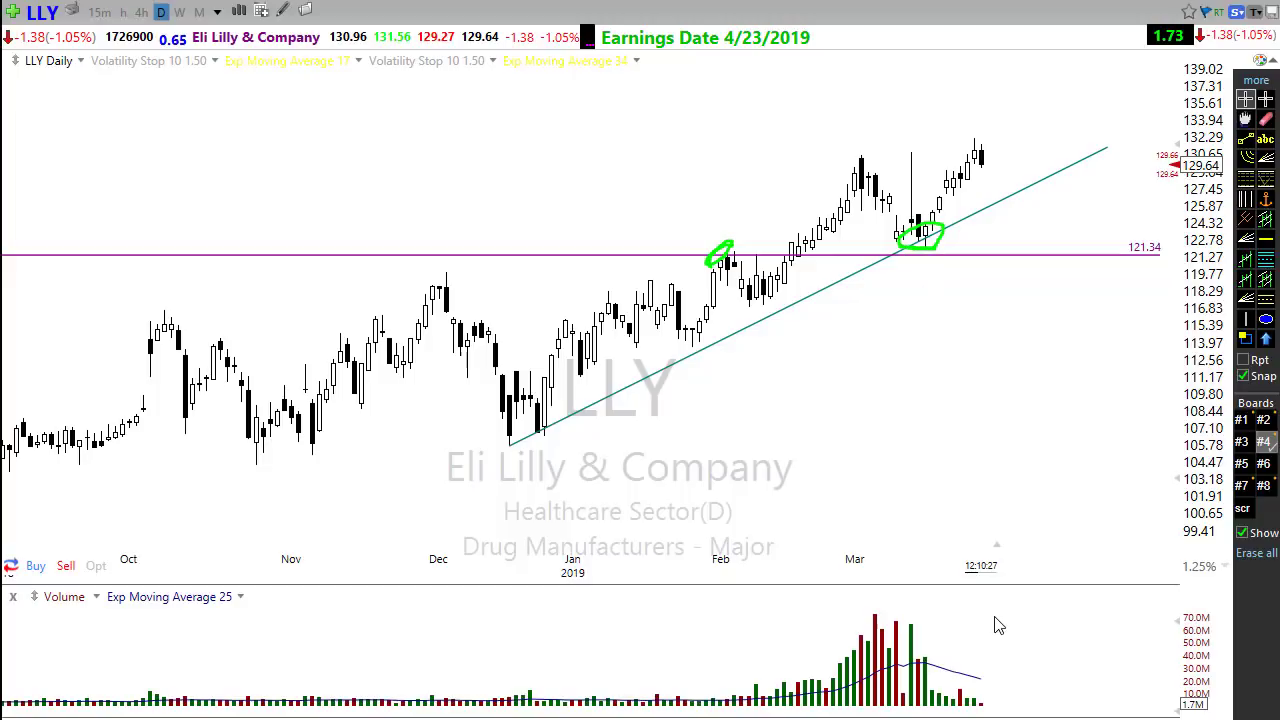
# Step: Move LLY's horizontal line to 118.70 and temporarily mark the December high, the February lows and the rising trend line
pyautogui.moveTo(1040, 255); pyautogui.dragTo(1039, 289)
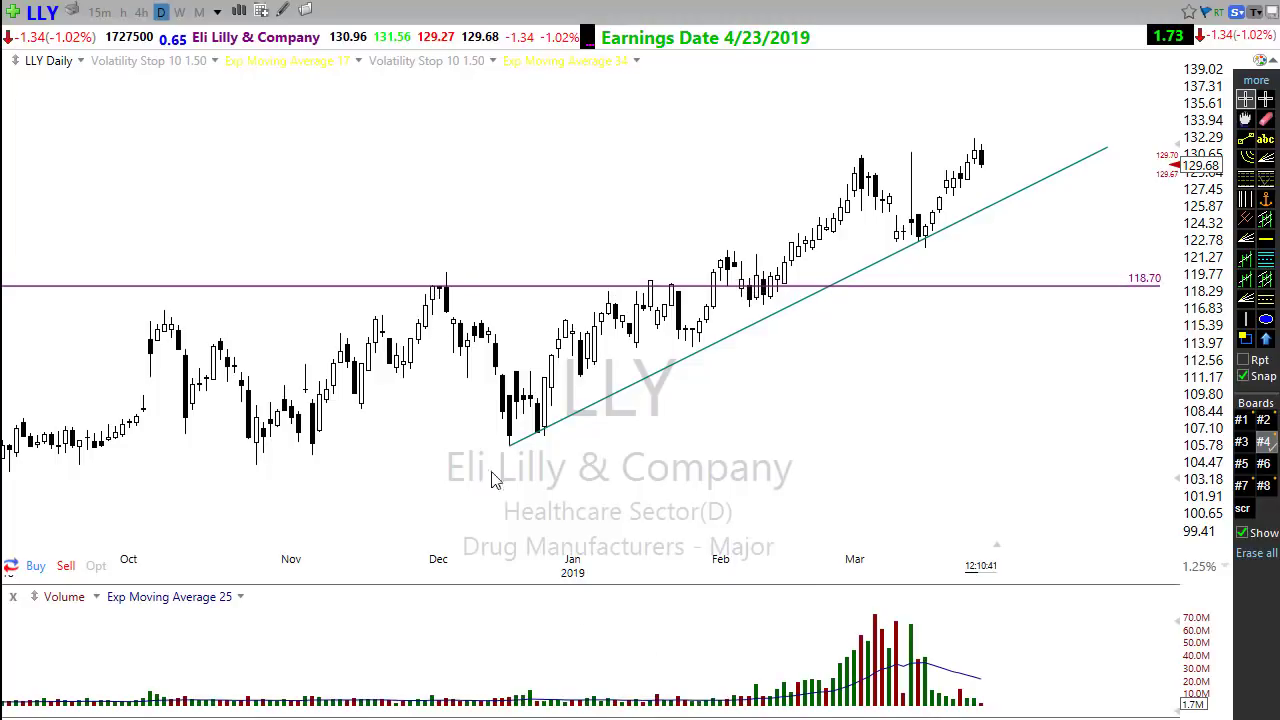
pyautogui.moveTo(451, 279)
pyautogui.mouseDown()
pyautogui.moveTo(406, 292)
pyautogui.moveTo(436, 299)
pyautogui.mouseUp()
pyautogui.moveTo(748, 308); pyautogui.dragTo(797, 288)
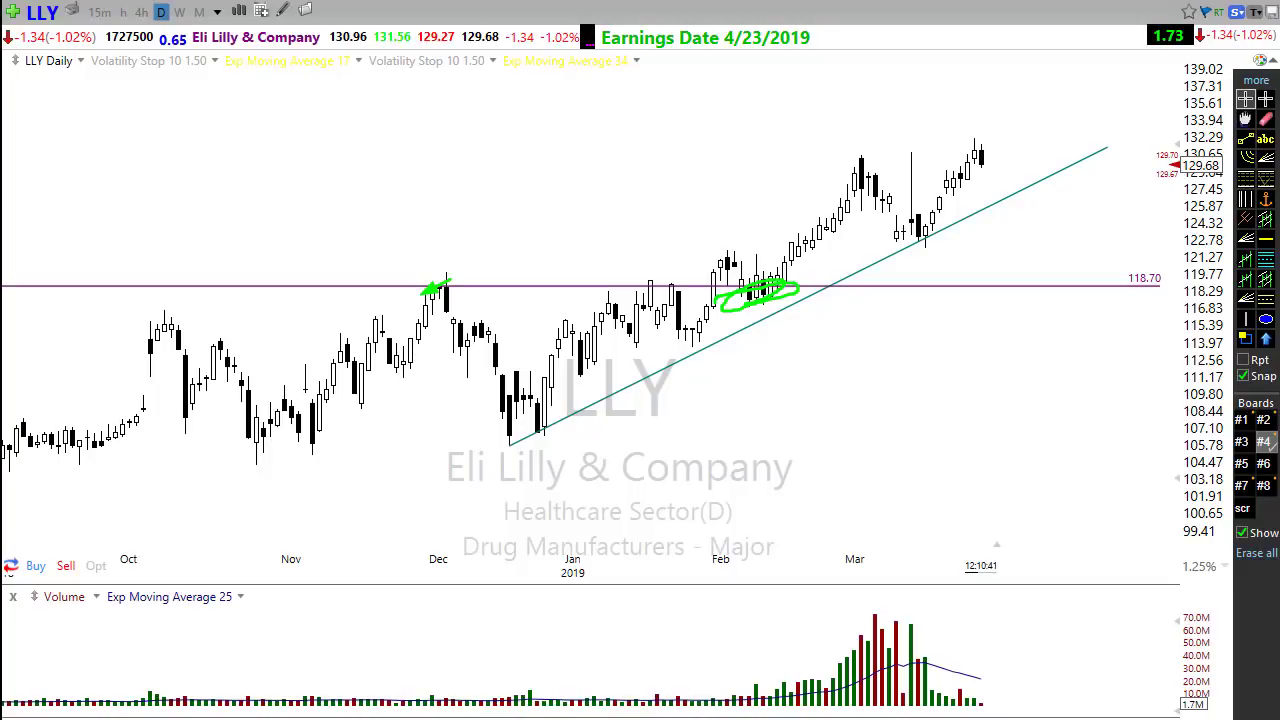
pyautogui.moveTo(513, 447)
pyautogui.mouseDown()
pyautogui.moveTo(862, 290)
pyautogui.moveTo(1093, 165)
pyautogui.mouseUp()
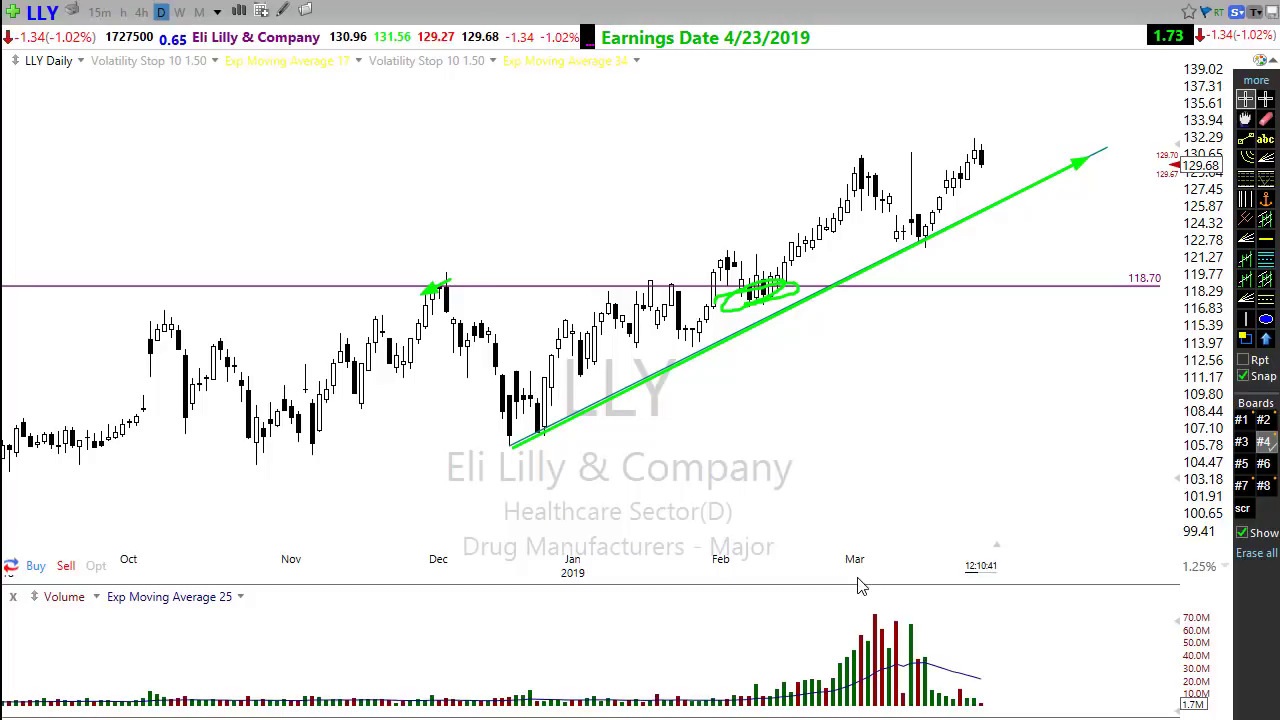
pyautogui.press('Escape')
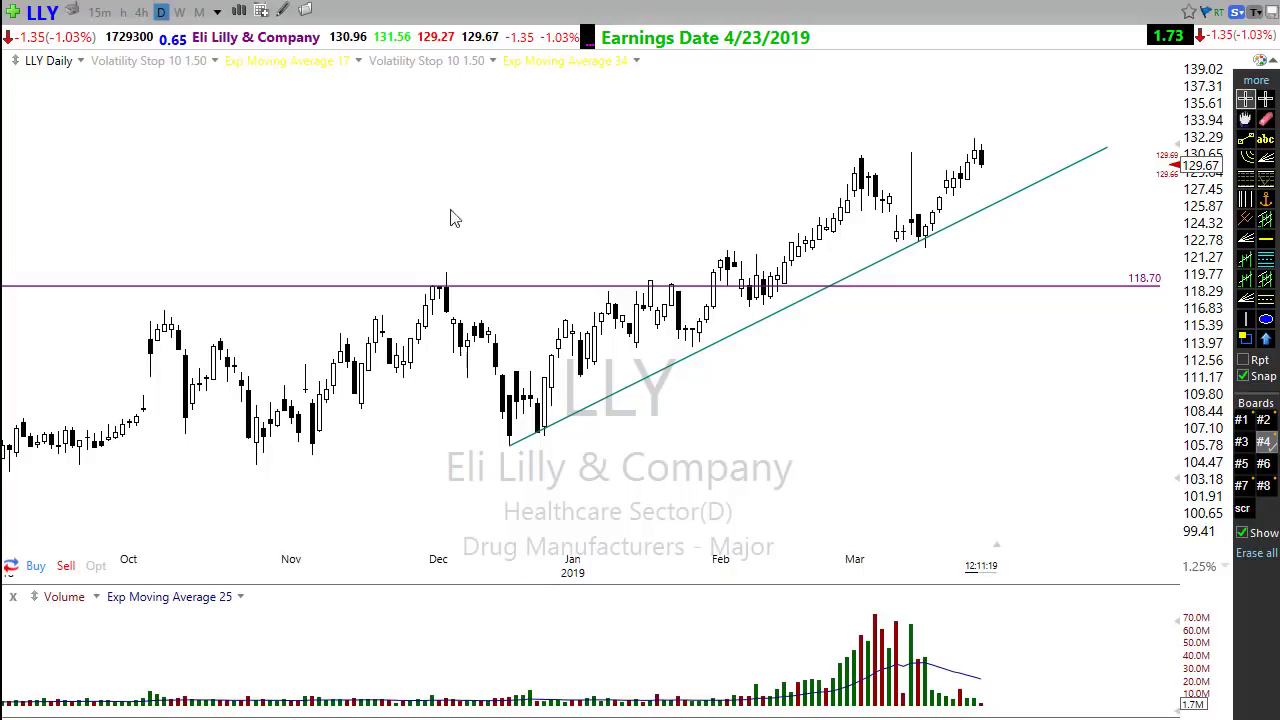
# Step: Sketch temporary arrows above LLY's price bars contrasting a rally with a sharp pullback and a rally with a shallow sideways pullback
pyautogui.moveTo(189, 243)
pyautogui.mouseDown()
pyautogui.moveTo(358, 183)
pyautogui.moveTo(398, 216)
pyautogui.moveTo(413, 204)
pyautogui.mouseUp()
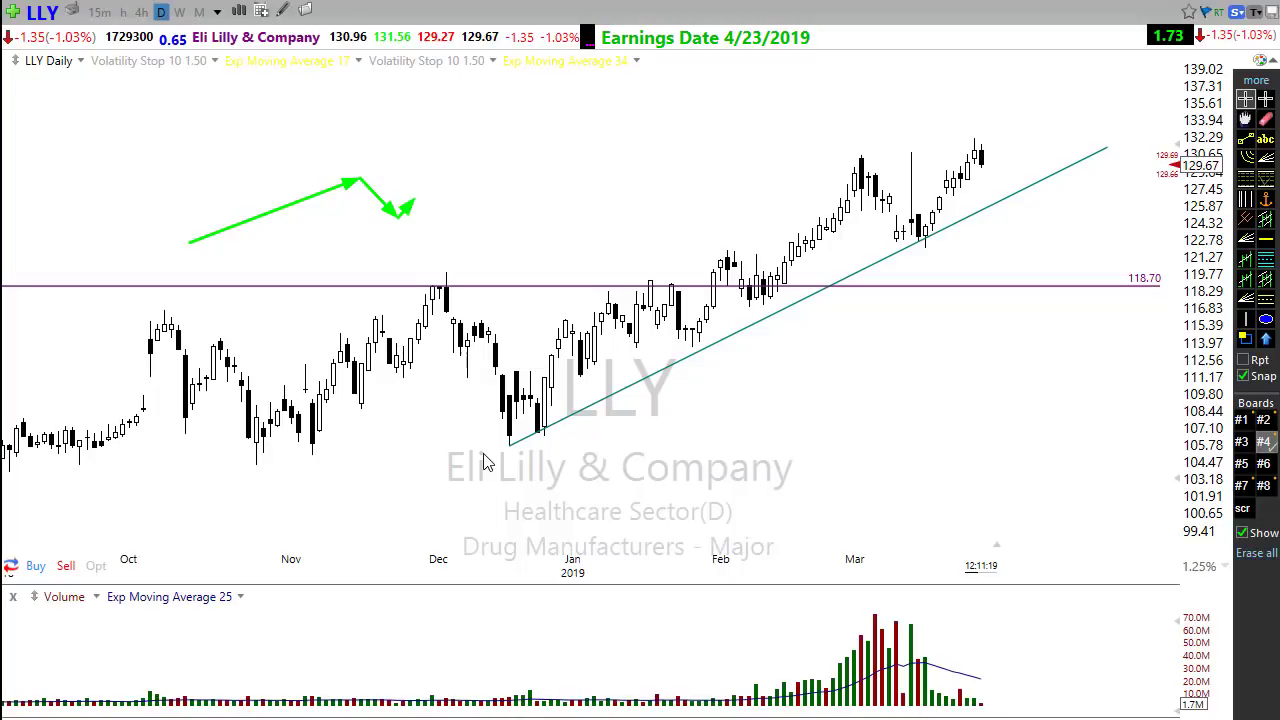
pyautogui.moveTo(482, 207)
pyautogui.mouseDown()
pyautogui.moveTo(570, 153)
pyautogui.moveTo(649, 158)
pyautogui.moveTo(670, 140)
pyautogui.mouseUp()
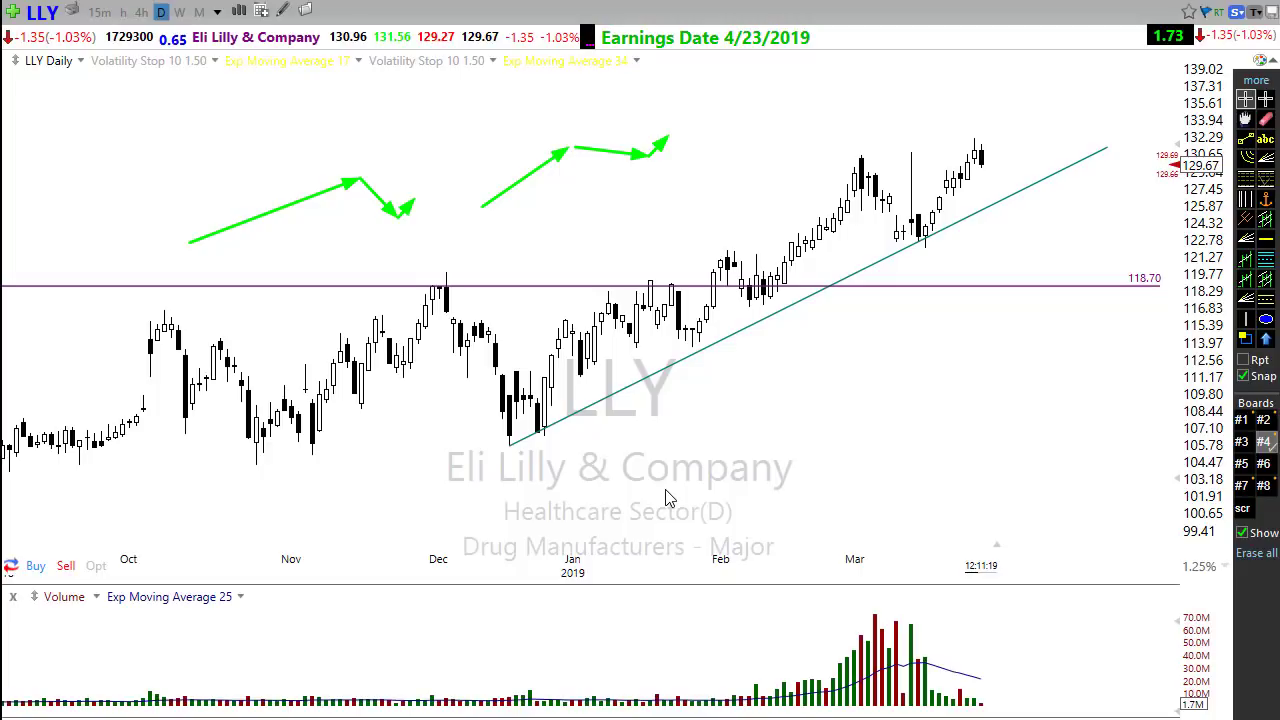
pyautogui.press('Escape')
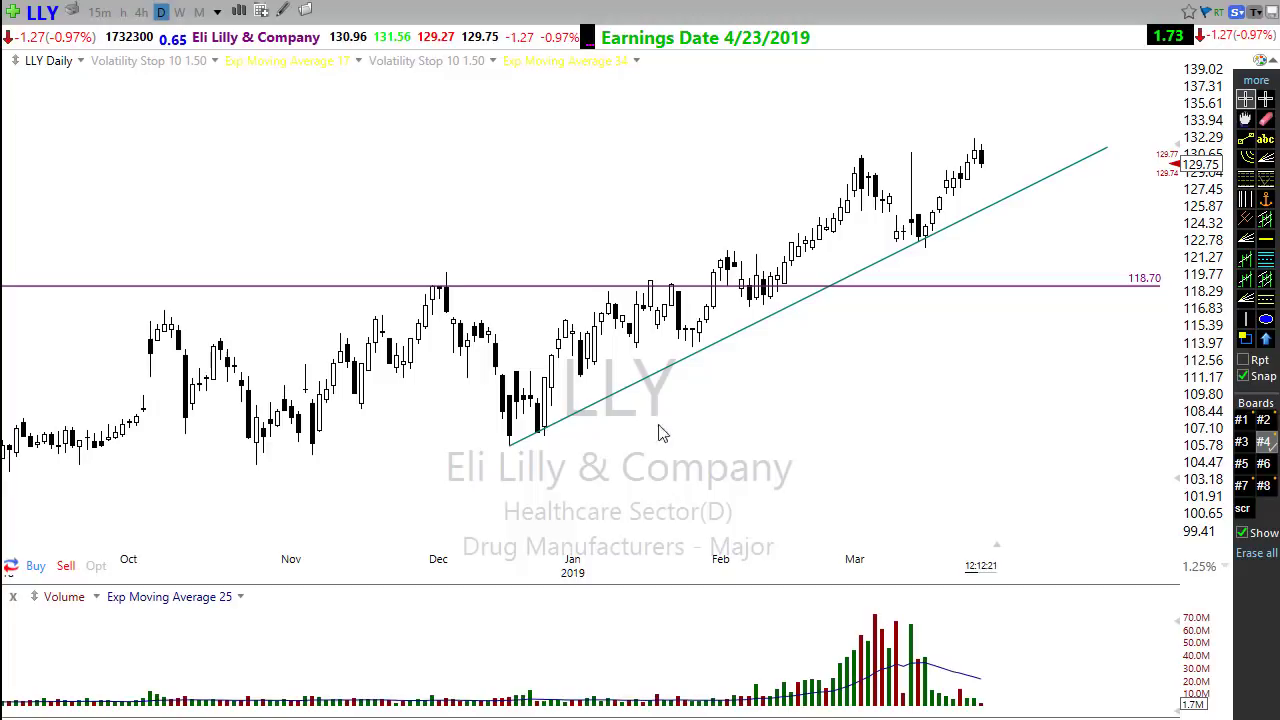
# Step: Load the SPY chart and show it in the 15-minute timeframe
pyautogui.scroll(2, 600, 529)
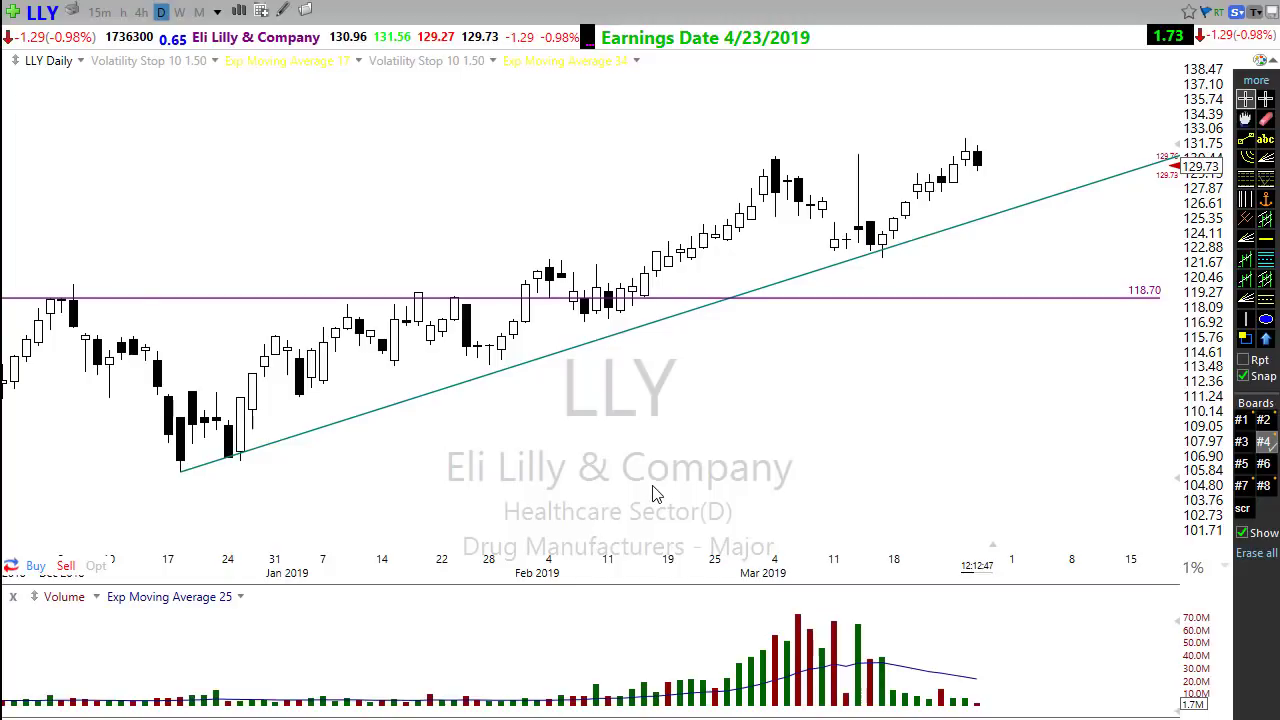
pyautogui.write('spy')
pyautogui.press('Return')
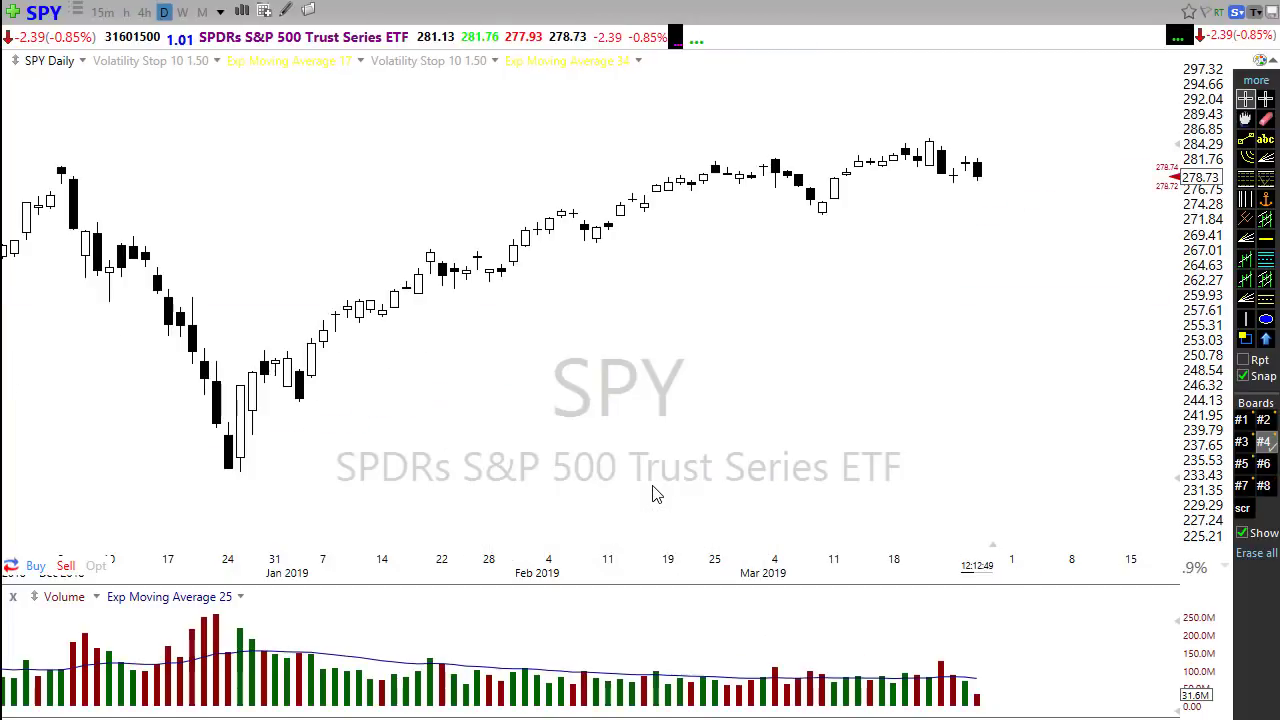
pyautogui.click(102, 11)
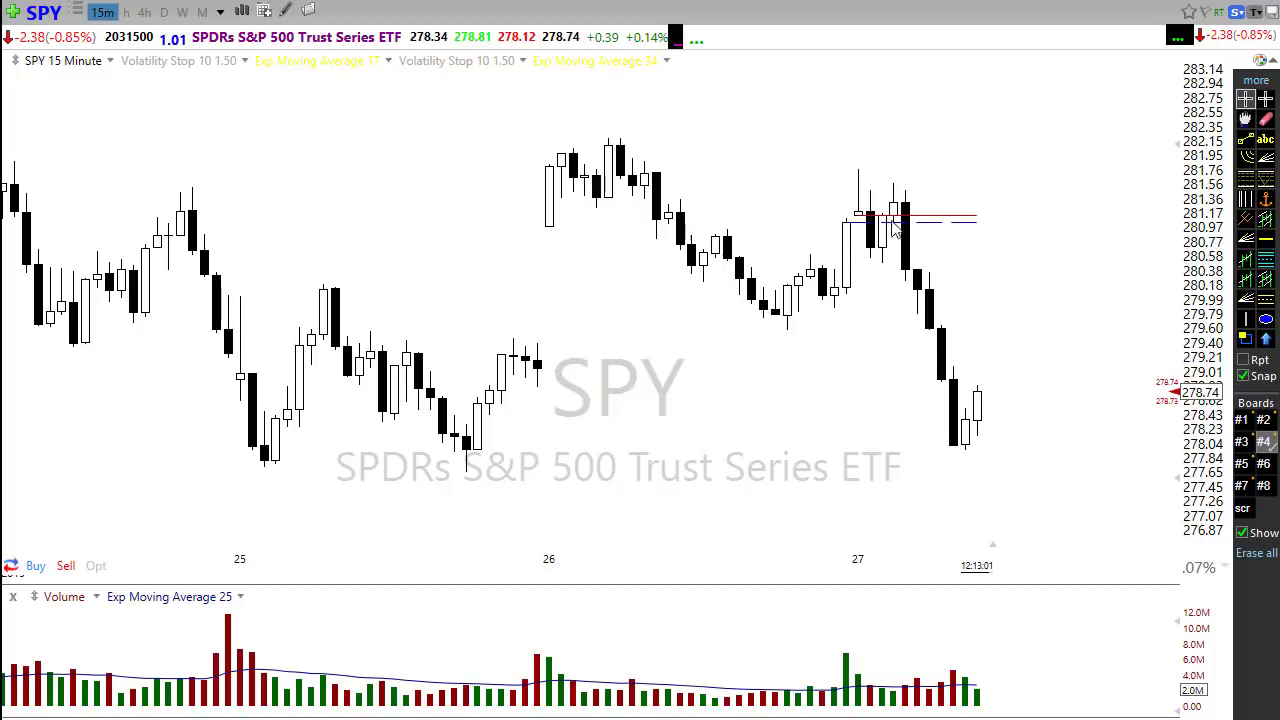
# Step: Temporarily mark with arrows SPY's lower high on the 27th, its recent swings, the support along the 25th's lows and the level near 279.3
pyautogui.moveTo(960, 124); pyautogui.dragTo(906, 208)
pyautogui.moveTo(599, 133)
pyautogui.mouseDown()
pyautogui.moveTo(860, 174)
pyautogui.moveTo(1045, 253)
pyautogui.mouseUp()
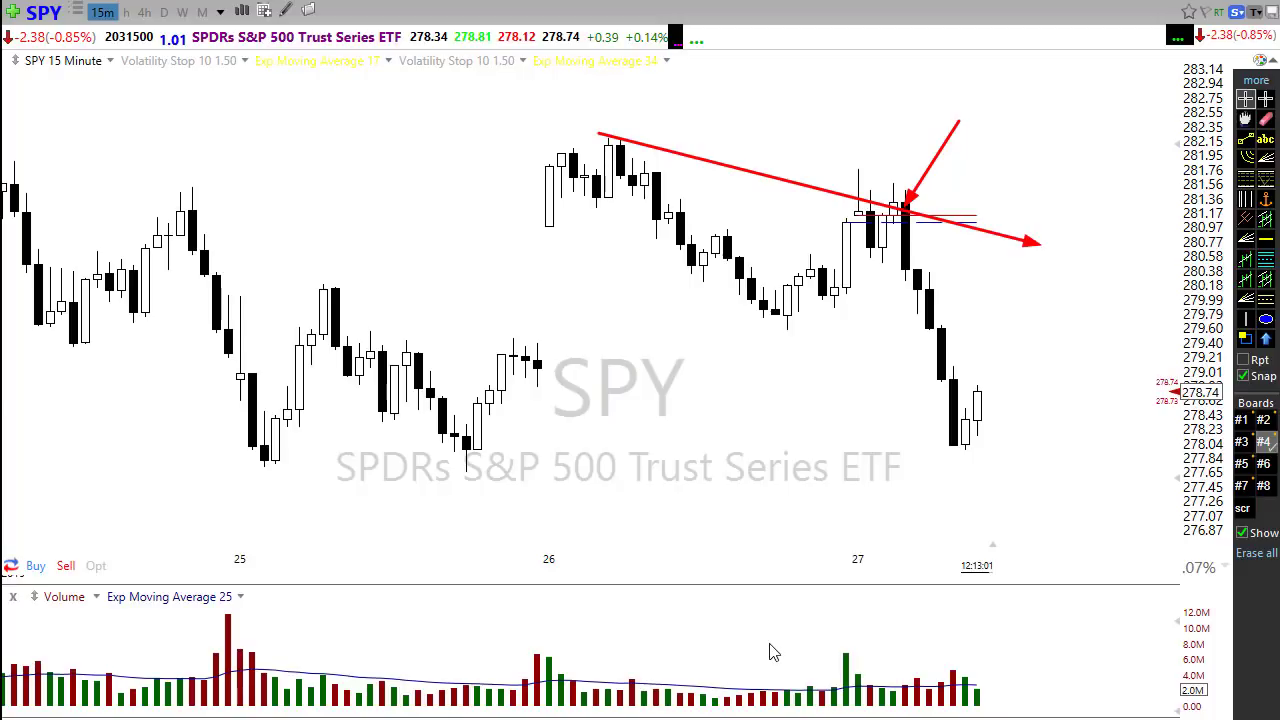
pyautogui.moveTo(575, 123)
pyautogui.mouseDown()
pyautogui.moveTo(748, 314)
pyautogui.moveTo(857, 216)
pyautogui.moveTo(888, 206)
pyautogui.moveTo(940, 443)
pyautogui.mouseUp()
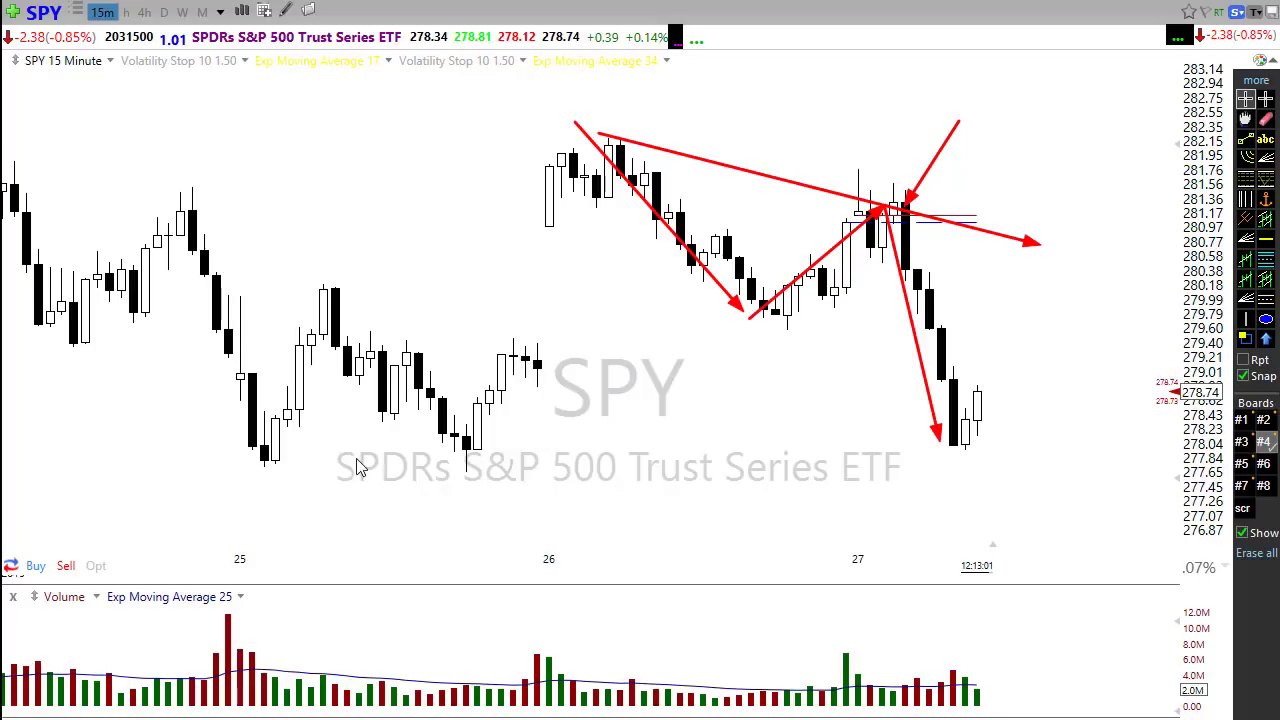
pyautogui.moveTo(287, 454); pyautogui.dragTo(312, 453)
pyautogui.moveTo(422, 457); pyautogui.dragTo(1144, 477)
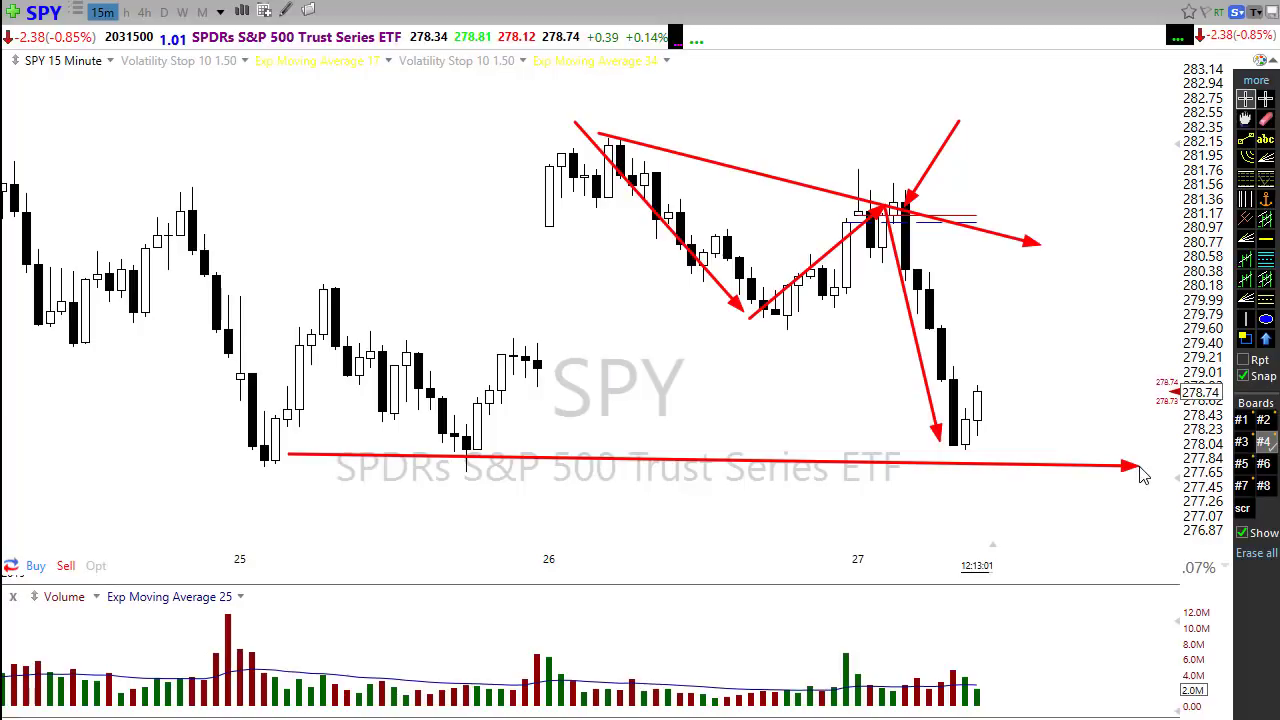
pyautogui.moveTo(60, 347)
pyautogui.mouseDown()
pyautogui.moveTo(130, 358)
pyautogui.moveTo(1136, 358)
pyautogui.mouseUp()
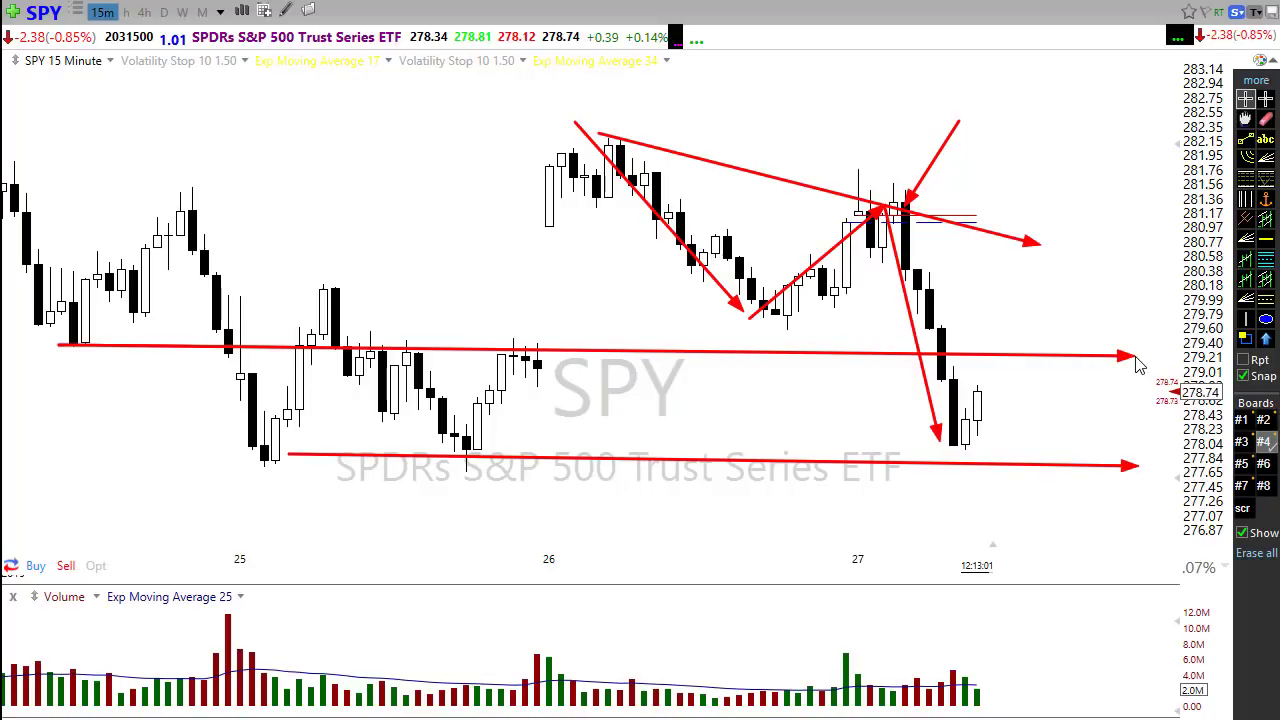
pyautogui.moveTo(964, 451)
pyautogui.mouseDown()
pyautogui.moveTo(1023, 333)
pyautogui.moveTo(1062, 364)
pyautogui.moveTo(1098, 320)
pyautogui.mouseUp()
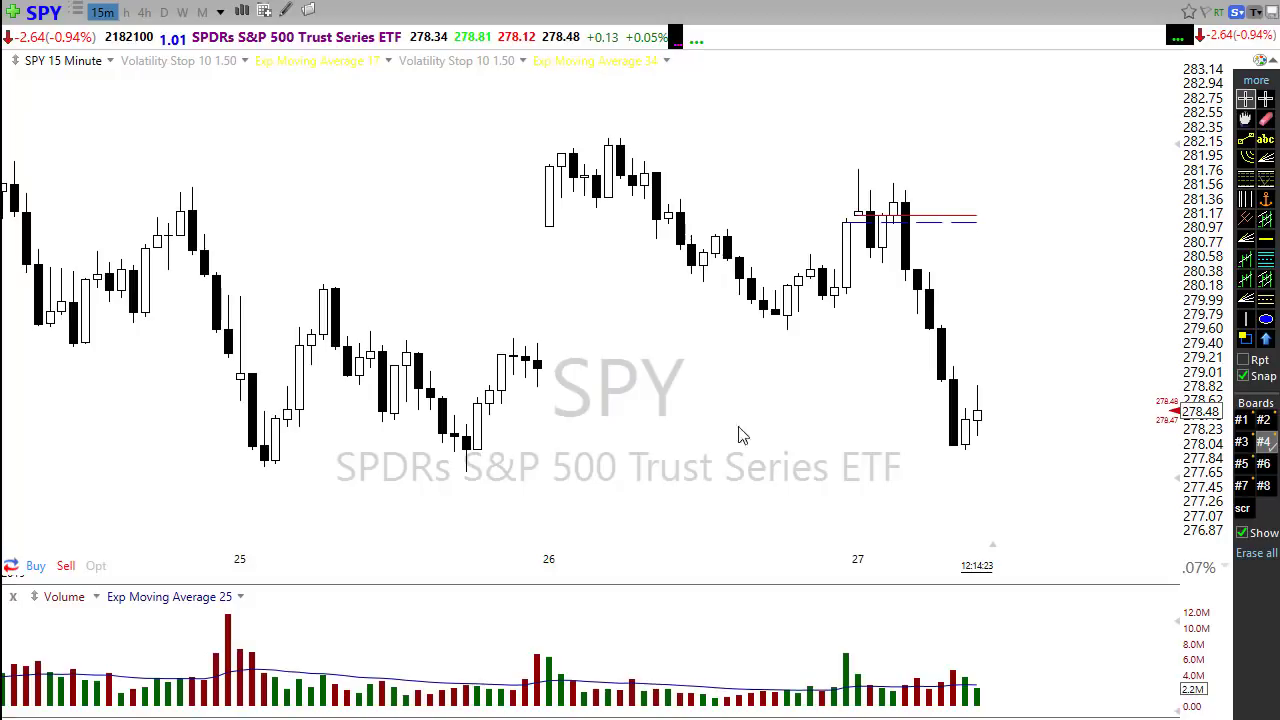
# Step: Temporarily trace SPY's down-up-down swings and project a rebound to the level near 279.3 with both rejection and breakout paths
pyautogui.moveTo(604, 130)
pyautogui.mouseDown()
pyautogui.moveTo(777, 322)
pyautogui.moveTo(906, 196)
pyautogui.moveTo(925, 278)
pyautogui.mouseUp()
pyautogui.moveTo(962, 346)
pyautogui.mouseDown()
pyautogui.moveTo(952, 445)
pyautogui.moveTo(1006, 366)
pyautogui.moveTo(1120, 497)
pyautogui.mouseUp()
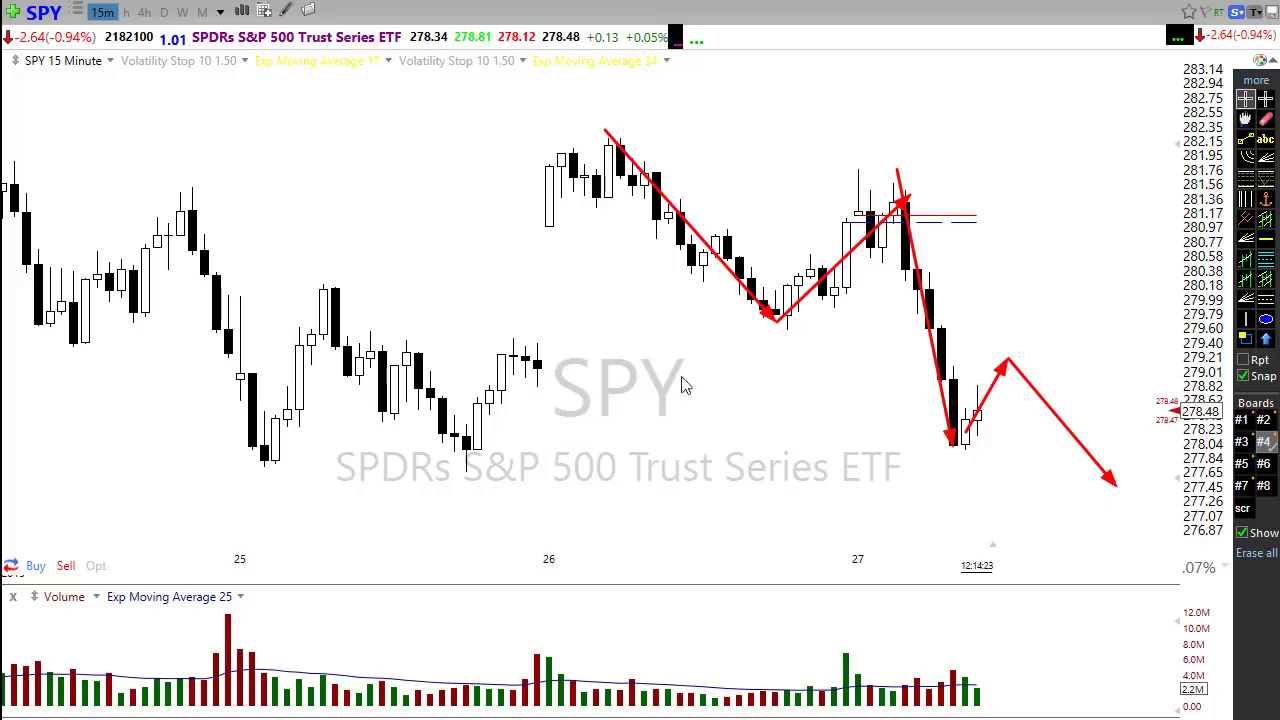
pyautogui.moveTo(77, 350); pyautogui.dragTo(1166, 356)
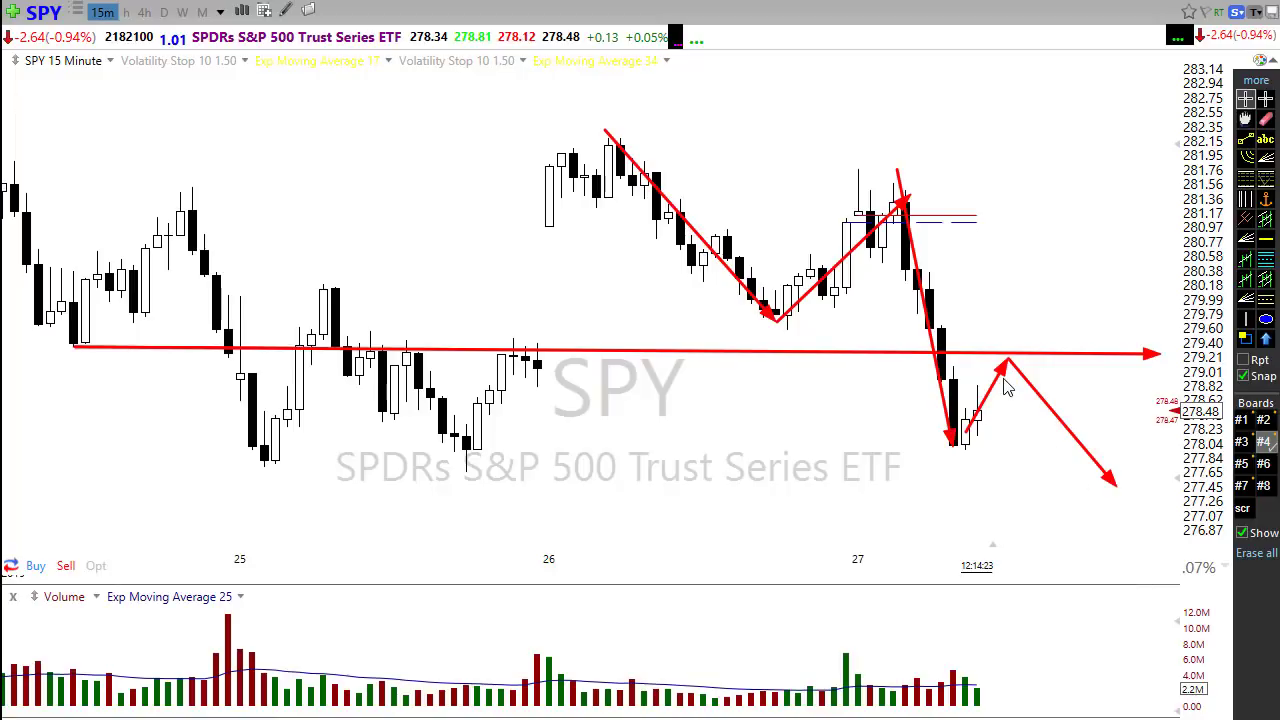
pyautogui.moveTo(976, 424)
pyautogui.mouseDown()
pyautogui.moveTo(1025, 332)
pyautogui.moveTo(1085, 352)
pyautogui.moveTo(1120, 318)
pyautogui.mouseUp()
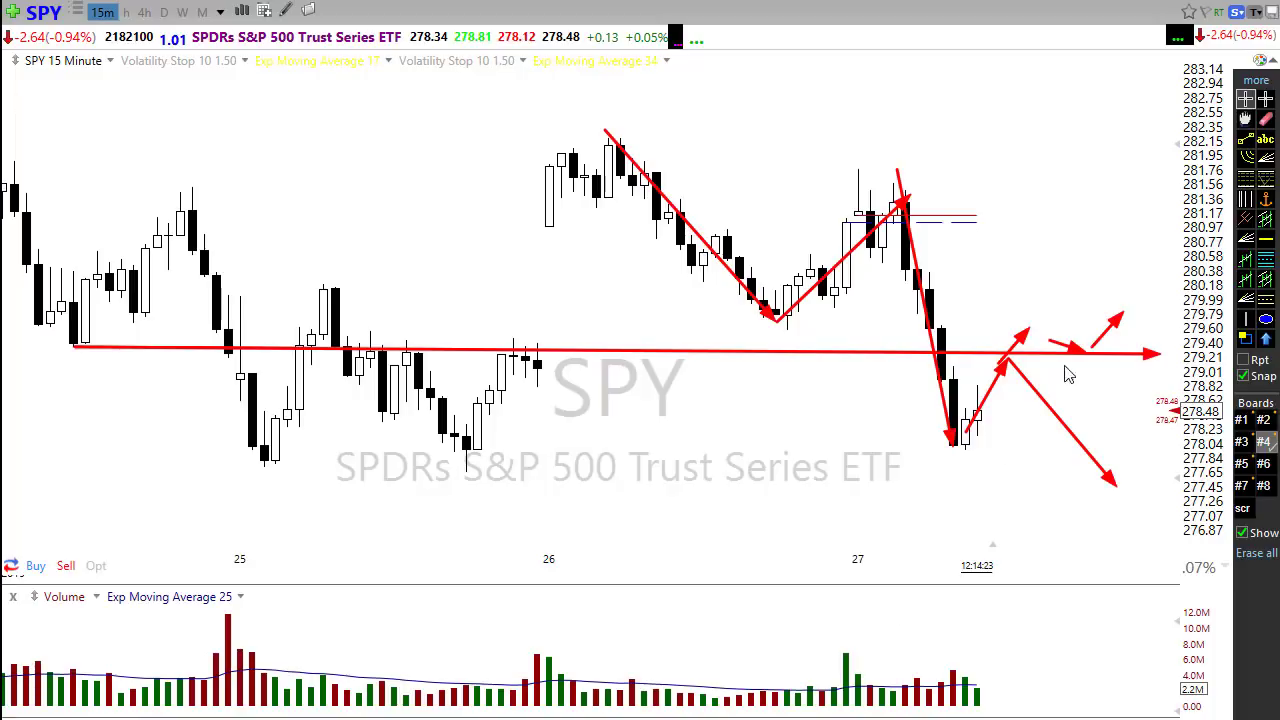
pyautogui.moveTo(1063, 371)
pyautogui.mouseDown()
pyautogui.moveTo(1088, 348)
pyautogui.moveTo(1060, 352)
pyautogui.moveTo(1068, 382)
pyautogui.mouseUp()
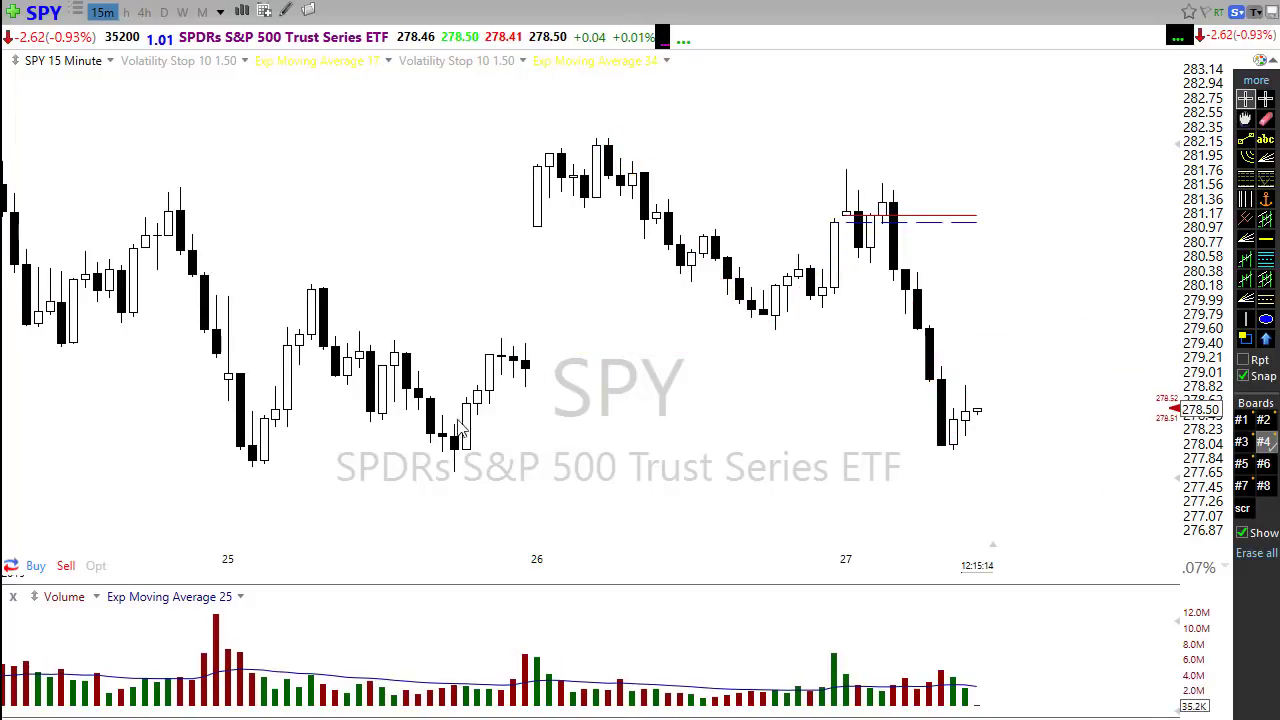
# Step: Temporarily trace SPY's swings from the 26th's high with a projected double-bottom rebound, and compare them with the earlier double bottom on the 25th
pyautogui.moveTo(596, 136)
pyautogui.mouseDown()
pyautogui.moveTo(671, 186)
pyautogui.moveTo(752, 306)
pyautogui.mouseUp()
pyautogui.moveTo(752, 306)
pyautogui.mouseDown()
pyautogui.moveTo(893, 213)
pyautogui.moveTo(949, 447)
pyautogui.moveTo(1030, 370)
pyautogui.moveTo(1103, 466)
pyautogui.moveTo(1153, 367)
pyautogui.mouseUp()
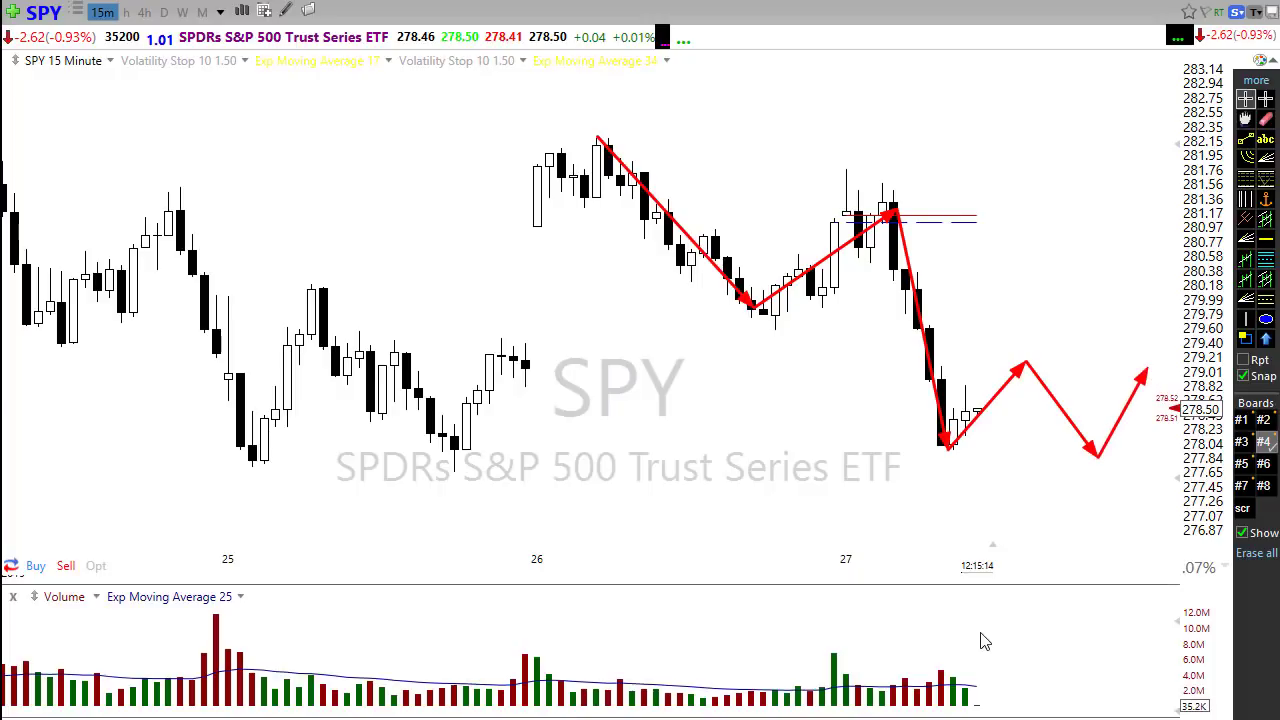
pyautogui.moveTo(174, 218)
pyautogui.mouseDown()
pyautogui.moveTo(267, 443)
pyautogui.moveTo(263, 488)
pyautogui.moveTo(312, 312)
pyautogui.moveTo(445, 473)
pyautogui.moveTo(440, 458)
pyautogui.mouseUp()
pyautogui.moveTo(440, 458); pyautogui.dragTo(515, 360)
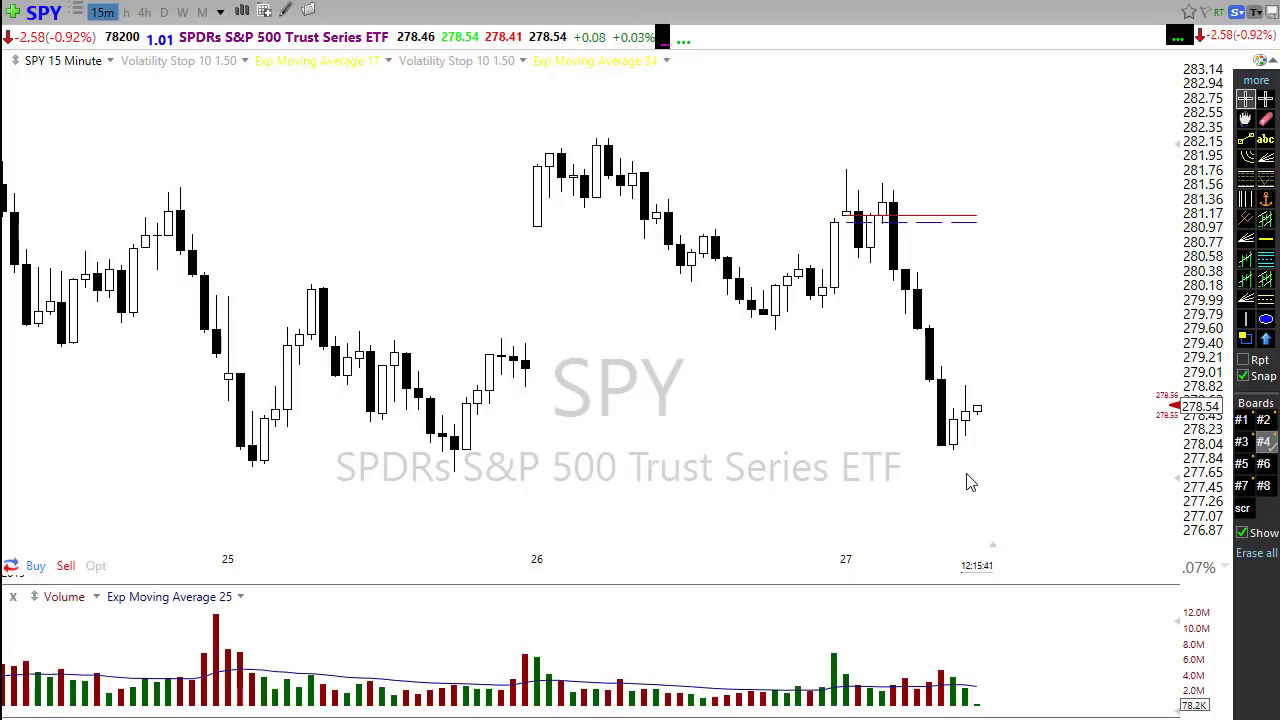
# Step: Show more SPY history, point a temporary arrow along the support at the 25th's lows, and remove it
pyautogui.scroll(-3, 738, 414)
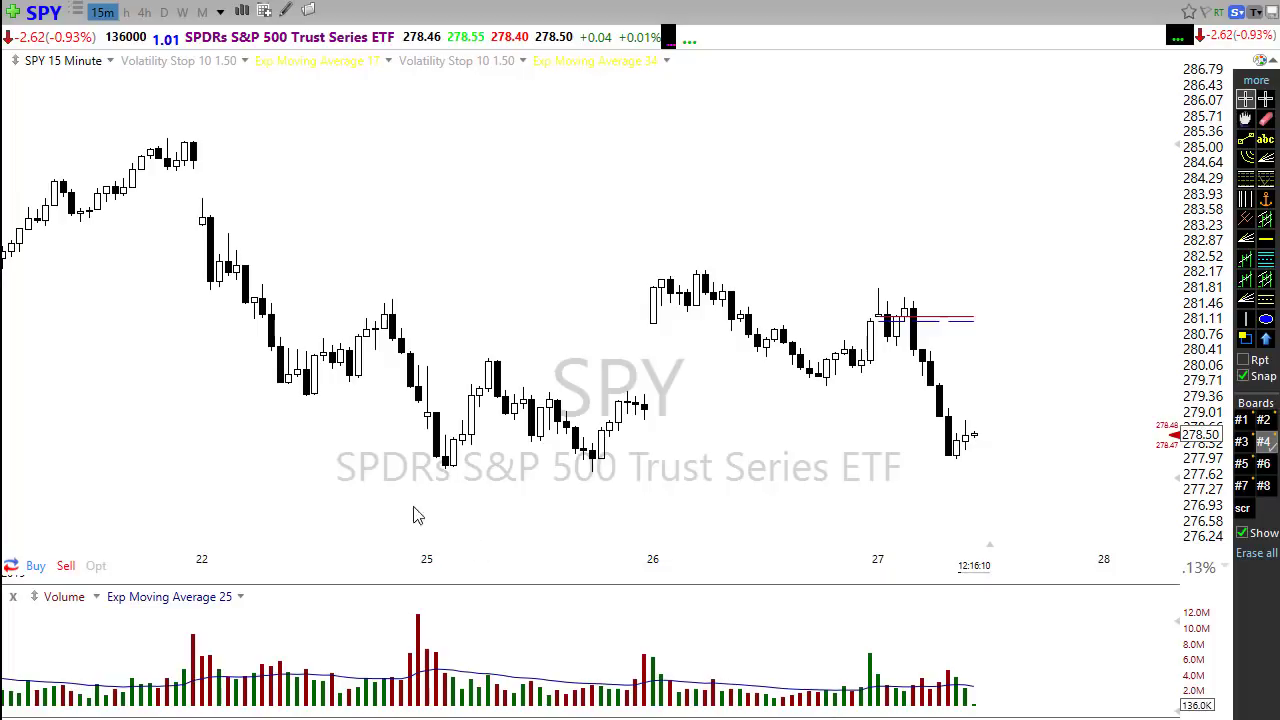
pyautogui.moveTo(378, 458)
pyautogui.mouseDown()
pyautogui.moveTo(1128, 485)
pyautogui.moveTo(1138, 468)
pyautogui.mouseUp()
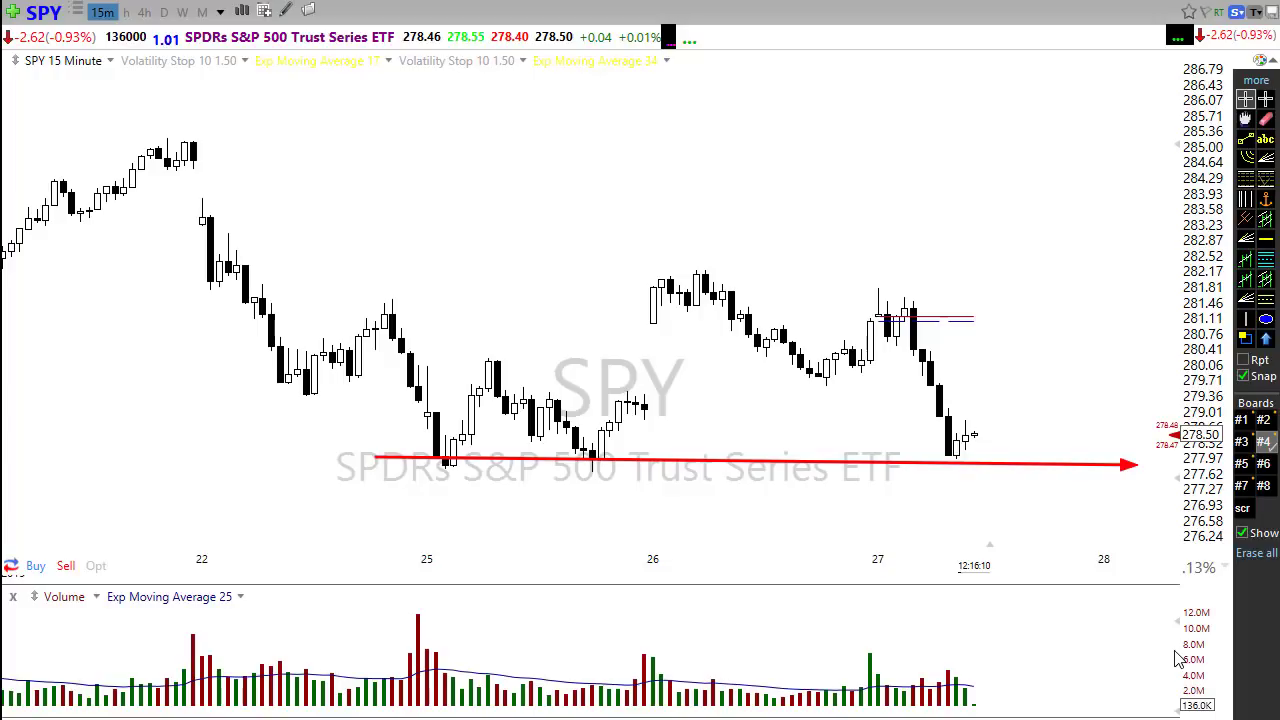
pyautogui.hotkey('ctrl', 'z')
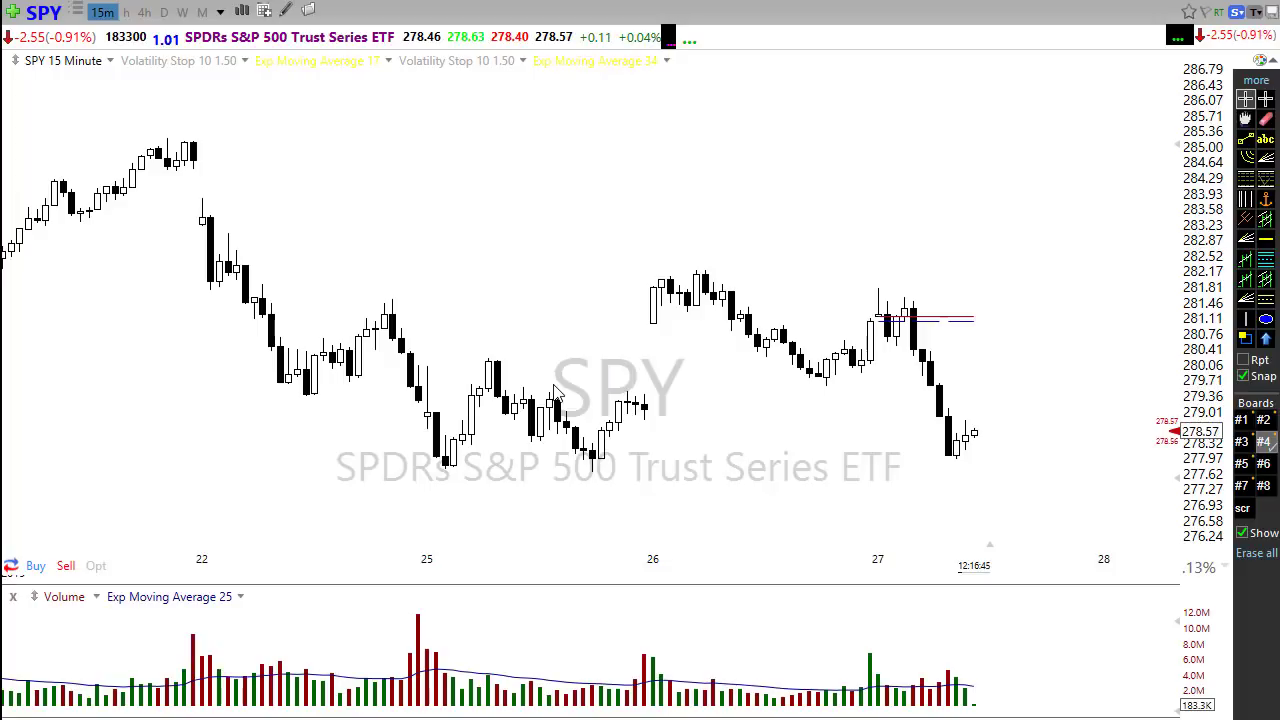
# Step: Load the RCL chart in the daily timeframe and temporarily point an arrow at the late-March price drop
pyautogui.write('drcl')
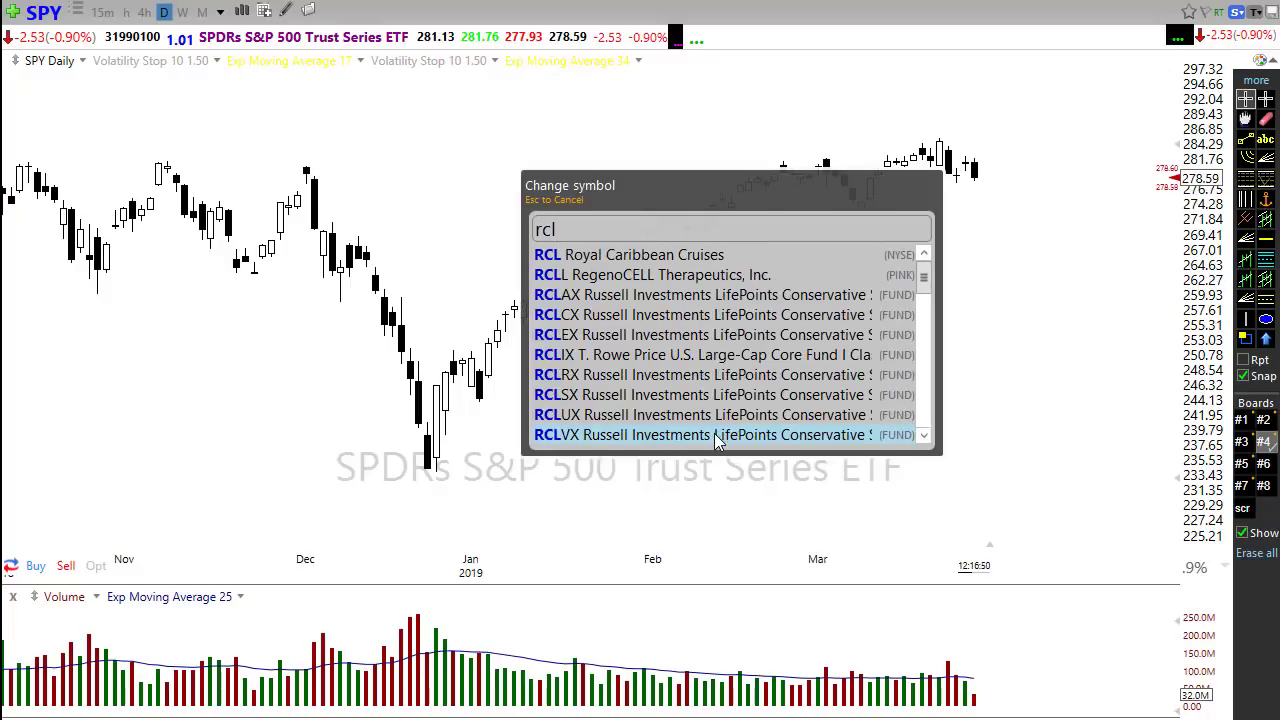
pyautogui.press('Return')
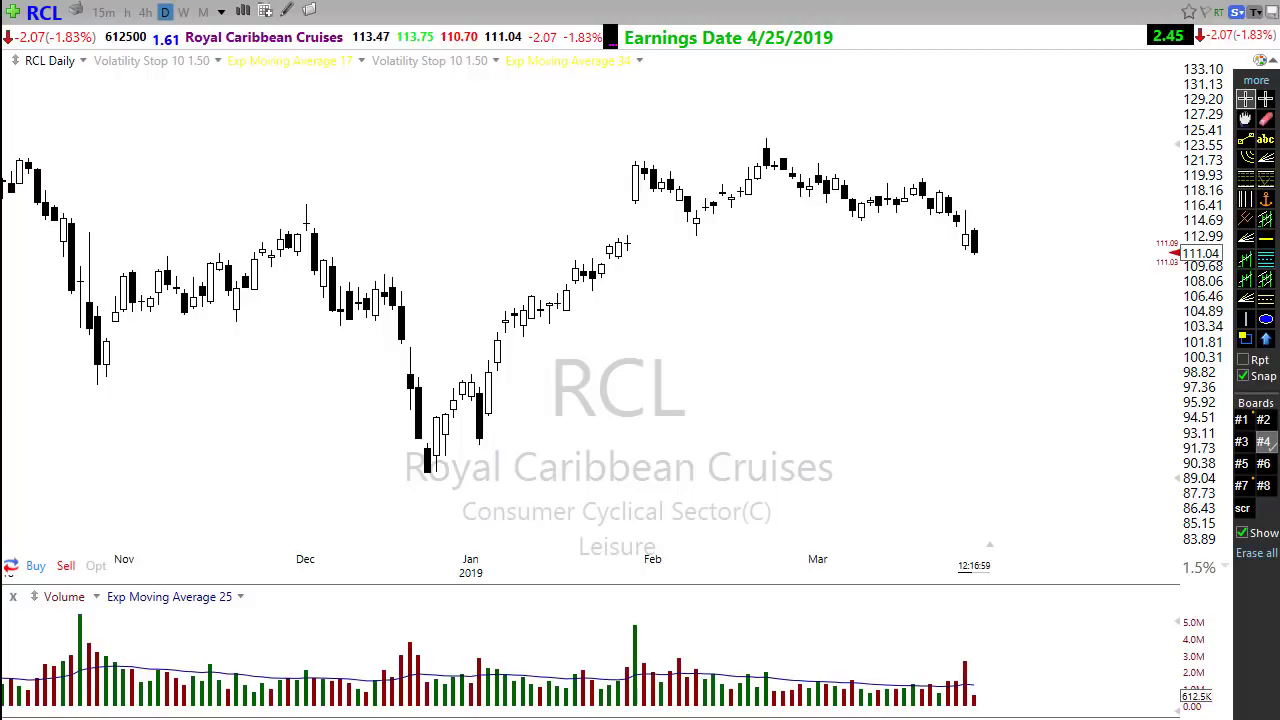
pyautogui.scroll(-2, 720, 440)
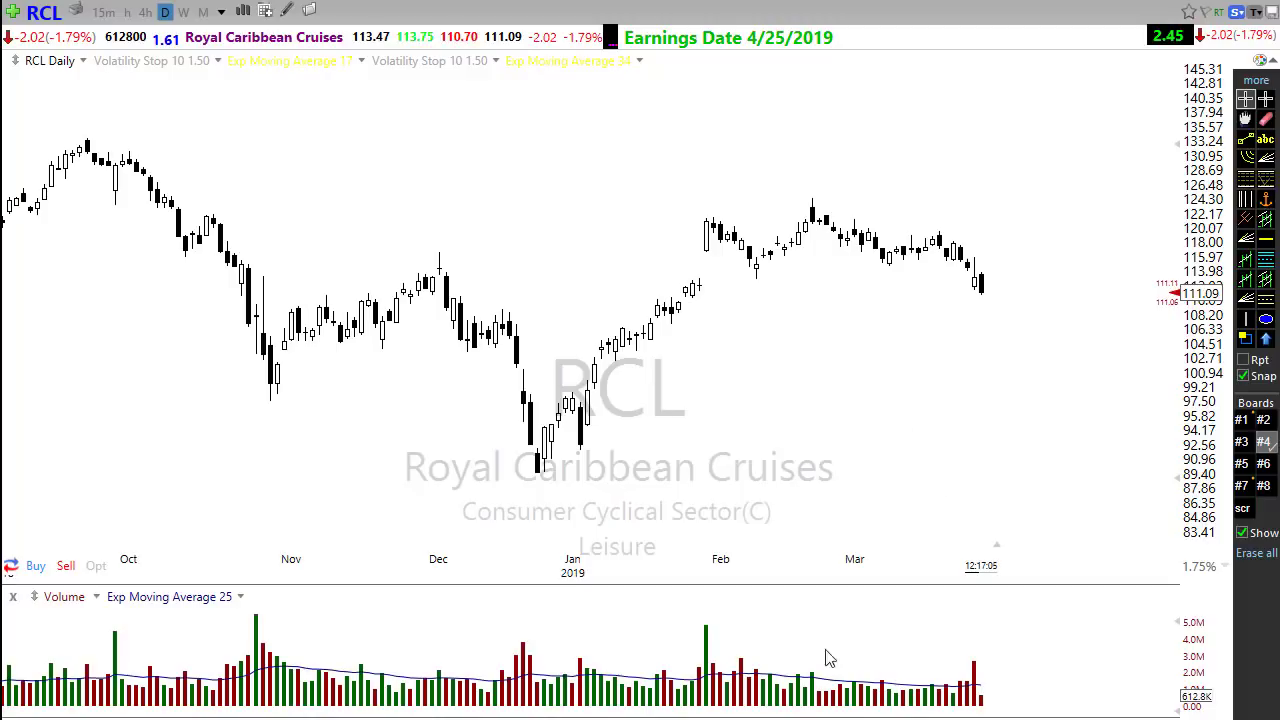
pyautogui.moveTo(983, 166); pyautogui.dragTo(950, 229)
pyautogui.scroll(2, 908, 449)
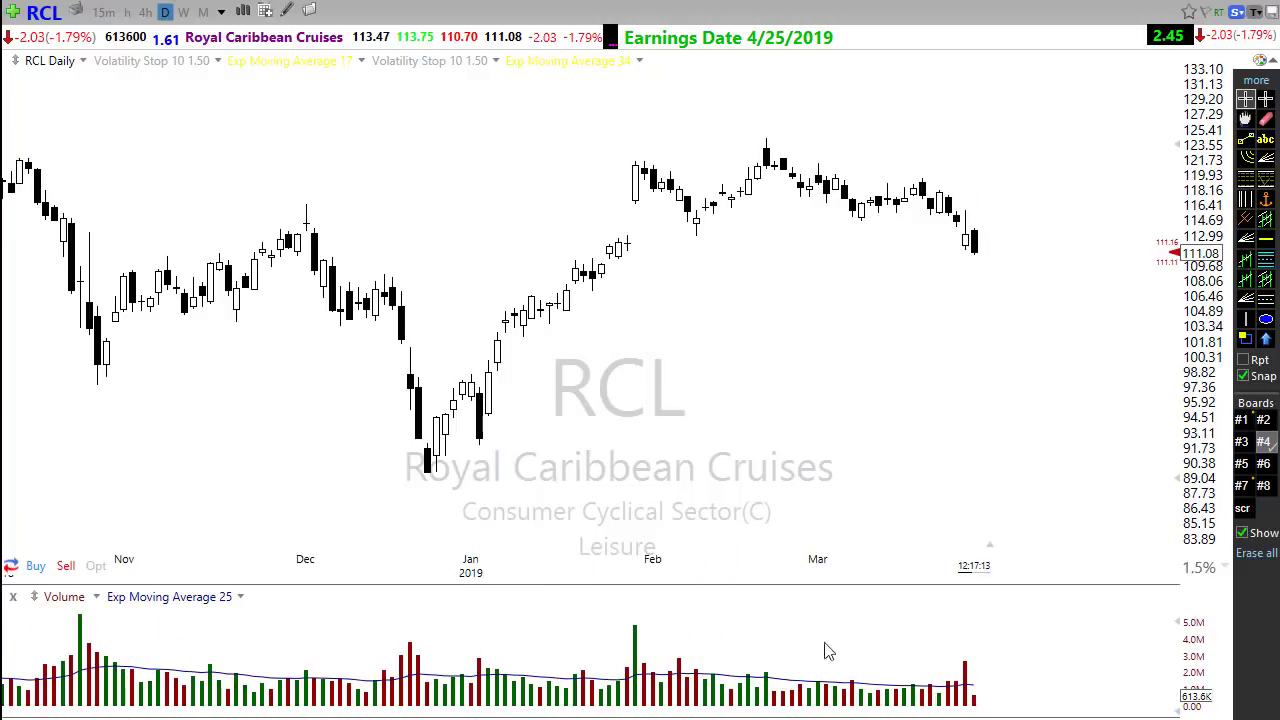
# Step: Draw a falling trend line across RCL's highs from late February through mid-March and place a horizontal line at 113.50
pyautogui.moveTo(757, 138); pyautogui.dragTo(1080, 234)
pyautogui.hotkey('ctrl', 'z')
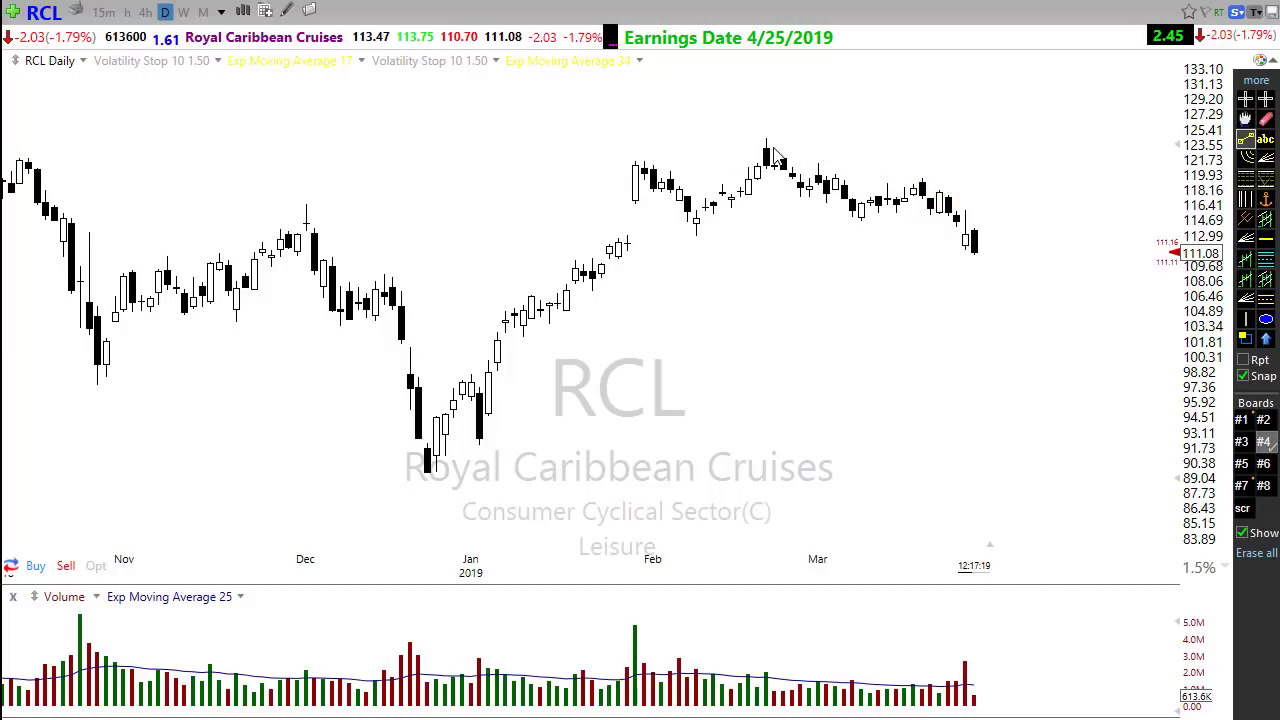
pyautogui.moveTo(760, 148); pyautogui.dragTo(1097, 231)
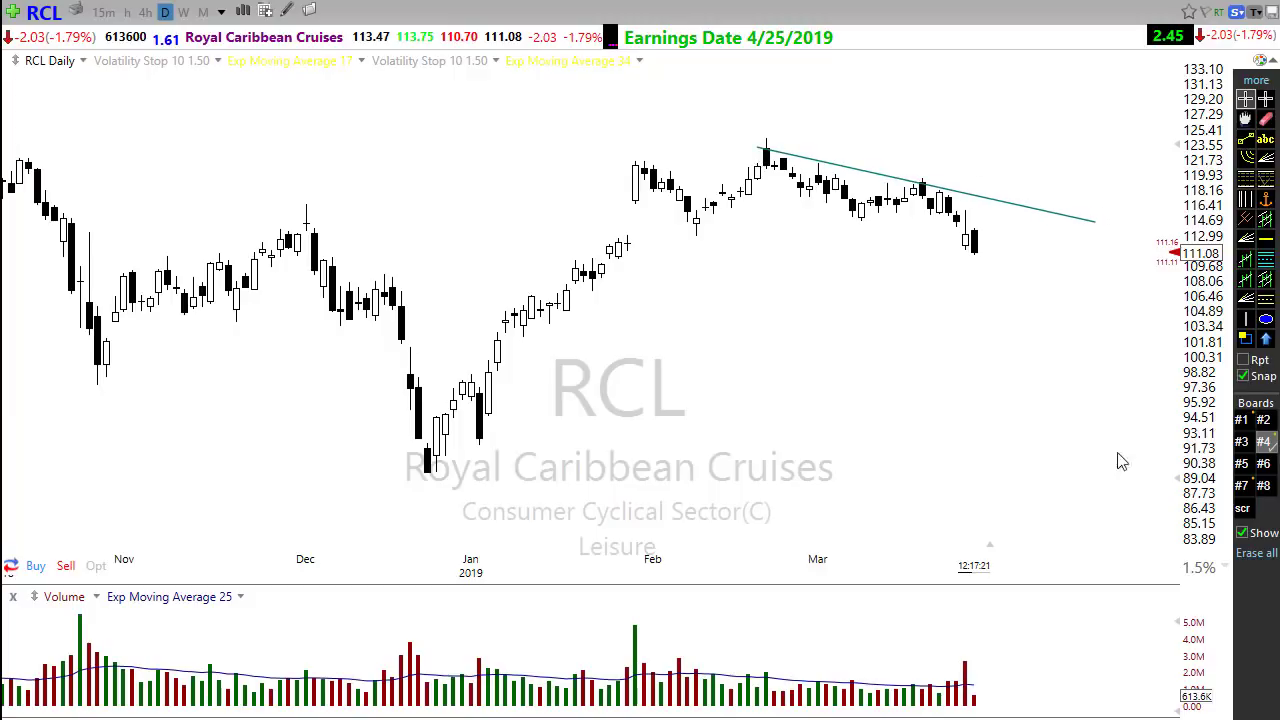
pyautogui.click(1265, 240)
pyautogui.click(771, 232)
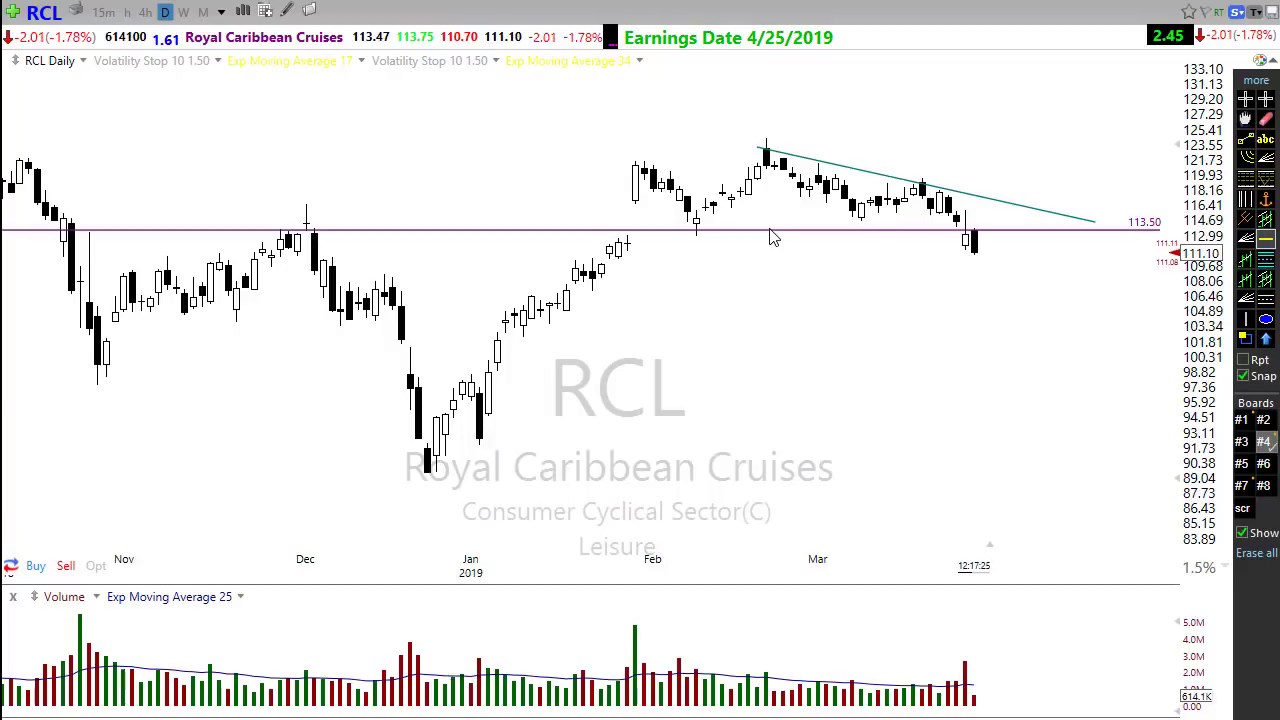
# Step: Show RCL's history back to 2017 and temporarily circle the price touches along the horizontal line at 113.93
pyautogui.scroll(-2, 735, 487)
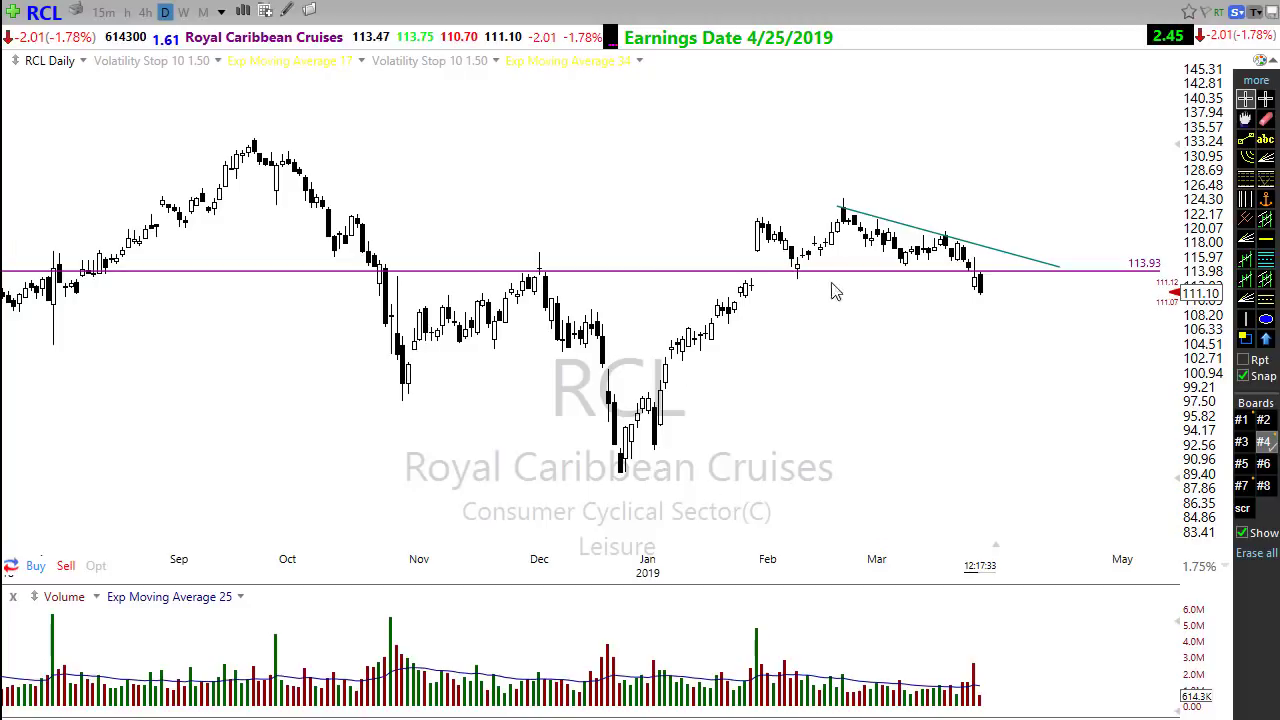
pyautogui.scroll(-1, 905, 398)
pyautogui.scroll(-5, 905, 401)
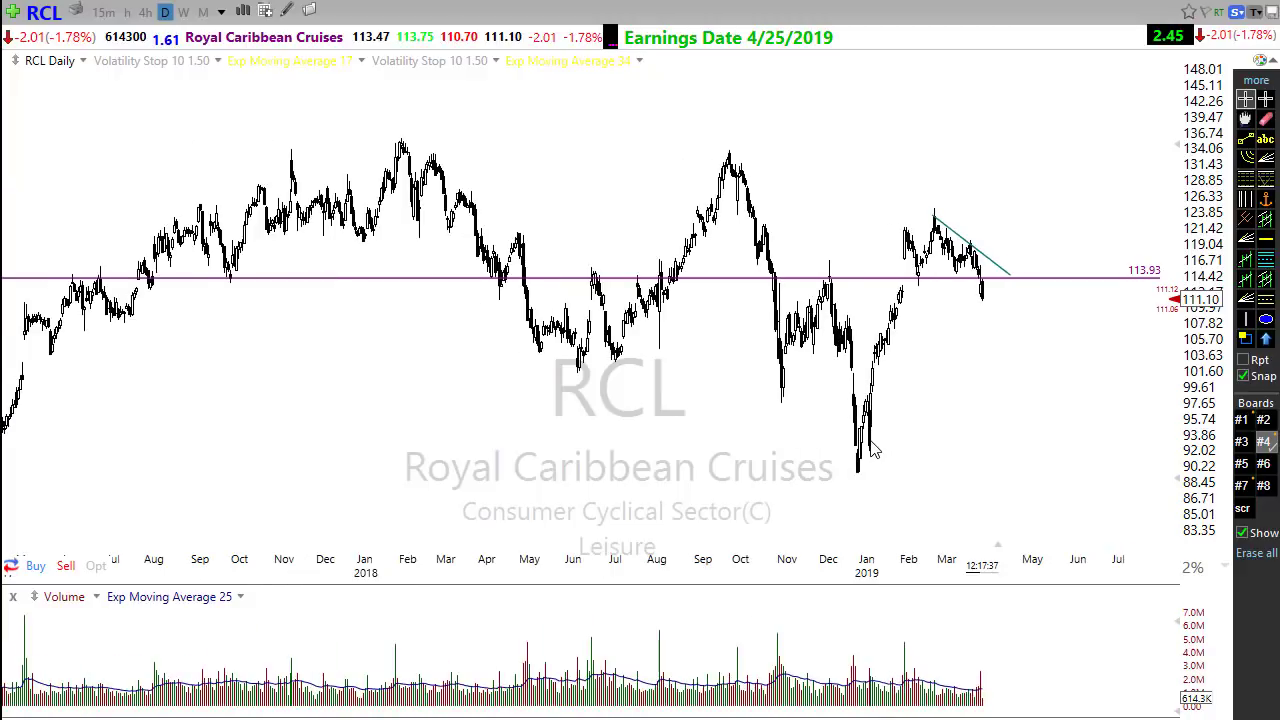
pyautogui.scroll(-1, 872, 450)
pyautogui.scroll(-1, 857, 463)
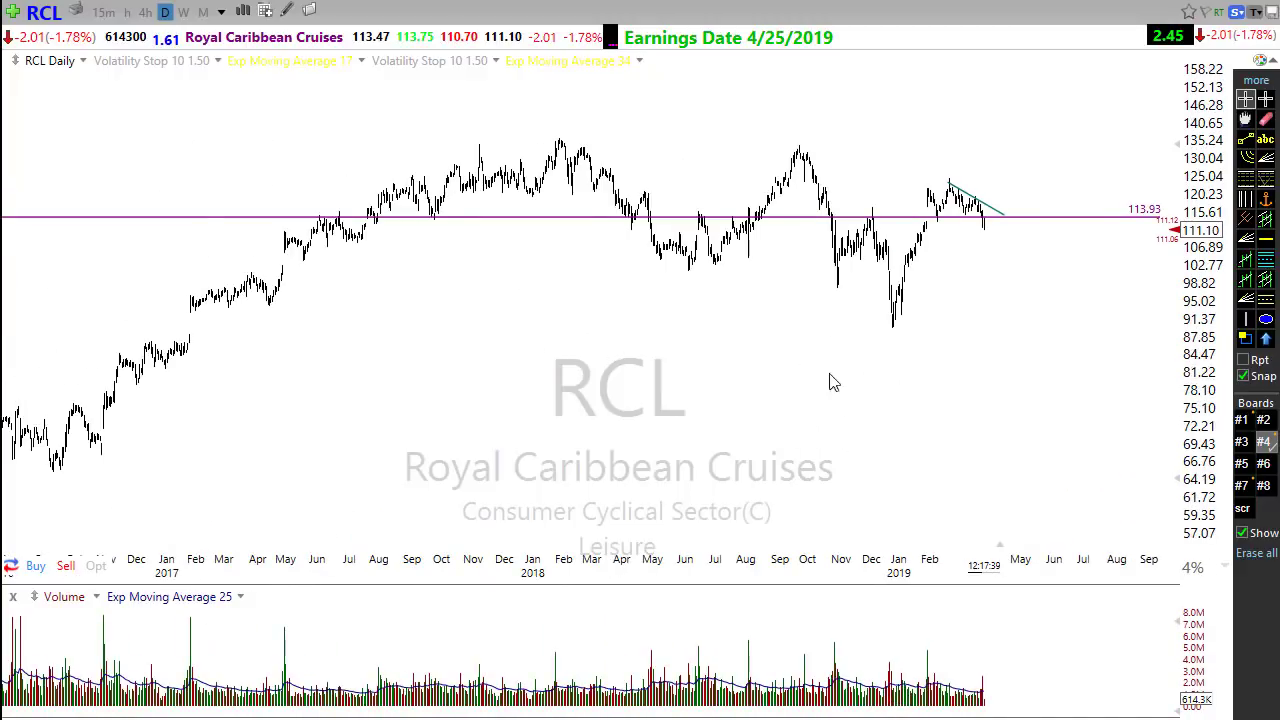
pyautogui.scroll(1, 805, 336)
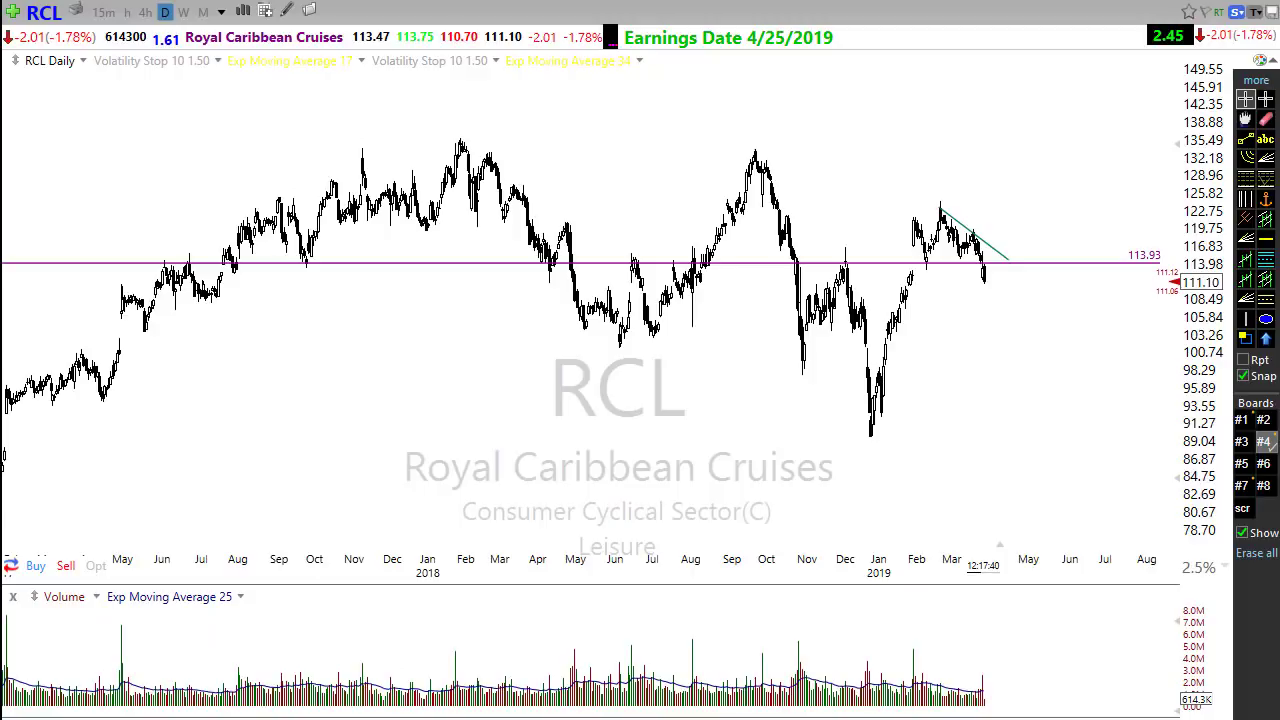
pyautogui.moveTo(145, 272)
pyautogui.mouseDown()
pyautogui.moveTo(200, 274)
pyautogui.moveTo(170, 282)
pyautogui.moveTo(247, 263)
pyautogui.moveTo(305, 275)
pyautogui.mouseUp()
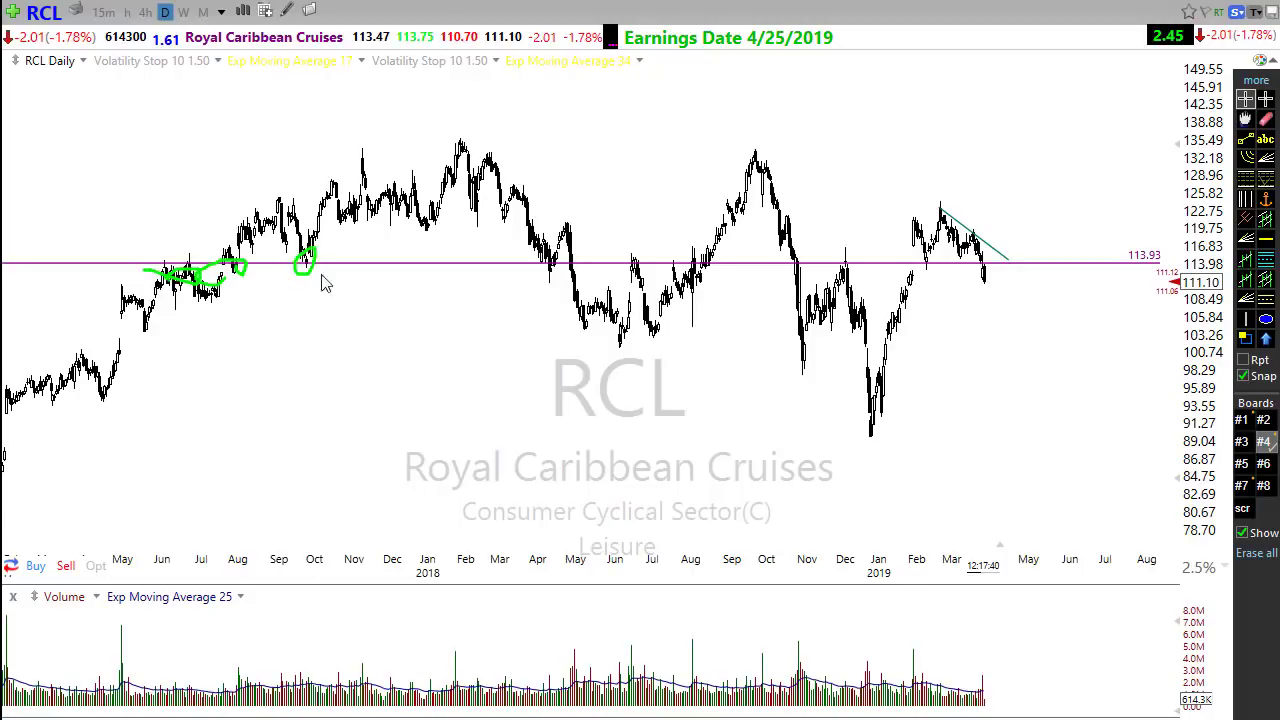
pyautogui.moveTo(540, 254); pyautogui.dragTo(533, 280)
pyautogui.moveTo(620, 276); pyautogui.dragTo(712, 262)
pyautogui.moveTo(846, 262); pyautogui.dragTo(838, 264)
pyautogui.moveTo(948, 262)
pyautogui.mouseDown()
pyautogui.moveTo(922, 280)
pyautogui.moveTo(956, 266)
pyautogui.moveTo(994, 290)
pyautogui.mouseUp()
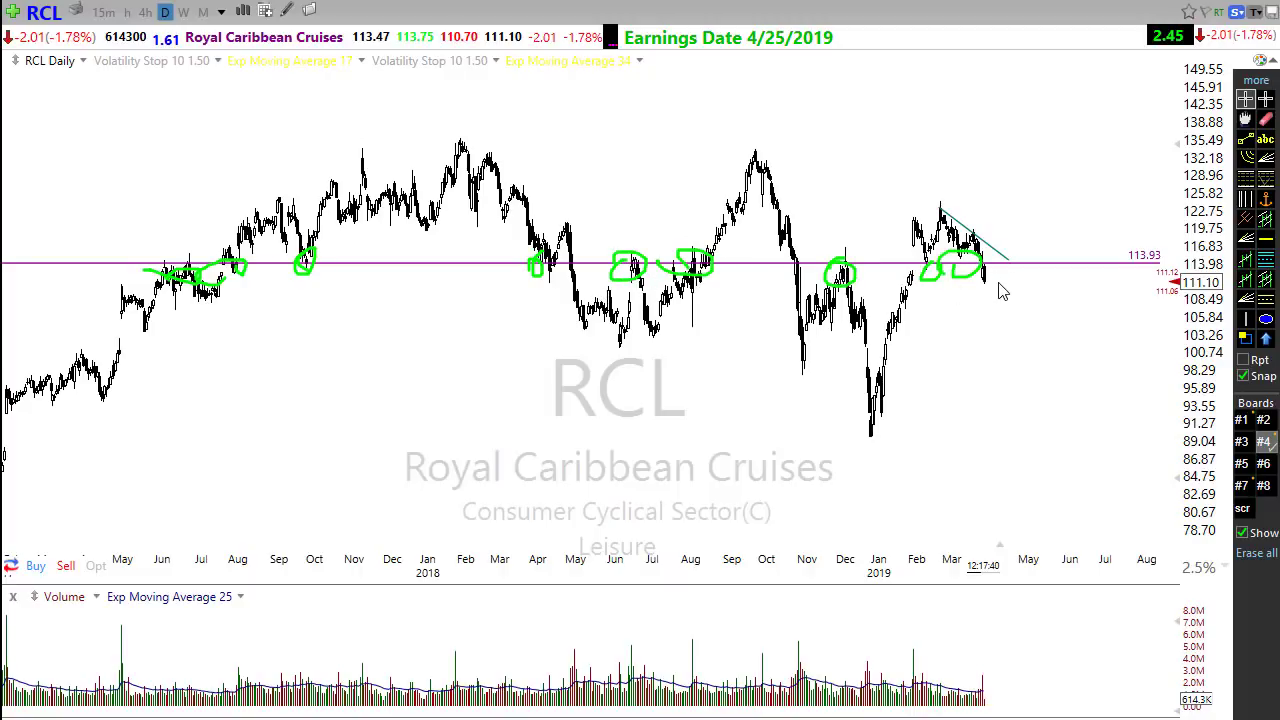
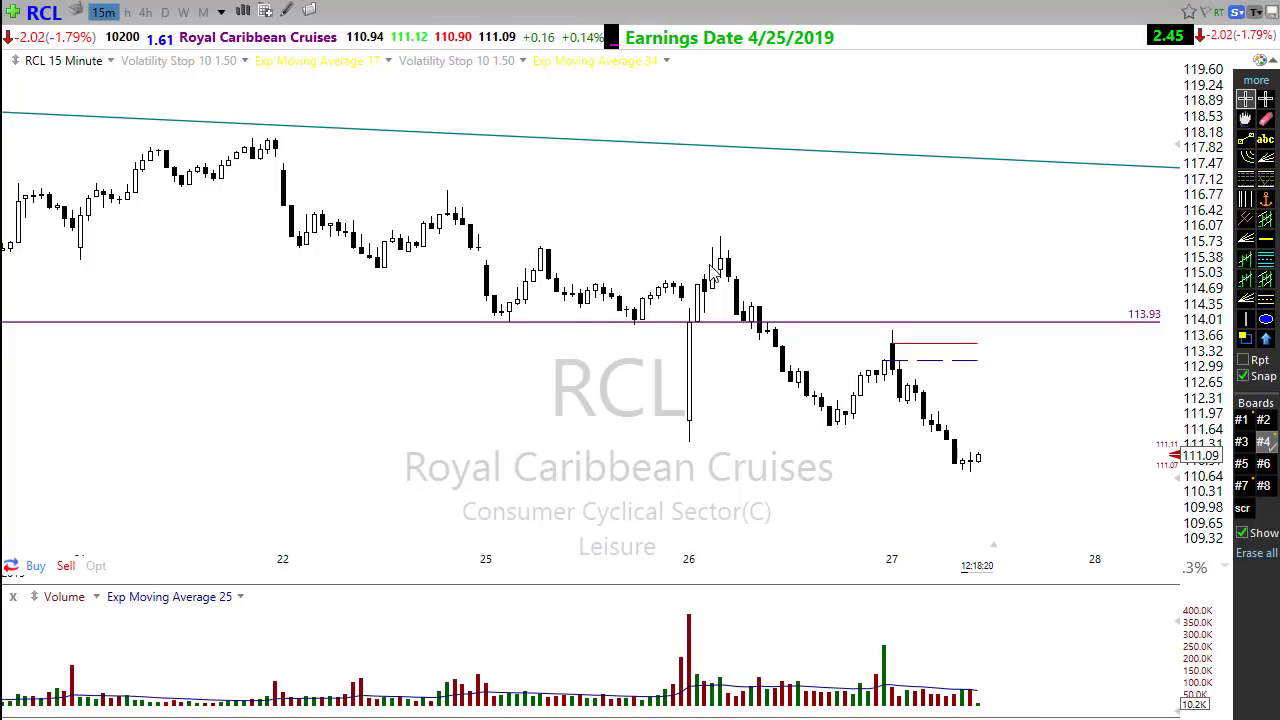
# Step: On RCL's 15-minute chart, temporarily trace the drop from the 26th's high, the rebound into the 27th and the following decline
pyautogui.moveTo(710, 266)
pyautogui.mouseDown()
pyautogui.moveTo(815, 423)
pyautogui.moveTo(893, 352)
pyautogui.mouseUp()
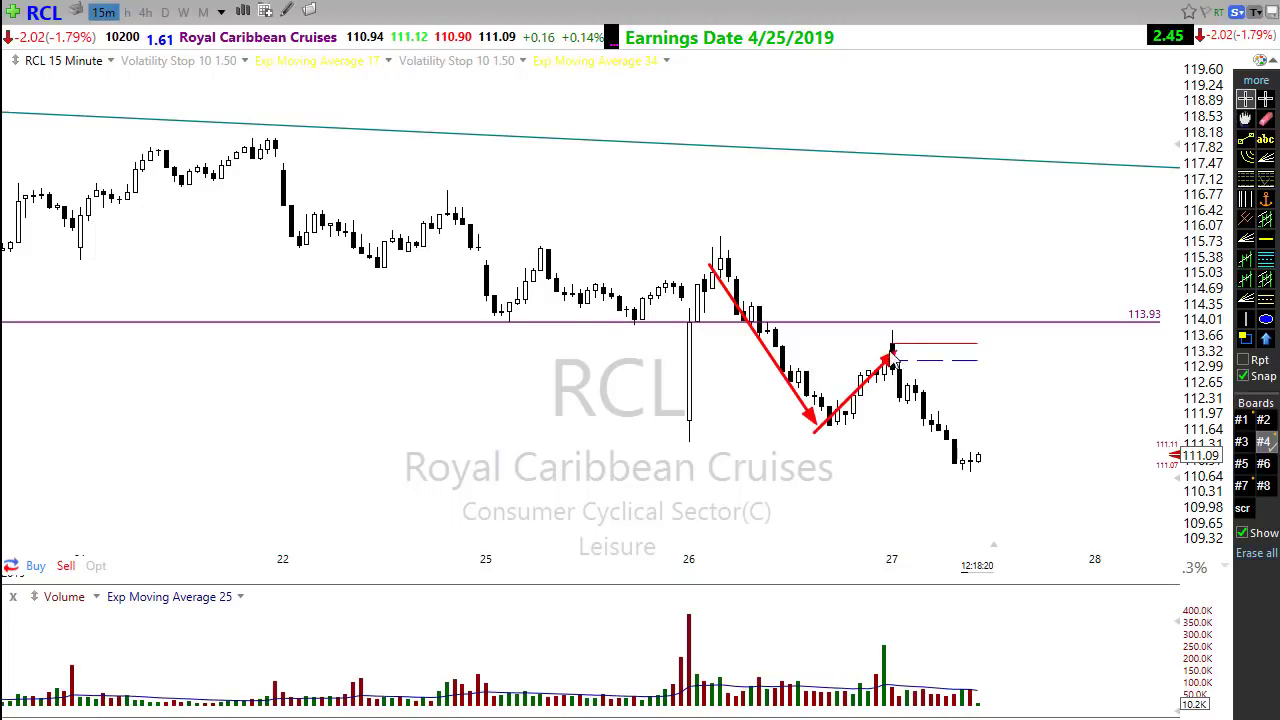
pyautogui.moveTo(994, 266)
pyautogui.mouseDown()
pyautogui.moveTo(893, 352)
pyautogui.moveTo(1000, 470)
pyautogui.mouseUp()
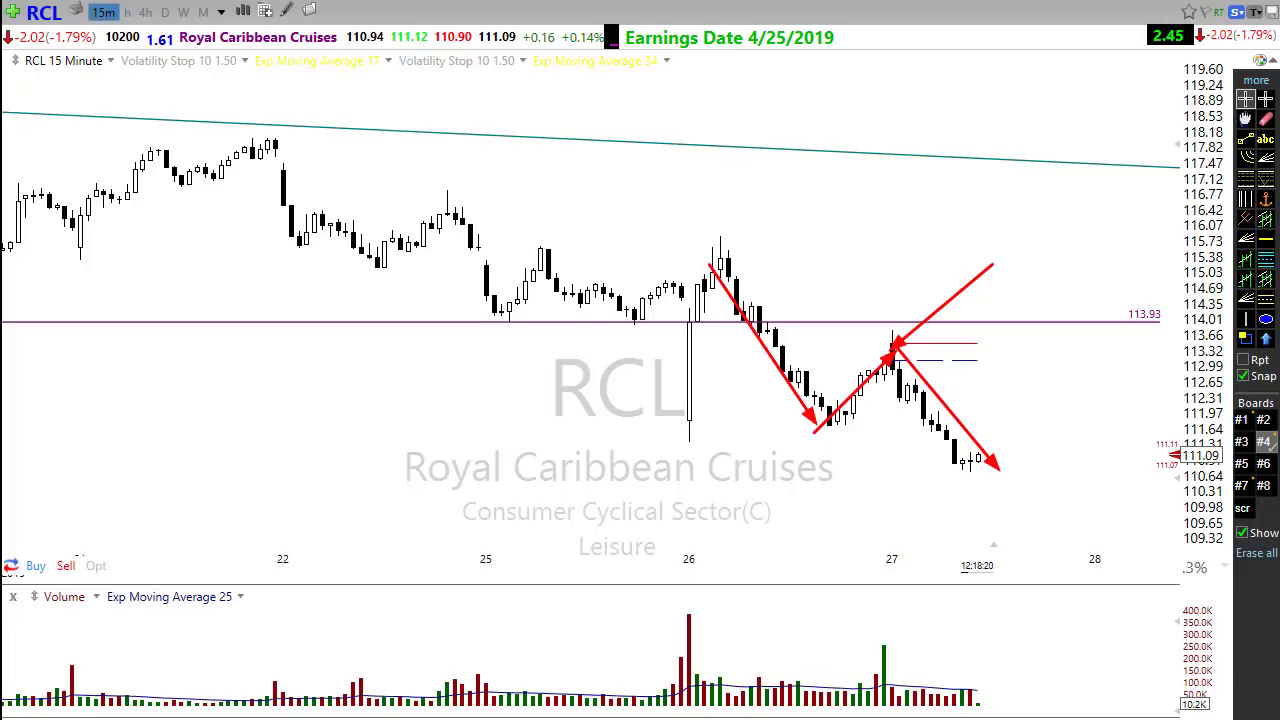
pyautogui.press('Escape')
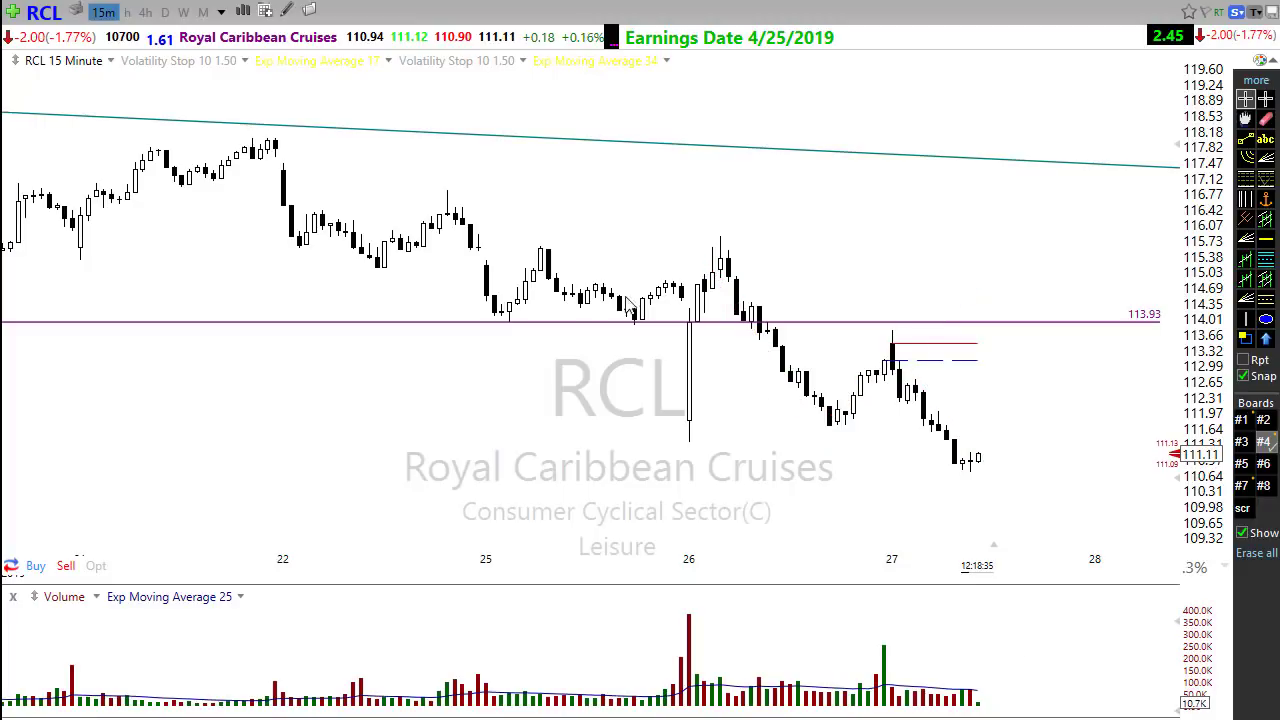
# Step: In RCL's daily timeframe, temporarily project a rebound to the 113.93 line followed by a fall, and remove the arrows
pyautogui.click(166, 13)
pyautogui.scroll(2, 866, 372)
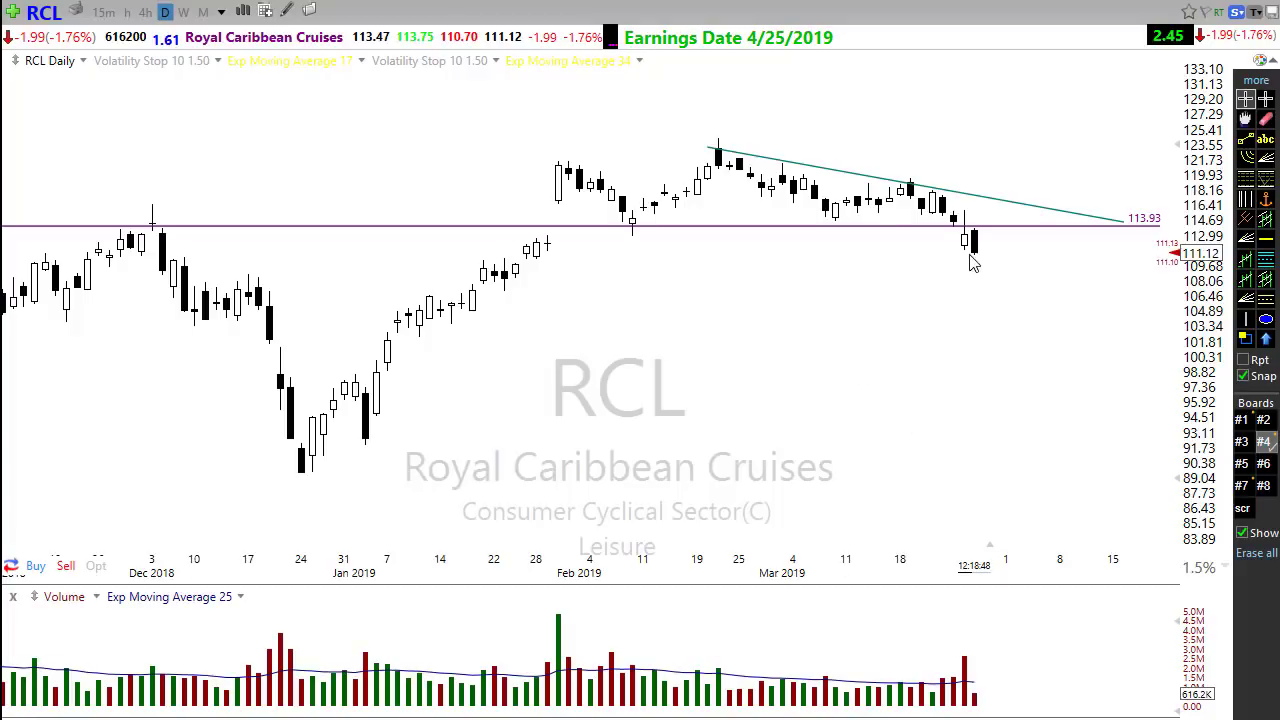
pyautogui.moveTo(982, 254); pyautogui.dragTo(1015, 230)
pyautogui.moveTo(1013, 228); pyautogui.dragTo(1042, 268)
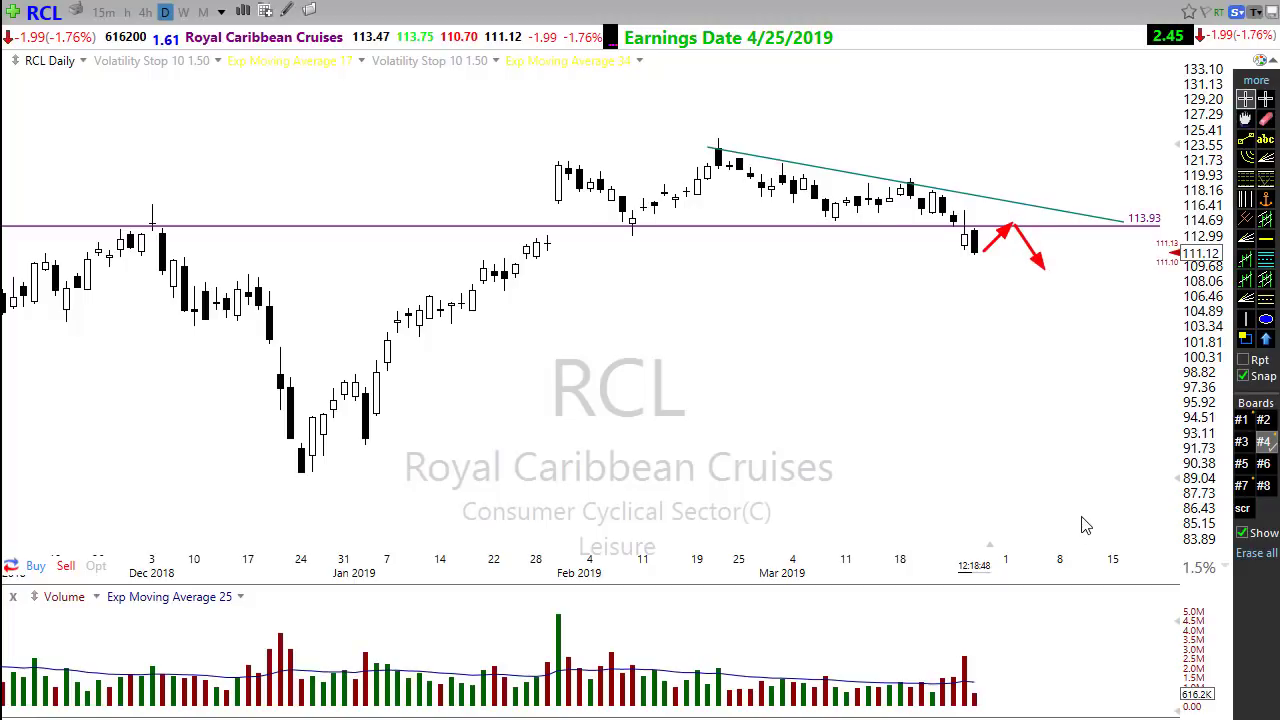
pyautogui.press('Delete')
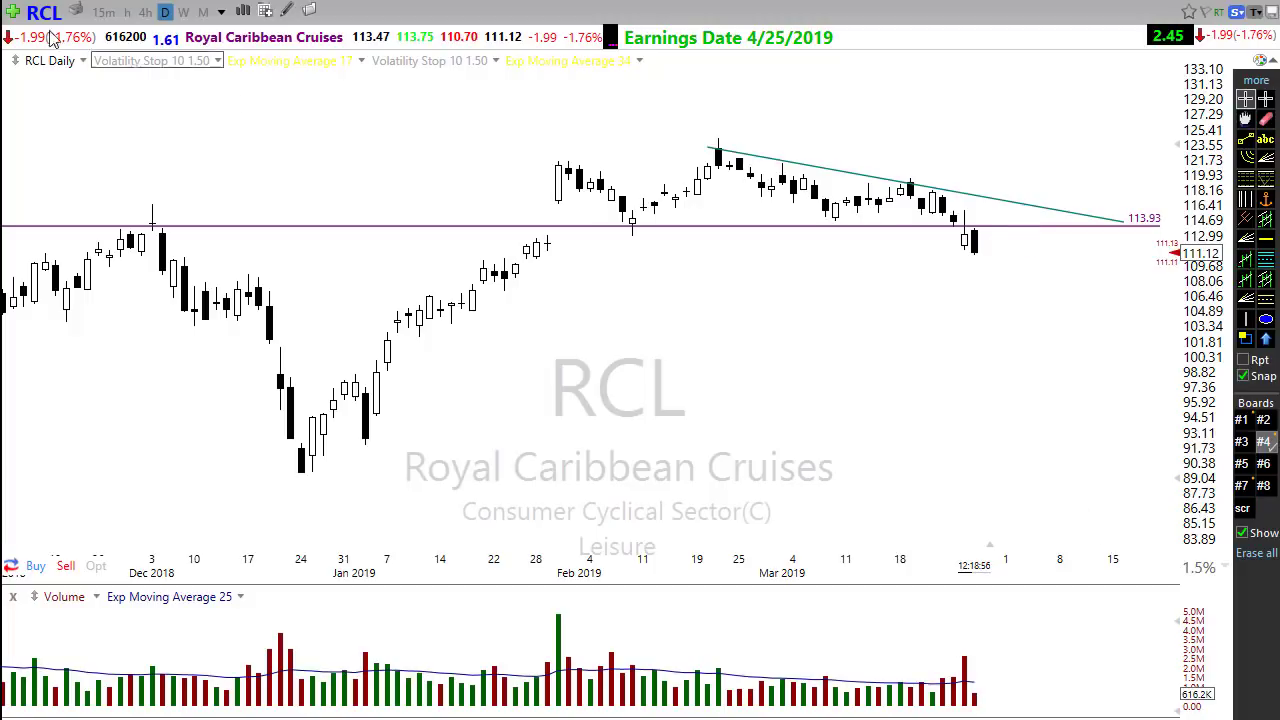
# Step: Check RCL's 15-minute chart, return to daily, and temporarily mark the rally from late December and the falling trend line with arrows
pyautogui.click(104, 12)
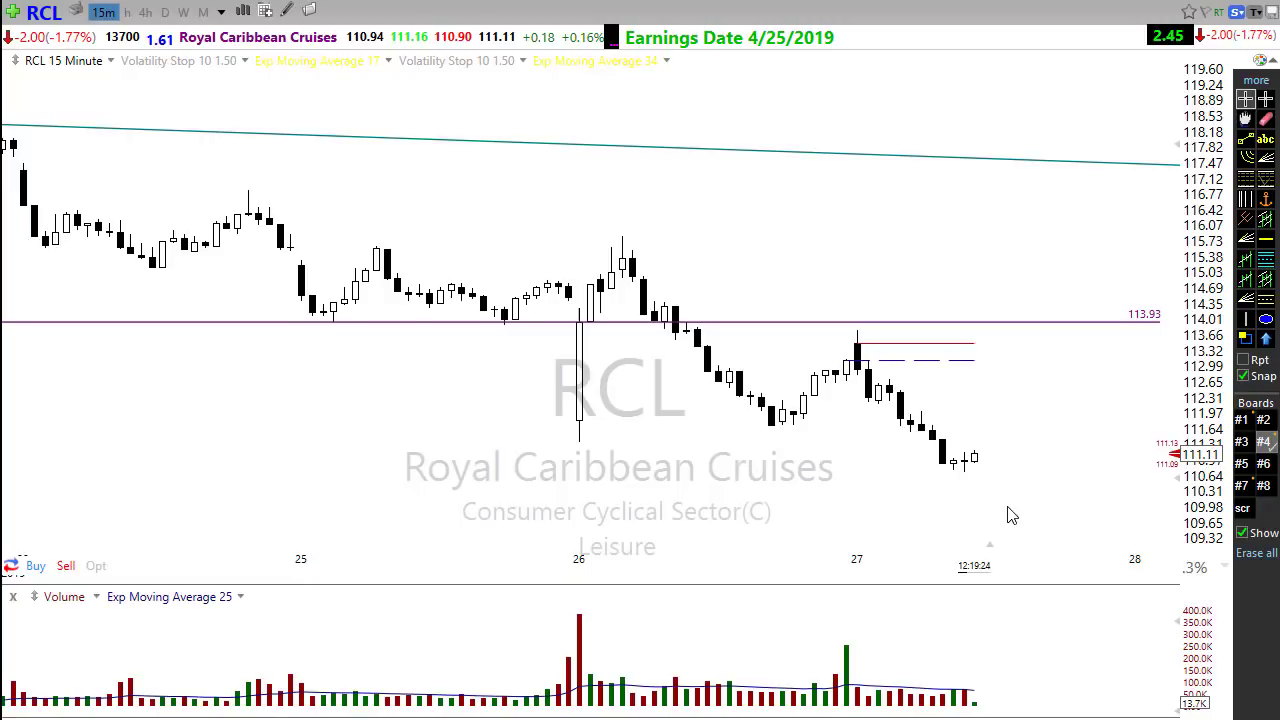
pyautogui.press('d')
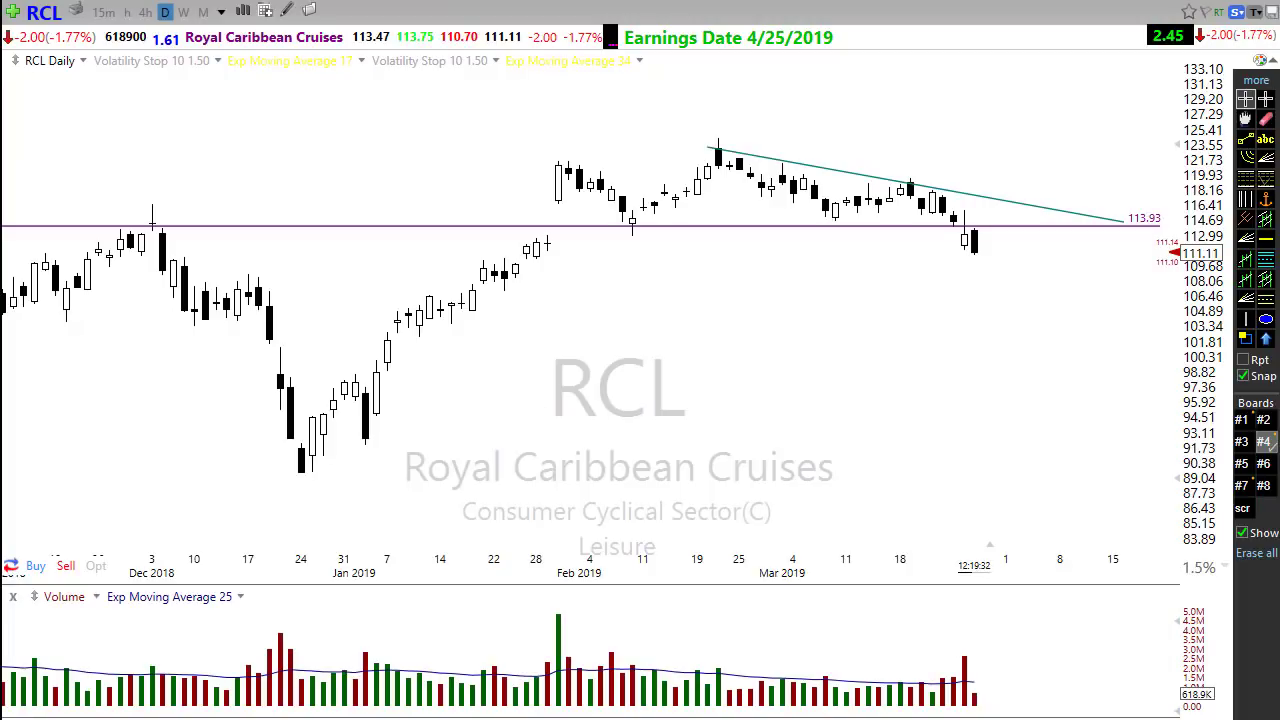
pyautogui.moveTo(843, 90); pyautogui.dragTo(793, 158)
pyautogui.moveTo(302, 483); pyautogui.dragTo(830, 112)
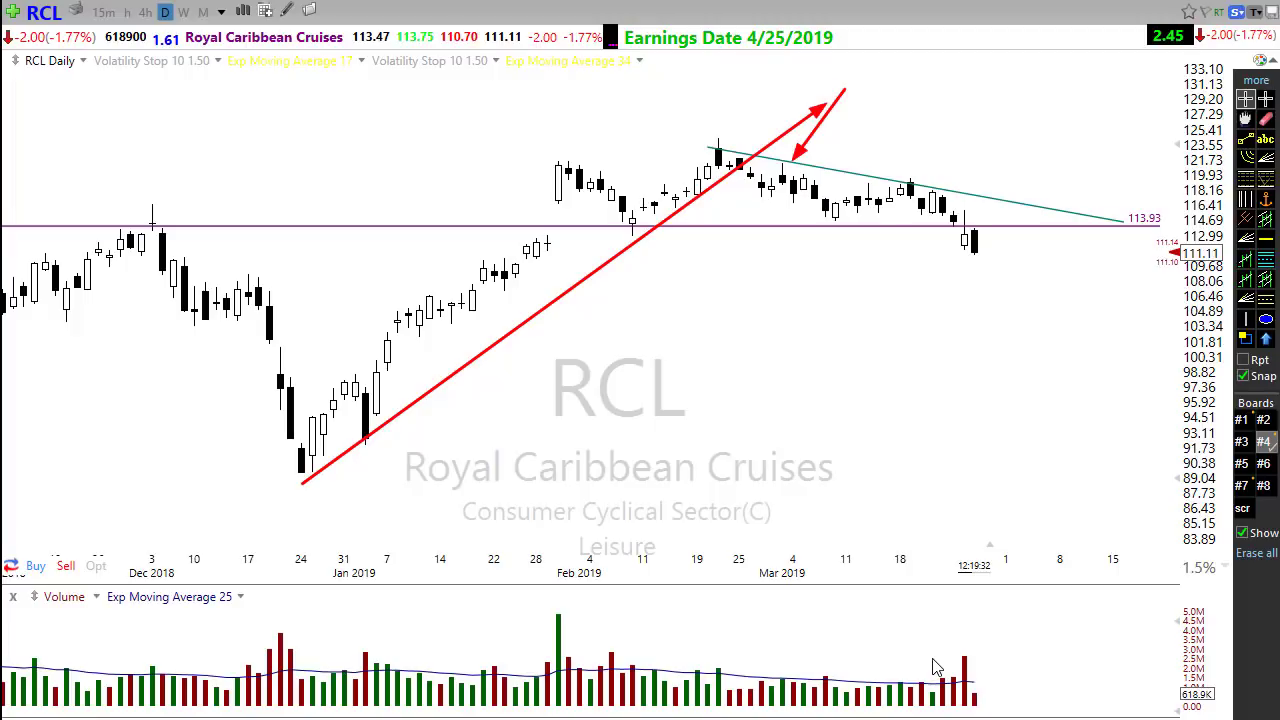
pyautogui.press('Escape')
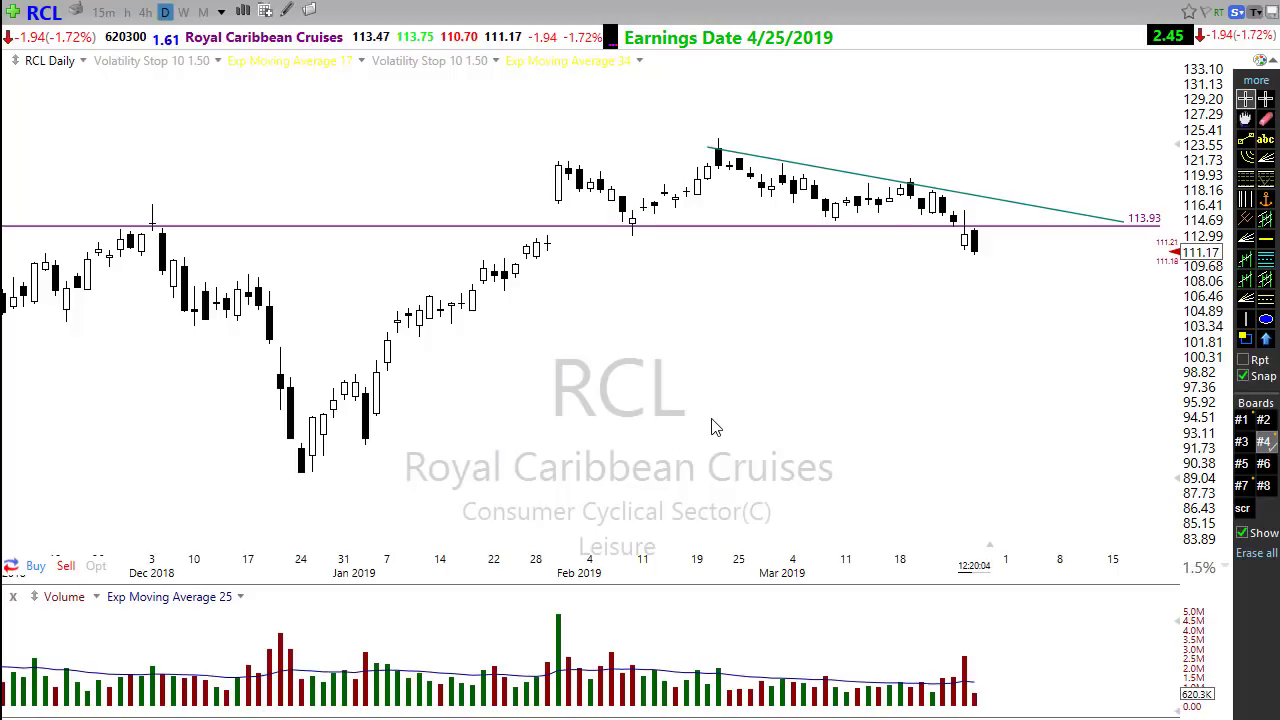
# Step: Load the BABA chart for Alibaba Group Holding Ltd
pyautogui.write('b')
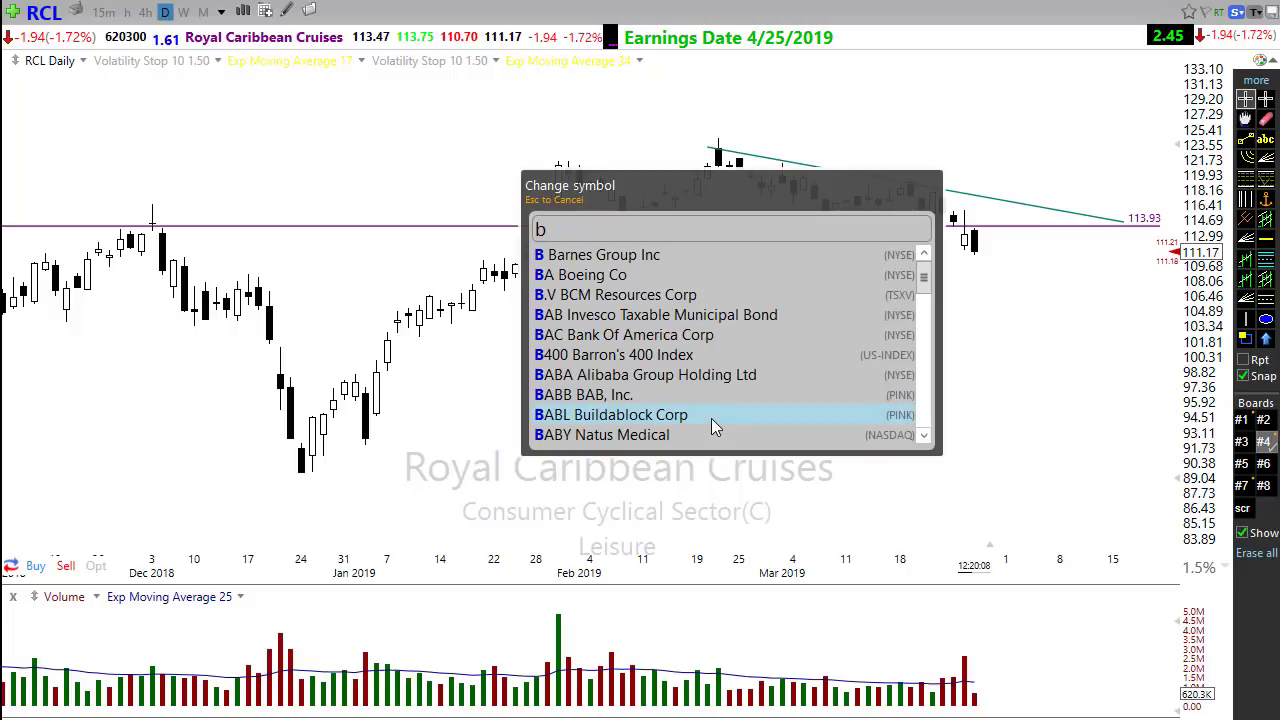
pyautogui.write('aba')
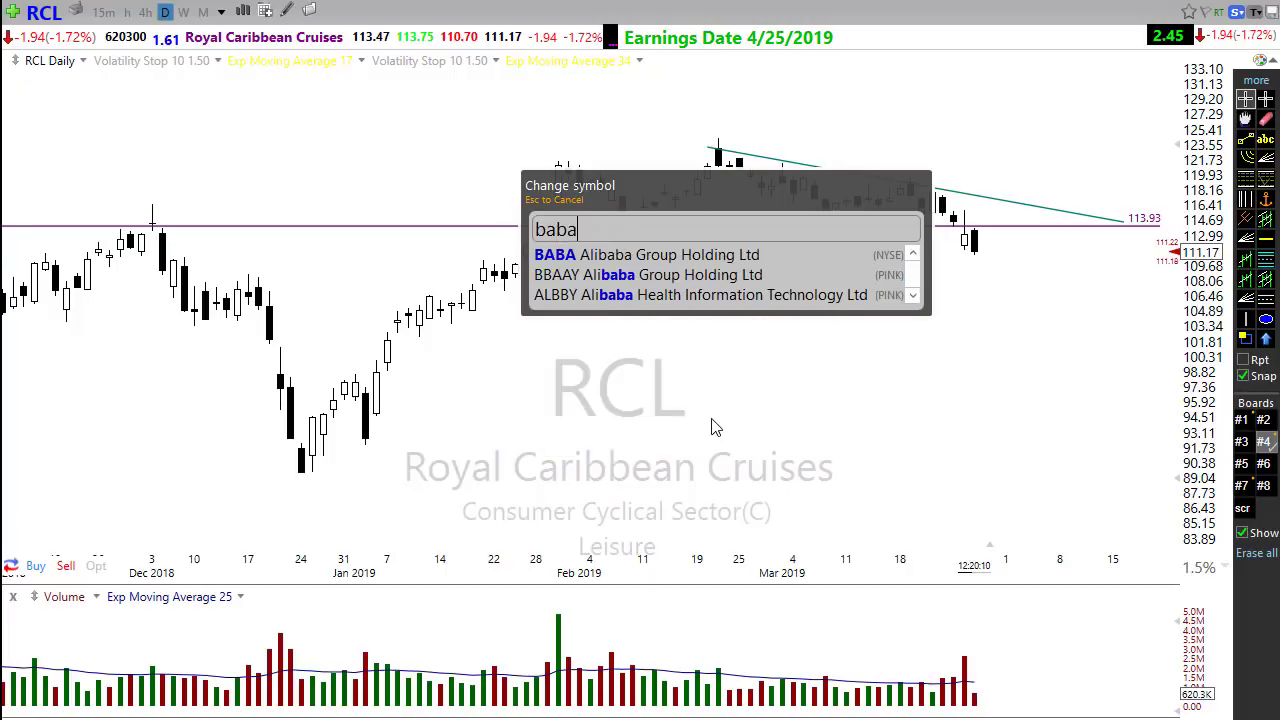
pyautogui.press('Return')
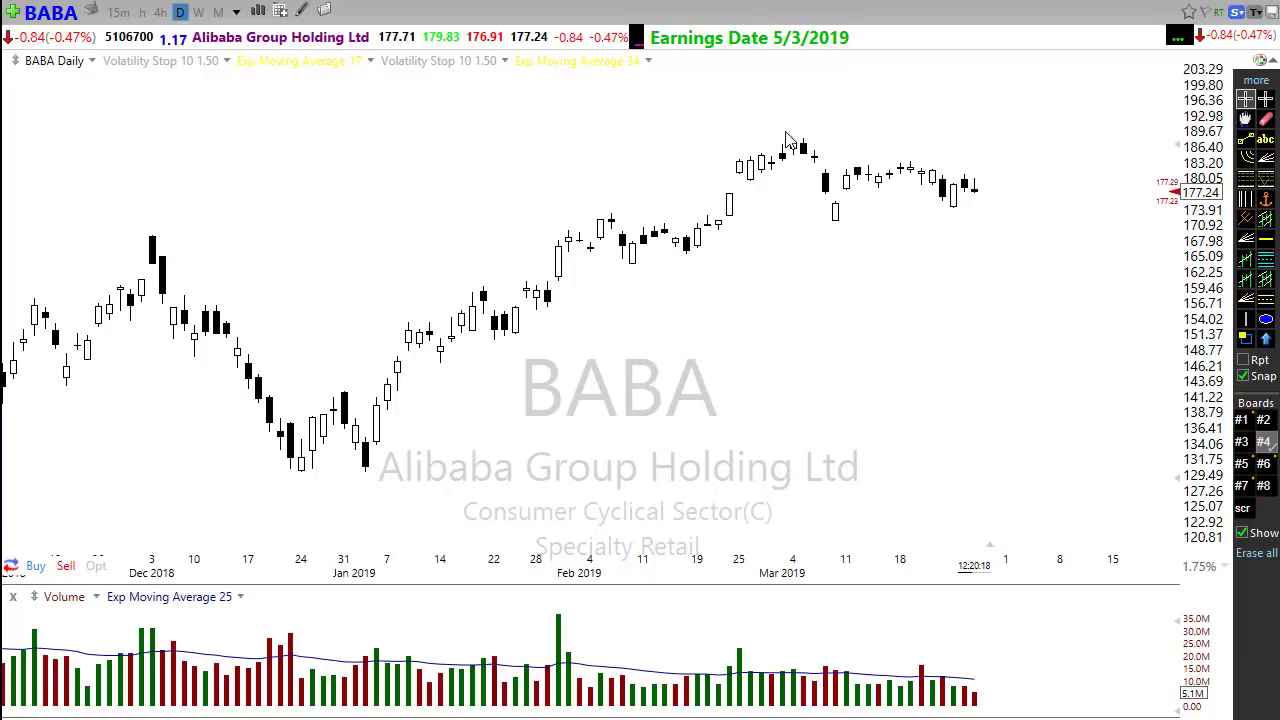
# Step: Temporarily outline BABA's March triangle with converging arrows, trace the price swings inside it, and mark the areas above and below its tip
pyautogui.moveTo(785, 131)
pyautogui.mouseDown()
pyautogui.moveTo(1040, 172)
pyautogui.moveTo(1064, 199)
pyautogui.mouseUp()
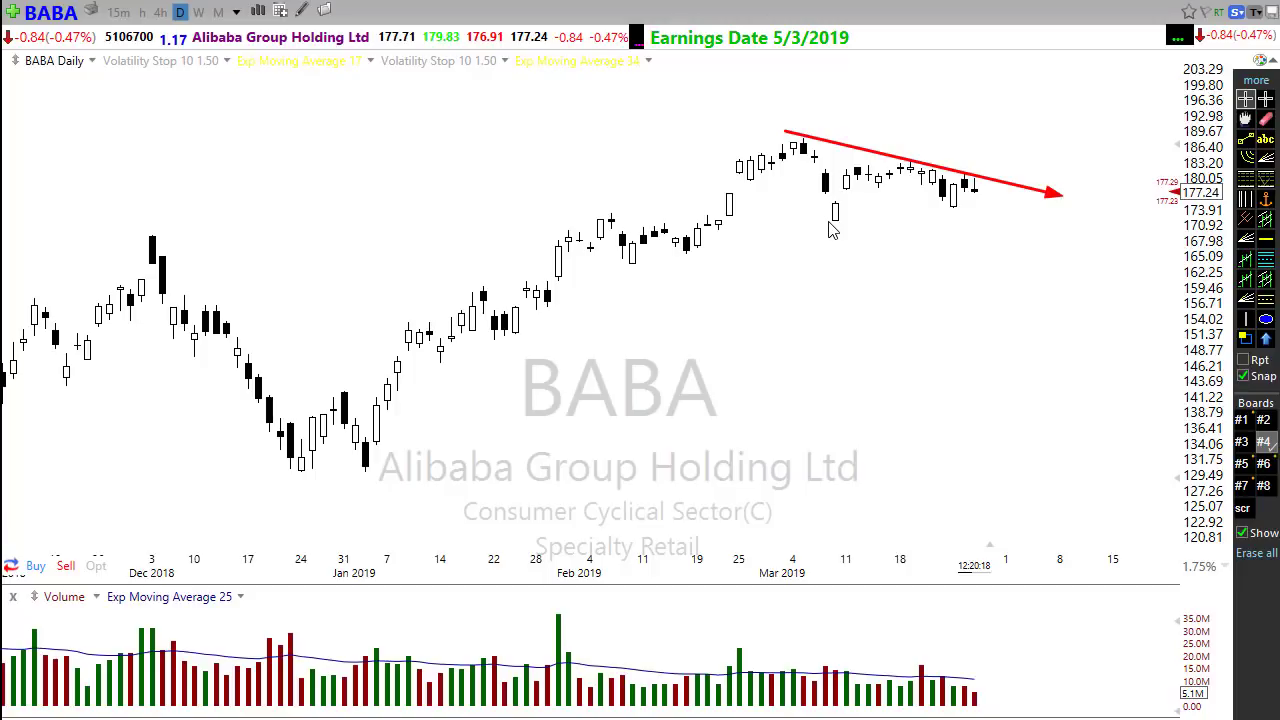
pyautogui.moveTo(828, 221)
pyautogui.mouseDown()
pyautogui.moveTo(1023, 213)
pyautogui.moveTo(1062, 198)
pyautogui.mouseUp()
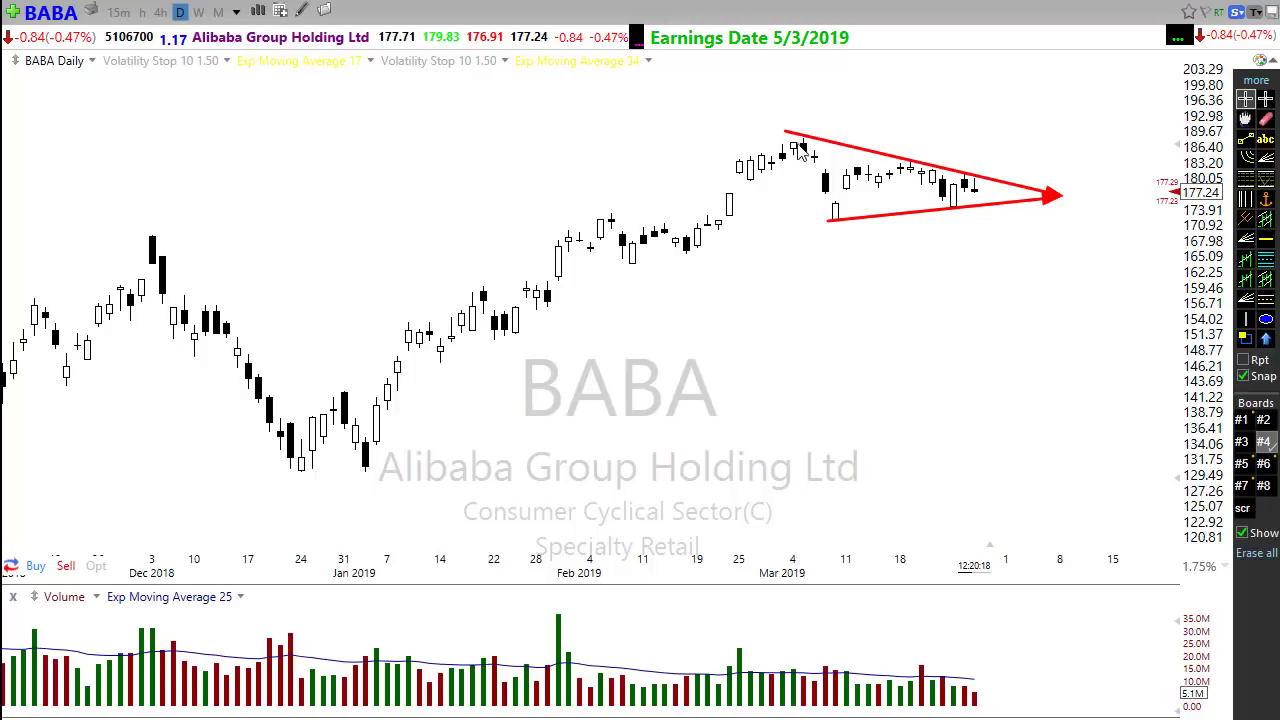
pyautogui.moveTo(800, 148)
pyautogui.mouseDown()
pyautogui.moveTo(826, 224)
pyautogui.moveTo(878, 176)
pyautogui.moveTo(940, 186)
pyautogui.moveTo(958, 203)
pyautogui.moveTo(995, 200)
pyautogui.mouseUp()
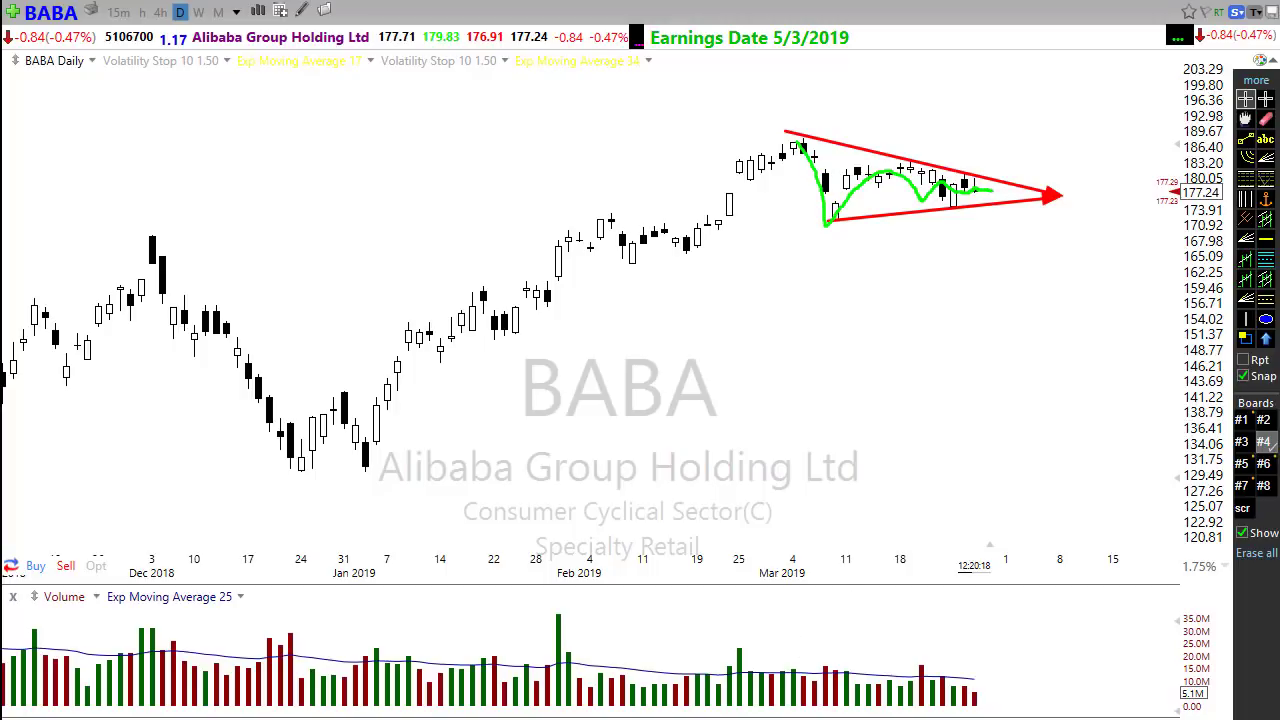
pyautogui.moveTo(1110, 138)
pyautogui.mouseDown()
pyautogui.moveTo(1082, 176)
pyautogui.moveTo(1126, 145)
pyautogui.mouseUp()
pyautogui.moveTo(1098, 236)
pyautogui.mouseDown()
pyautogui.moveTo(1108, 256)
pyautogui.moveTo(1072, 264)
pyautogui.moveTo(1118, 229)
pyautogui.moveTo(1121, 240)
pyautogui.mouseUp()
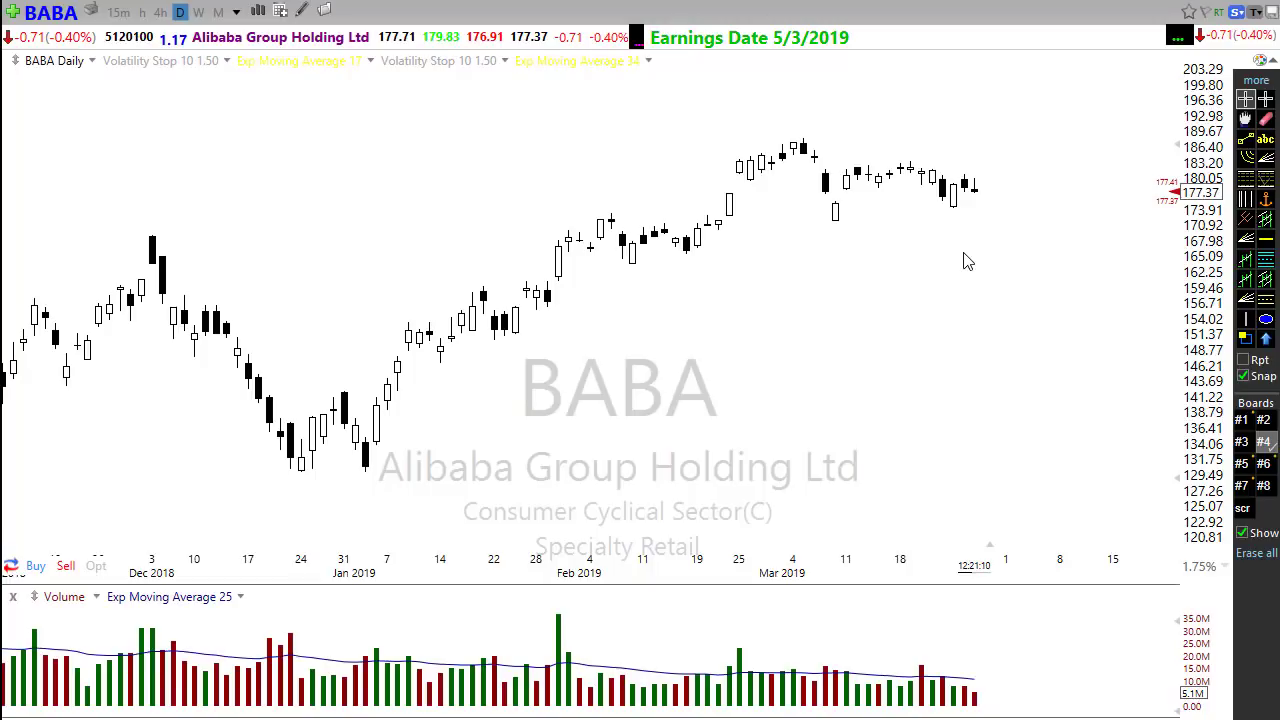
# Step: Place a horizontal line at 171.18 on the BABA daily chart, just below the early-March low
pyautogui.scroll(-5, 890, 330)
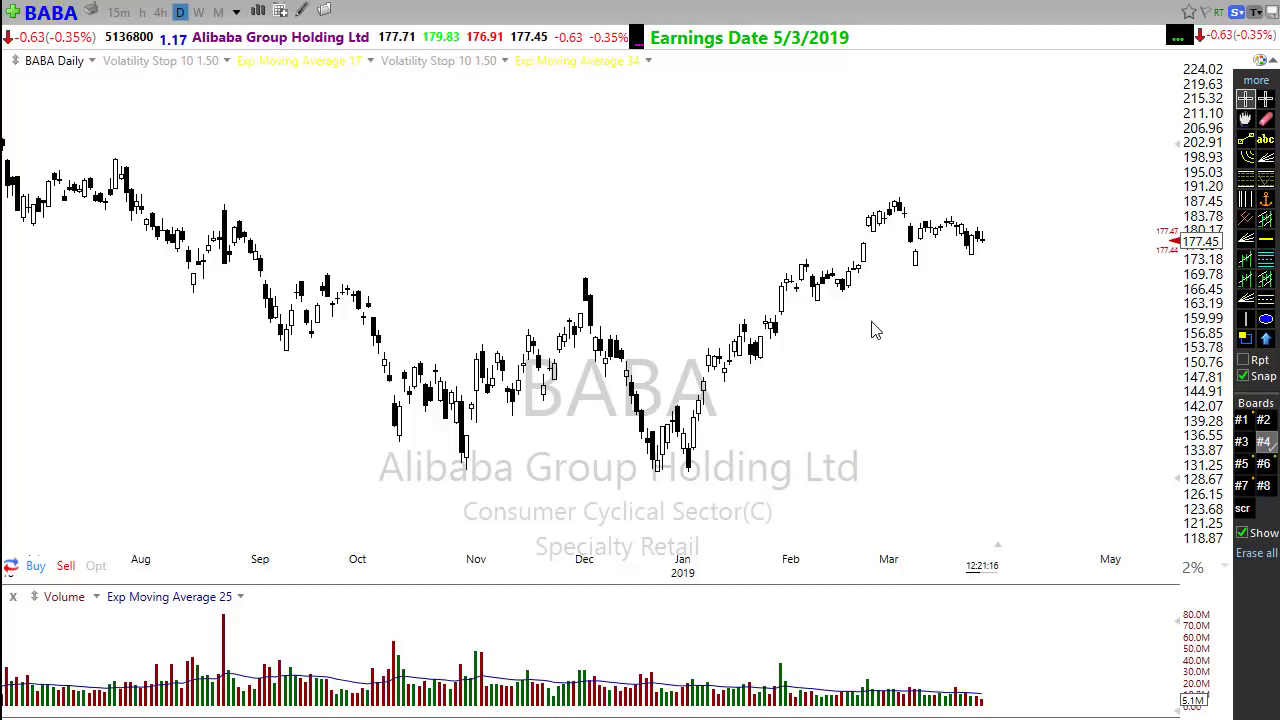
pyautogui.scroll(2, 840, 308)
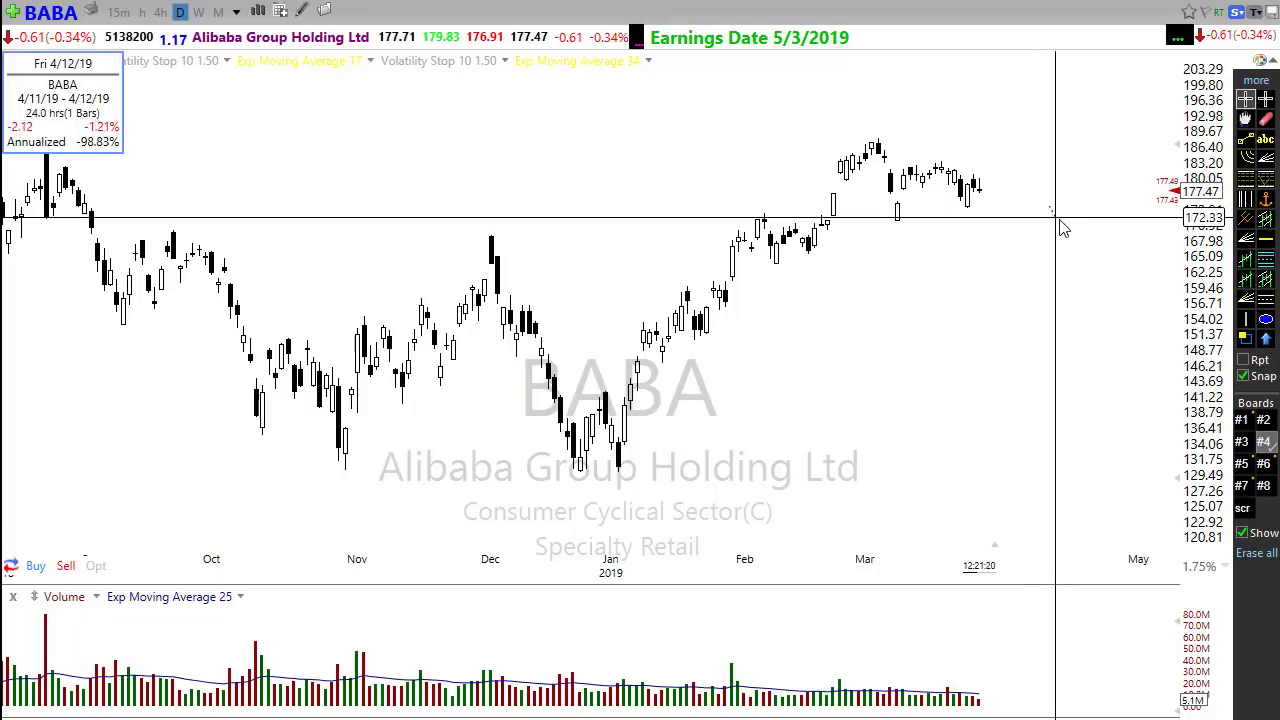
pyautogui.click(1265, 240)
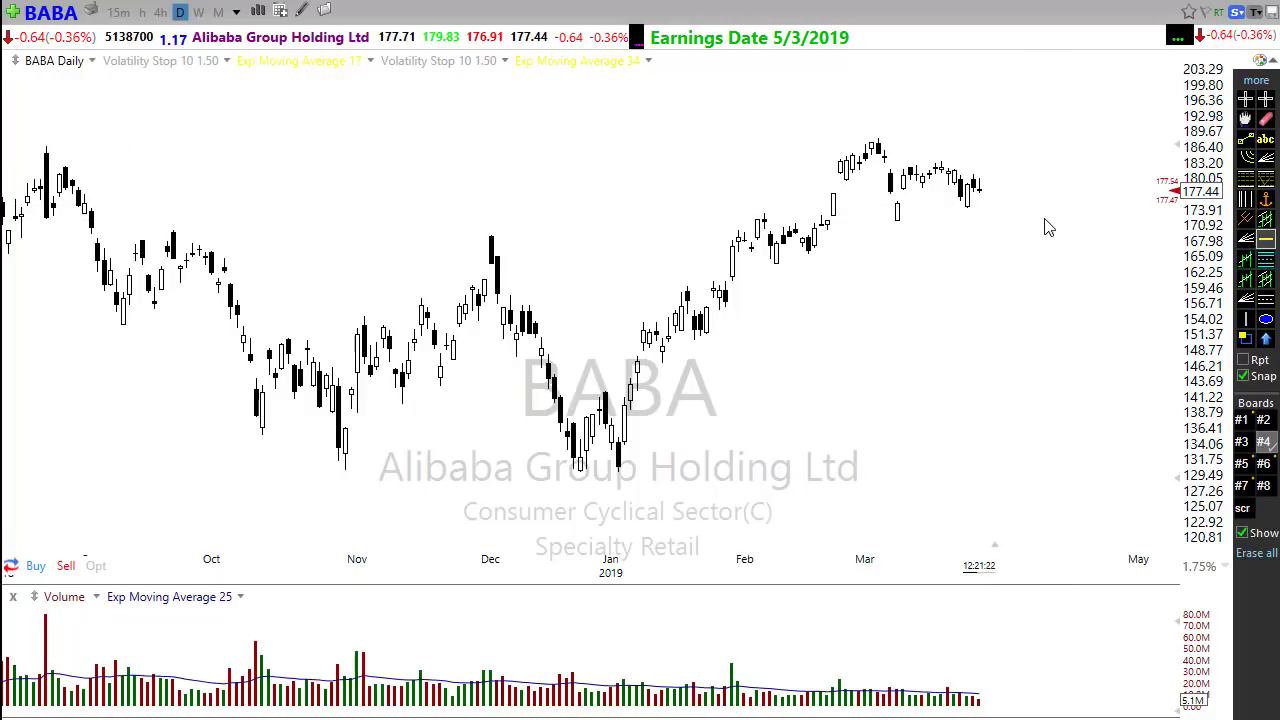
pyautogui.click(1046, 220)
pyautogui.scroll(-3, 997, 409)
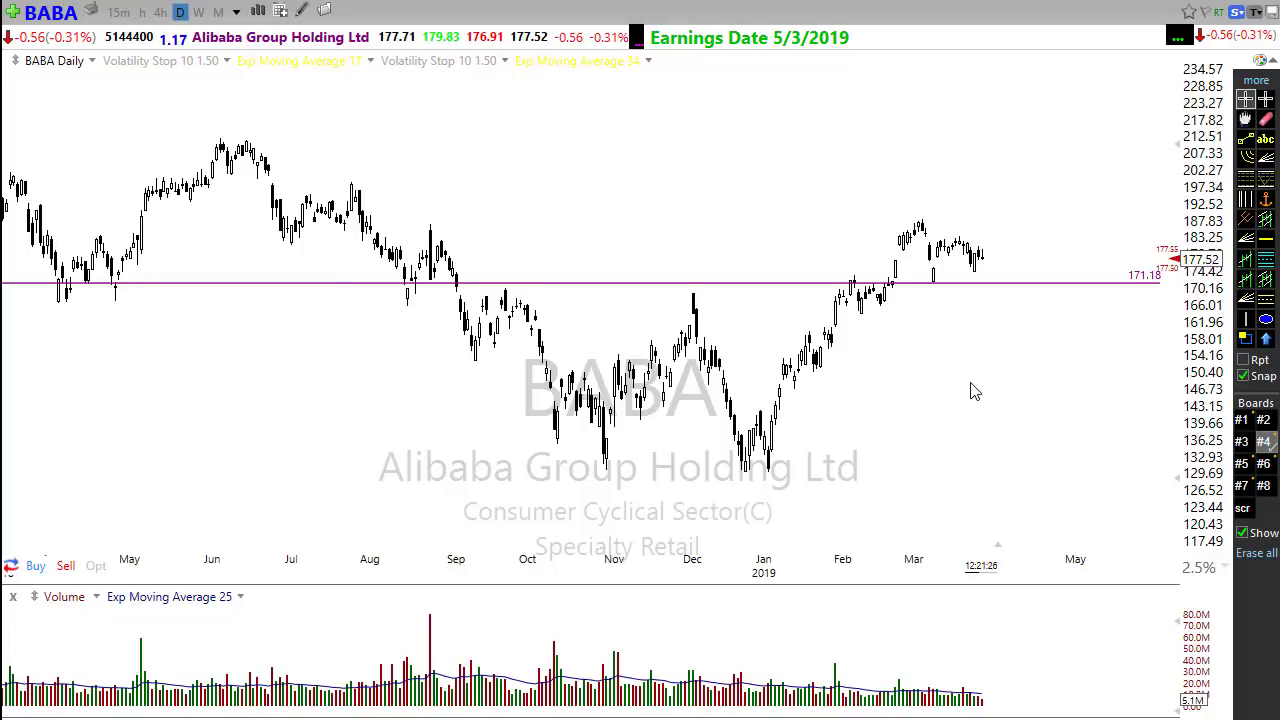
# Step: Draw a falling trend line across BABA's March highs and a rising one beneath the lows from mid-February, converging past the latest candle
pyautogui.scroll(1, 975, 391)
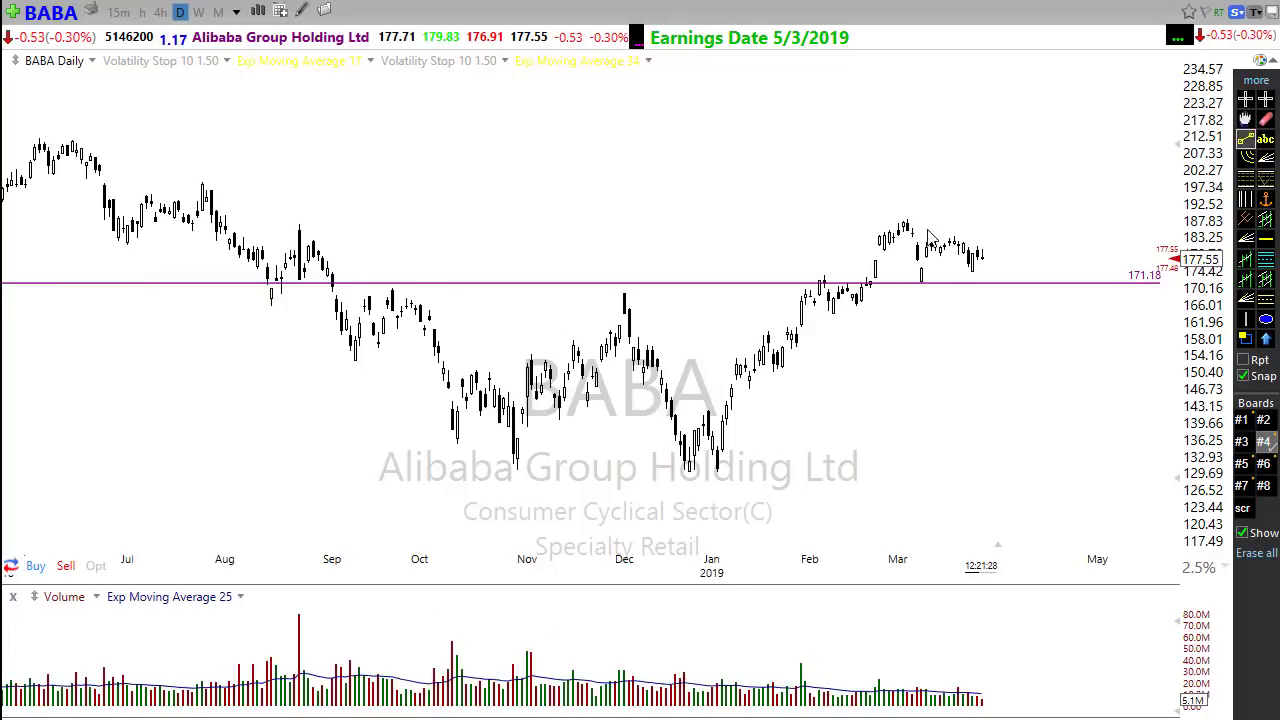
pyautogui.moveTo(898, 212)
pyautogui.mouseDown()
pyautogui.moveTo(1042, 256)
pyautogui.moveTo(1062, 275)
pyautogui.mouseUp()
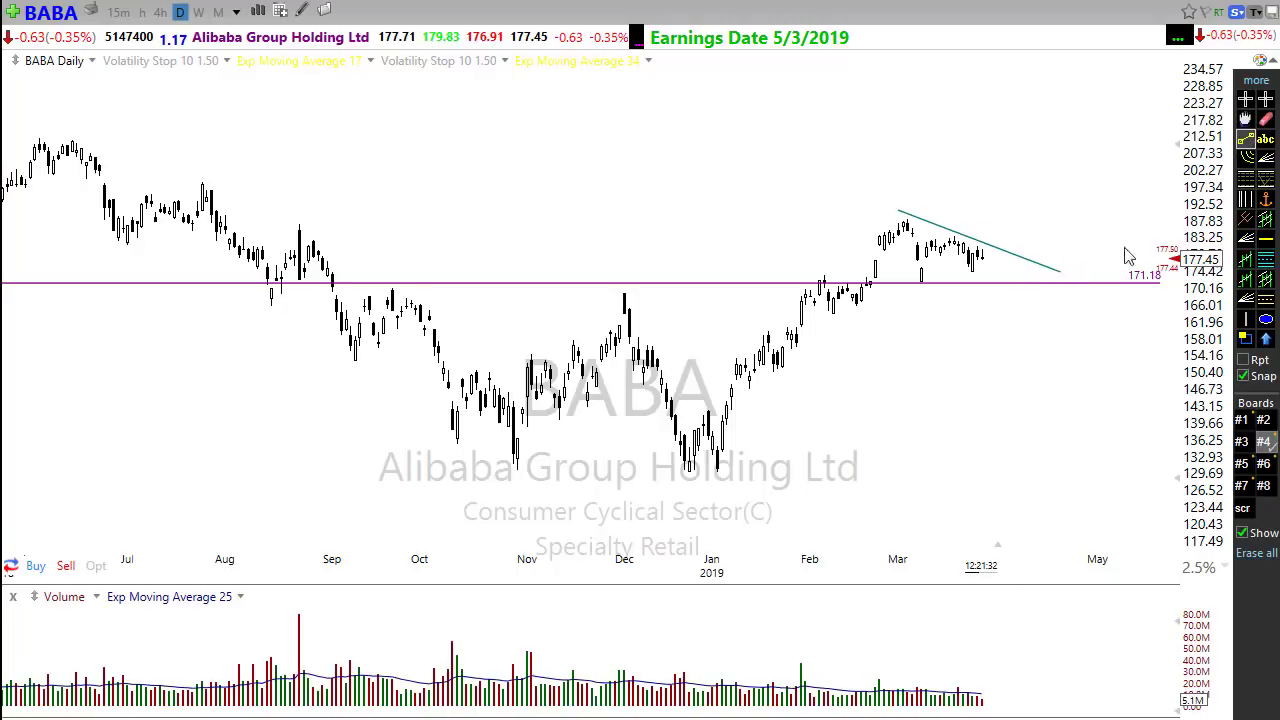
pyautogui.moveTo(830, 319); pyautogui.dragTo(1017, 251)
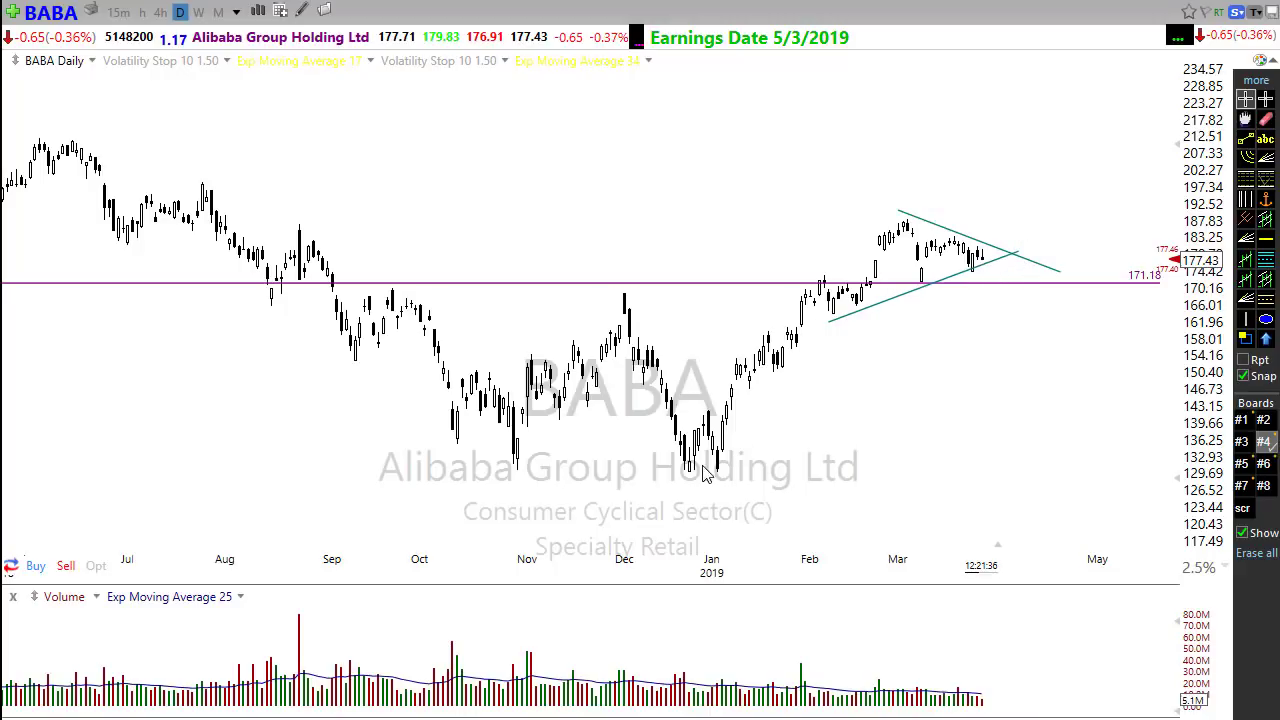
pyautogui.scroll(-2, 760, 390)
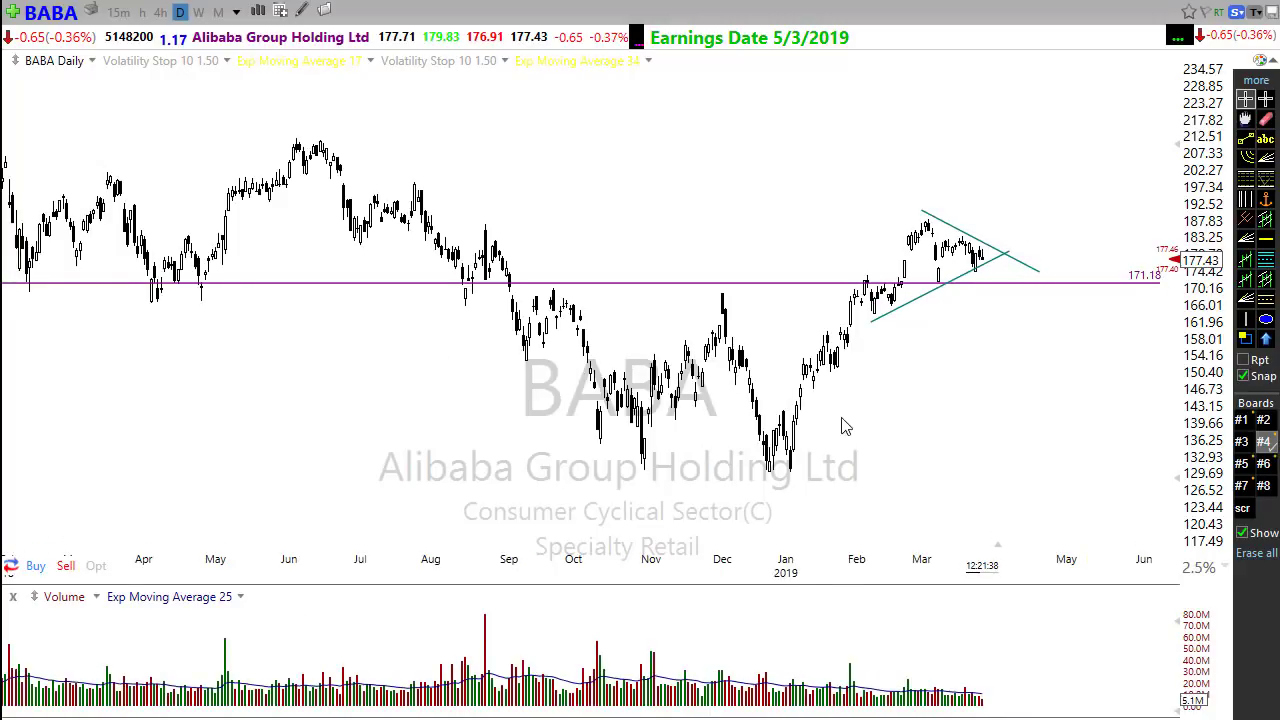
pyautogui.scroll(-3, 843, 423)
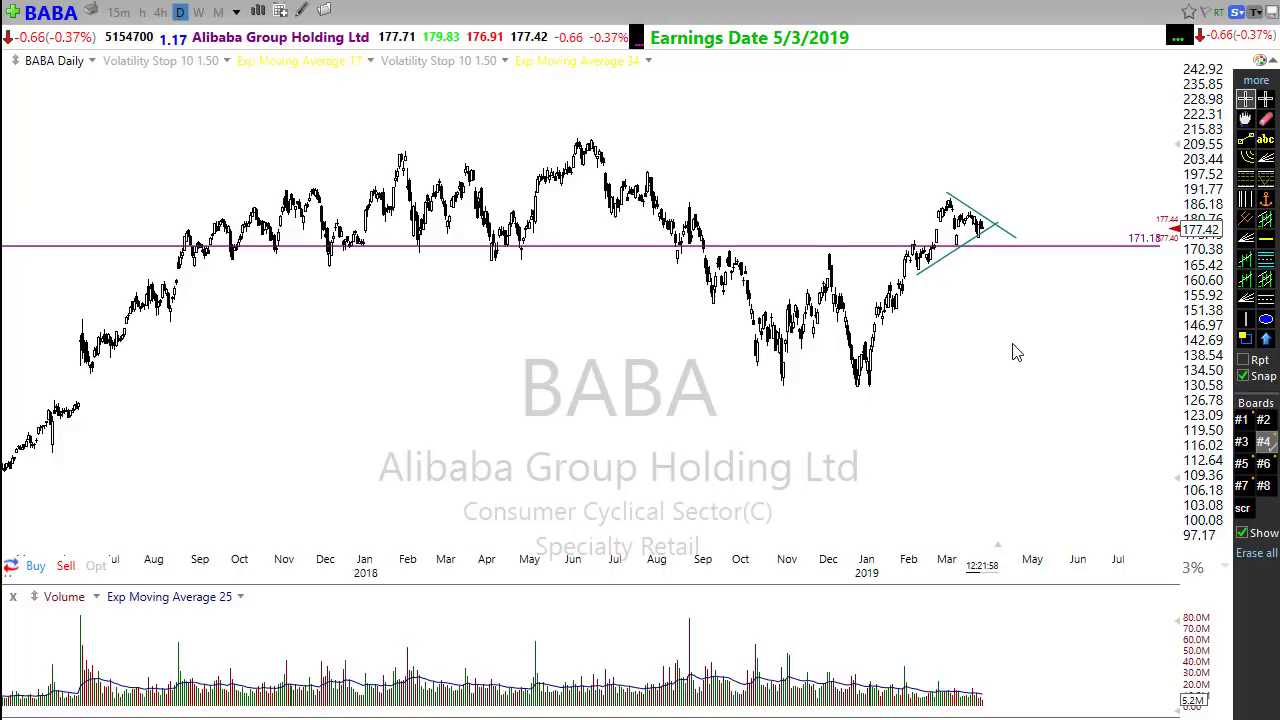
pyautogui.scroll(4, 1006, 346)
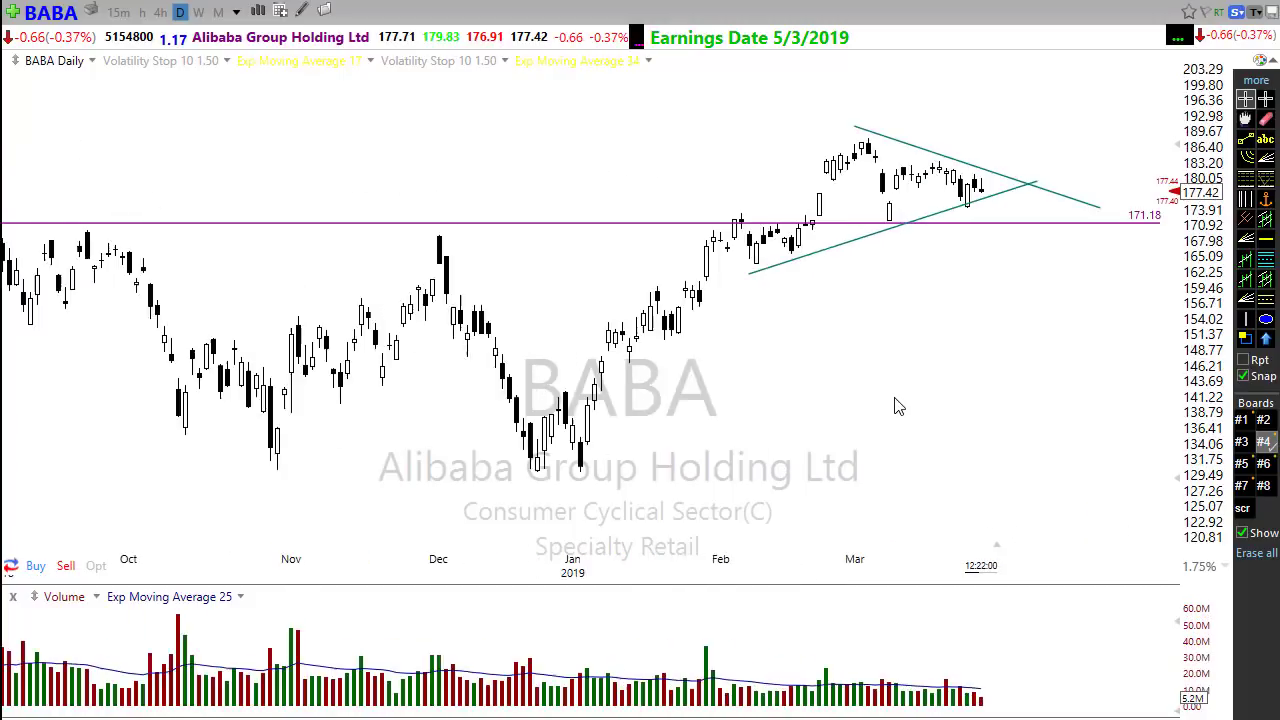
pyautogui.scroll(2, 897, 406)
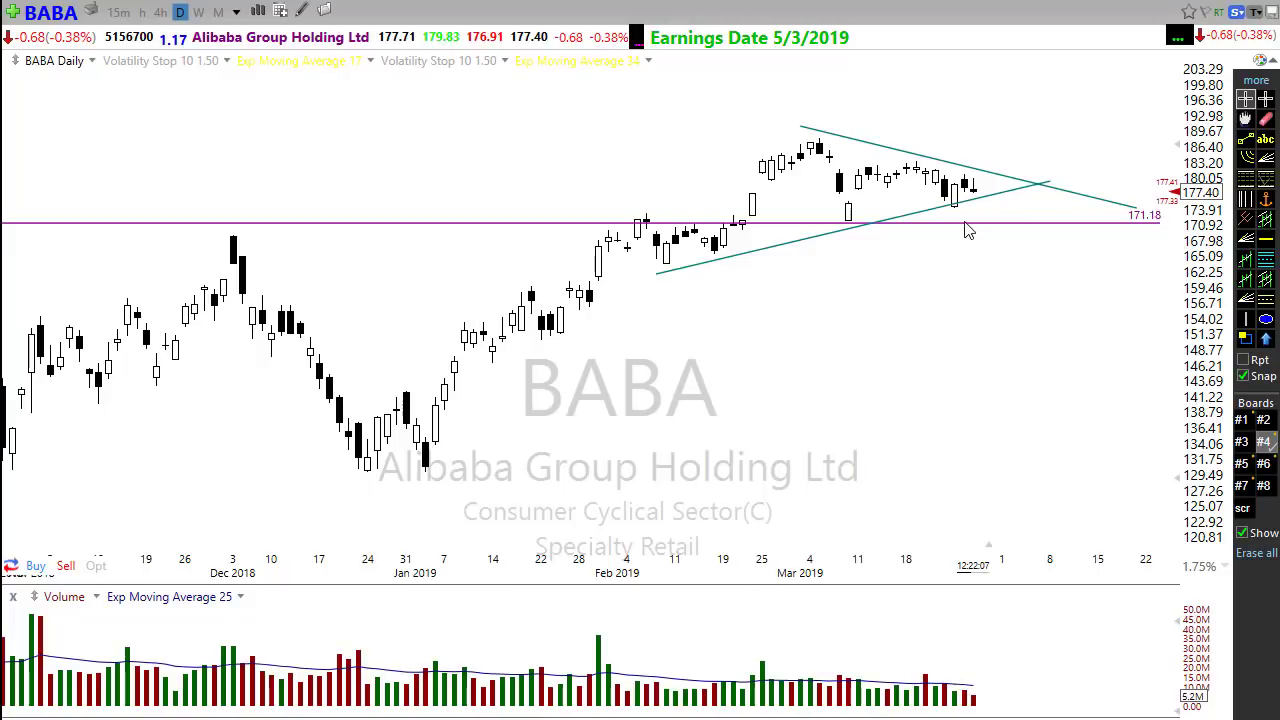
# Step: Temporarily sketch with arrows BABA breaking above the triangle, retesting its tip and rising again, plus a drop below the 171.18 line
pyautogui.moveTo(971, 201); pyautogui.dragTo(1007, 158)
pyautogui.moveTo(1006, 158)
pyautogui.mouseDown()
pyautogui.moveTo(1042, 190)
pyautogui.moveTo(1058, 157)
pyautogui.mouseUp()
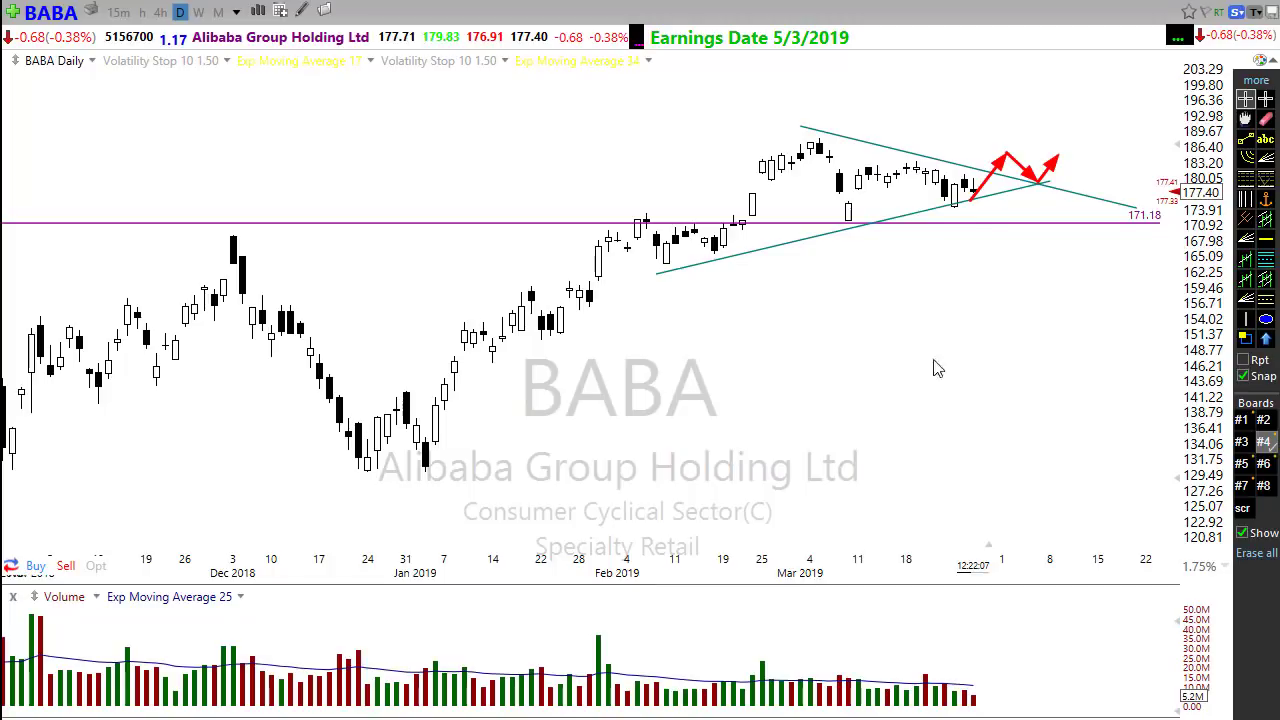
pyautogui.moveTo(969, 190)
pyautogui.mouseDown()
pyautogui.moveTo(994, 263)
pyautogui.moveTo(1051, 220)
pyautogui.moveTo(1093, 295)
pyautogui.mouseUp()
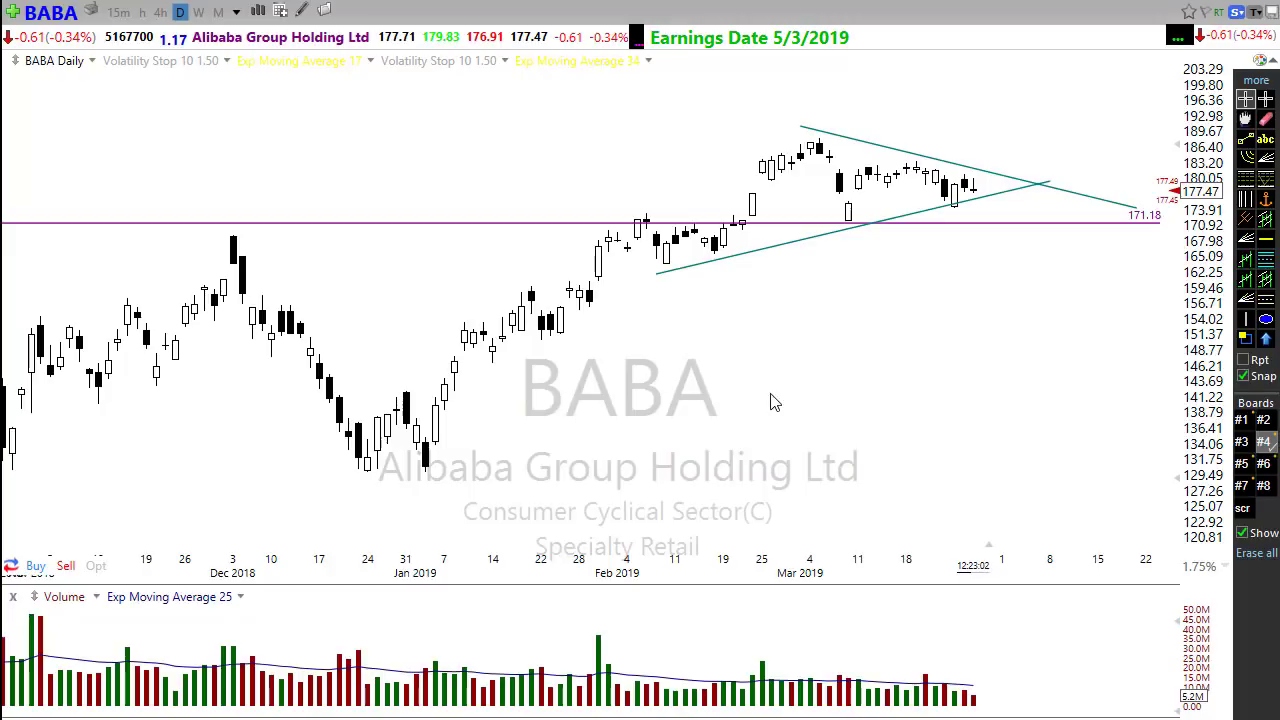
# Step: Load the WMT chart for Walmart Inc
pyautogui.write('WMT')
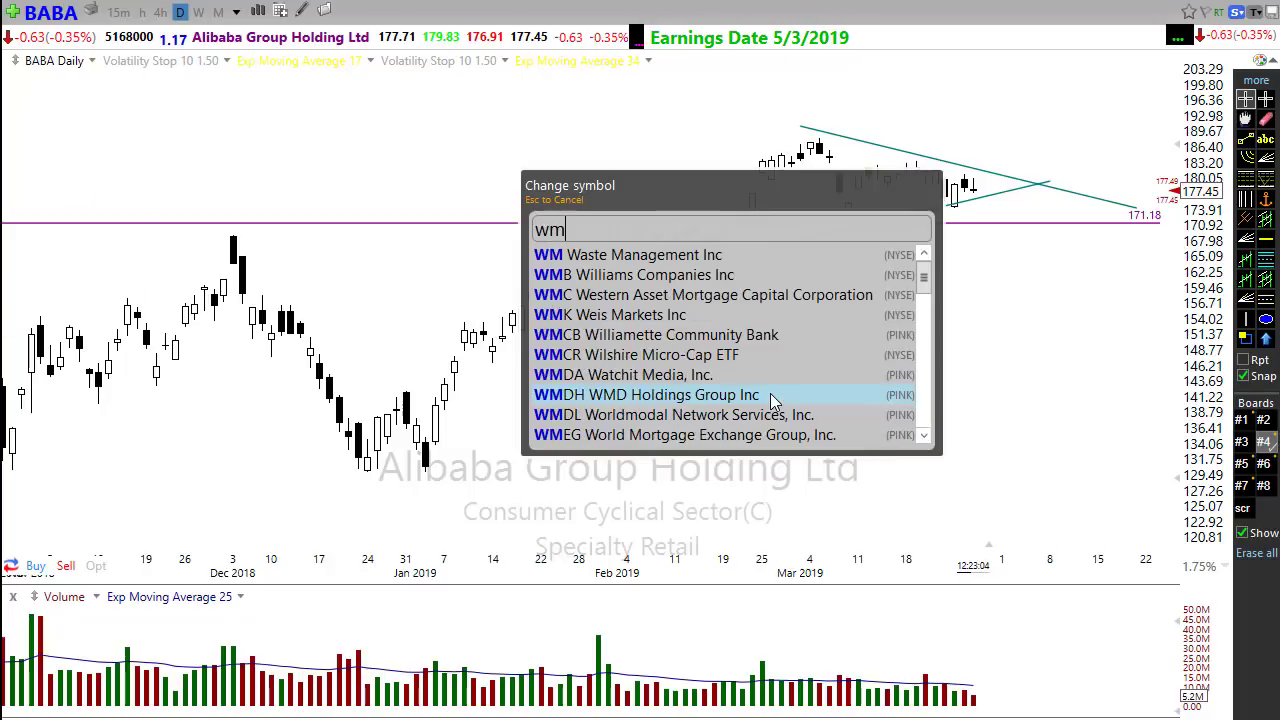
pyautogui.press('Return')
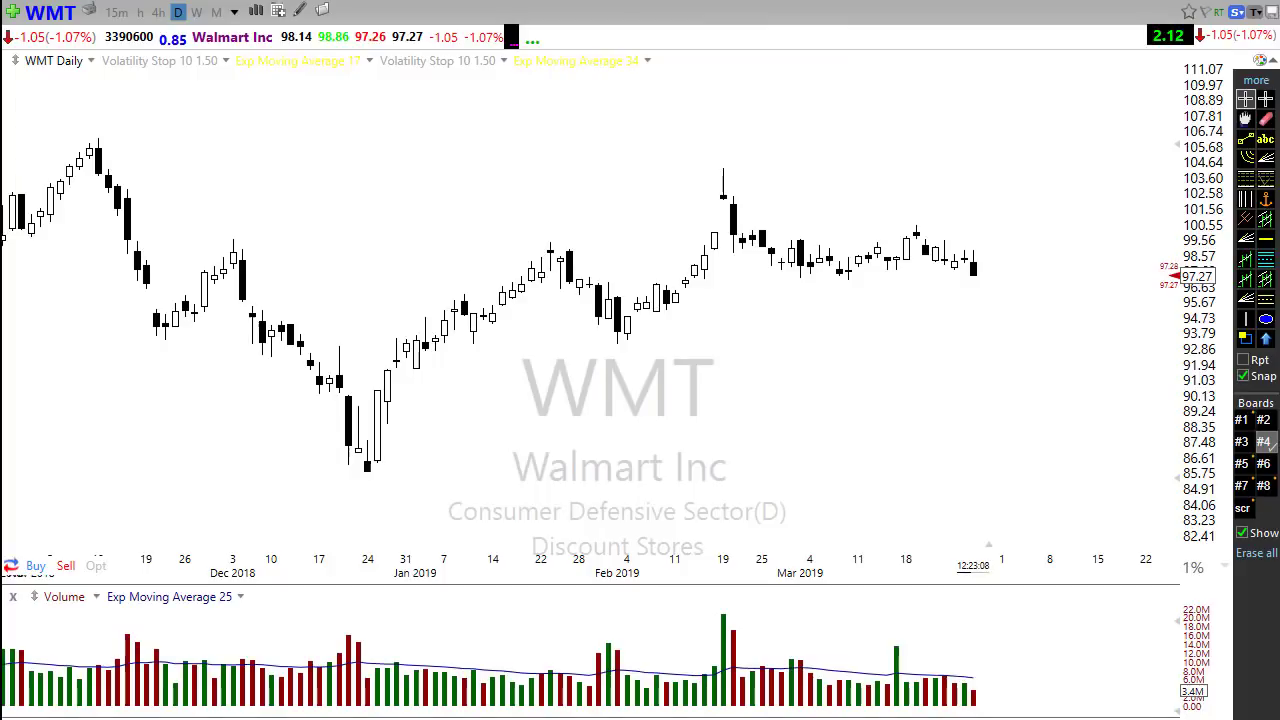
# Step: Draw a falling trend line from WMT's November high and a rising one from the early-February low, meeting beyond the latest candle
pyautogui.scroll(-2, 828, 394)
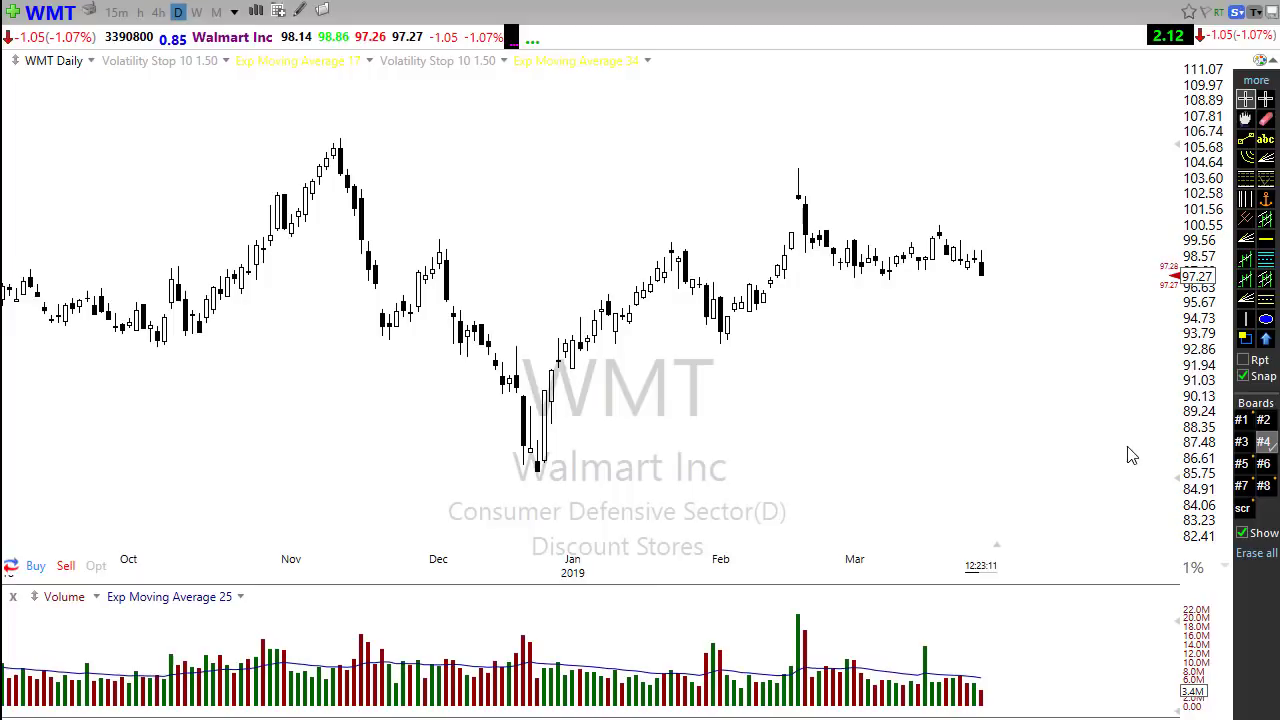
pyautogui.click(1245, 139)
pyautogui.moveTo(335, 147); pyautogui.dragTo(1133, 252)
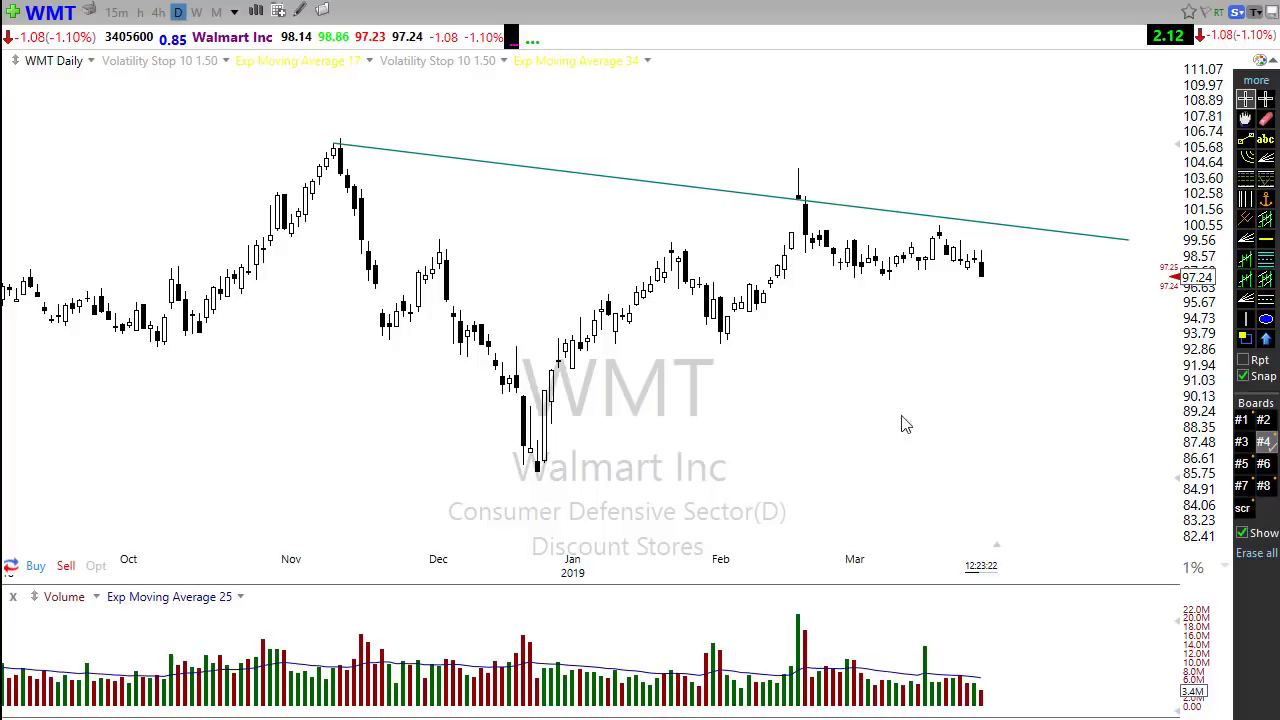
pyautogui.click(1246, 141)
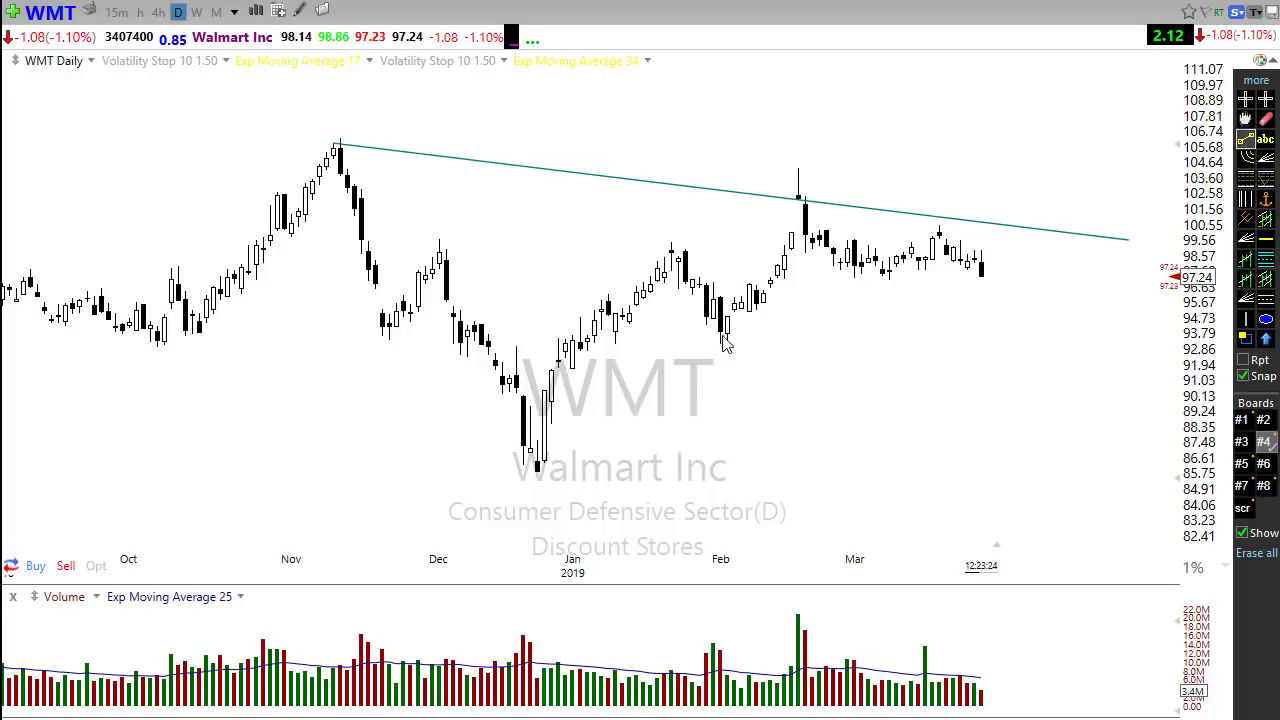
pyautogui.moveTo(727, 340)
pyautogui.mouseDown()
pyautogui.moveTo(1062, 290)
pyautogui.moveTo(1133, 247)
pyautogui.mouseUp()
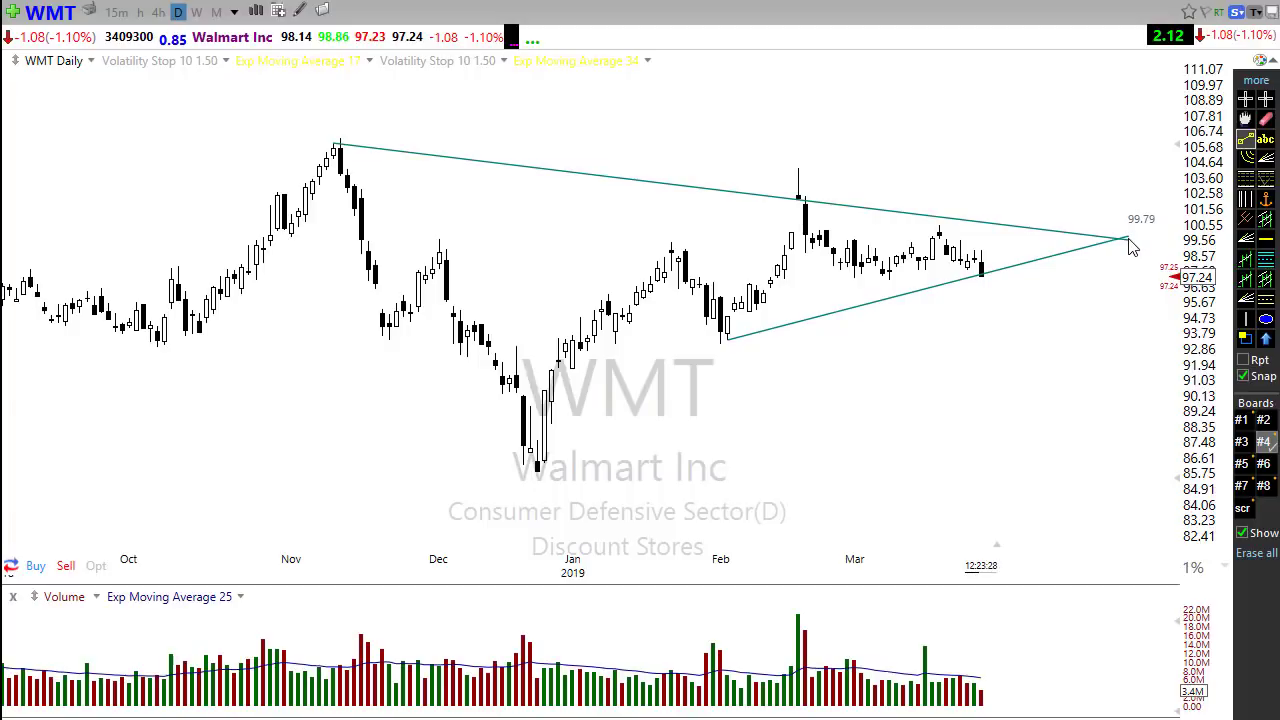
pyautogui.moveTo(1129, 240)
pyautogui.mouseDown()
pyautogui.moveTo(1118, 258)
pyautogui.moveTo(1135, 242)
pyautogui.mouseUp()
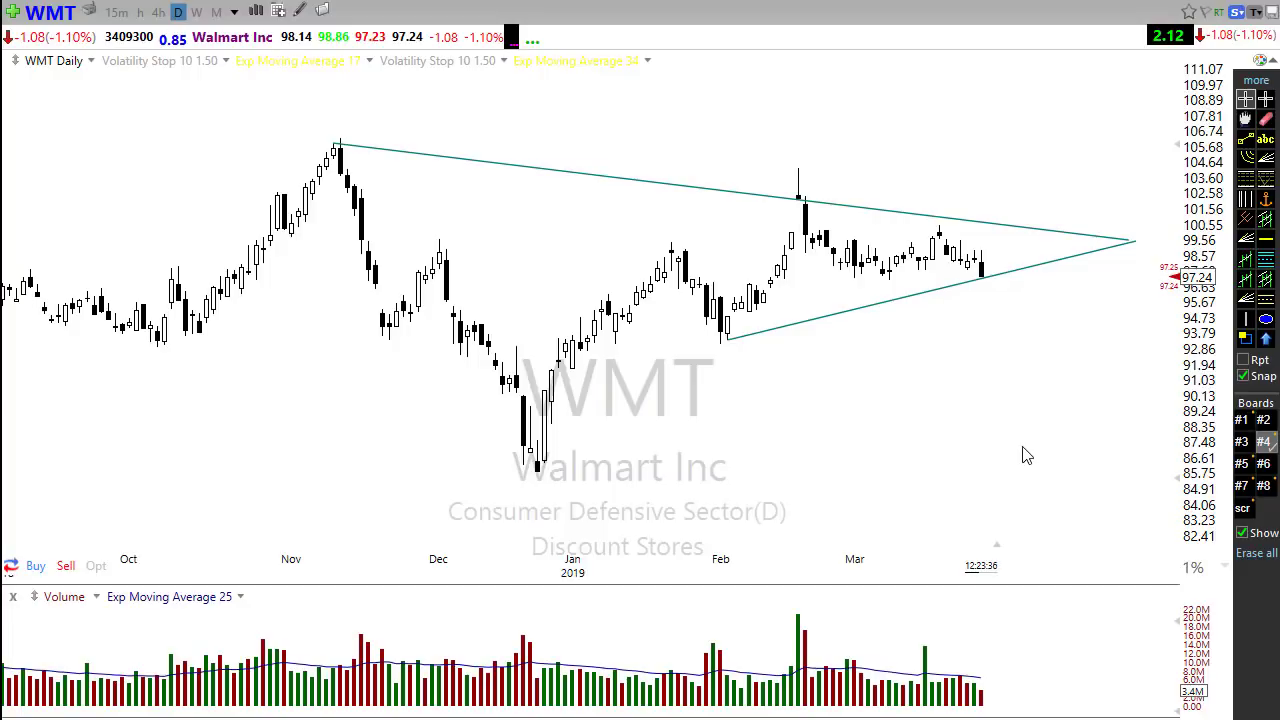
# Step: Place horizontal lines on the WMT chart at 99.39, near the January high, and at 97.32, along the March lows
pyautogui.click(1266, 239)
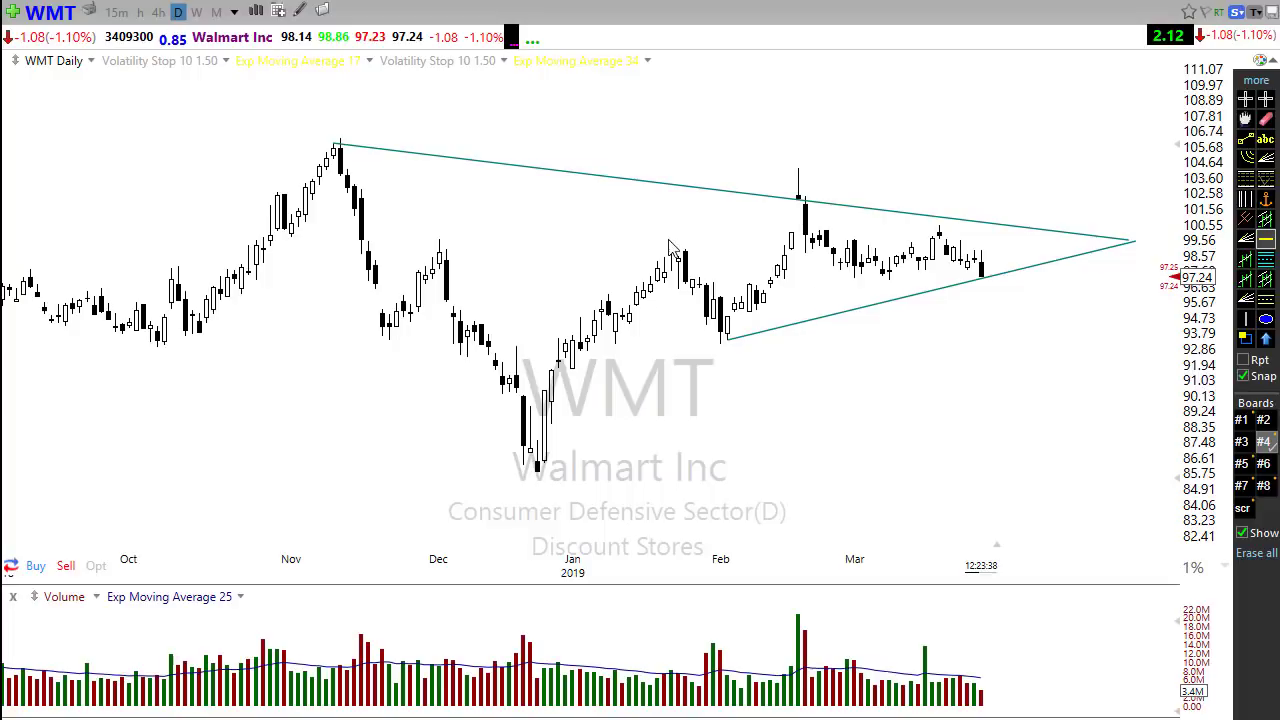
pyautogui.click(717, 250)
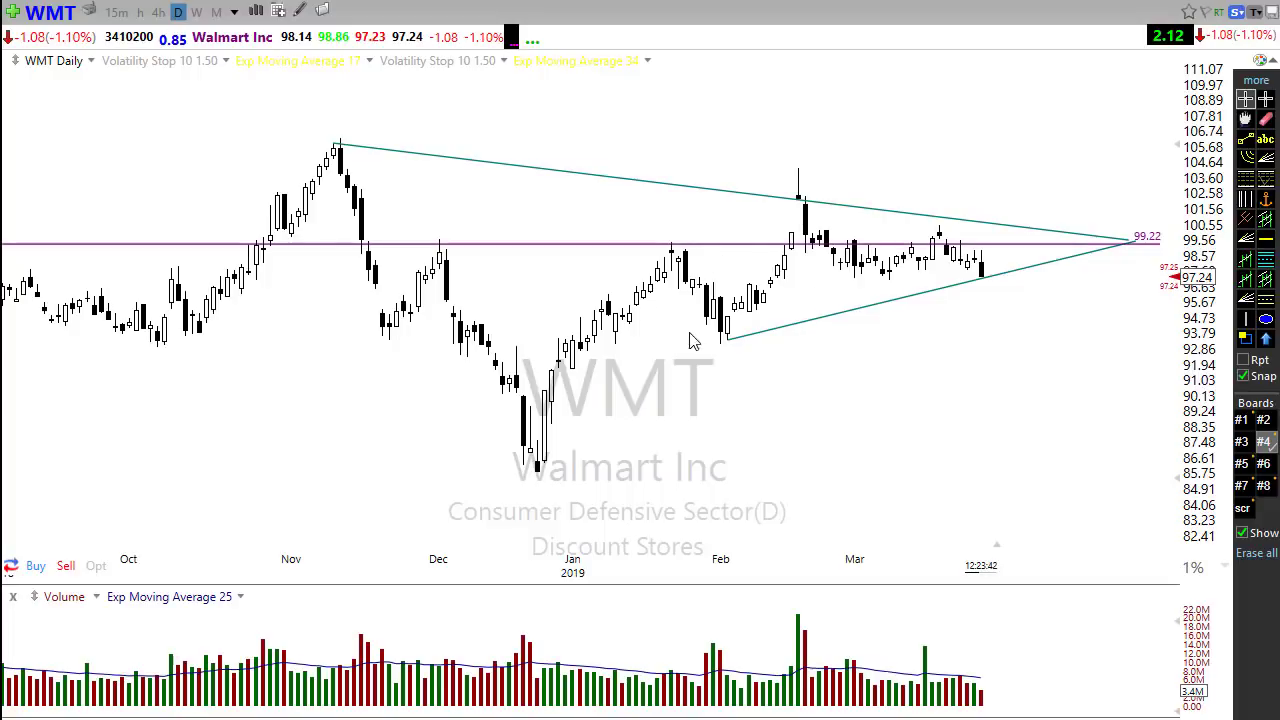
pyautogui.scroll(-2, 705, 498)
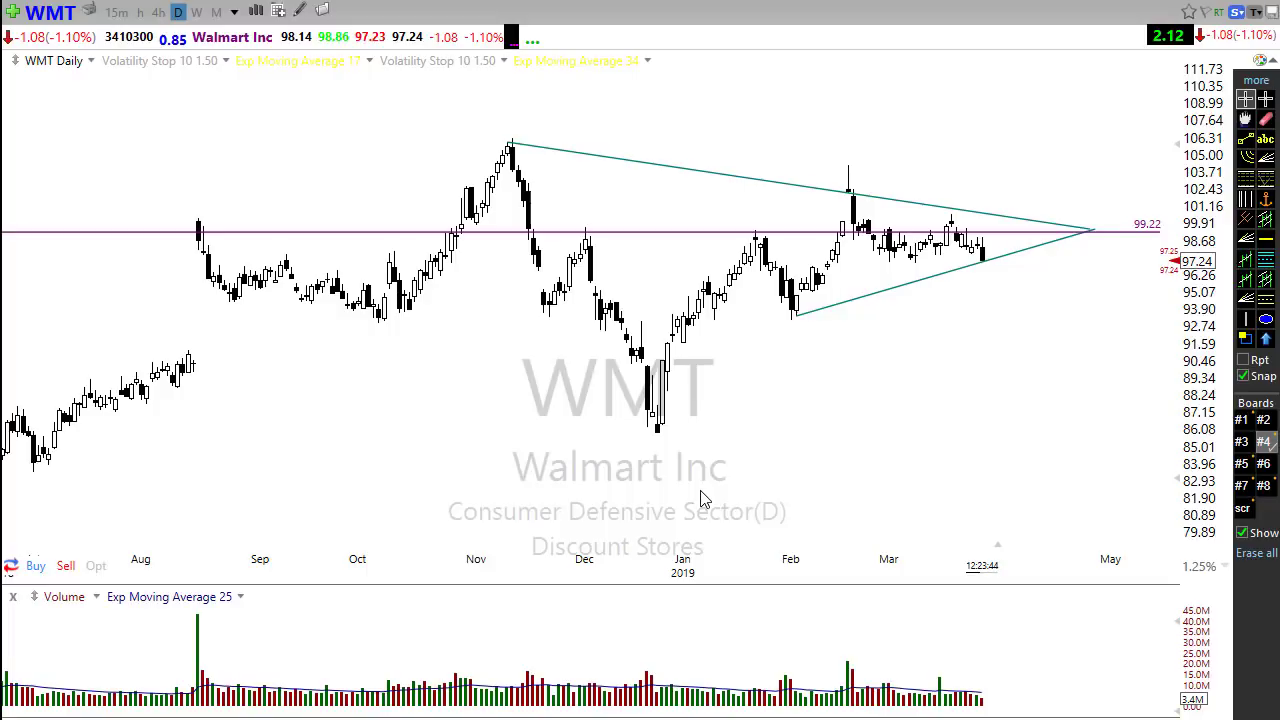
pyautogui.moveTo(660, 233); pyautogui.dragTo(673, 234)
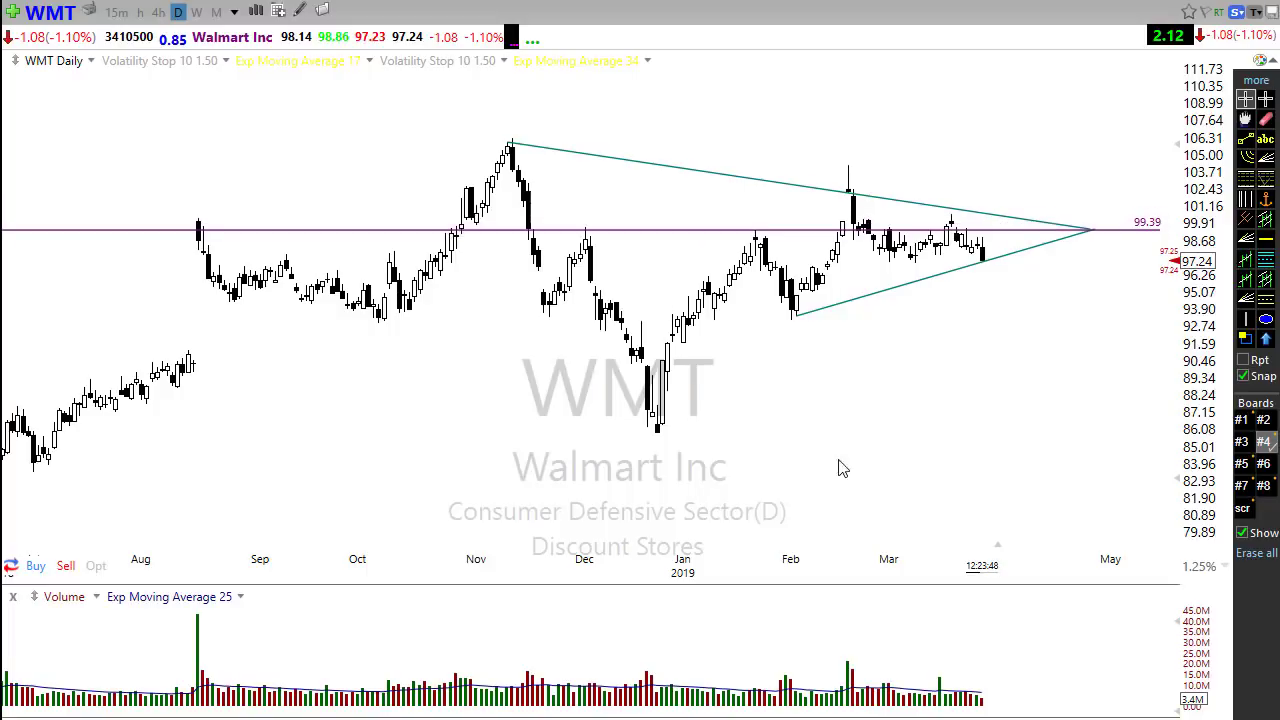
pyautogui.scroll(2, 846, 474)
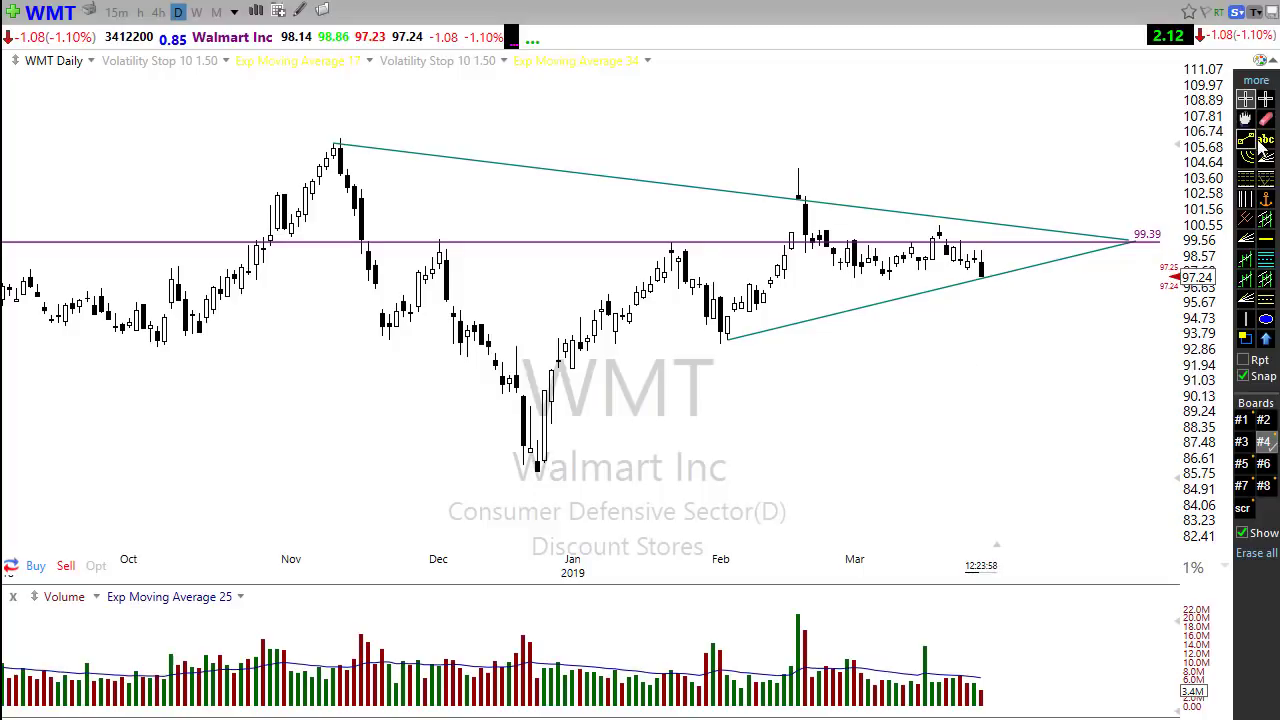
pyautogui.click(847, 280)
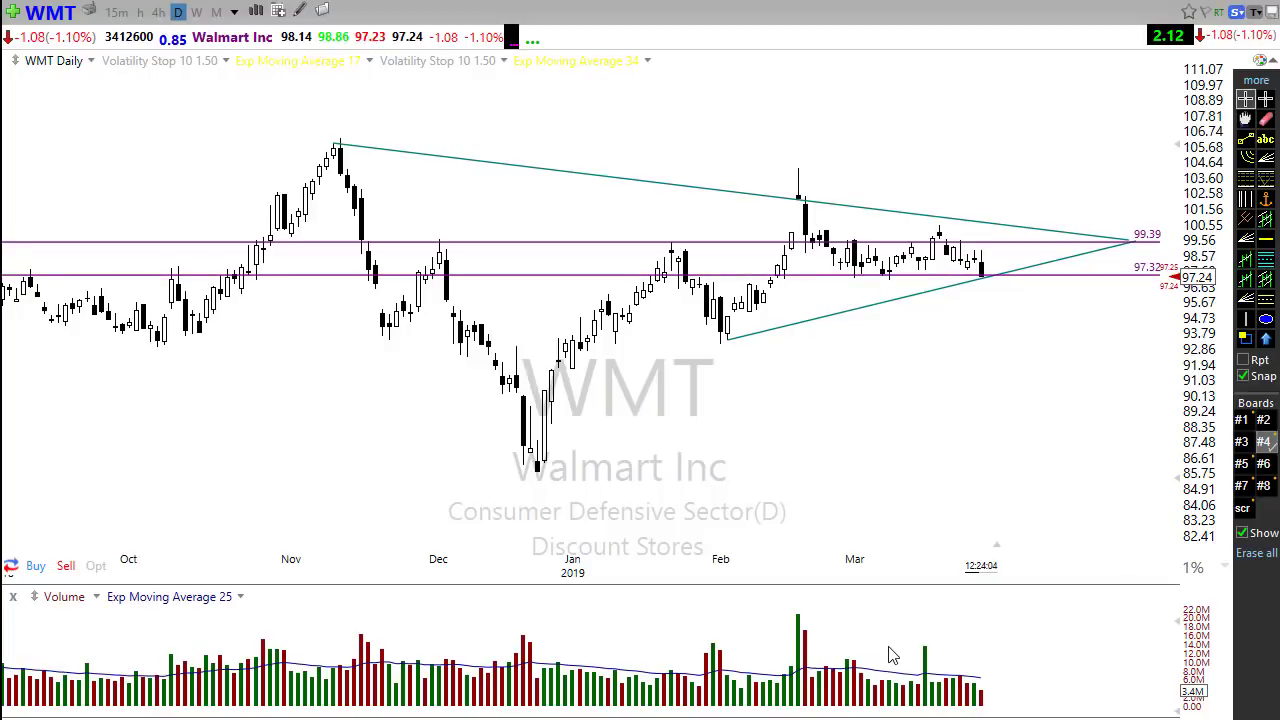
# Step: Examine WMT's price history back to mid-2018 around the two horizontal levels and the converging trend lines
pyautogui.scroll(-3, 888, 690)
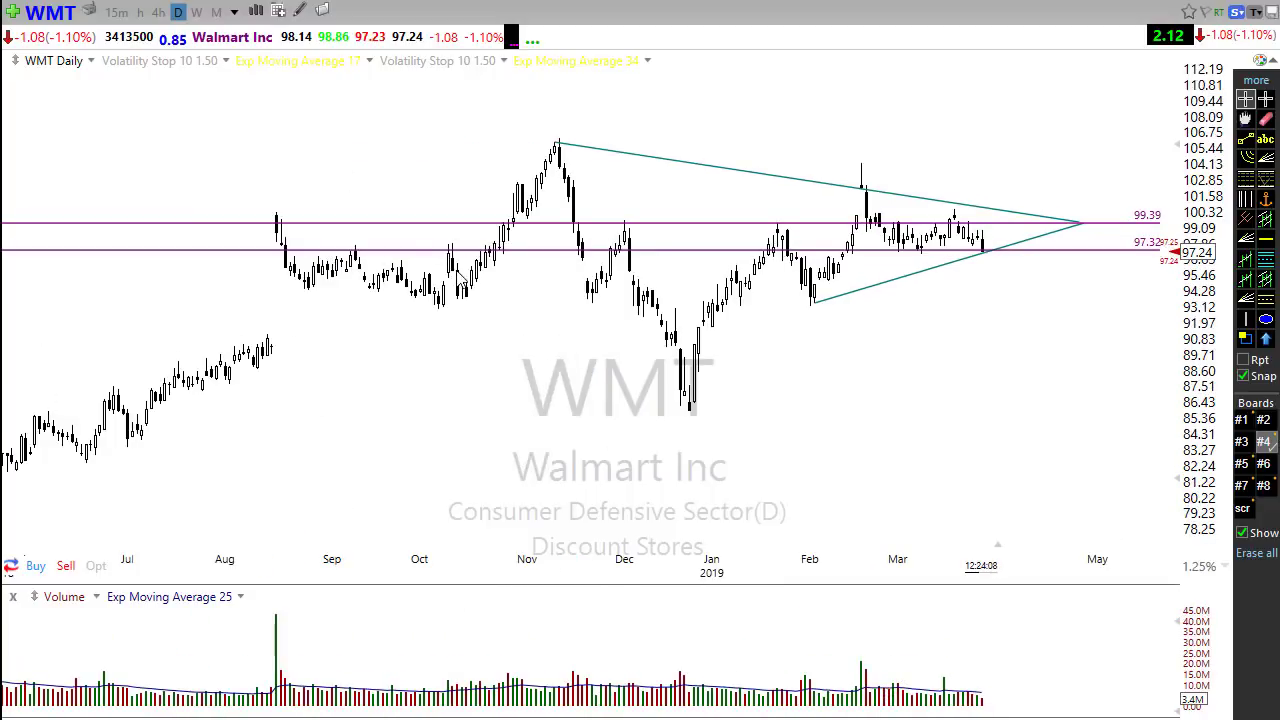
pyautogui.moveTo(420, 258)
pyautogui.scroll(2, 900, 446)
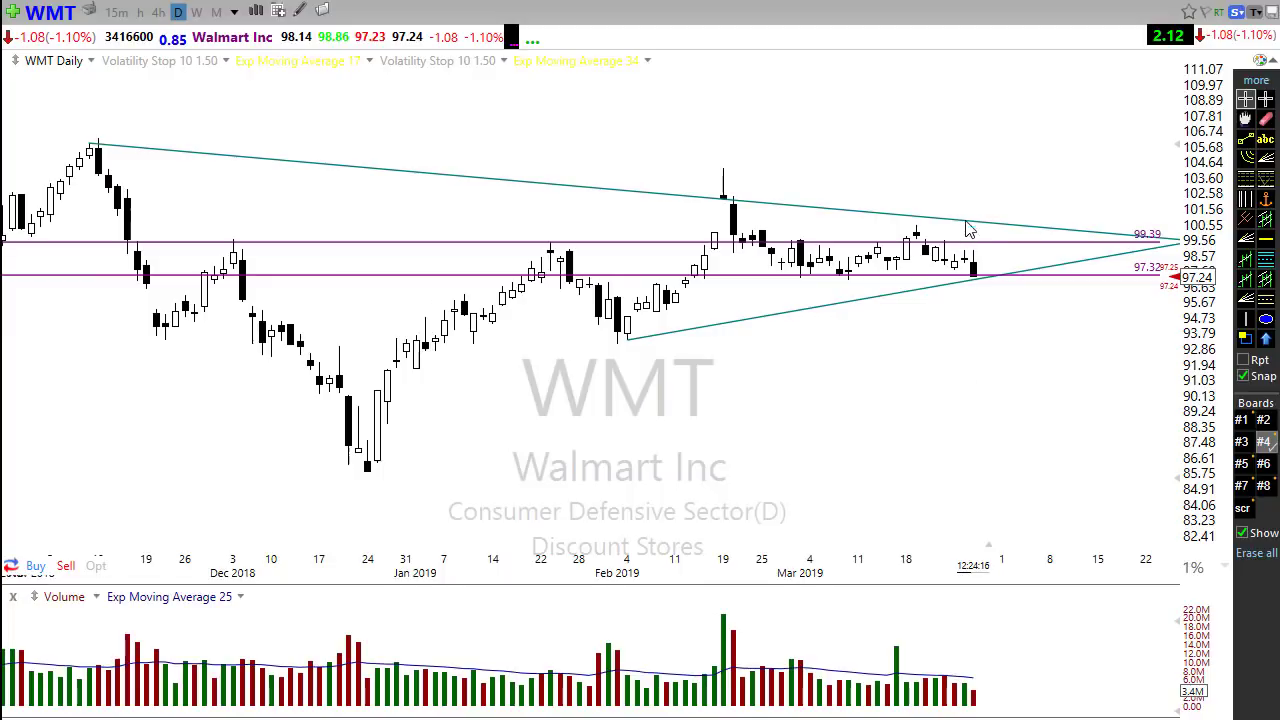
pyautogui.scroll(-2, 975, 429)
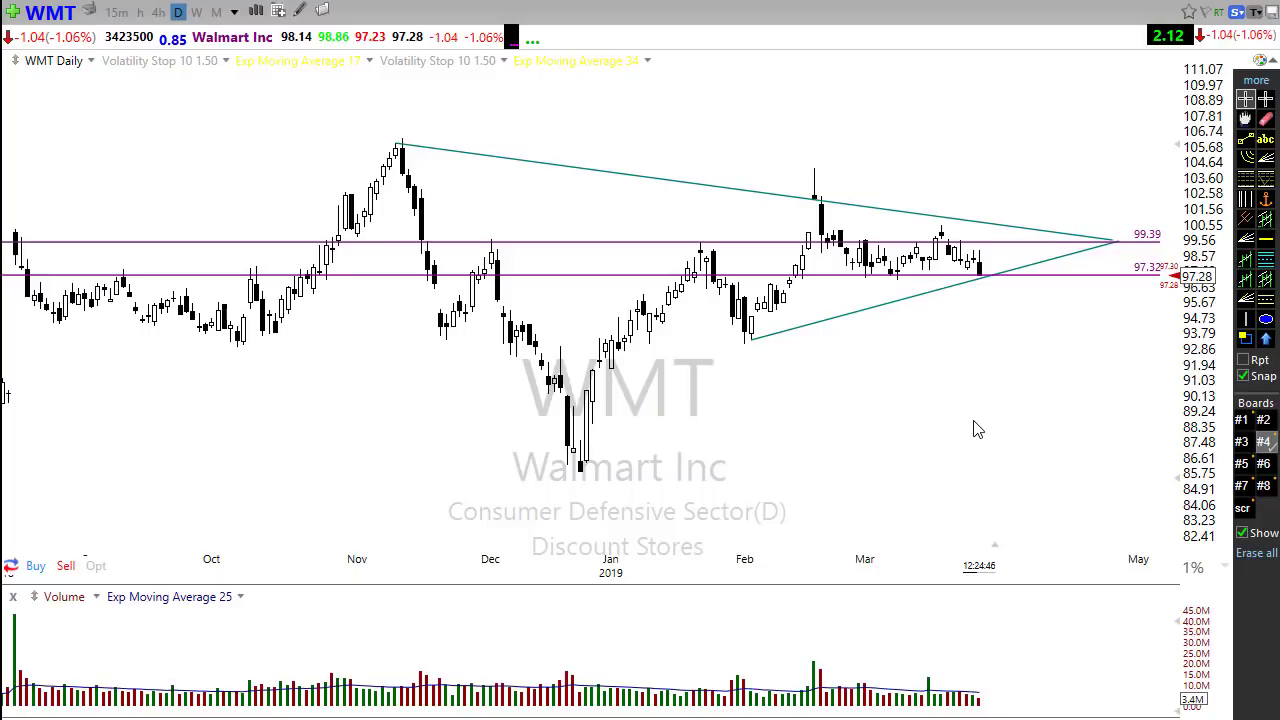
pyautogui.scroll(-3, 914, 414)
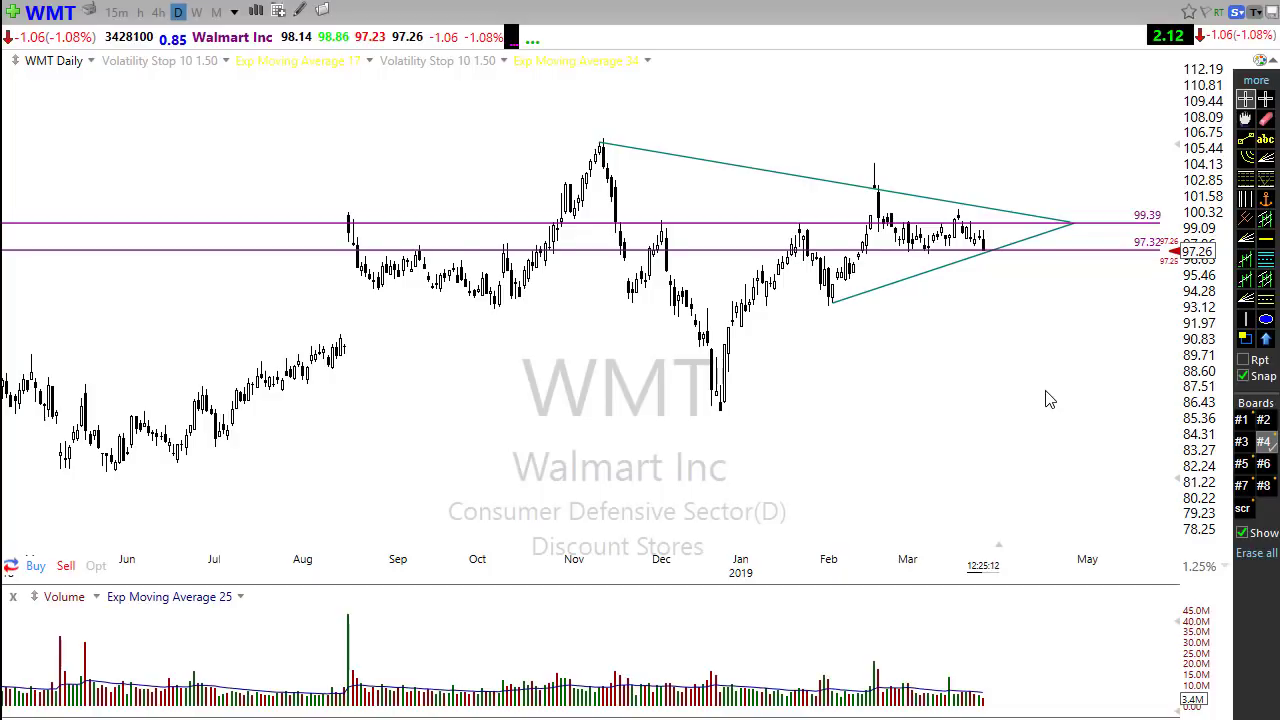
pyautogui.scroll(4, 746, 409)
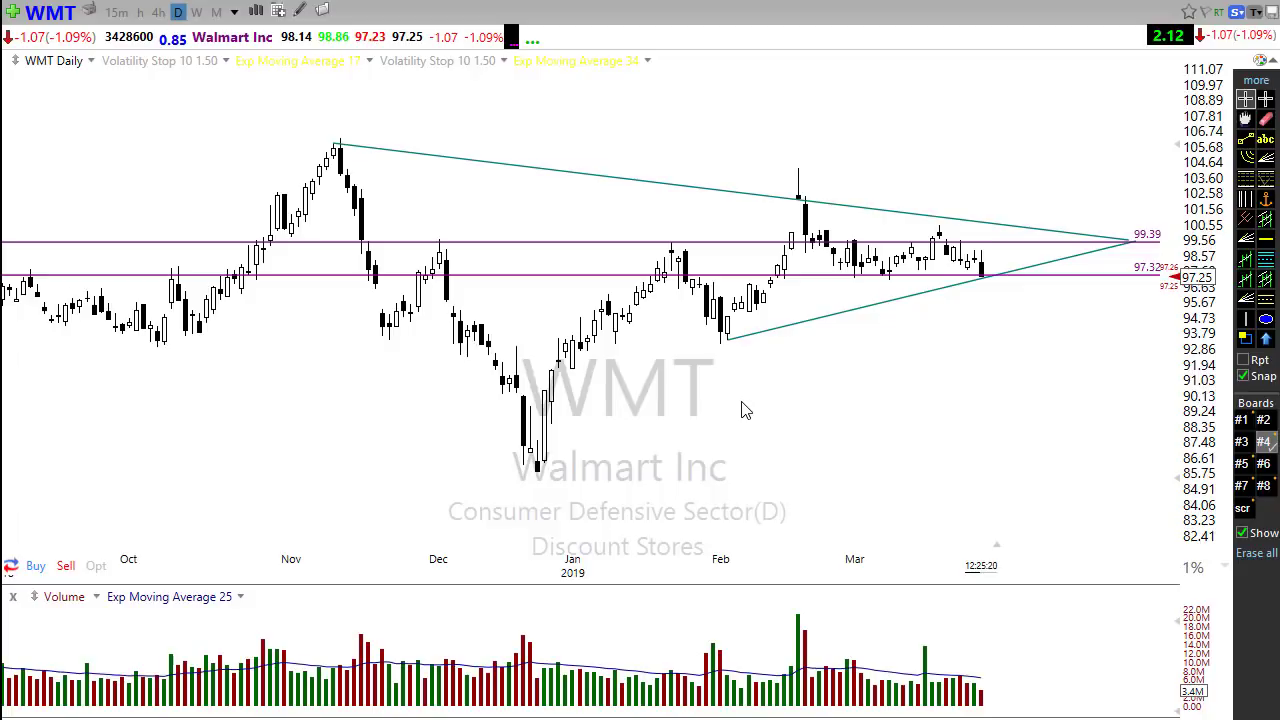
# Step: Load the HD chart for Home Depot and lower its horizontal line to 192.83, near the late-February highs
pyautogui.write('hd')
pyautogui.press('Return')
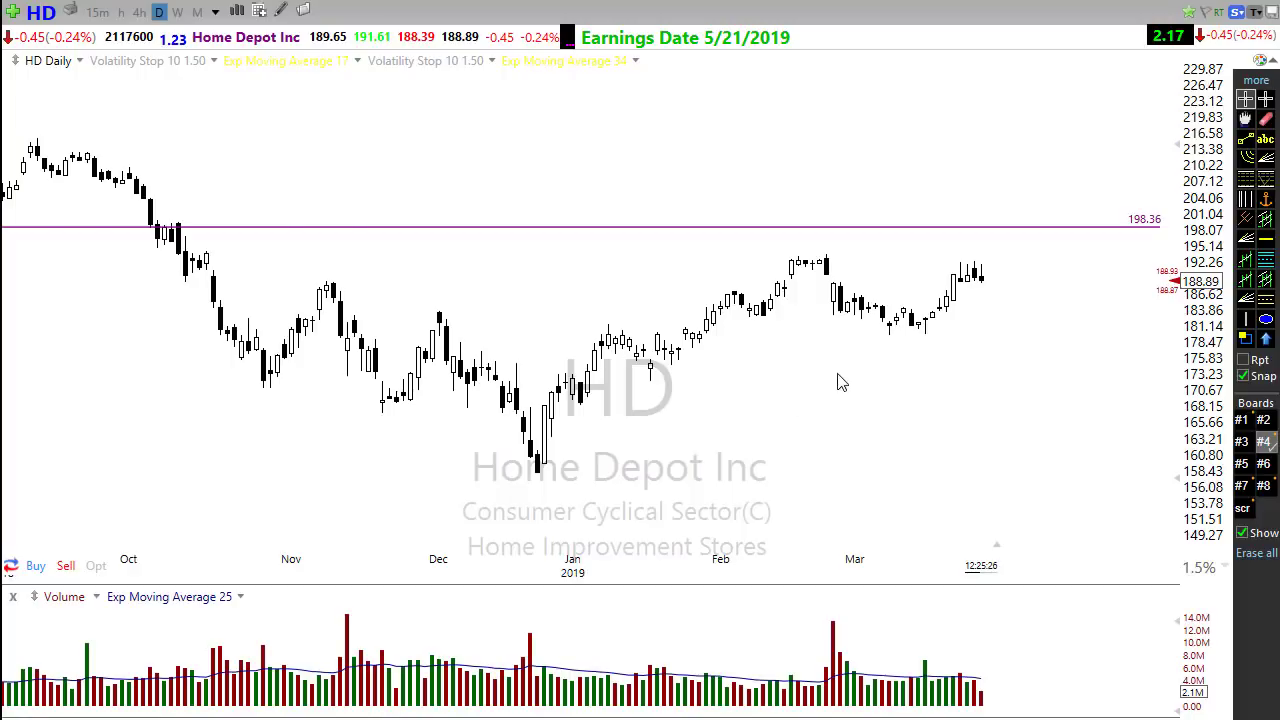
pyautogui.scroll(-2, 870, 417)
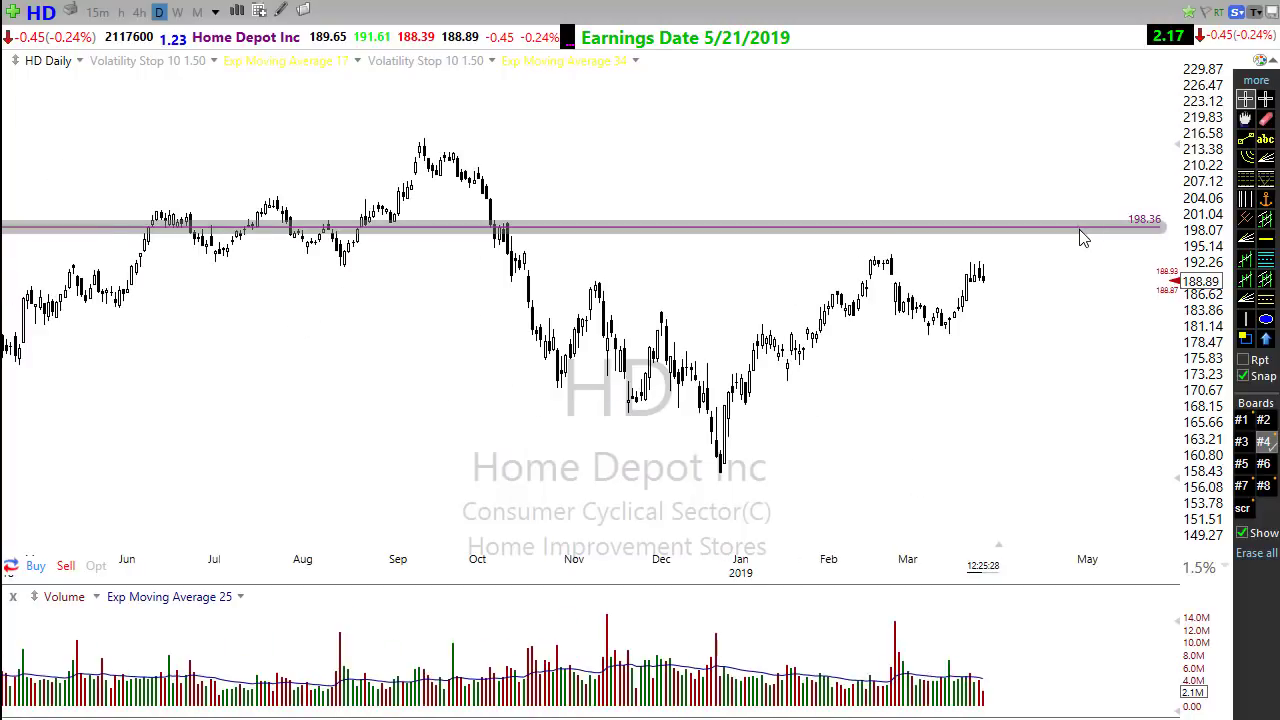
pyautogui.moveTo(1081, 228); pyautogui.dragTo(1108, 266)
# Step: Temporarily mark with arrows the points from January 2018 to March 2019 where HD's price meets the 192.83 line, and clear them
pyautogui.scroll(-2, 845, 445)
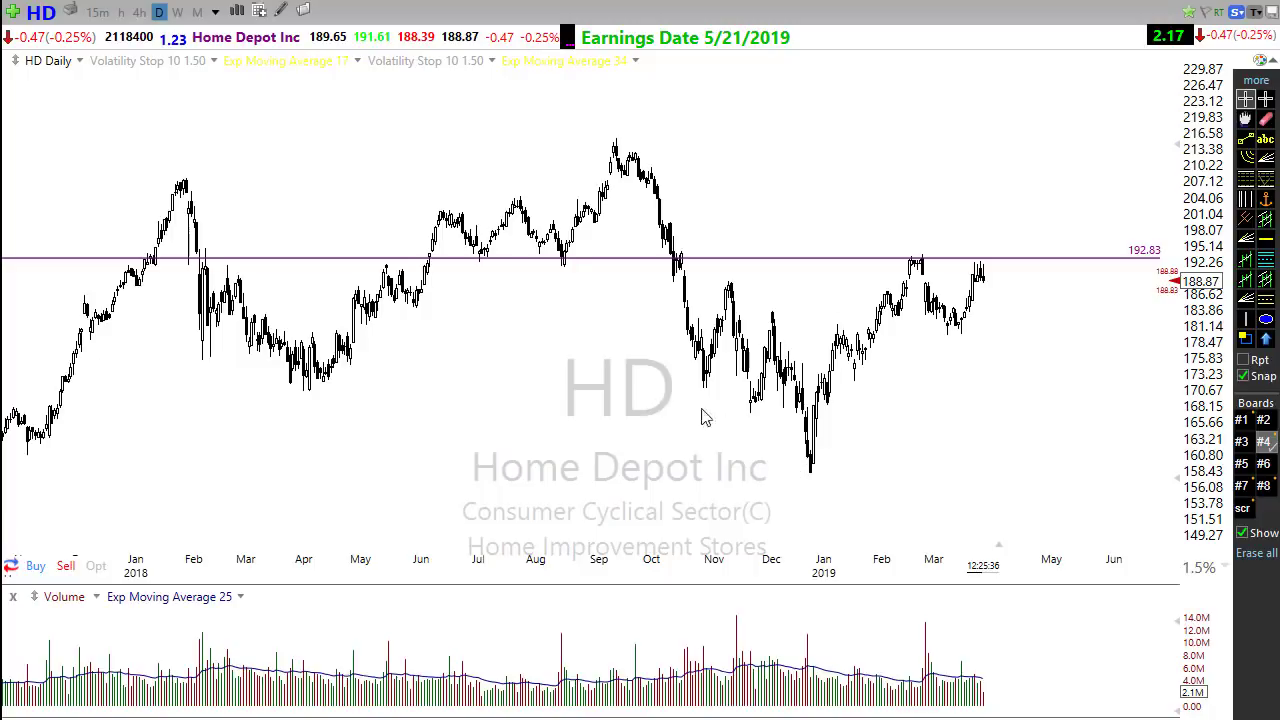
pyautogui.scroll(-4, 640, 388)
pyautogui.scroll(1, 640, 388)
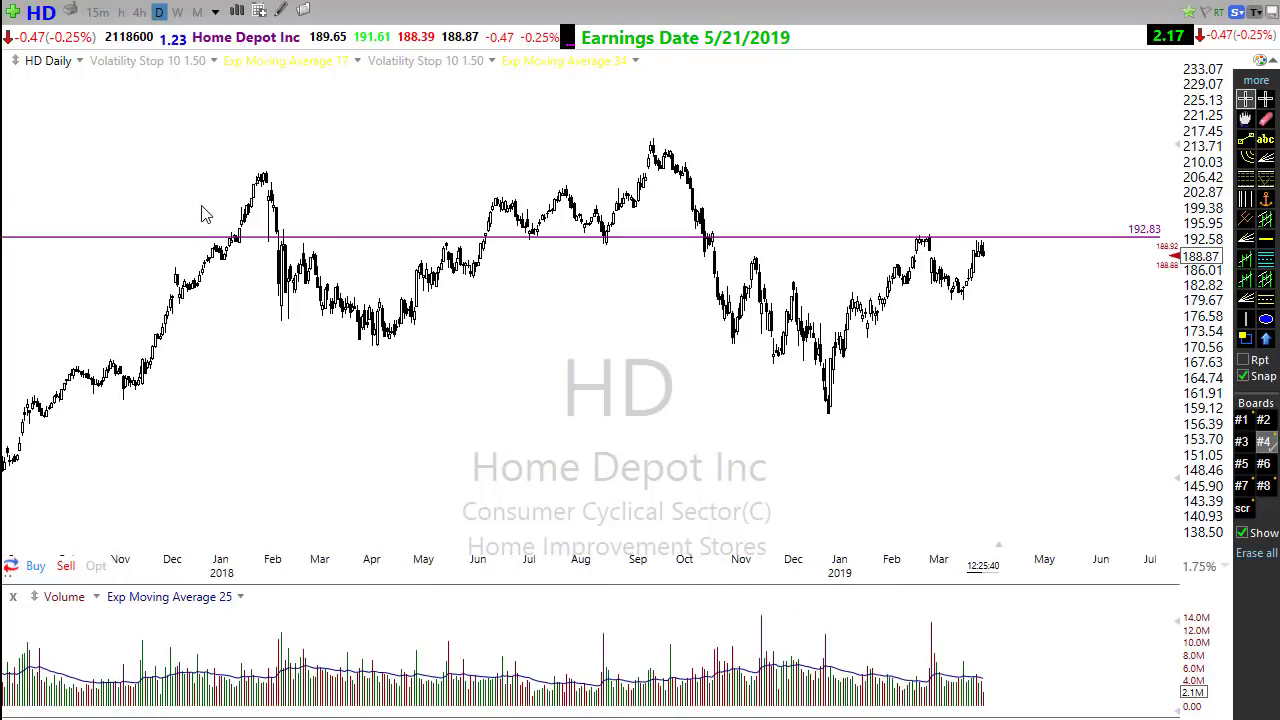
pyautogui.moveTo(202, 208); pyautogui.dragTo(224, 230)
pyautogui.moveTo(309, 205); pyautogui.dragTo(290, 236)
pyautogui.moveTo(535, 272); pyautogui.dragTo(535, 248)
pyautogui.moveTo(604, 268); pyautogui.dragTo(604, 246)
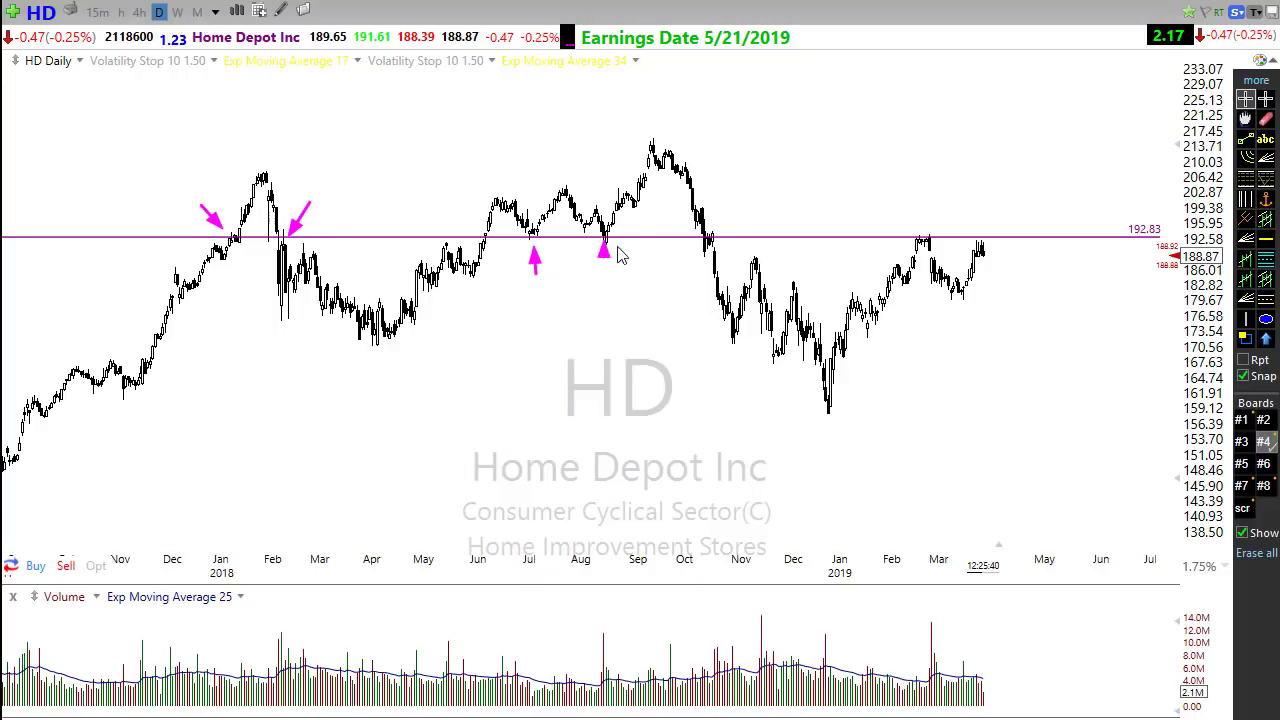
pyautogui.moveTo(724, 204); pyautogui.dragTo(709, 236)
pyautogui.moveTo(909, 210); pyautogui.dragTo(920, 234)
pyautogui.moveTo(998, 204); pyautogui.dragTo(983, 236)
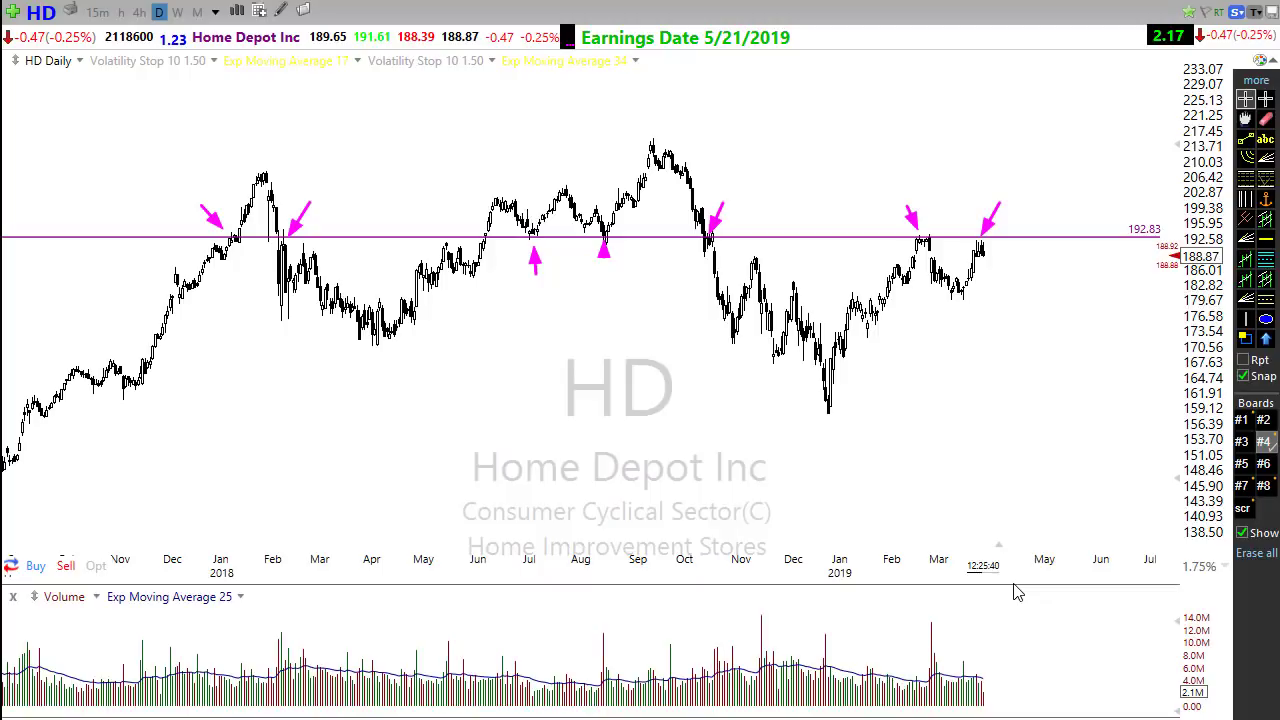
pyautogui.press('Delete')
# Step: Place a second horizontal line on the HD chart at 183.15, near the early-December high
pyautogui.scroll(5, 891, 460)
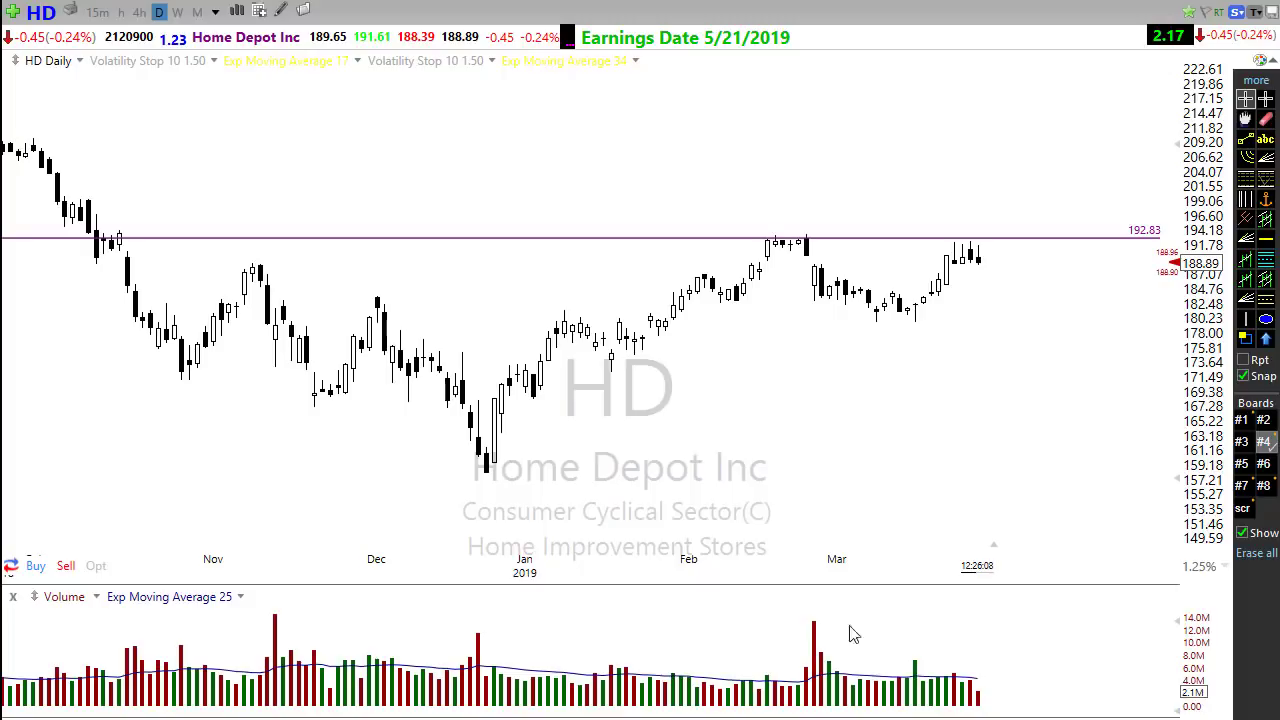
pyautogui.click(1265, 238)
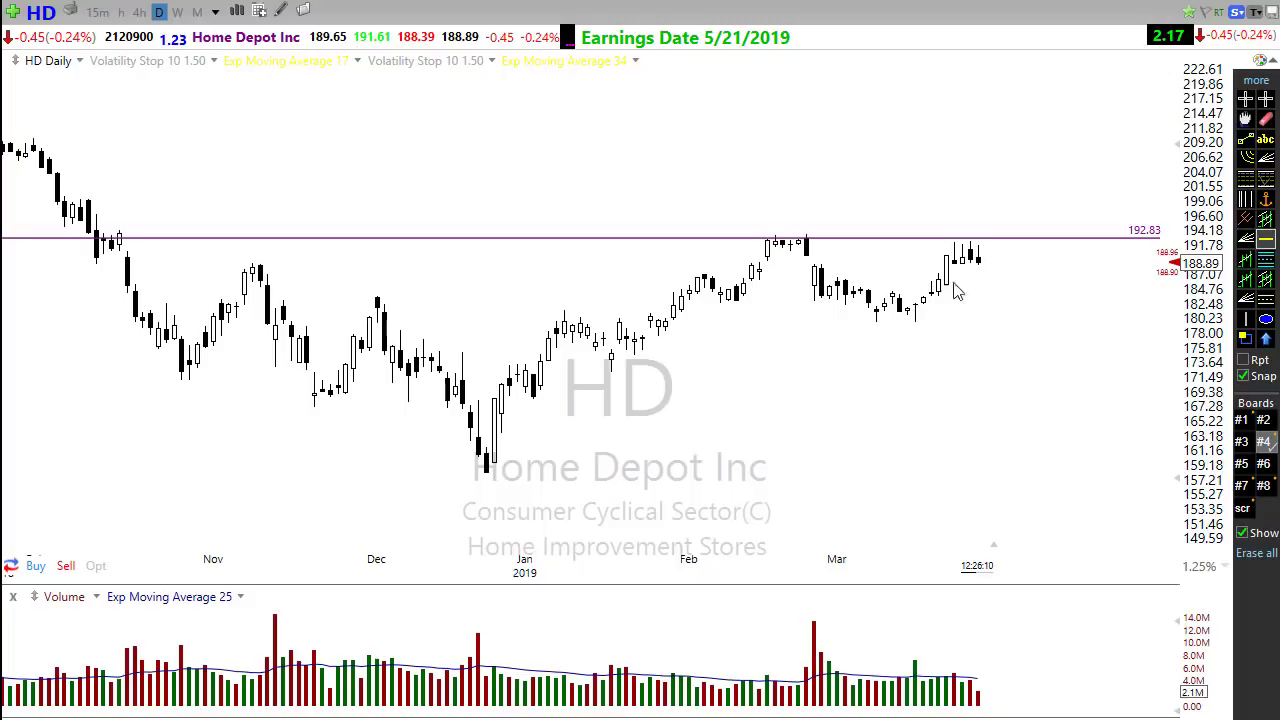
pyautogui.click(787, 299)
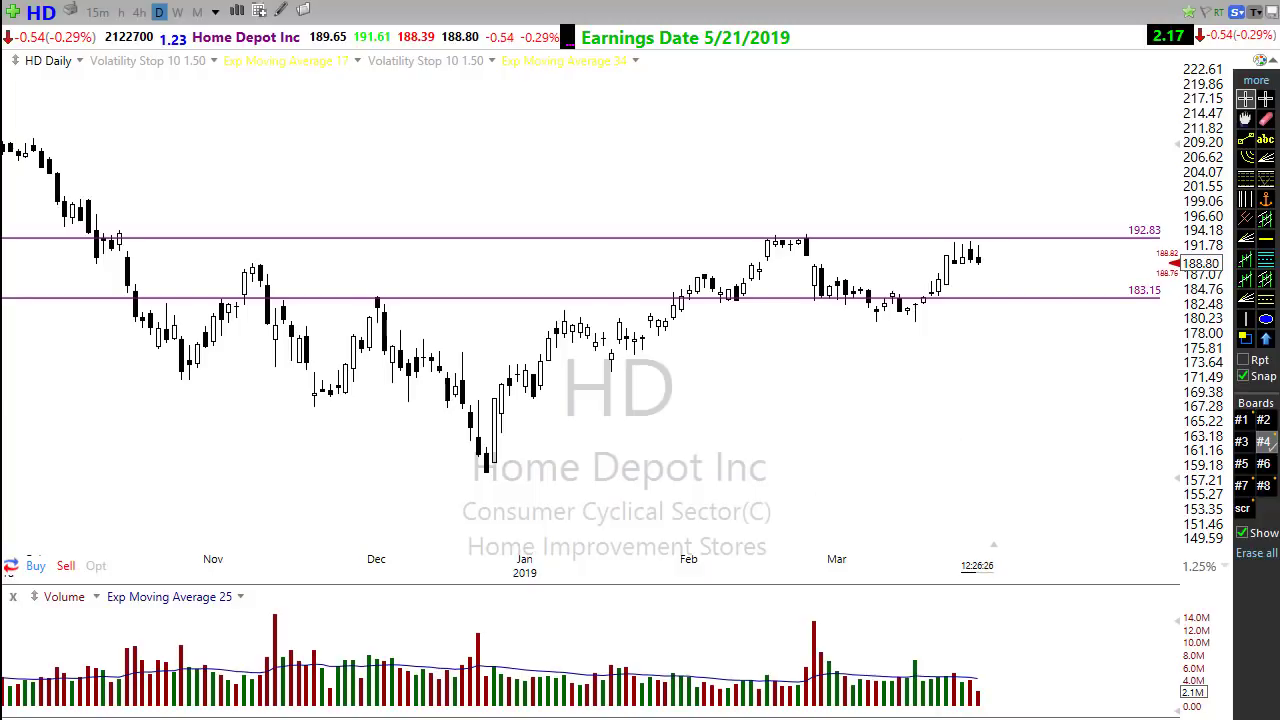
# Step: Temporarily sketch with arrows HD's March rise followed by a shallow pullback and renewed climb, and clear them
pyautogui.moveTo(907, 328); pyautogui.dragTo(966, 262)
pyautogui.moveTo(958, 246)
pyautogui.mouseDown()
pyautogui.moveTo(1009, 292)
pyautogui.moveTo(1036, 262)
pyautogui.mouseUp()
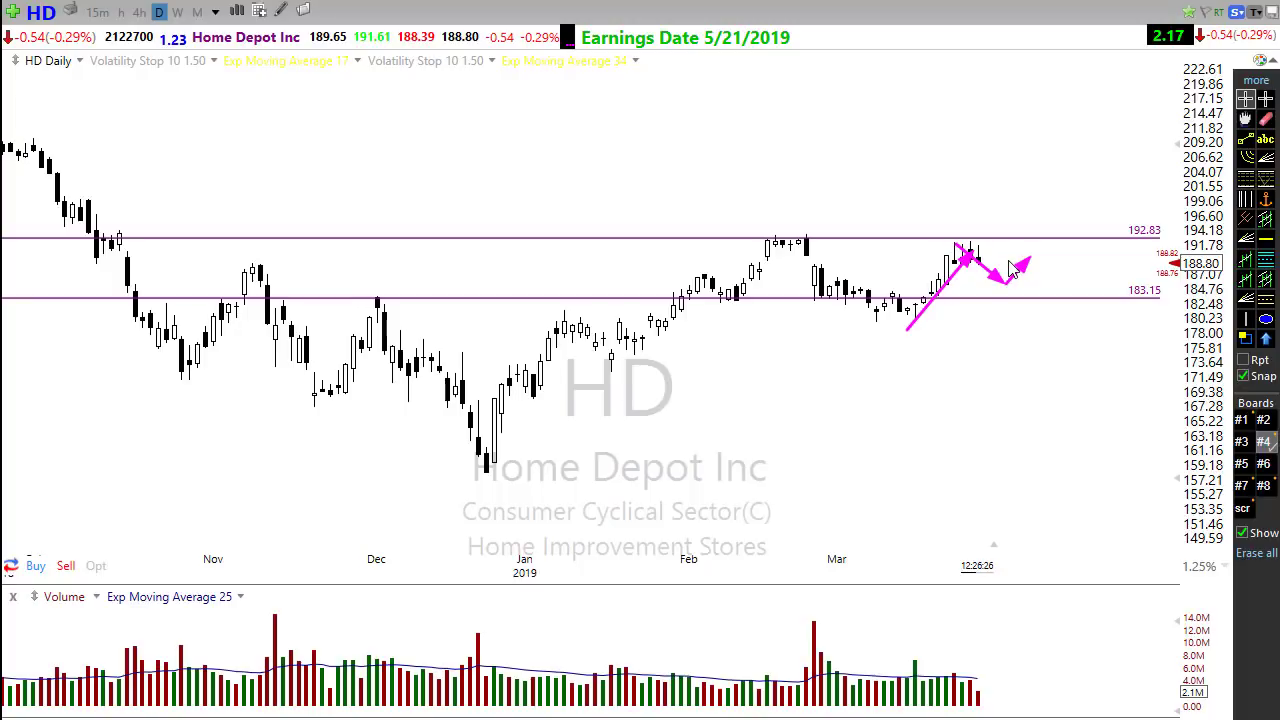
pyautogui.press('Delete')
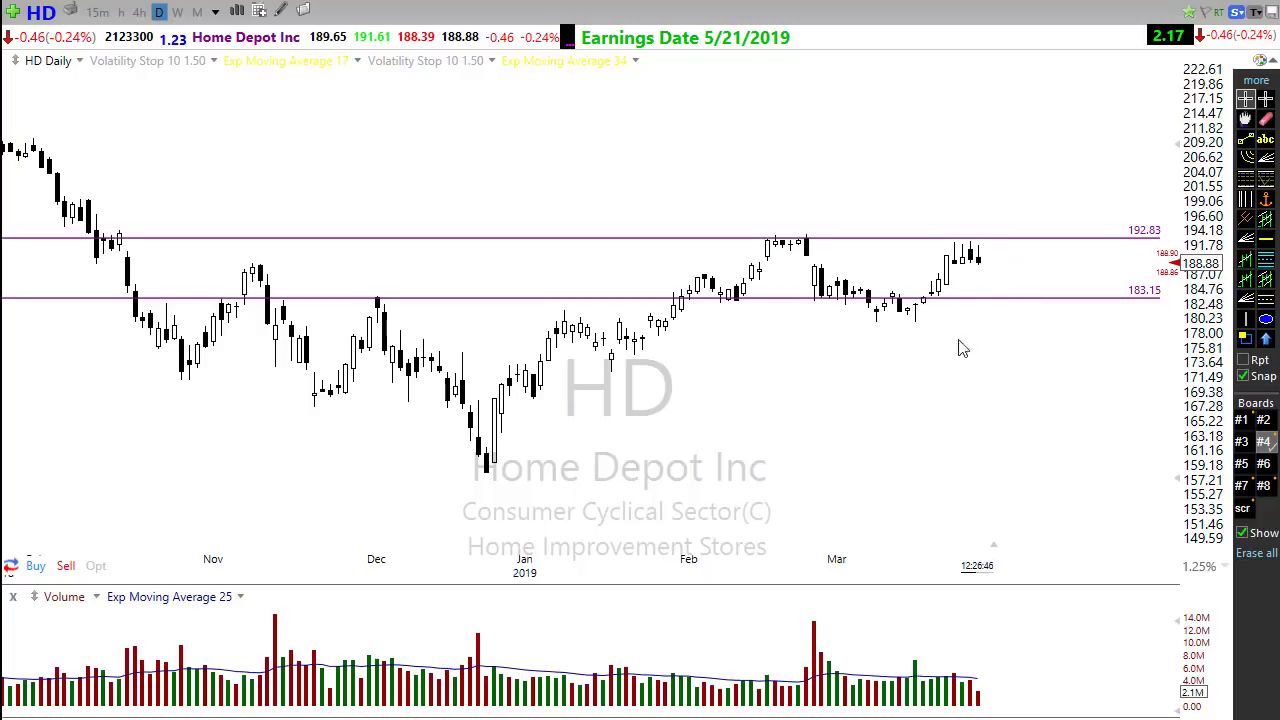
# Step: Temporarily sketch with arrows HD moving sideways and breaking above 192.83, and an alternative fall from the latest candle below 183.15
pyautogui.moveTo(953, 262)
pyautogui.mouseDown()
pyautogui.moveTo(1028, 262)
pyautogui.moveTo(1050, 230)
pyautogui.mouseUp()
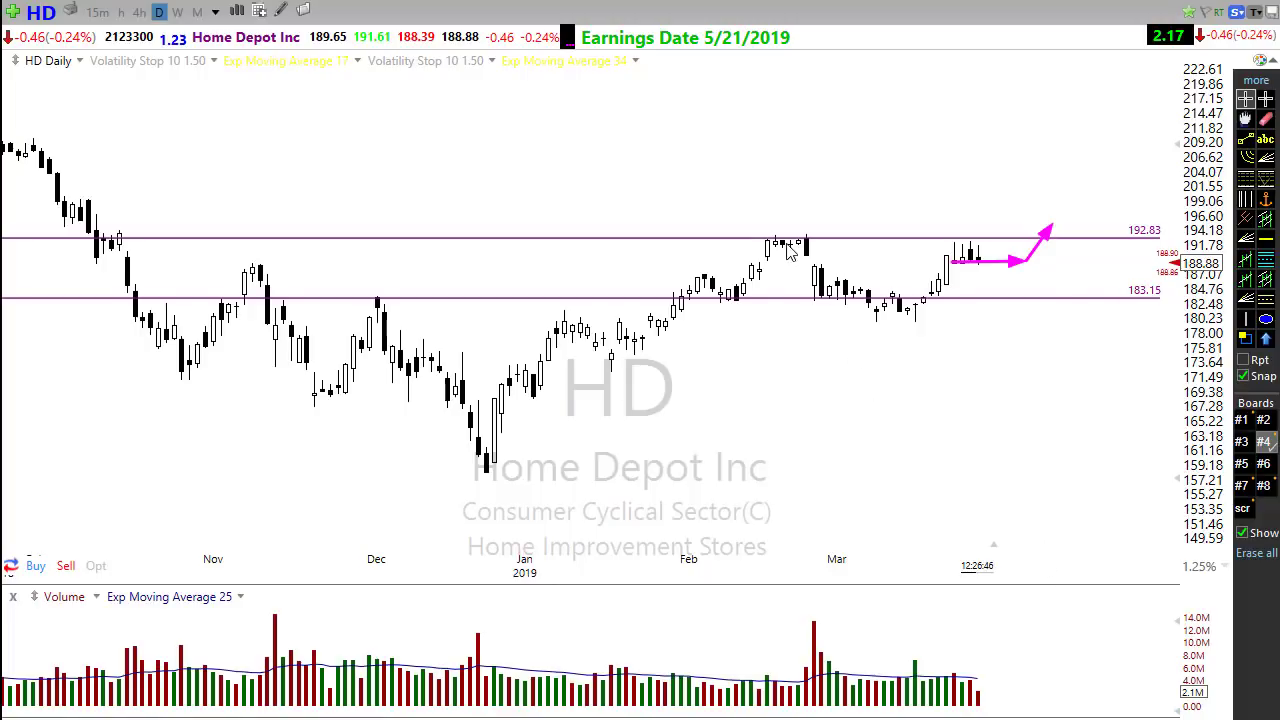
pyautogui.moveTo(784, 243)
pyautogui.mouseDown()
pyautogui.moveTo(838, 312)
pyautogui.moveTo(895, 330)
pyautogui.moveTo(931, 311)
pyautogui.moveTo(968, 263)
pyautogui.moveTo(1062, 258)
pyautogui.mouseUp()
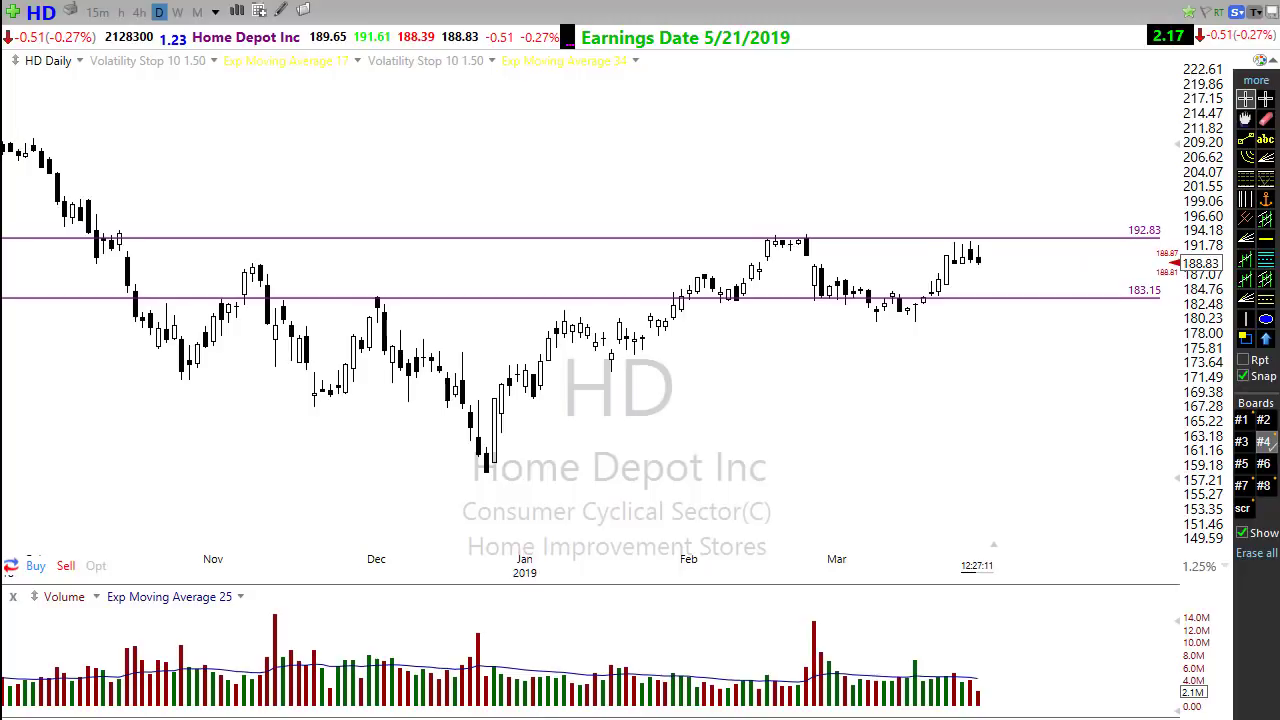
pyautogui.click(983, 266)
pyautogui.moveTo(983, 266); pyautogui.dragTo(1027, 352)
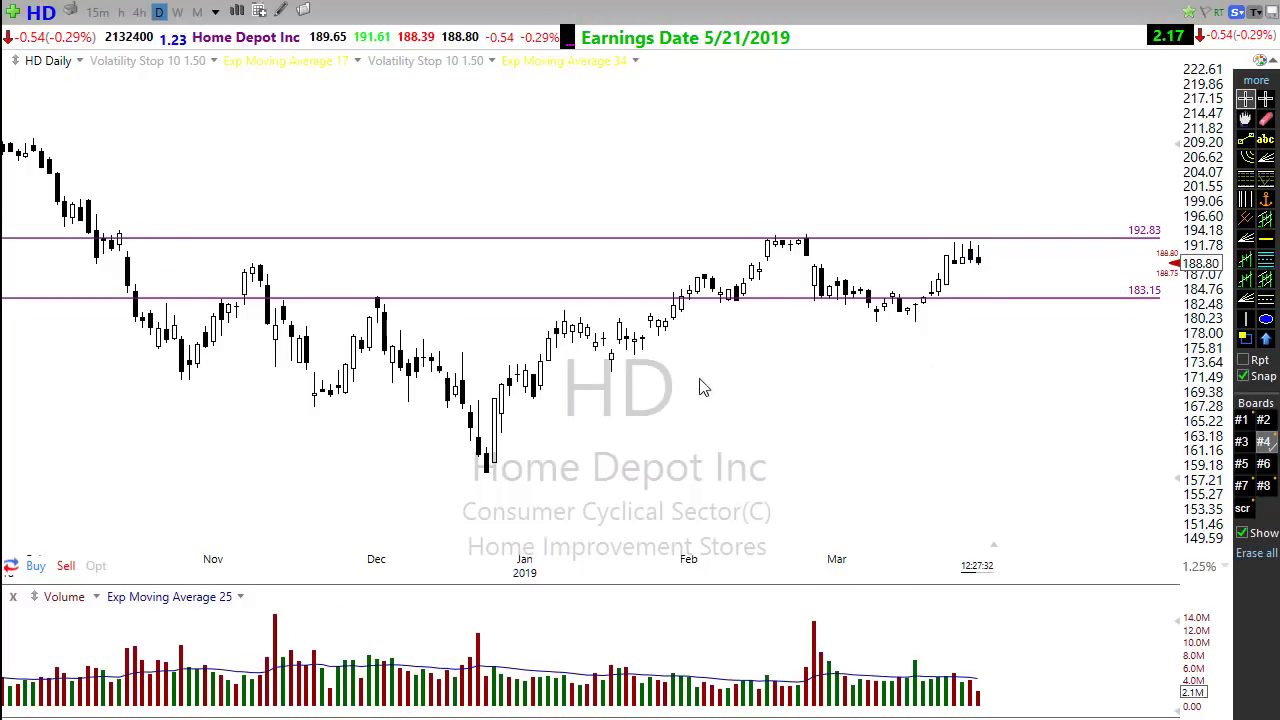
pyautogui.scroll(-2, 700, 385)
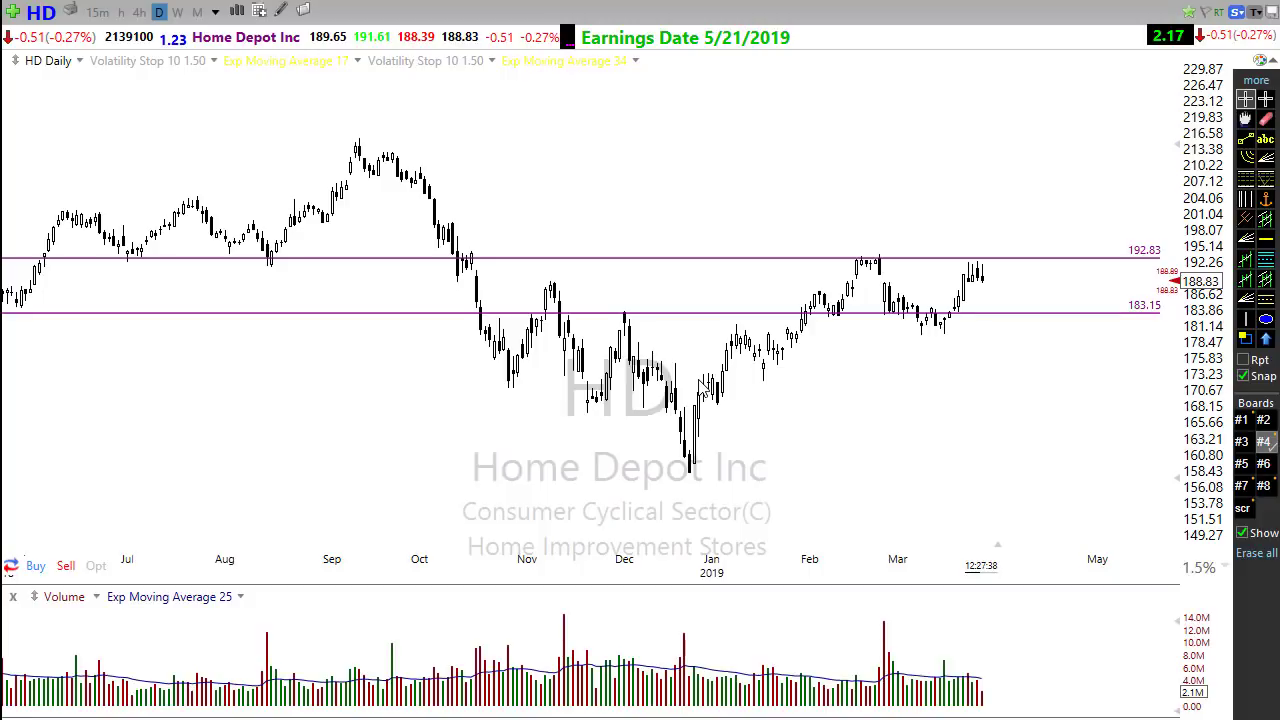
# Step: Switch the chart to TSLA and draw a descending trendline from the mid-December high through the mid-March high to beyond the latest candle
pyautogui.scroll(2, 623, 508)
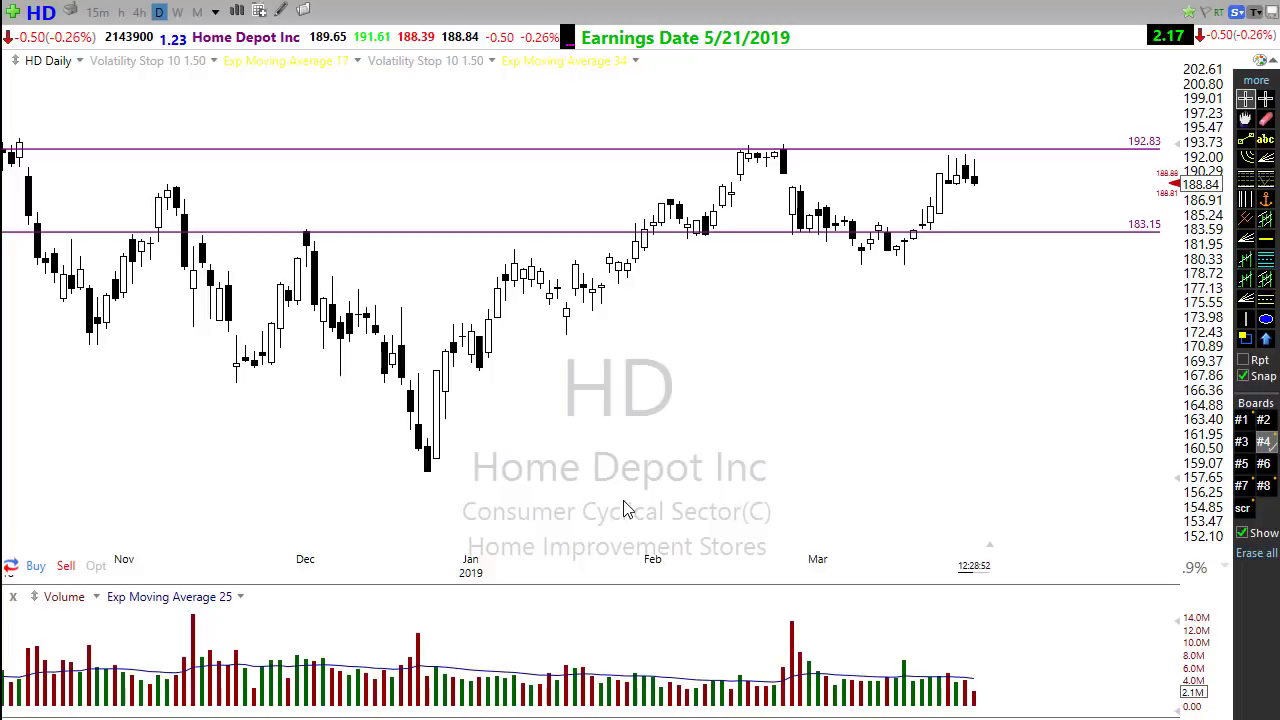
pyautogui.write('t')
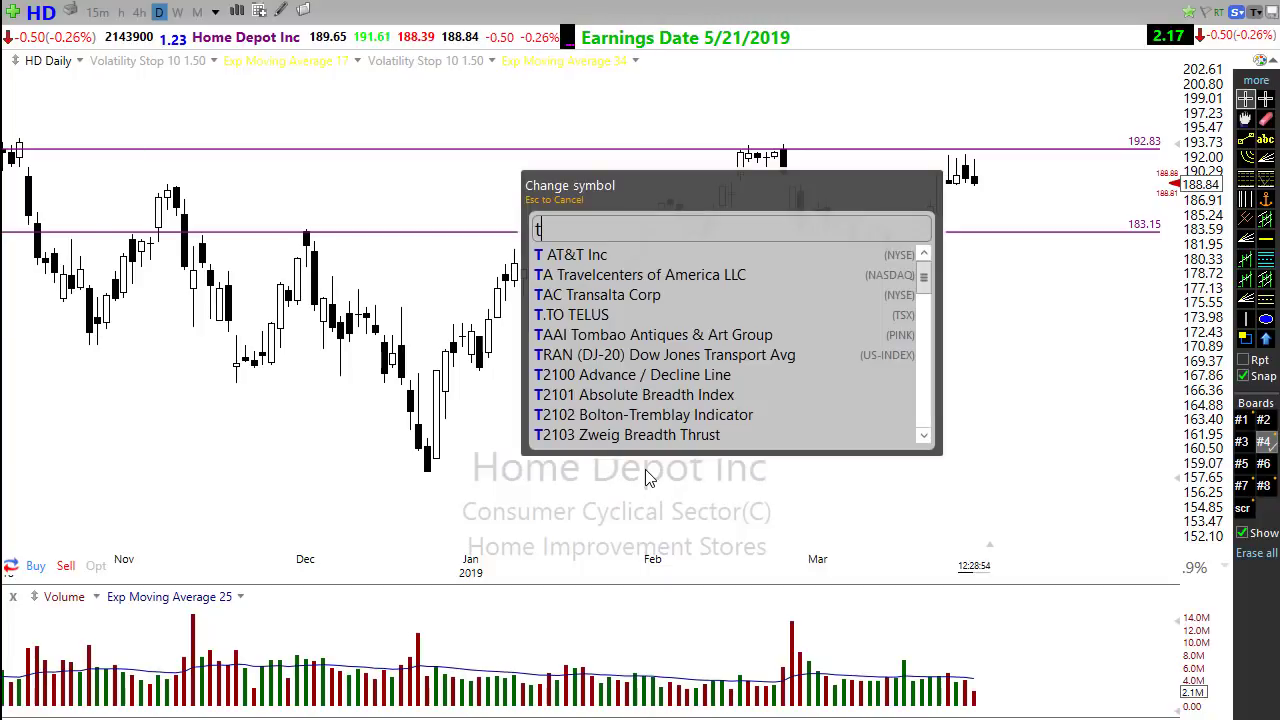
pyautogui.write('sla')
pyautogui.press('Return')
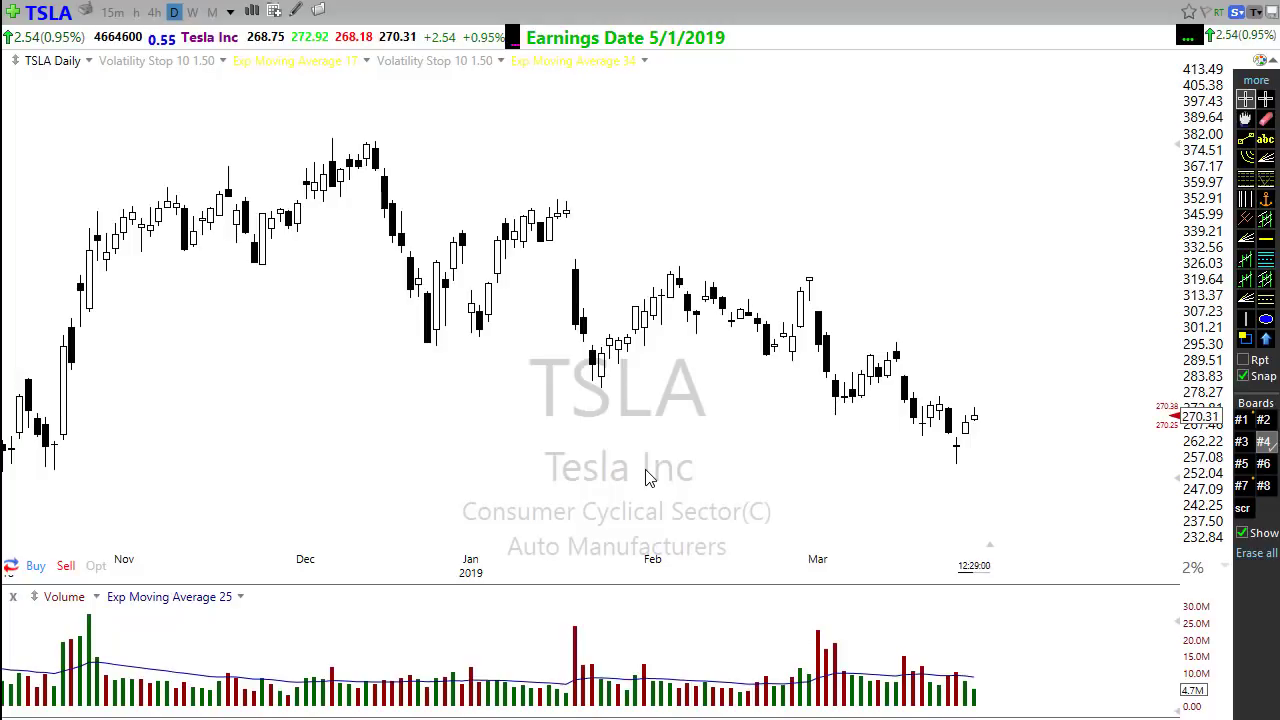
pyautogui.click(1245, 139)
pyautogui.moveTo(368, 144); pyautogui.dragTo(1061, 406)
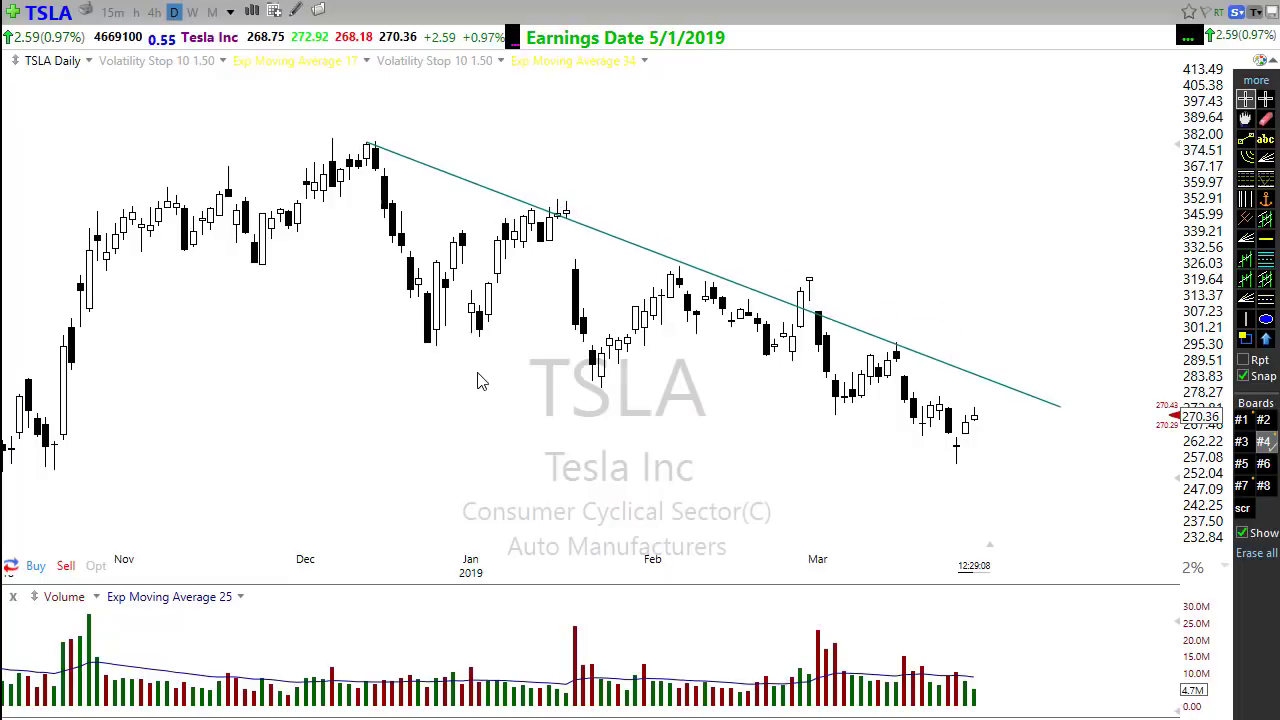
# Step: Place a horizontal line on the TSLA chart at 275.22, near the May 2018 lows
pyautogui.scroll(-1, 575, 430)
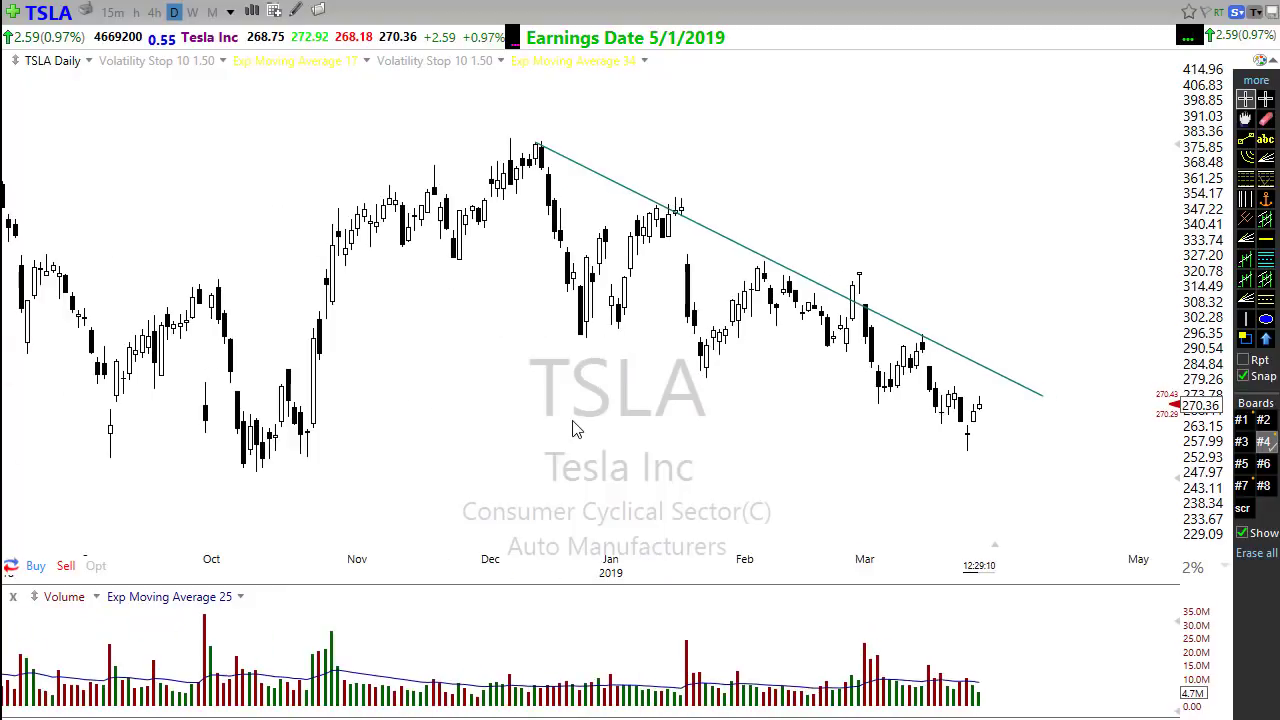
pyautogui.scroll(-1, 575, 430)
pyautogui.scroll(-1, 575, 430)
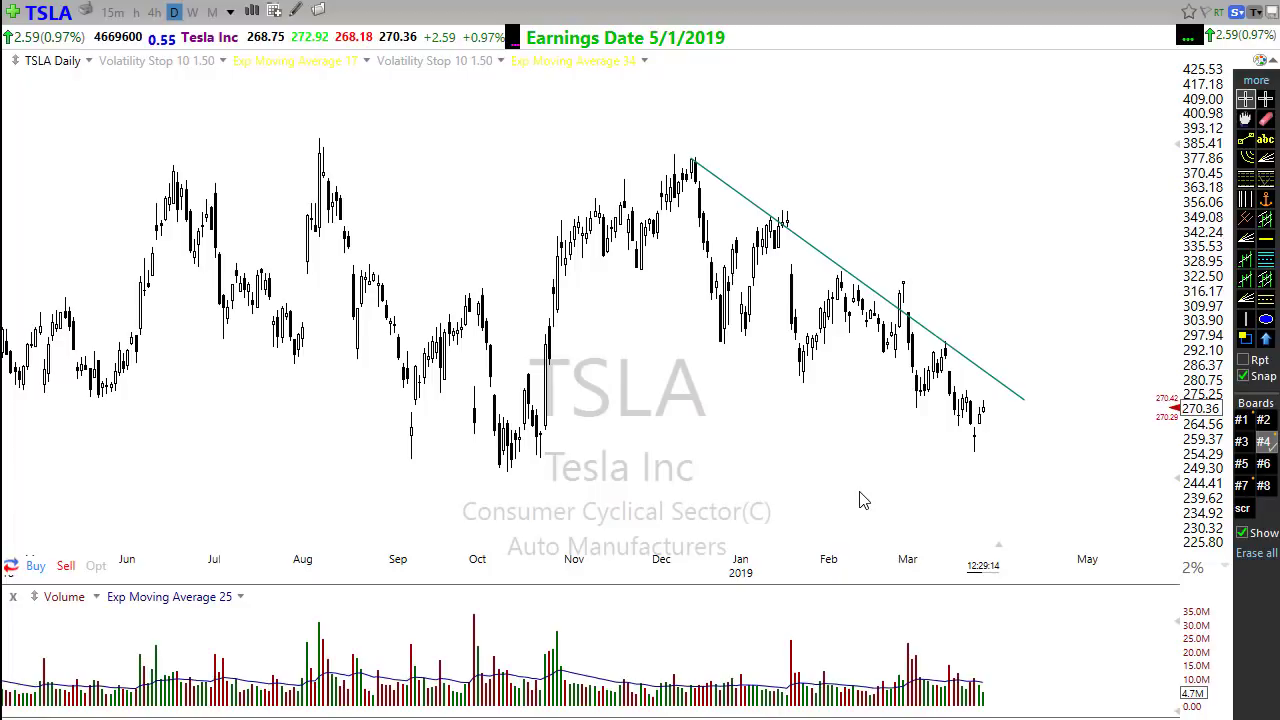
pyautogui.scroll(-1, 900, 496)
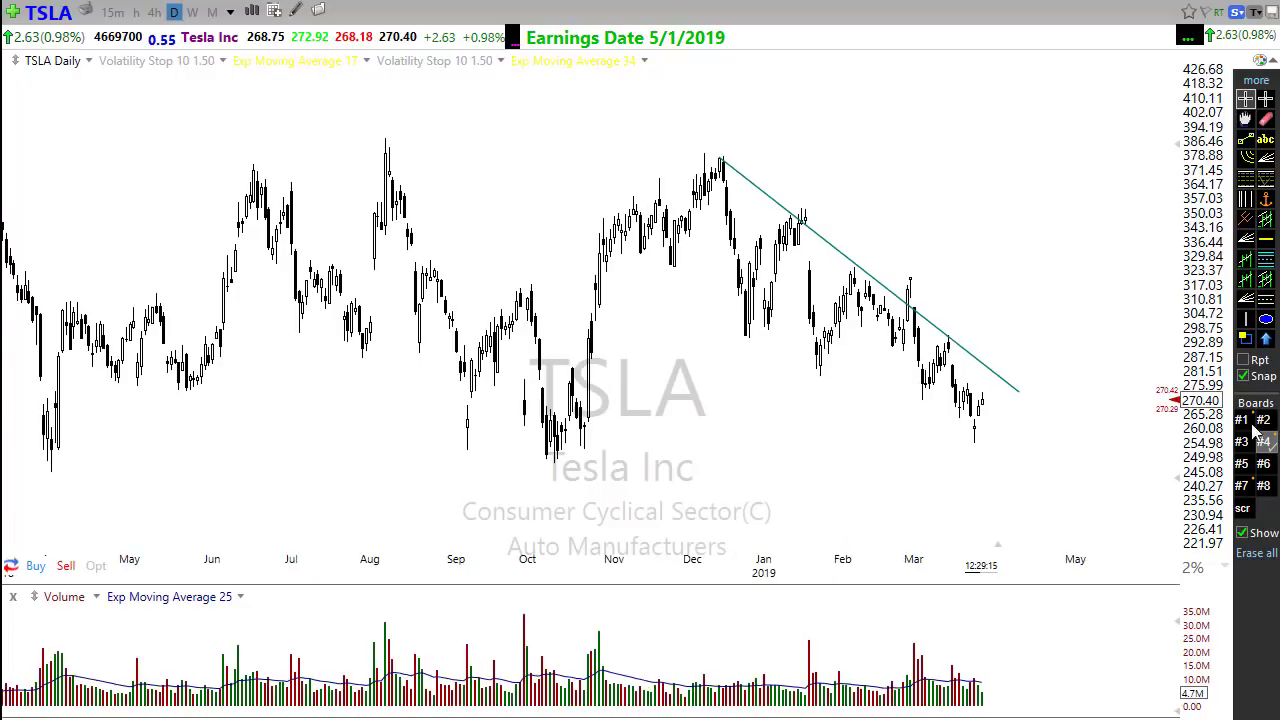
pyautogui.click(1265, 240)
pyautogui.click(1094, 387)
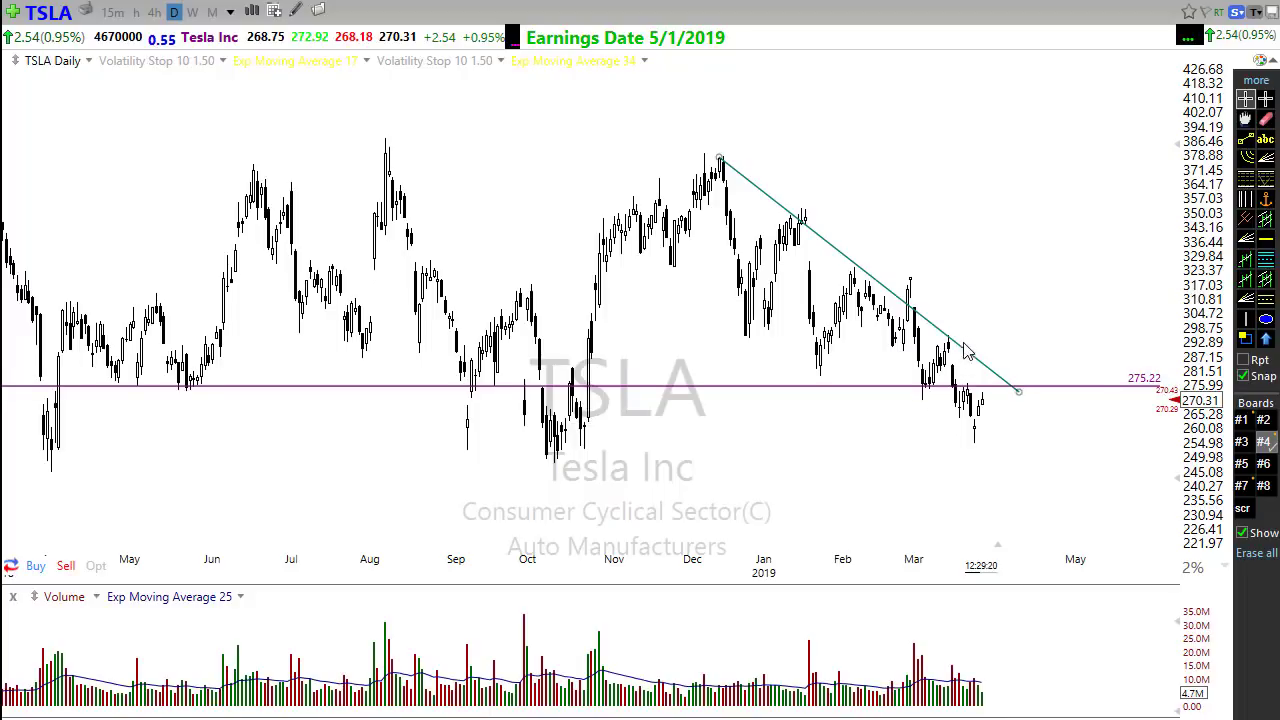
pyautogui.press('Escape')
# Step: Temporarily sketch with arrows TSLA's March drop below 275.22, rebound to the line and renewed fall, and clear them
pyautogui.scroll(1, 883, 535)
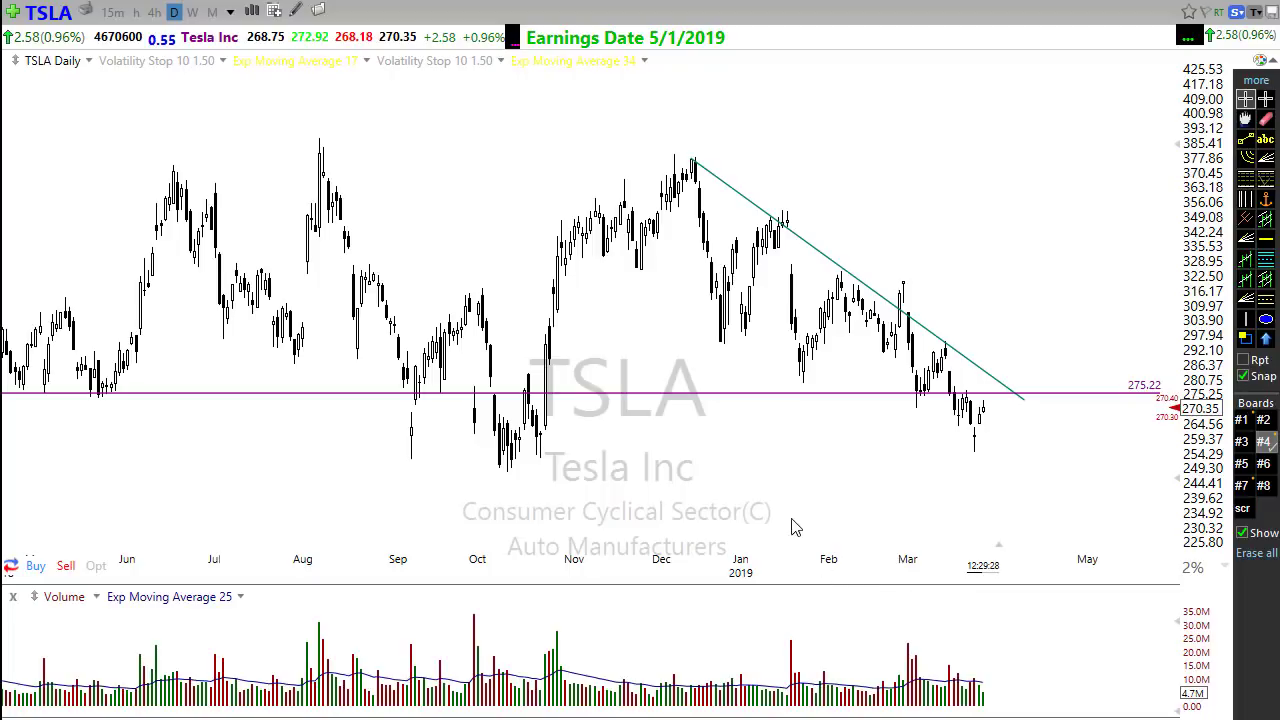
pyautogui.scroll(1, 791, 526)
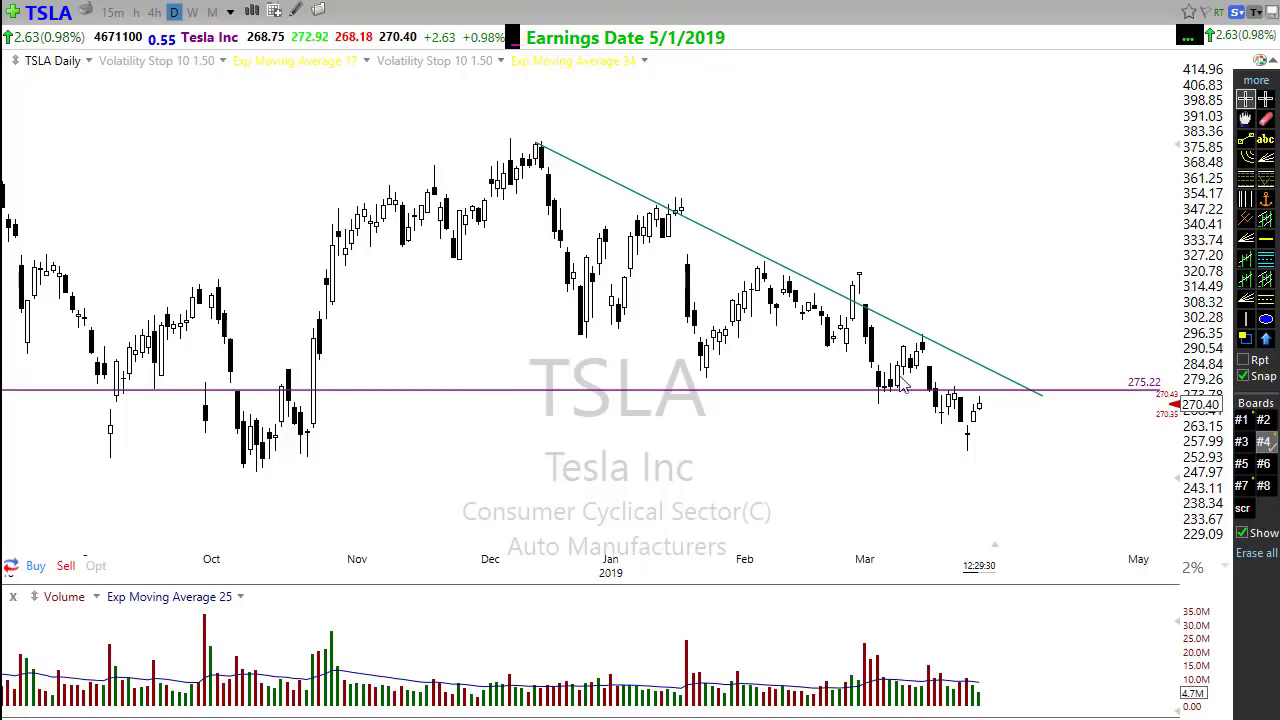
pyautogui.moveTo(905, 312)
pyautogui.mouseDown()
pyautogui.moveTo(942, 432)
pyautogui.moveTo(928, 436)
pyautogui.moveTo(952, 396)
pyautogui.mouseUp()
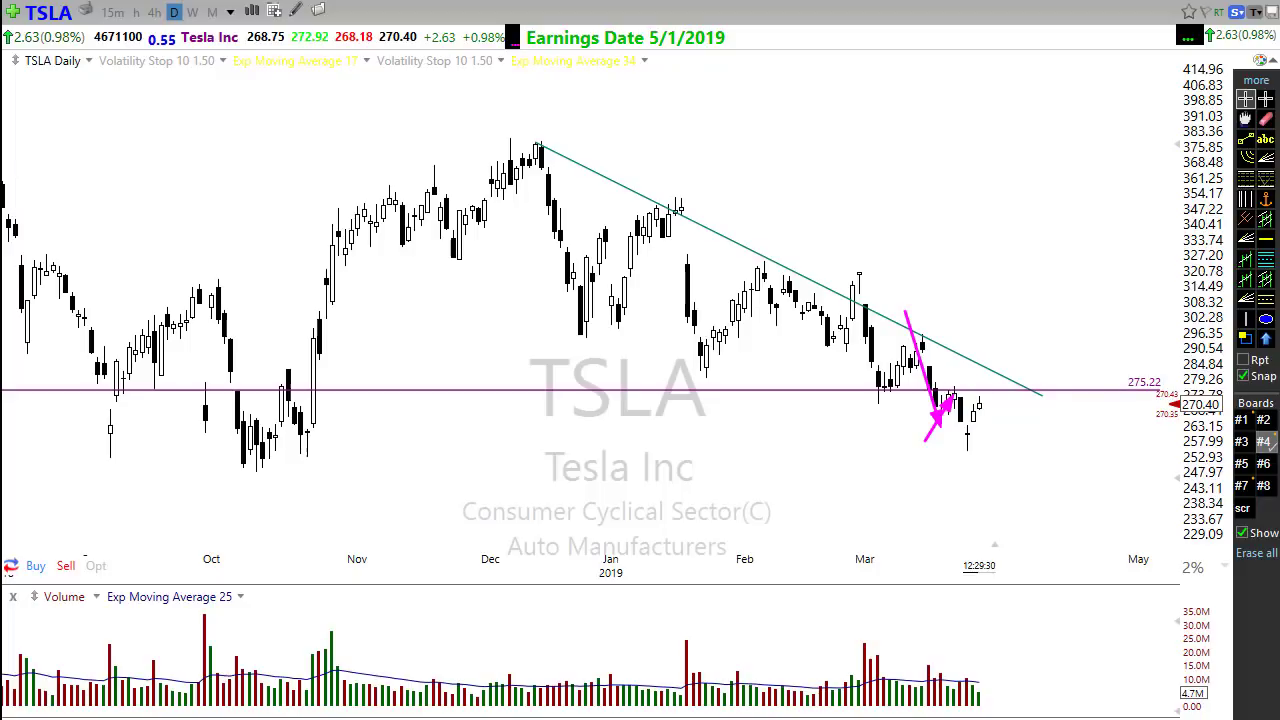
pyautogui.moveTo(948, 386); pyautogui.dragTo(966, 452)
pyautogui.press('Escape')
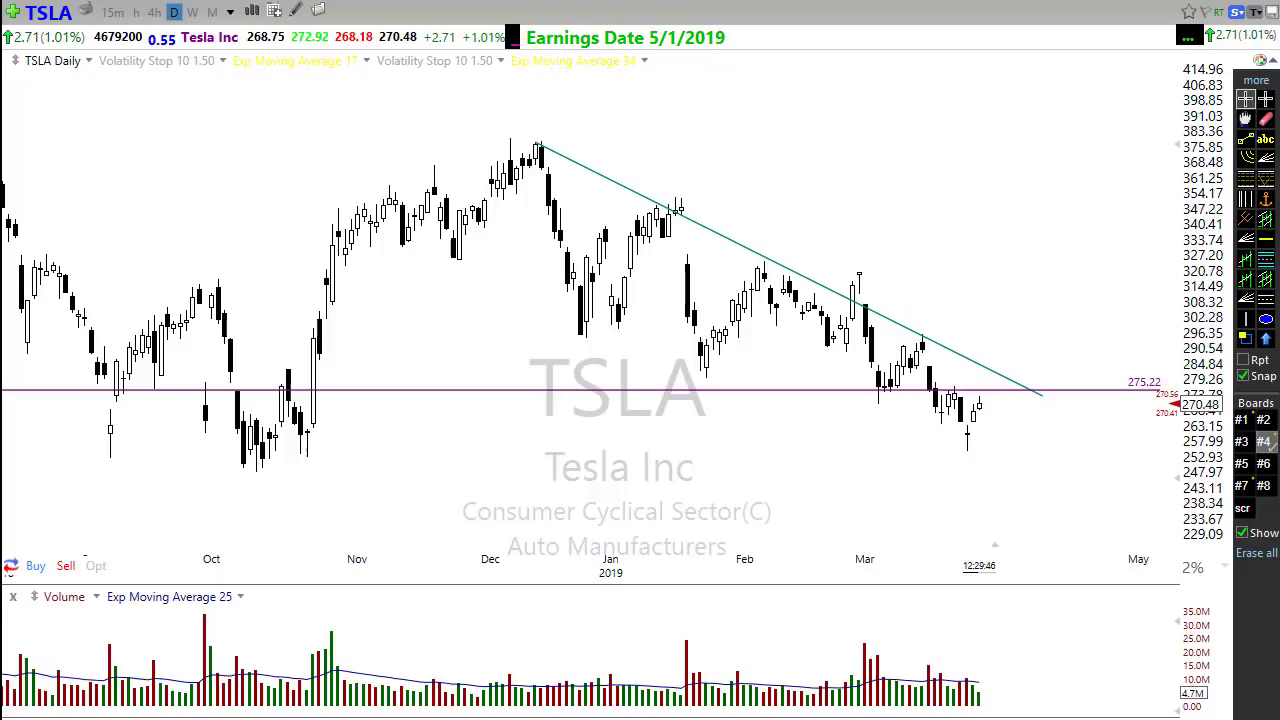
# Step: Temporarily sketch with arrows TSLA's latest bounce, the descending trendline, and a rise to 275.22 followed by a decline, and clear them
pyautogui.moveTo(966, 448); pyautogui.dragTo(985, 410)
pyautogui.moveTo(752, 248); pyautogui.dragTo(1040, 392)
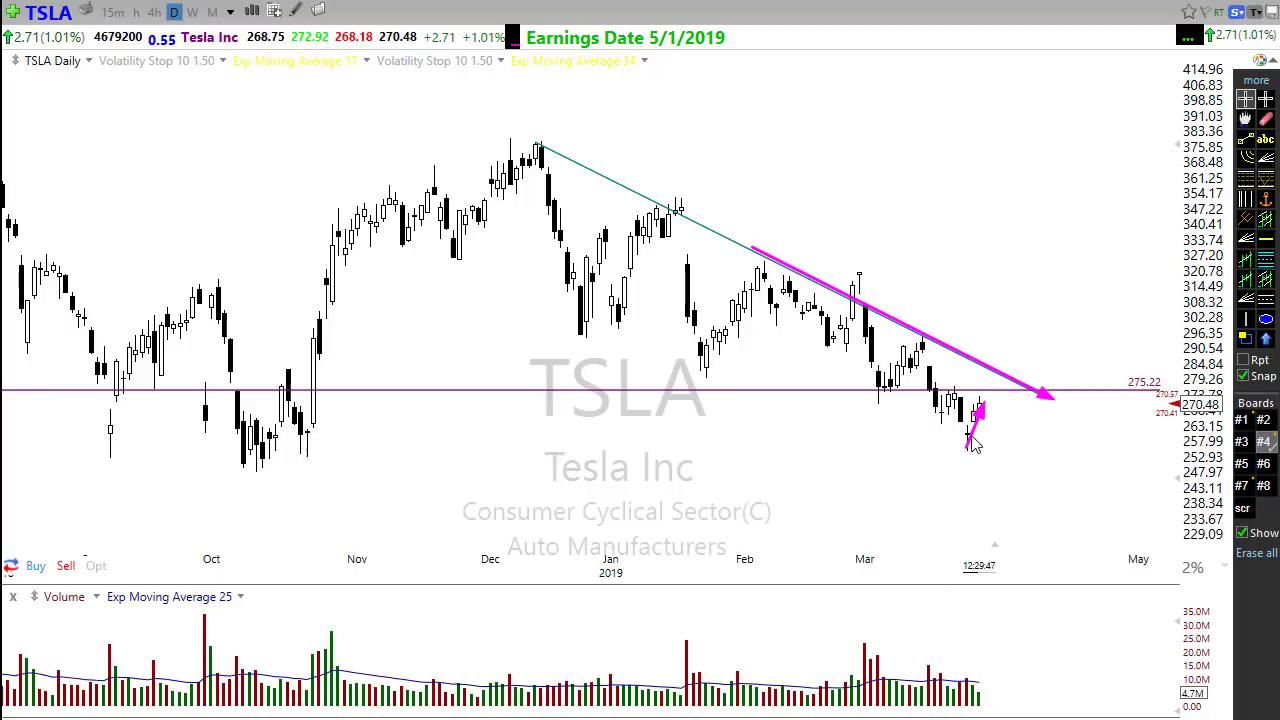
pyautogui.moveTo(978, 440)
pyautogui.mouseDown()
pyautogui.moveTo(1008, 400)
pyautogui.moveTo(1046, 434)
pyautogui.mouseUp()
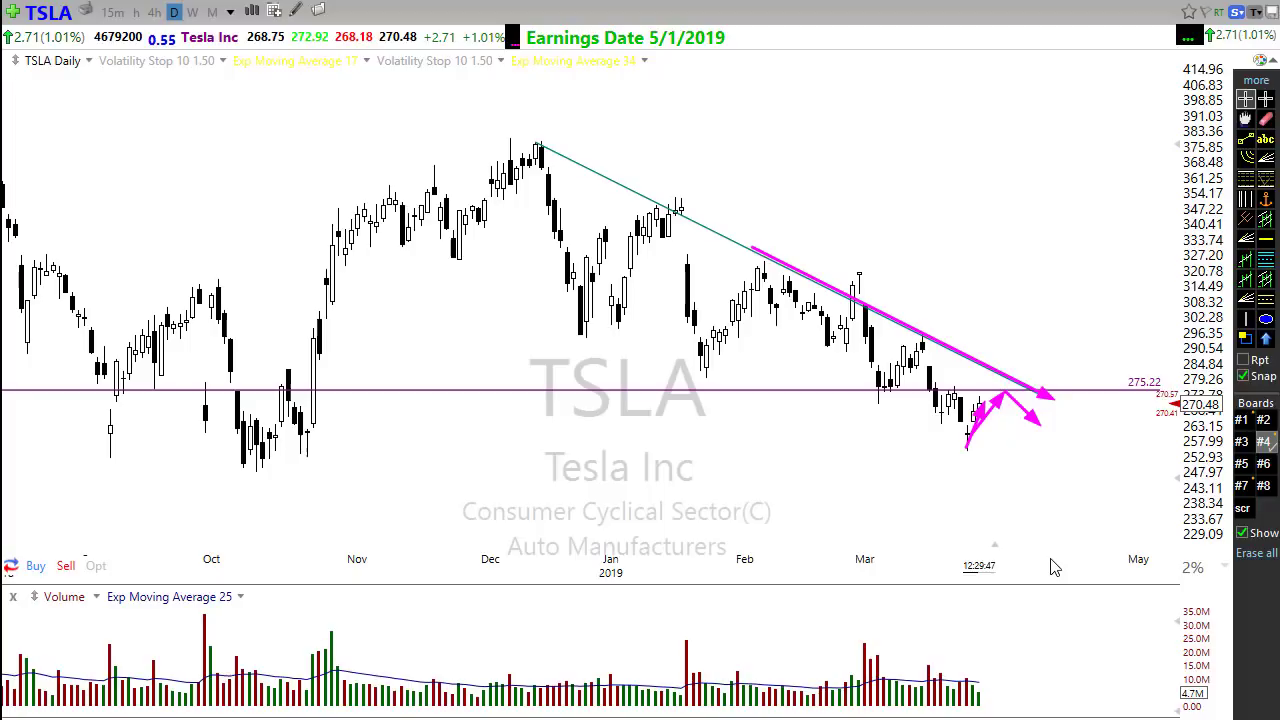
pyautogui.press('Escape')
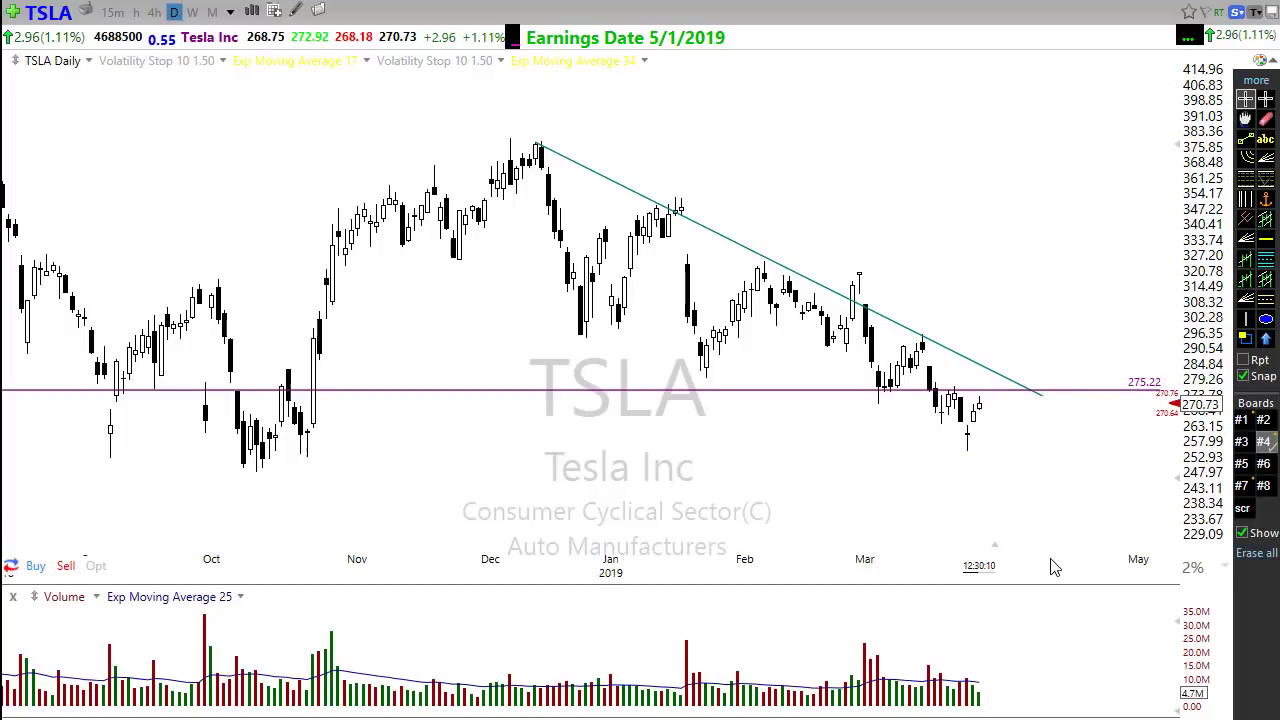
# Step: Place a second horizontal line on the TSLA chart at 250.04, along the October lows, and compare it with price back to late 2017
pyautogui.scroll(-2, 1006, 553)
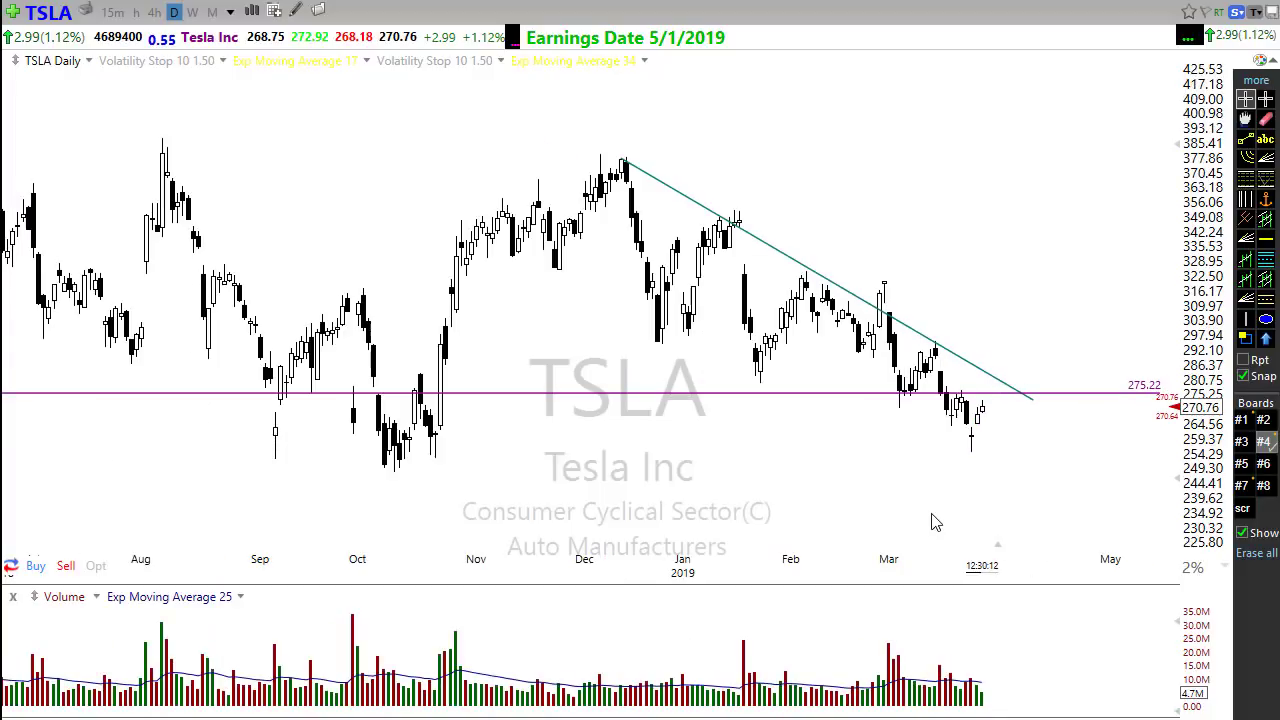
pyautogui.scroll(-1, 930, 530)
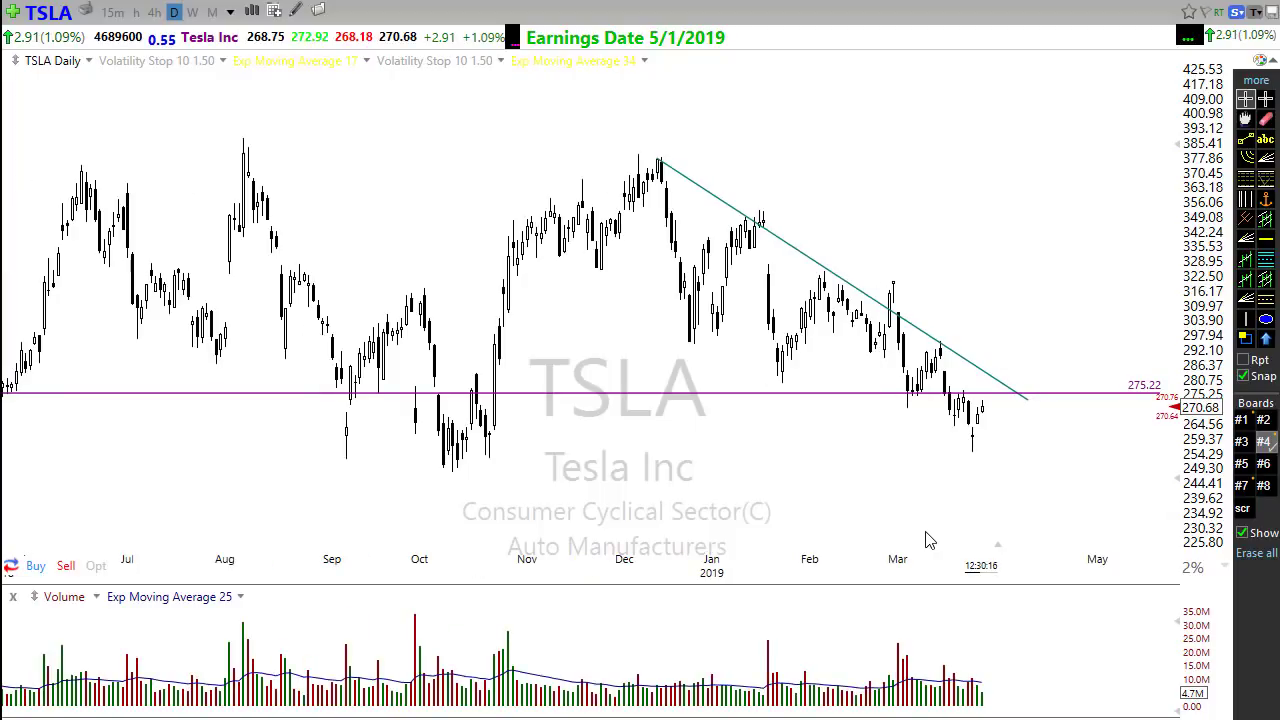
pyautogui.scroll(2, 895, 522)
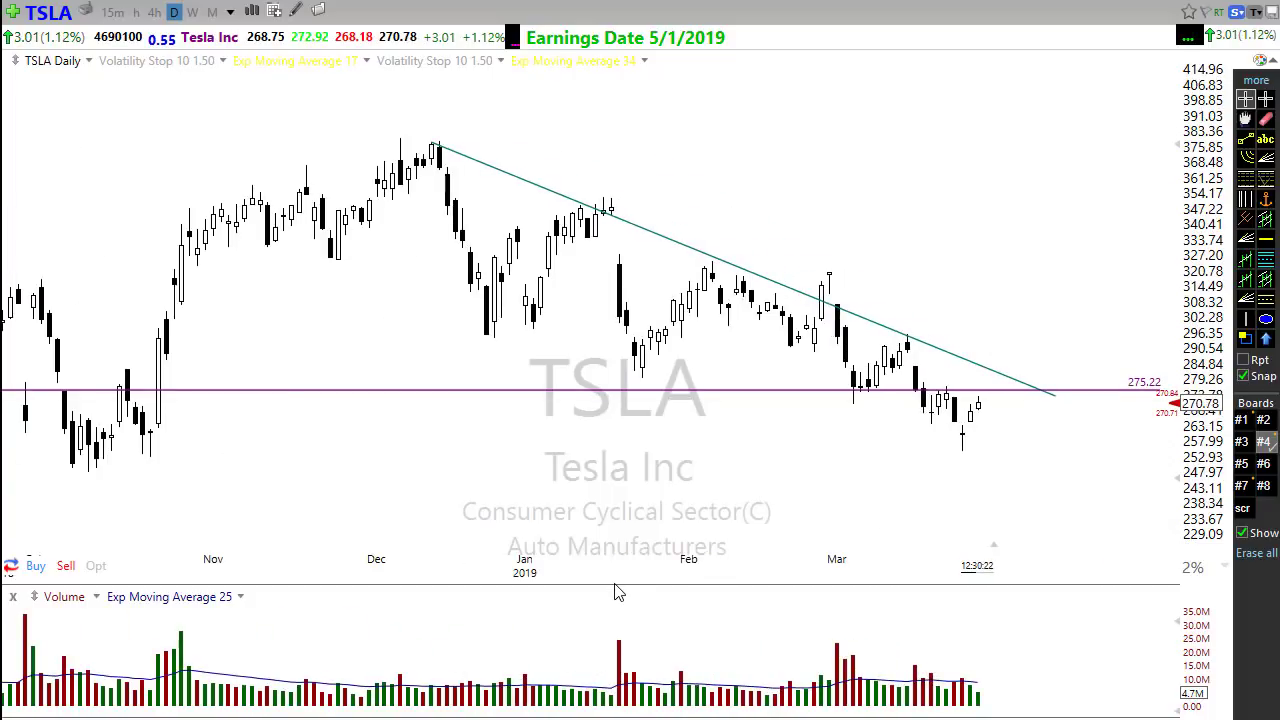
pyautogui.scroll(-2, 608, 571)
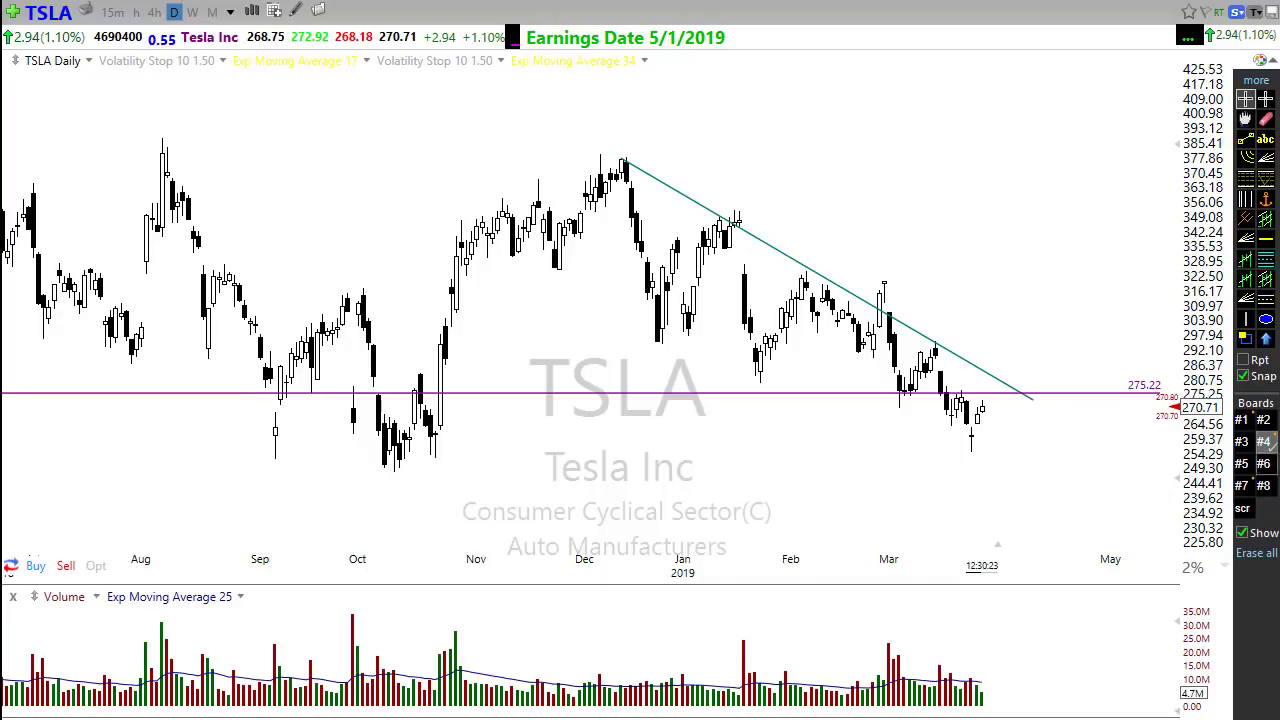
pyautogui.click(1266, 238)
pyautogui.moveTo(663, 485); pyautogui.dragTo(680, 480)
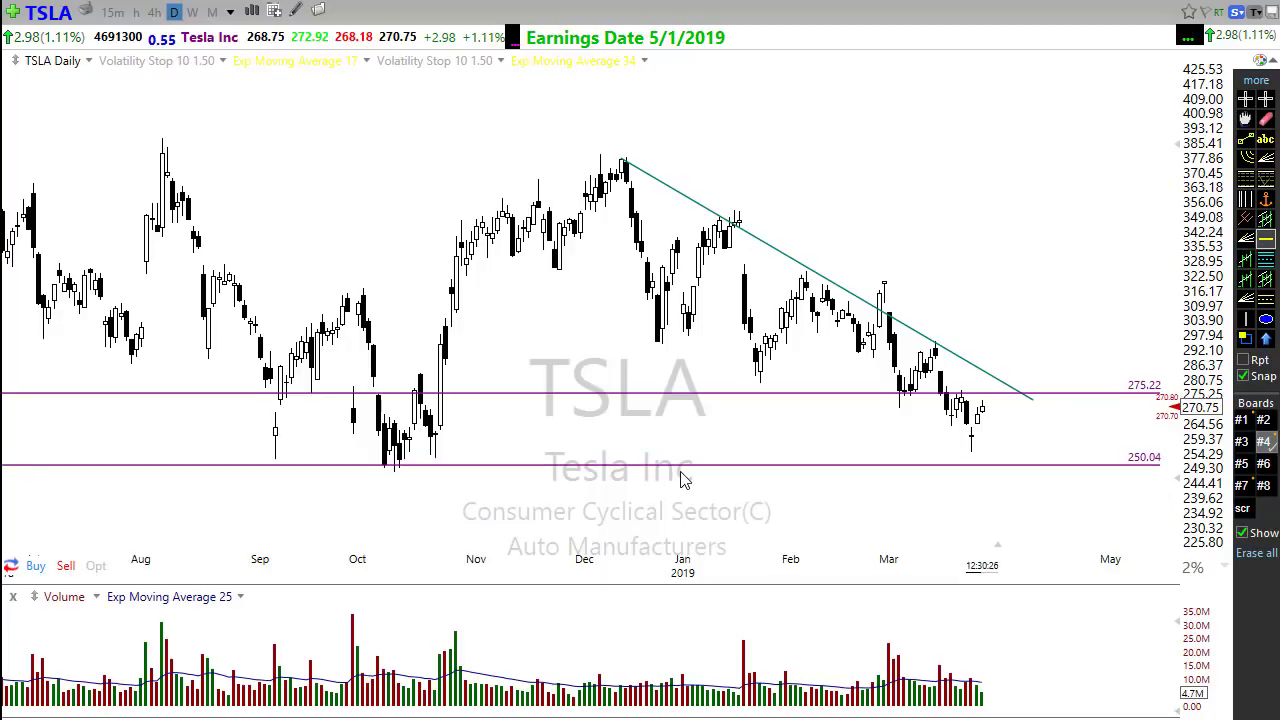
pyautogui.scroll(-1, 780, 552)
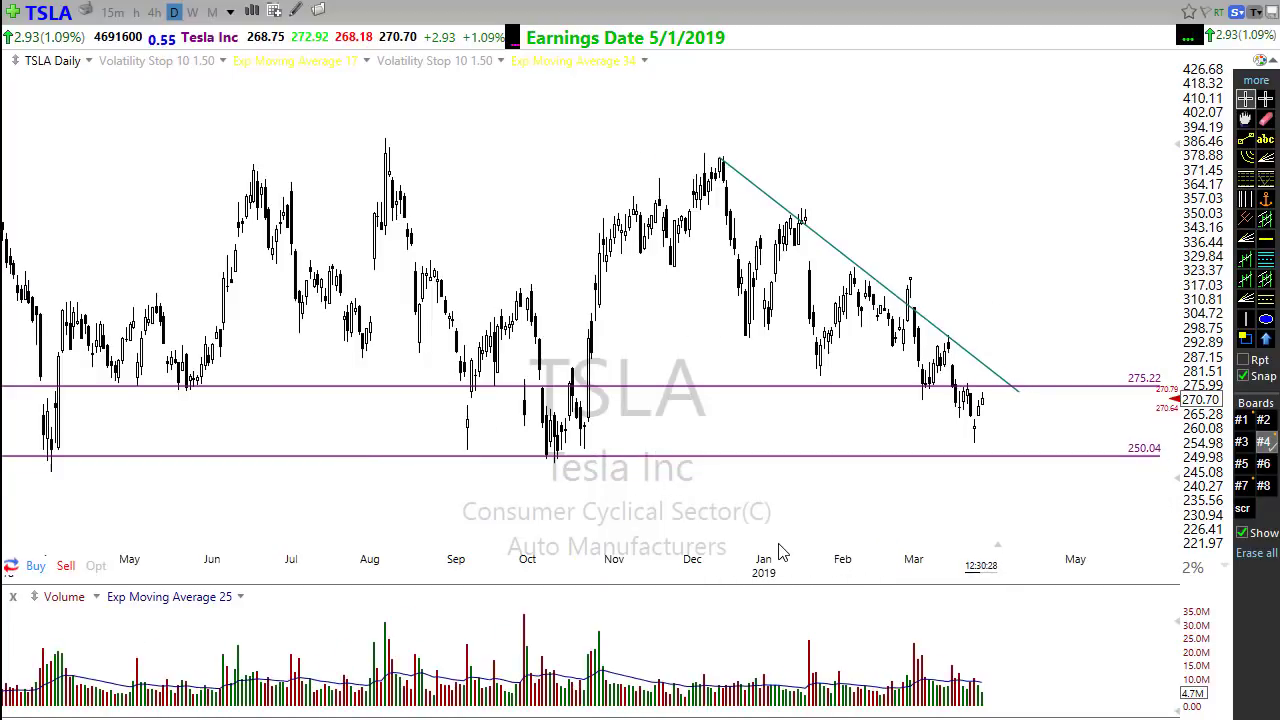
pyautogui.scroll(-3, 788, 540)
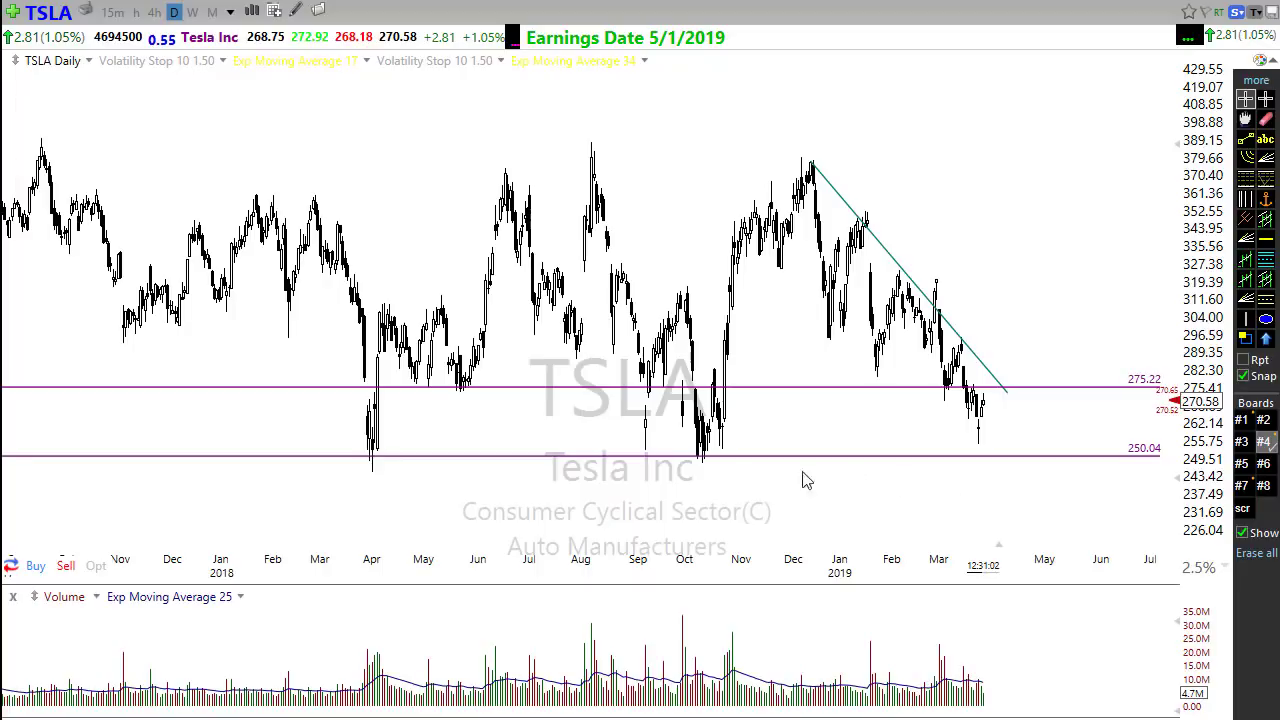
pyautogui.scroll(5, 728, 491)
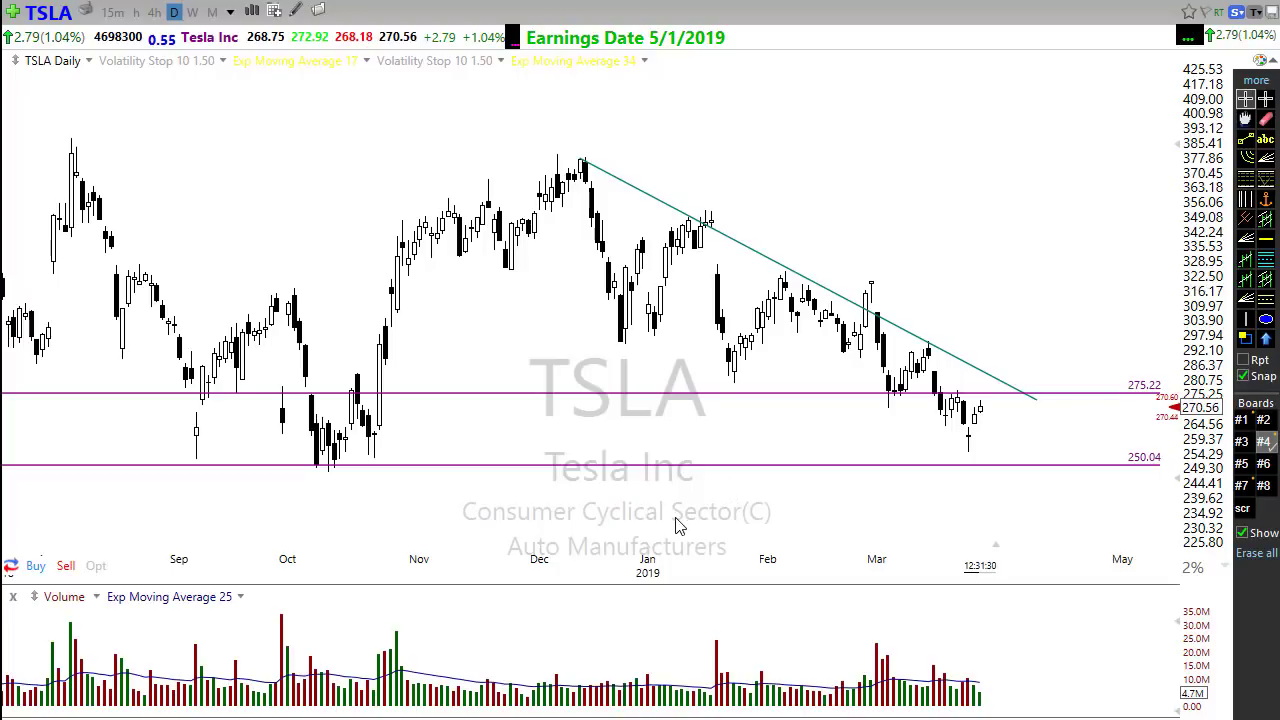
pyautogui.scroll(-1, 622, 500)
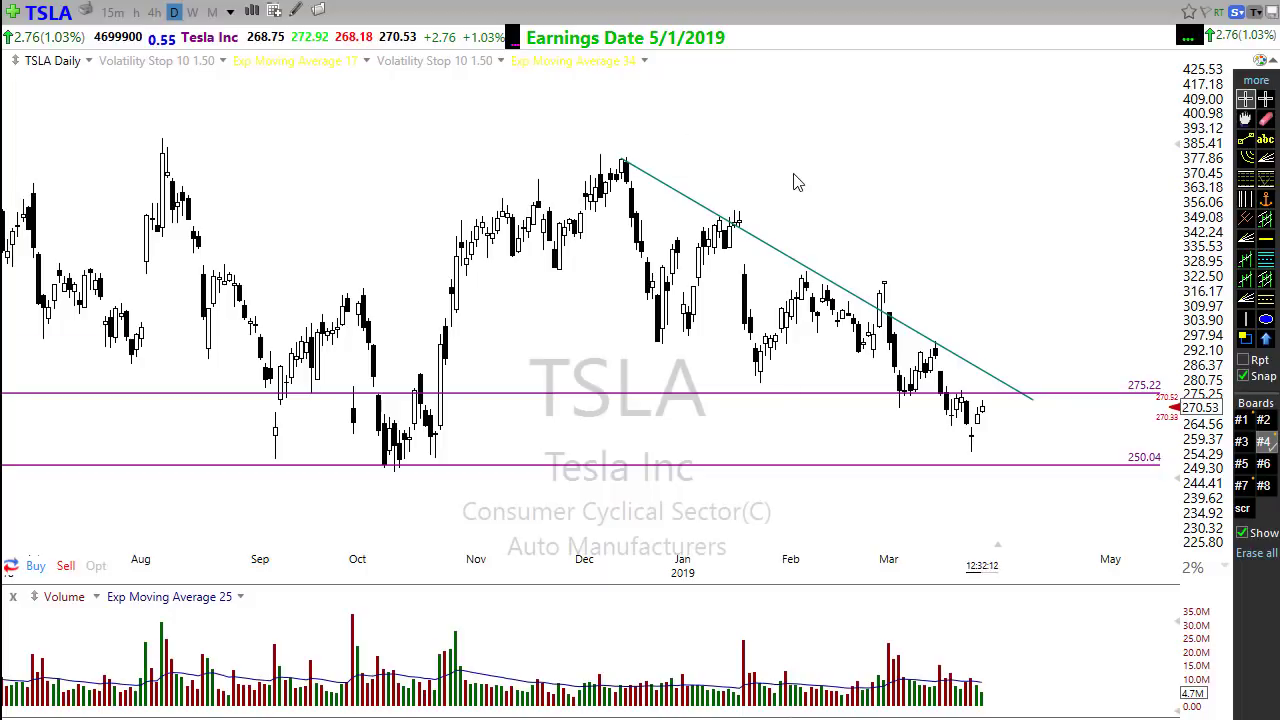
# Step: Switch the chart to CTRP and draw a rising trendline from the late-December low through the late-February low, extended beyond the latest candle
pyautogui.write('ctrp')
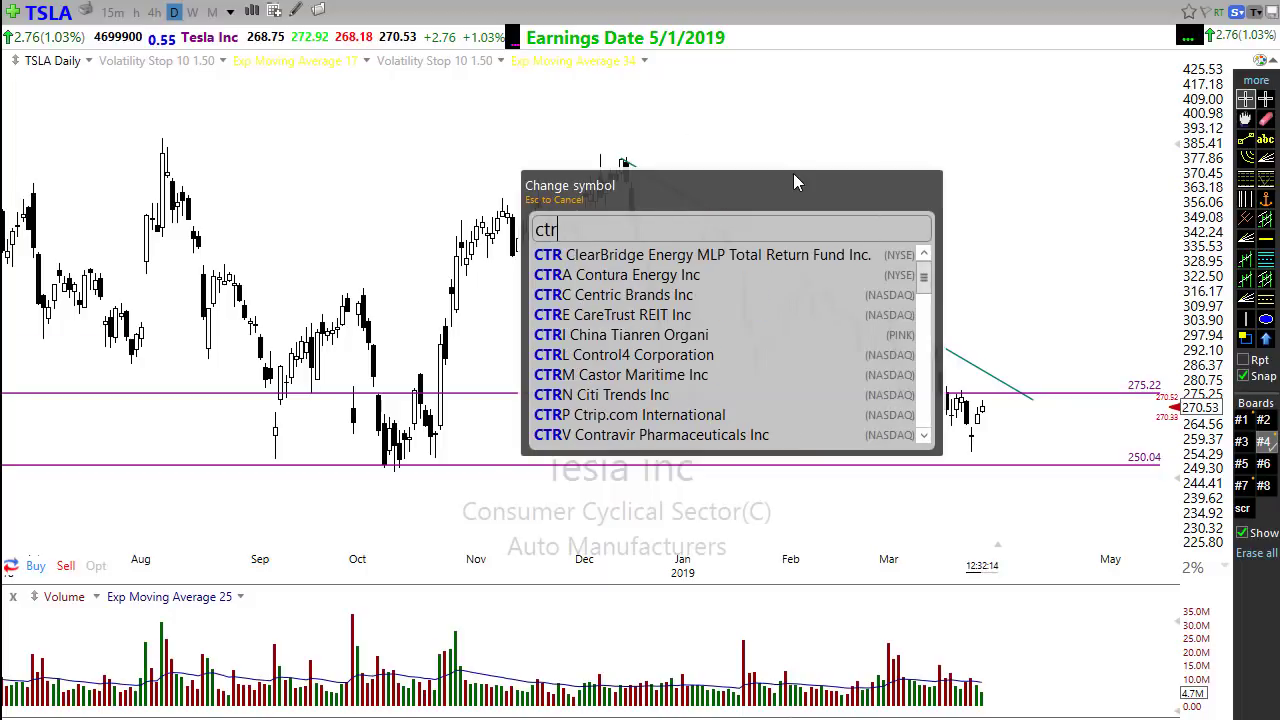
pyautogui.press('Return')
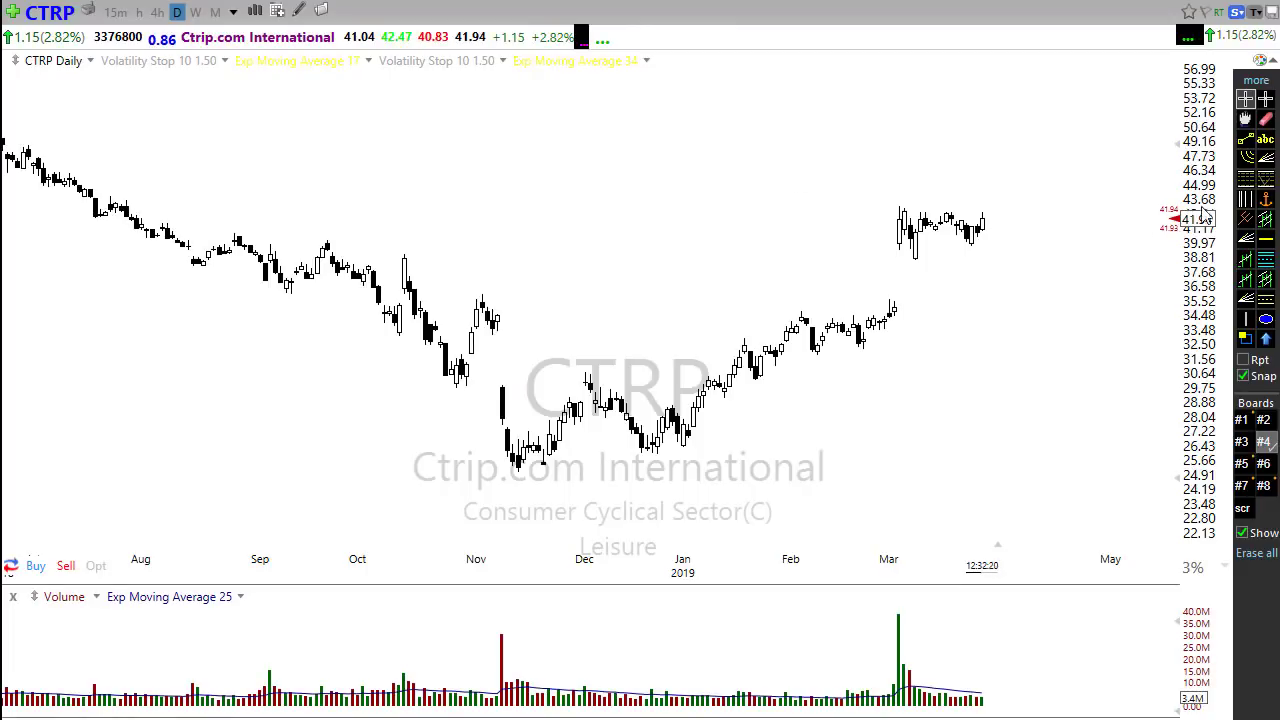
pyautogui.click(1248, 141)
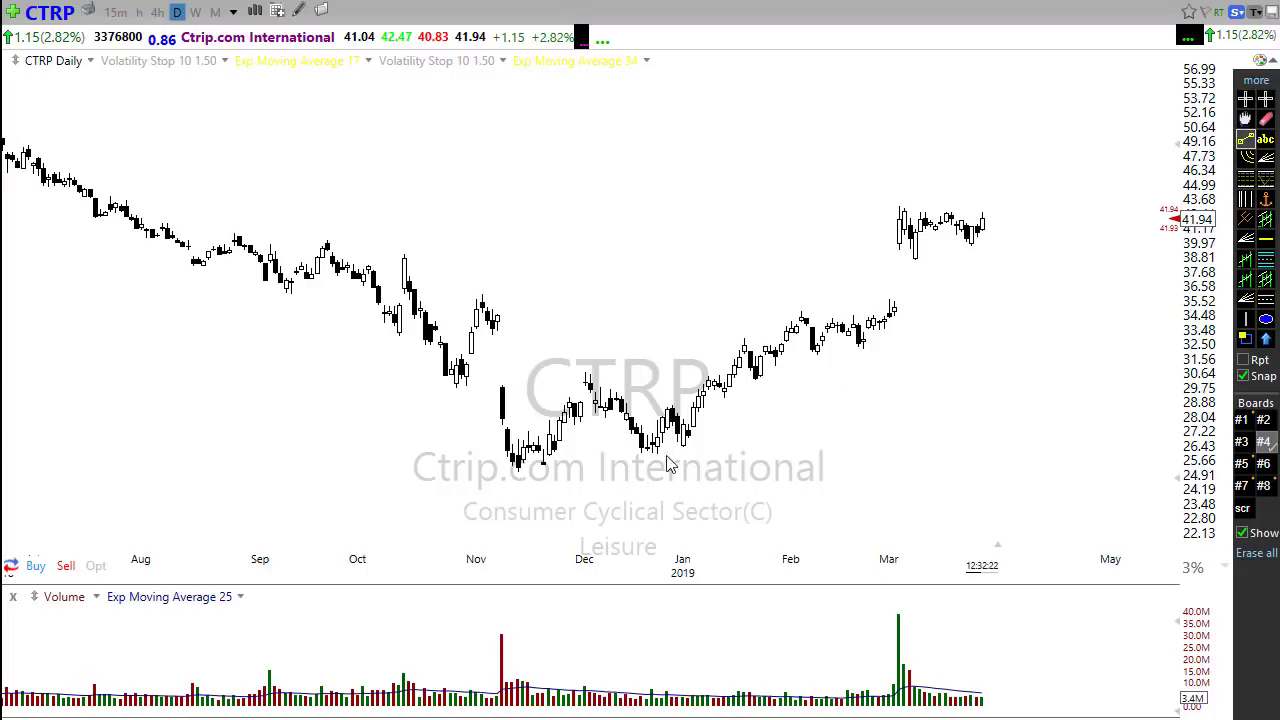
pyautogui.moveTo(652, 466)
pyautogui.mouseDown()
pyautogui.moveTo(1083, 263)
pyautogui.moveTo(1141, 198)
pyautogui.mouseUp()
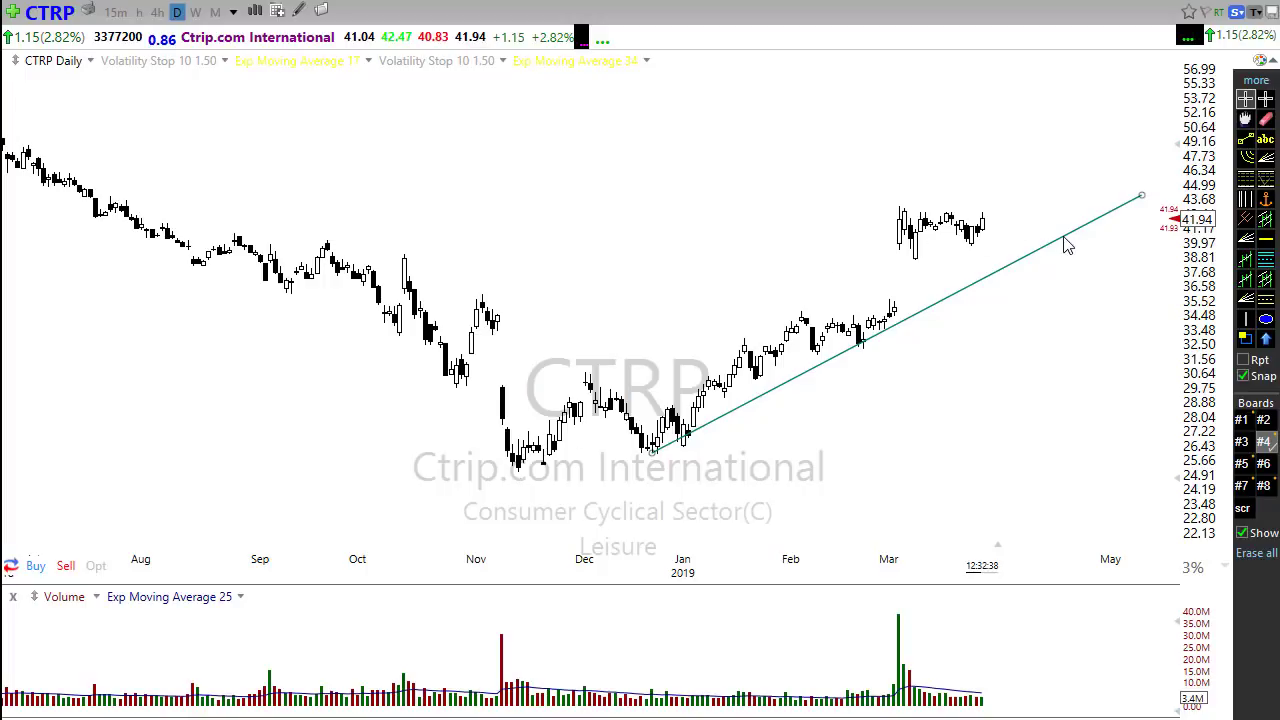
# Step: Temporarily mark with arrows CTRP's sideways move in February and its March consolidation extended towards the trendline, and clear them
pyautogui.moveTo(1067, 244)
pyautogui.moveTo(785, 336); pyautogui.dragTo(878, 338)
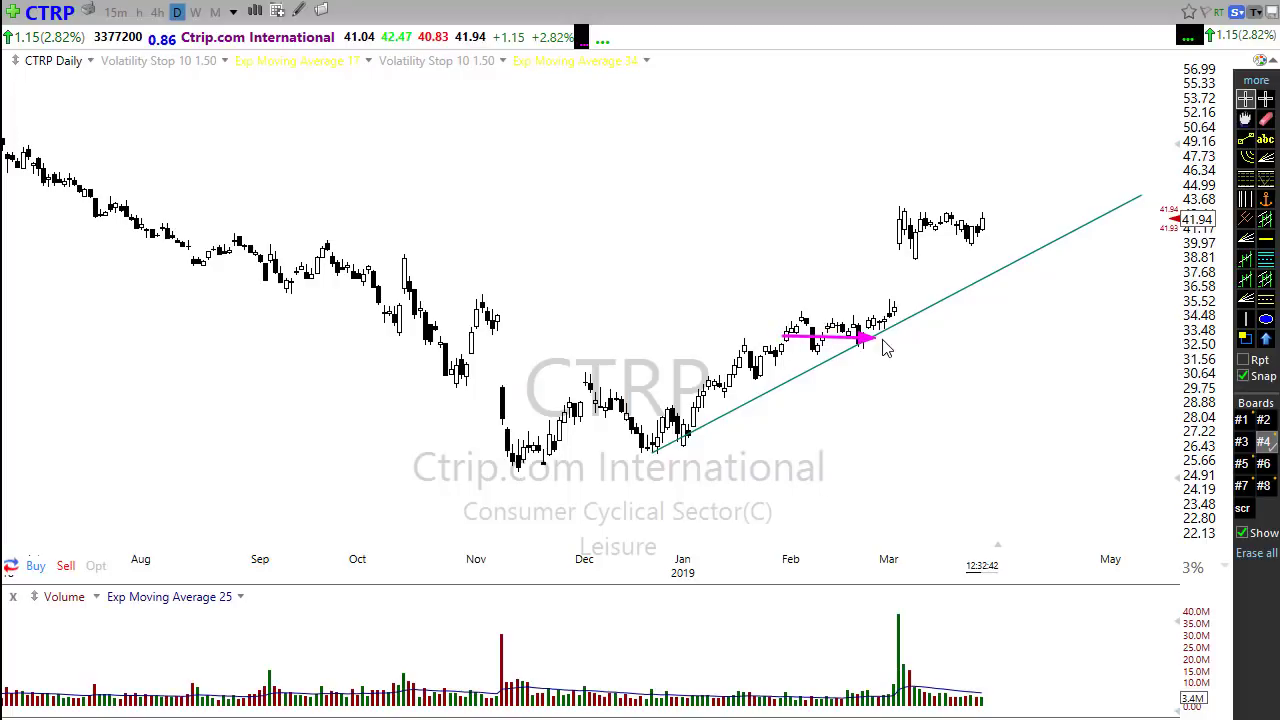
pyautogui.moveTo(897, 222); pyautogui.dragTo(1065, 232)
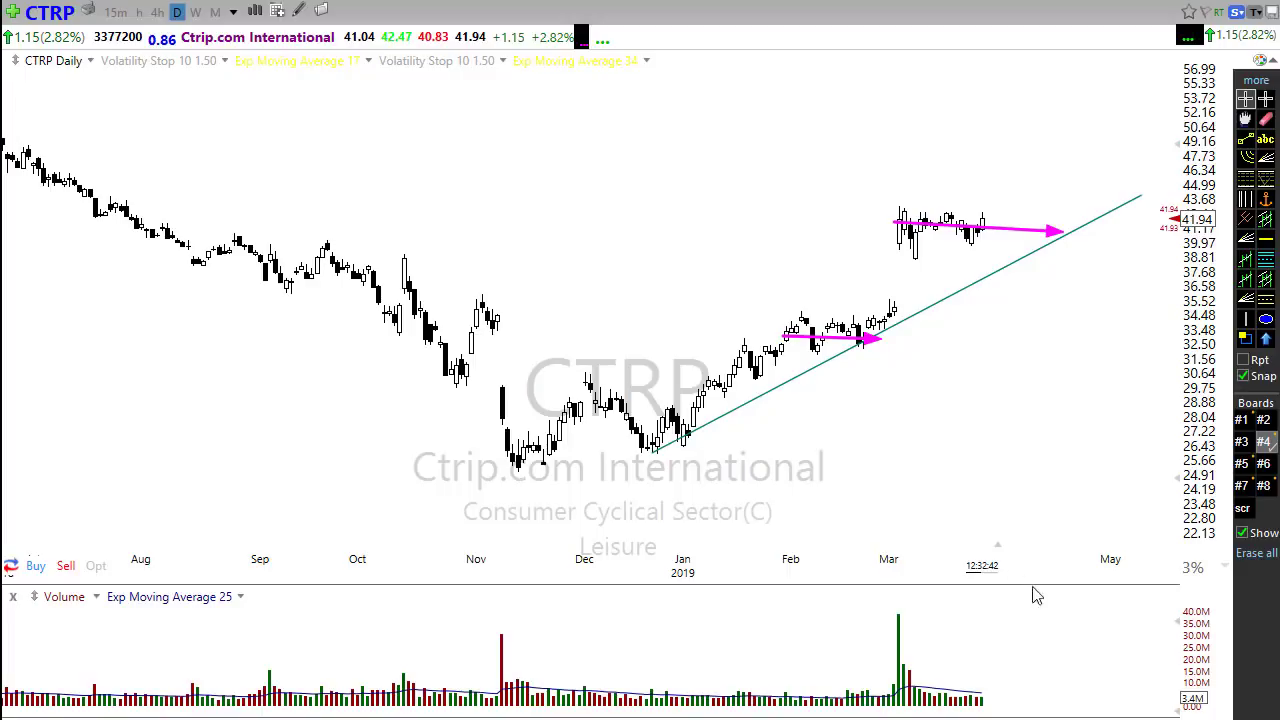
pyautogui.press('Delete')
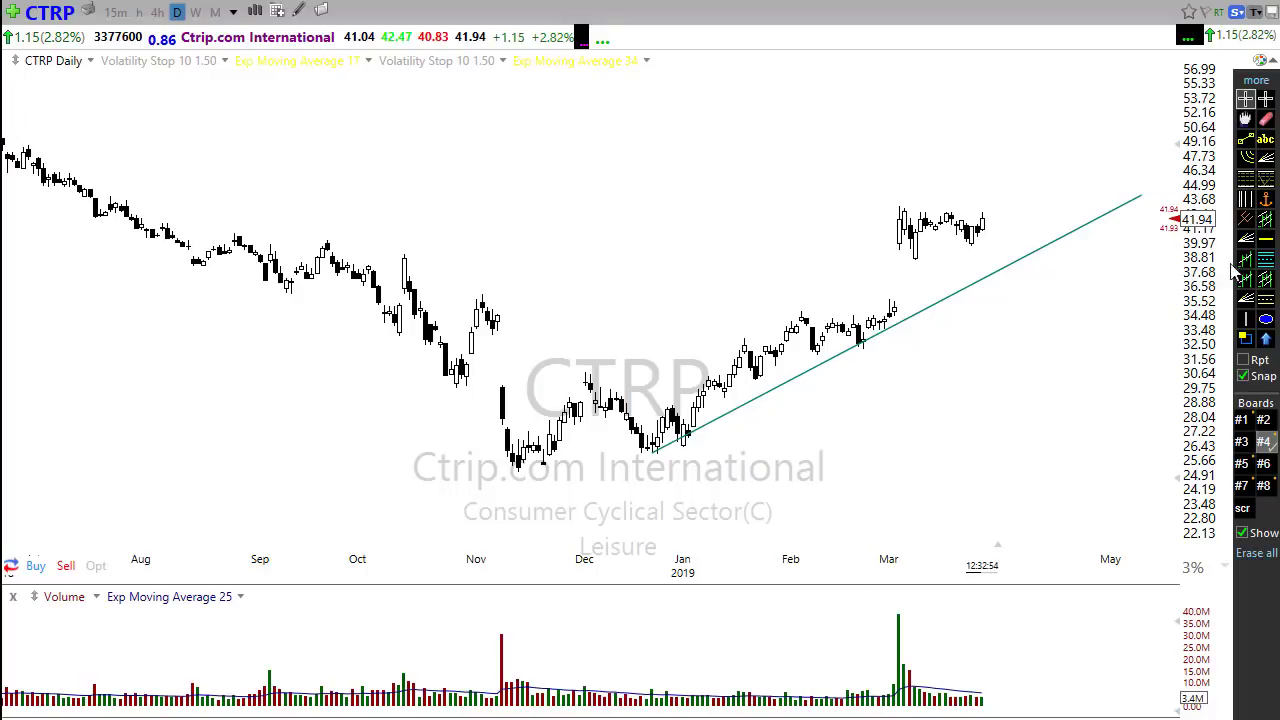
# Step: Place a horizontal line on the CTRP chart at 42.84, near the early-March high, and compare it with price history back to 2015
pyautogui.click(1265, 239)
pyautogui.click(1020, 209)
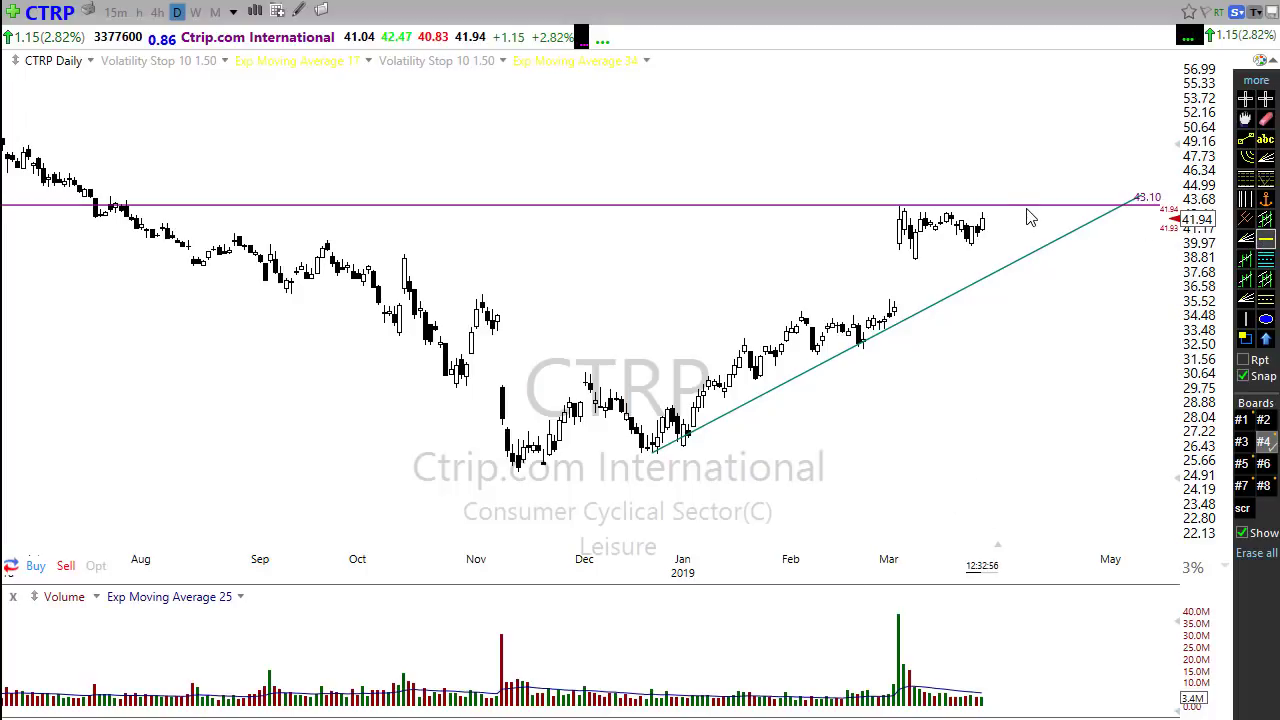
pyautogui.scroll(-5, 630, 580)
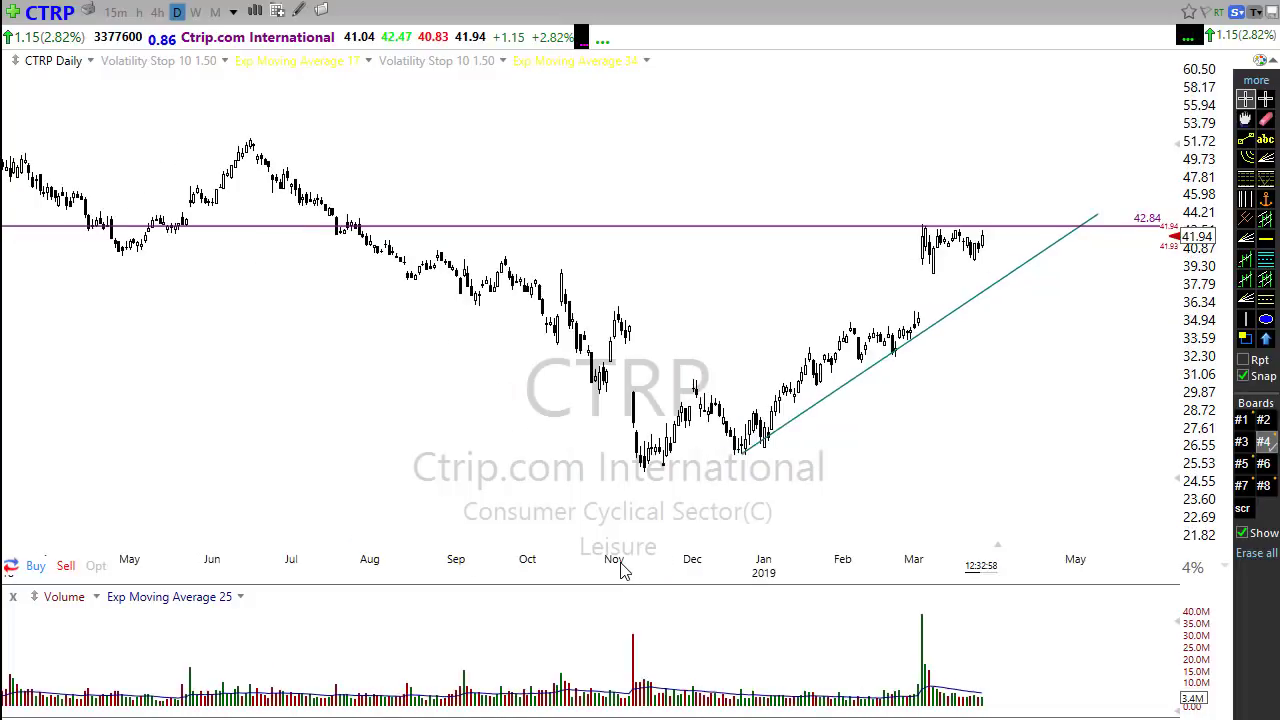
pyautogui.scroll(-2, 621, 570)
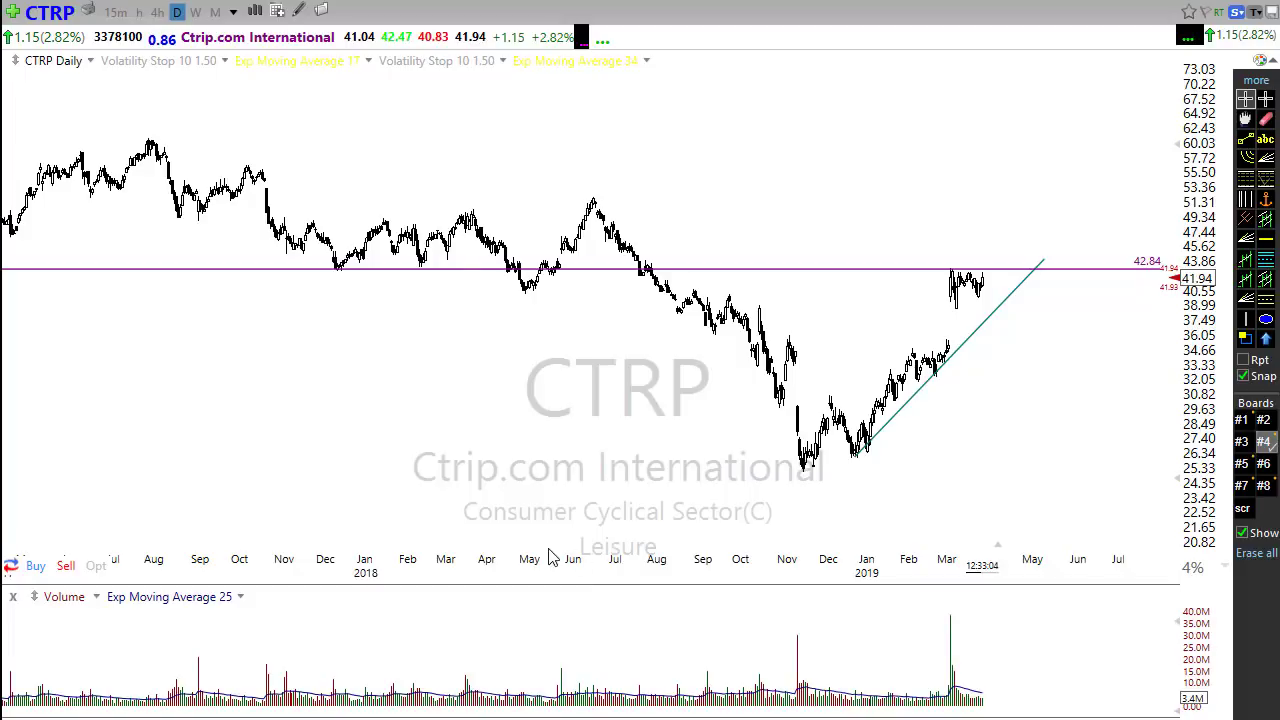
pyautogui.scroll(-3, 508, 497)
pyautogui.scroll(-4, 508, 497)
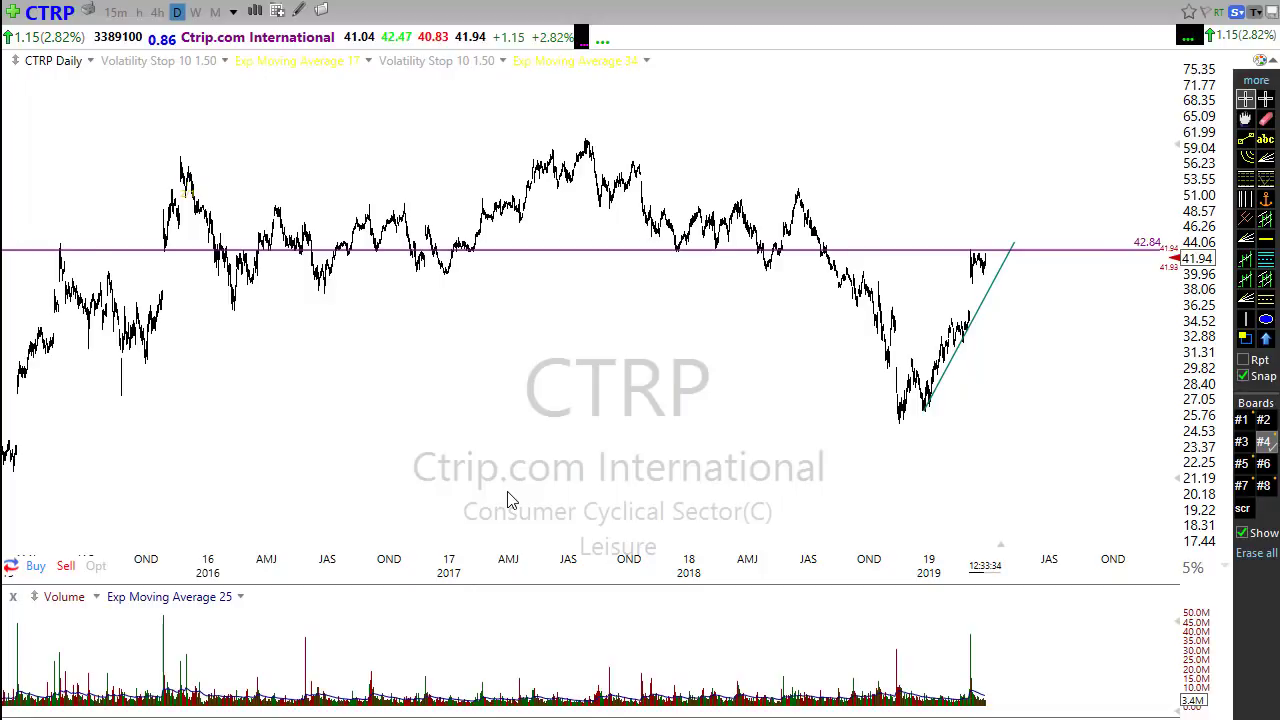
# Step: Place a horizontal line on the CTRP chart at 39.77, near the lows of the March consolidation
pyautogui.scroll(6, 817, 451)
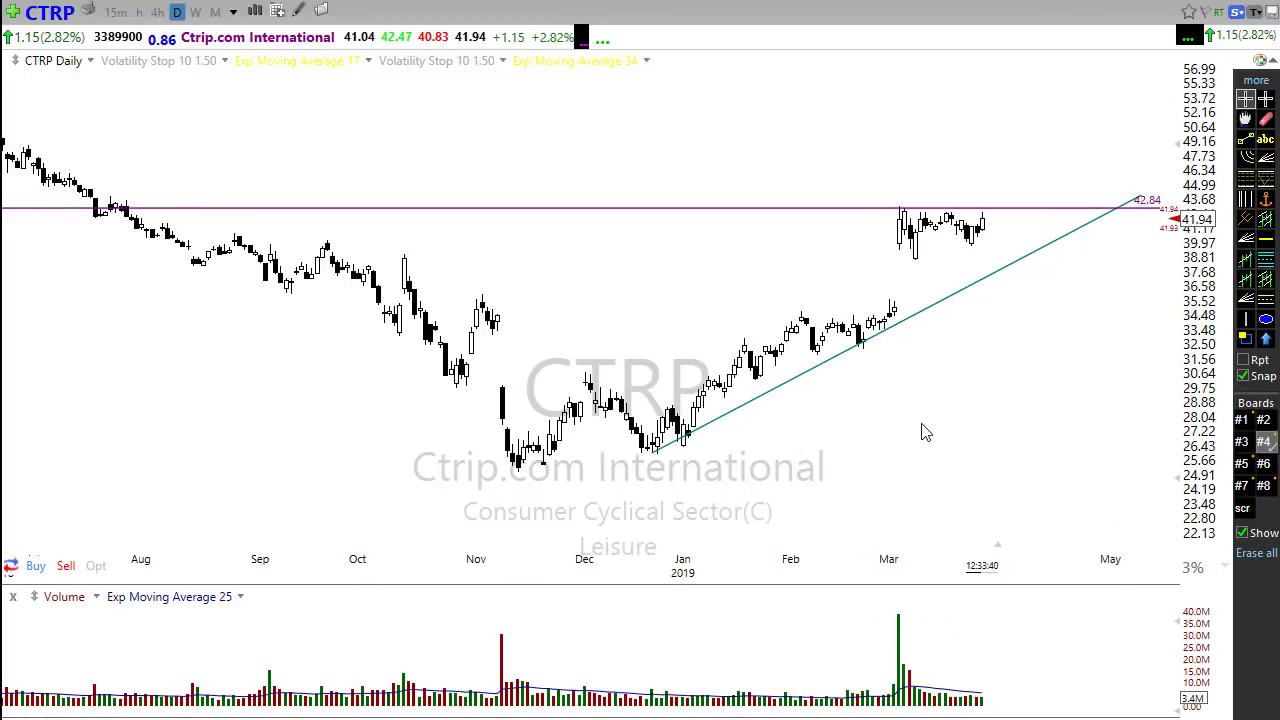
pyautogui.click(1266, 239)
pyautogui.moveTo(998, 270); pyautogui.dragTo(1008, 257)
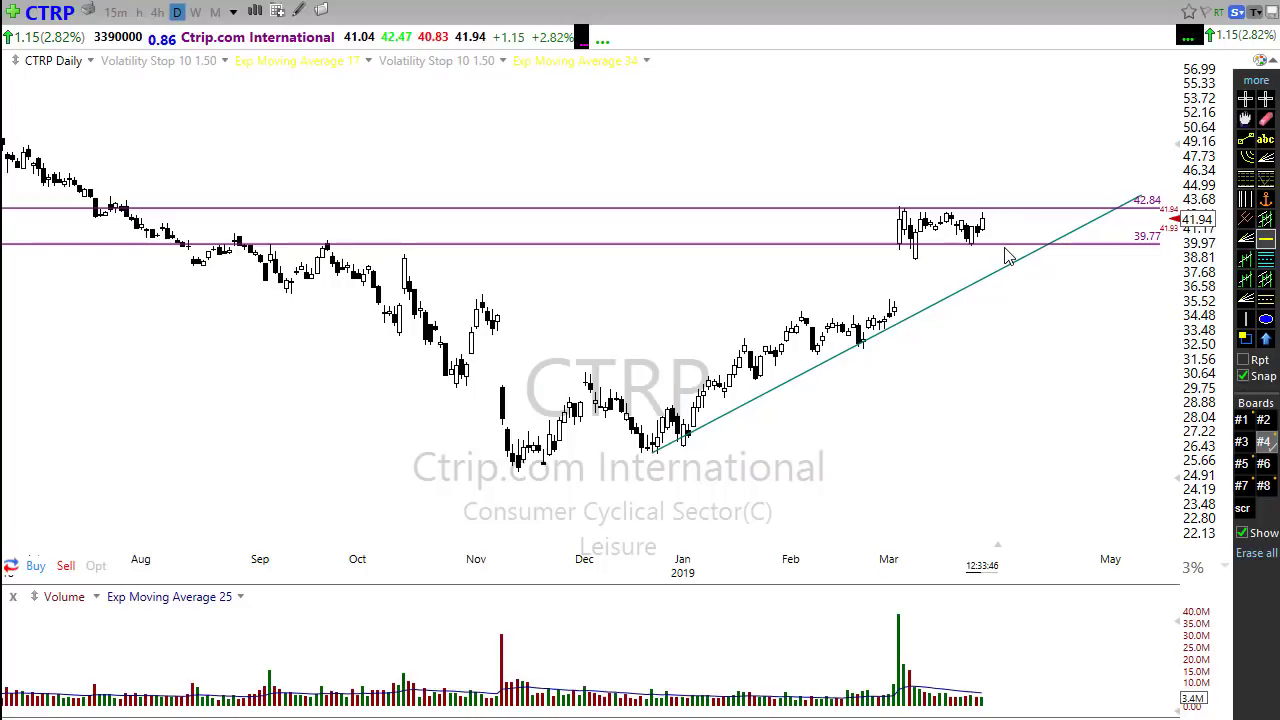
# Step: Temporarily mark with arrows CTRP's spring 2018 low and August–September highs near the 39.77 line, and compare that level with price back to 2015
pyautogui.scroll(-2, 1008, 257)
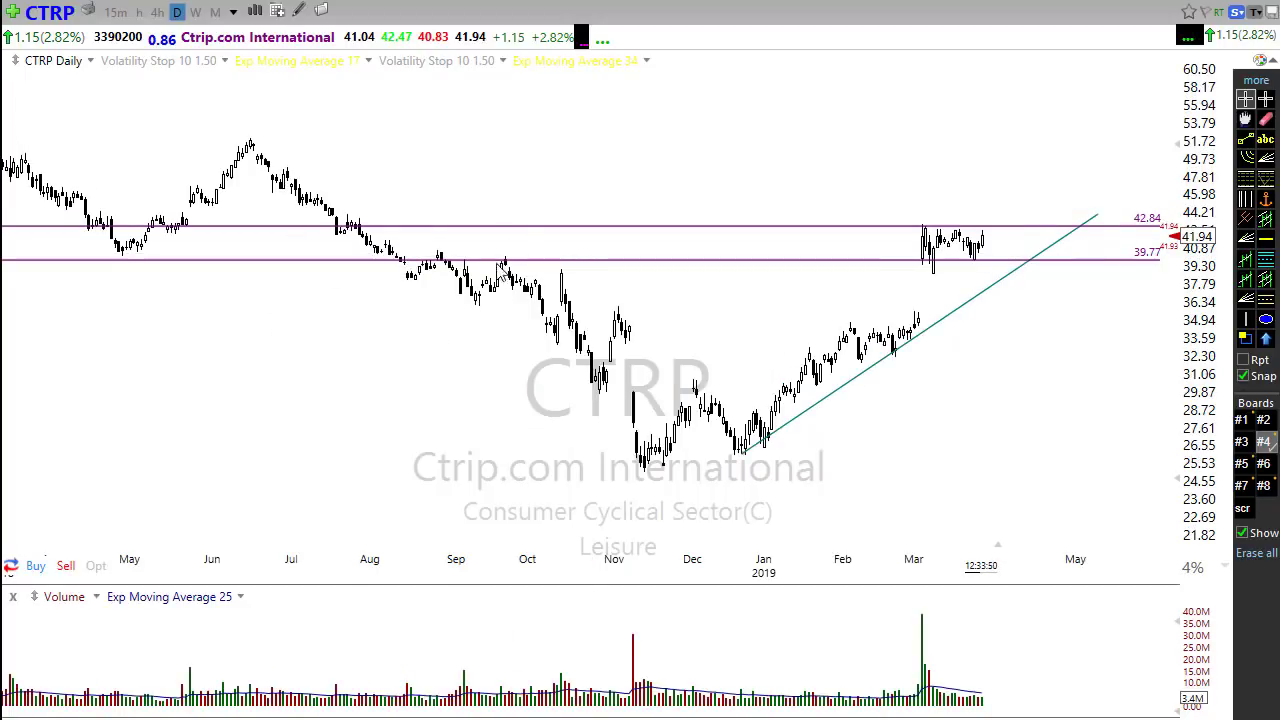
pyautogui.click(500, 262)
pyautogui.click(447, 255)
pyautogui.click(121, 257)
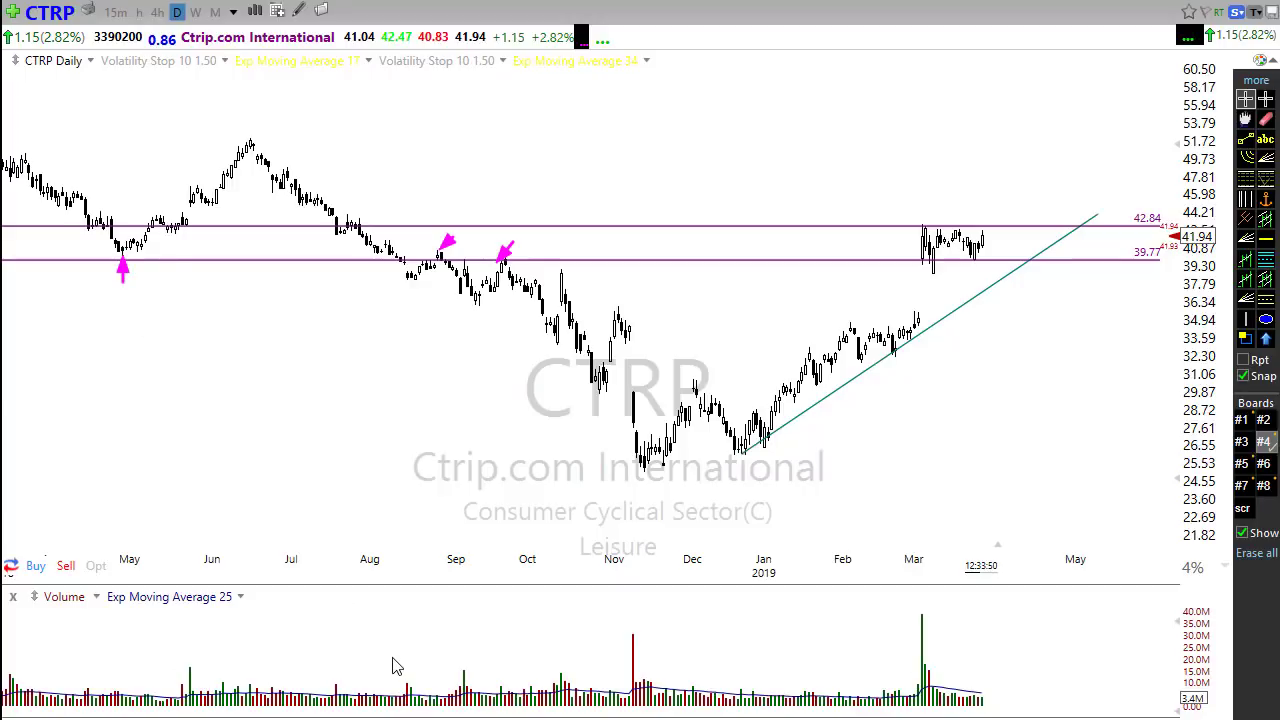
pyautogui.scroll(-5, 468, 562)
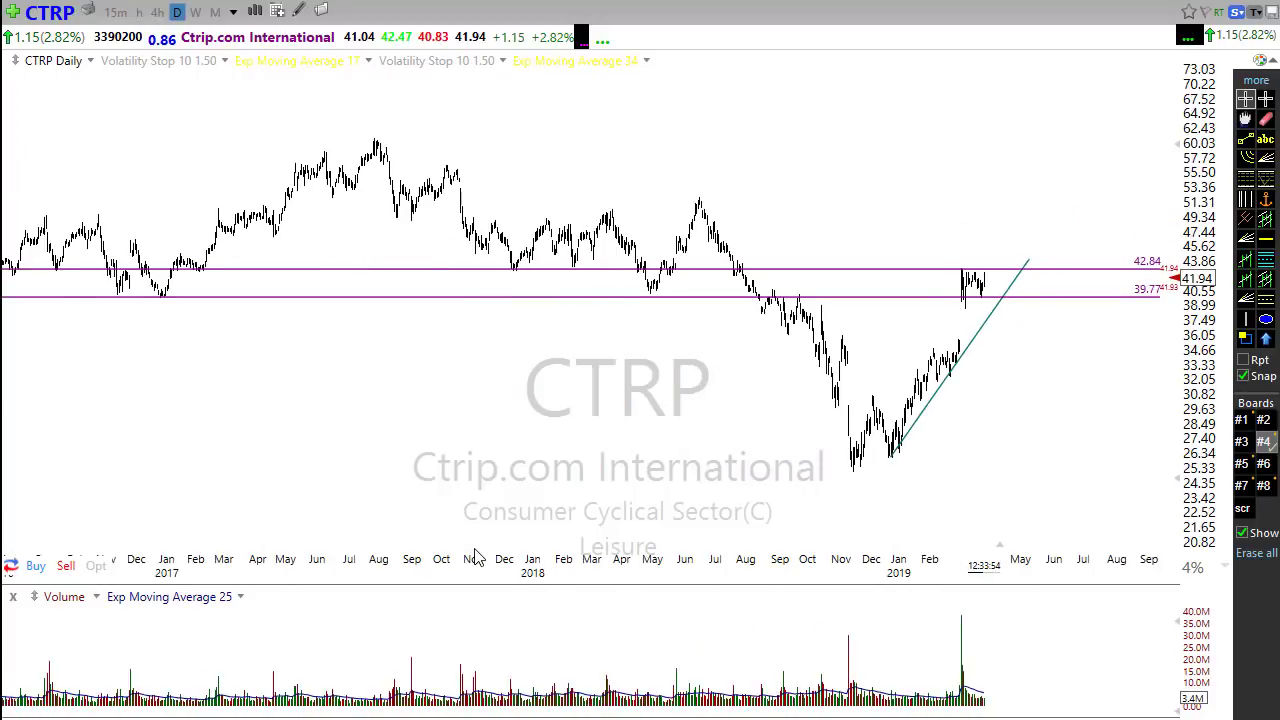
pyautogui.scroll(-3, 520, 483)
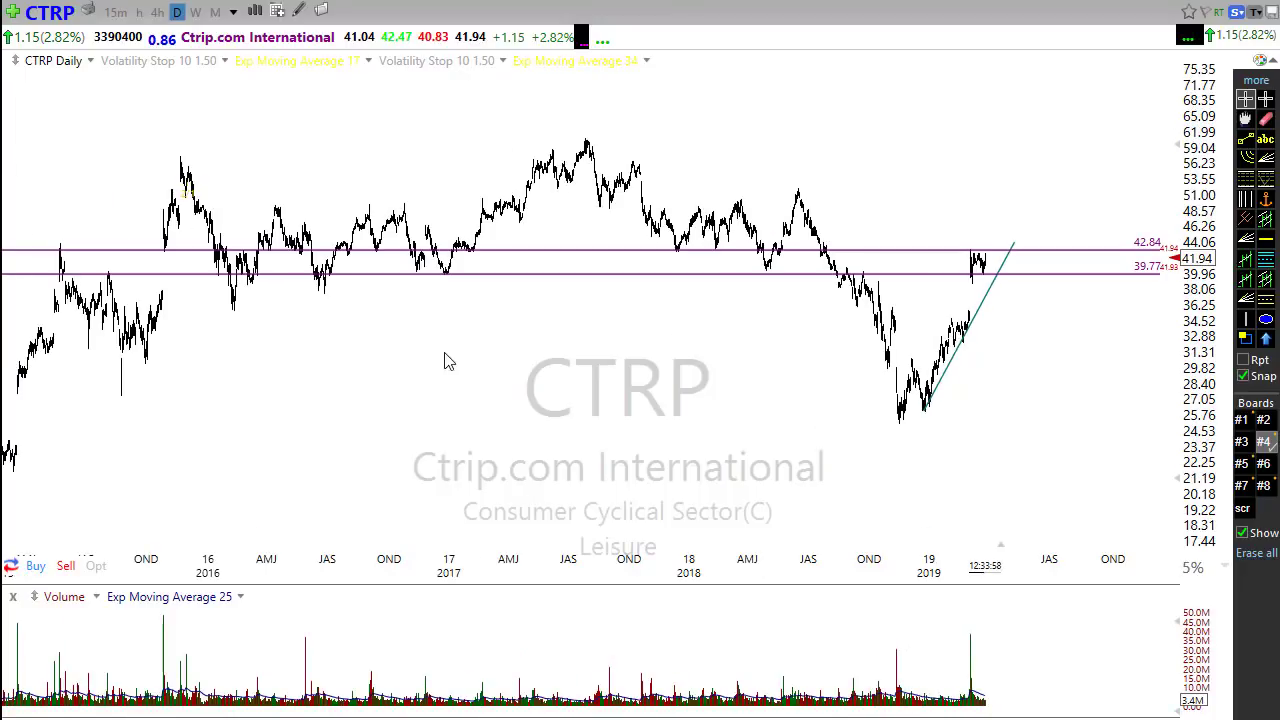
pyautogui.click(449, 308)
pyautogui.click(420, 282)
# Step: Sketch temporary arrows from CTRP's latest candles showing a breakout above 42.84, a pullback to that line and a renewed rise
pyautogui.scroll(3, 729, 400)
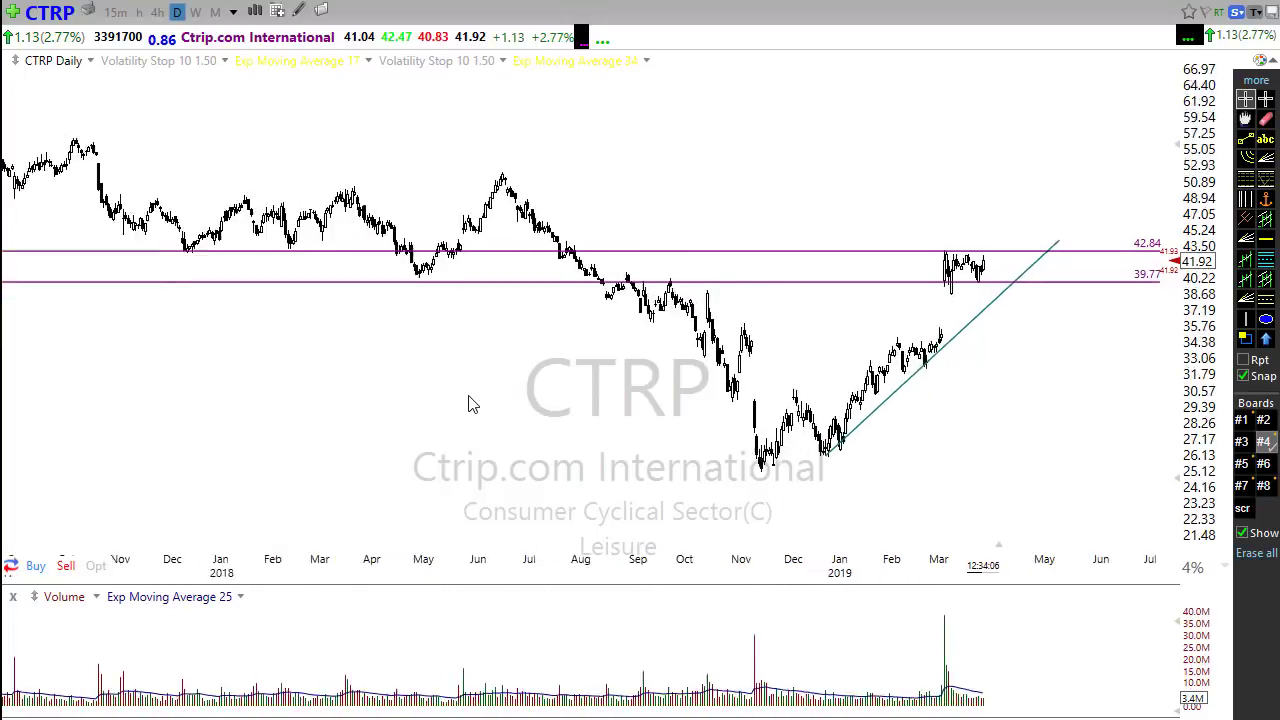
pyautogui.scroll(2, 490, 415)
pyautogui.scroll(2, 858, 475)
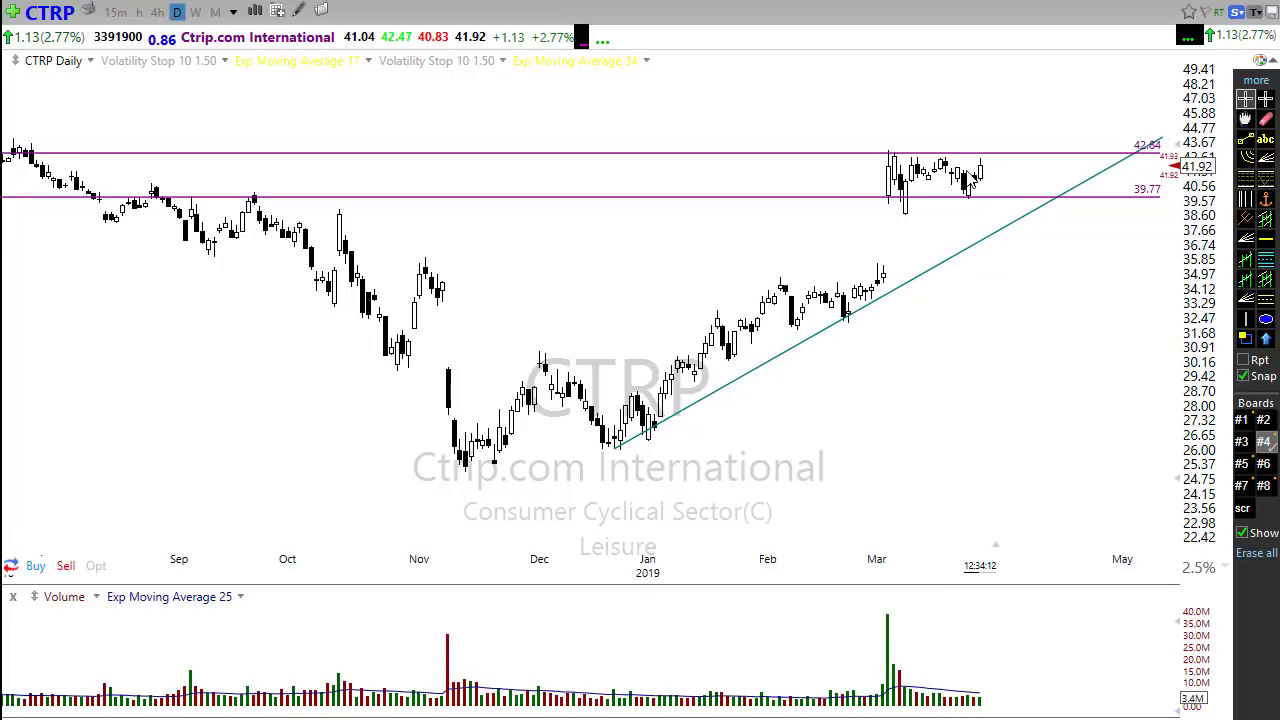
pyautogui.moveTo(977, 167)
pyautogui.mouseDown()
pyautogui.moveTo(1063, 170)
pyautogui.moveTo(1081, 143)
pyautogui.mouseUp()
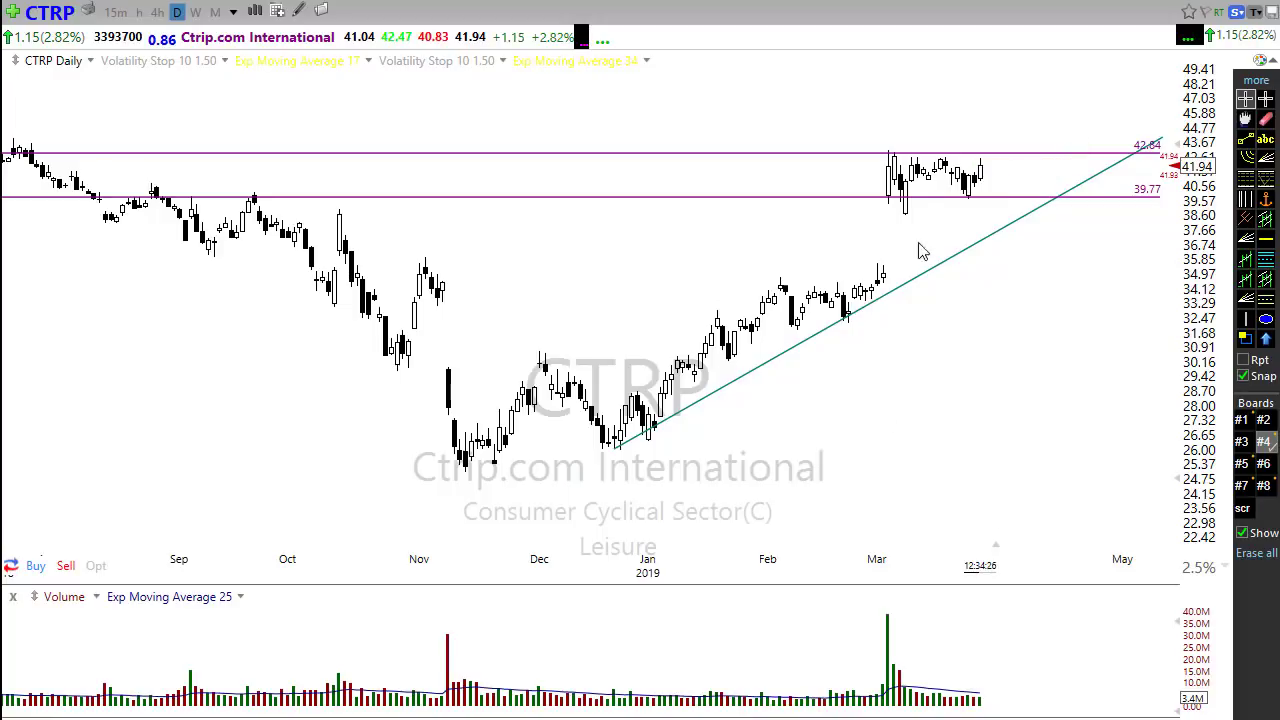
pyautogui.moveTo(977, 185)
pyautogui.mouseDown()
pyautogui.moveTo(1055, 128)
pyautogui.moveTo(1098, 152)
pyautogui.moveTo(1118, 127)
pyautogui.mouseUp()
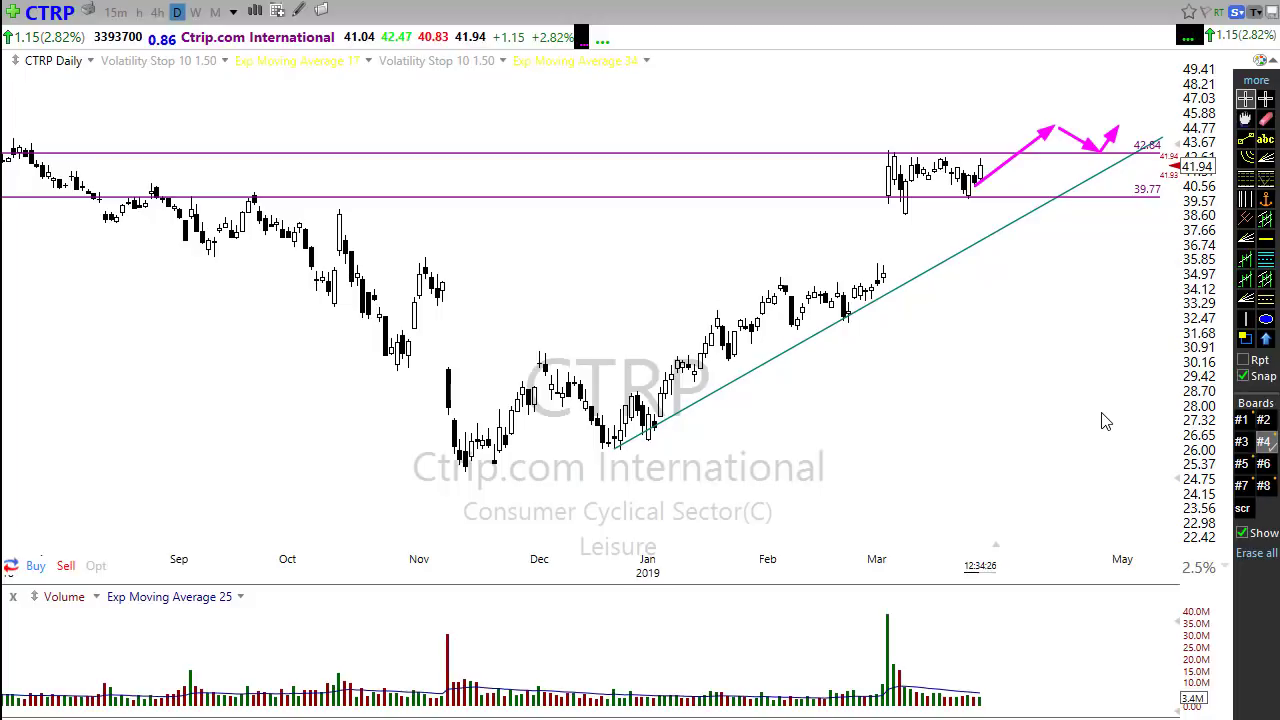
# Step: Examine how CTRP's price history back to 2014 and its March 2019 candles relate to the 42.84 and 39.77 lines
pyautogui.scroll(-3, 1094, 420)
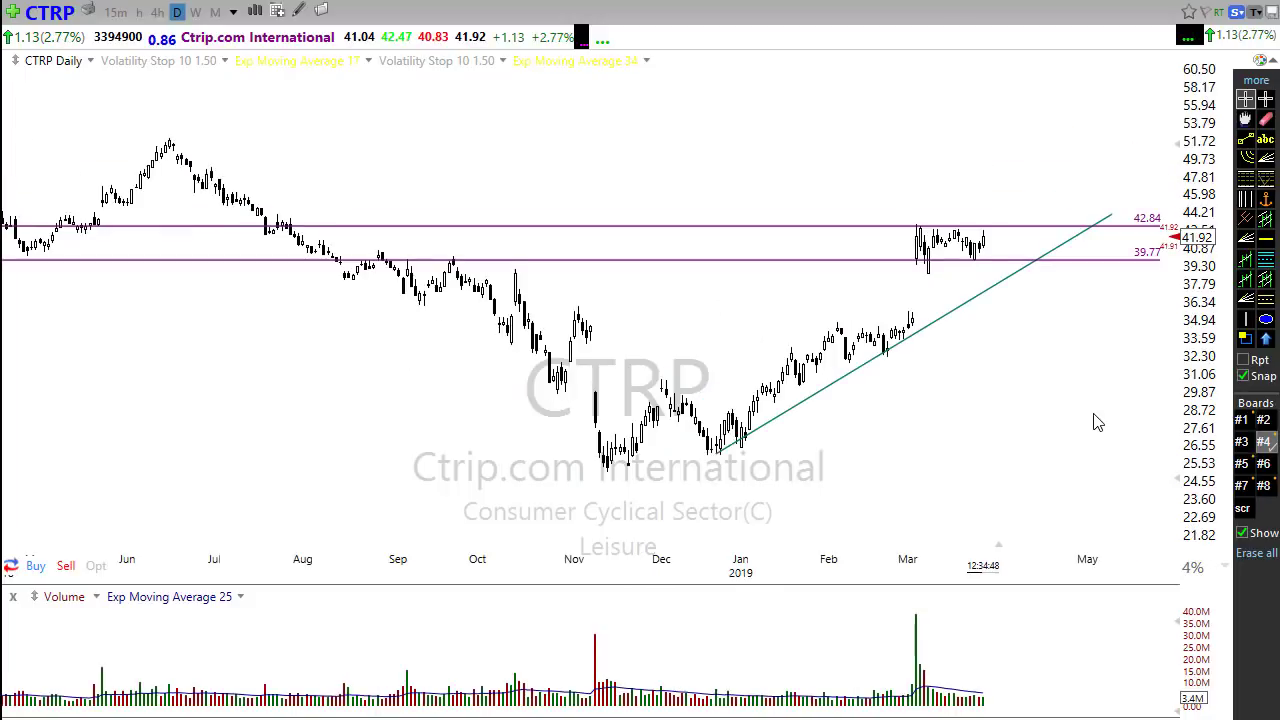
pyautogui.scroll(-3, 1094, 420)
pyautogui.scroll(-1, 414, 397)
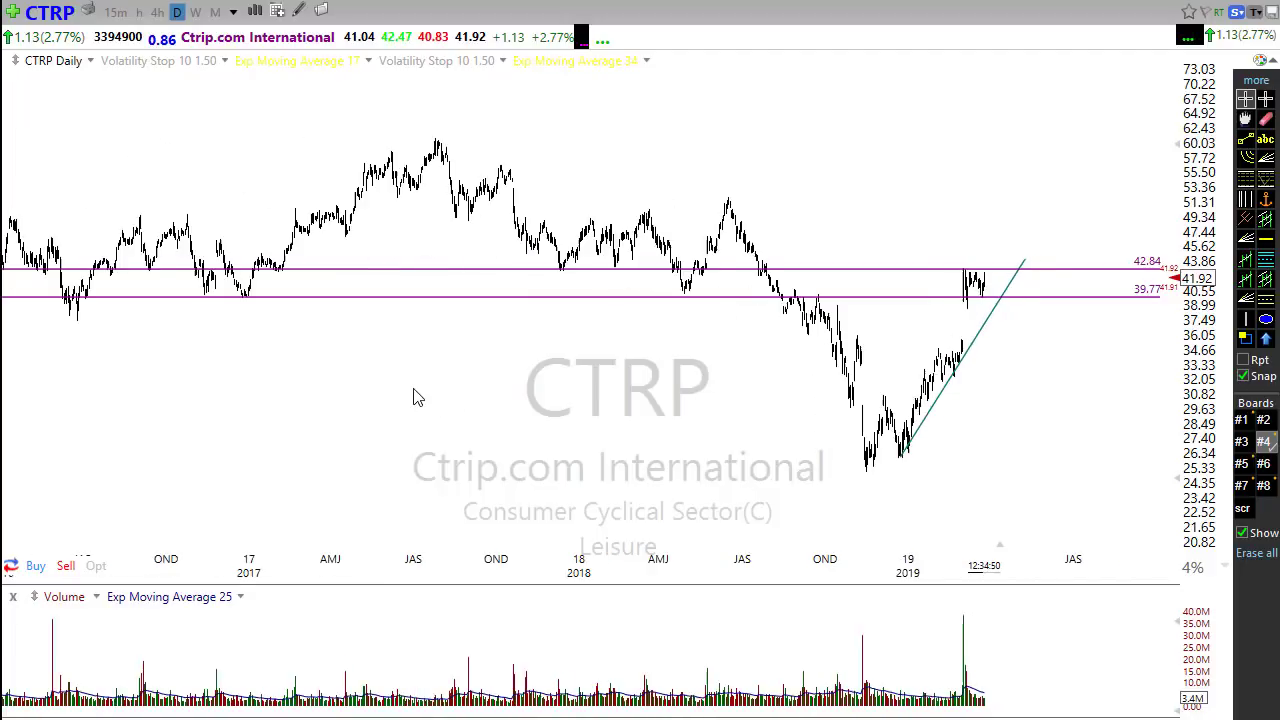
pyautogui.scroll(-2, 140, 341)
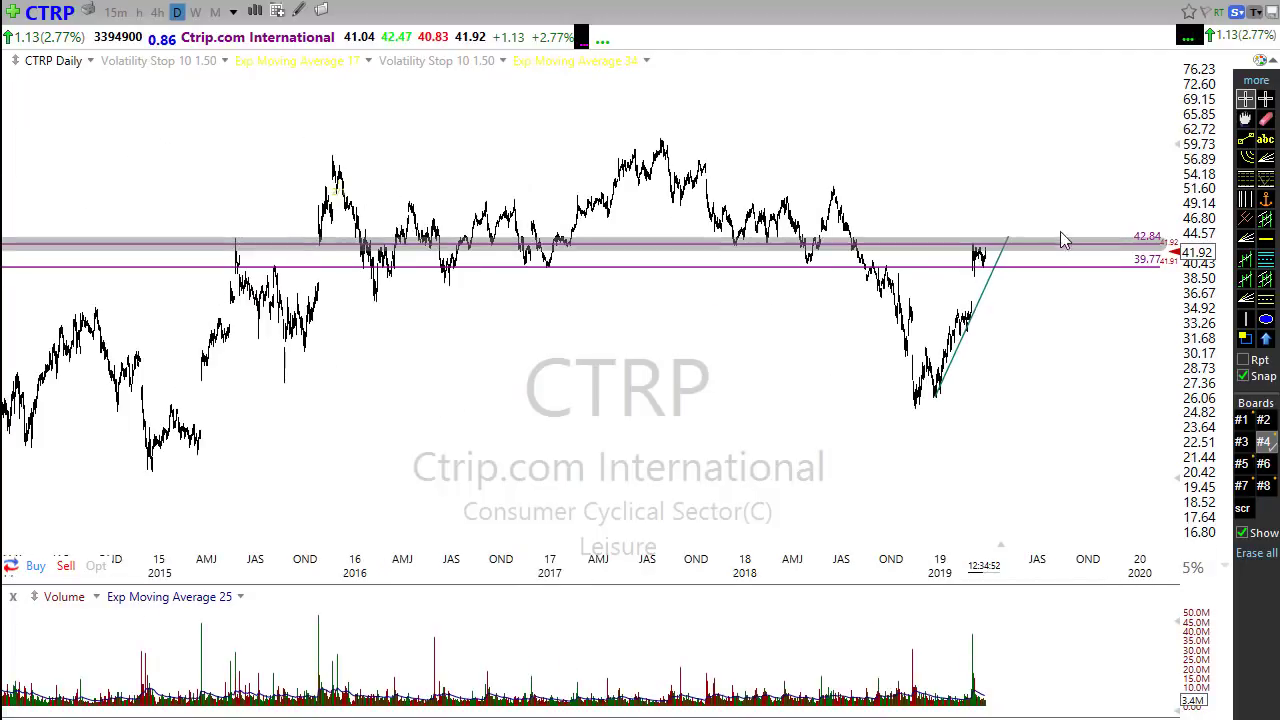
pyautogui.moveTo(1017, 278)
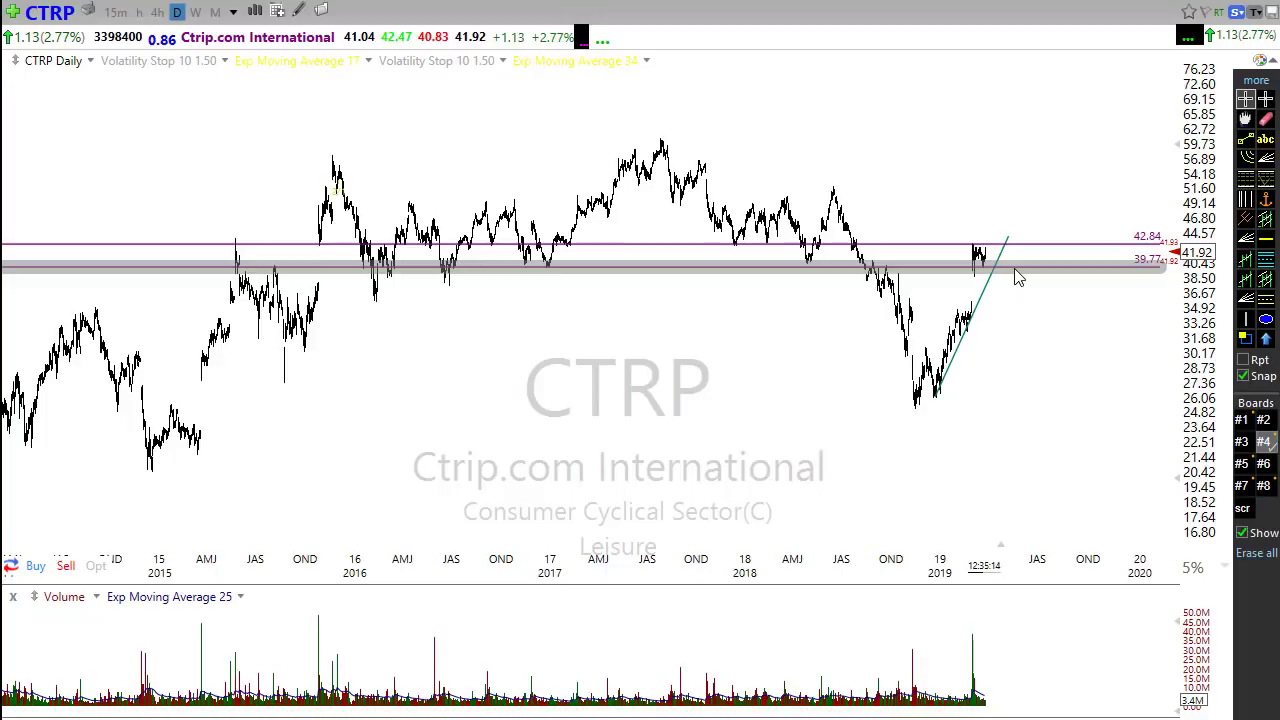
pyautogui.scroll(10, 720, 450)
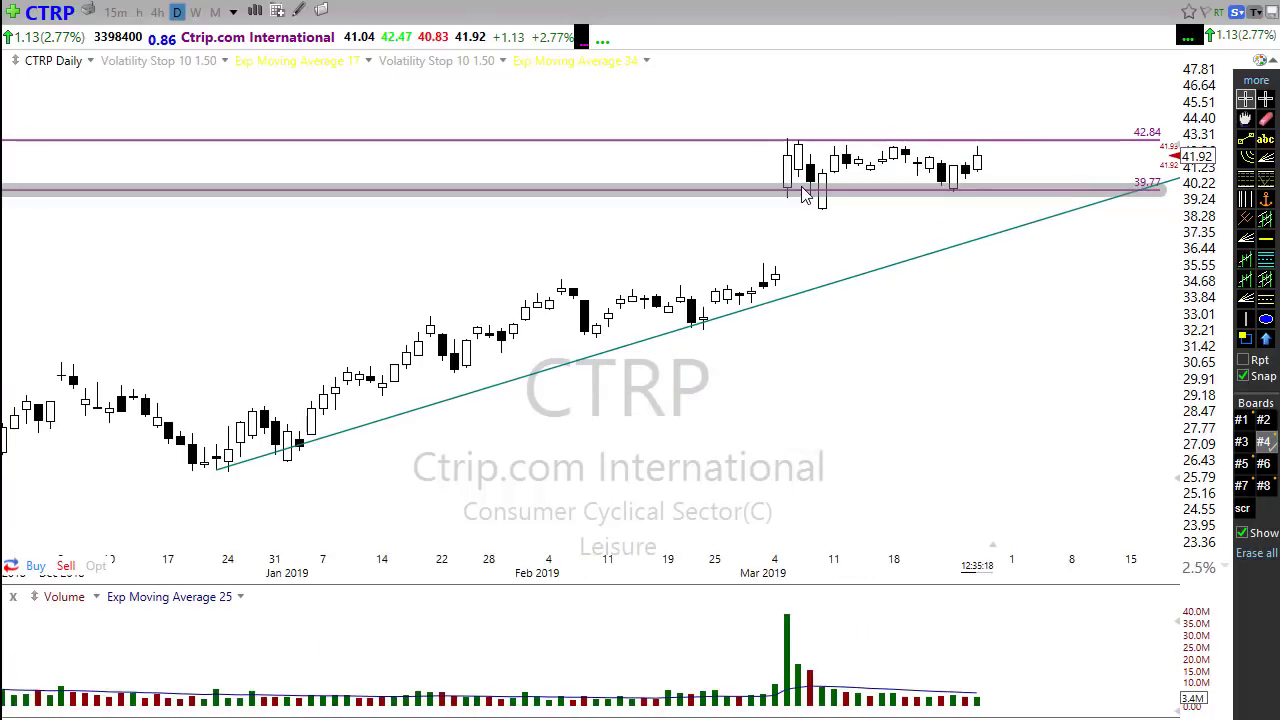
pyautogui.moveTo(805, 193)
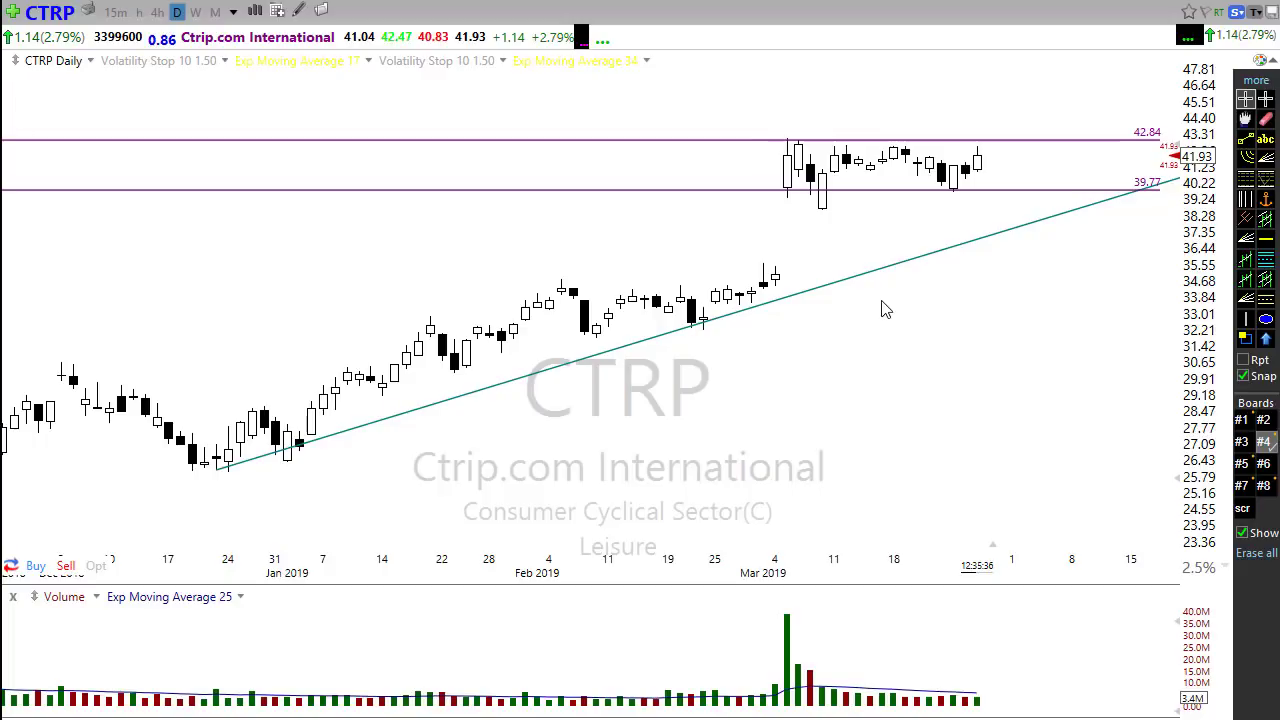
# Step: Temporarily mark with arrows CTRP's November gap-down candle, the late-October low level and the December highs, and clear them
pyautogui.scroll(-4, 883, 309)
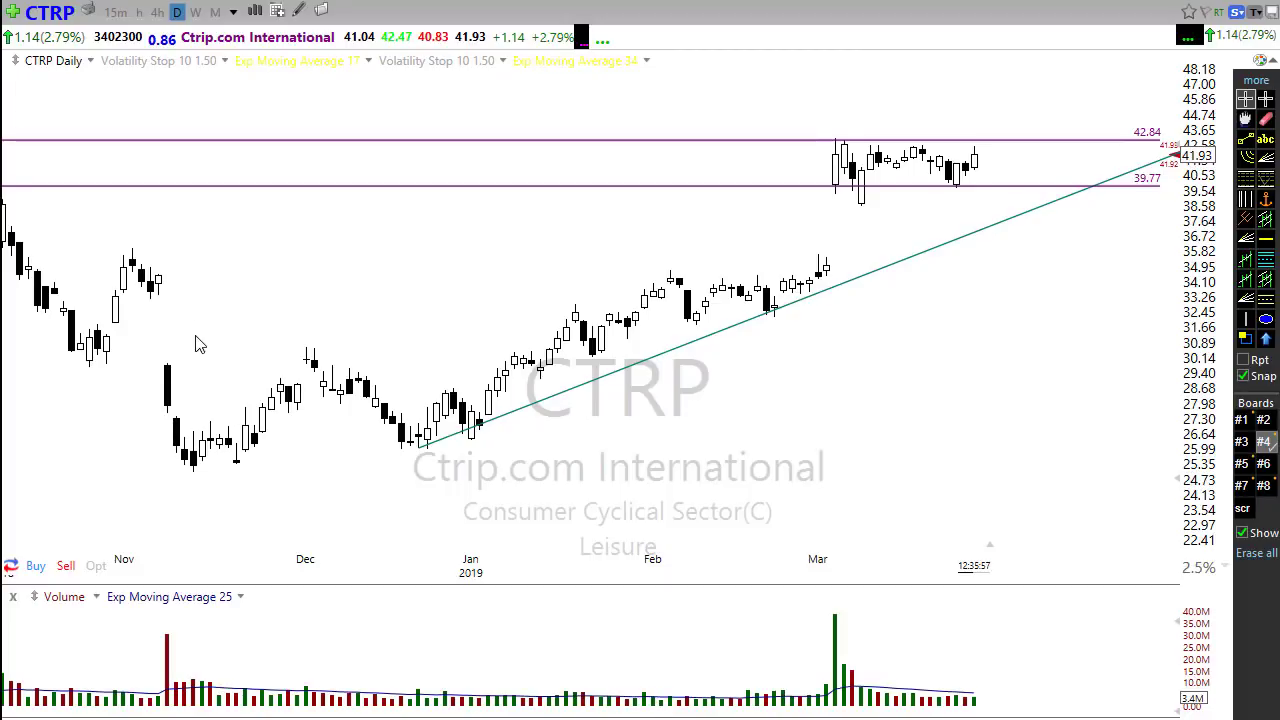
pyautogui.moveTo(198, 320); pyautogui.dragTo(177, 352)
pyautogui.moveTo(58, 366); pyautogui.dragTo(218, 360)
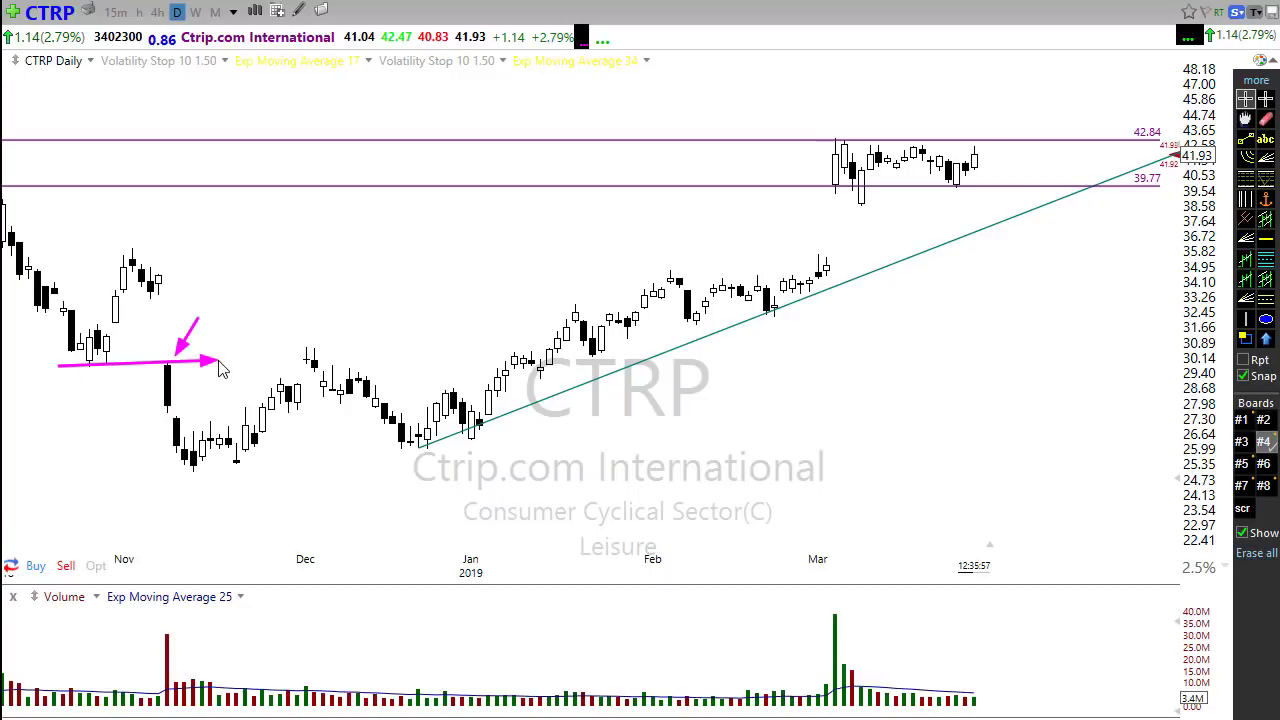
pyautogui.moveTo(394, 334); pyautogui.dragTo(373, 367)
pyautogui.moveTo(461, 371); pyautogui.dragTo(448, 393)
pyautogui.press('Escape')
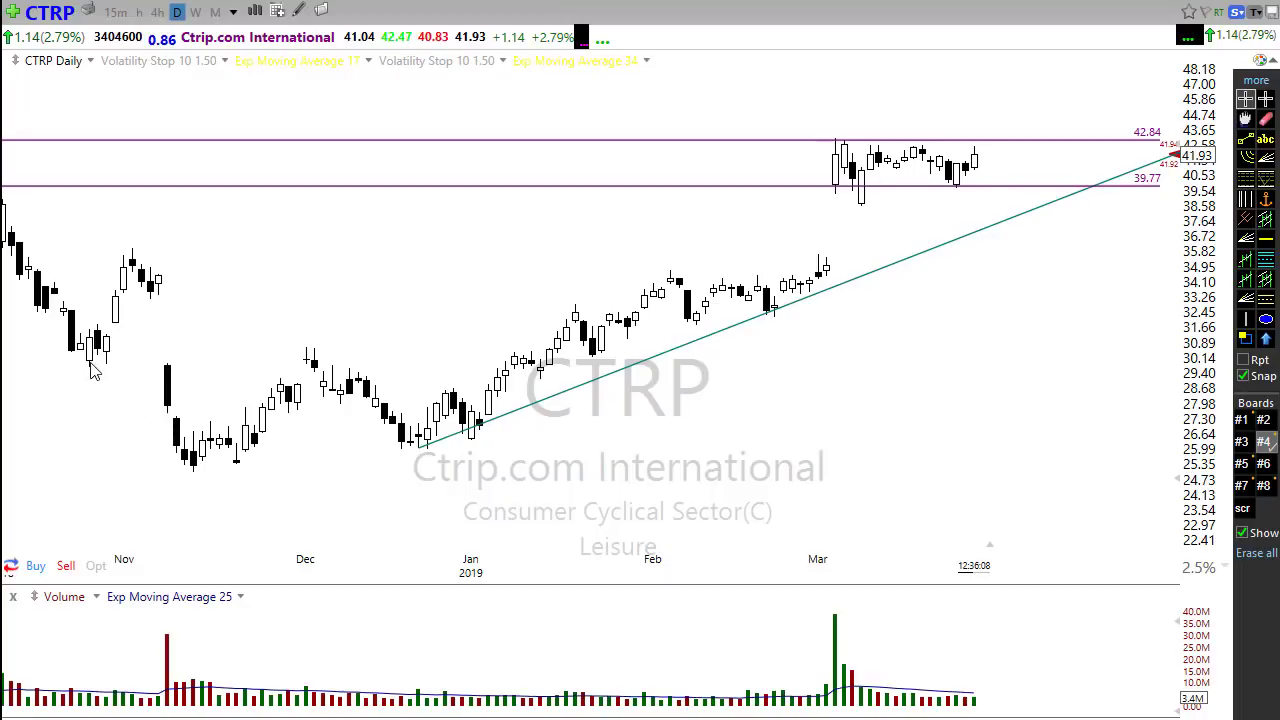
# Step: Temporarily extend an arrow from CTRP's late-October low into January, point out two December highs and two January lows near it, and clear the marks
pyautogui.moveTo(90, 362); pyautogui.dragTo(583, 371)
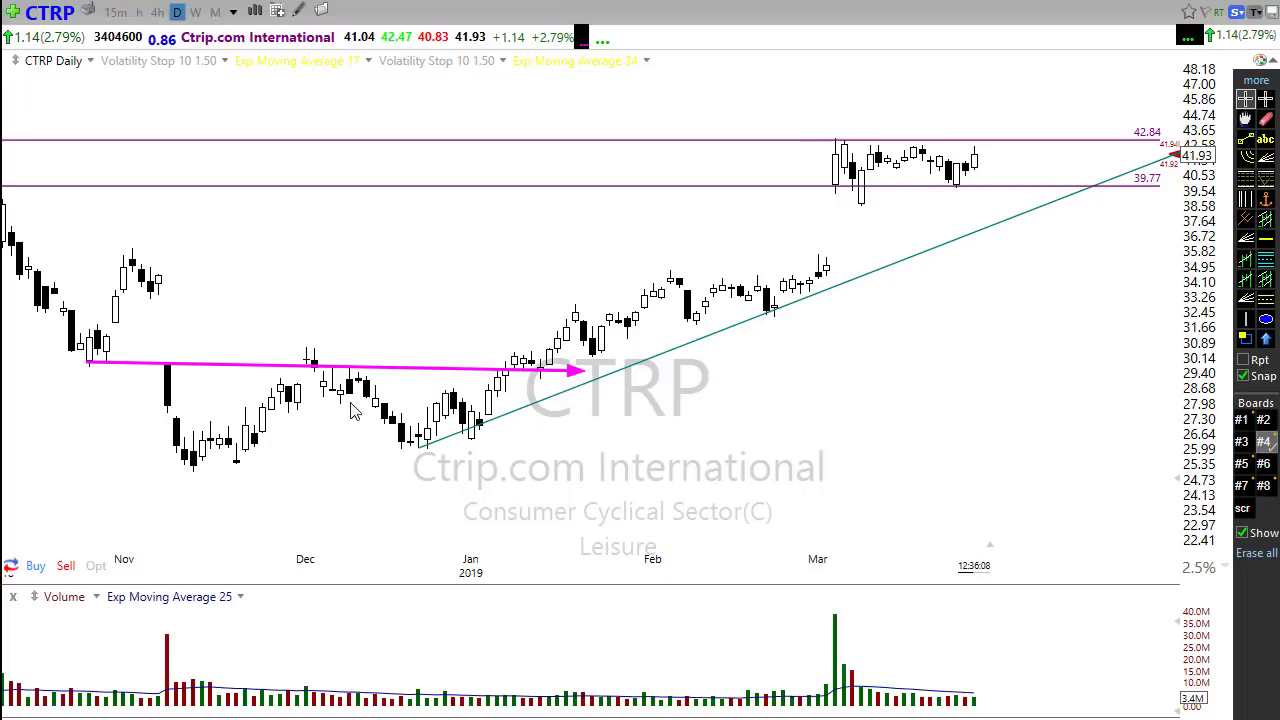
pyautogui.moveTo(373, 337); pyautogui.dragTo(358, 369)
pyautogui.moveTo(457, 361); pyautogui.dragTo(451, 381)
pyautogui.moveTo(554, 457); pyautogui.dragTo(543, 390)
pyautogui.moveTo(626, 398); pyautogui.dragTo(598, 361)
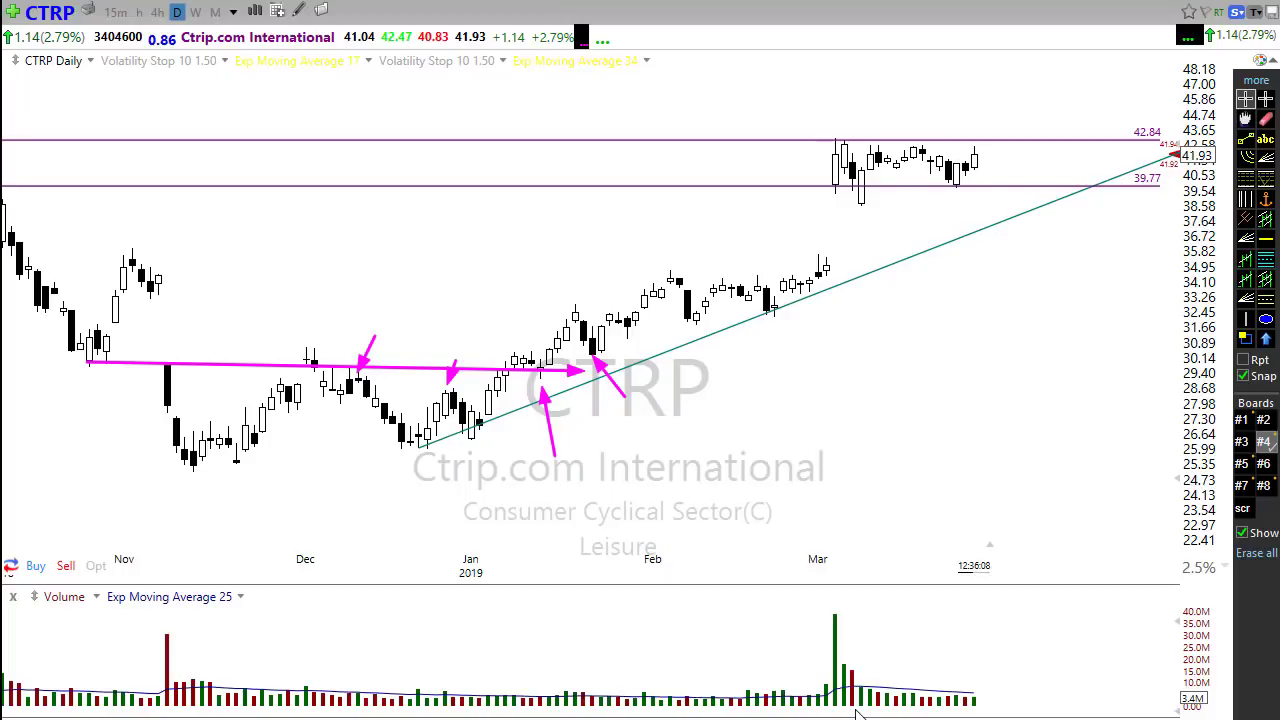
pyautogui.press('Escape')
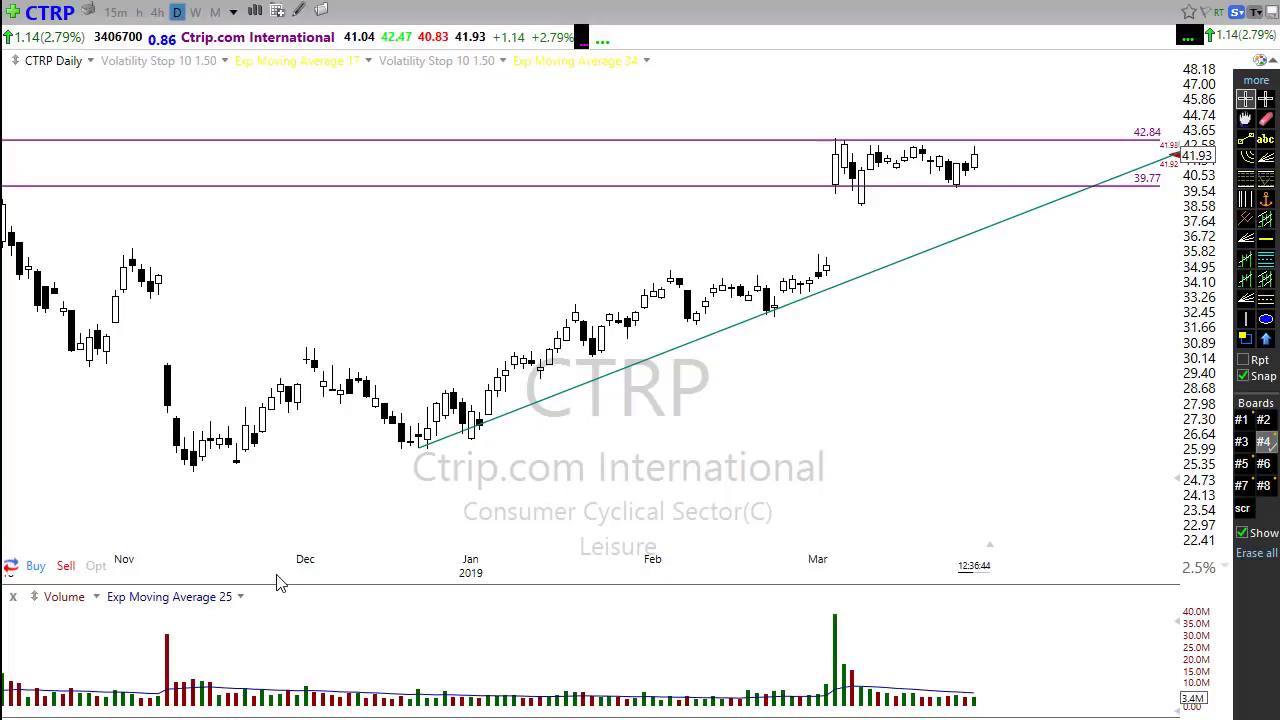
# Step: Place horizontal lines on the CTRP chart at 33.45, near the early-November pullback lows, and at 35.49, near the early-November and early-March highs
pyautogui.click(1265, 238)
pyautogui.moveTo(423, 257); pyautogui.dragTo(463, 305)
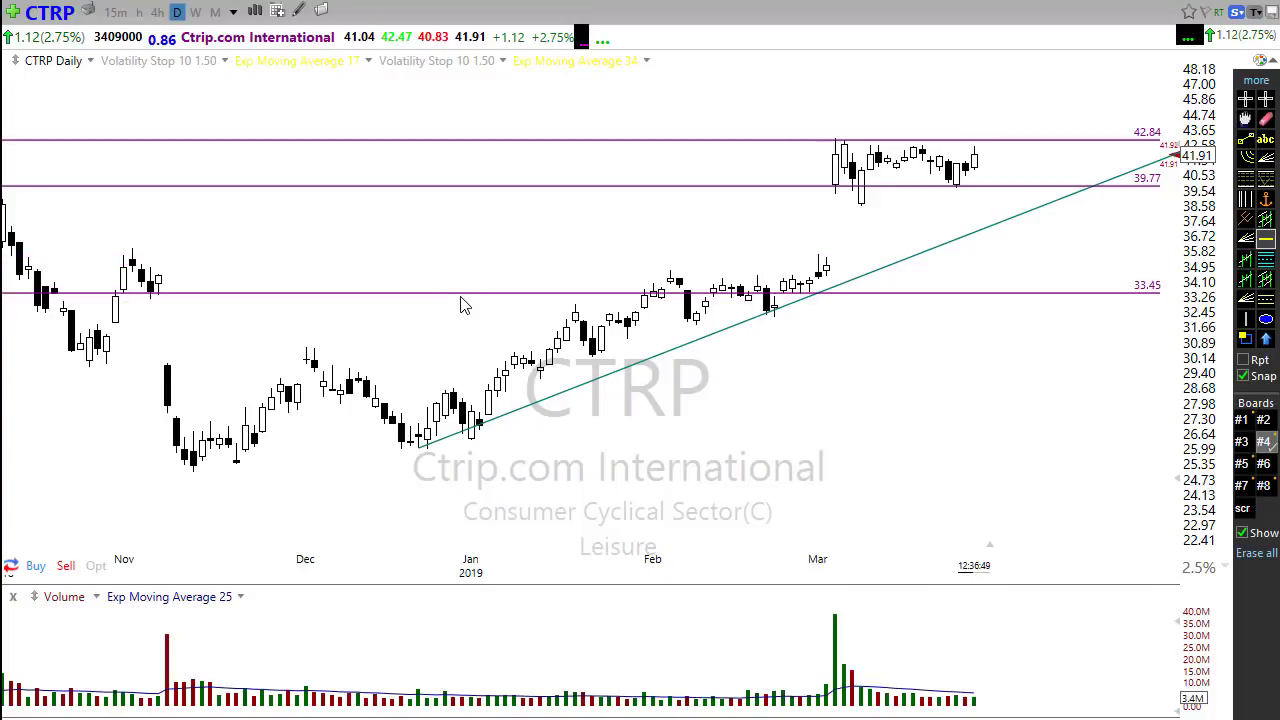
pyautogui.click(1265, 238)
pyautogui.moveTo(448, 255); pyautogui.dragTo(449, 266)
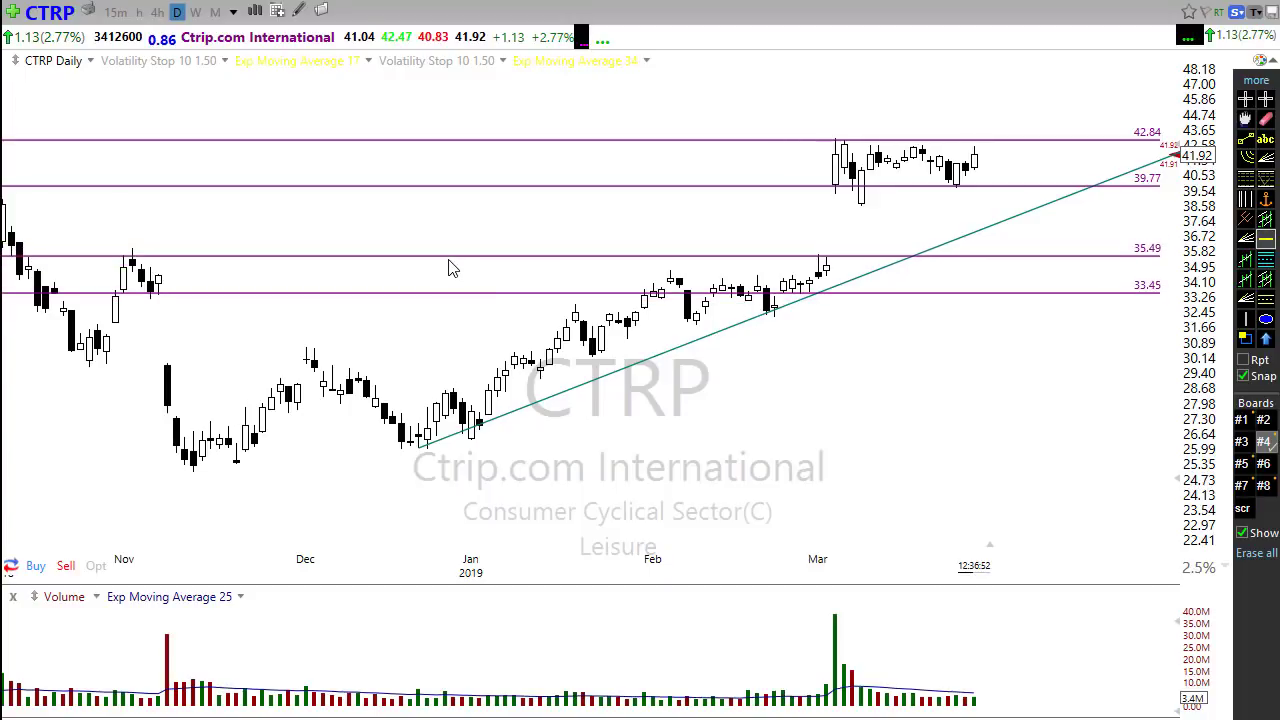
# Step: Sketch arrows below CTRP's price action showing a rise, a pullback and a bounce, with a horizontal arrow along the pullback low
pyautogui.scroll(-3, 786, 443)
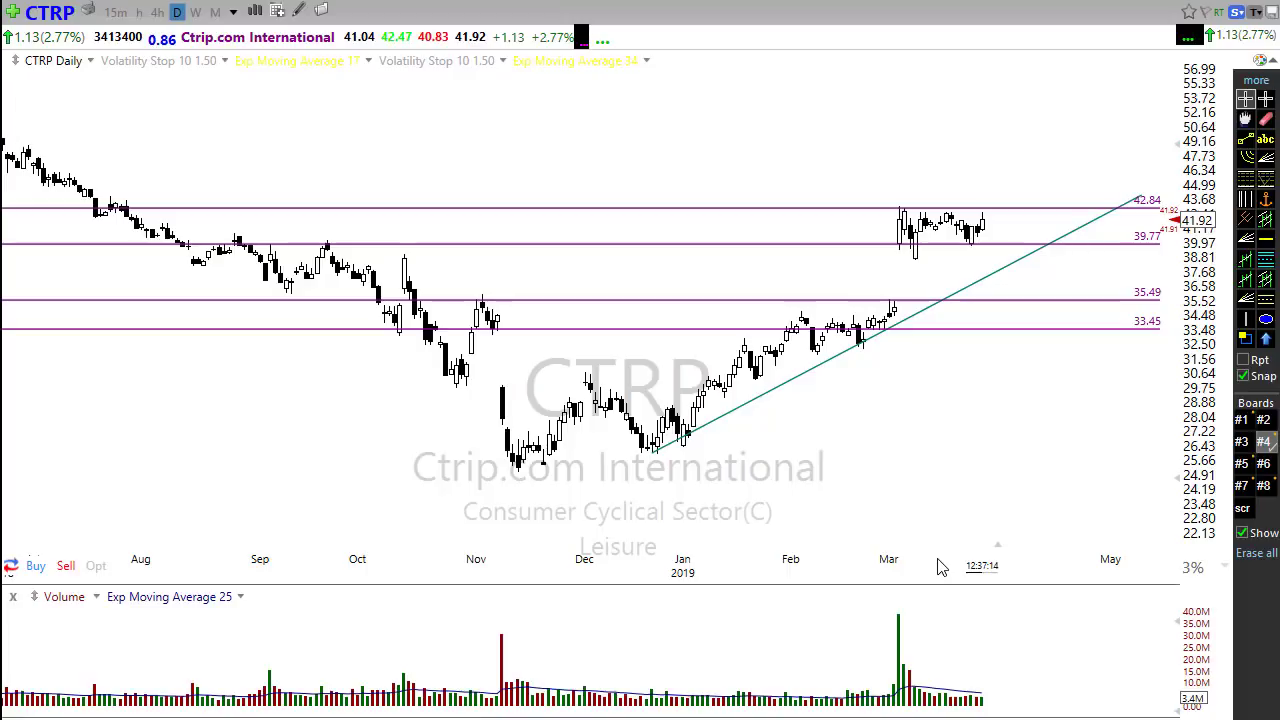
pyautogui.scroll(2, 812, 270)
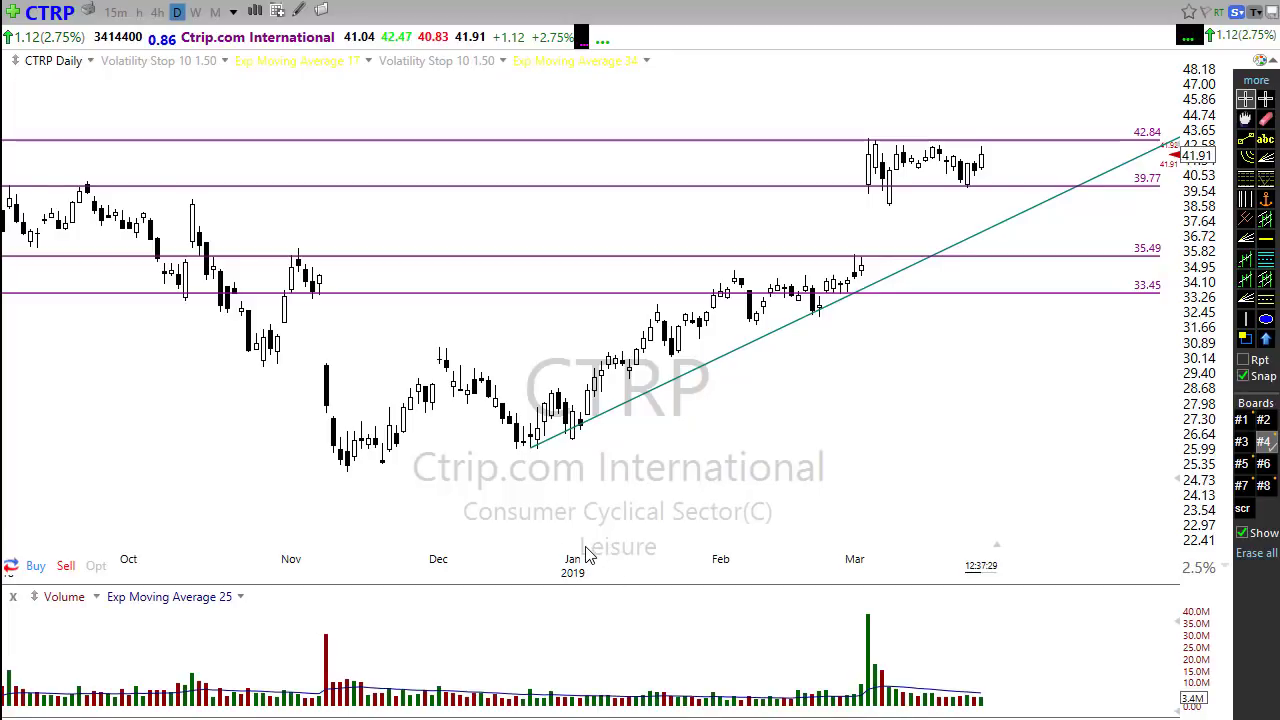
pyautogui.moveTo(598, 530)
pyautogui.mouseDown()
pyautogui.moveTo(728, 472)
pyautogui.moveTo(786, 517)
pyautogui.moveTo(805, 497)
pyautogui.mouseUp()
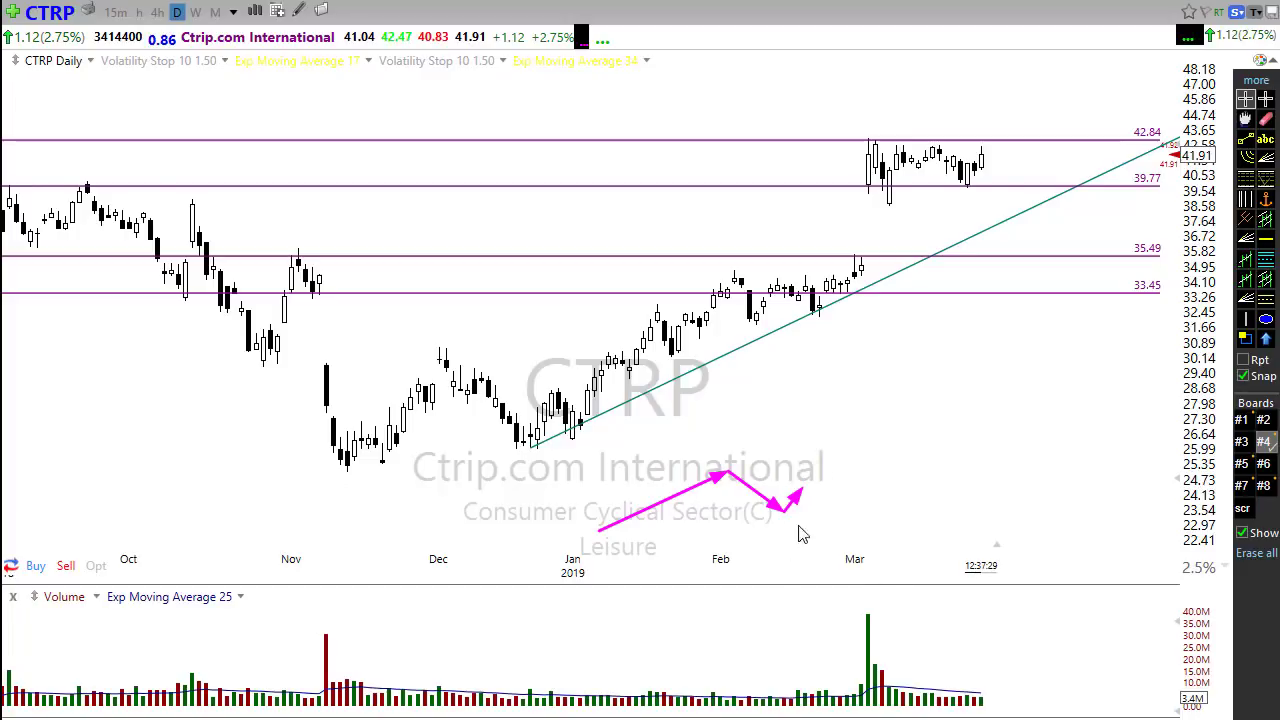
pyautogui.moveTo(755, 514); pyautogui.dragTo(884, 516)
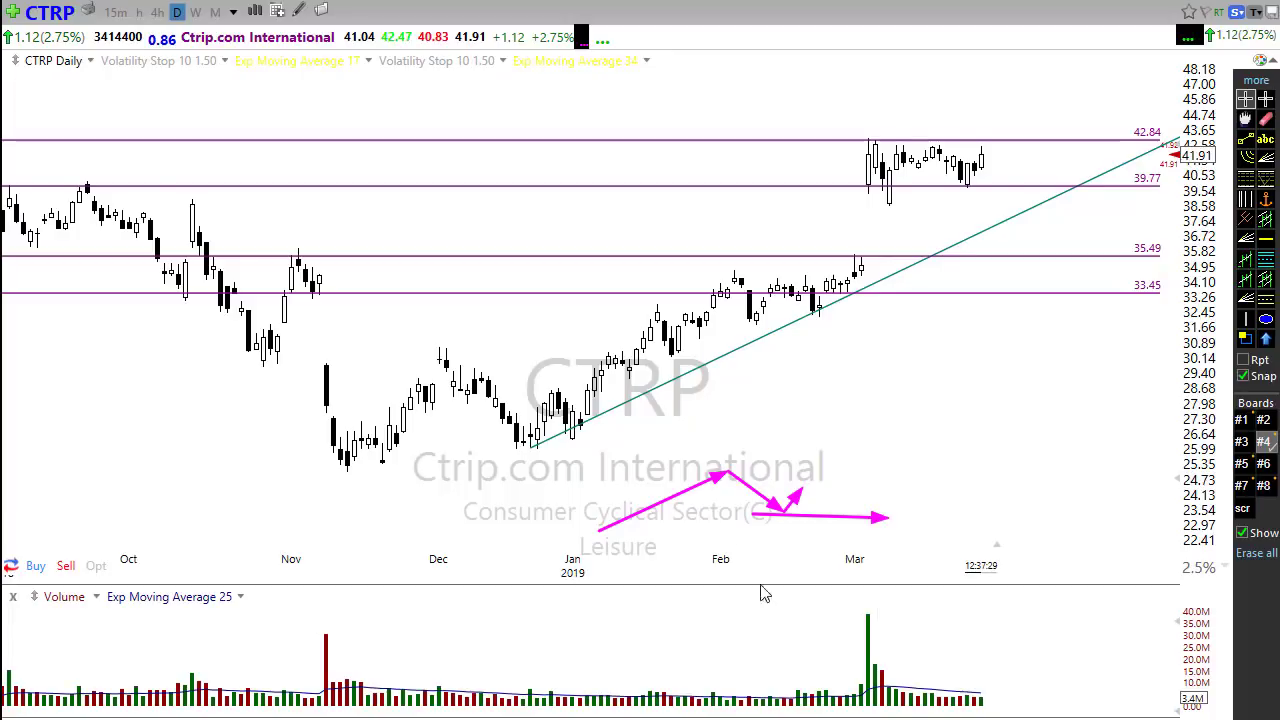
# Step: Mark the schematic swing's peak with a short horizontal arrow and draw a long rising trend arrow through its pullback low
pyautogui.moveTo(700, 470); pyautogui.dragTo(750, 471)
pyautogui.moveTo(582, 549)
pyautogui.mouseDown()
pyautogui.moveTo(710, 546)
pyautogui.moveTo(1060, 468)
pyautogui.mouseUp()
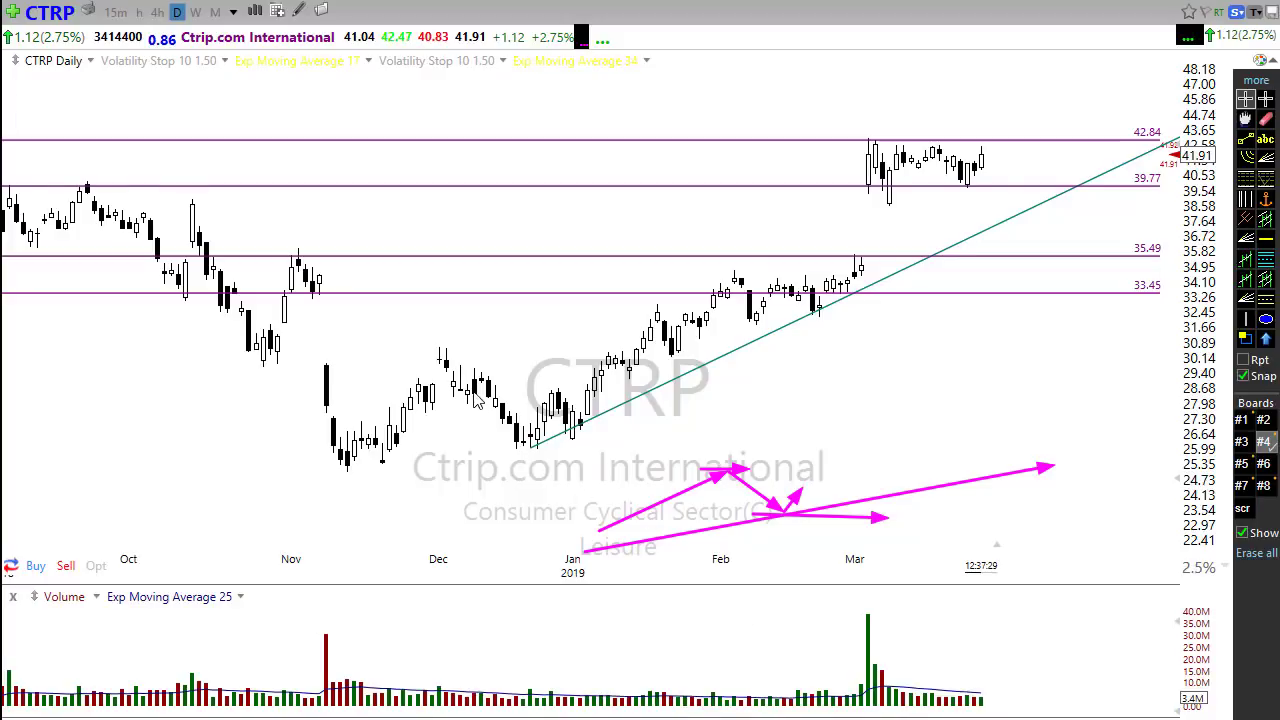
# Step: Trace the December–January price zigzag, draw a horizontal arrow from the late-October low, and point arrows at the mid-January pullback low
pyautogui.moveTo(455, 380)
pyautogui.mouseDown()
pyautogui.moveTo(486, 392)
pyautogui.moveTo(528, 440)
pyautogui.moveTo(556, 403)
pyautogui.moveTo(580, 432)
pyautogui.moveTo(612, 368)
pyautogui.mouseUp()
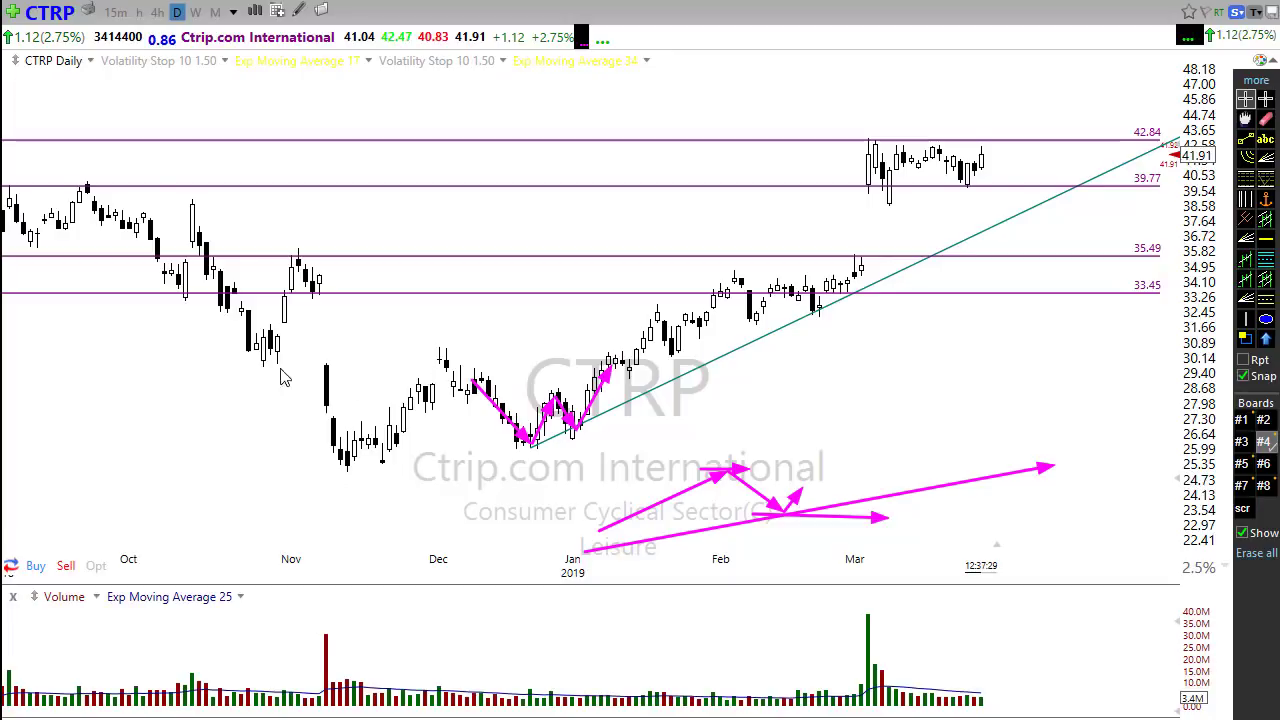
pyautogui.moveTo(240, 362); pyautogui.dragTo(692, 372)
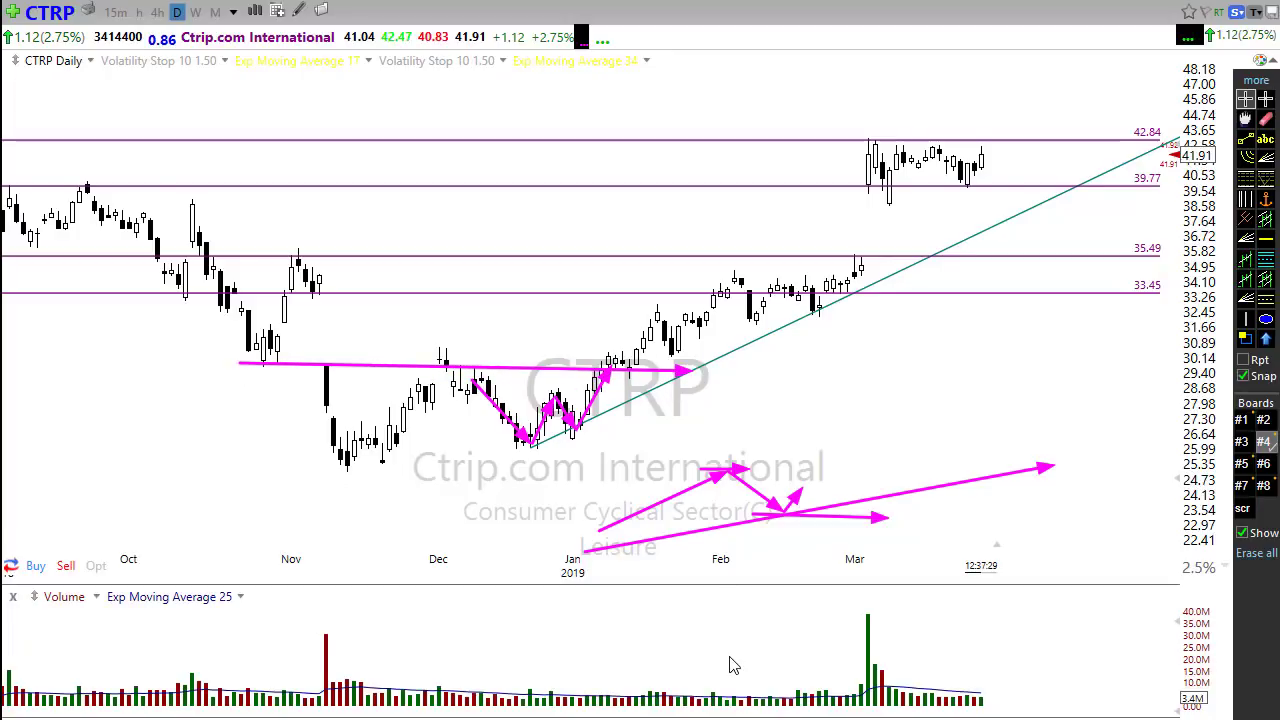
pyautogui.moveTo(636, 294)
pyautogui.mouseDown()
pyautogui.moveTo(672, 378)
pyautogui.moveTo(670, 356)
pyautogui.moveTo(686, 353)
pyautogui.mouseUp()
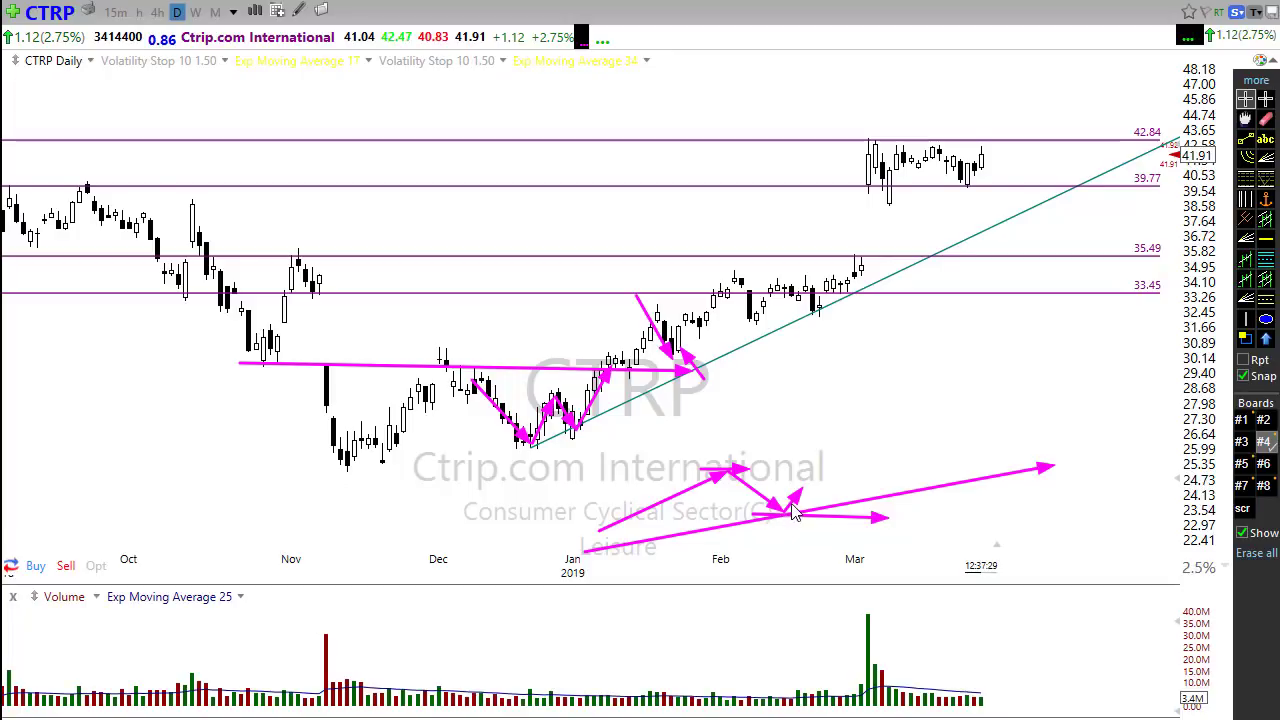
# Step: Extend the rebound from the schematic's pullback low upward with further arrows, and clear all the sketched arrows
pyautogui.moveTo(790, 512); pyautogui.dragTo(843, 449)
pyautogui.moveTo(835, 455); pyautogui.dragTo(849, 441)
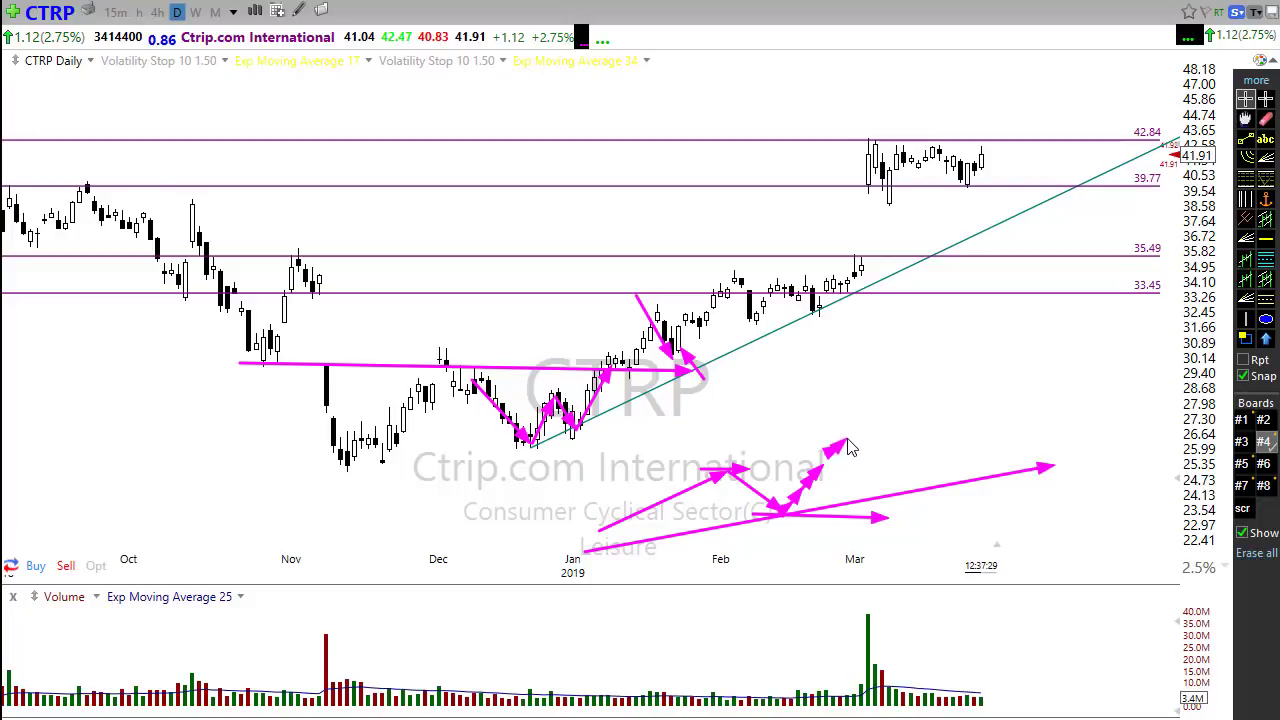
pyautogui.moveTo(780, 473)
pyautogui.mouseDown()
pyautogui.moveTo(812, 466)
pyautogui.moveTo(795, 480)
pyautogui.moveTo(922, 490)
pyautogui.mouseUp()
pyautogui.moveTo(843, 447)
pyautogui.mouseDown()
pyautogui.moveTo(904, 486)
pyautogui.moveTo(970, 438)
pyautogui.mouseUp()
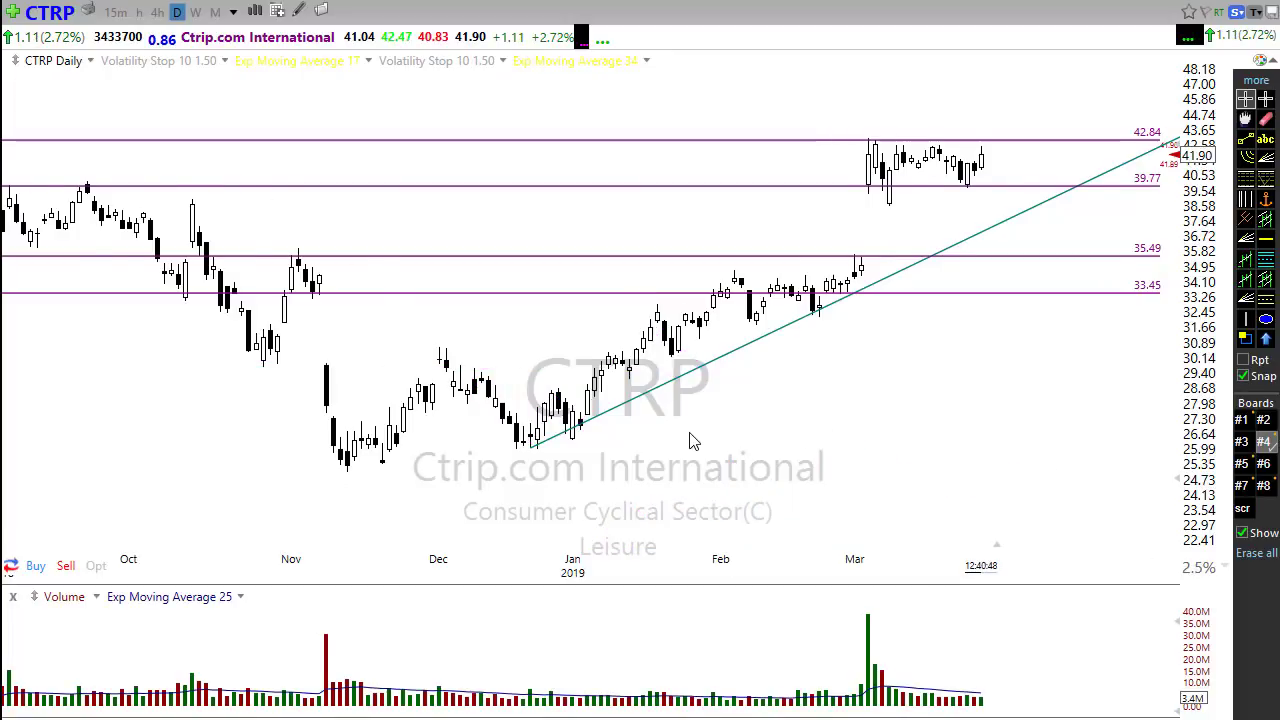
# Step: Examine the CTRP daily chart over long and short time spans against the horizontal price levels and rising trendline
pyautogui.scroll(-2, 470, 565)
pyautogui.scroll(-2, 409, 549)
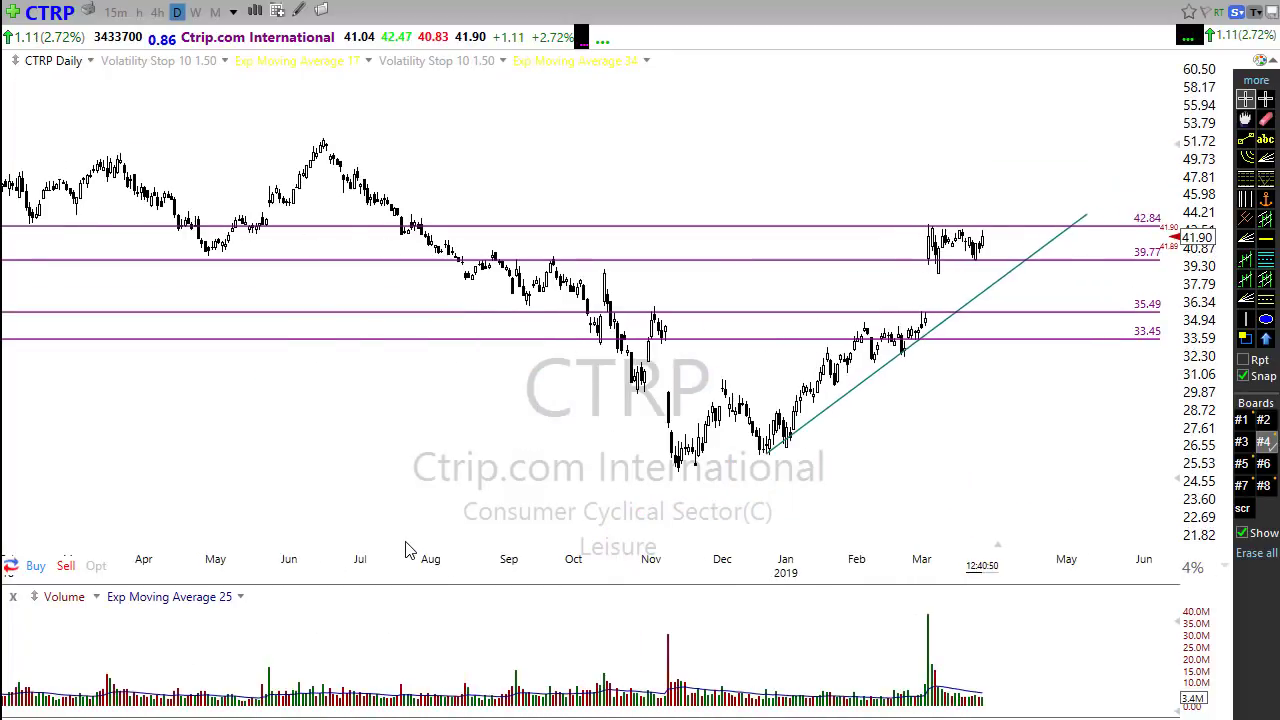
pyautogui.scroll(-3, 366, 537)
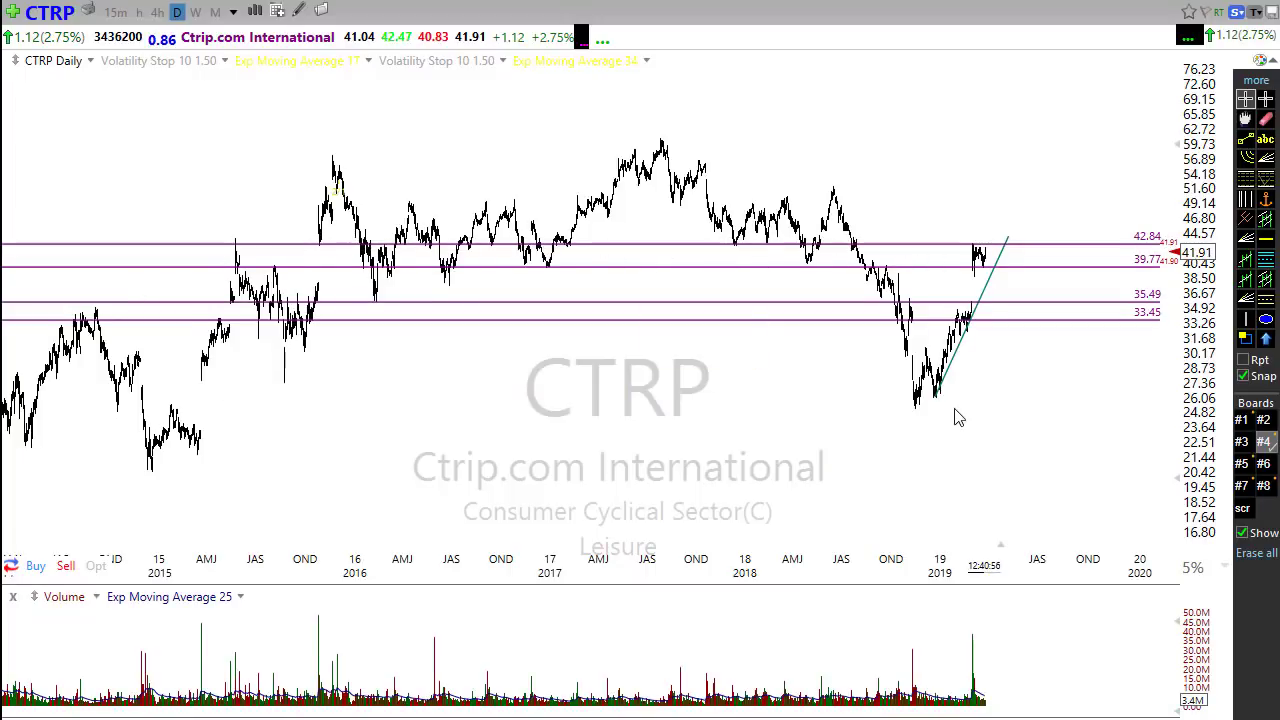
pyautogui.scroll(4, 722, 463)
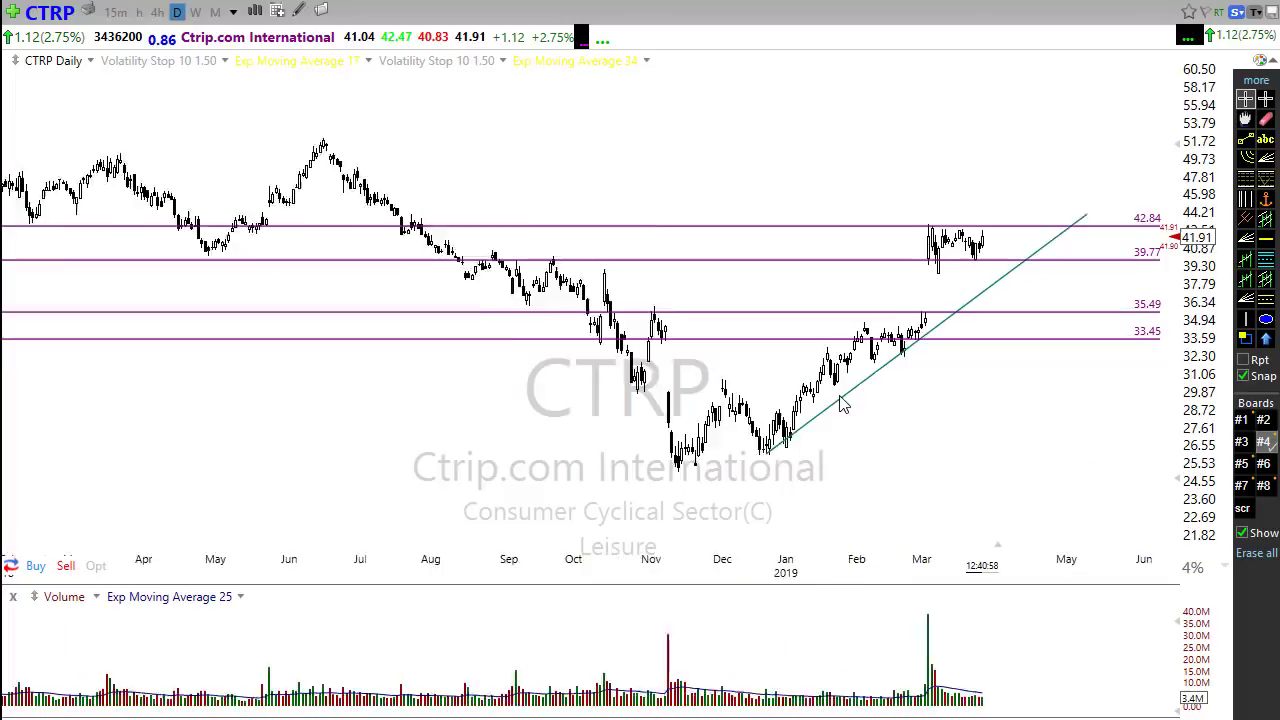
pyautogui.scroll(4, 951, 494)
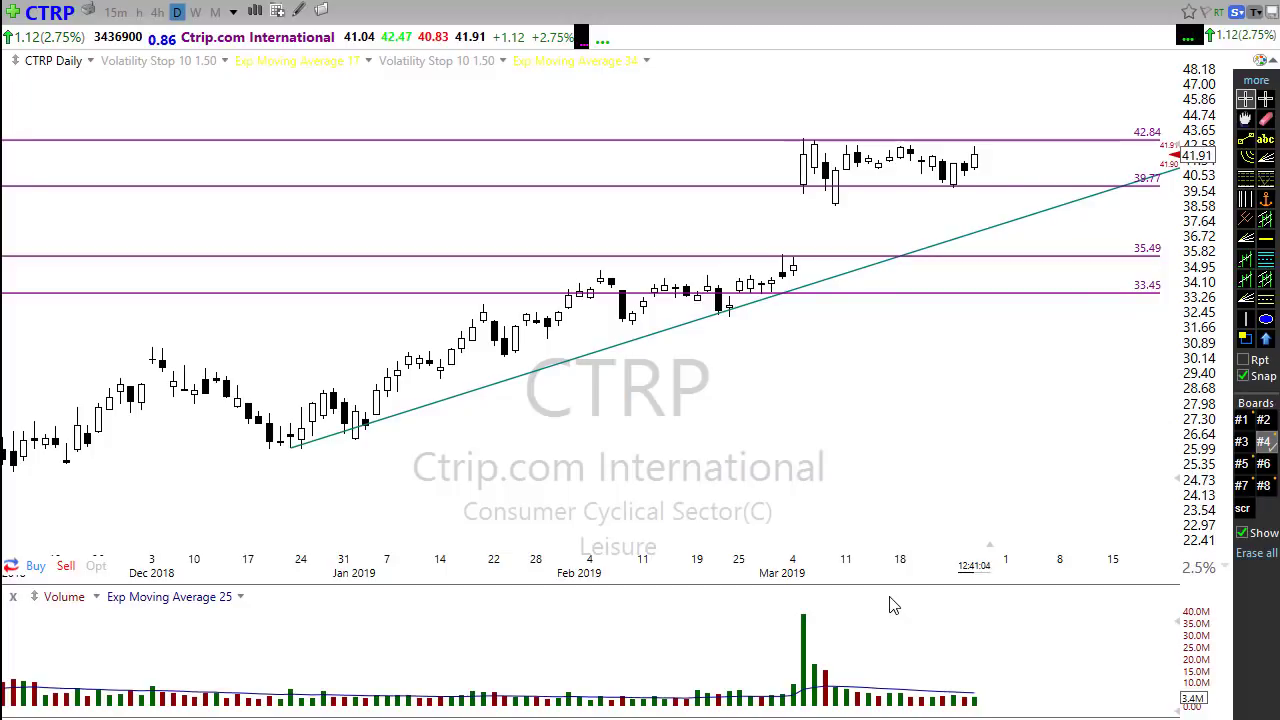
pyautogui.scroll(-3, 920, 495)
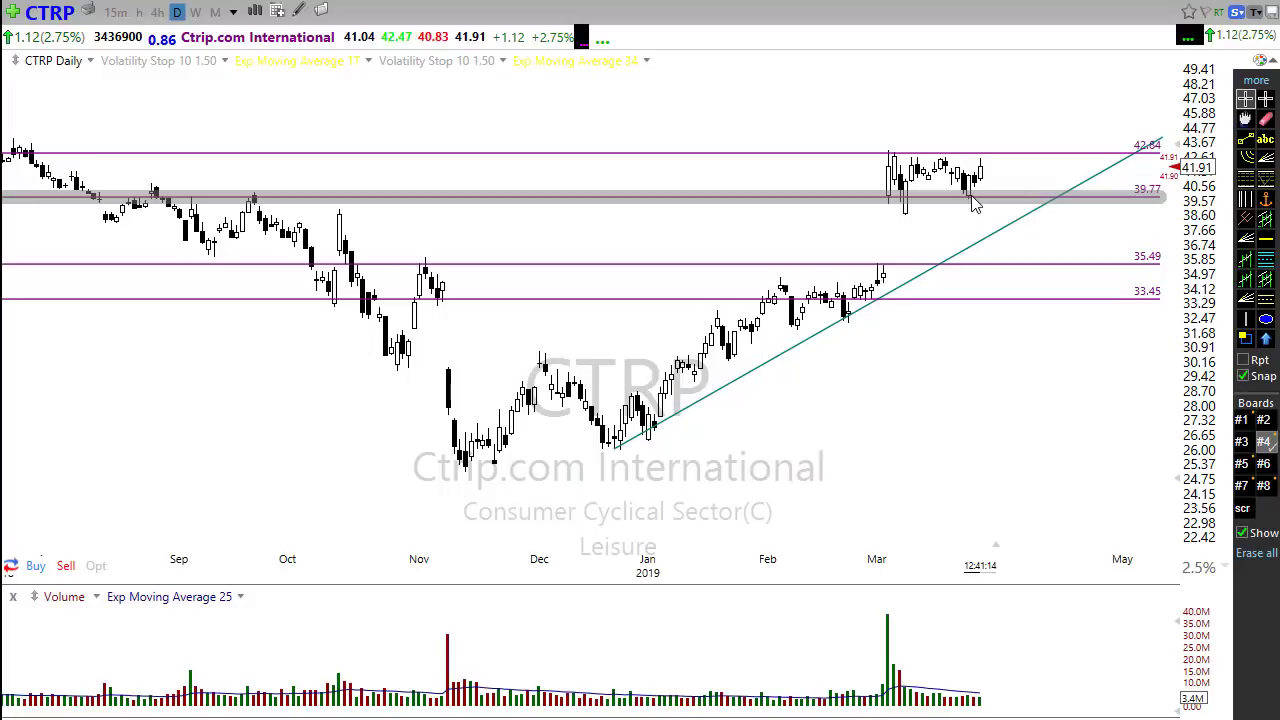
pyautogui.scroll(2, 960, 346)
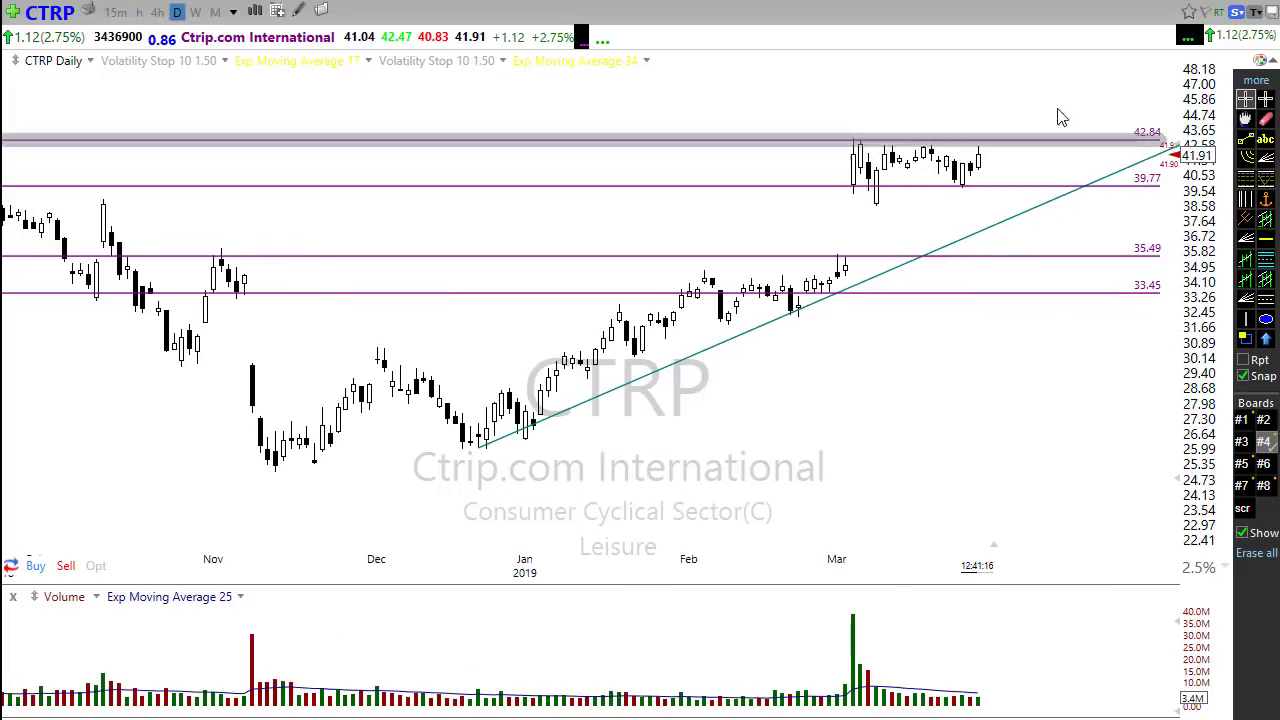
pyautogui.scroll(-3, 880, 590)
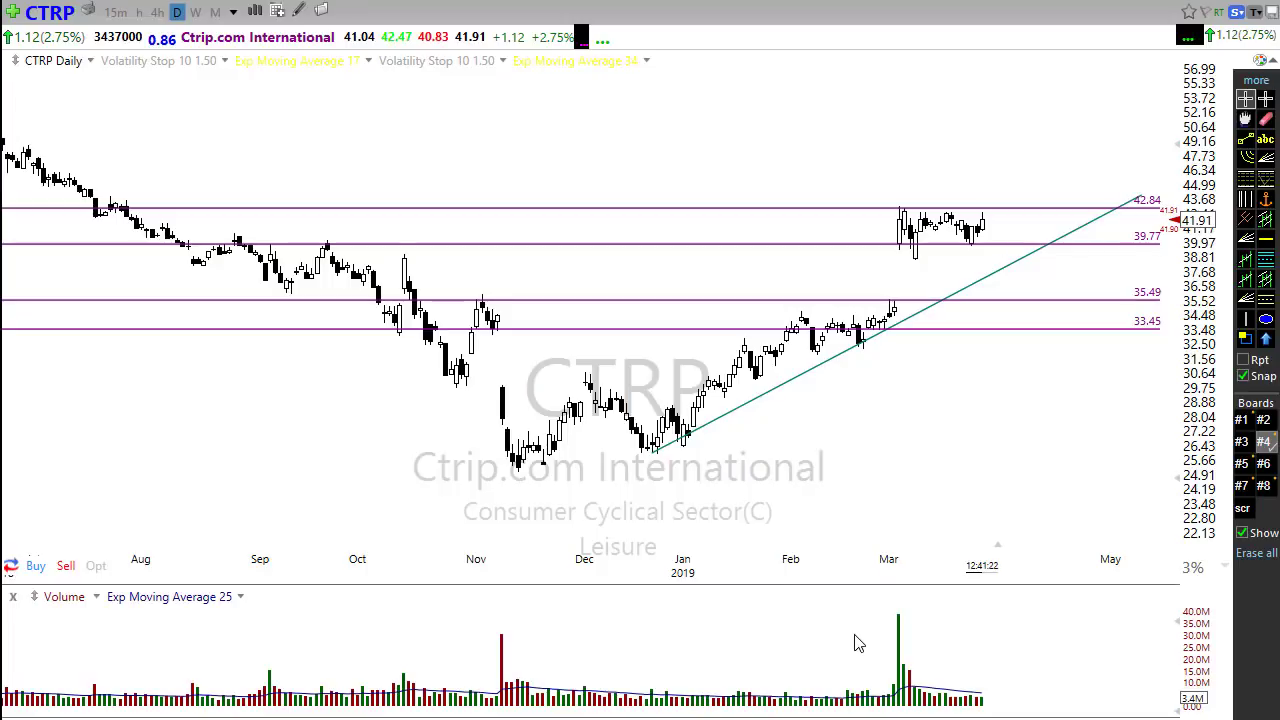
pyautogui.scroll(-3, 792, 570)
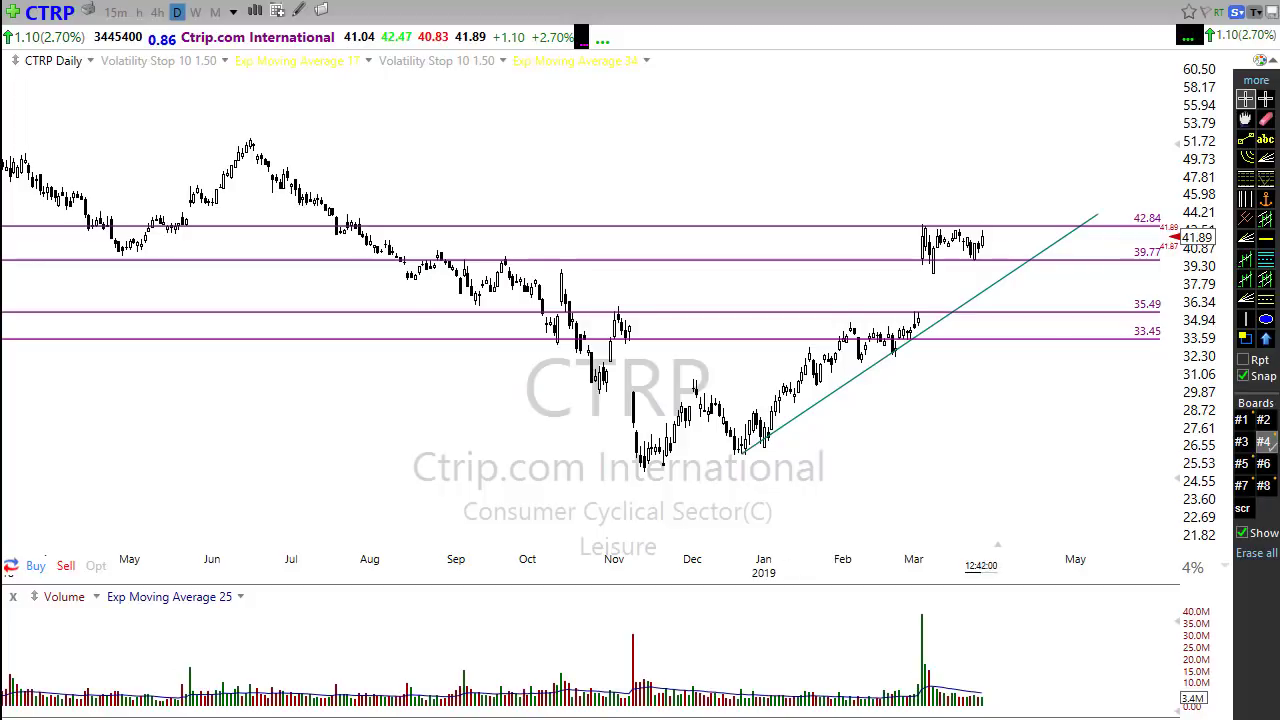
# Step: View the Balance of Power layout of board #7, return to board #4, and re-examine the recent CTRP price action
pyautogui.hotkey('ctrl', '7')
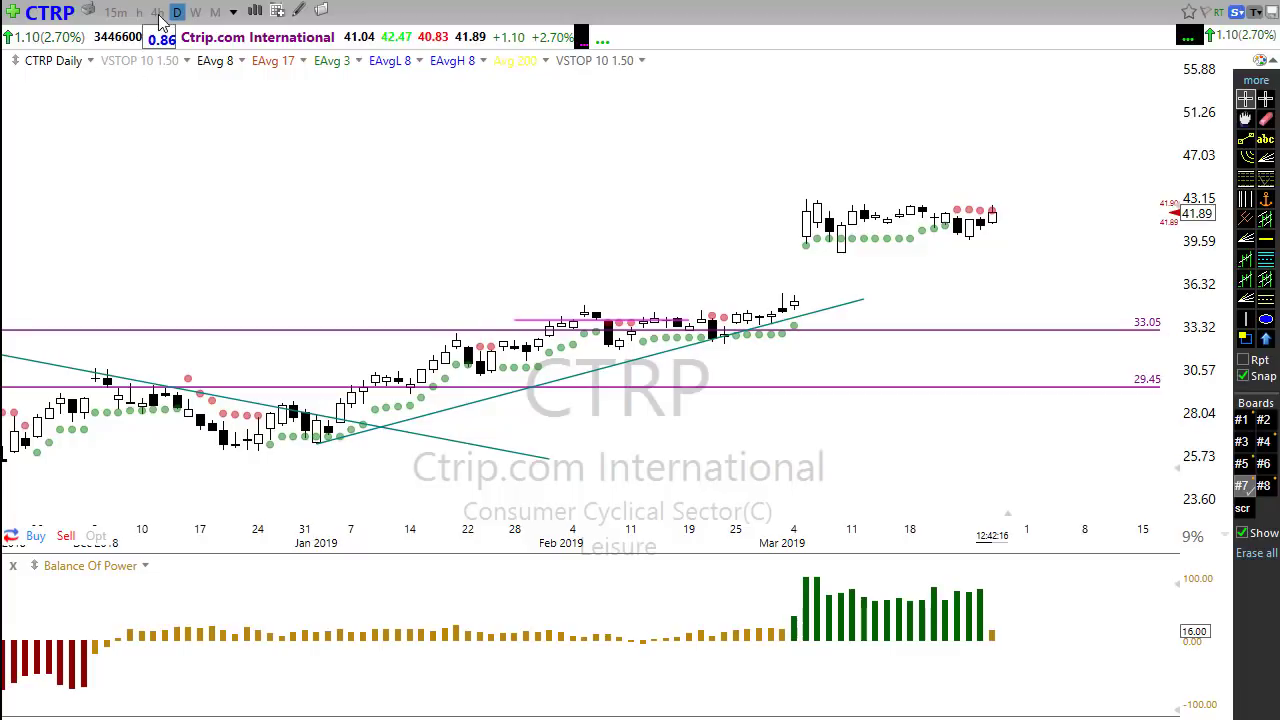
pyautogui.press('4')
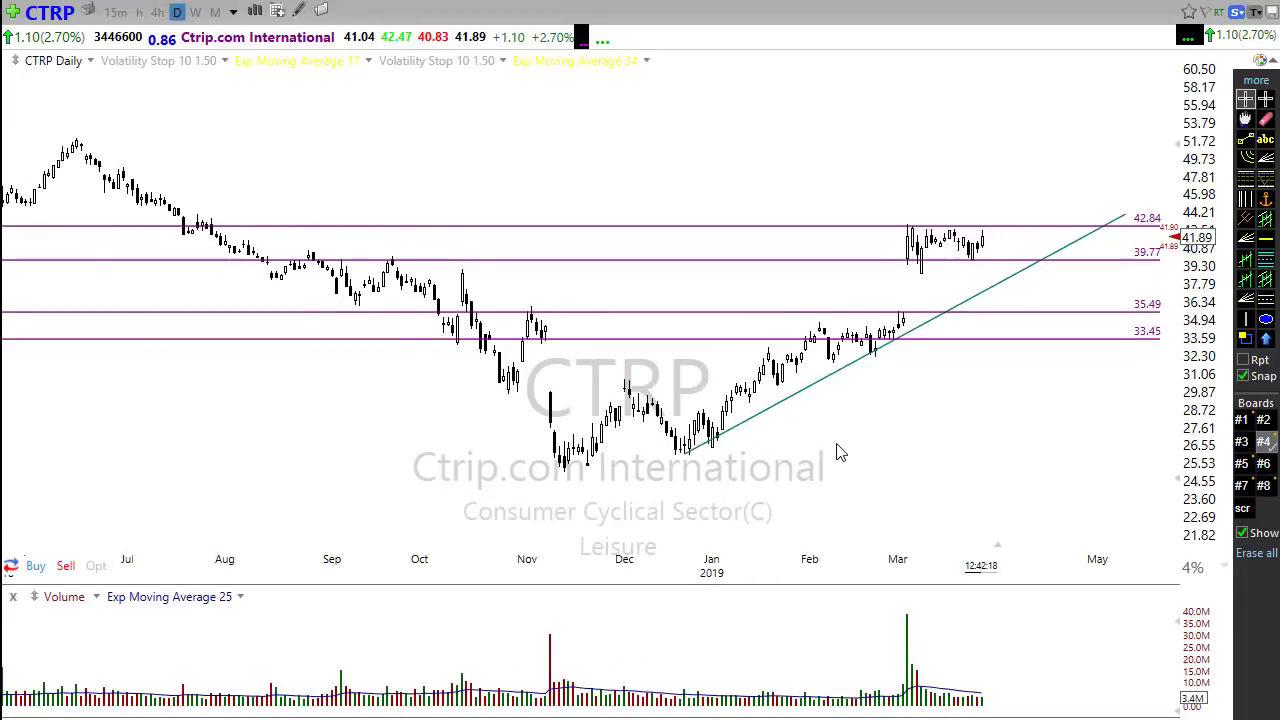
pyautogui.scroll(2, 835, 451)
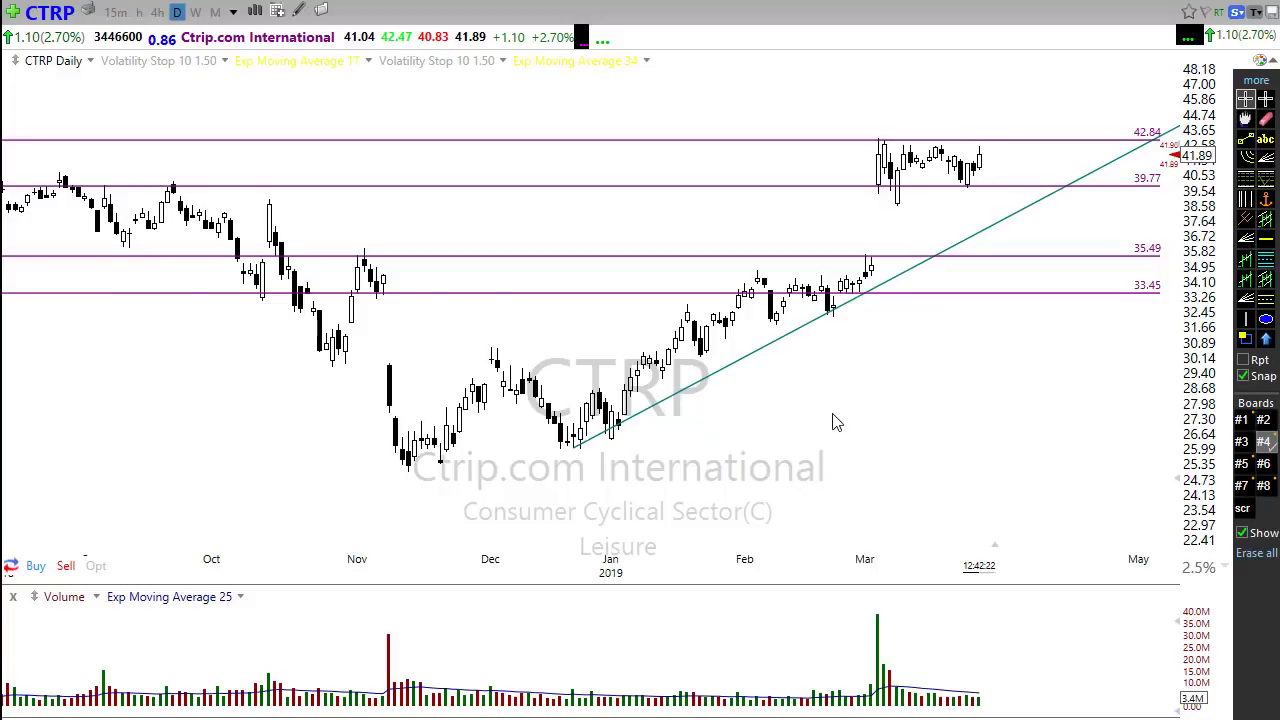
pyautogui.scroll(-2, 840, 425)
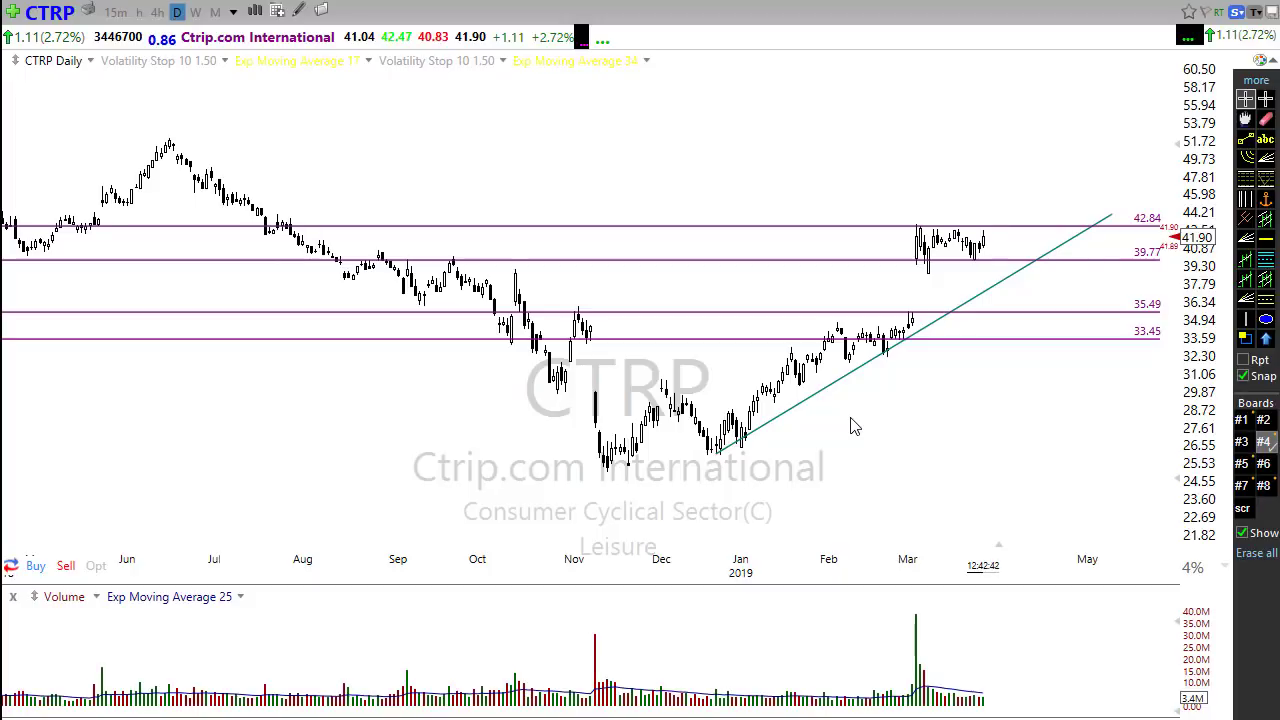
pyautogui.scroll(2, 745, 455)
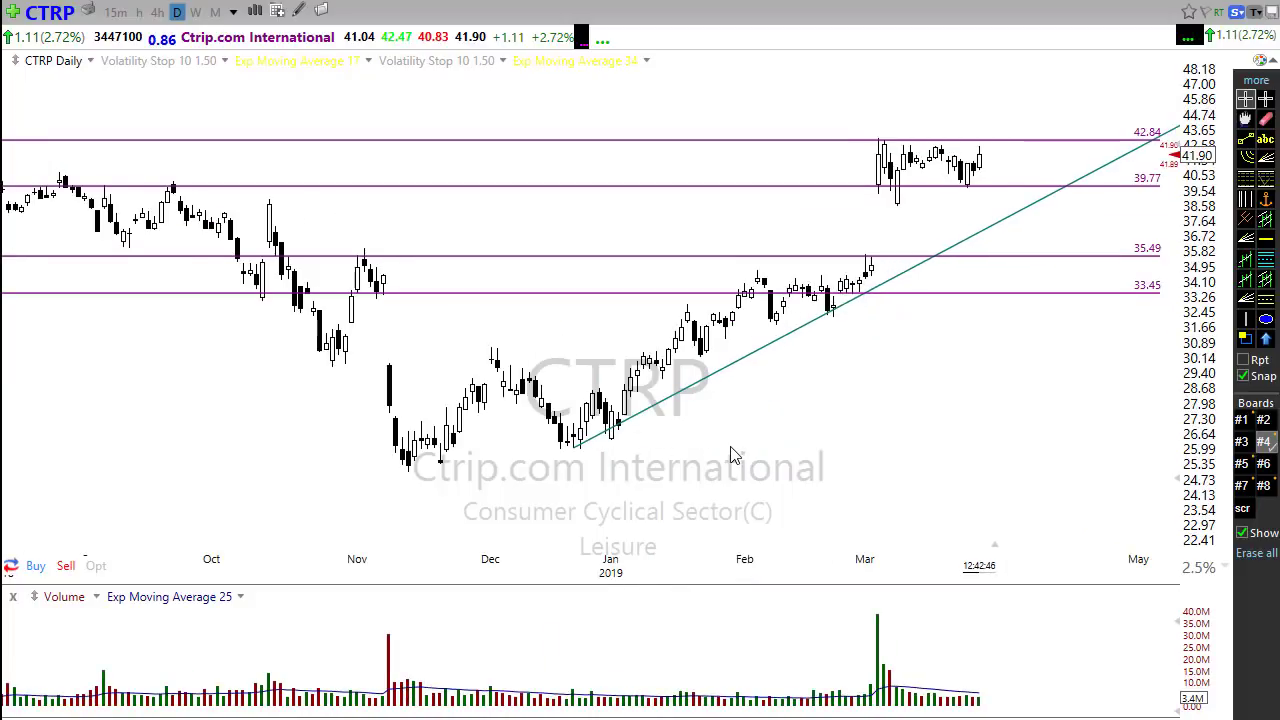
pyautogui.scroll(-2, 877, 380)
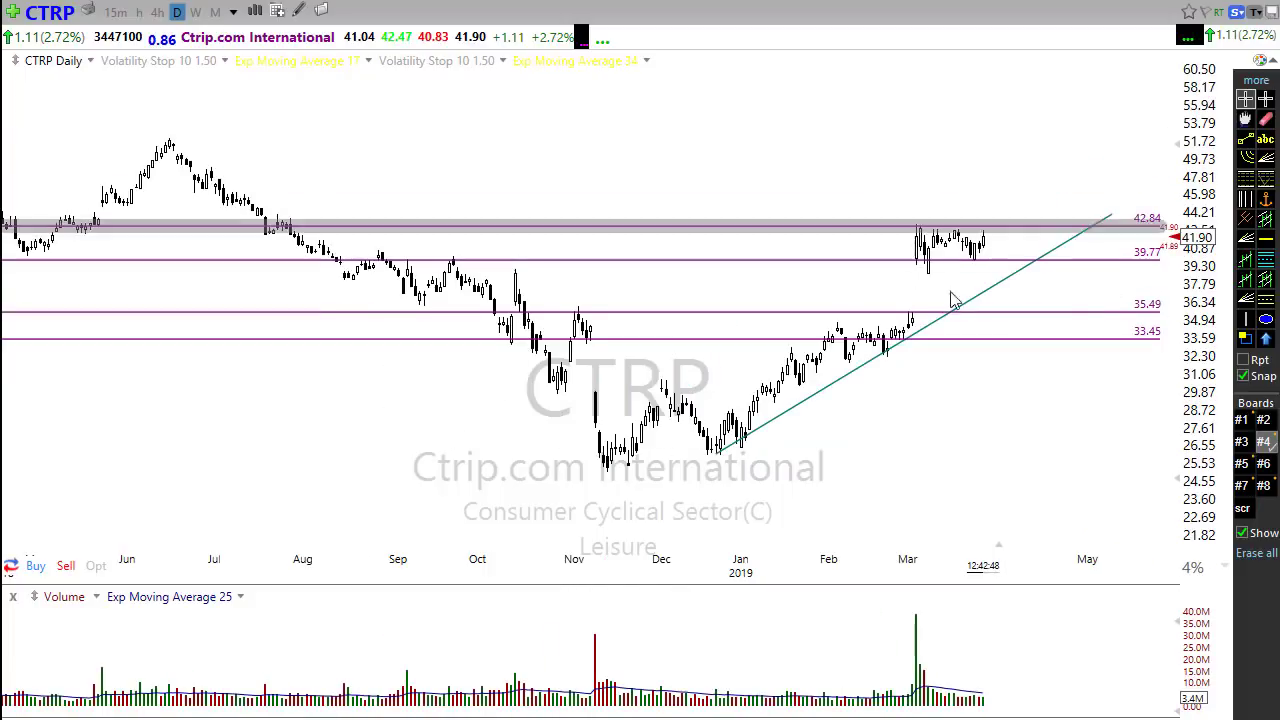
pyautogui.click(1003, 498)
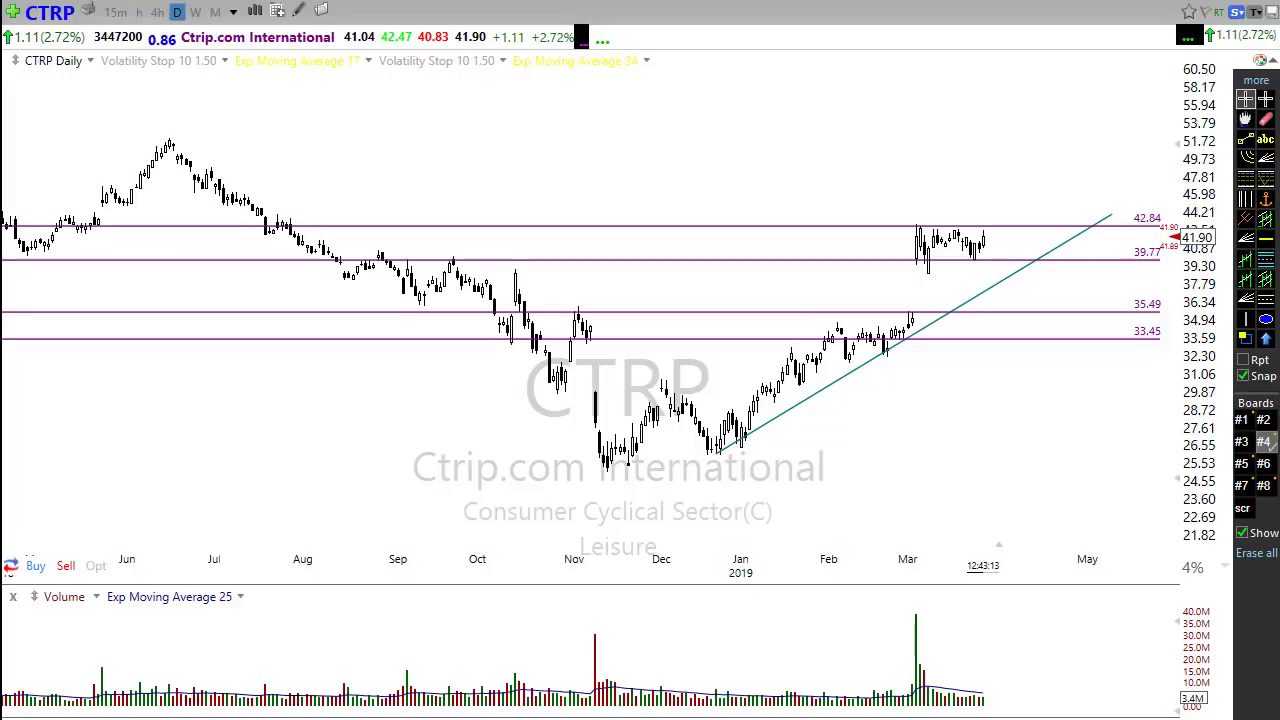
# Step: Sketch a pullback bouncing off horizontal support and a rebound rejected at horizontal resistance, and clear the sketches
pyautogui.moveTo(172, 541)
pyautogui.mouseDown()
pyautogui.moveTo(371, 480)
pyautogui.moveTo(422, 518)
pyautogui.moveTo(452, 490)
pyautogui.mouseUp()
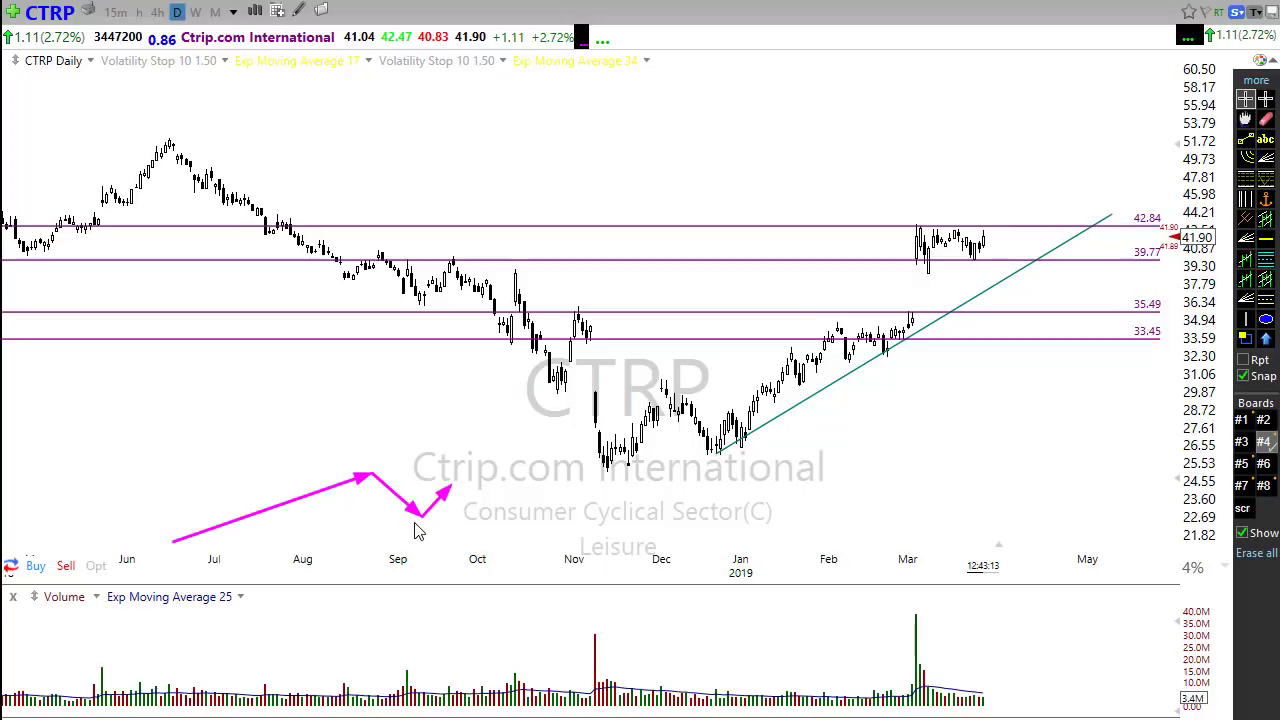
pyautogui.moveTo(396, 519); pyautogui.dragTo(496, 516)
pyautogui.moveTo(480, 211)
pyautogui.mouseDown()
pyautogui.moveTo(617, 140)
pyautogui.moveTo(674, 194)
pyautogui.moveTo(716, 163)
pyautogui.moveTo(743, 191)
pyautogui.moveTo(708, 162)
pyautogui.moveTo(782, 153)
pyautogui.mouseUp()
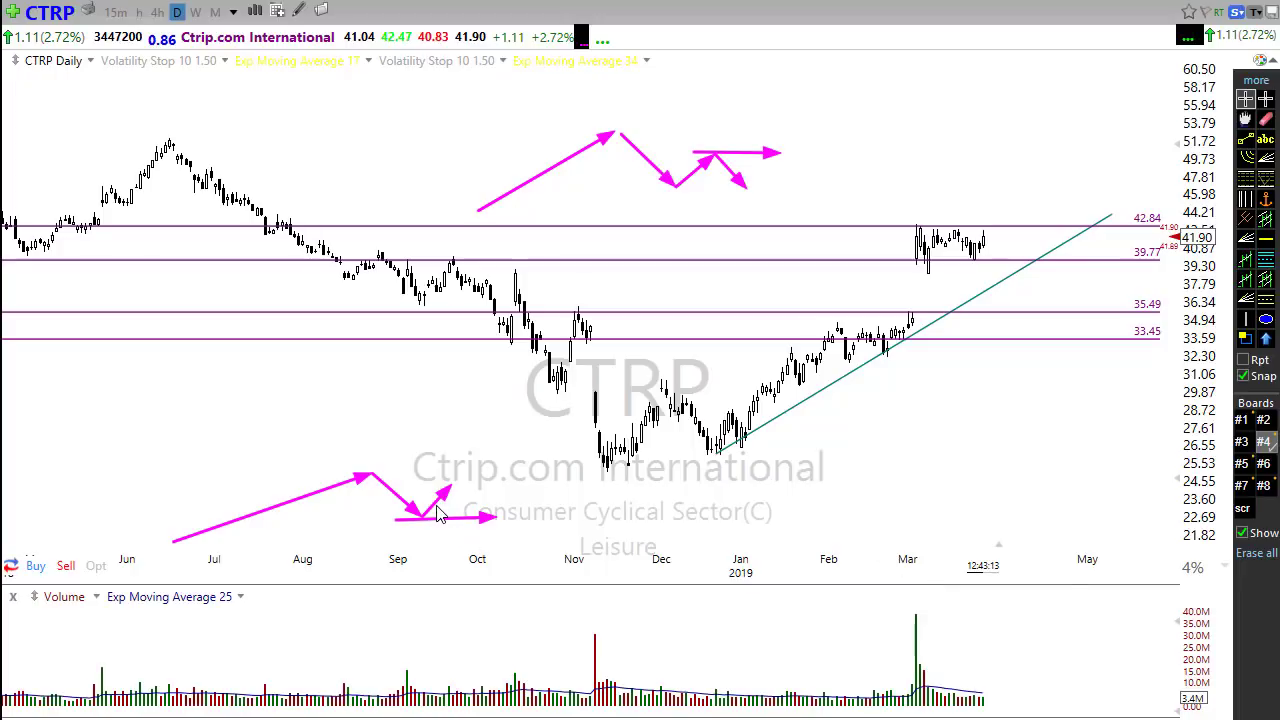
pyautogui.moveTo(436, 512); pyautogui.dragTo(477, 557)
pyautogui.press('Escape')
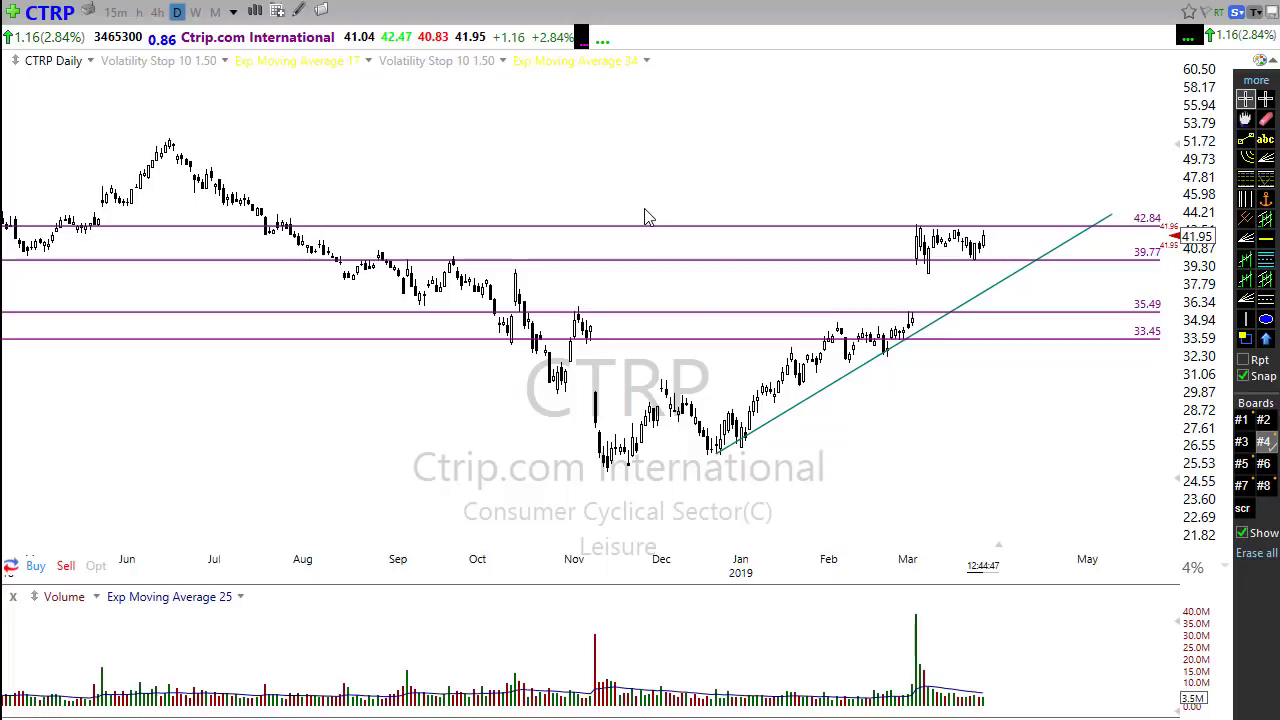
# Step: Sketch an uptrend with a second higher peak that falls back through a horizontal arrow drawn at the first peak's level
pyautogui.moveTo(322, 214)
pyautogui.mouseDown()
pyautogui.moveTo(442, 150)
pyautogui.moveTo(489, 184)
pyautogui.moveTo(588, 92)
pyautogui.mouseUp()
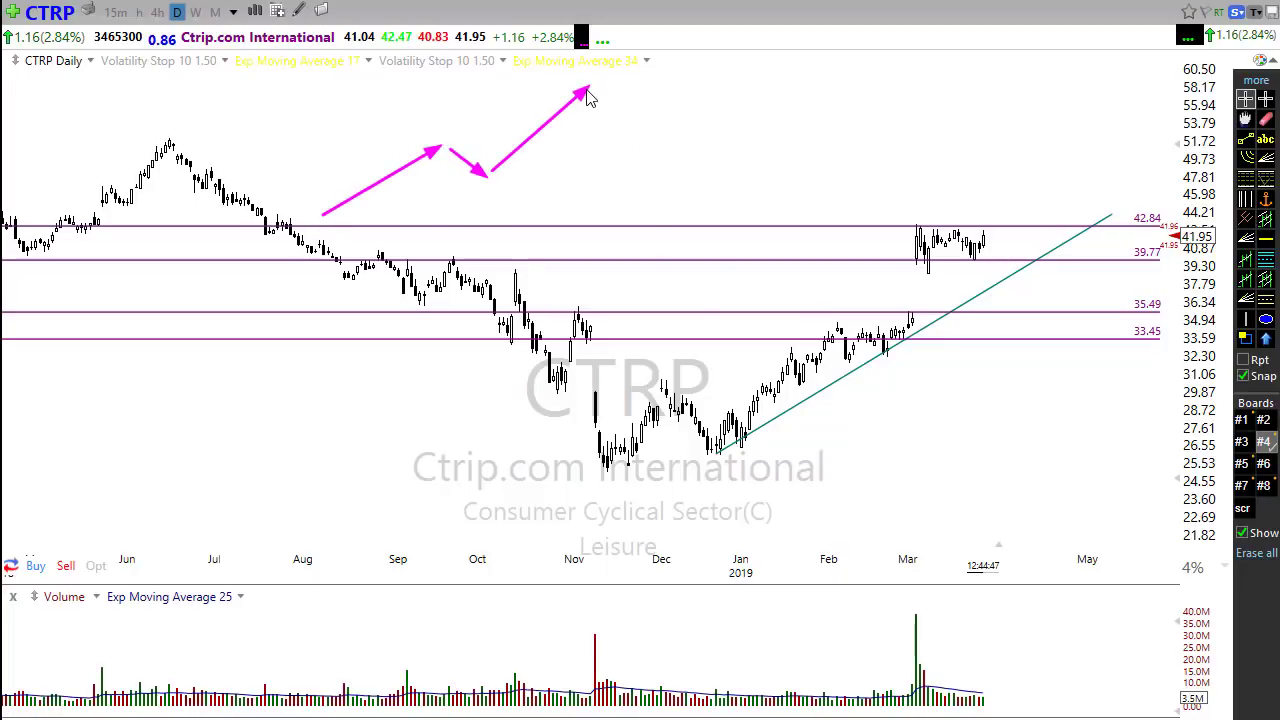
pyautogui.moveTo(590, 98)
pyautogui.mouseDown()
pyautogui.moveTo(620, 134)
pyautogui.moveTo(672, 107)
pyautogui.moveTo(699, 132)
pyautogui.mouseUp()
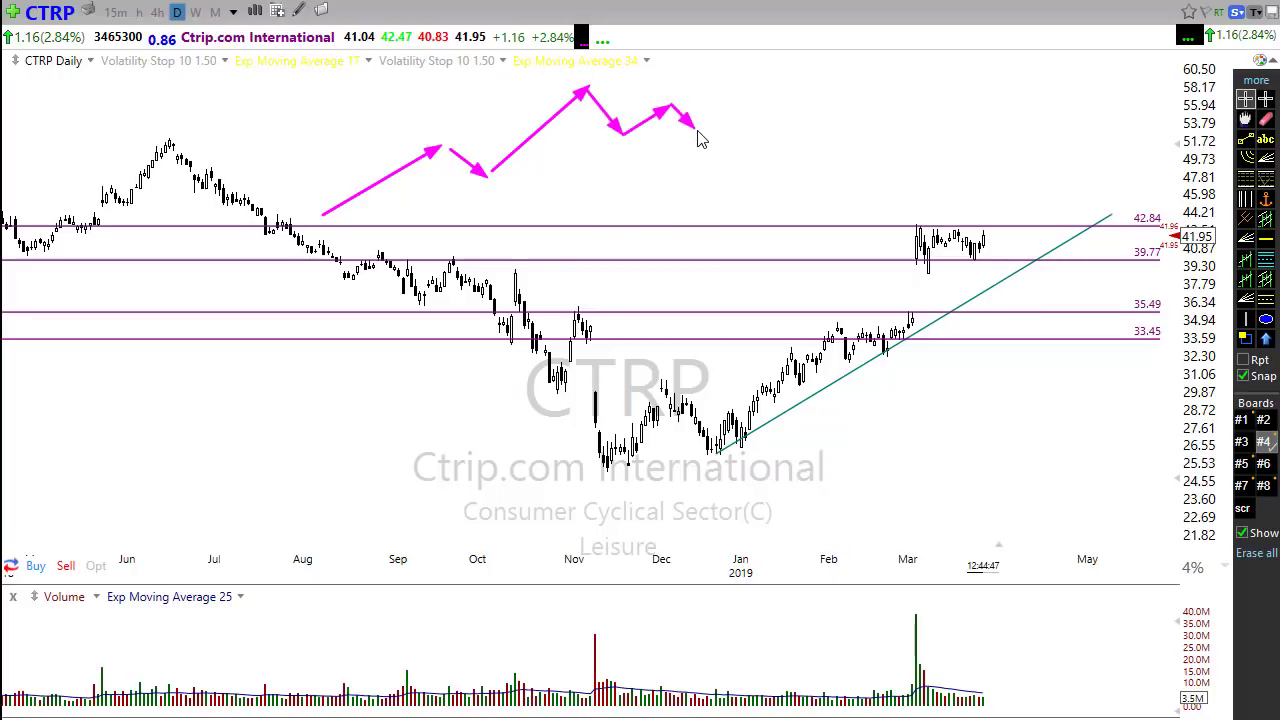
pyautogui.moveTo(419, 146)
pyautogui.mouseDown()
pyautogui.moveTo(598, 142)
pyautogui.moveTo(846, 163)
pyautogui.moveTo(851, 151)
pyautogui.mouseUp()
pyautogui.moveTo(686, 136)
pyautogui.mouseDown()
pyautogui.moveTo(757, 177)
pyautogui.moveTo(738, 176)
pyautogui.mouseUp()
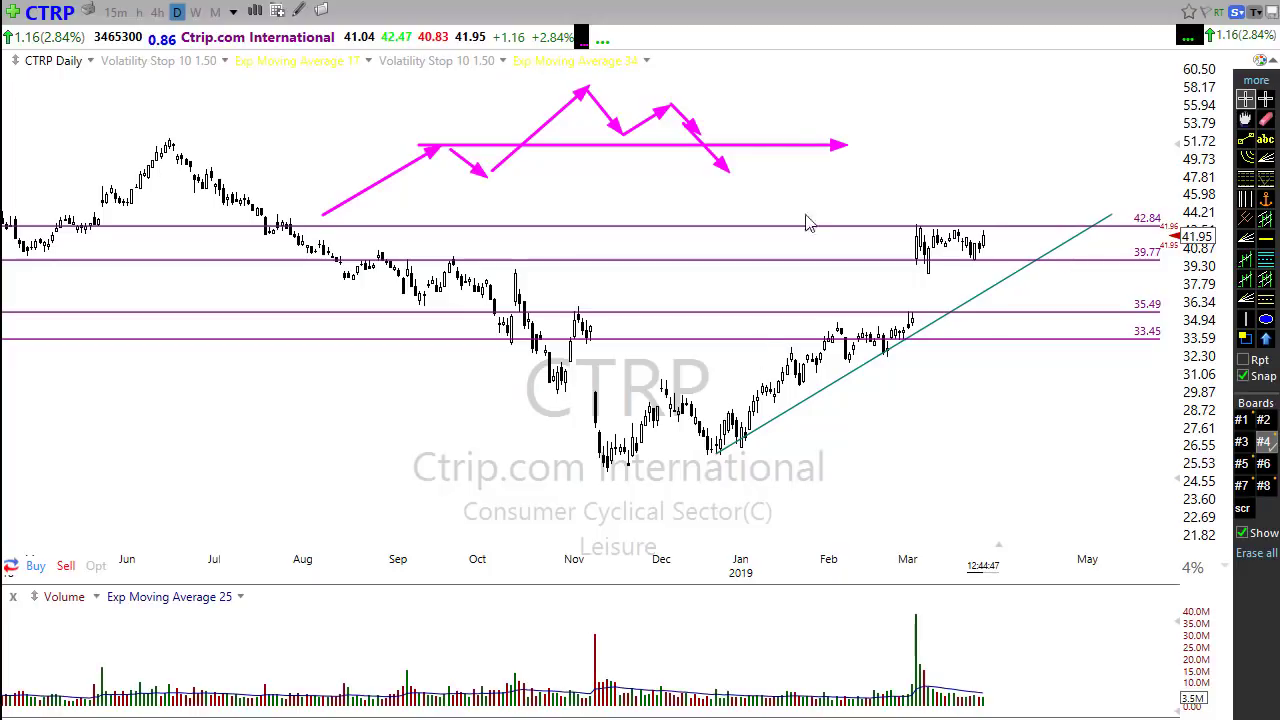
# Step: Add a rebound above the horizontal level, converging rising and falling trend arrows and a downward break, and clear the sketch
pyautogui.moveTo(720, 163)
pyautogui.mouseDown()
pyautogui.moveTo(766, 129)
pyautogui.moveTo(818, 153)
pyautogui.moveTo(846, 126)
pyautogui.mouseUp()
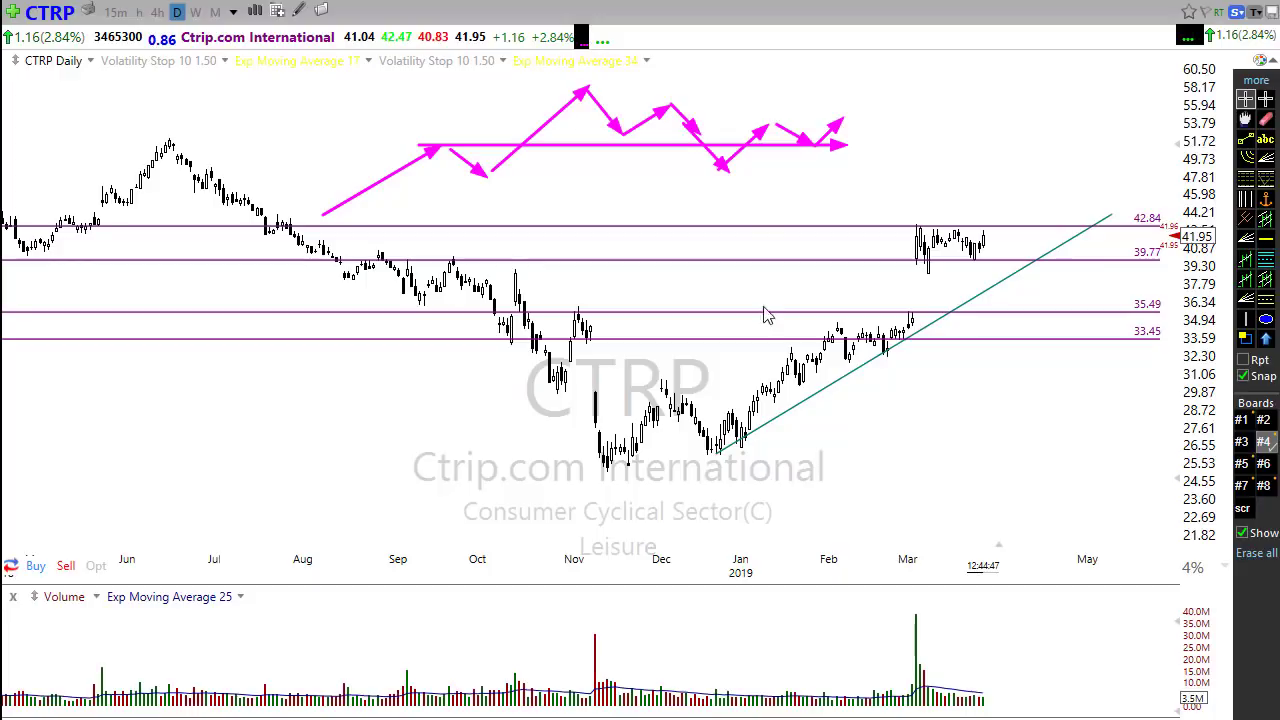
pyautogui.moveTo(718, 174); pyautogui.dragTo(894, 136)
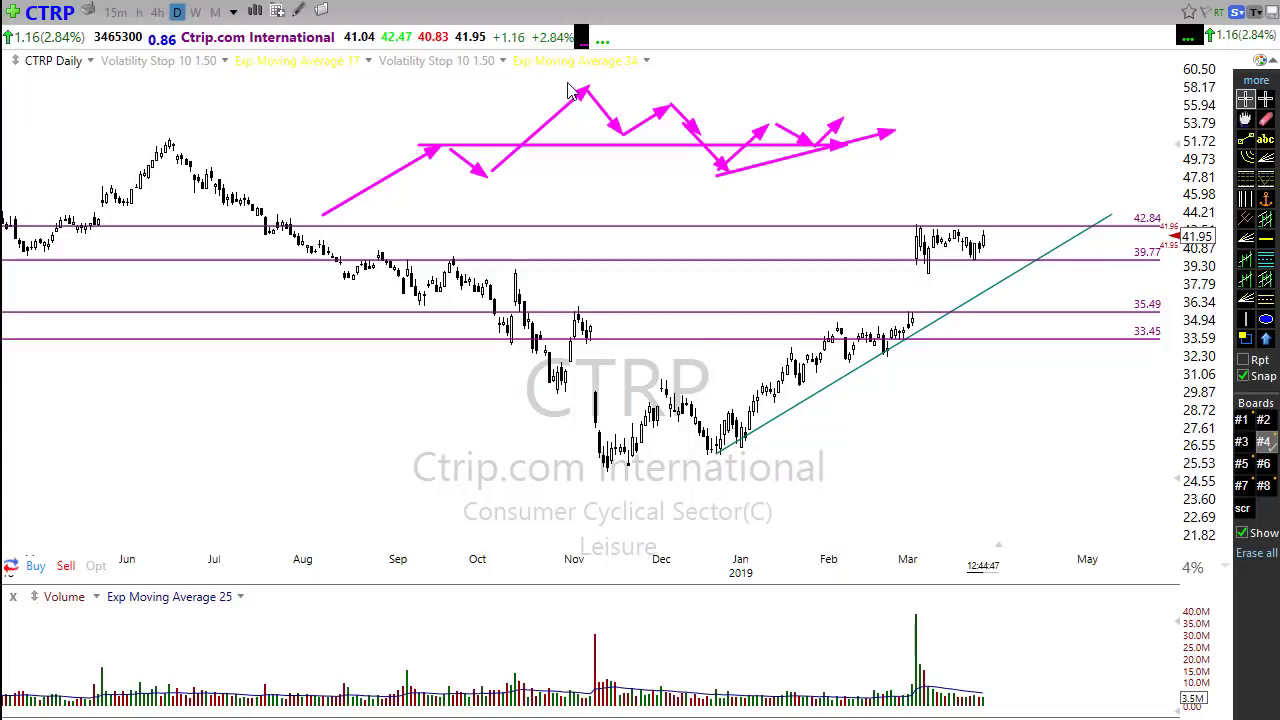
pyautogui.moveTo(568, 84)
pyautogui.mouseDown()
pyautogui.moveTo(795, 134)
pyautogui.moveTo(772, 120)
pyautogui.moveTo(790, 122)
pyautogui.moveTo(856, 200)
pyautogui.mouseUp()
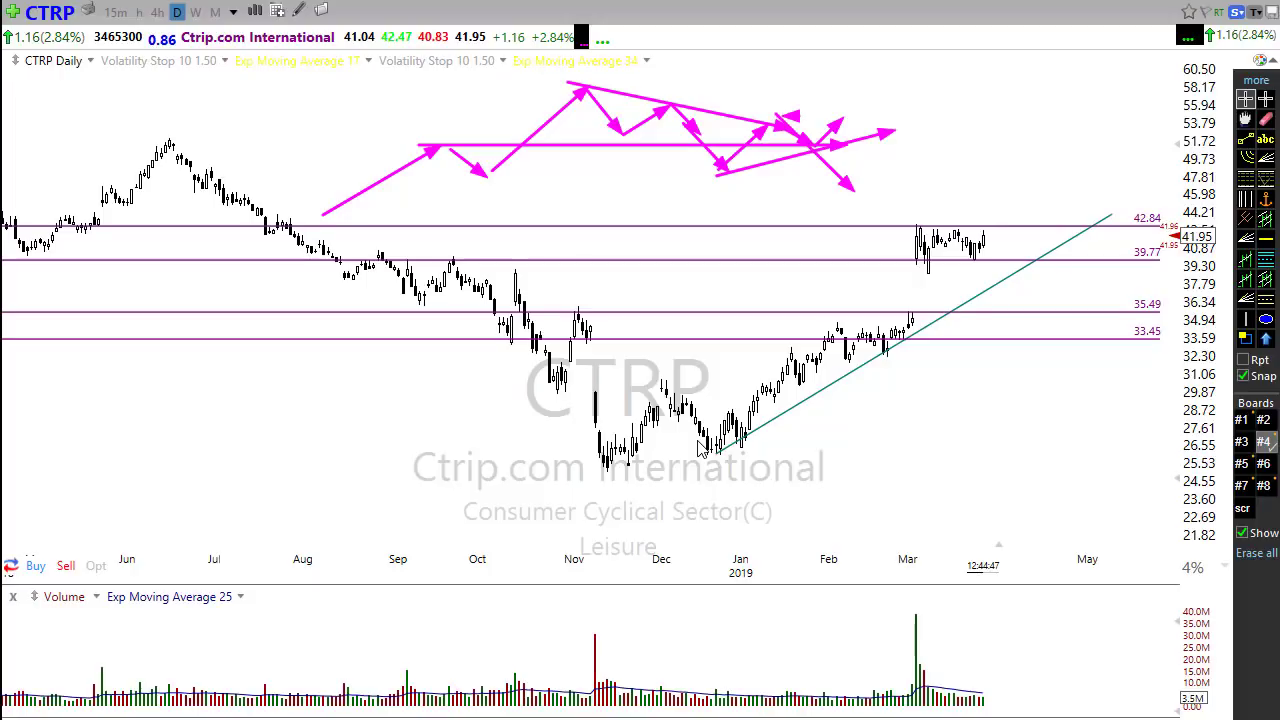
pyautogui.press('Escape')
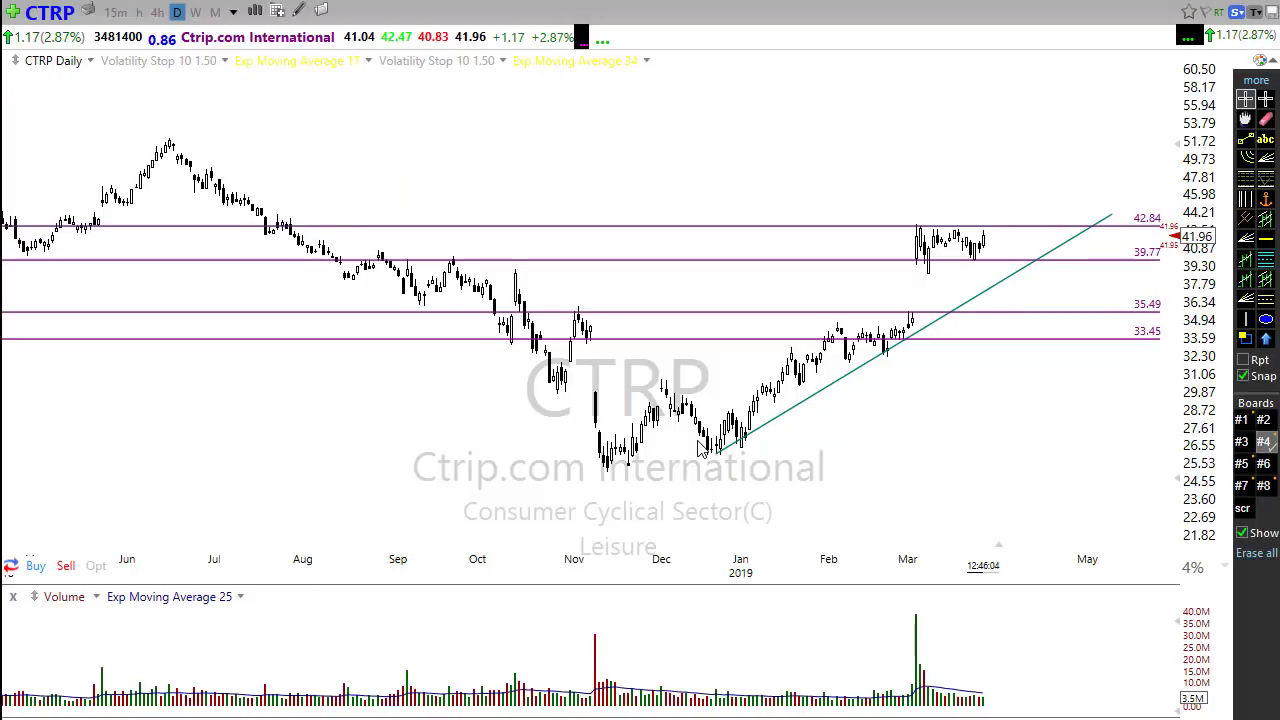
# Step: Sketch a long rising trend arrow below the CTRP price bars with a zigzag of swings bouncing upward off it
pyautogui.scroll(2, 760, 458)
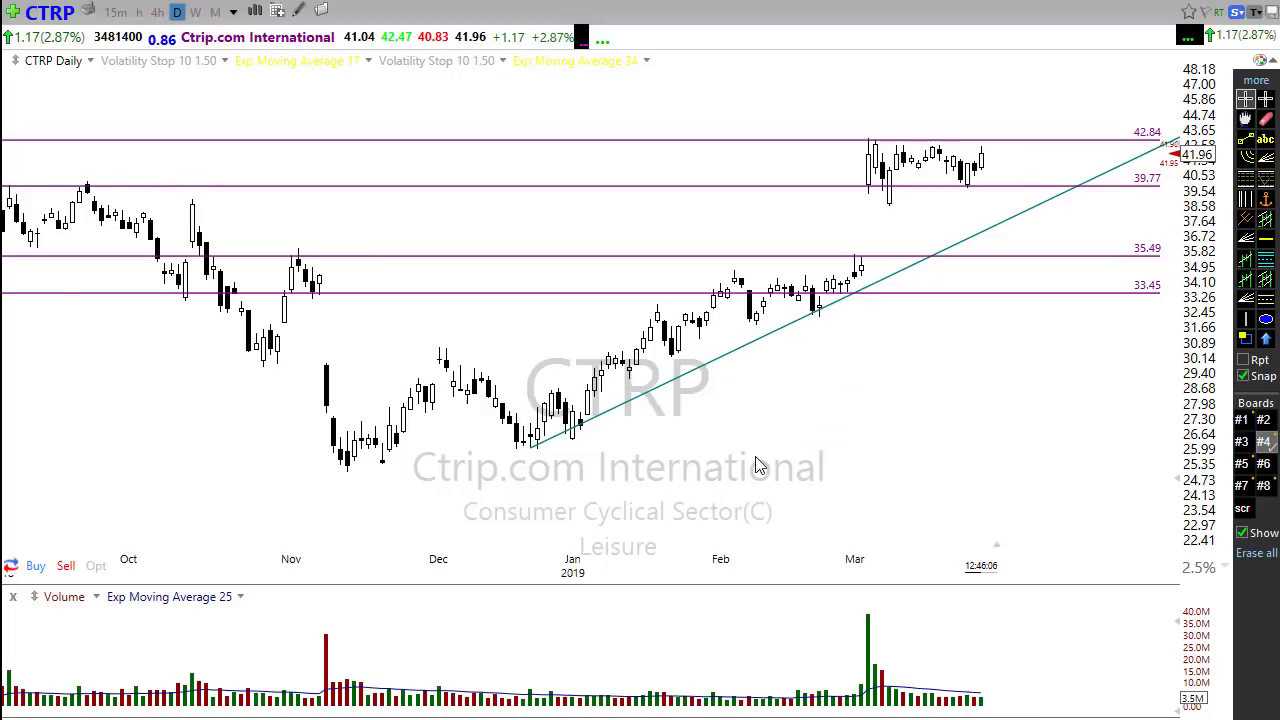
pyautogui.scroll(3, 723, 447)
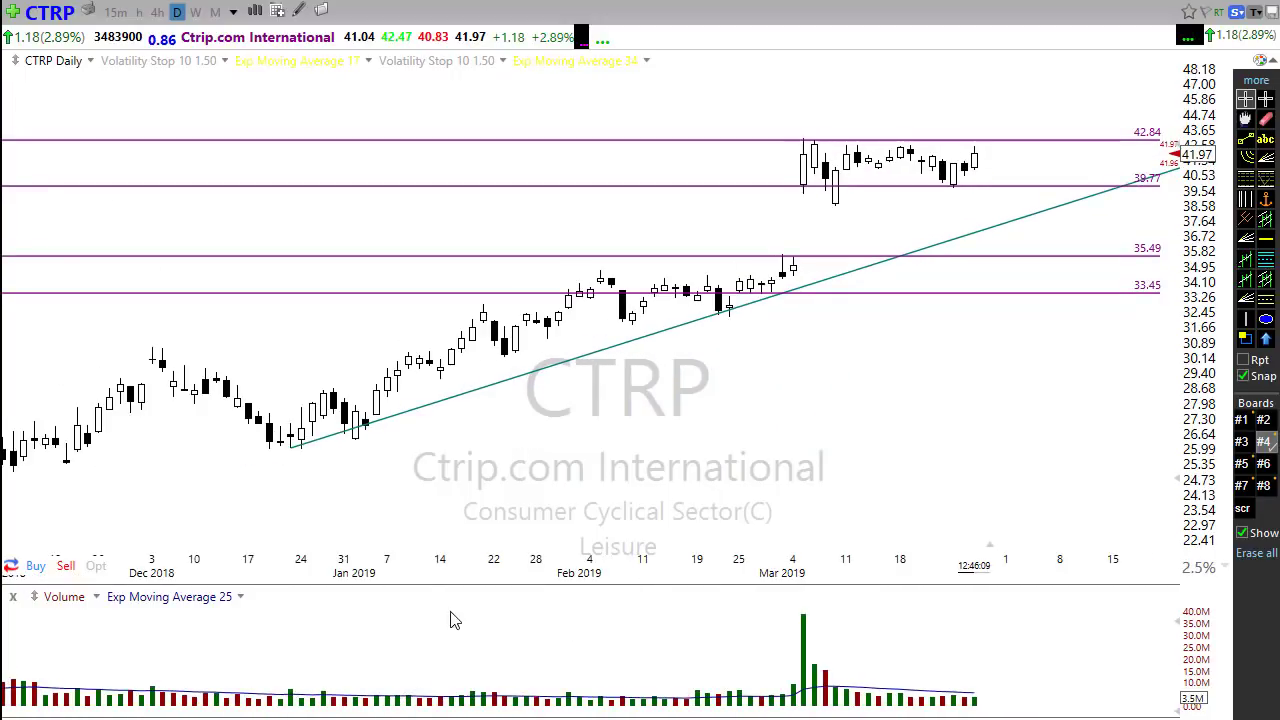
pyautogui.moveTo(440, 560)
pyautogui.mouseDown()
pyautogui.moveTo(1014, 429)
pyautogui.moveTo(1040, 385)
pyautogui.mouseUp()
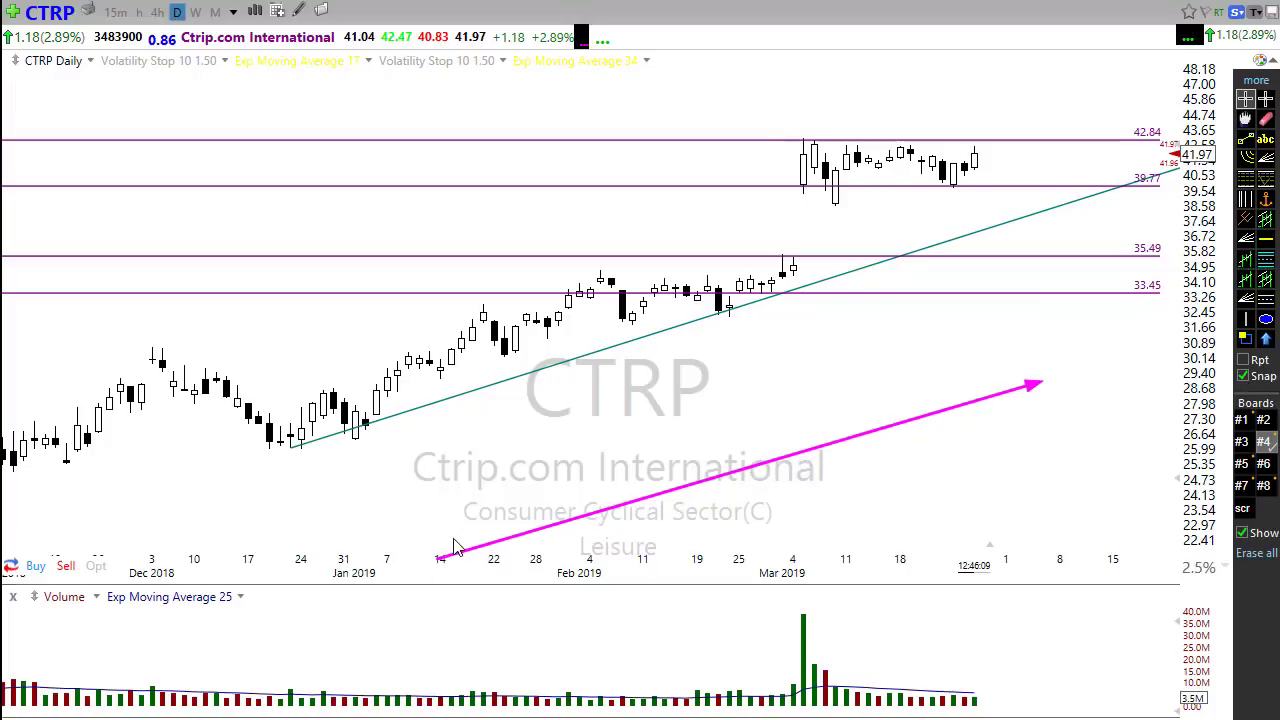
pyautogui.moveTo(449, 540)
pyautogui.mouseDown()
pyautogui.moveTo(571, 474)
pyautogui.moveTo(600, 518)
pyautogui.moveTo(674, 453)
pyautogui.moveTo(822, 456)
pyautogui.moveTo(876, 395)
pyautogui.moveTo(918, 418)
pyautogui.moveTo(1004, 375)
pyautogui.mouseUp()
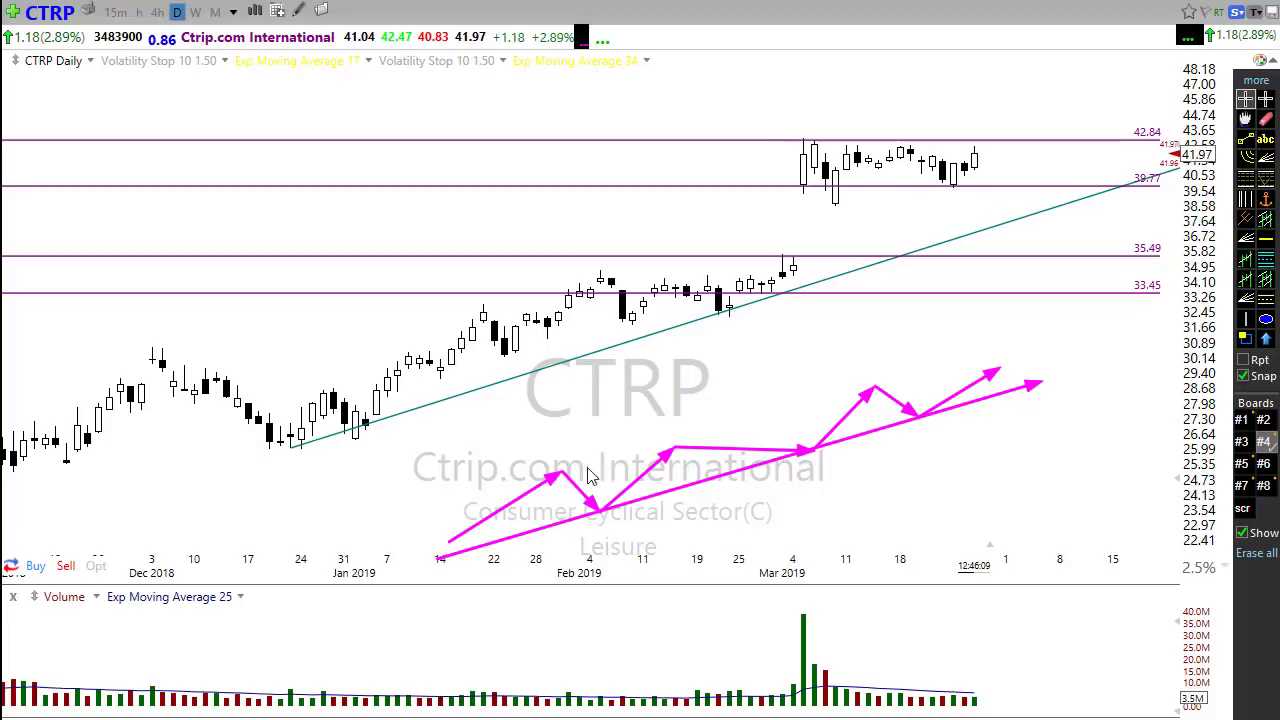
# Step: Add horizontal arrows extending from the first peak's level and from just above the second peak's level, and clear the sketch
pyautogui.moveTo(561, 474)
pyautogui.mouseDown()
pyautogui.moveTo(820, 494)
pyautogui.moveTo(916, 480)
pyautogui.mouseUp()
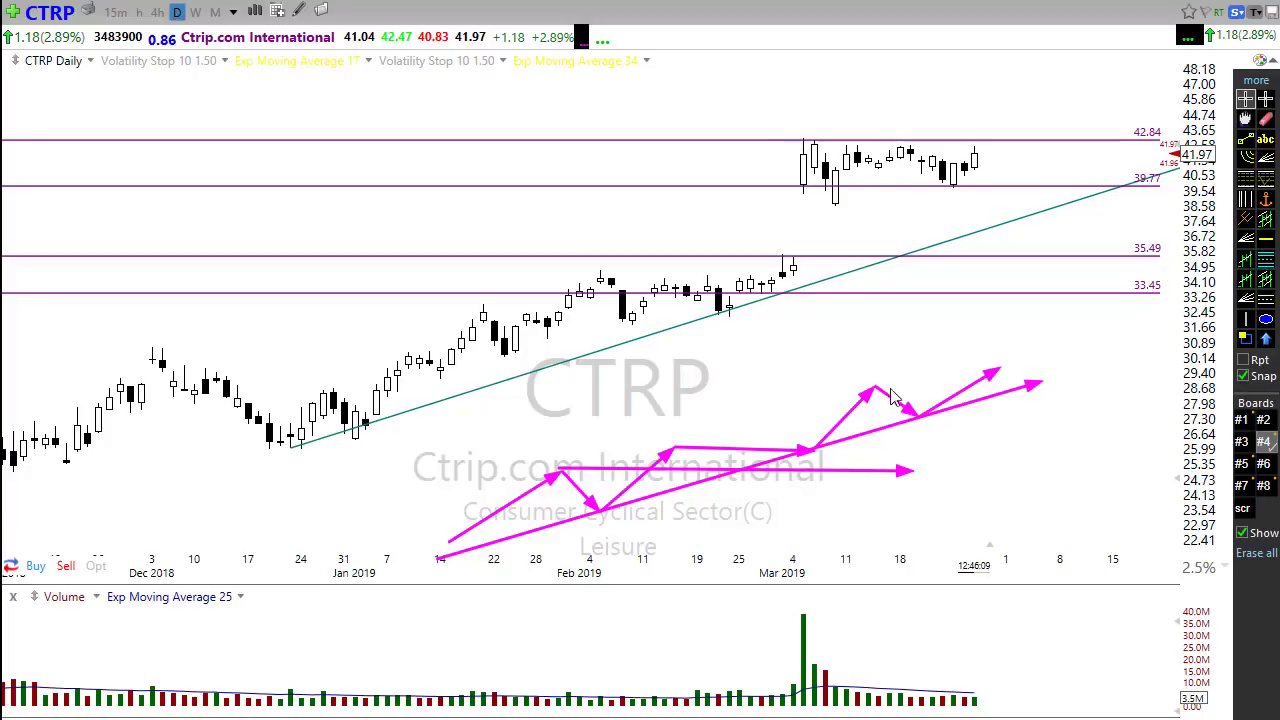
pyautogui.moveTo(676, 422); pyautogui.dragTo(1037, 429)
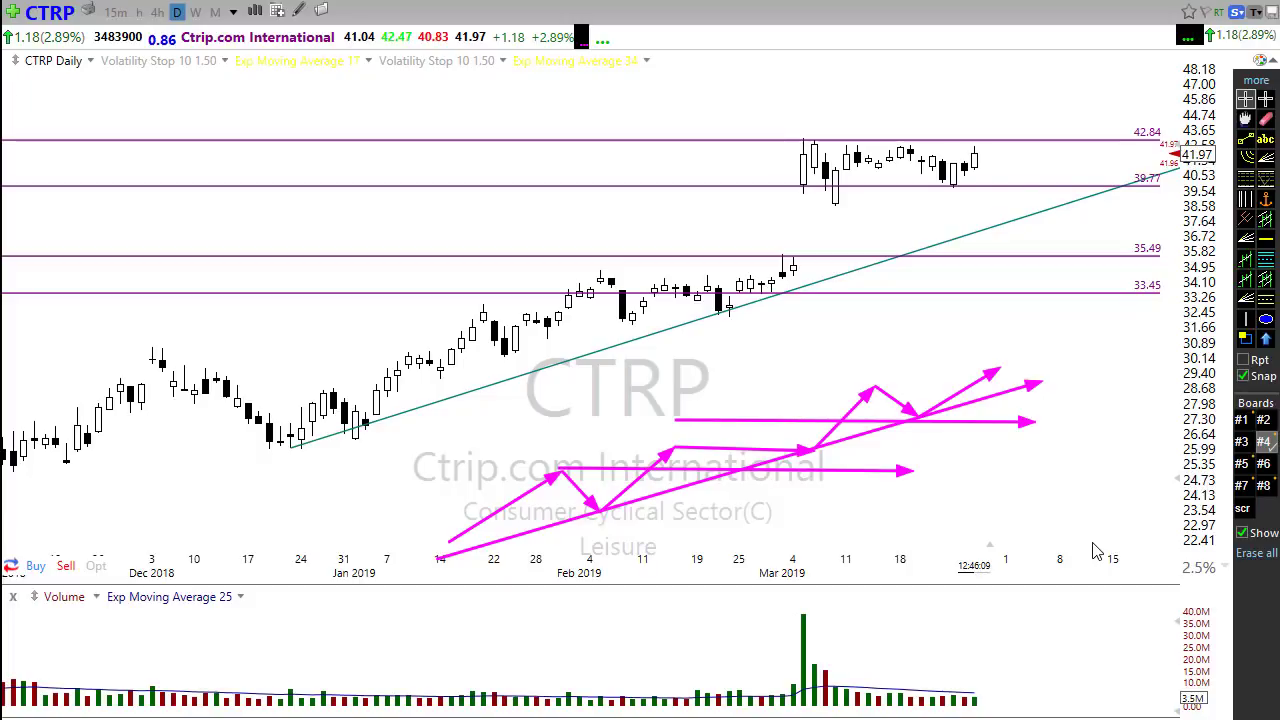
pyautogui.press('Escape')
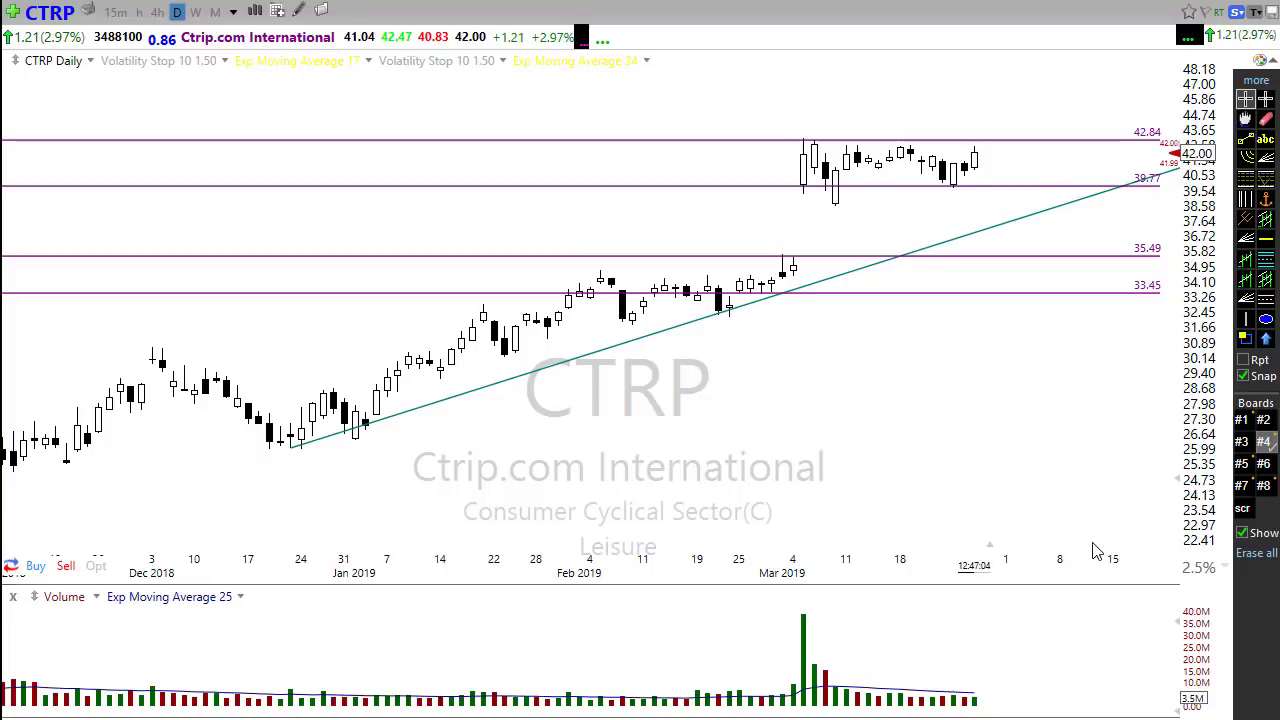
pyautogui.scroll(-3, 746, 423)
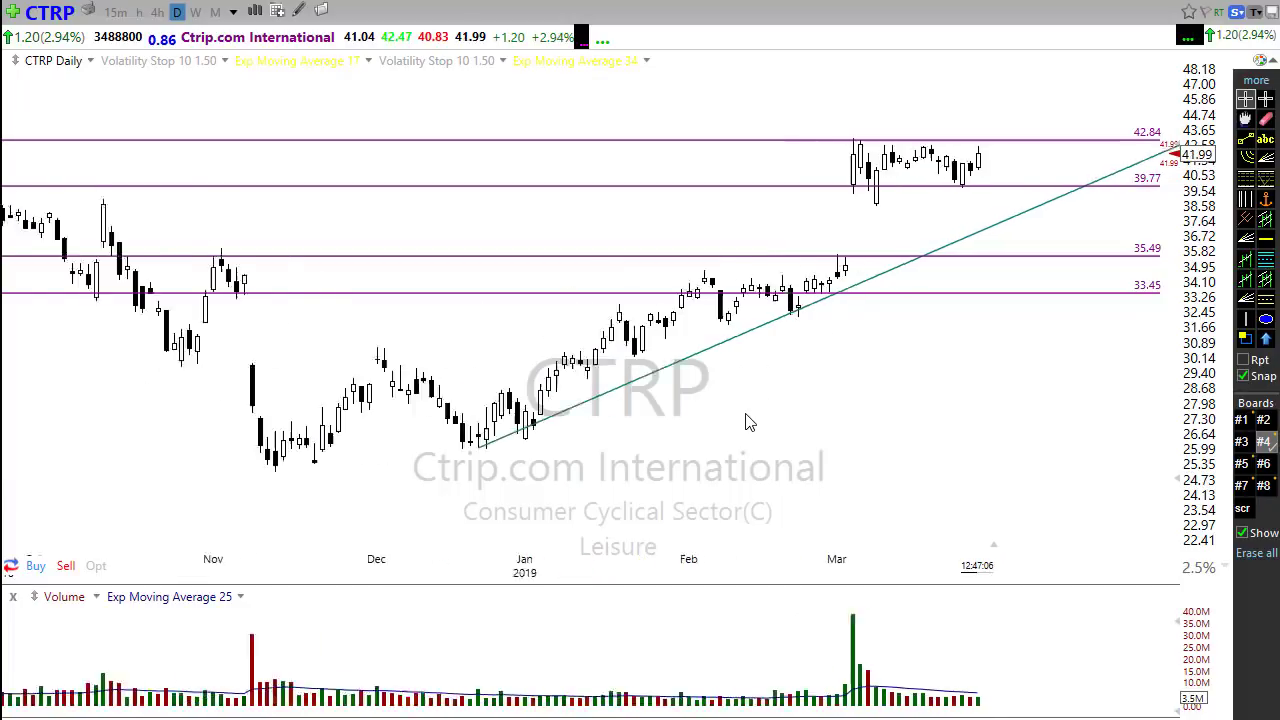
pyautogui.moveTo(746, 423)
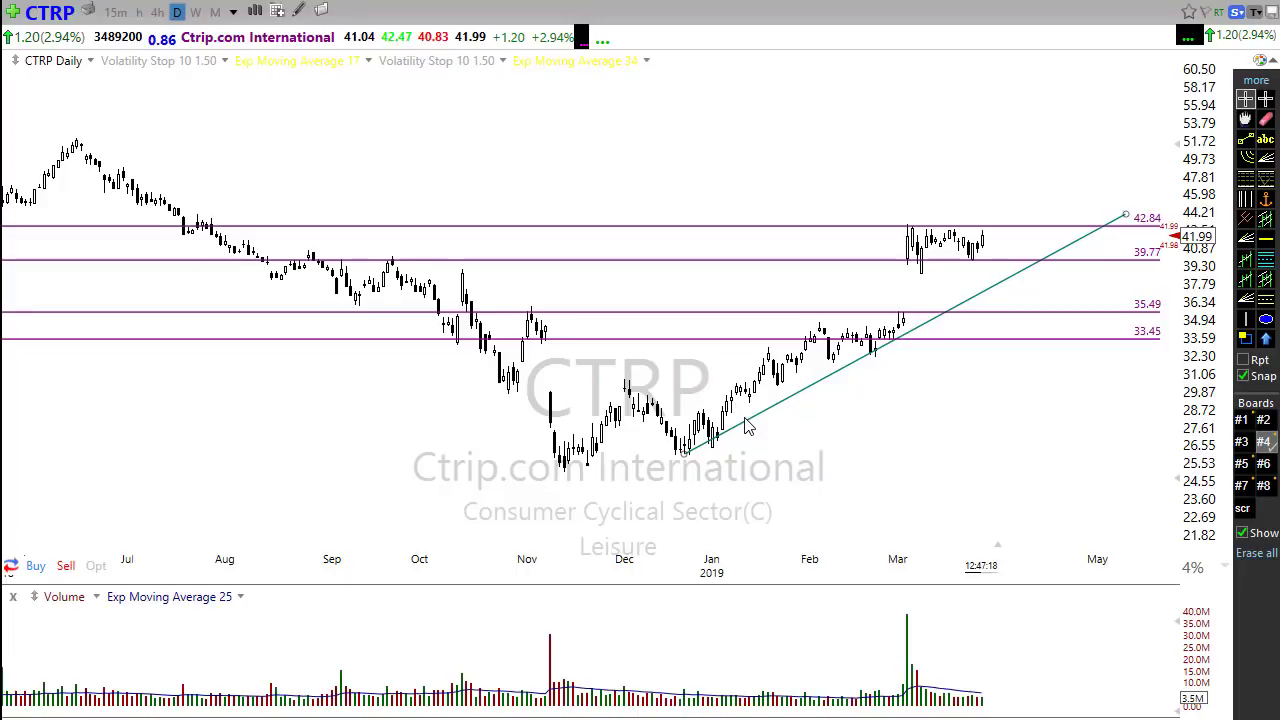
pyautogui.scroll(3, 760, 470)
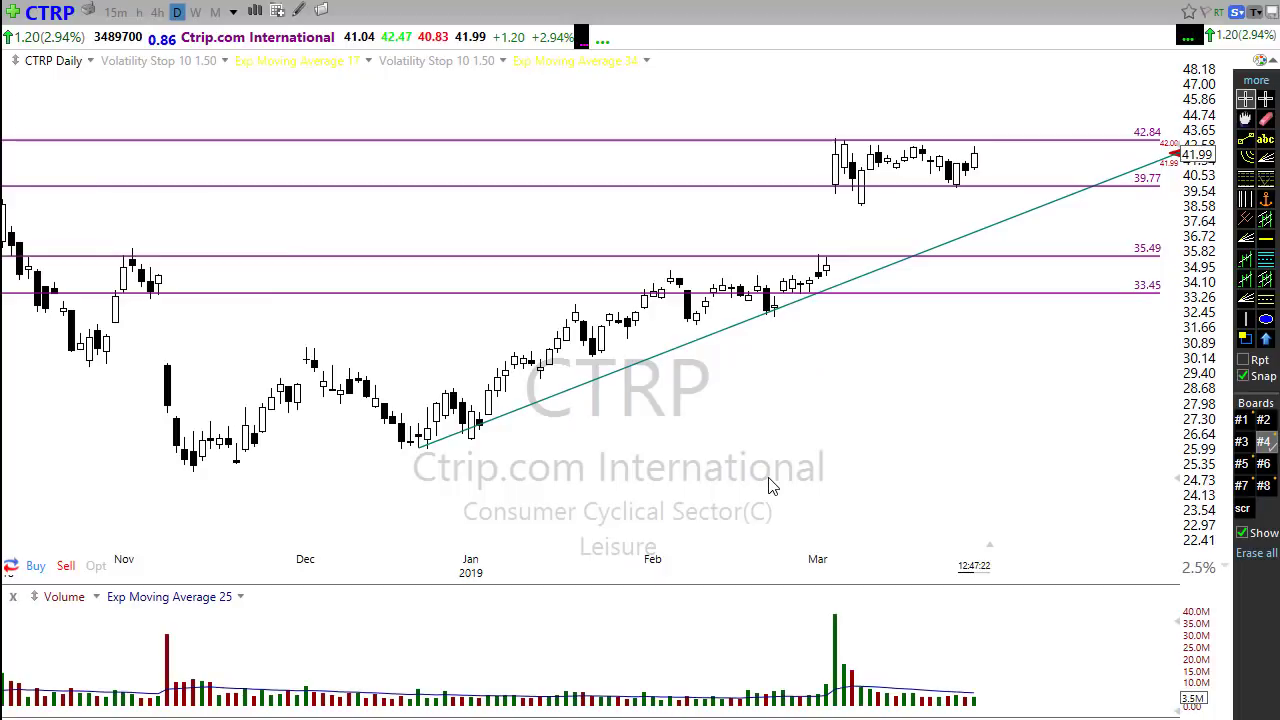
# Step: Switch the chart to DIA and draw a horizontal resistance line at 261.34 along the late February and early March highs
pyautogui.write('dia')
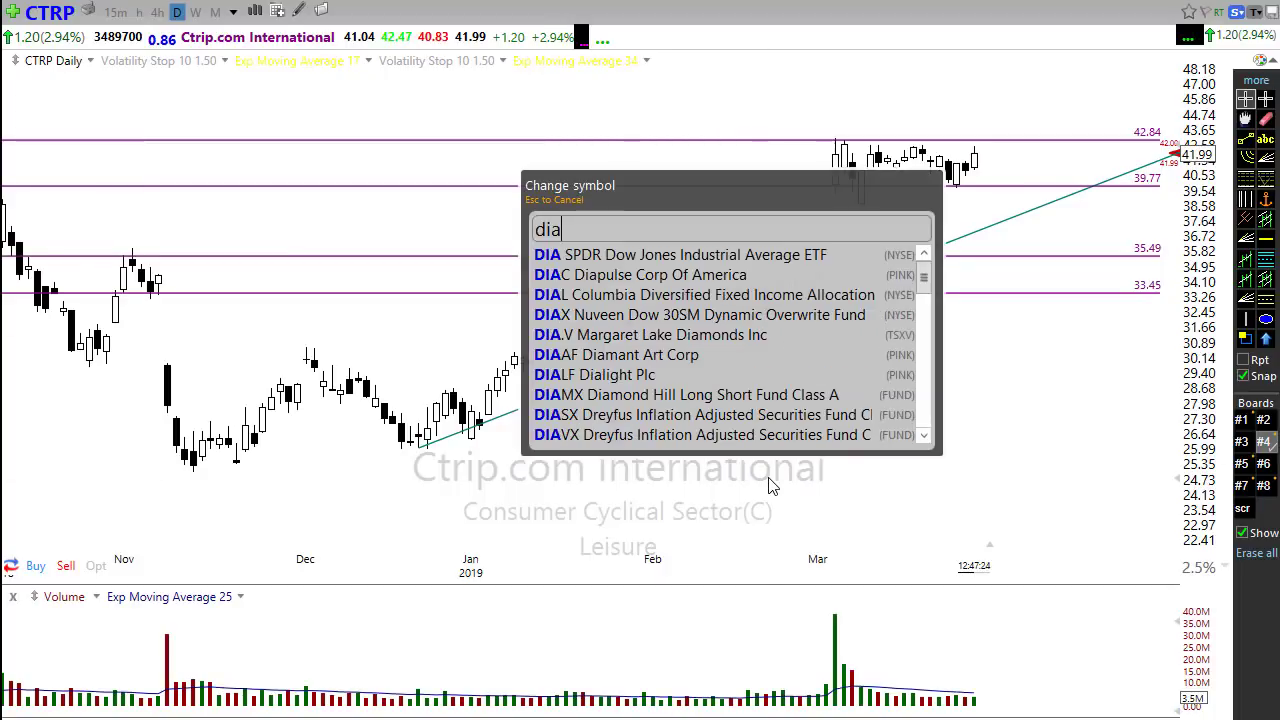
pyautogui.press('Return')
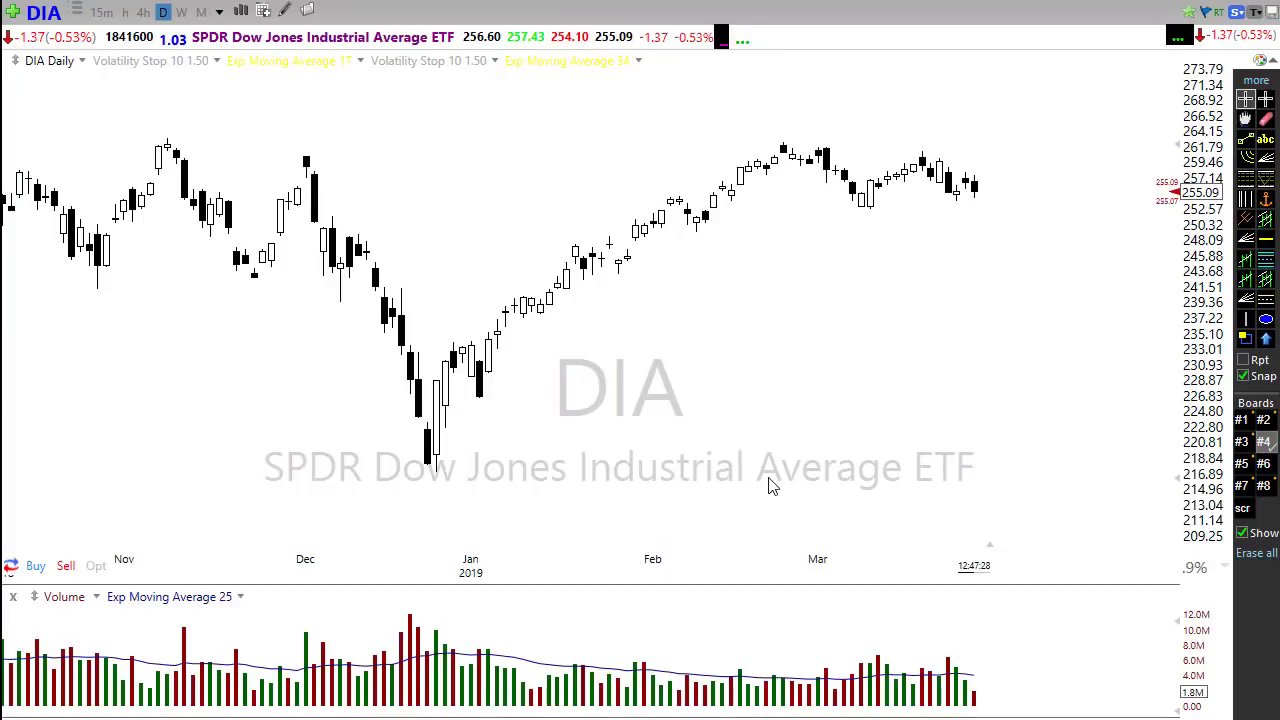
pyautogui.scroll(-2, 880, 410)
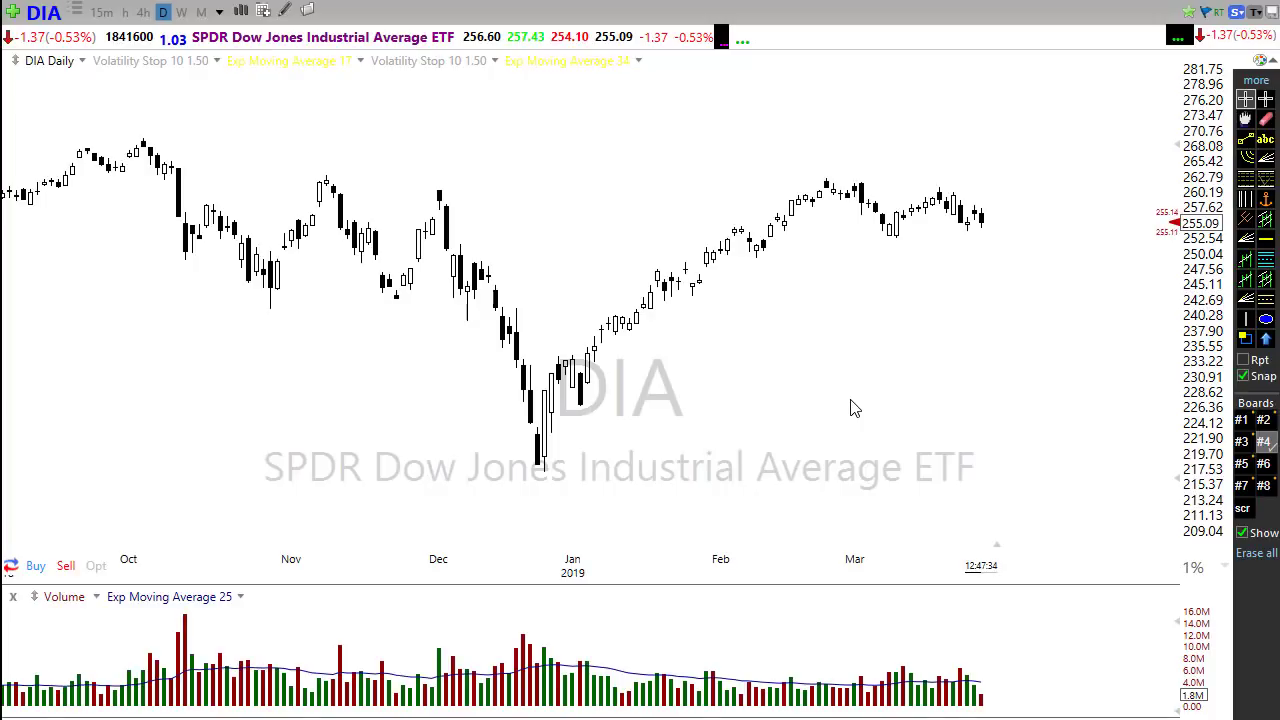
pyautogui.click(1265, 239)
pyautogui.moveTo(1130, 205)
pyautogui.mouseDown()
pyautogui.moveTo(1088, 177)
pyautogui.moveTo(1100, 191)
pyautogui.mouseUp()
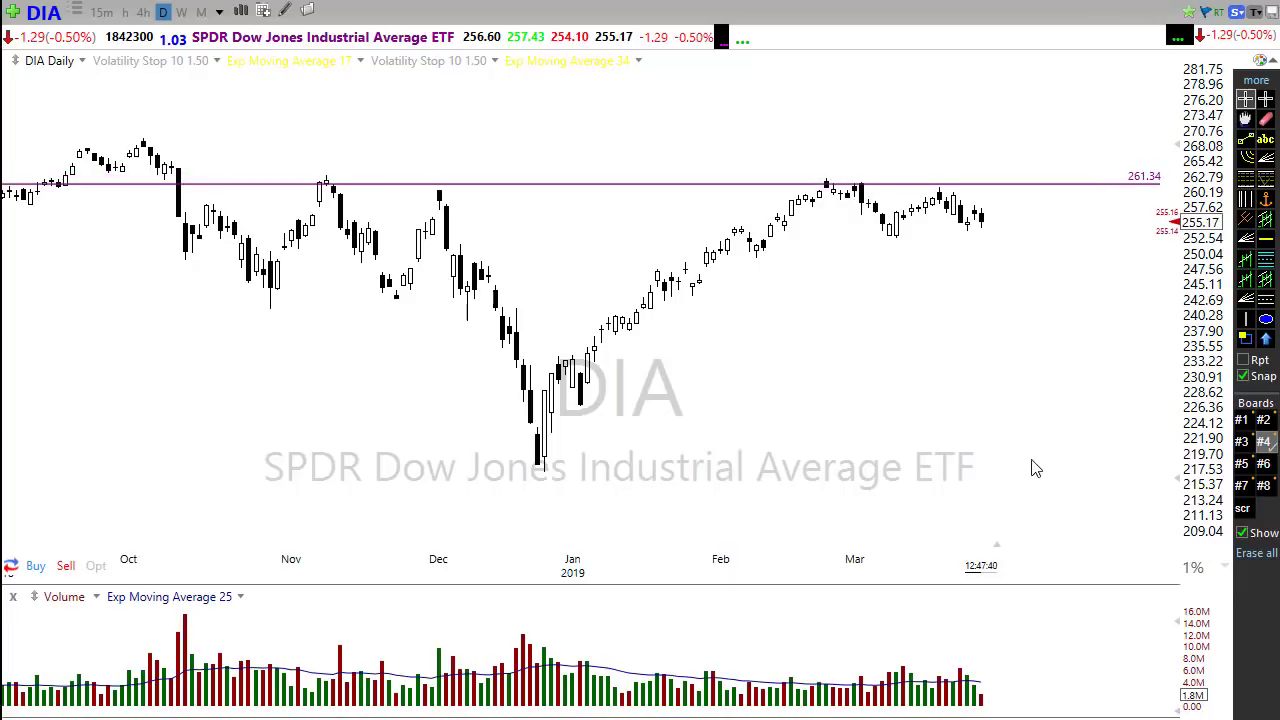
pyautogui.scroll(-4, 871, 514)
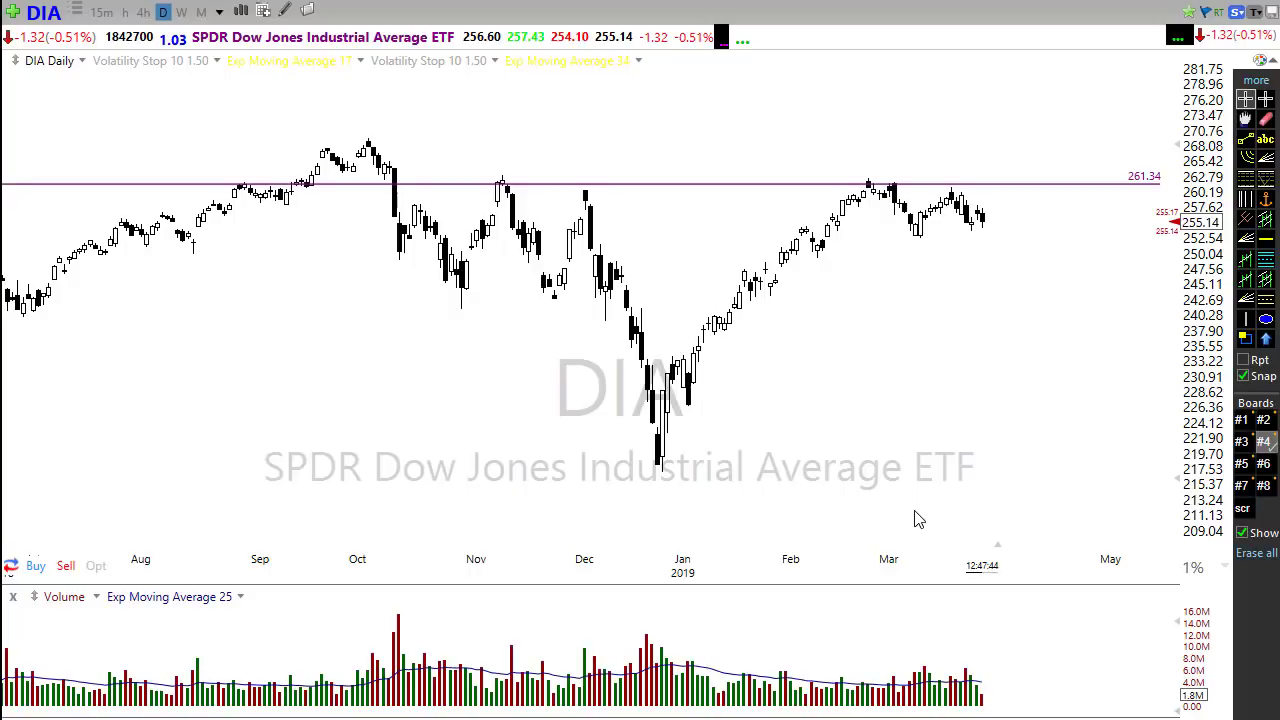
pyautogui.click(900, 176)
pyautogui.click(958, 171)
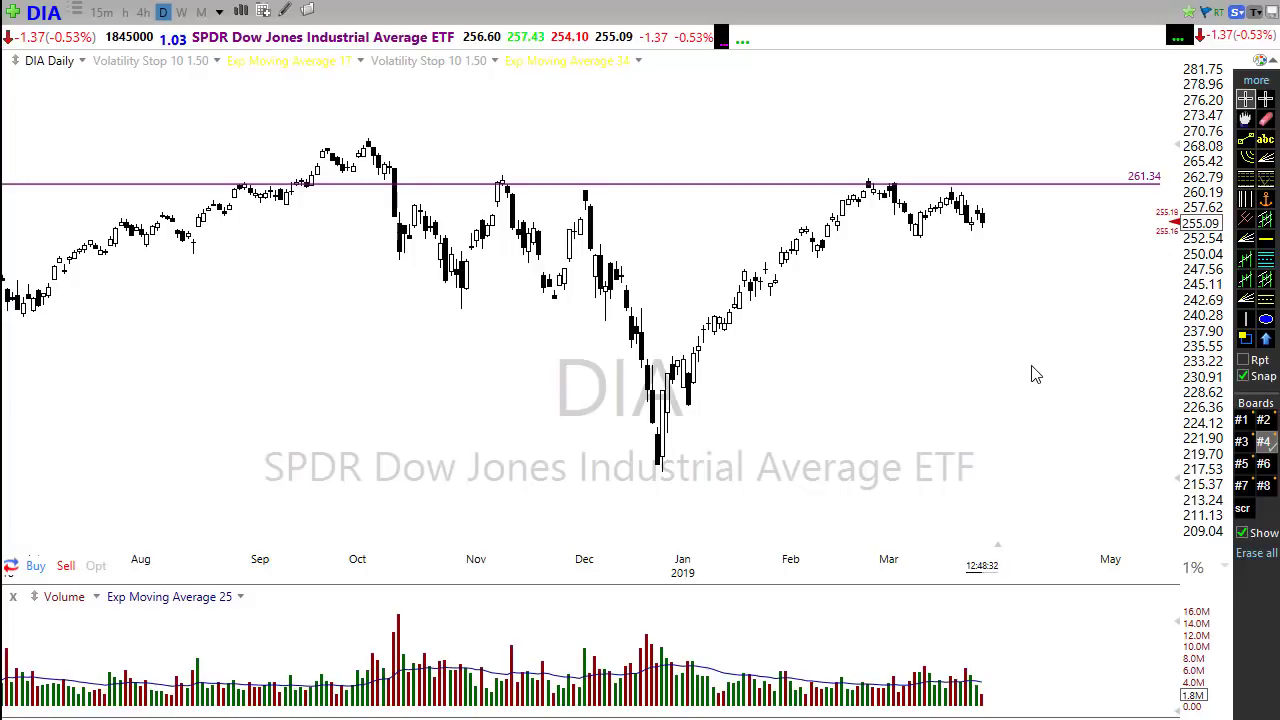
# Step: Switch the chart to JD and draw a rising trendline under the lows from late December 2018, extending past the latest bar
pyautogui.write('jd')
pyautogui.press('Return')
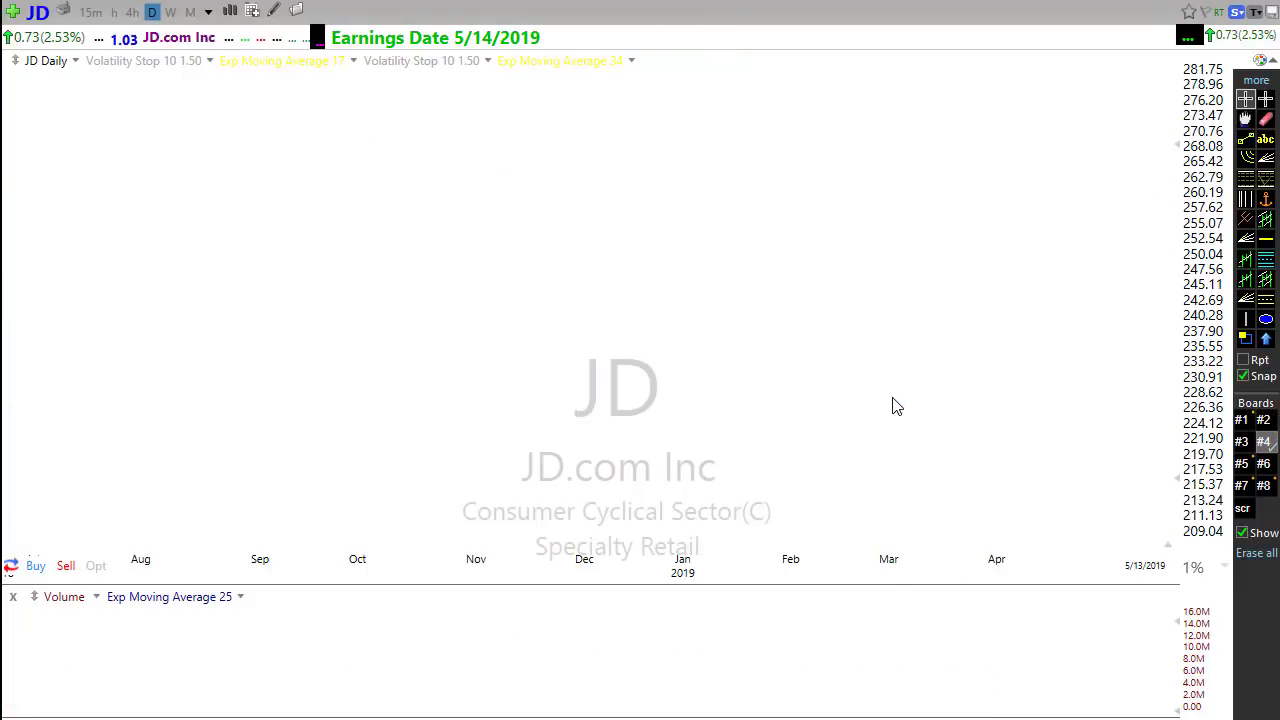
pyautogui.scroll(1, 914, 386)
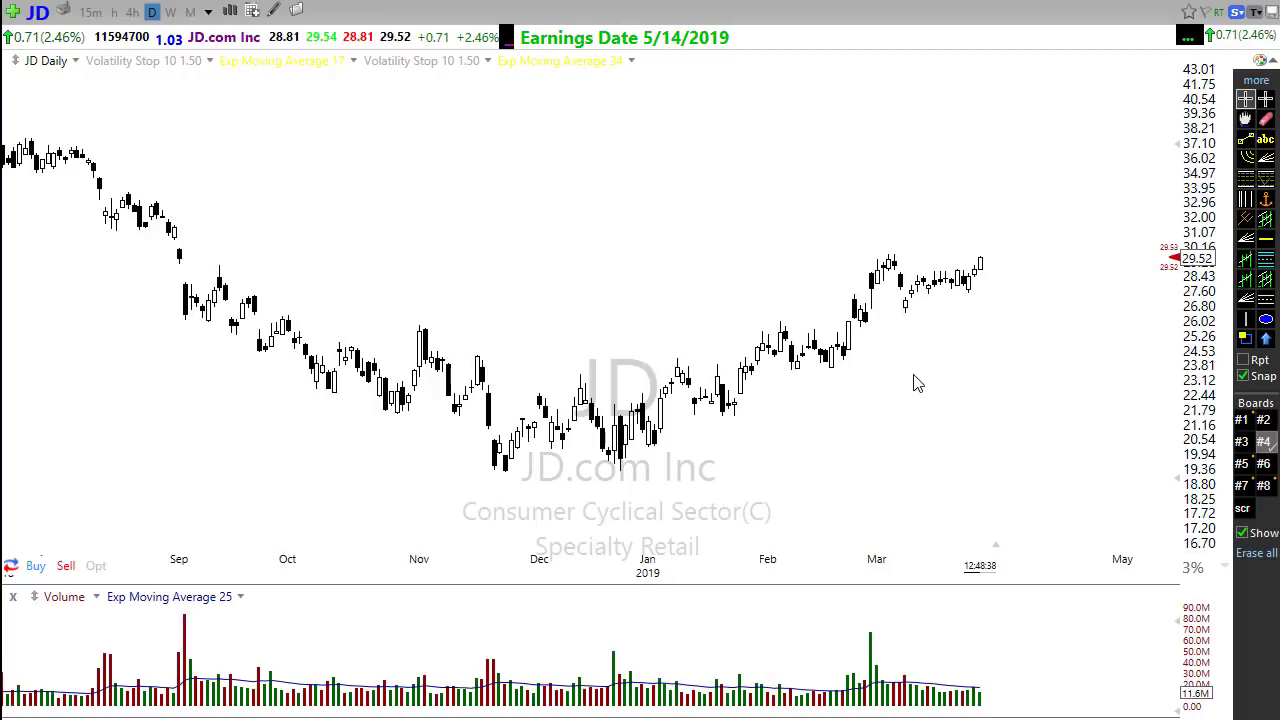
pyautogui.scroll(-1, 914, 381)
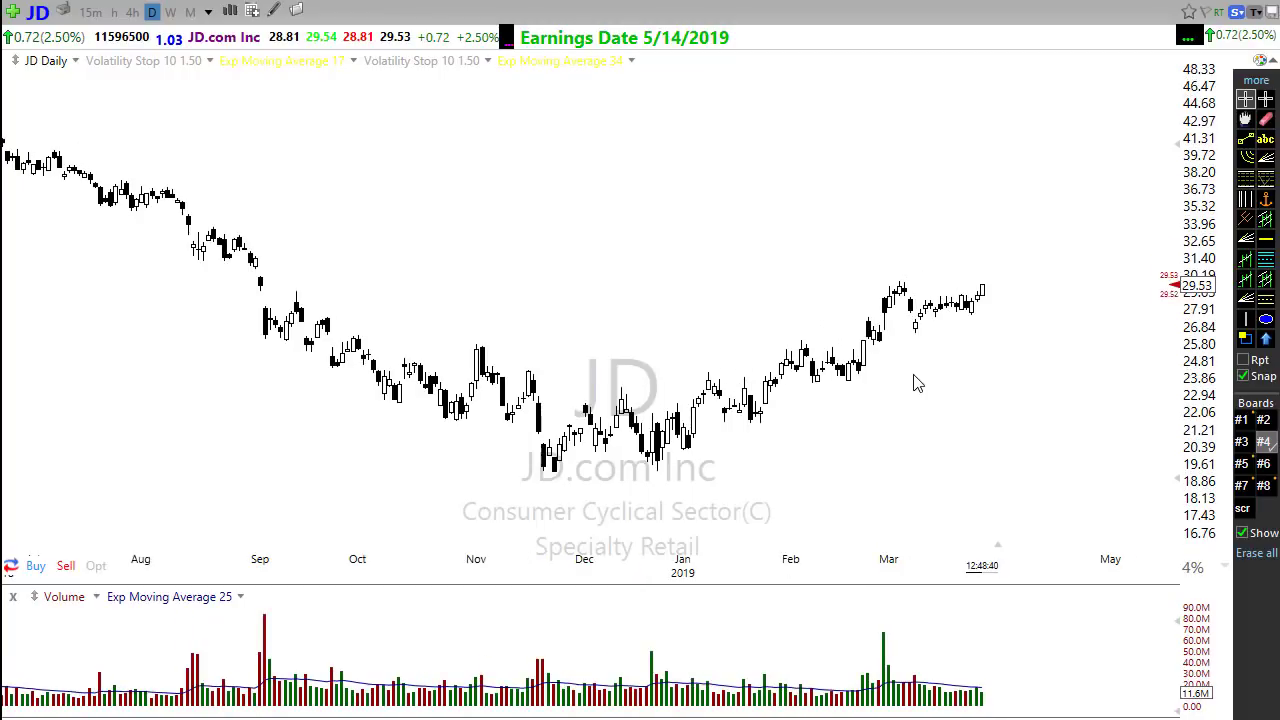
pyautogui.click(1246, 139)
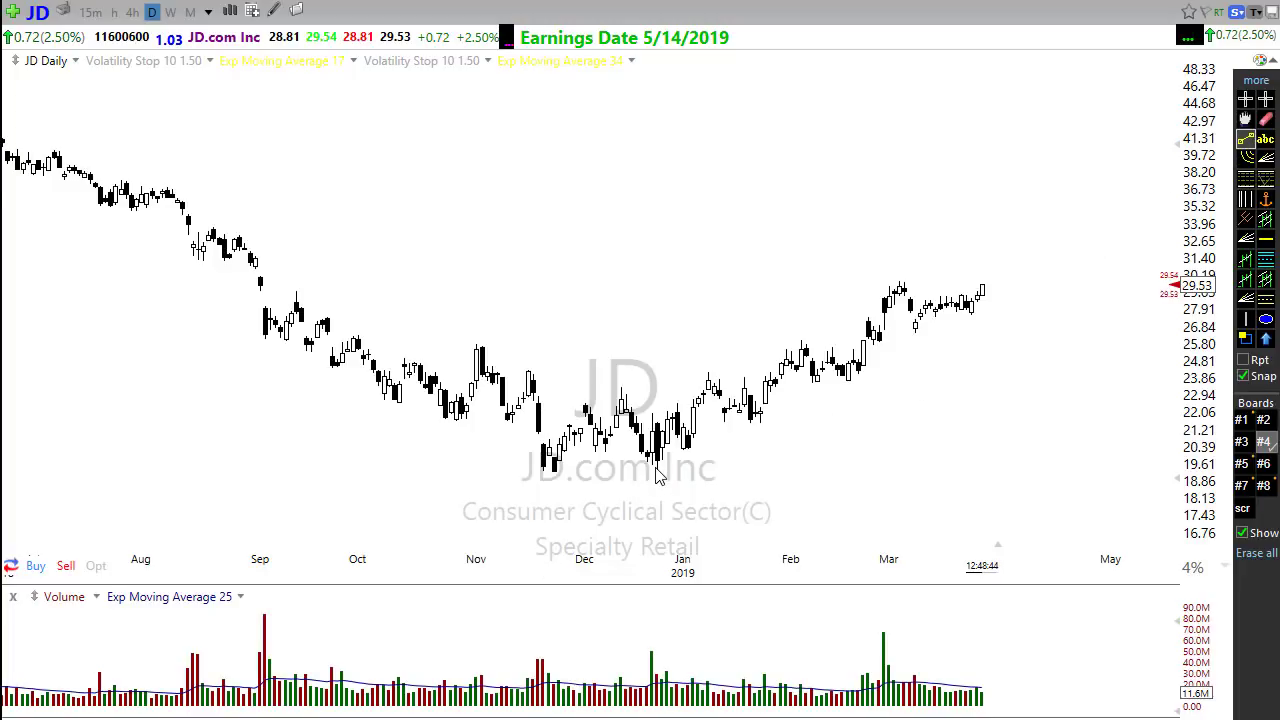
pyautogui.moveTo(656, 470)
pyautogui.mouseDown()
pyautogui.moveTo(943, 394)
pyautogui.moveTo(1076, 278)
pyautogui.mouseUp()
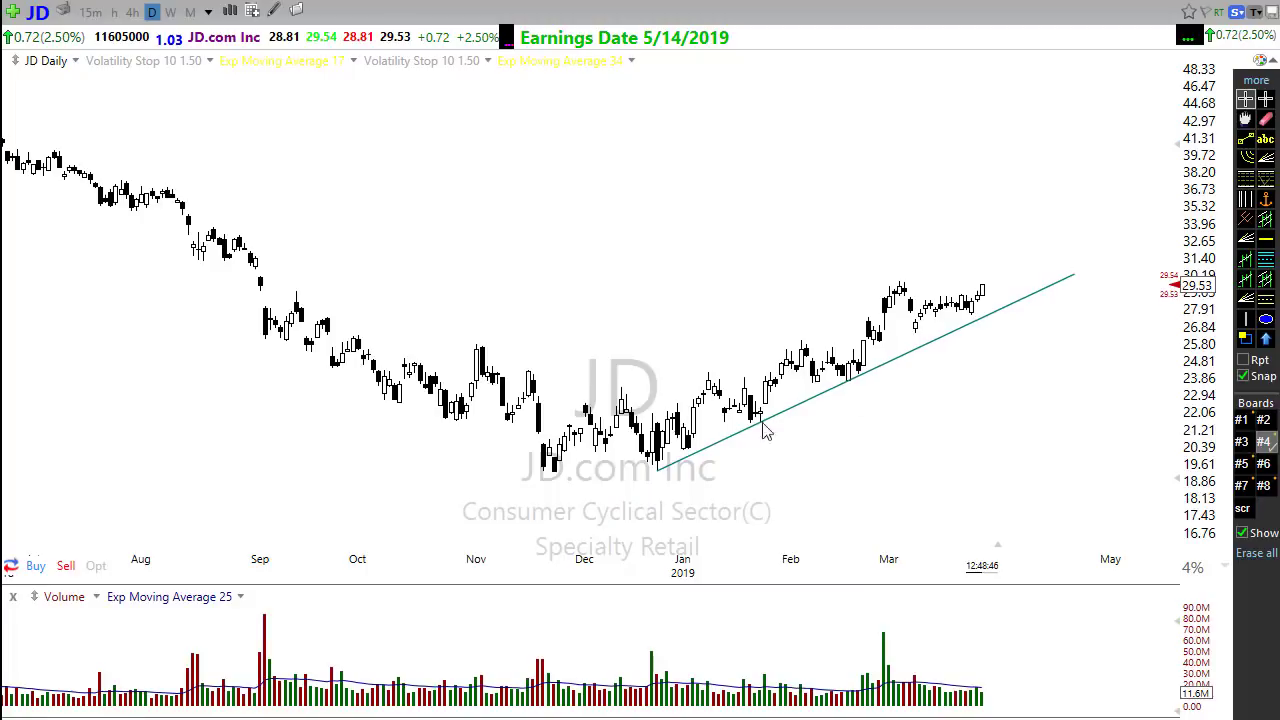
pyautogui.moveTo(656, 476); pyautogui.dragTo(631, 484)
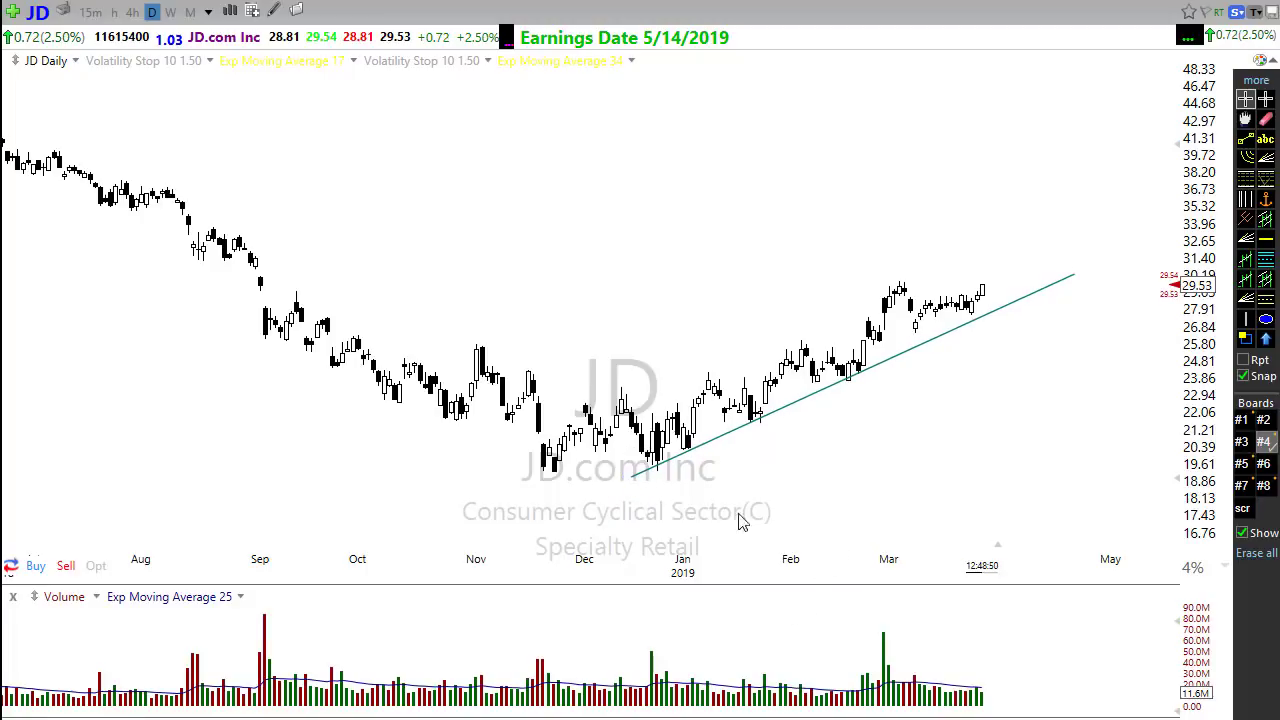
# Step: Sketch arrows along the three pullbacks or consolidations above JD's rising trendline, and clear the arrows
pyautogui.moveTo(706, 398); pyautogui.dragTo(784, 424)
pyautogui.moveTo(782, 366); pyautogui.dragTo(866, 372)
pyautogui.moveTo(876, 314); pyautogui.dragTo(988, 312)
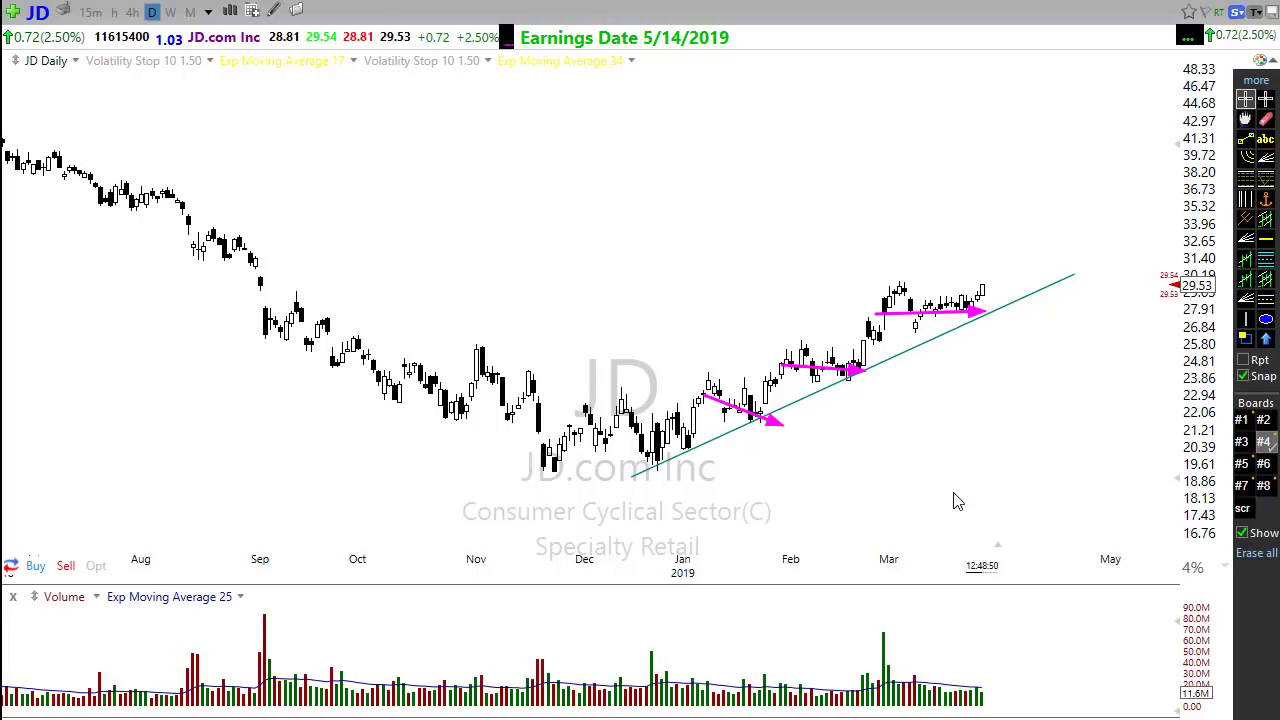
pyautogui.press('Delete')
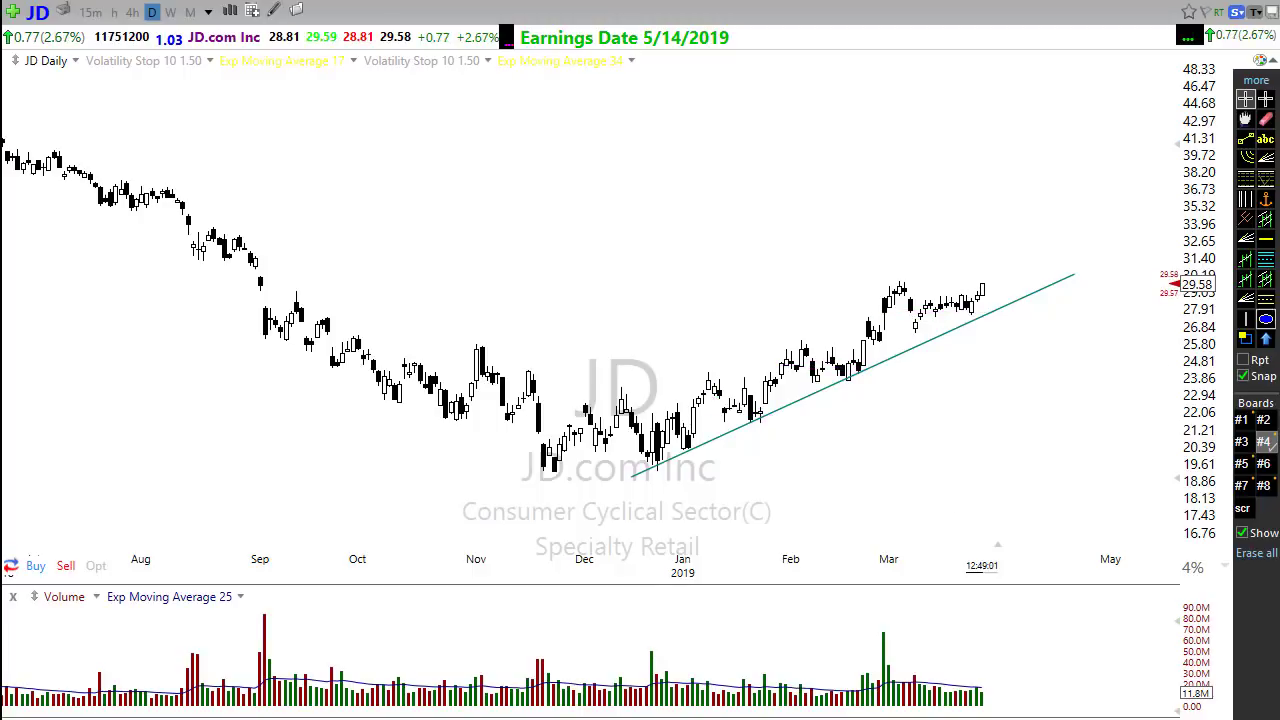
# Step: Draw a horizontal line under JD's recent March consolidation and adjust its level to 27.74
pyautogui.click(1266, 241)
pyautogui.click(1081, 317)
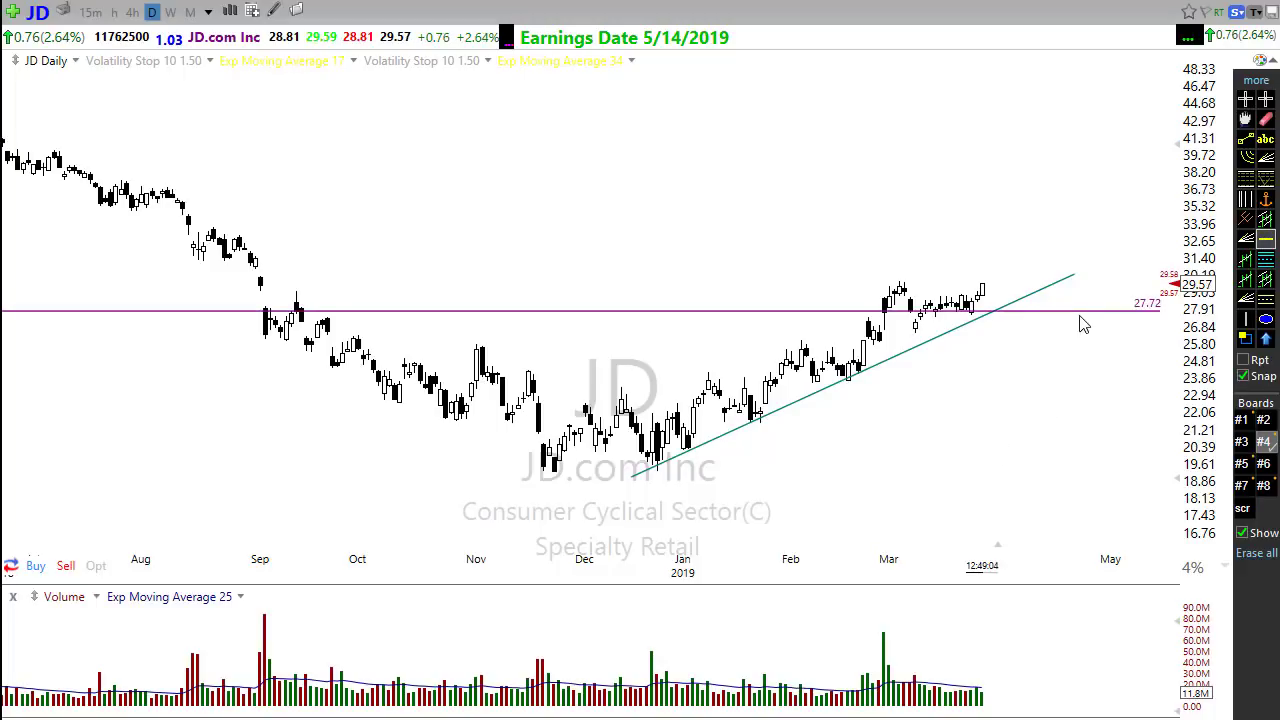
pyautogui.scroll(-2, 777, 531)
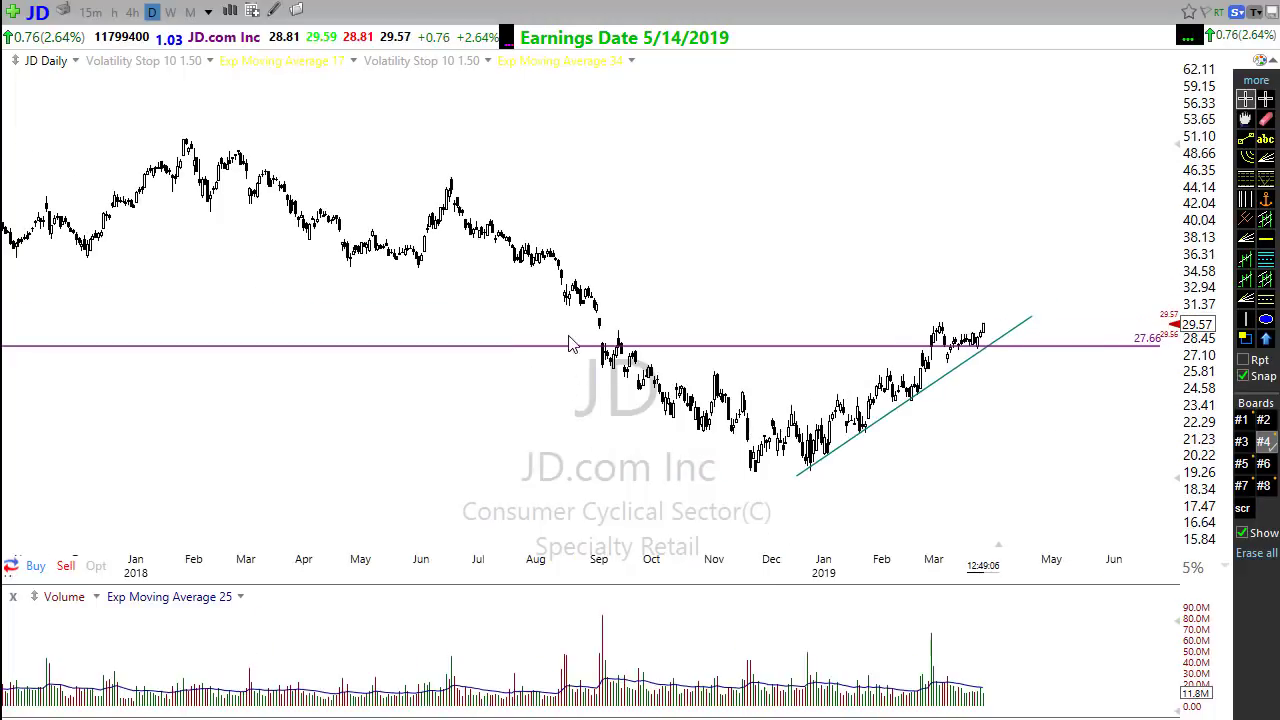
pyautogui.click(735, 347)
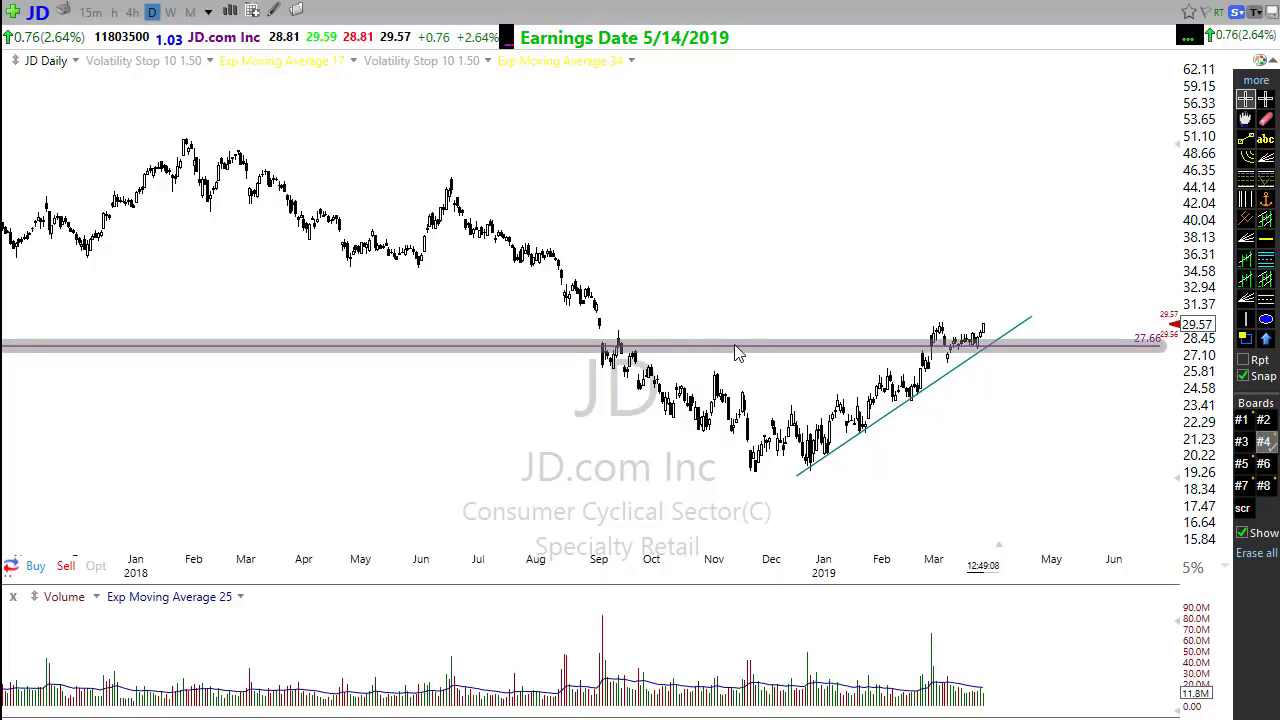
pyautogui.moveTo(735, 352); pyautogui.dragTo(740, 338)
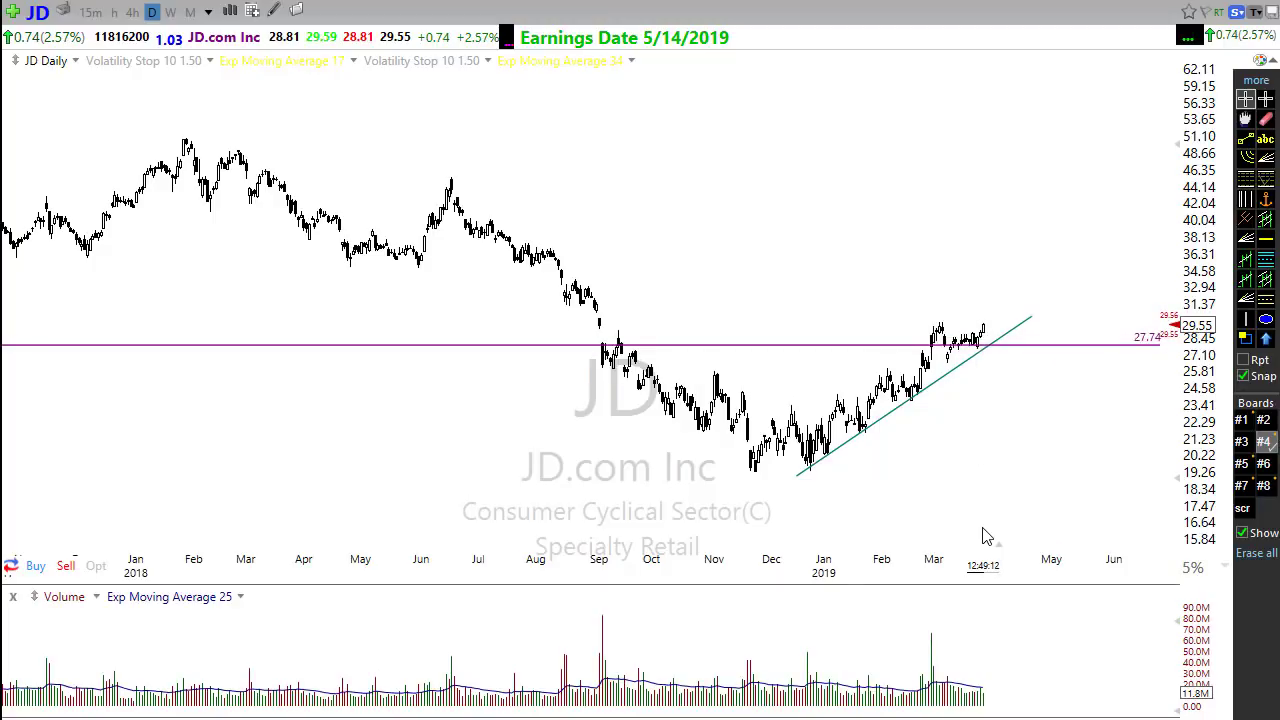
pyautogui.scroll(-2, 650, 422)
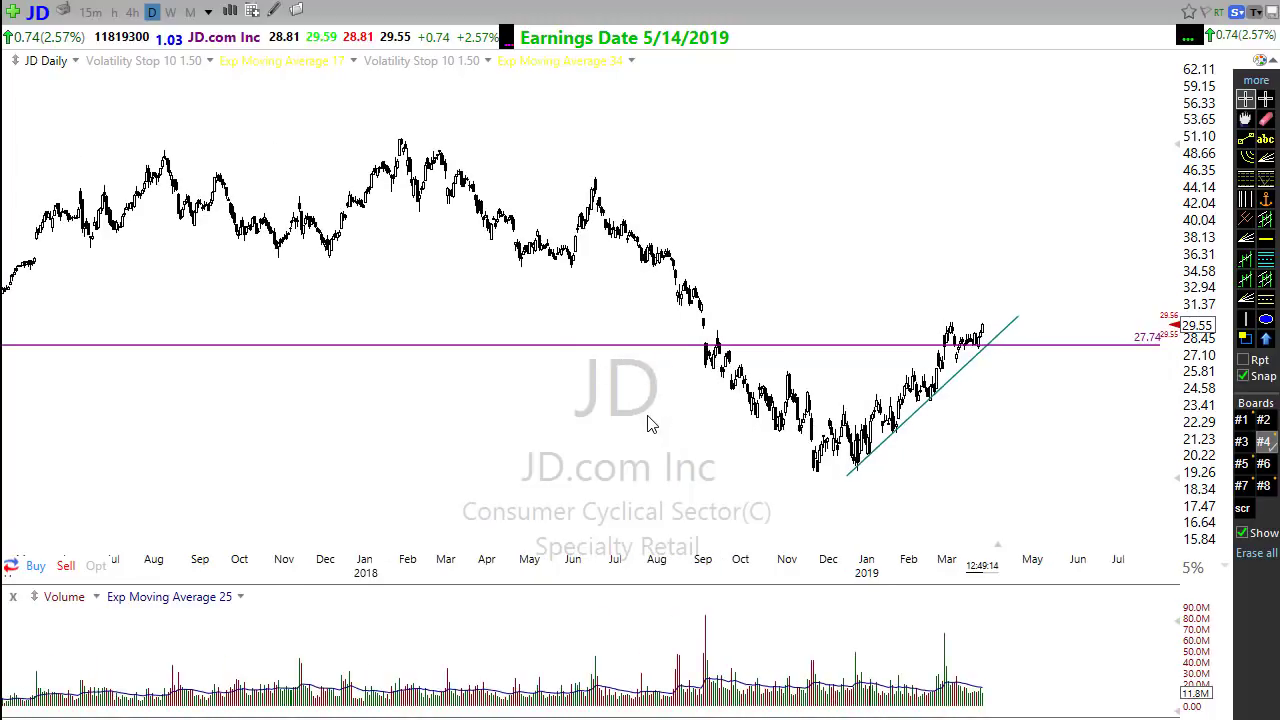
pyautogui.scroll(3, 646, 423)
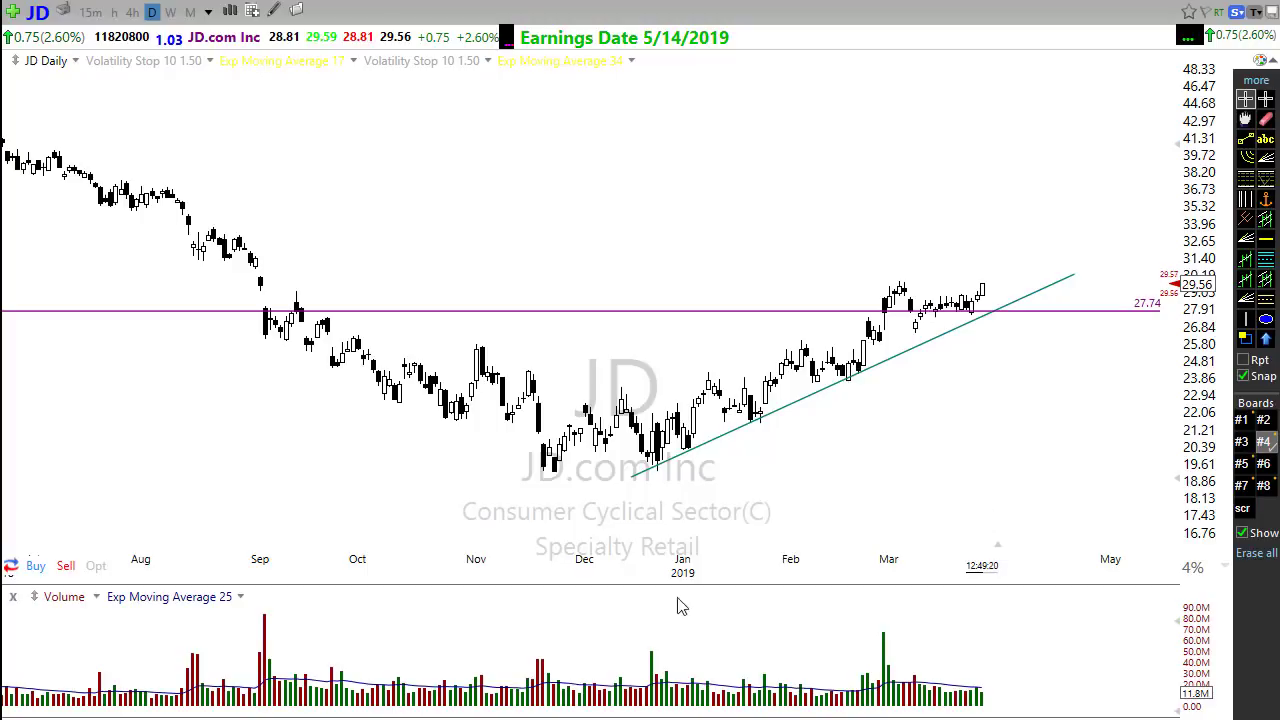
# Step: Sketch arrows pointing at the 27.74 line at two September areas, late February and the latest March lows, and clear the arrows
pyautogui.moveTo(318, 264); pyautogui.dragTo(286, 320)
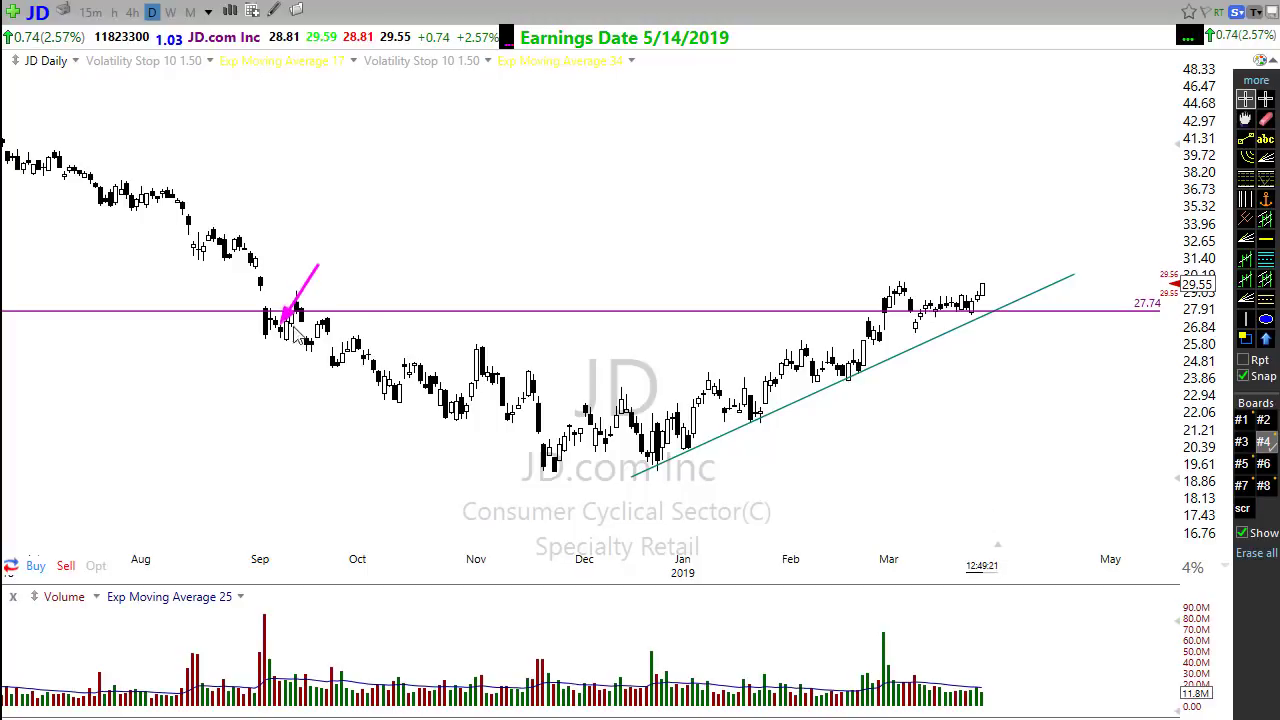
pyautogui.moveTo(360, 262); pyautogui.dragTo(326, 324)
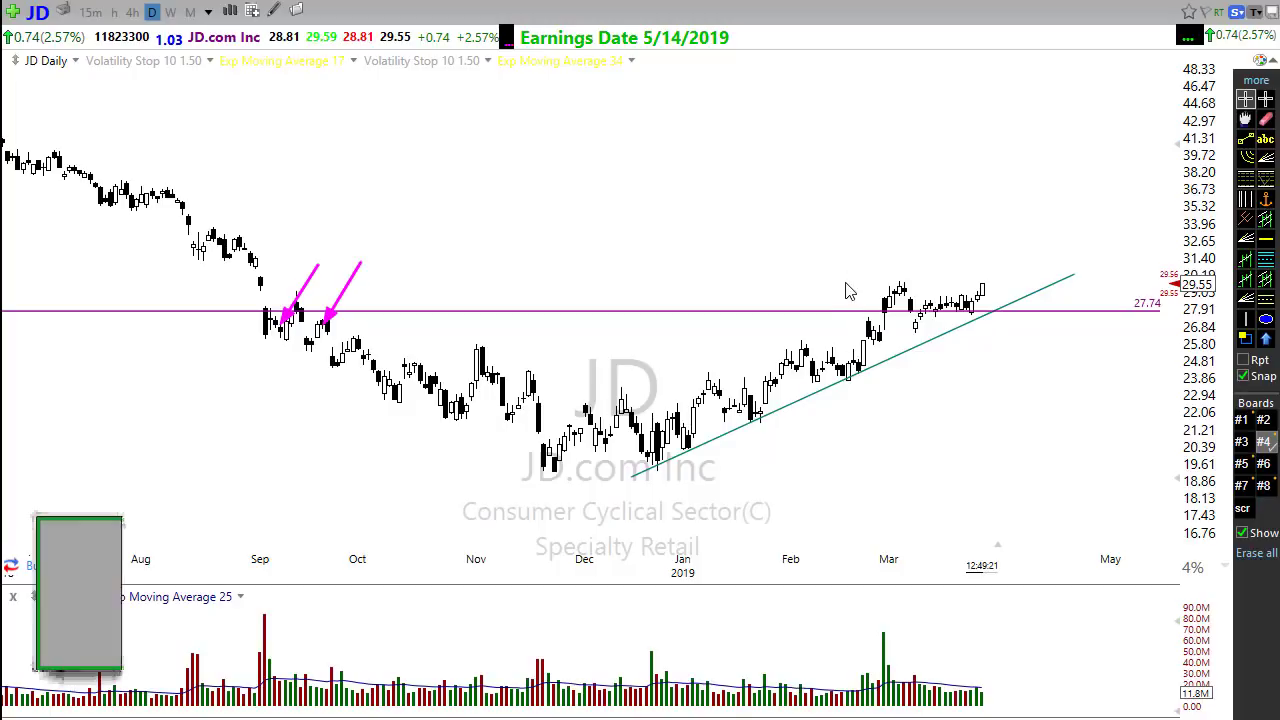
pyautogui.moveTo(846, 274); pyautogui.dragTo(855, 318)
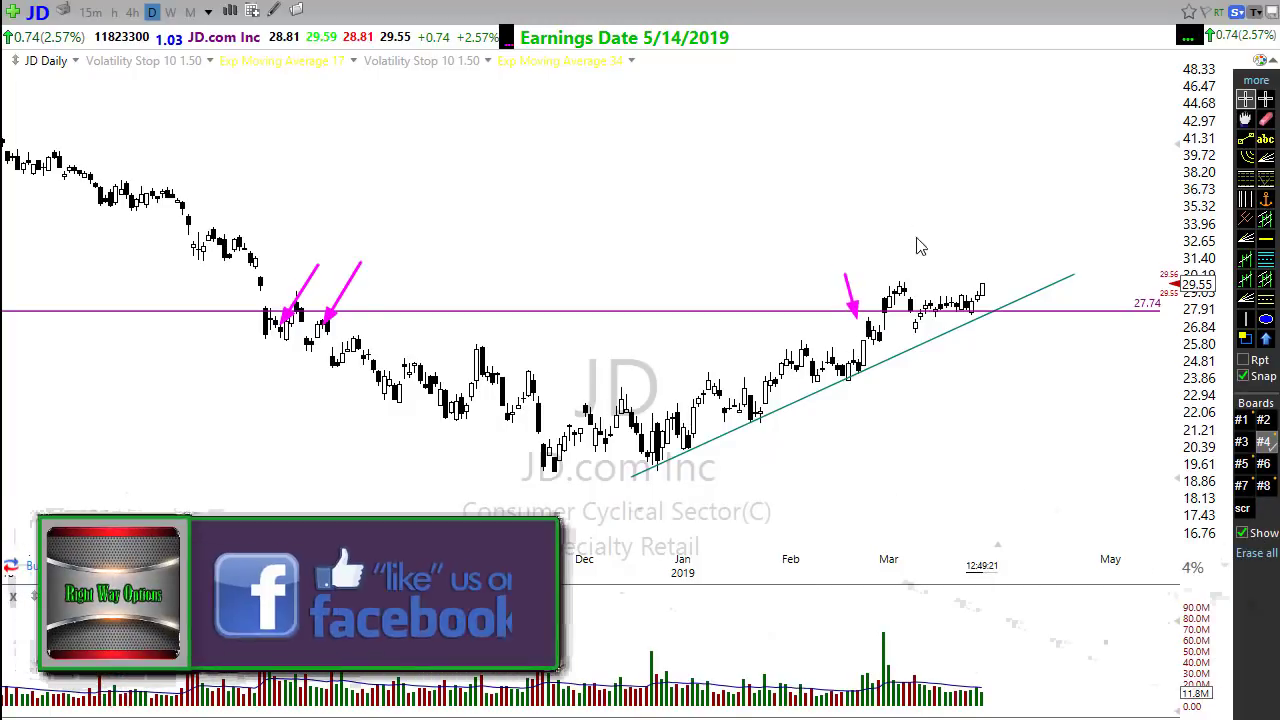
pyautogui.moveTo(1000, 345); pyautogui.dragTo(981, 317)
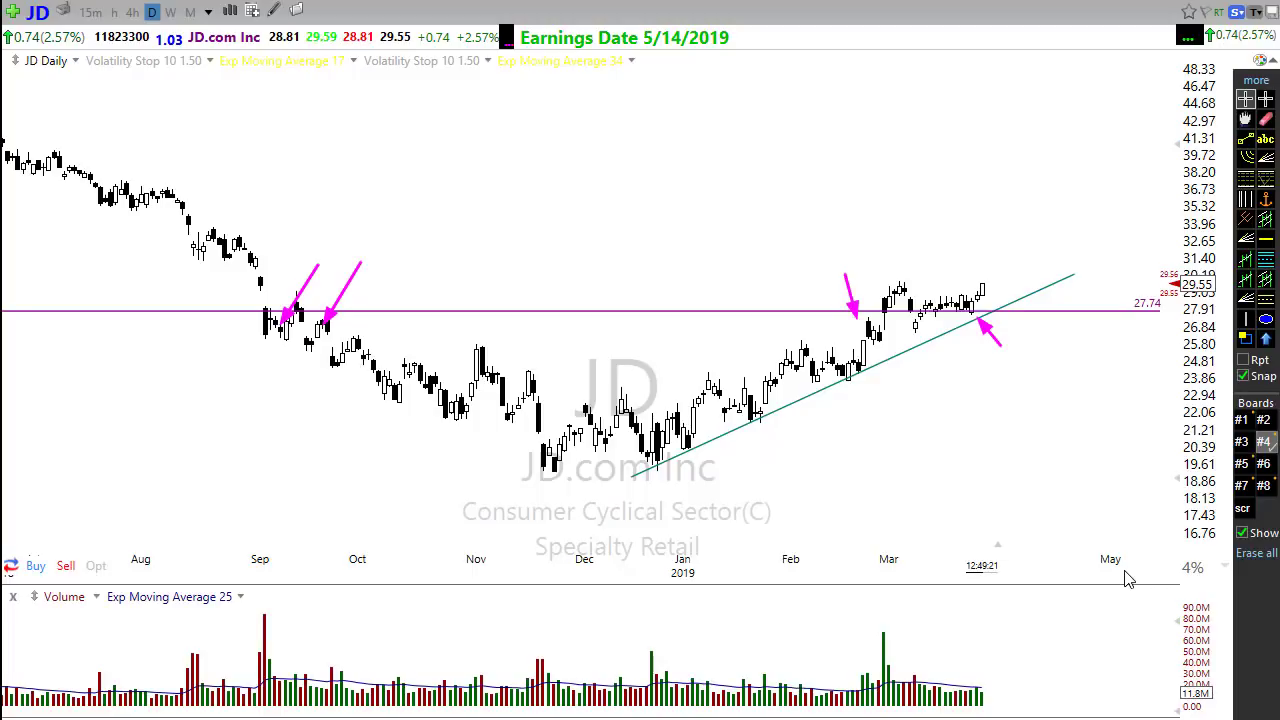
pyautogui.press('Escape')
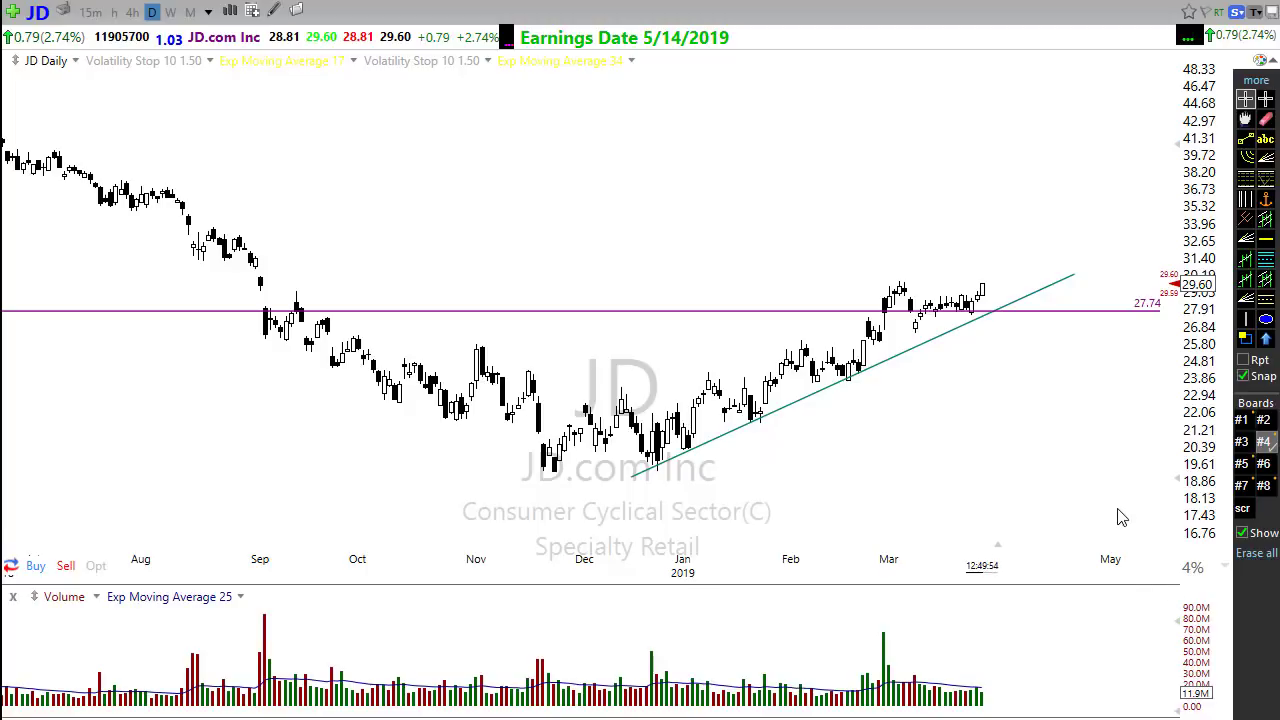
# Step: Draw a second horizontal line above JD's current price and adjust its level to 31.24, near the August lows
pyautogui.scroll(-2, 1120, 517)
pyautogui.scroll(1, 955, 496)
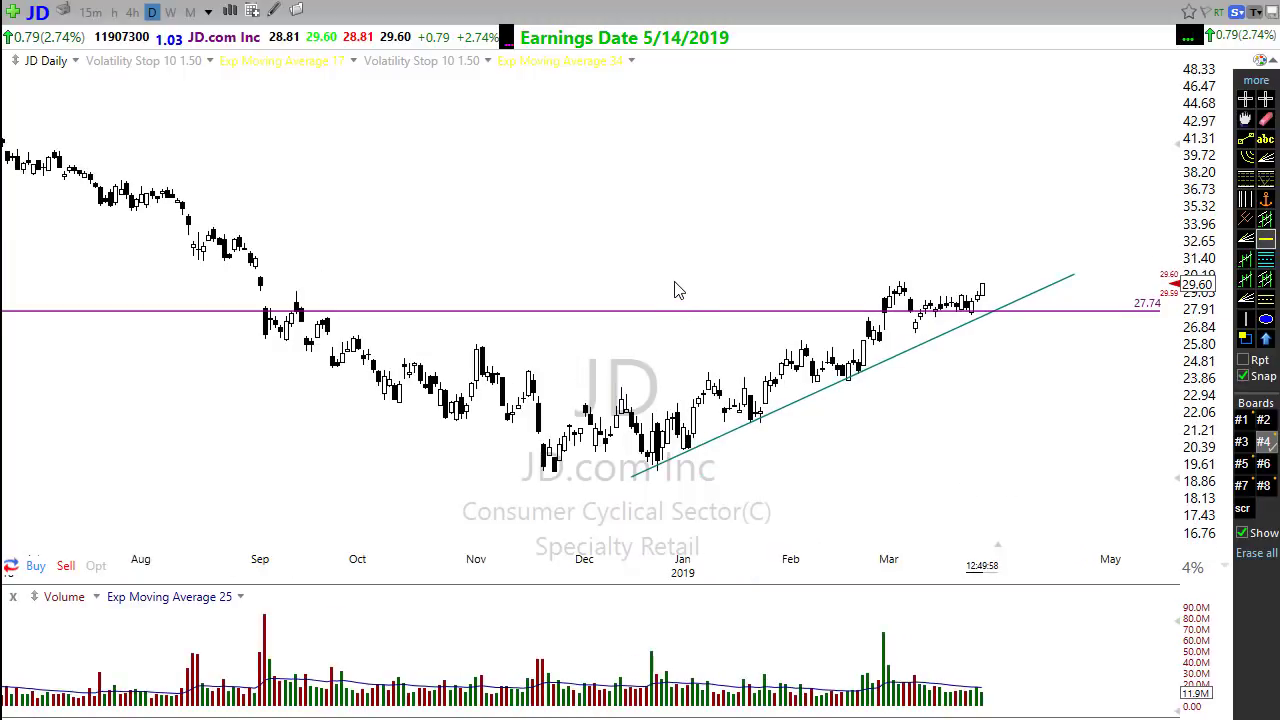
pyautogui.moveTo(735, 280); pyautogui.dragTo(777, 274)
pyautogui.scroll(-3, 905, 455)
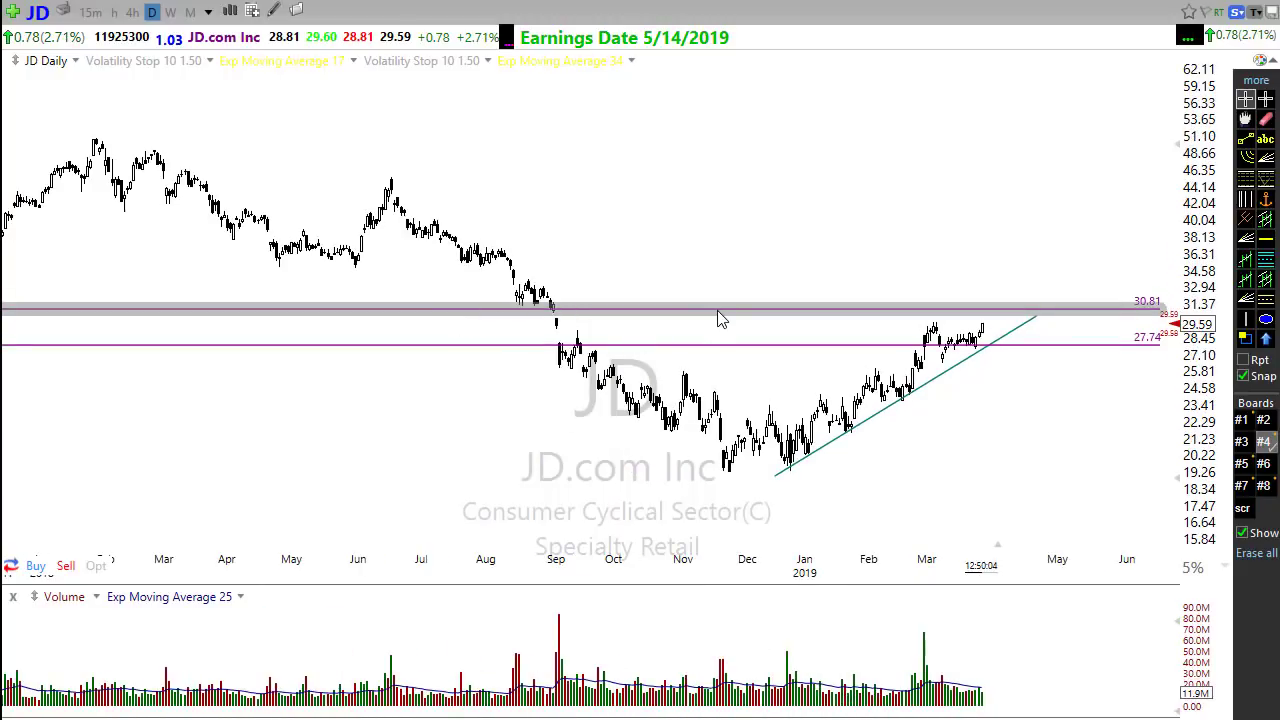
pyautogui.moveTo(720, 311); pyautogui.dragTo(725, 316)
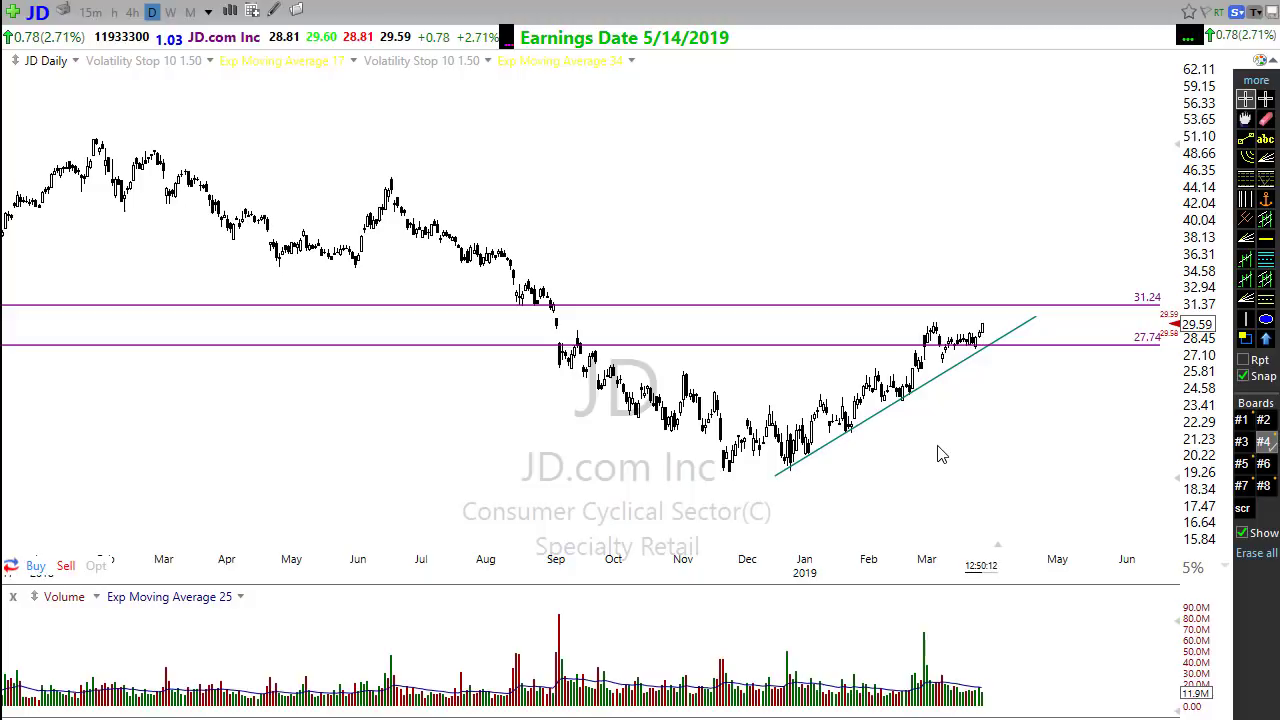
pyautogui.scroll(3, 943, 464)
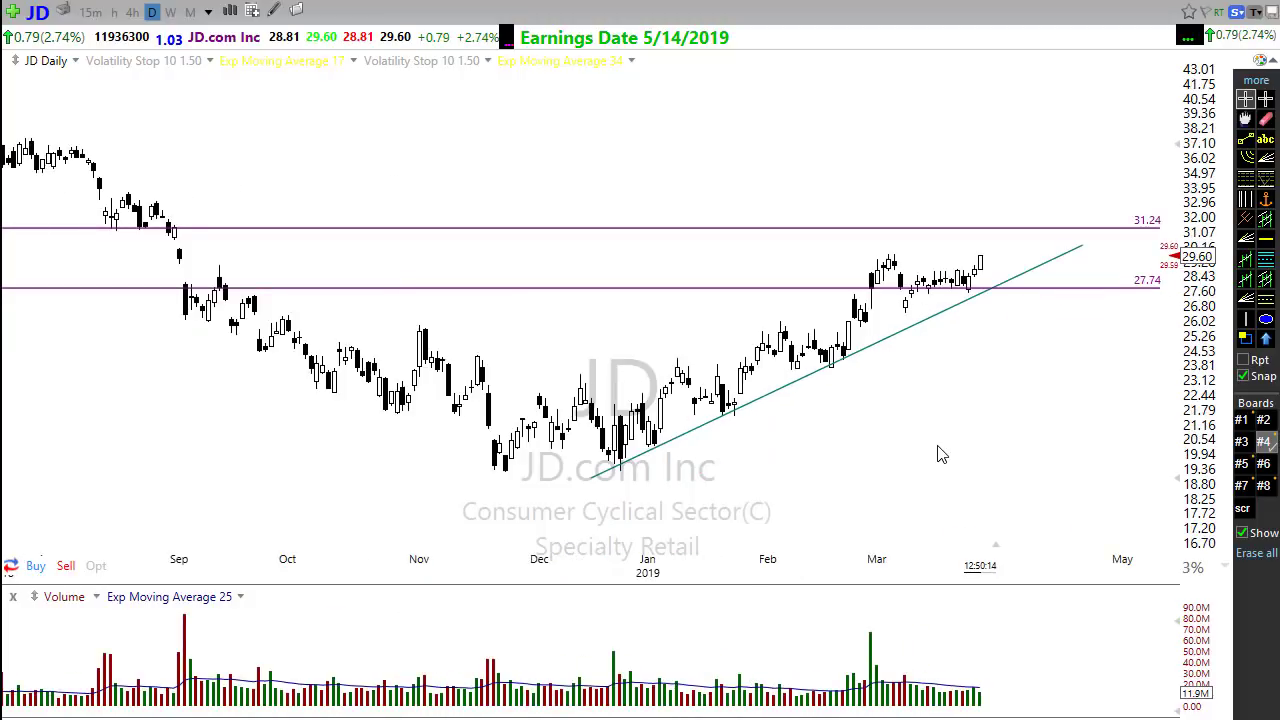
# Step: Draw a horizontal line above the 31.24 level on the JD chart and adjust it to 33.27, near the late-August highs
pyautogui.scroll(-3, 945, 453)
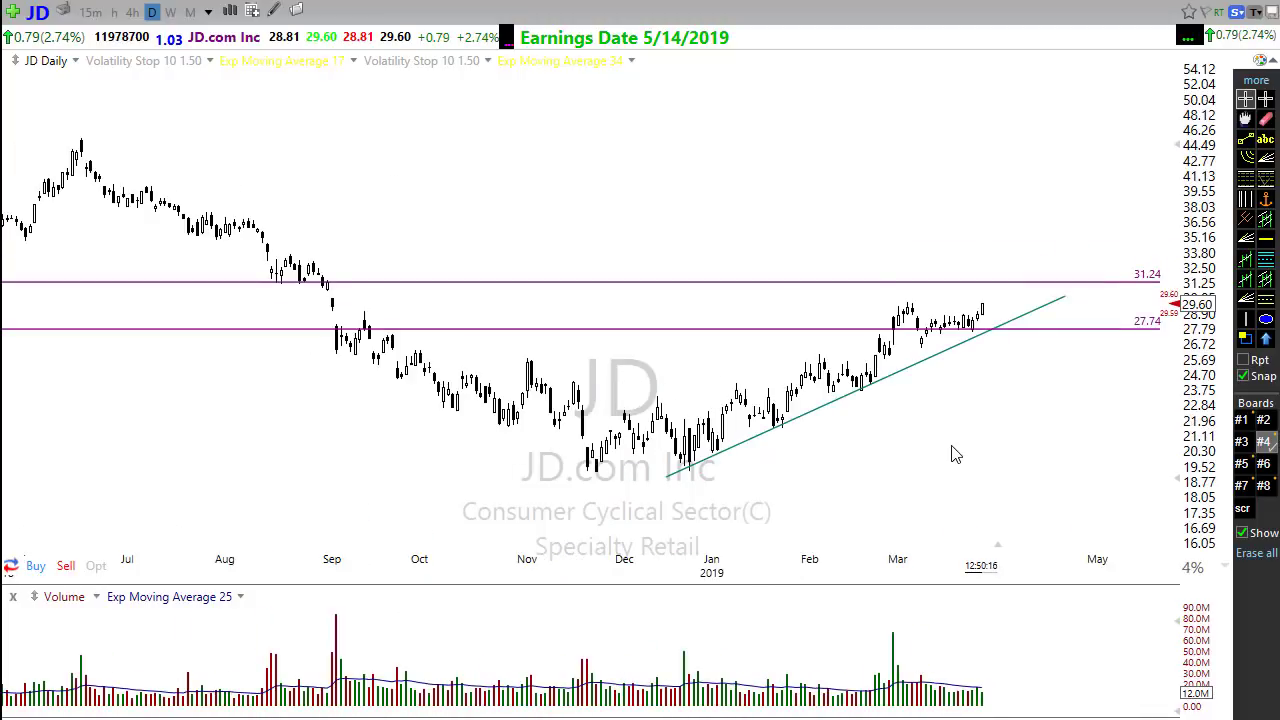
pyautogui.click(1265, 239)
pyautogui.click(1005, 286)
pyautogui.moveTo(1010, 297); pyautogui.dragTo(1018, 283)
# Step: Draw another horizontal line above JD's 33.27 level, adjust it to 34.91 near the April and May lows, and end line drawing
pyautogui.click(1265, 239)
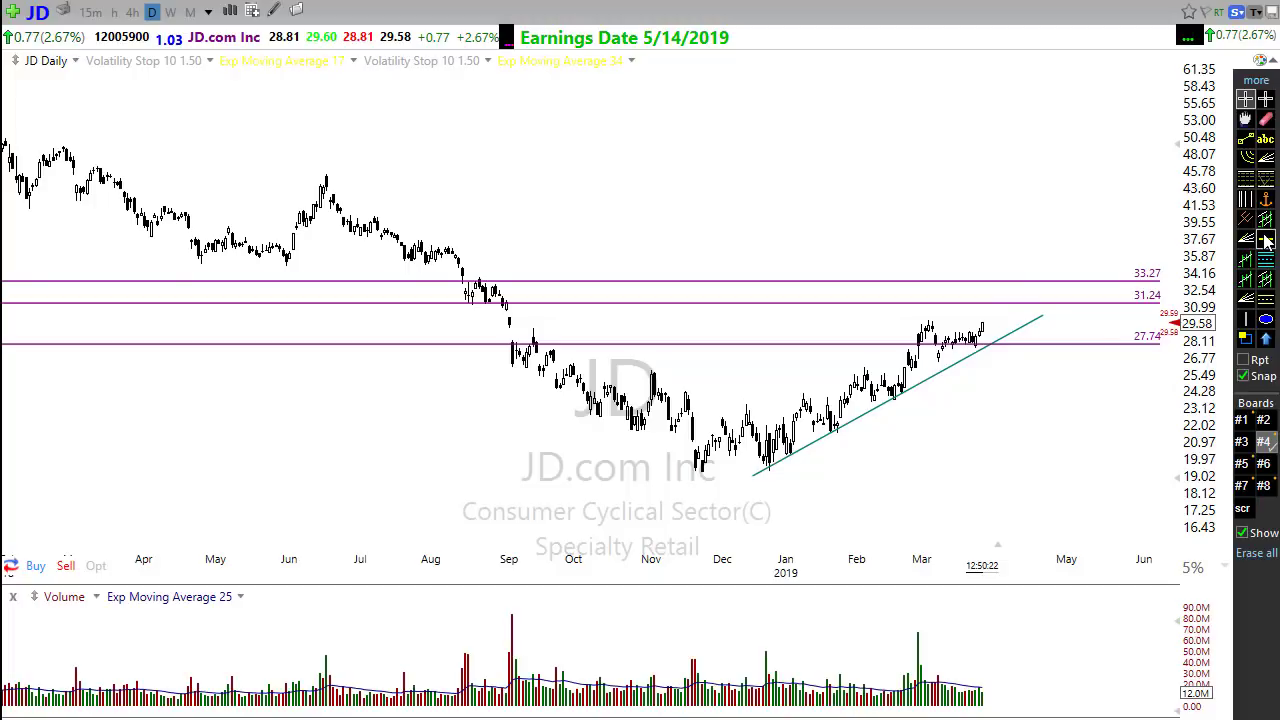
pyautogui.click(970, 249)
pyautogui.moveTo(979, 258); pyautogui.dragTo(992, 268)
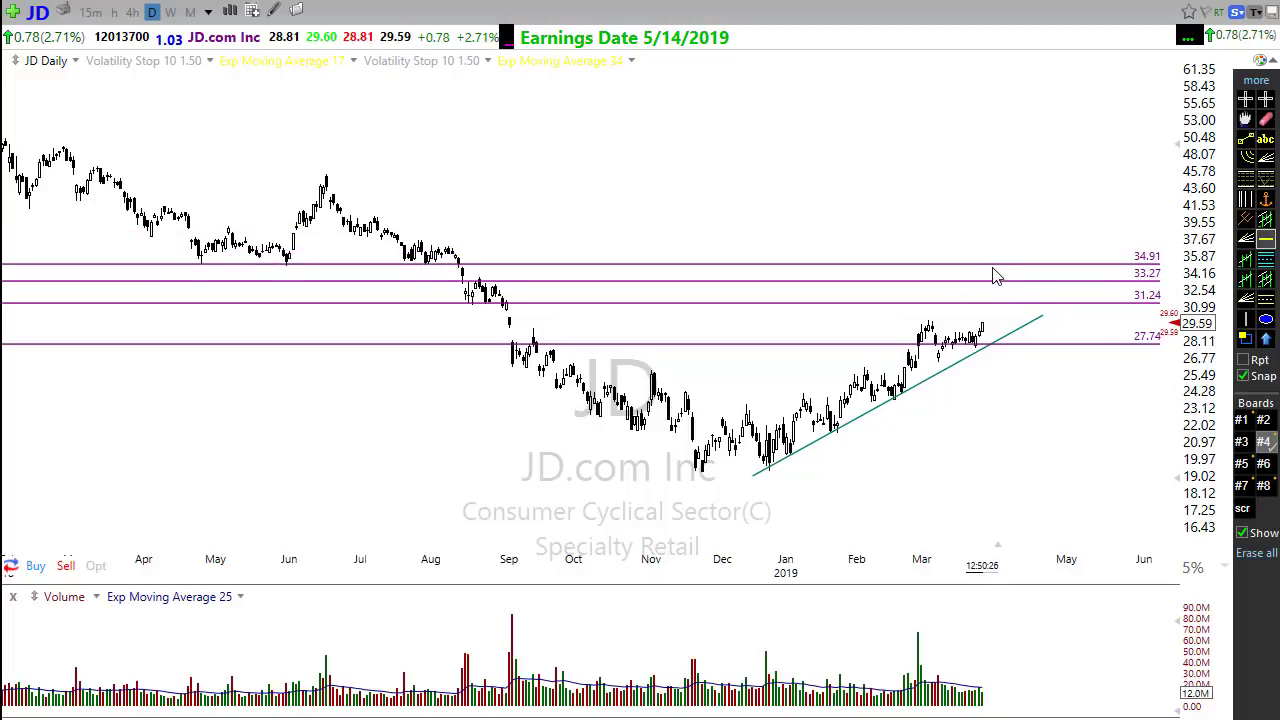
pyautogui.press('Escape')
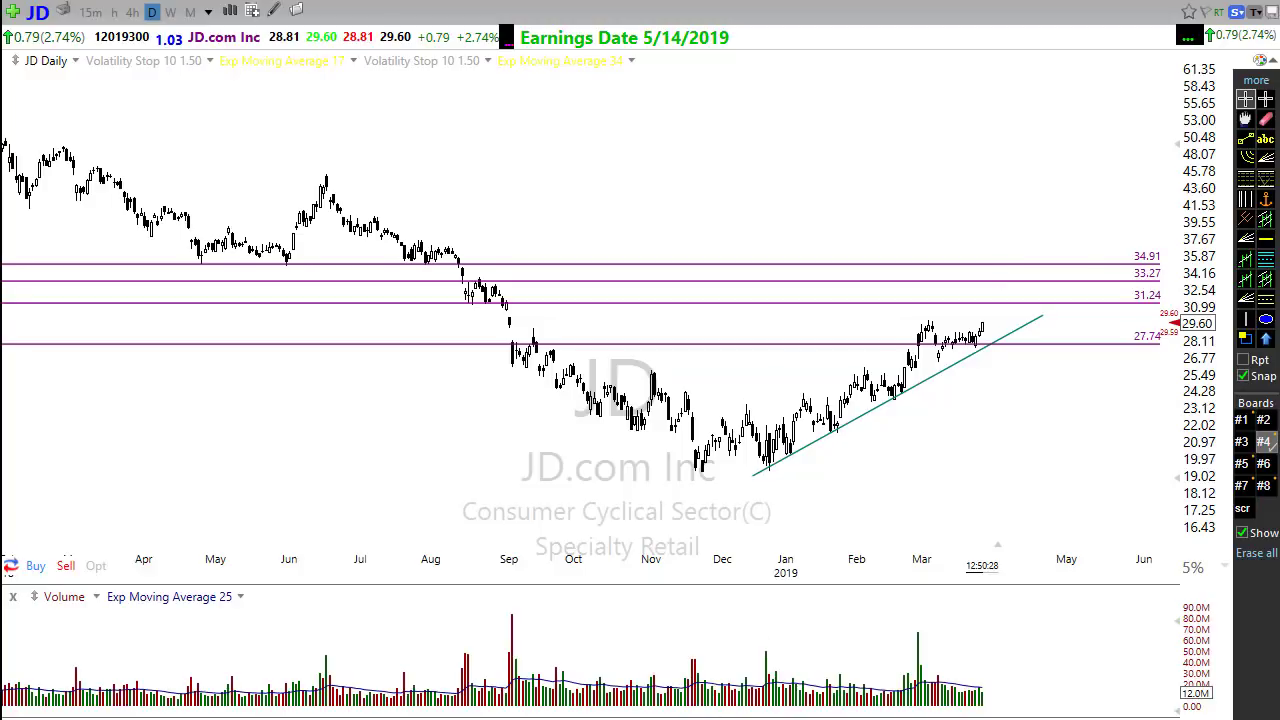
# Step: Examine JD's longer price history back to 2017 against the three horizontal levels above the current price
pyautogui.moveTo(851, 195); pyautogui.dragTo(810, 258)
pyautogui.scroll(-3, 423, 423)
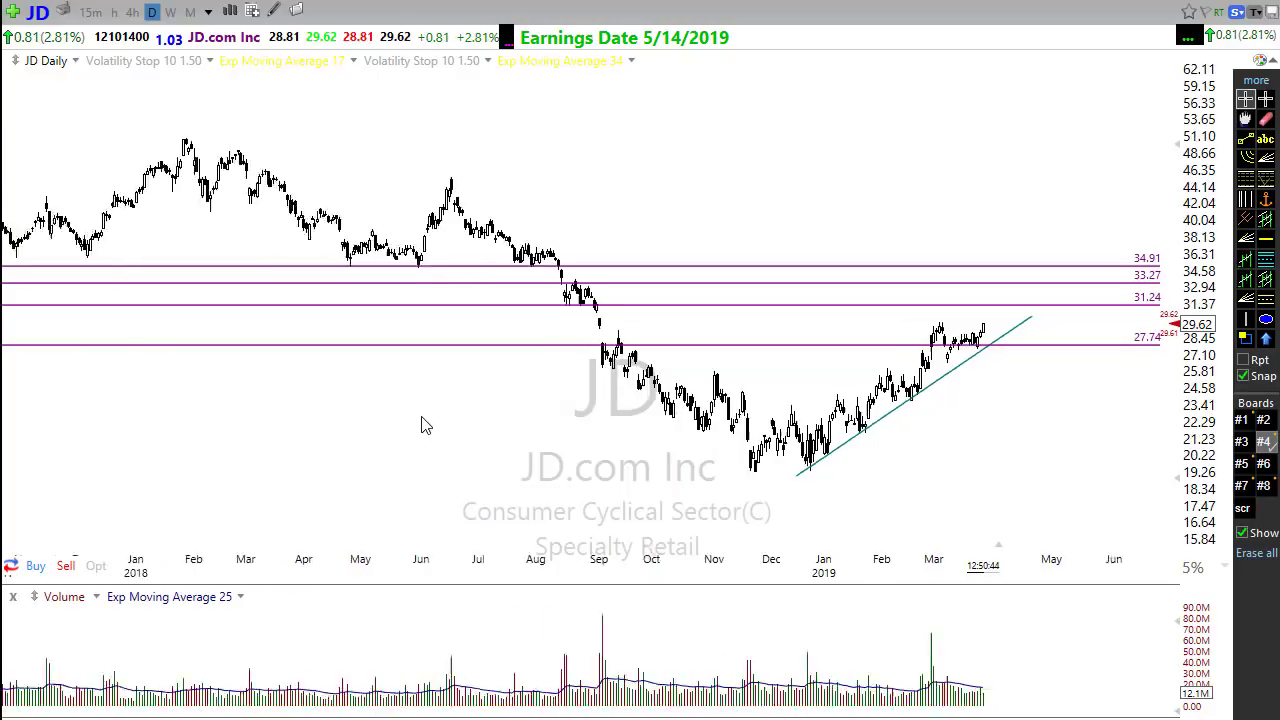
pyautogui.scroll(-2, 418, 420)
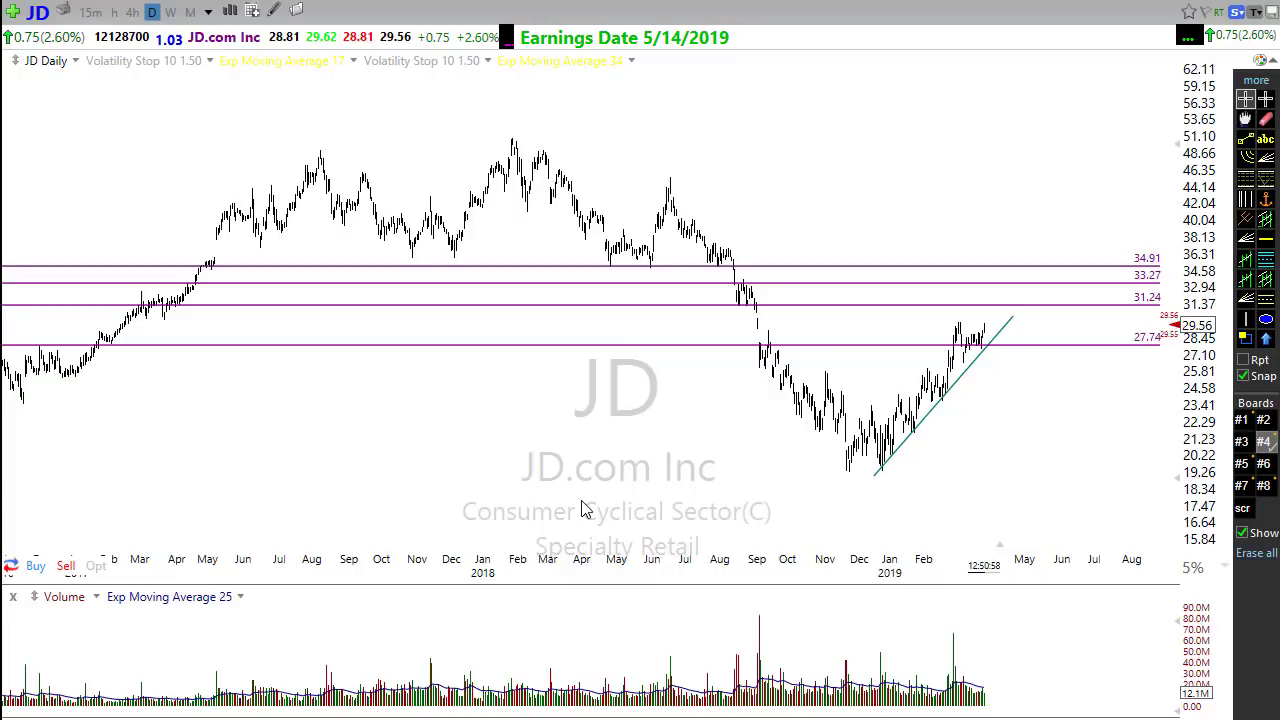
pyautogui.scroll(5, 494, 477)
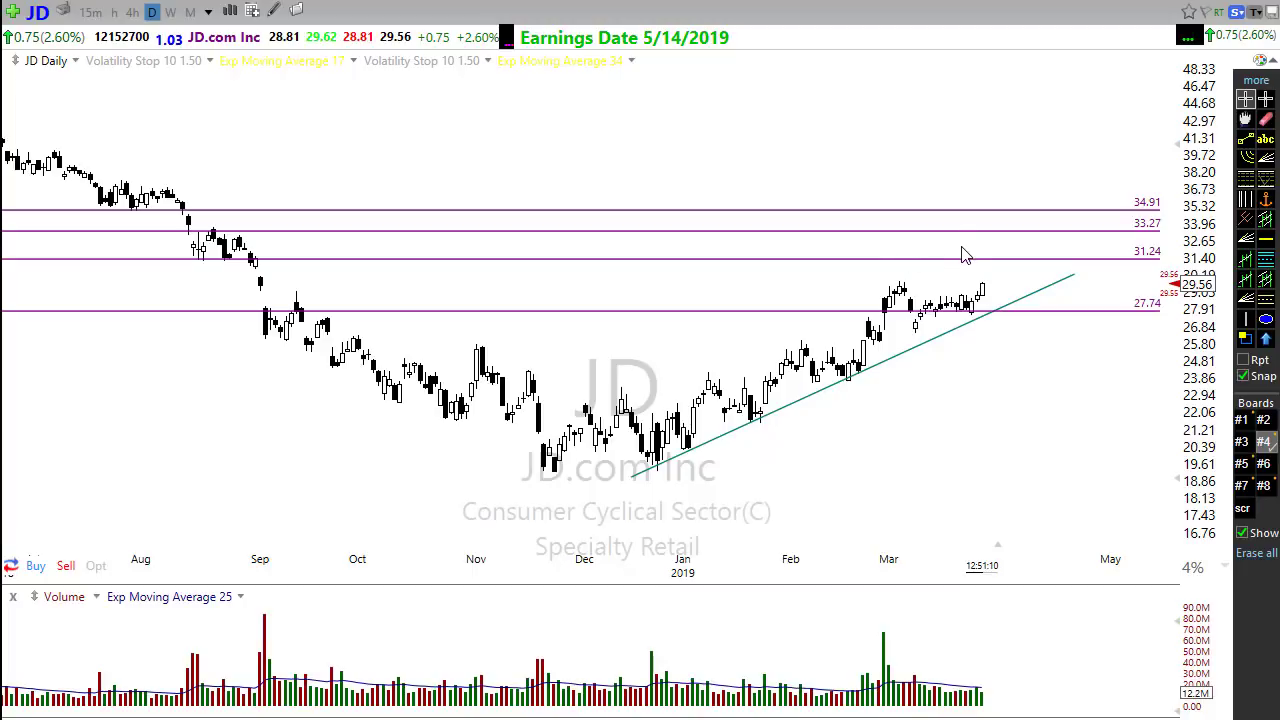
# Step: Mark the 31.24 line with an X, sketch arrows at the March low, August lows and possible path up to 33.27, and clear the marks
pyautogui.moveTo(961, 248)
pyautogui.mouseDown()
pyautogui.moveTo(939, 267)
pyautogui.moveTo(961, 267)
pyautogui.mouseUp()
pyautogui.moveTo(990, 325); pyautogui.dragTo(984, 318)
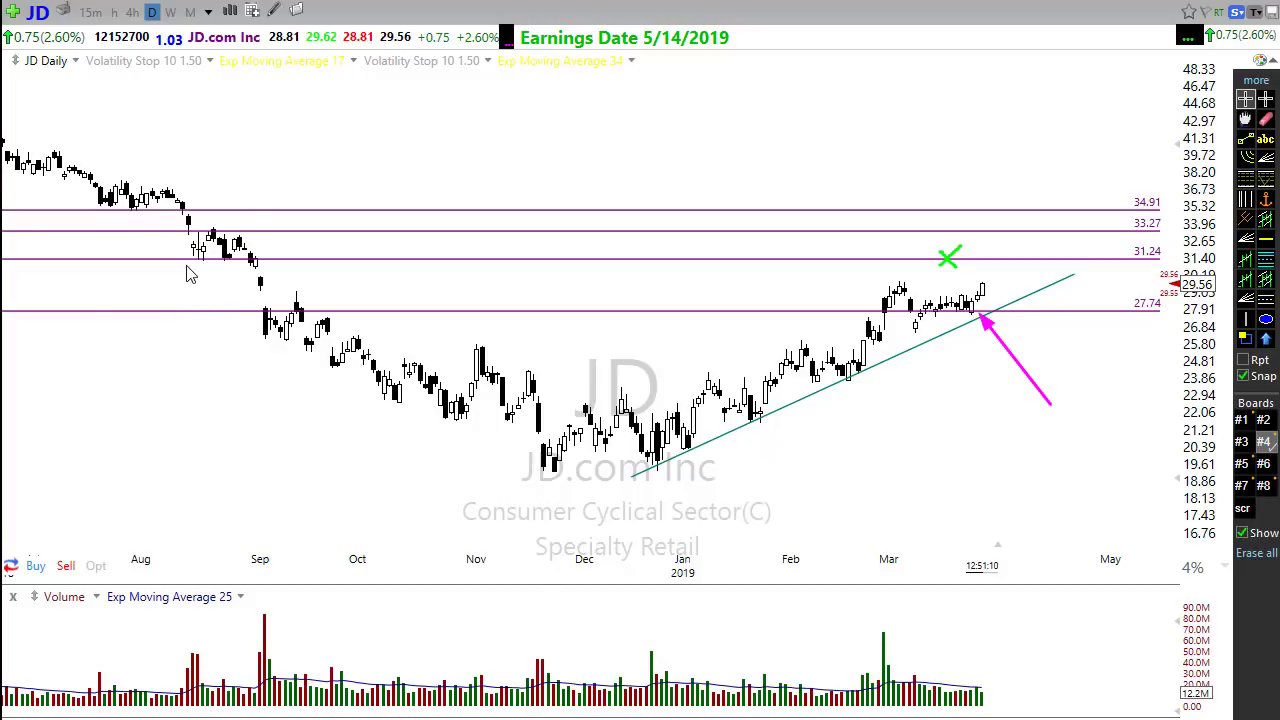
pyautogui.moveTo(188, 264); pyautogui.dragTo(284, 268)
pyautogui.moveTo(958, 306)
pyautogui.mouseDown()
pyautogui.moveTo(986, 264)
pyautogui.moveTo(1050, 265)
pyautogui.moveTo(1088, 238)
pyautogui.mouseUp()
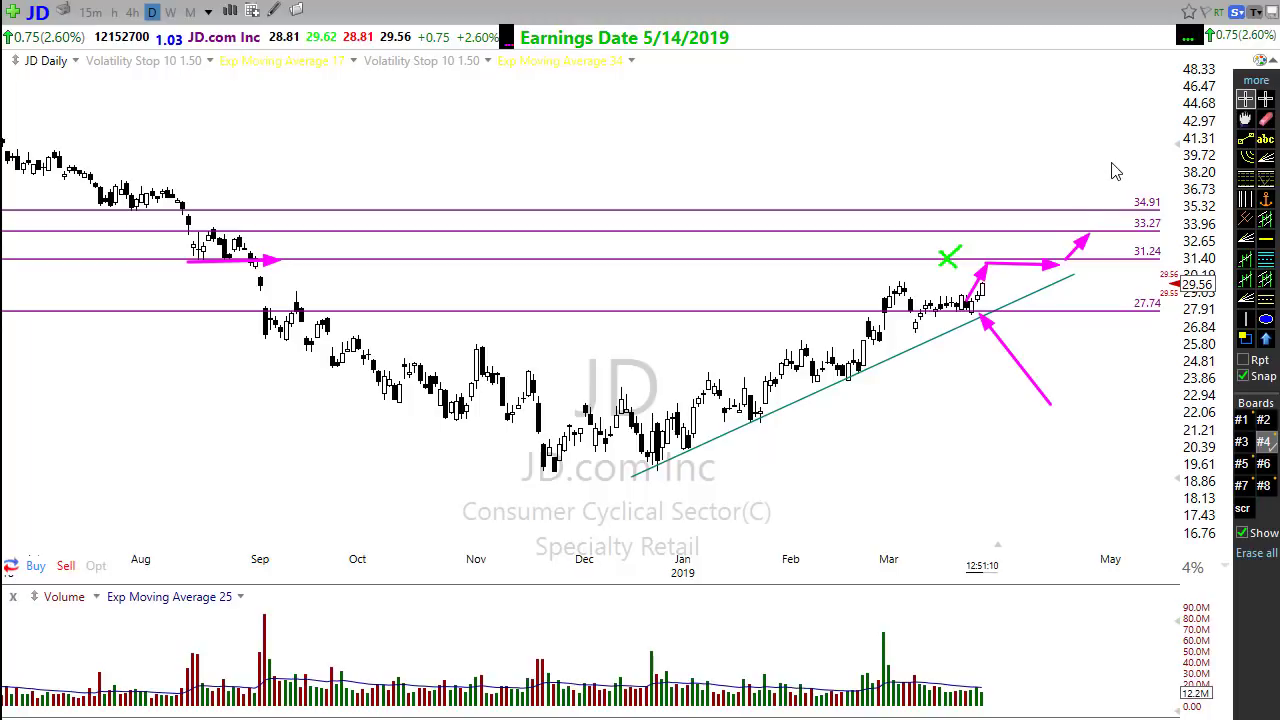
pyautogui.moveTo(1111, 166); pyautogui.dragTo(1090, 218)
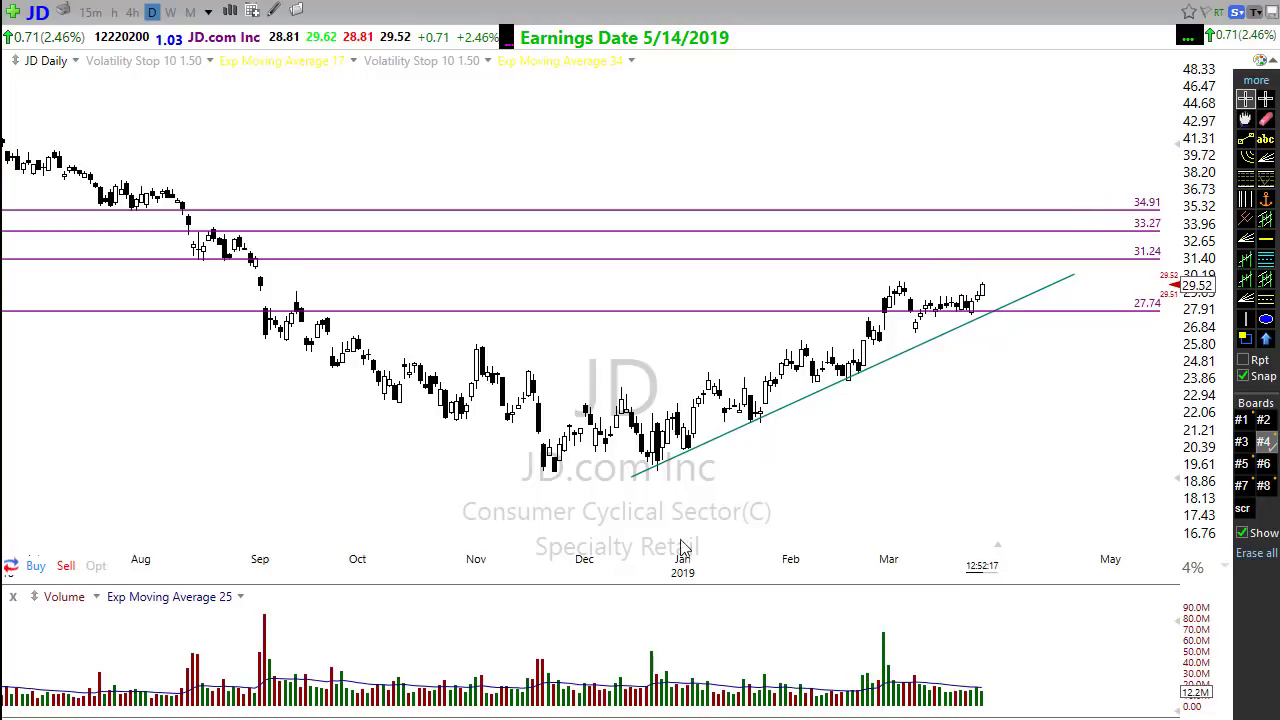
# Step: Examine JD's rally and rising trendline against the horizontal levels at wider and closer scales, tracing an arrow up from the latest March low
pyautogui.scroll(-3, 523, 394)
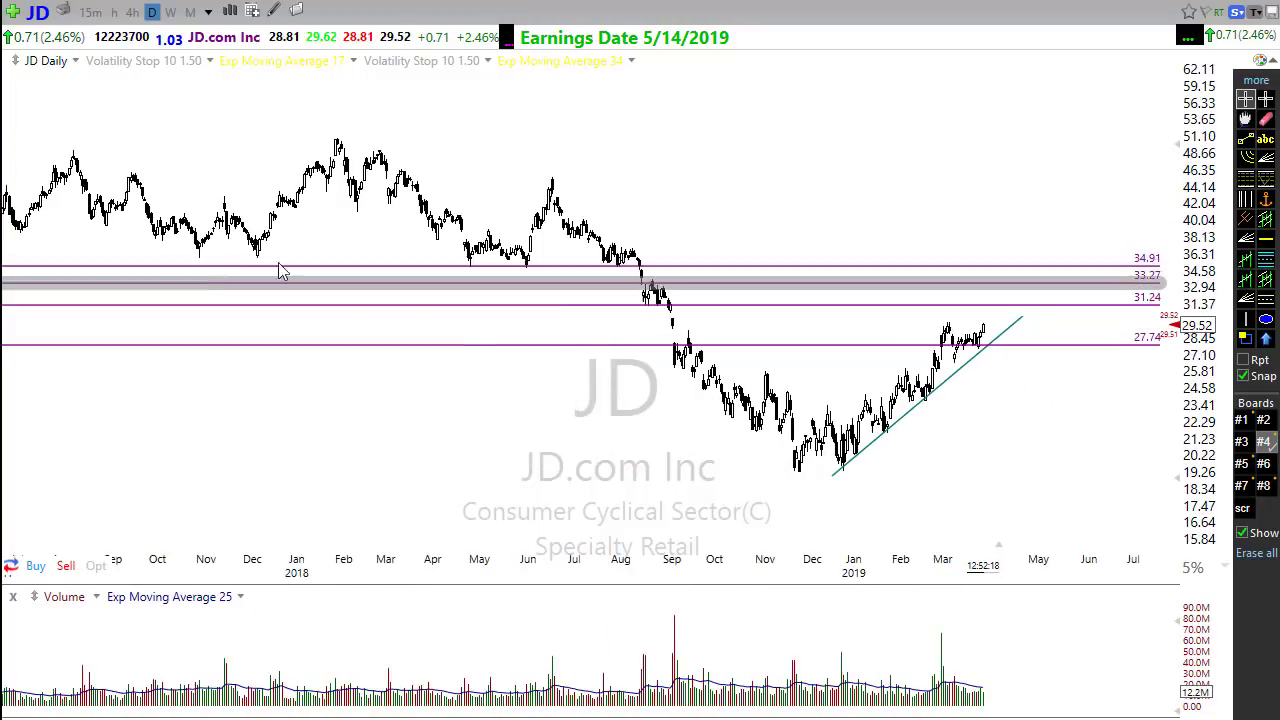
pyautogui.scroll(1, 990, 455)
pyautogui.rightClick(956, 476)
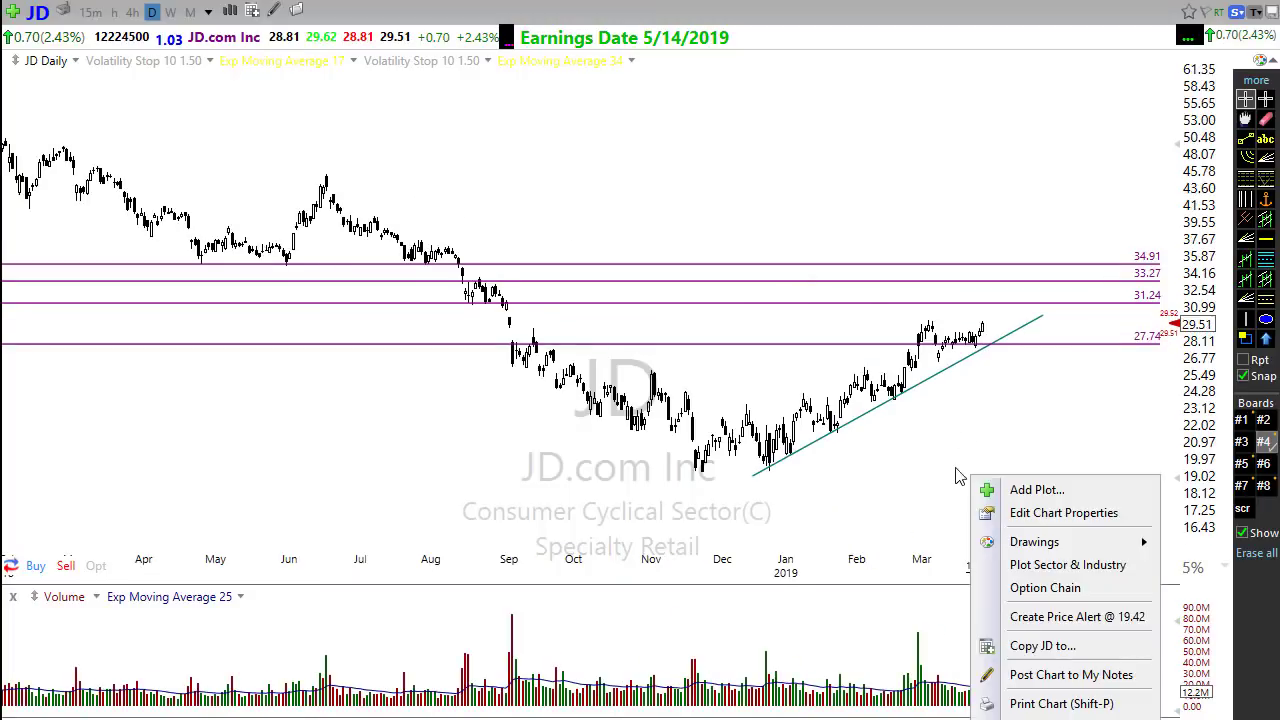
pyautogui.click(960, 429)
pyautogui.scroll(3, 1011, 354)
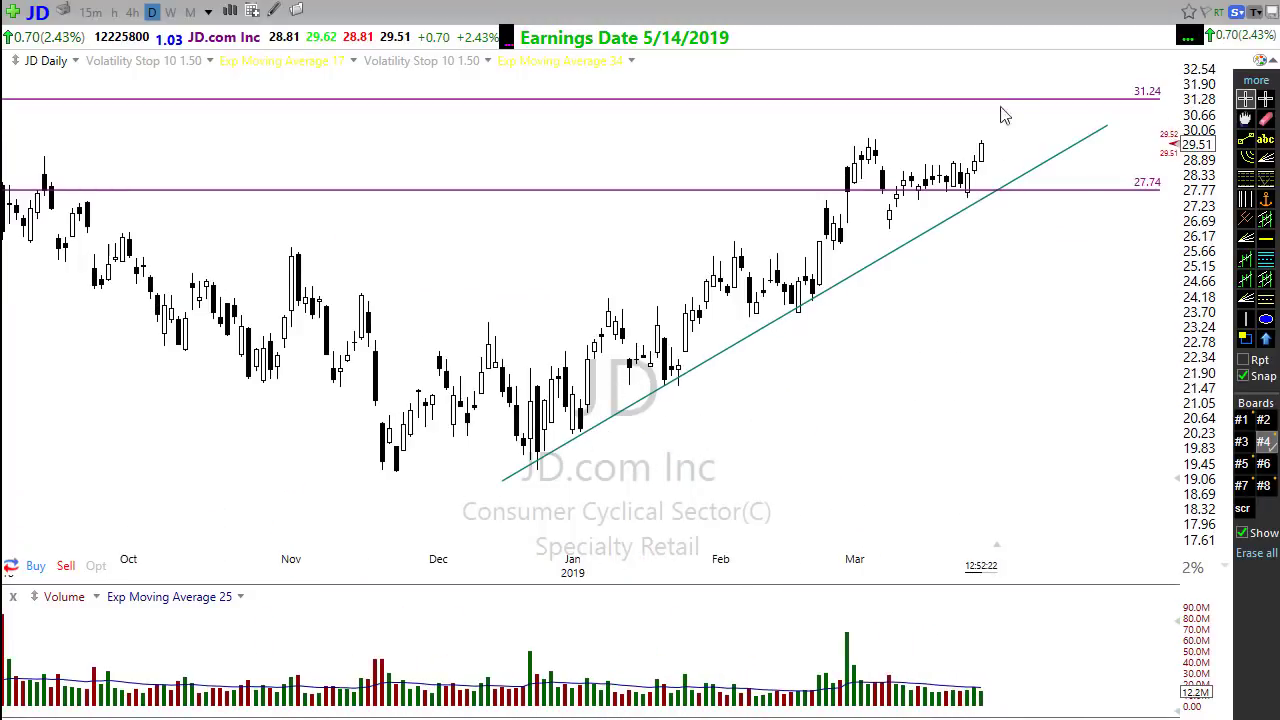
pyautogui.scroll(-3, 960, 411)
pyautogui.moveTo(1018, 250)
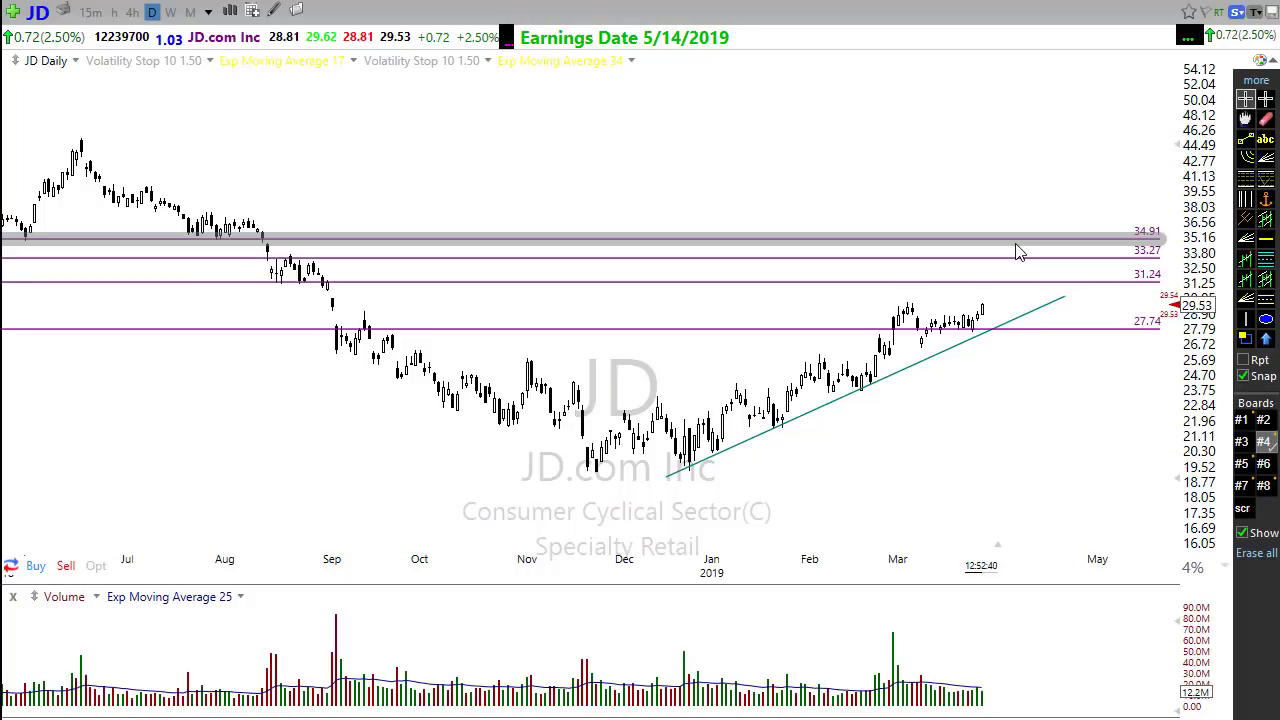
pyautogui.scroll(5, 869, 497)
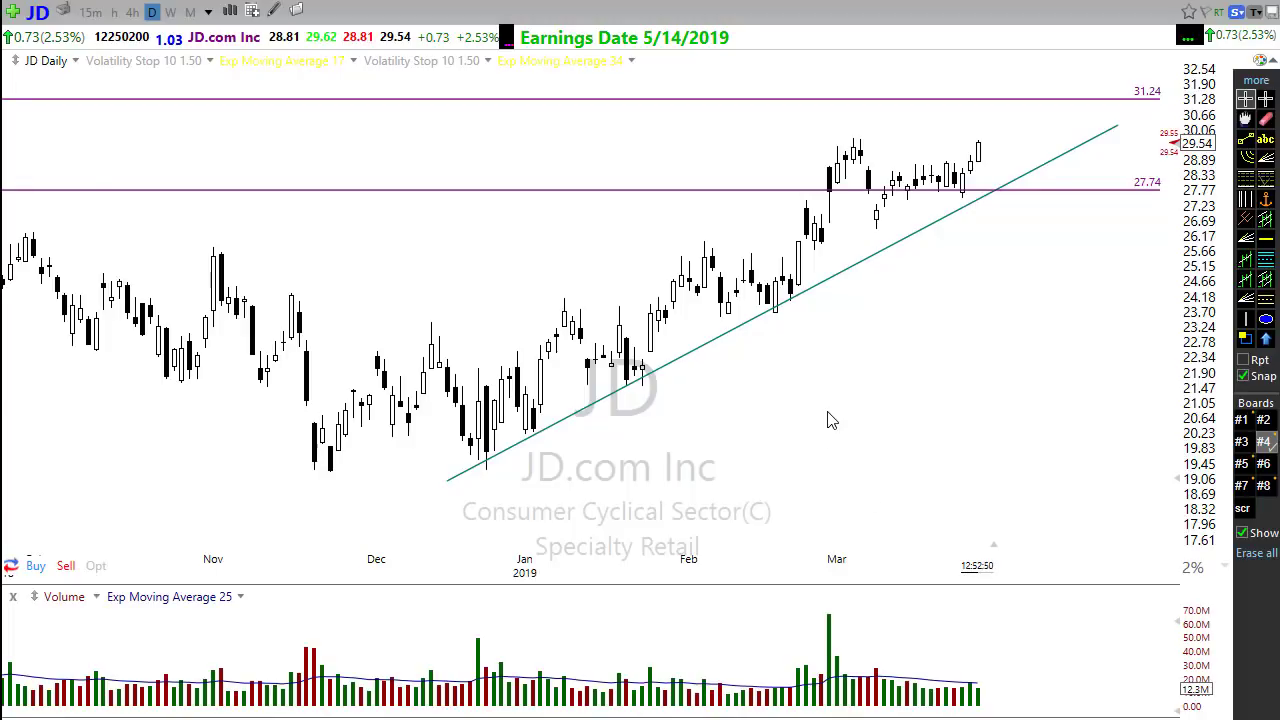
pyautogui.scroll(-5, 829, 420)
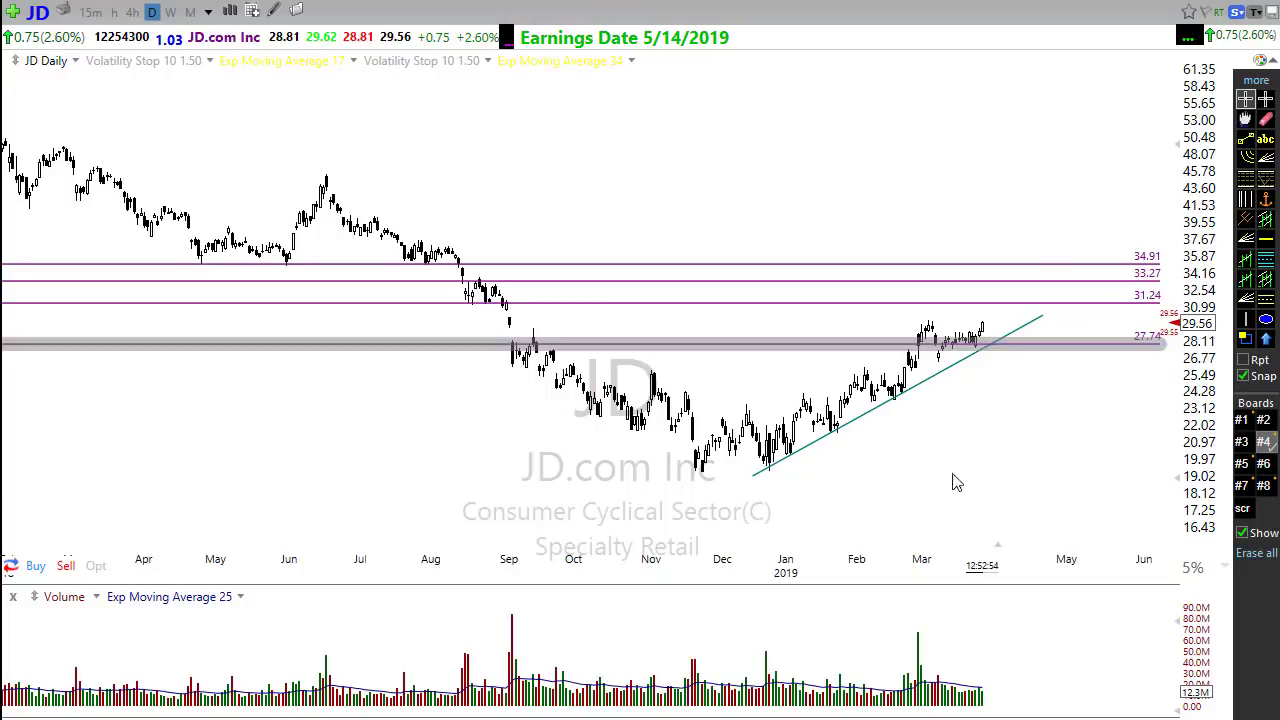
pyautogui.scroll(5, 863, 586)
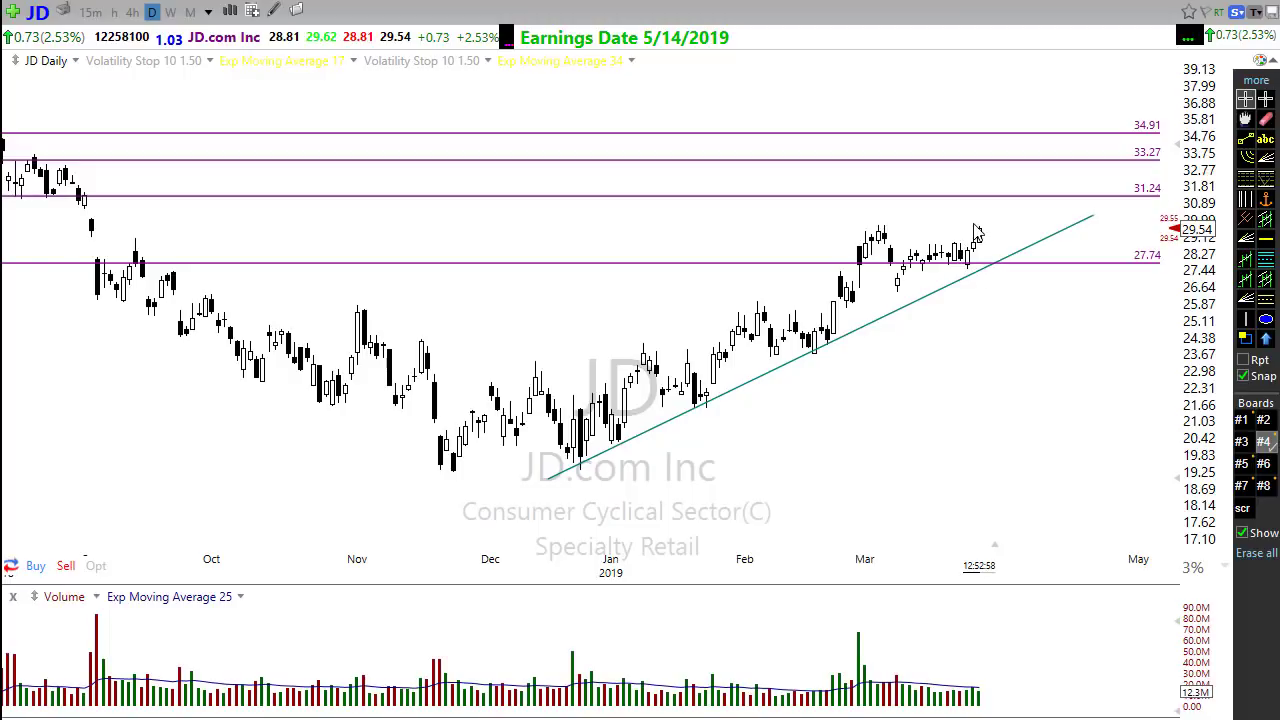
pyautogui.moveTo(967, 262)
pyautogui.mouseDown()
pyautogui.moveTo(1011, 203)
pyautogui.moveTo(1035, 232)
pyautogui.mouseUp()
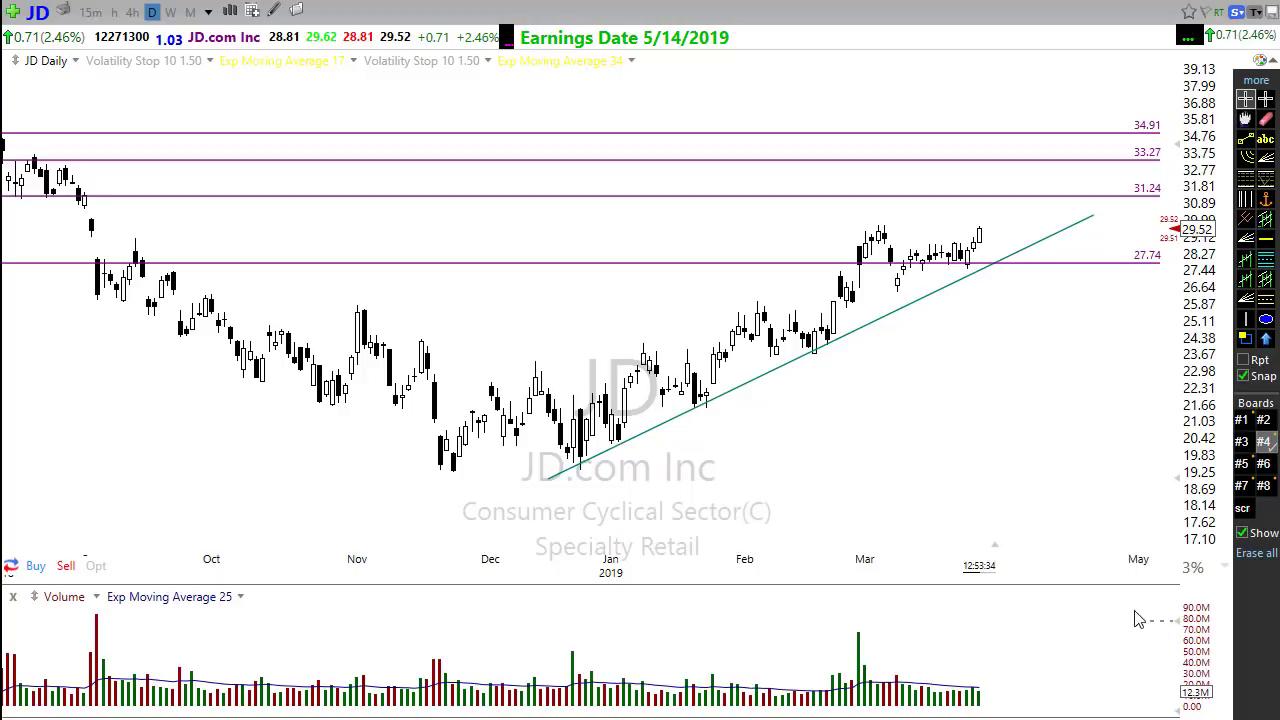
# Step: Sketch arrows across JD's early March highs and along the rise, pullback to 27.74 and renewed rise in March
pyautogui.scroll(1, 838, 467)
pyautogui.scroll(1, 838, 467)
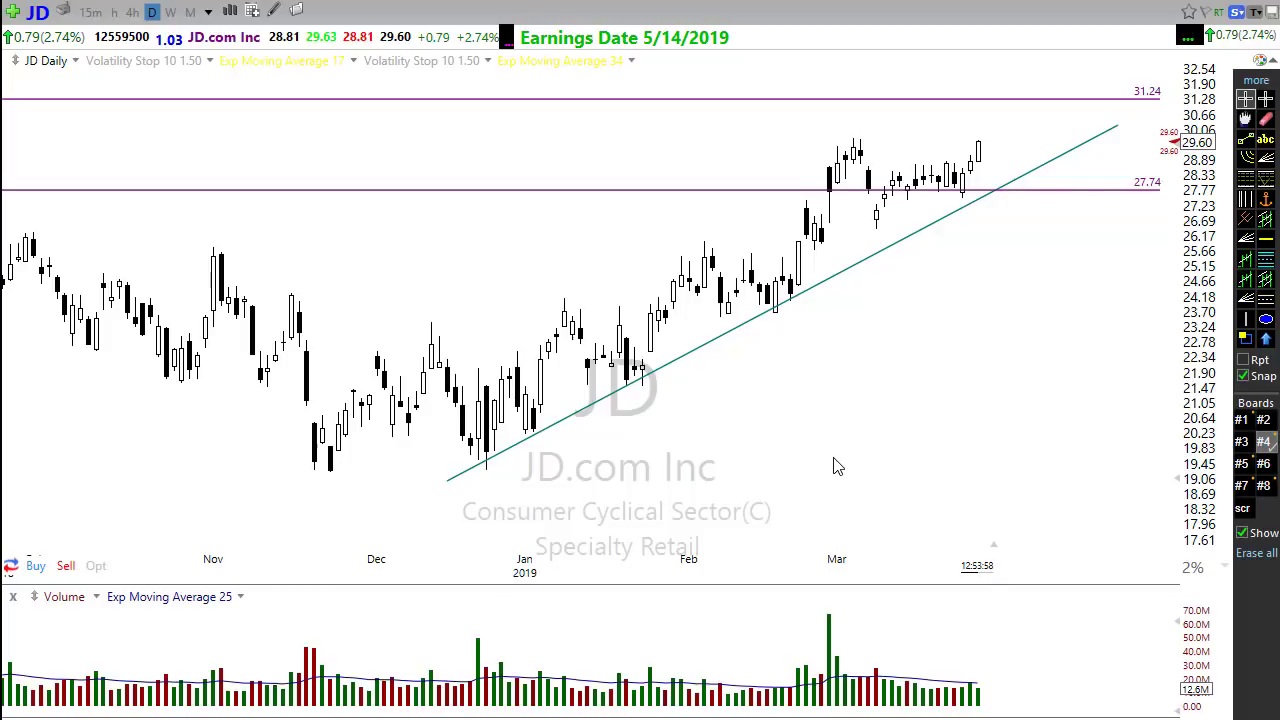
pyautogui.press('Down')
pyautogui.press('Down')
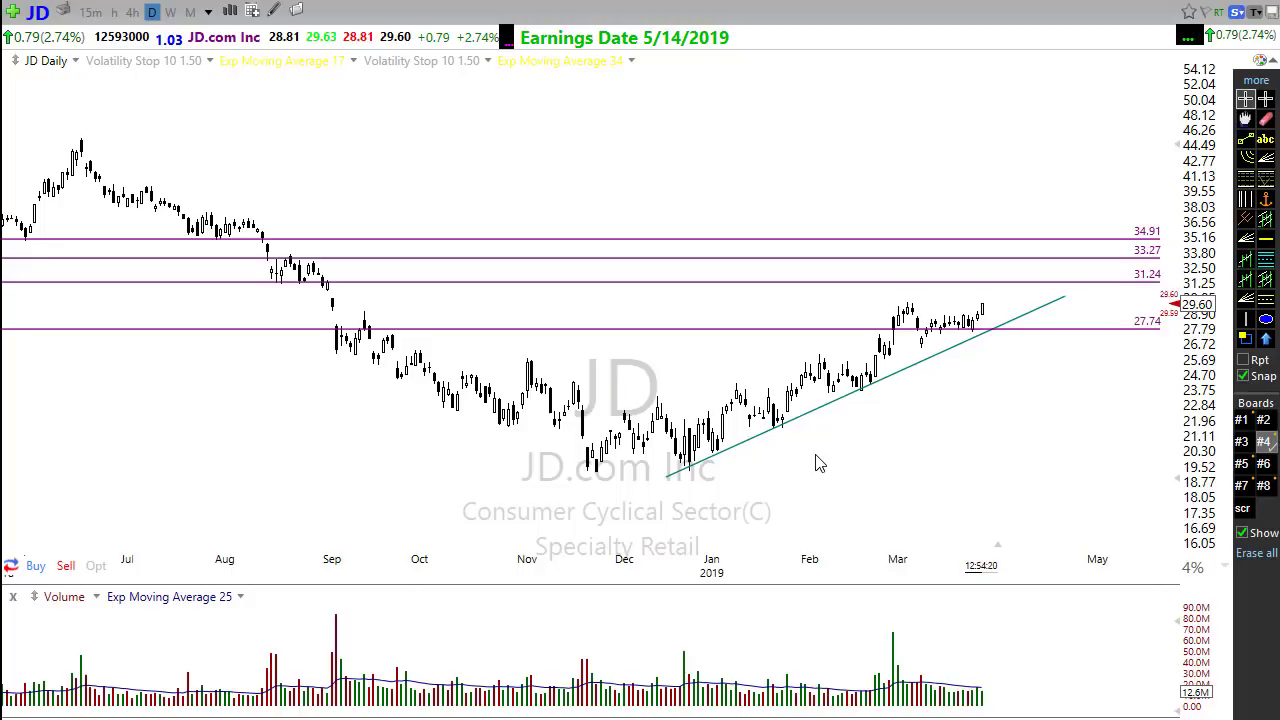
pyautogui.scroll(3, 840, 440)
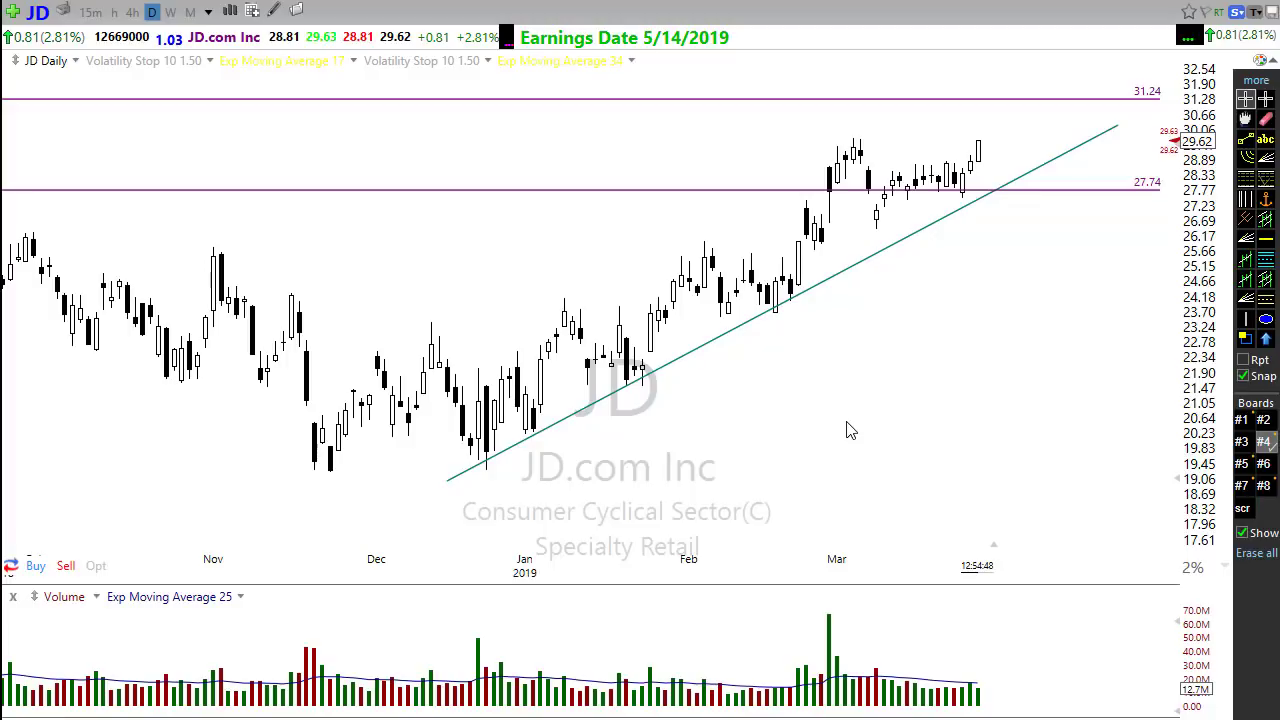
pyautogui.scroll(-2, 848, 438)
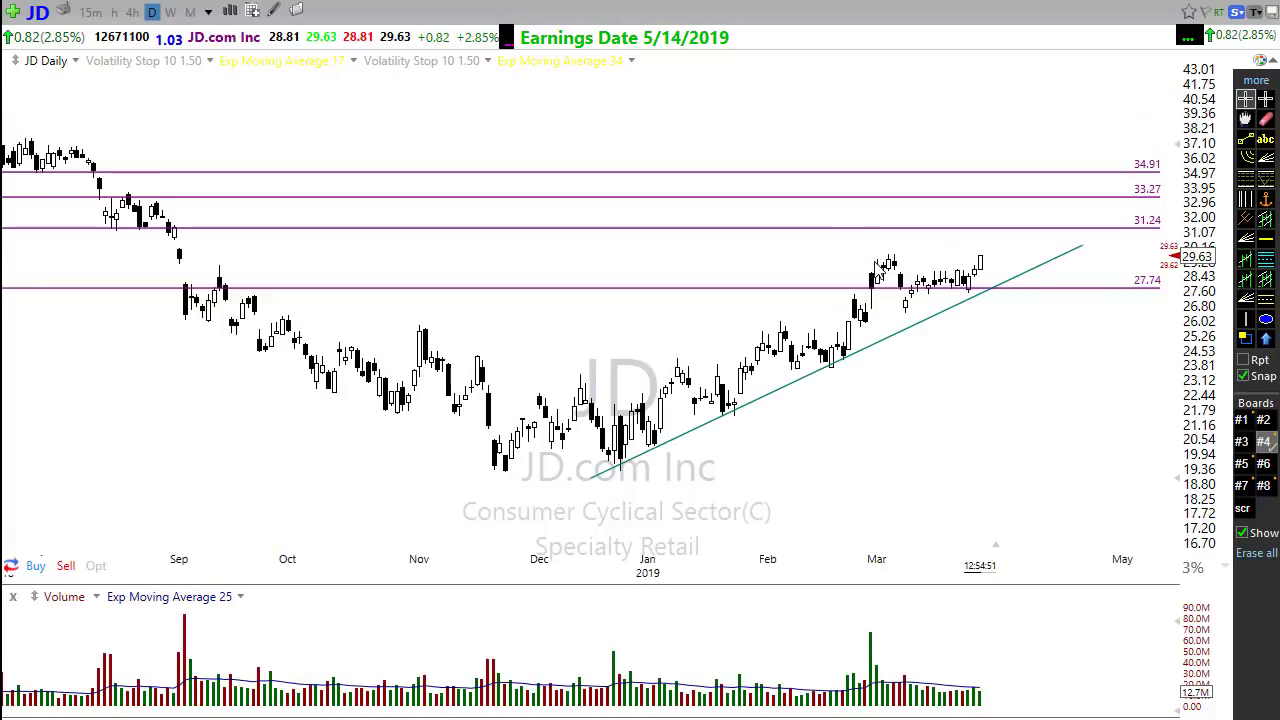
pyautogui.moveTo(876, 261); pyautogui.dragTo(915, 260)
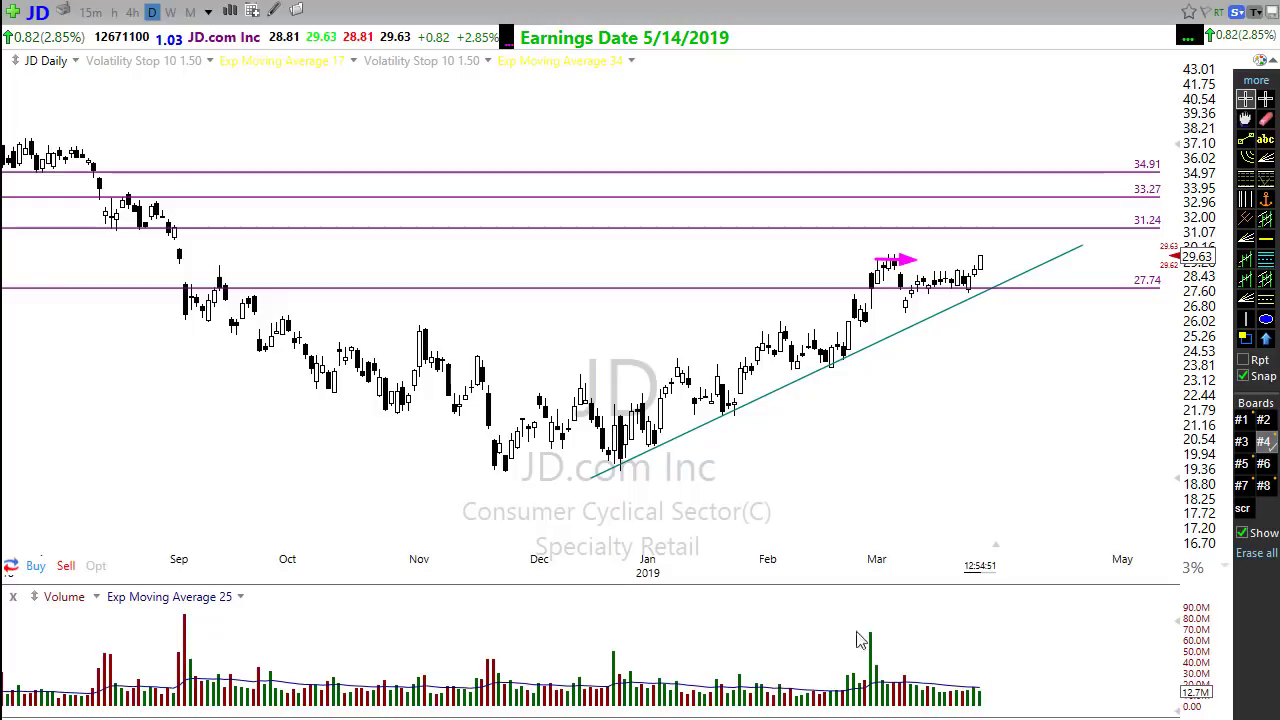
pyautogui.moveTo(879, 285)
pyautogui.mouseDown()
pyautogui.moveTo(966, 290)
pyautogui.moveTo(997, 246)
pyautogui.mouseUp()
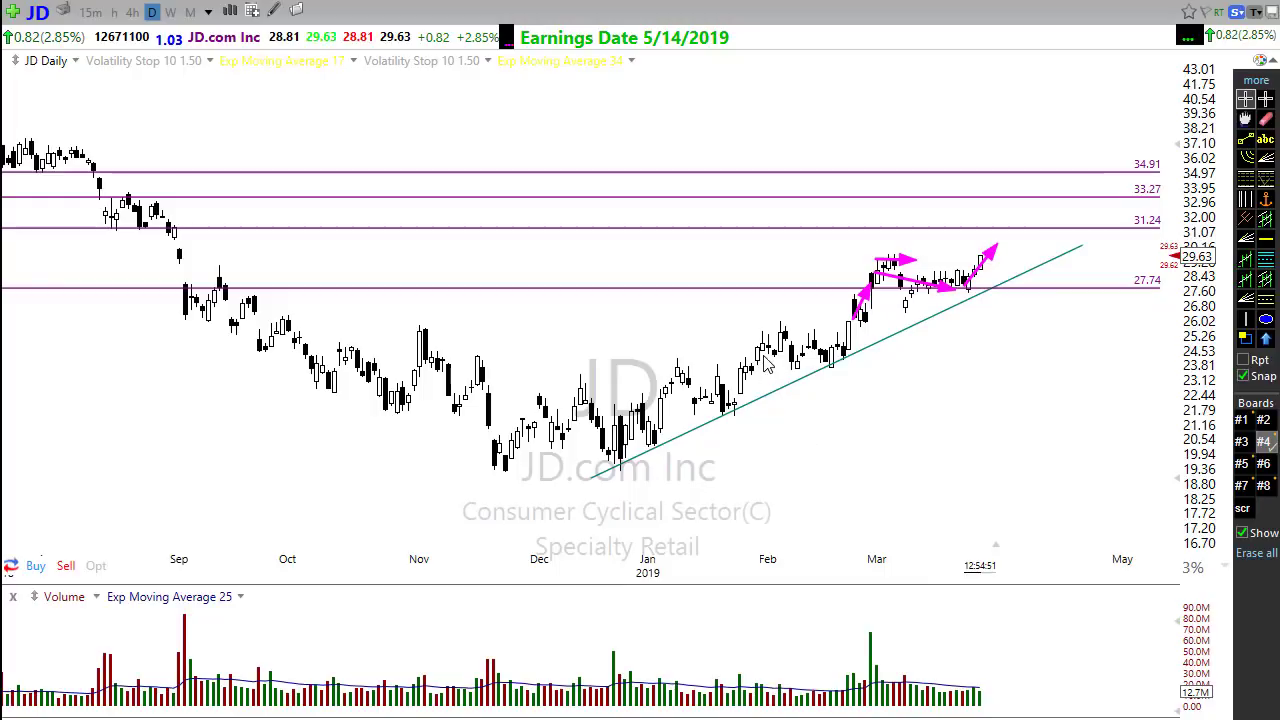
# Step: Sketch arrows over JD's February, January and December highs and along the higher lows on the rising trendline, and clear all arrows
pyautogui.moveTo(779, 331); pyautogui.dragTo(806, 330)
pyautogui.moveTo(669, 372); pyautogui.dragTo(690, 371)
pyautogui.moveTo(562, 395); pyautogui.dragTo(600, 406)
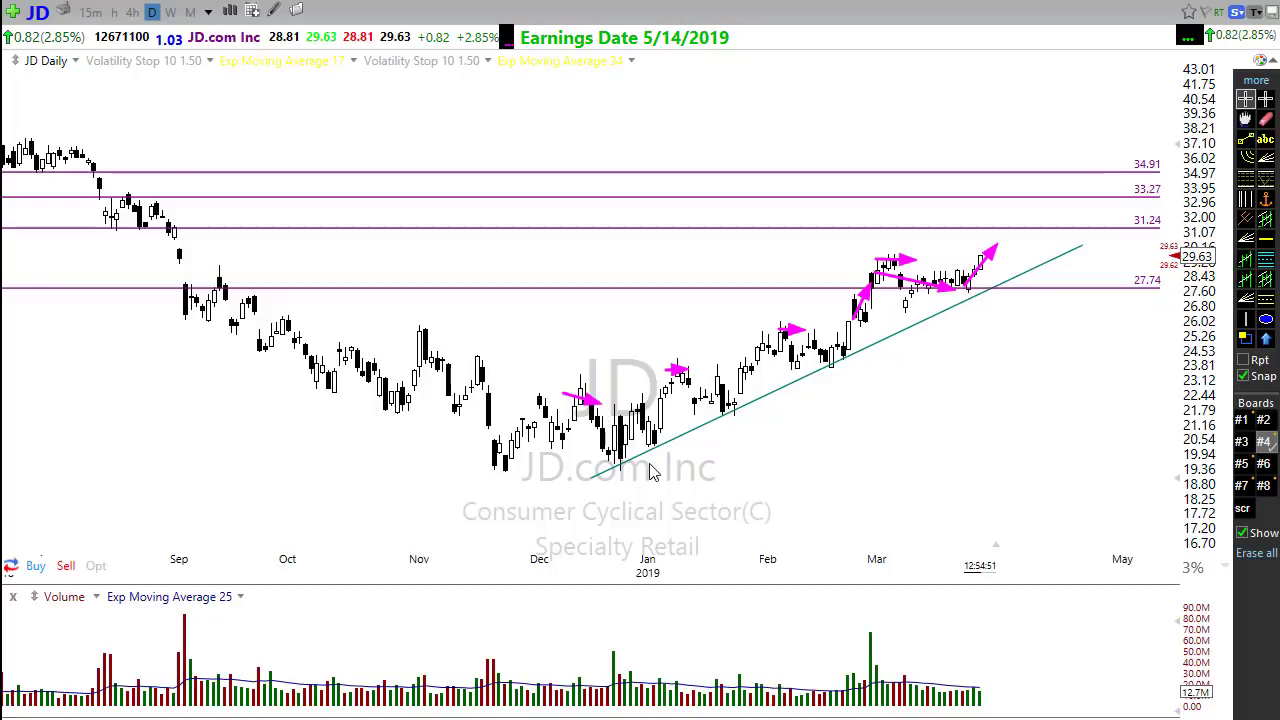
pyautogui.moveTo(655, 445)
pyautogui.mouseDown()
pyautogui.moveTo(688, 374)
pyautogui.moveTo(730, 412)
pyautogui.mouseUp()
pyautogui.moveTo(730, 412)
pyautogui.mouseDown()
pyautogui.moveTo(768, 352)
pyautogui.moveTo(845, 356)
pyautogui.moveTo(880, 308)
pyautogui.mouseUp()
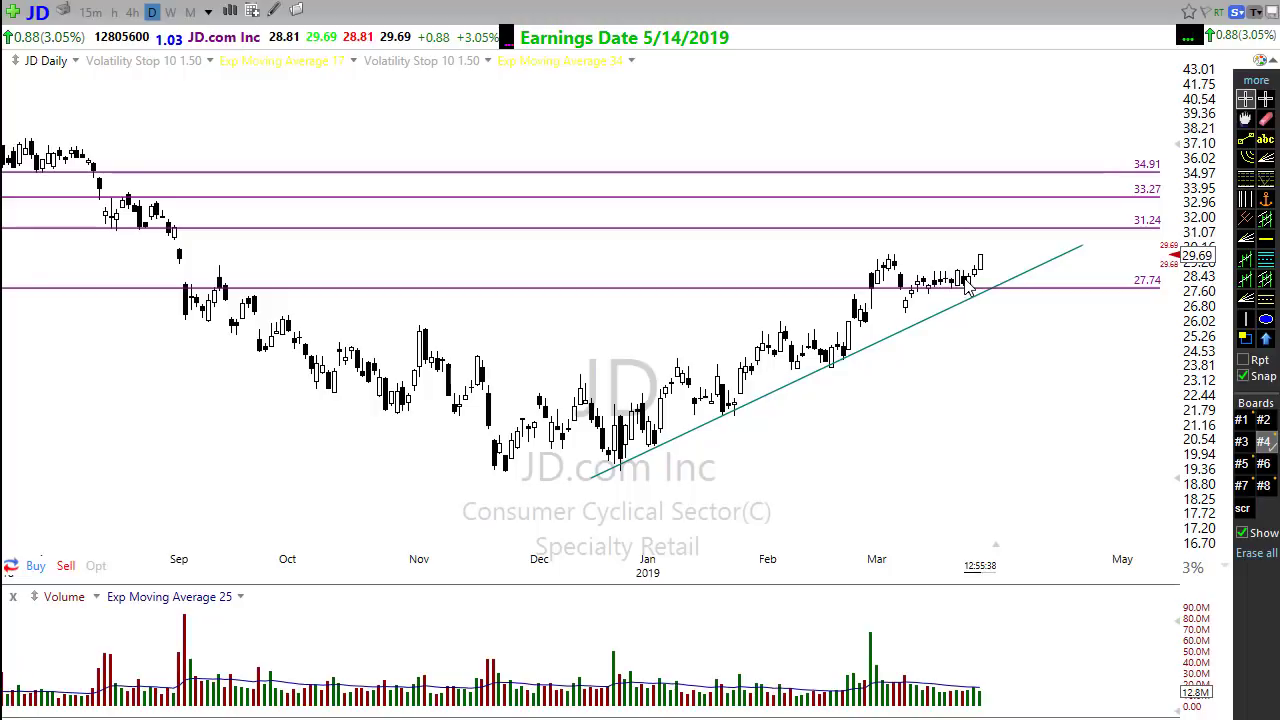
# Step: Raise the plot opacity of the Volatility Stop based on Exp Moving Average 17 to near maximum
pyautogui.click(154, 68)
pyautogui.click(205, 80)
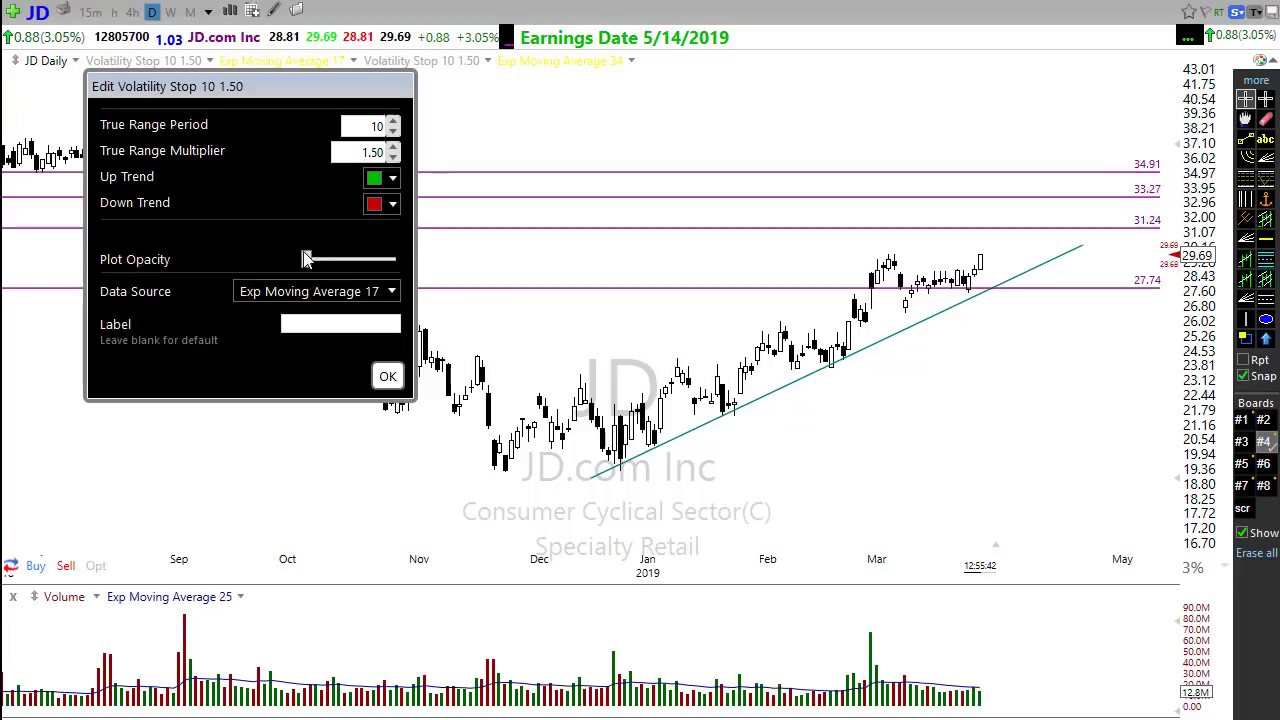
pyautogui.moveTo(306, 259); pyautogui.dragTo(384, 259)
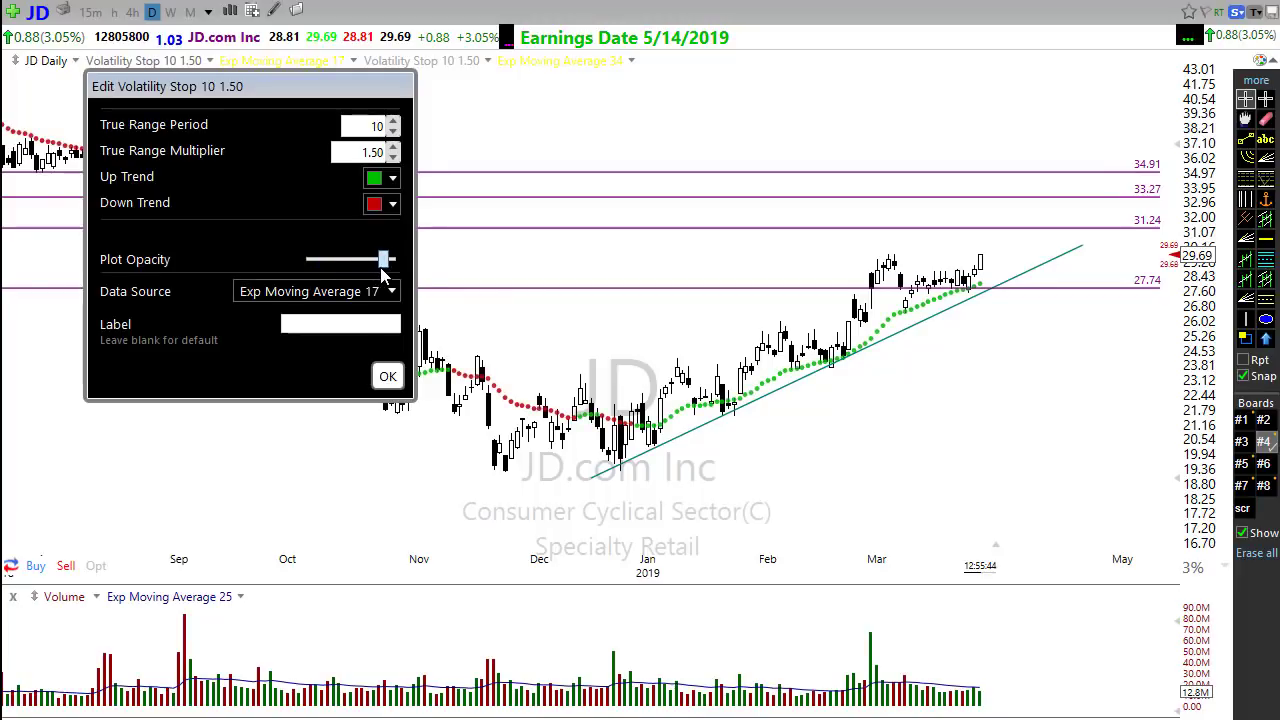
pyautogui.click(386, 378)
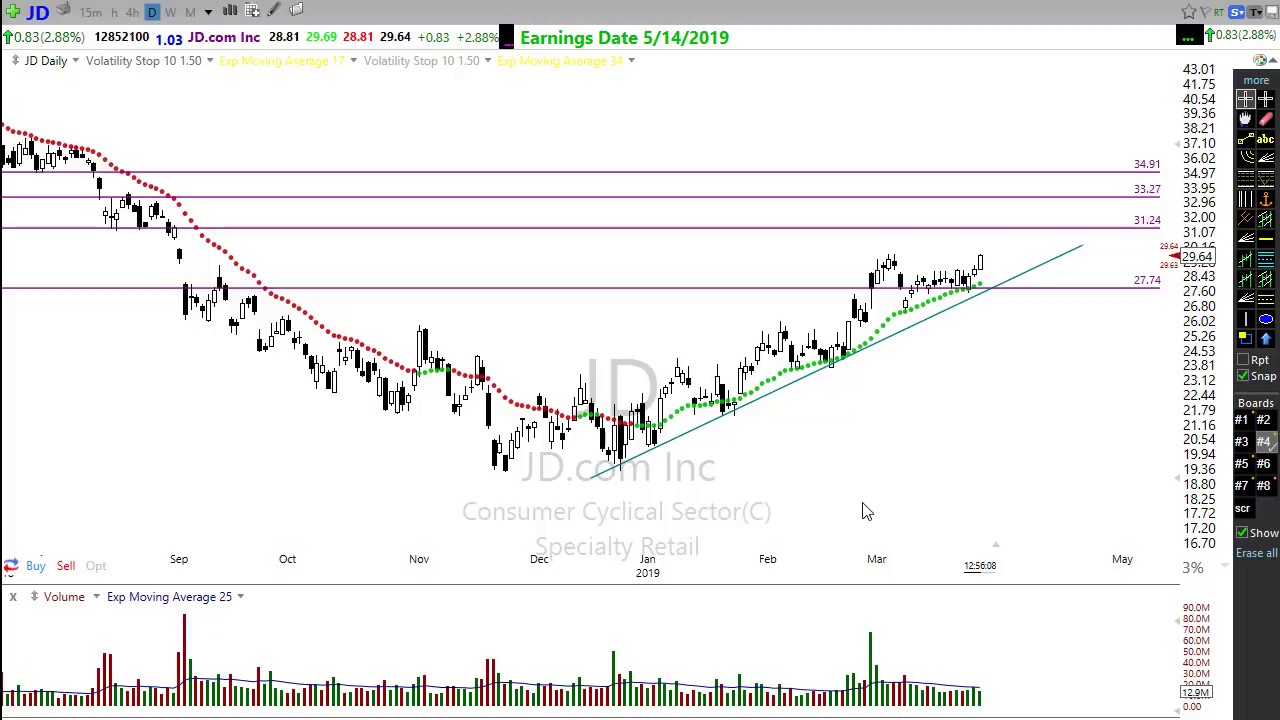
# Step: Hide the Volatility Stop based on Exp Moving Average 17 by lowering its plot opacity to the minimum
pyautogui.click(140, 62)
pyautogui.click(180, 80)
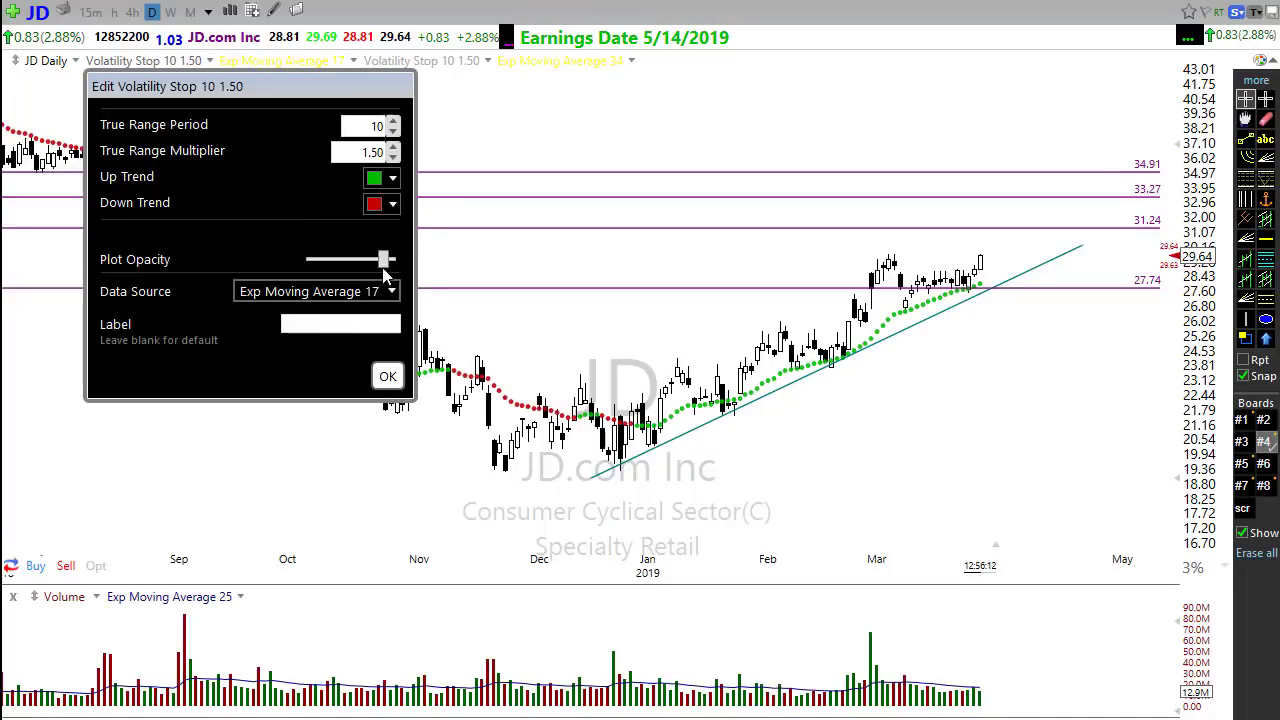
pyautogui.moveTo(385, 268); pyautogui.dragTo(306, 262)
pyautogui.click(388, 376)
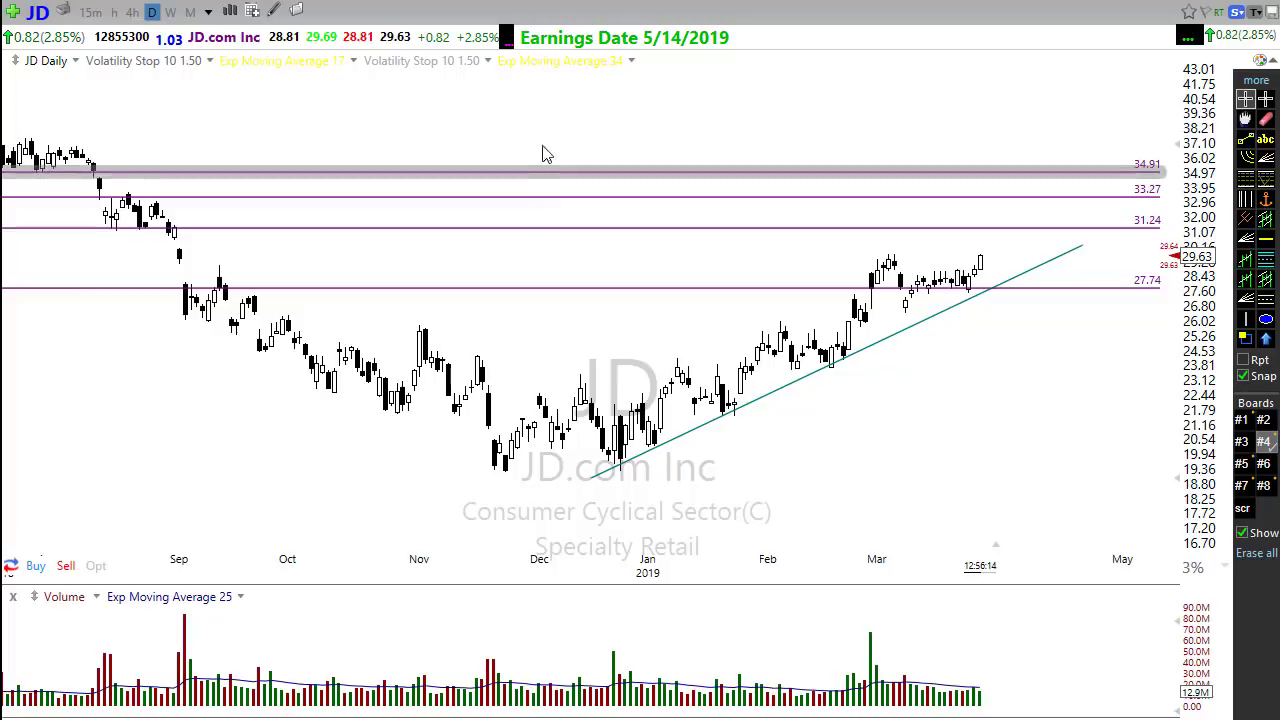
# Step: Raise the plot opacity of the Volatility Stop based on Price History to slightly above the middle of its range
pyautogui.click(453, 68)
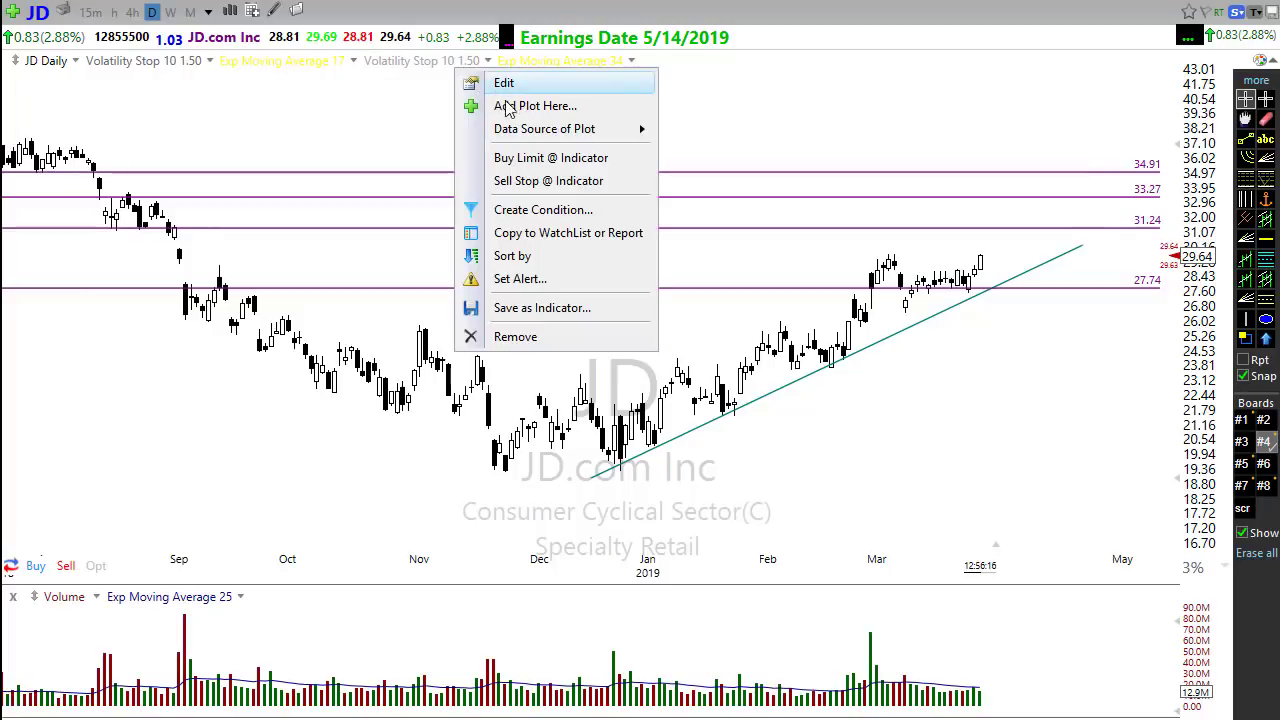
pyautogui.click(504, 84)
pyautogui.moveTo(520, 260); pyautogui.dragTo(573, 263)
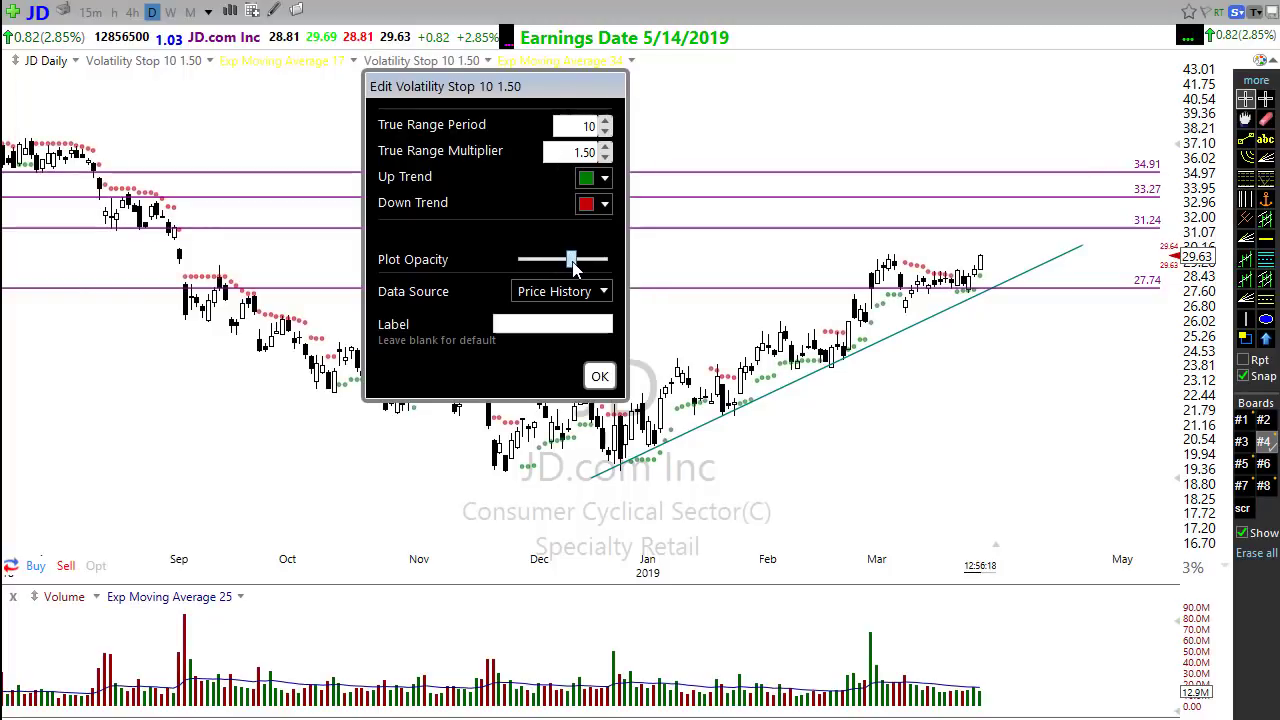
pyautogui.click(600, 377)
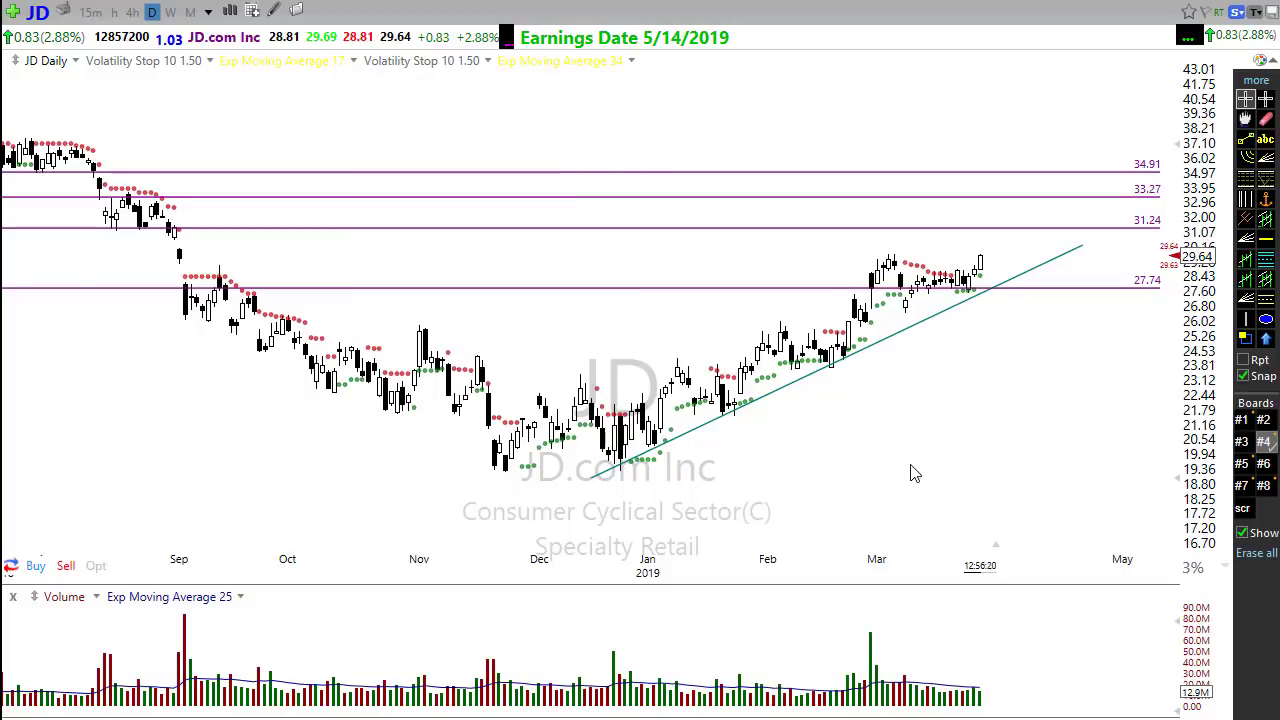
pyautogui.scroll(2, 910, 473)
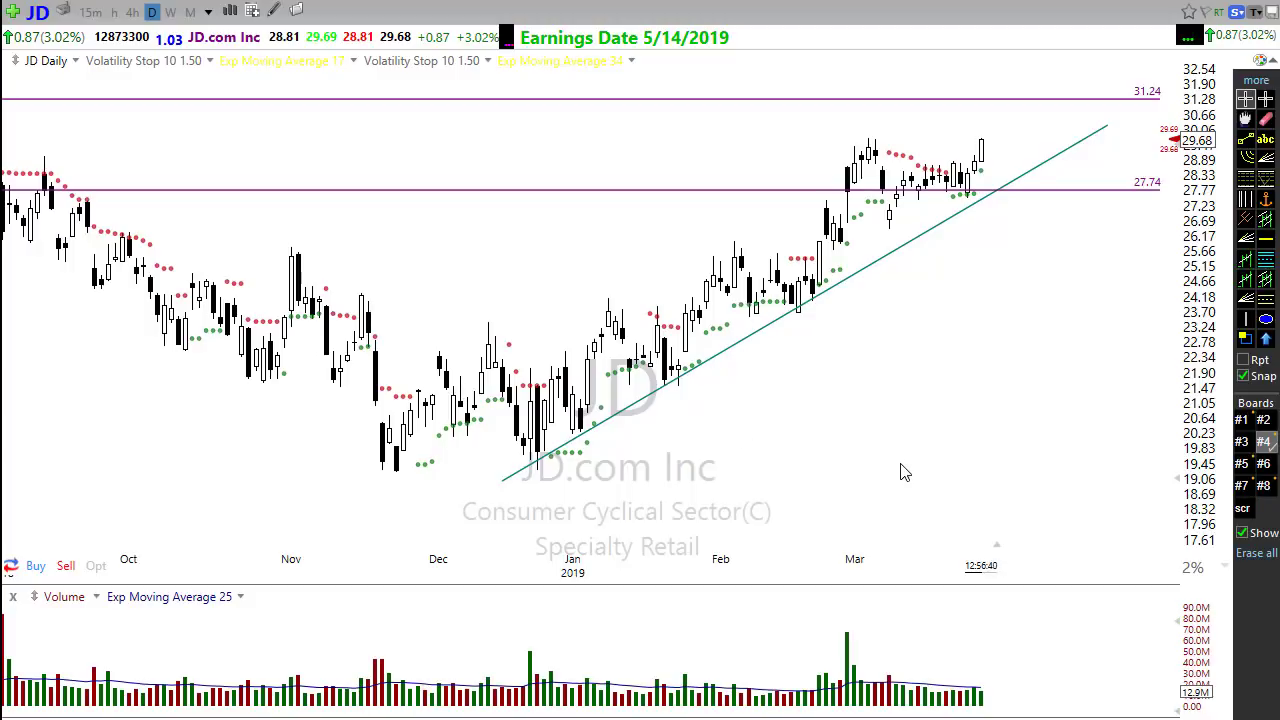
# Step: Hide the Volatility Stop based on Price History by lowering its plot opacity to the minimum
pyautogui.rightClick(431, 73)
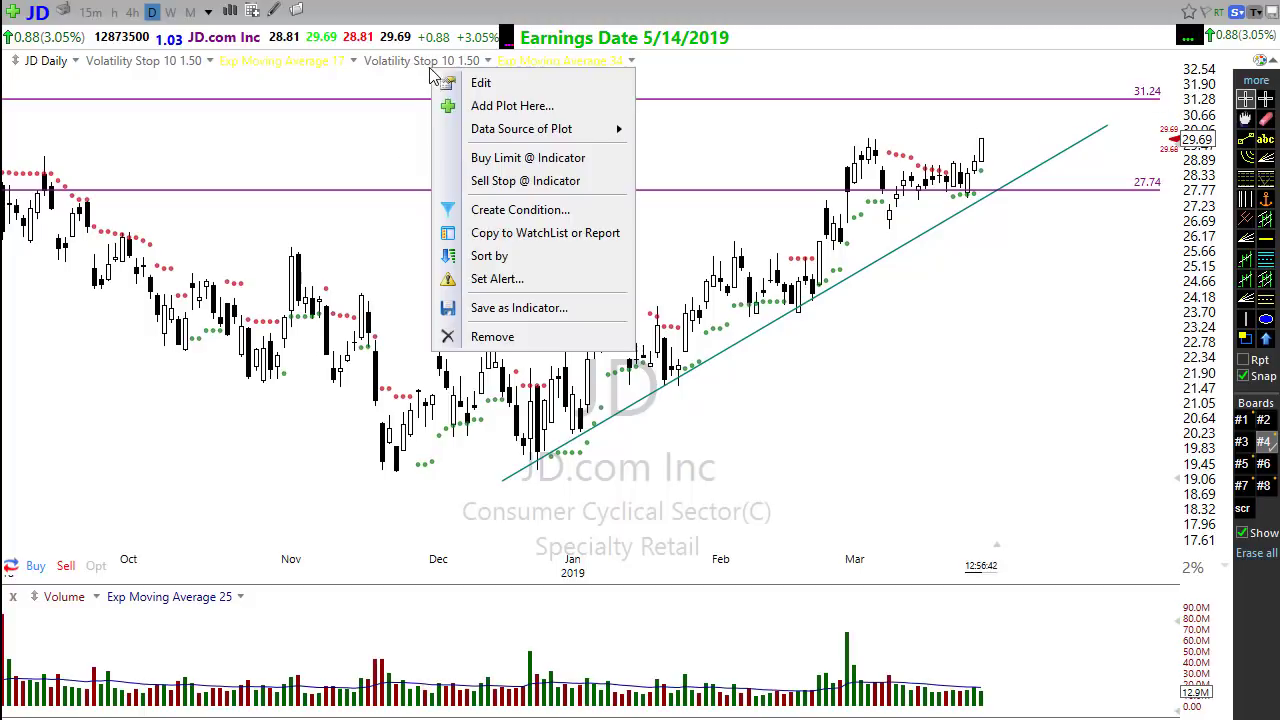
pyautogui.click(470, 83)
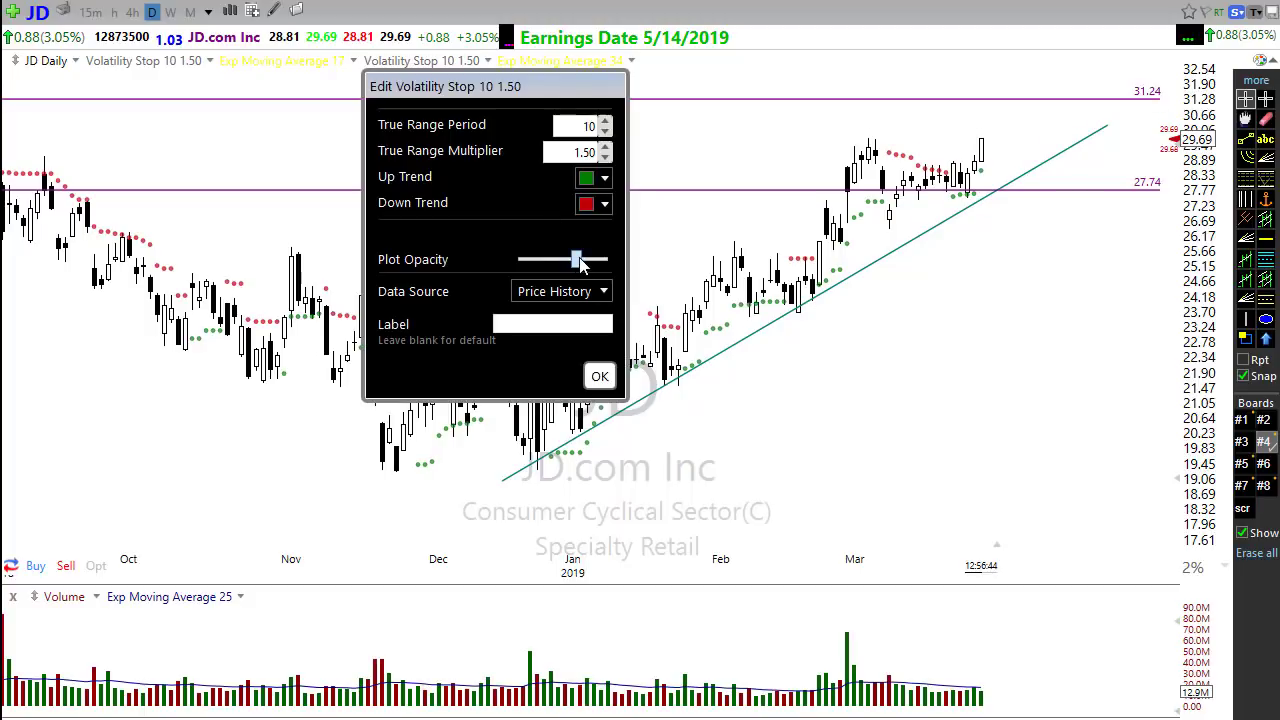
pyautogui.moveTo(580, 262); pyautogui.dragTo(518, 262)
pyautogui.click(599, 376)
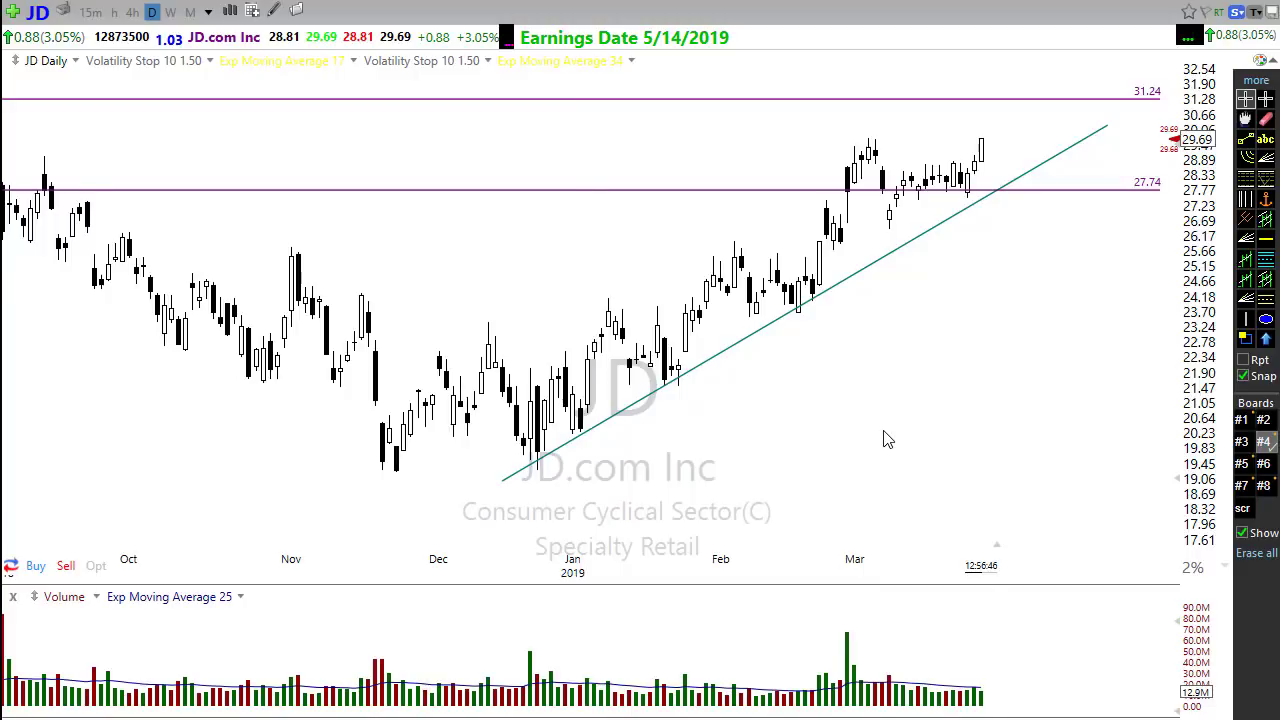
# Step: Sketch arrows along JD's declines from the March and June 2018 highs and the rise from the November low, and clear all arrows
pyautogui.scroll(-2, 885, 440)
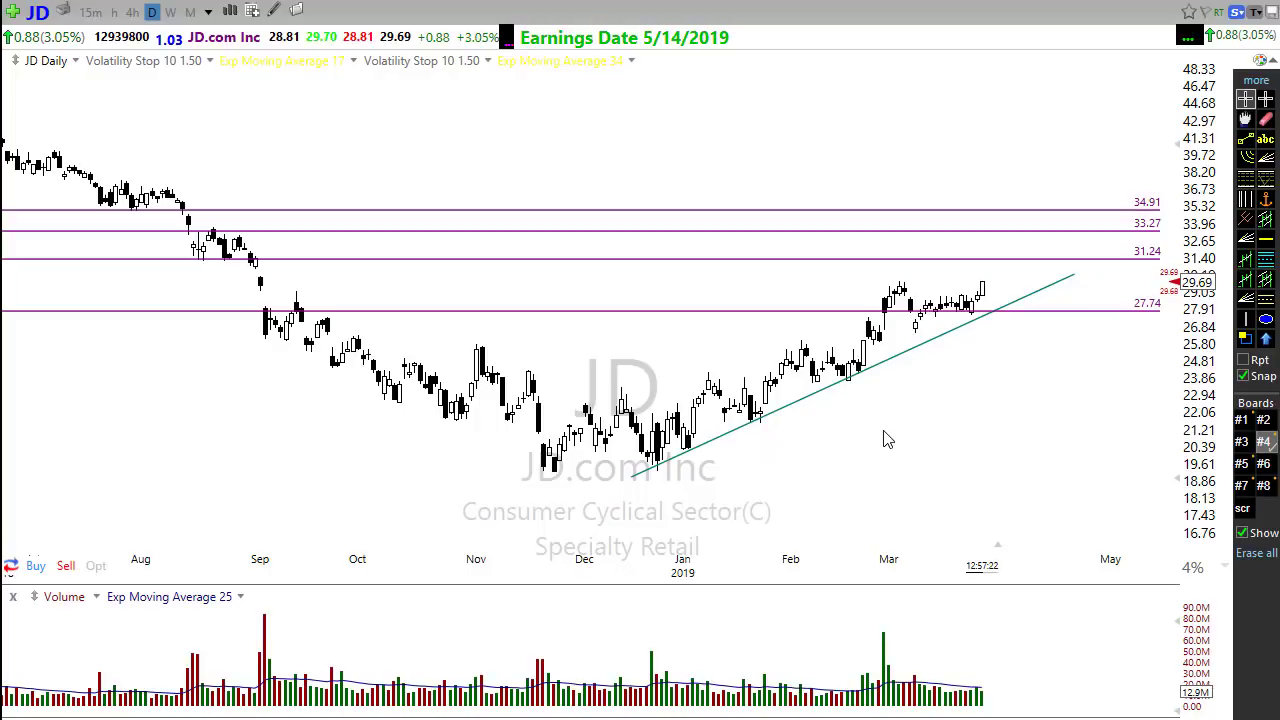
pyautogui.scroll(2, 849, 443)
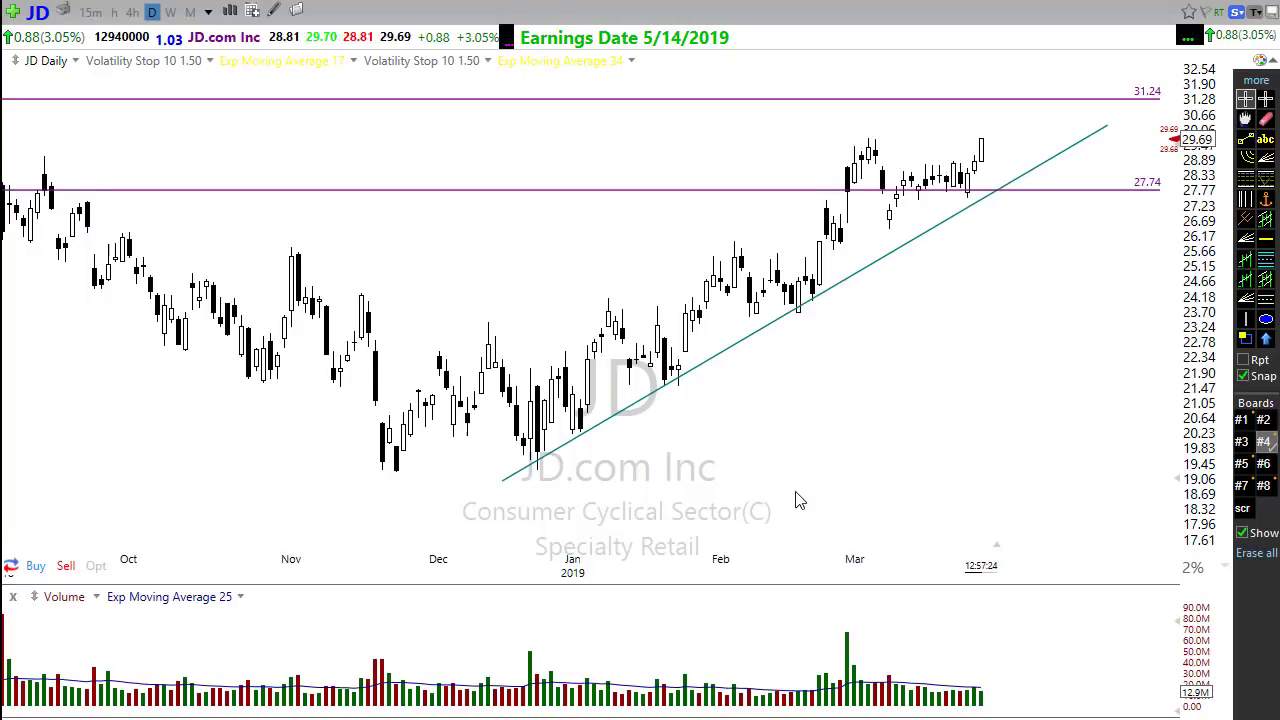
pyautogui.scroll(-3, 797, 500)
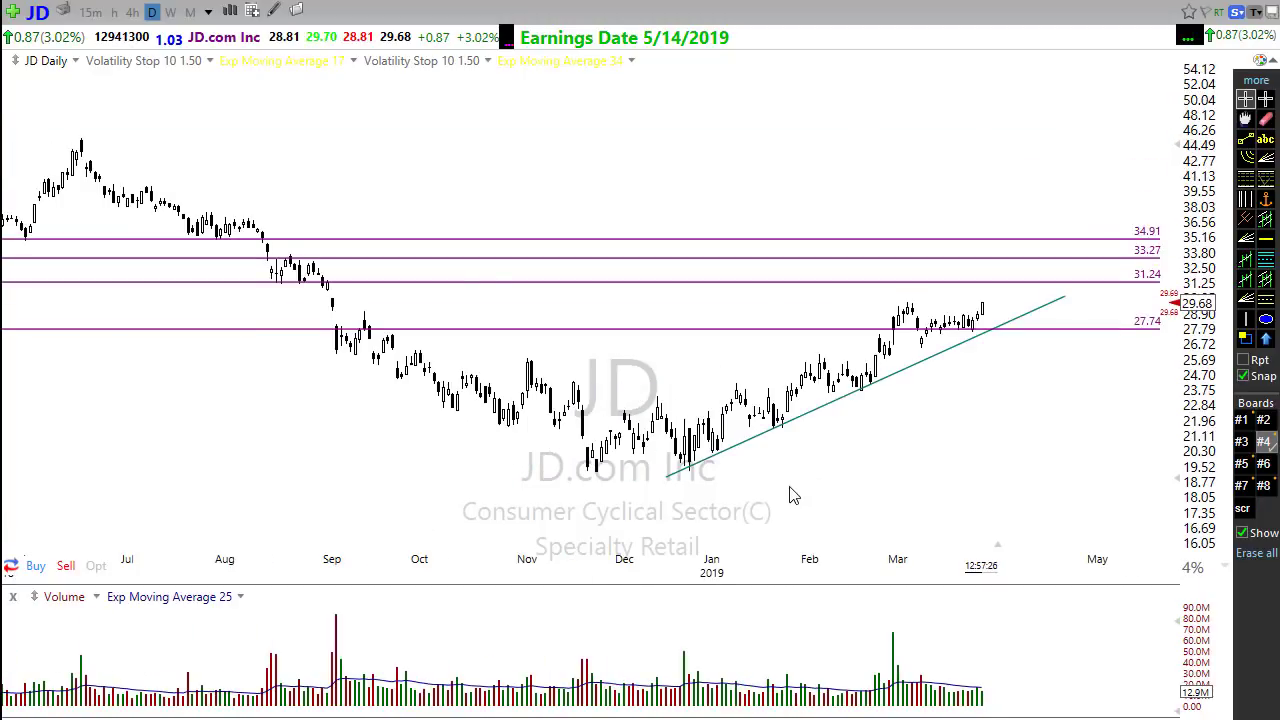
pyautogui.scroll(-3, 790, 495)
pyautogui.scroll(1, 502, 472)
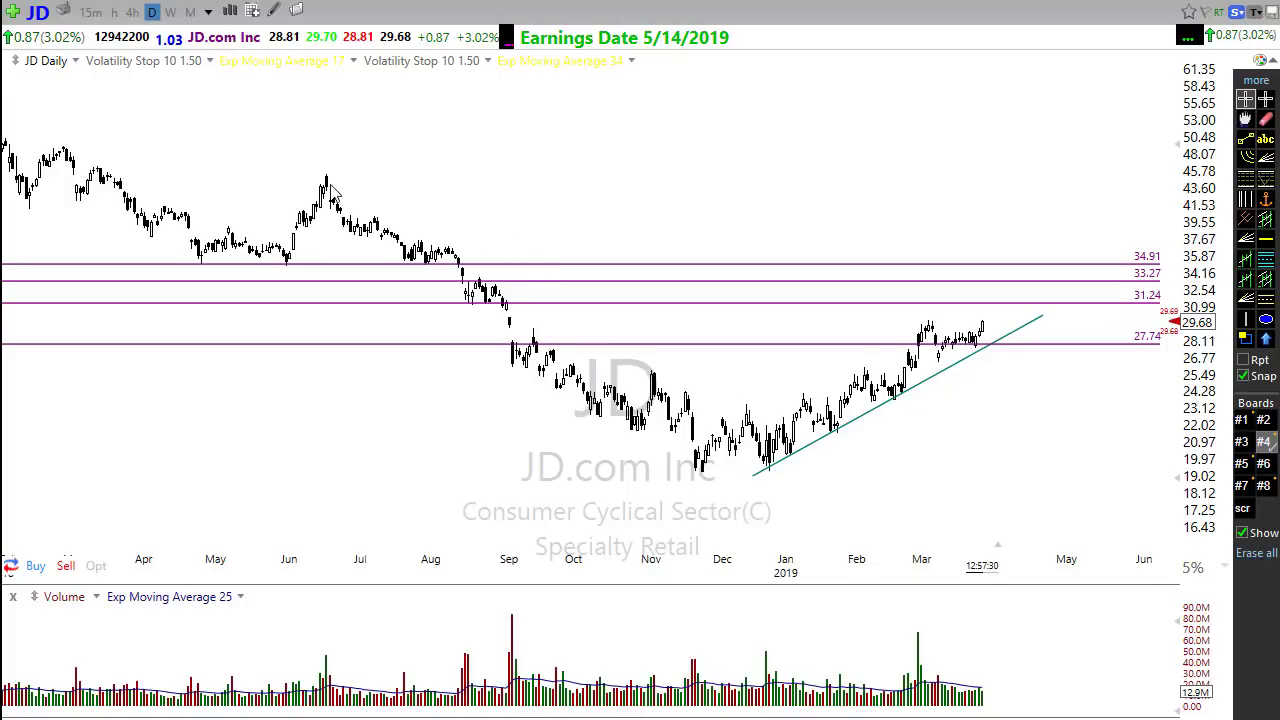
pyautogui.moveTo(326, 175); pyautogui.dragTo(858, 496)
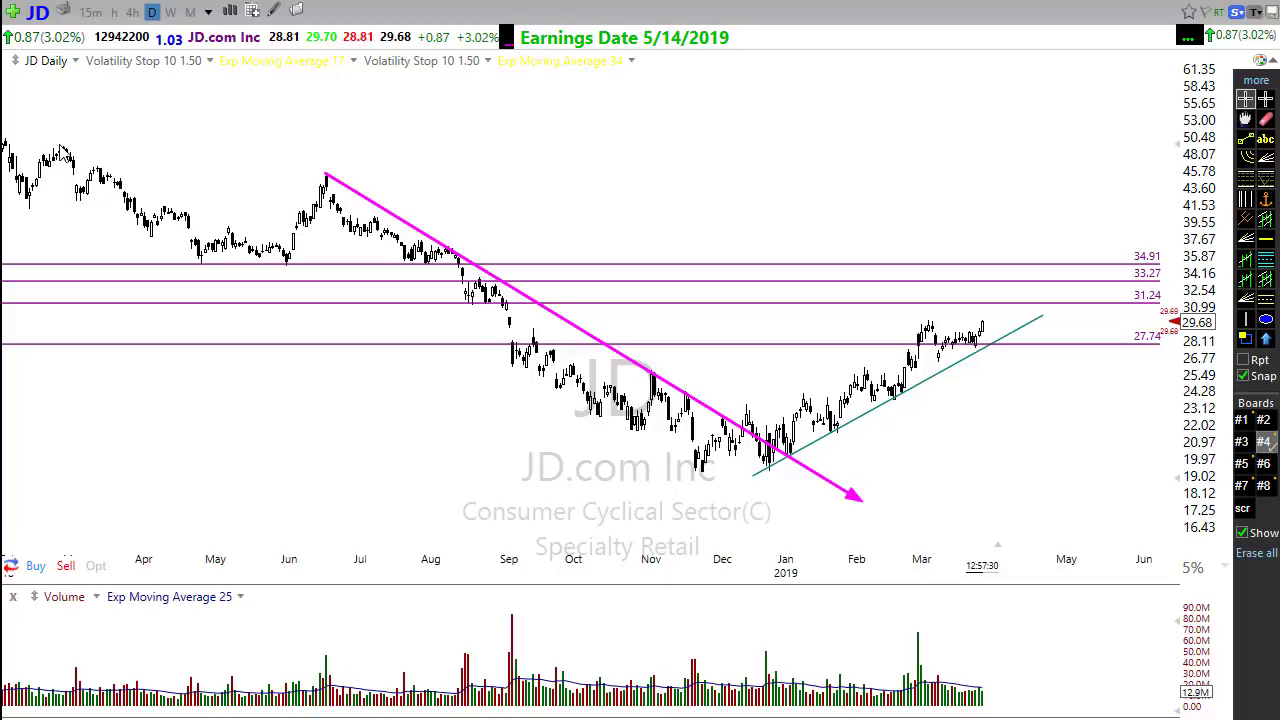
pyautogui.moveTo(60, 145); pyautogui.dragTo(363, 274)
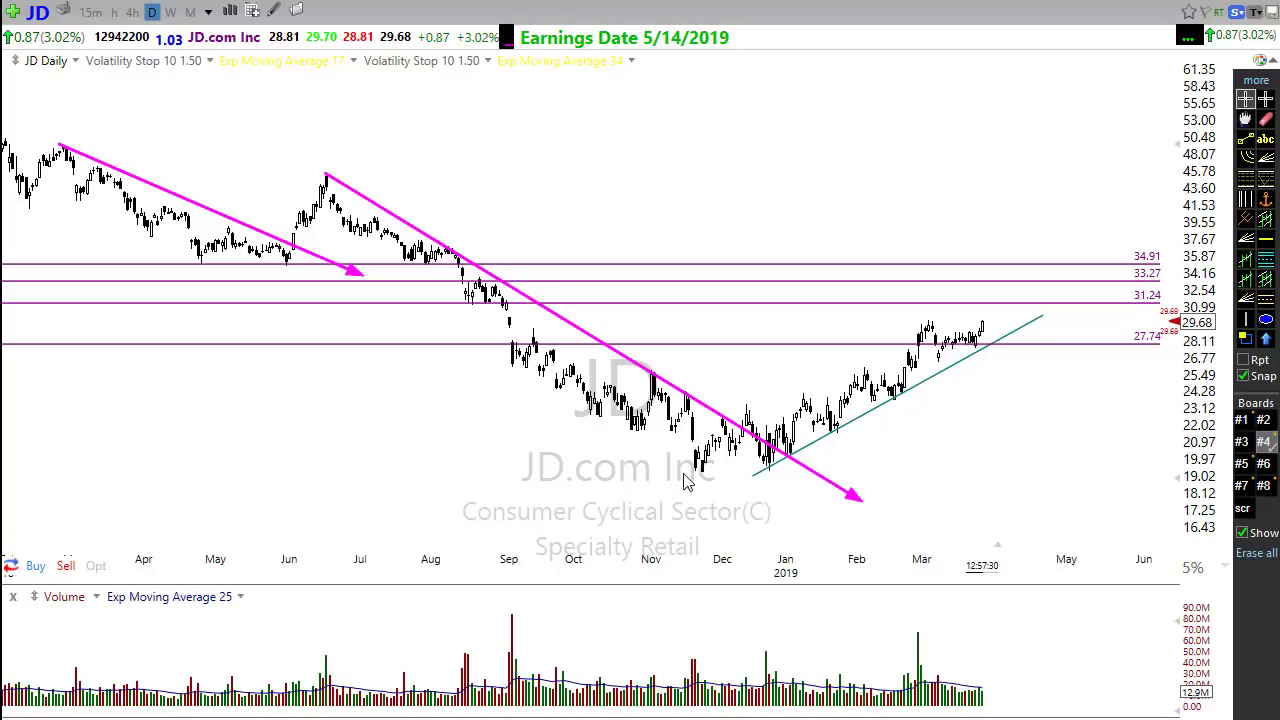
pyautogui.moveTo(700, 468)
pyautogui.mouseDown()
pyautogui.moveTo(915, 350)
pyautogui.moveTo(988, 287)
pyautogui.mouseUp()
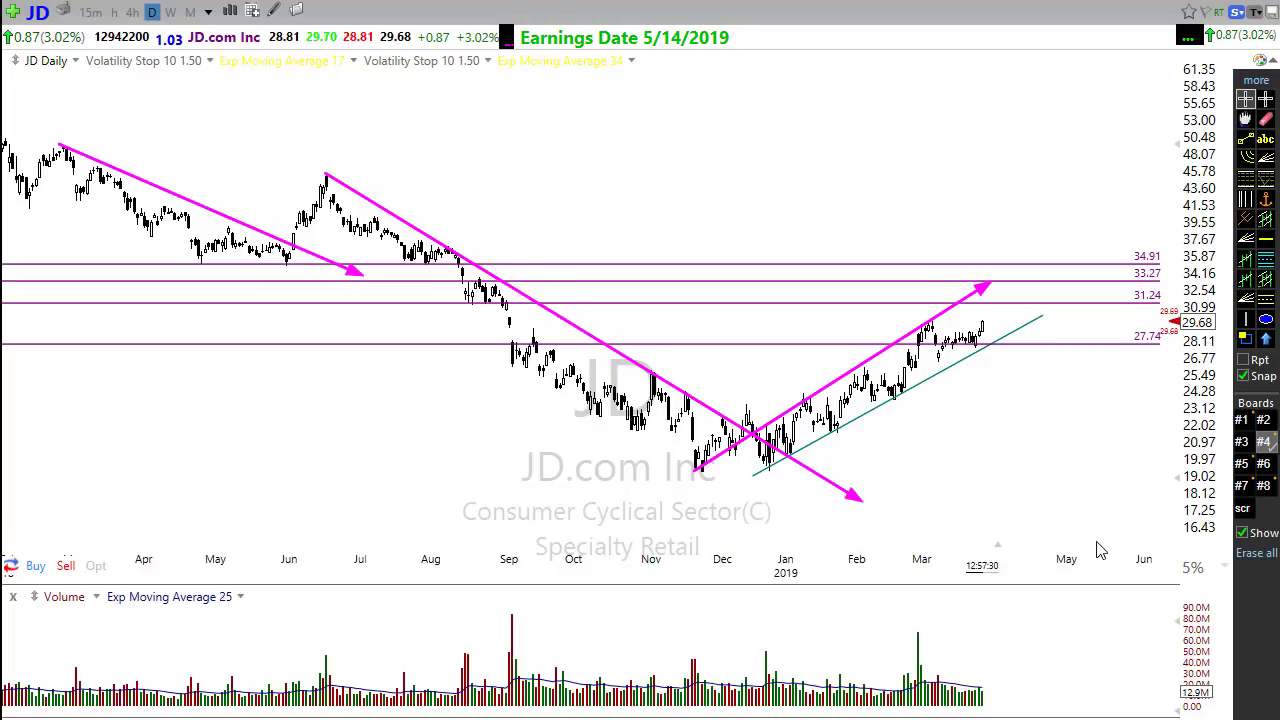
pyautogui.press('e')
pyautogui.scroll(3, 560, 472)
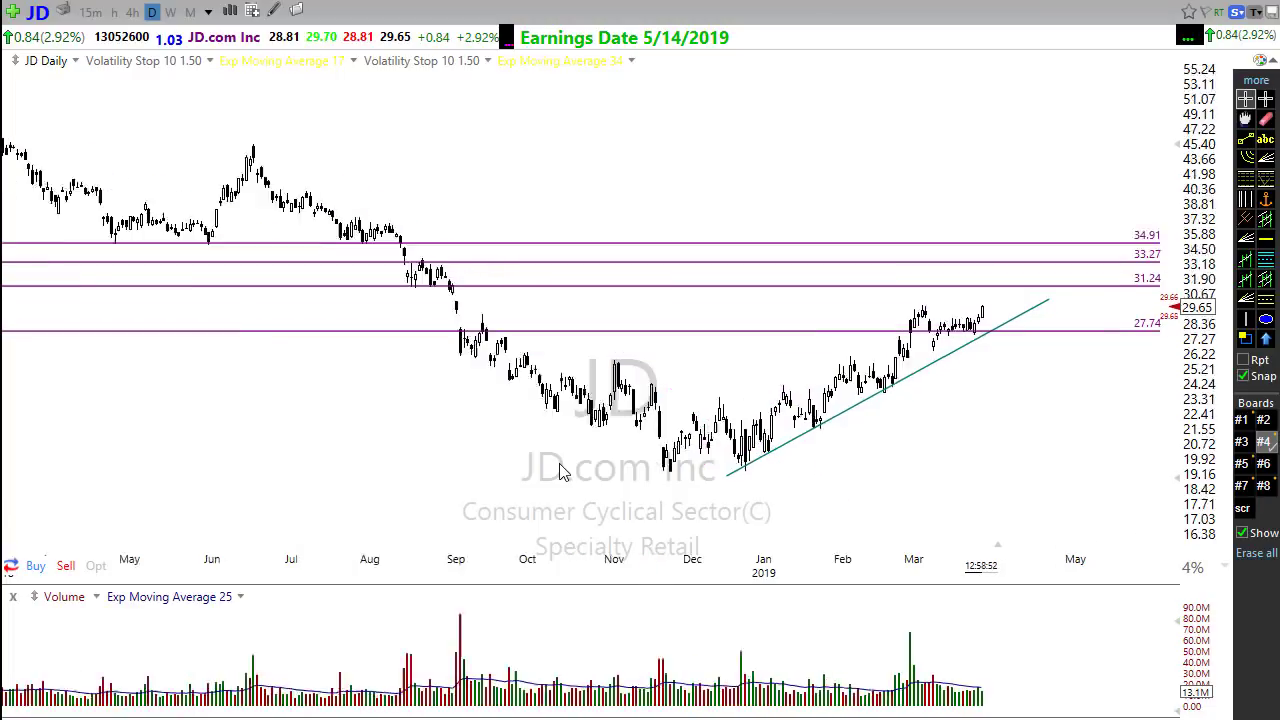
pyautogui.scroll(3, 560, 472)
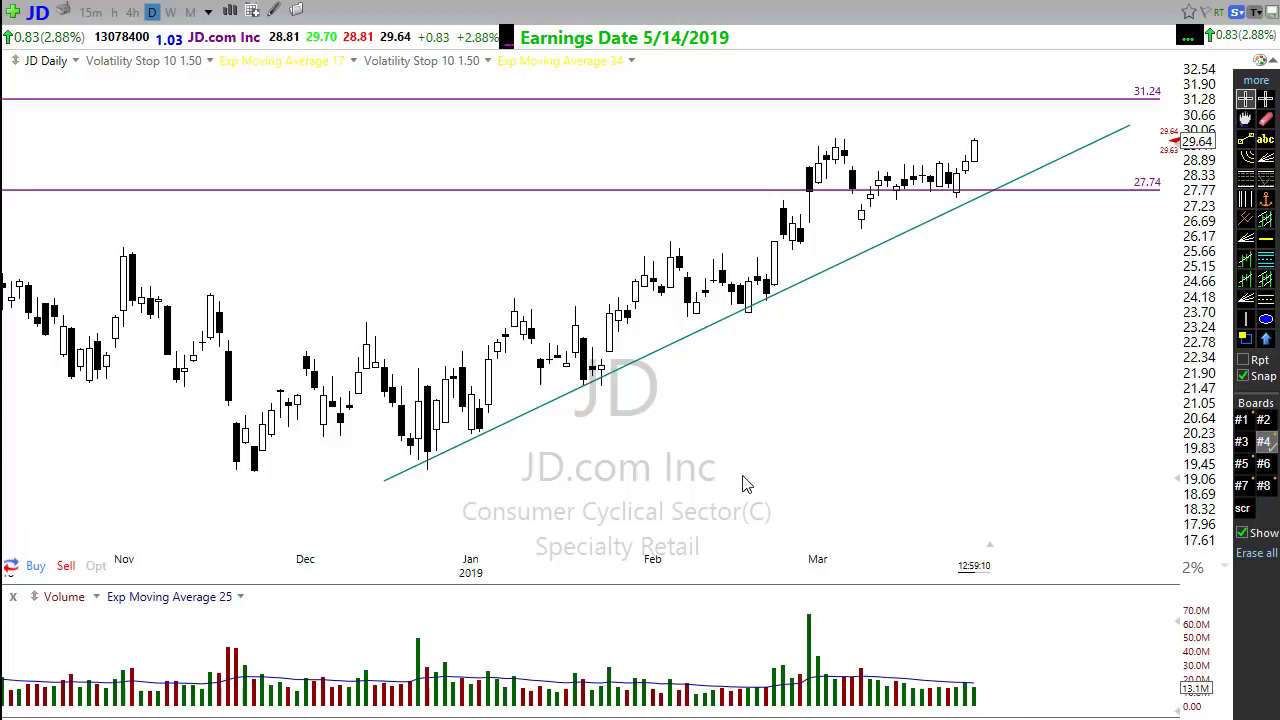
# Step: Open the EA daily chart and sketch arrows along the rising lows since late January, across the early-March highs, and along the February highs
pyautogui.write('ea')
pyautogui.press('Return')
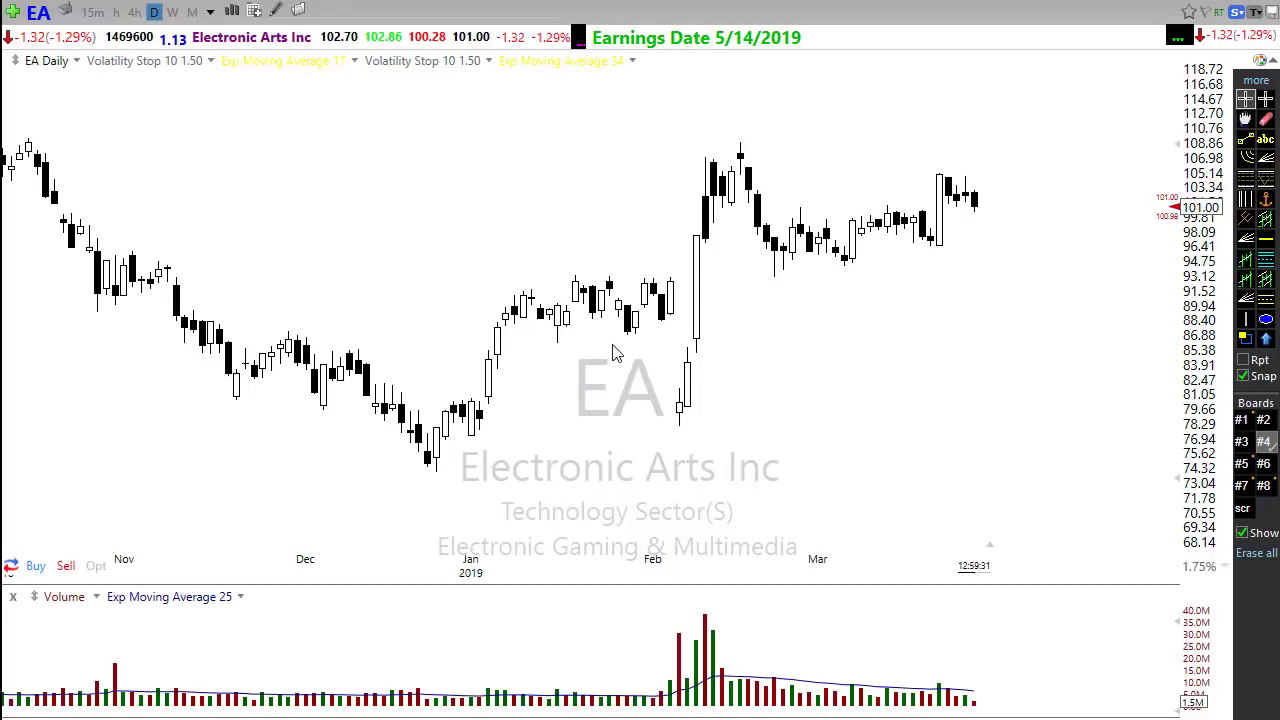
pyautogui.moveTo(614, 350)
pyautogui.mouseDown()
pyautogui.moveTo(790, 300)
pyautogui.moveTo(857, 306)
pyautogui.moveTo(616, 348)
pyautogui.mouseUp()
pyautogui.moveTo(622, 338)
pyautogui.mouseDown()
pyautogui.moveTo(1071, 246)
pyautogui.moveTo(1165, 178)
pyautogui.mouseUp()
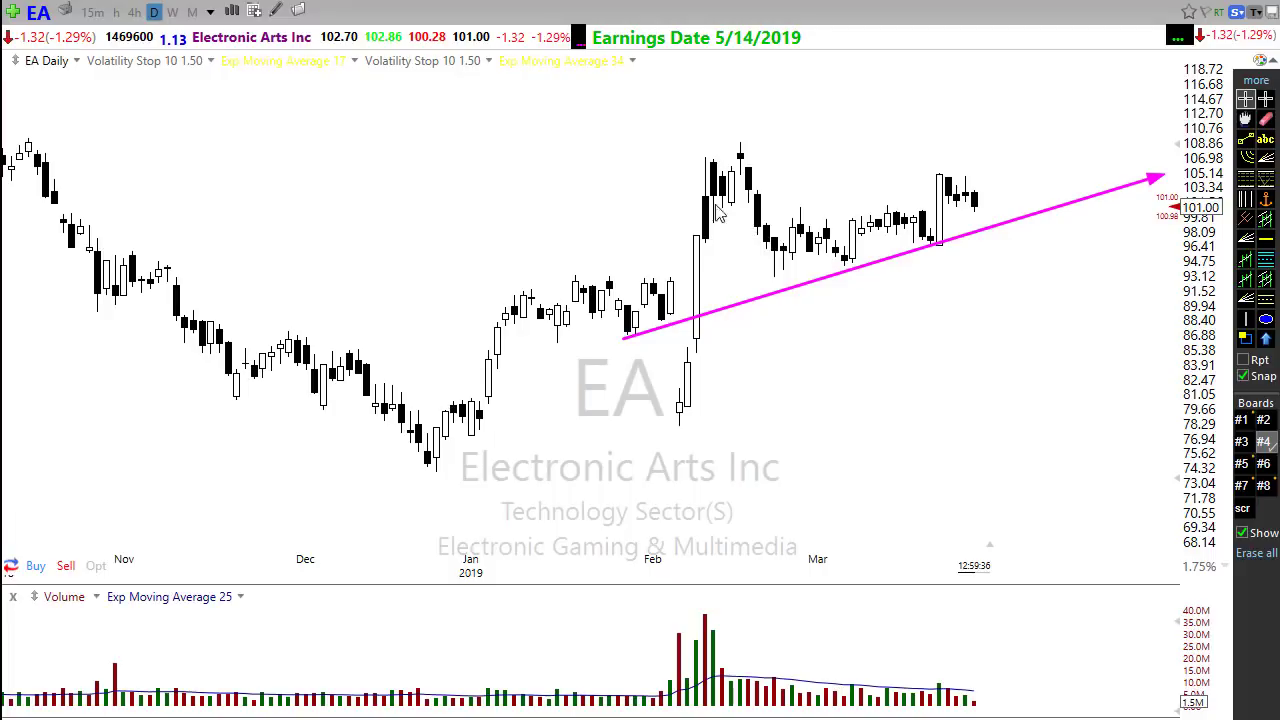
pyautogui.moveTo(688, 209); pyautogui.dragTo(1105, 214)
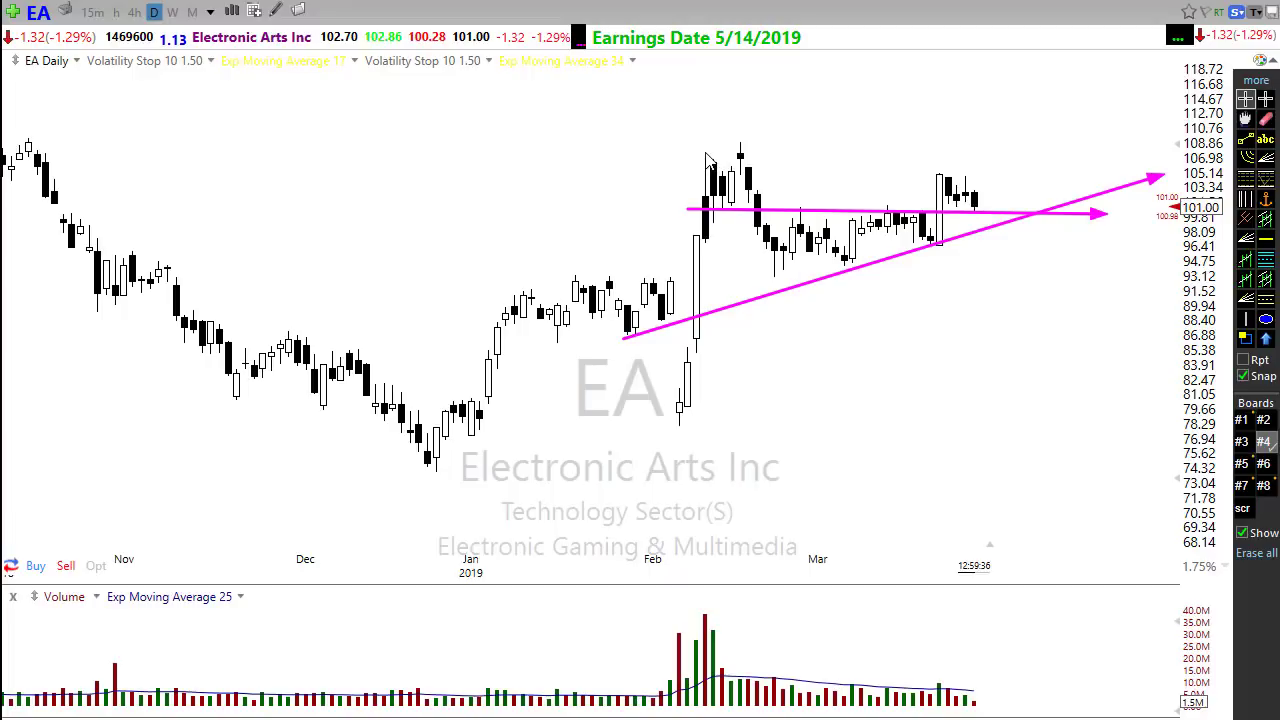
pyautogui.moveTo(704, 152); pyautogui.dragTo(1158, 176)
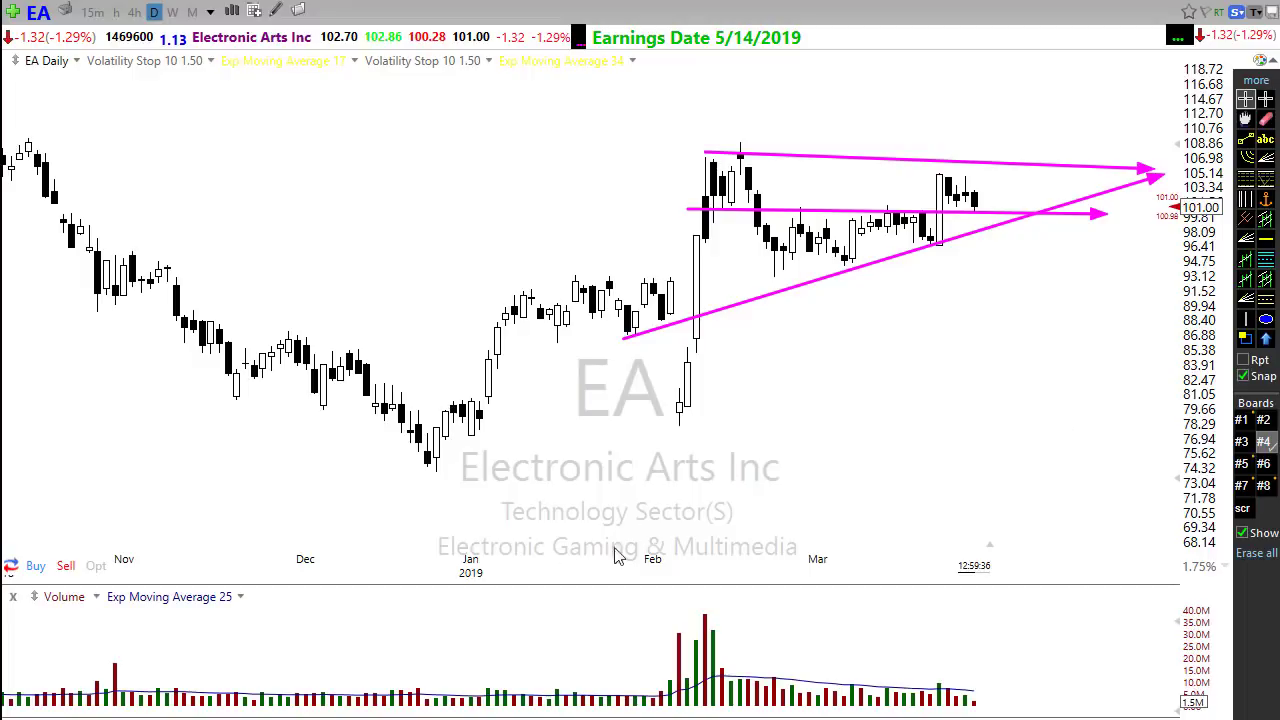
# Step: Sketch rising arrows from EA's late-December and early-February lows, and mark the lows on the rising support arrow with short arrows
pyautogui.moveTo(436, 463); pyautogui.dragTo(980, 112)
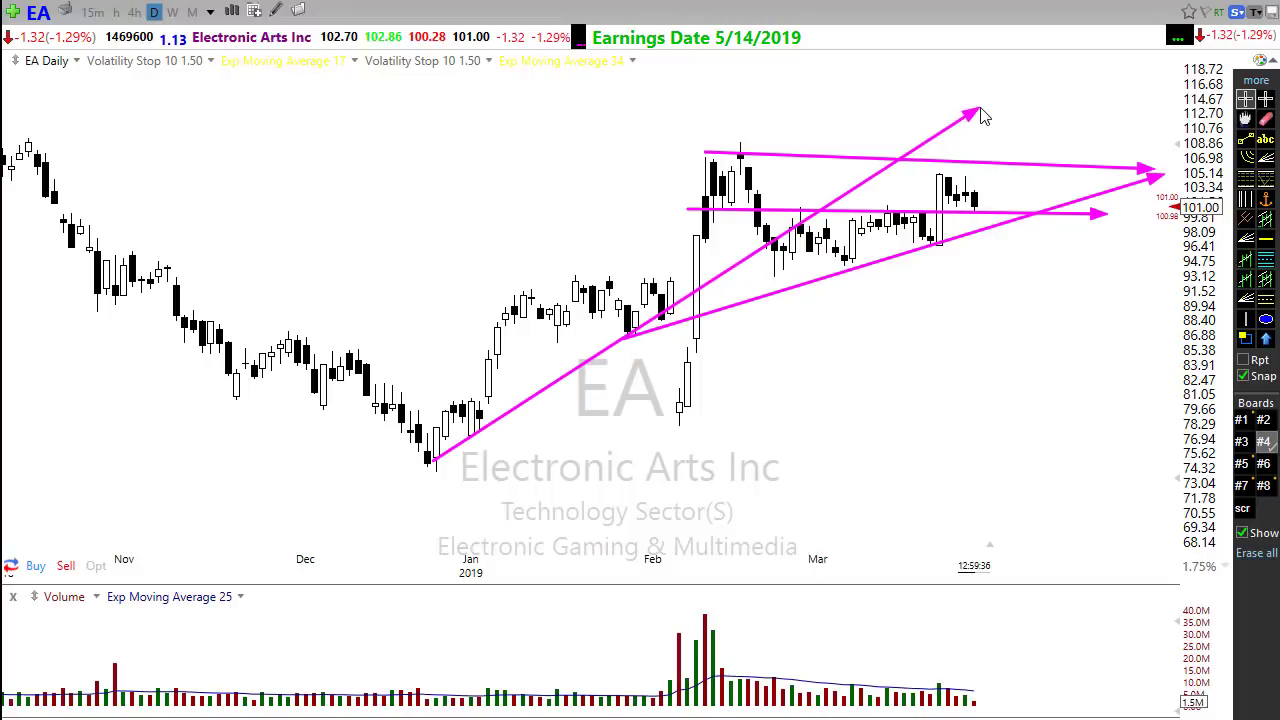
pyautogui.moveTo(980, 112); pyautogui.dragTo(780, 233)
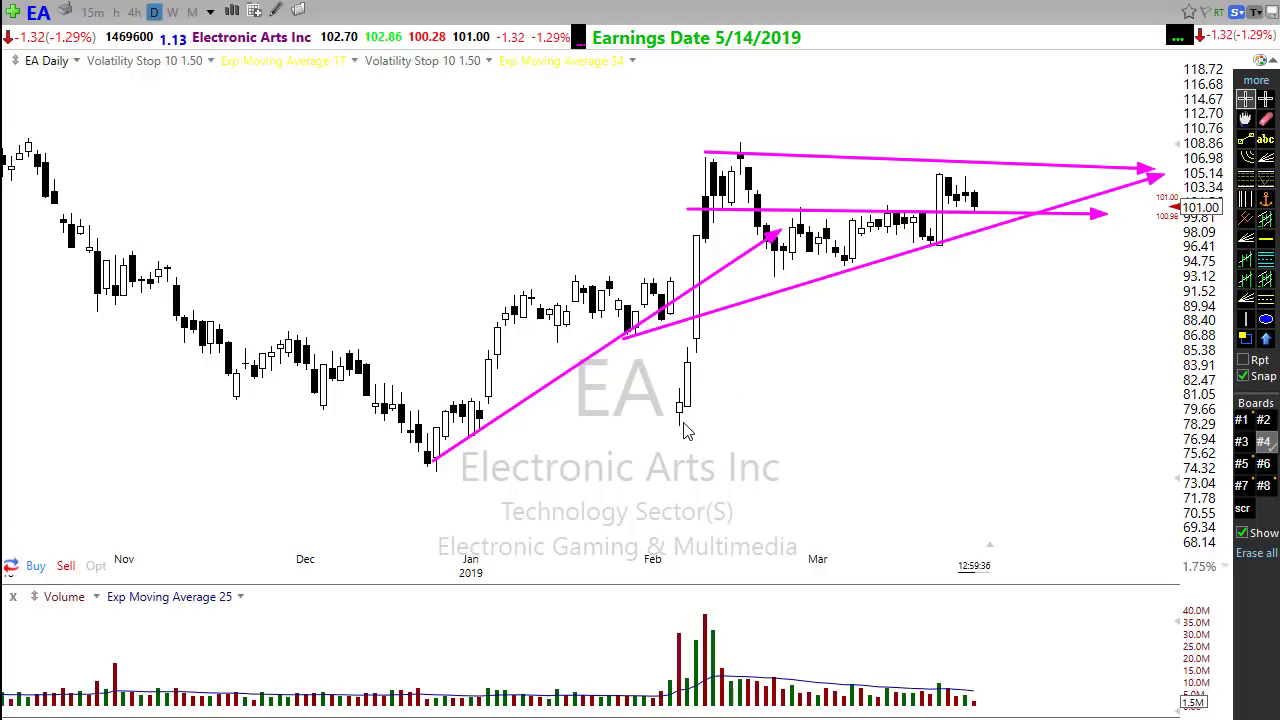
pyautogui.moveTo(682, 422)
pyautogui.mouseDown()
pyautogui.moveTo(796, 375)
pyautogui.moveTo(1090, 160)
pyautogui.mouseUp()
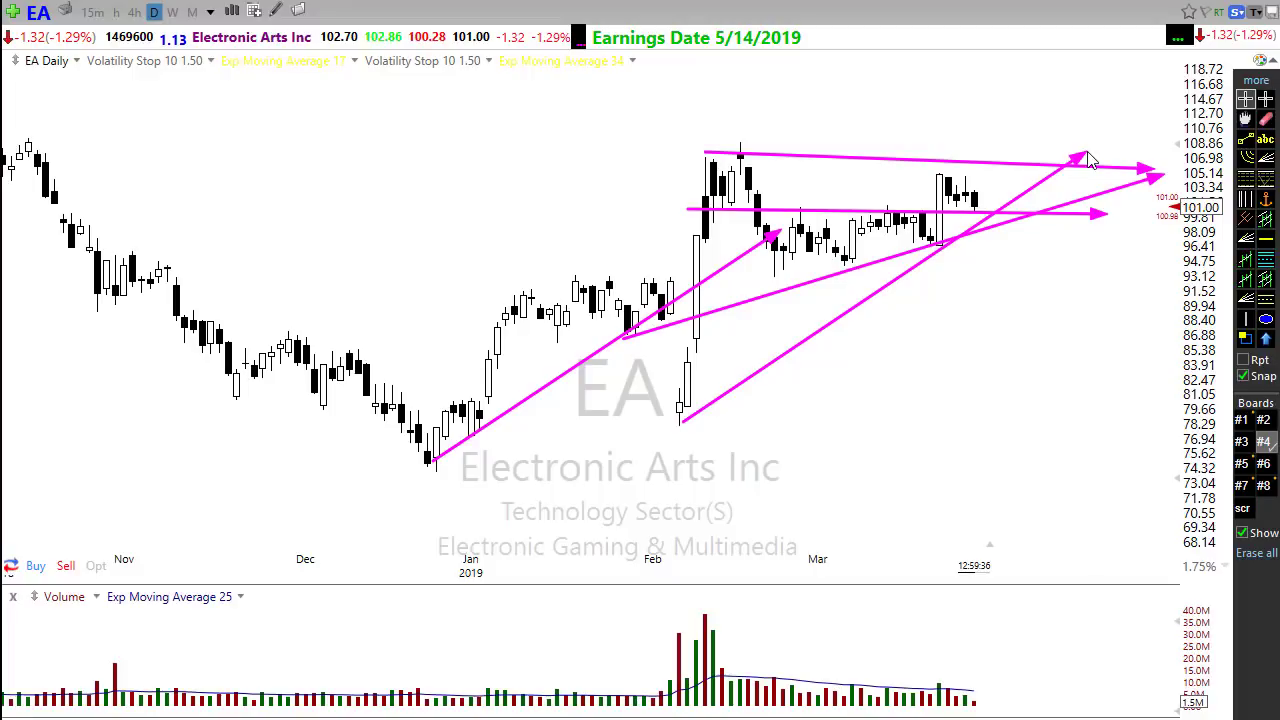
pyautogui.moveTo(1090, 160); pyautogui.dragTo(1034, 380)
pyautogui.moveTo(632, 372)
pyautogui.mouseDown()
pyautogui.moveTo(632, 326)
pyautogui.moveTo(668, 312)
pyautogui.mouseUp()
pyautogui.moveTo(850, 282); pyautogui.dragTo(850, 265)
pyautogui.moveTo(934, 255); pyautogui.dragTo(918, 264)
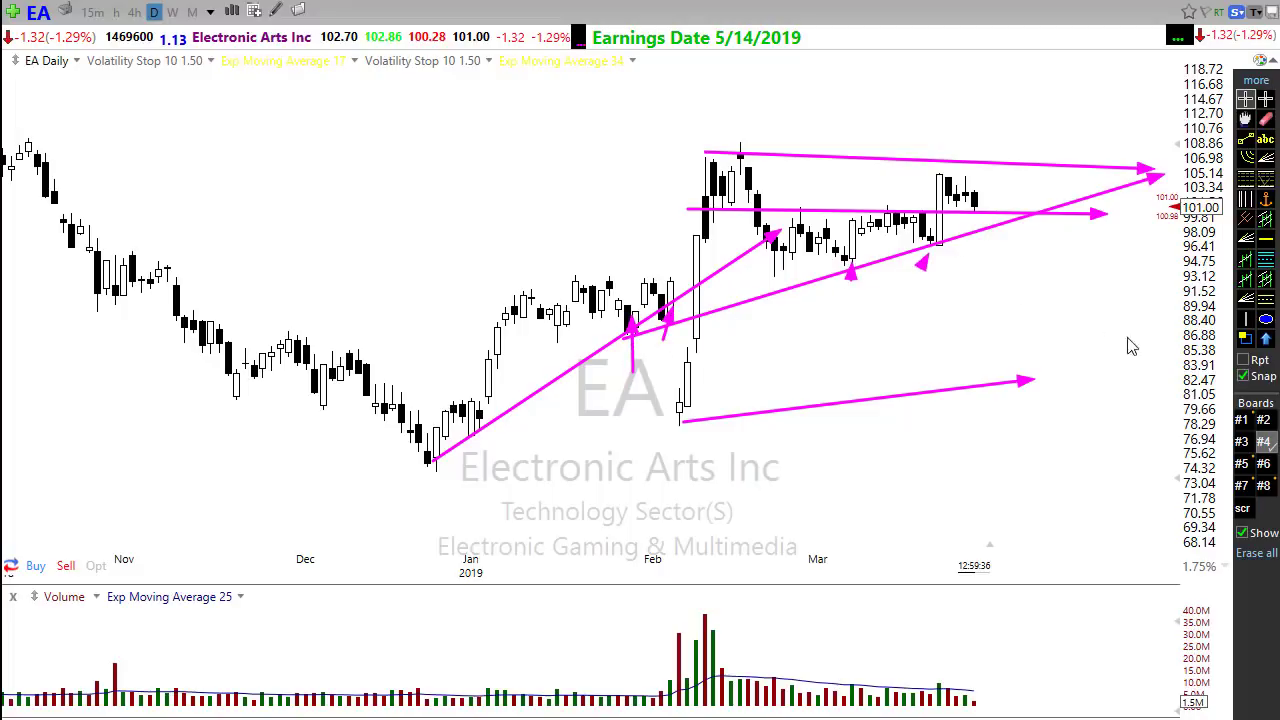
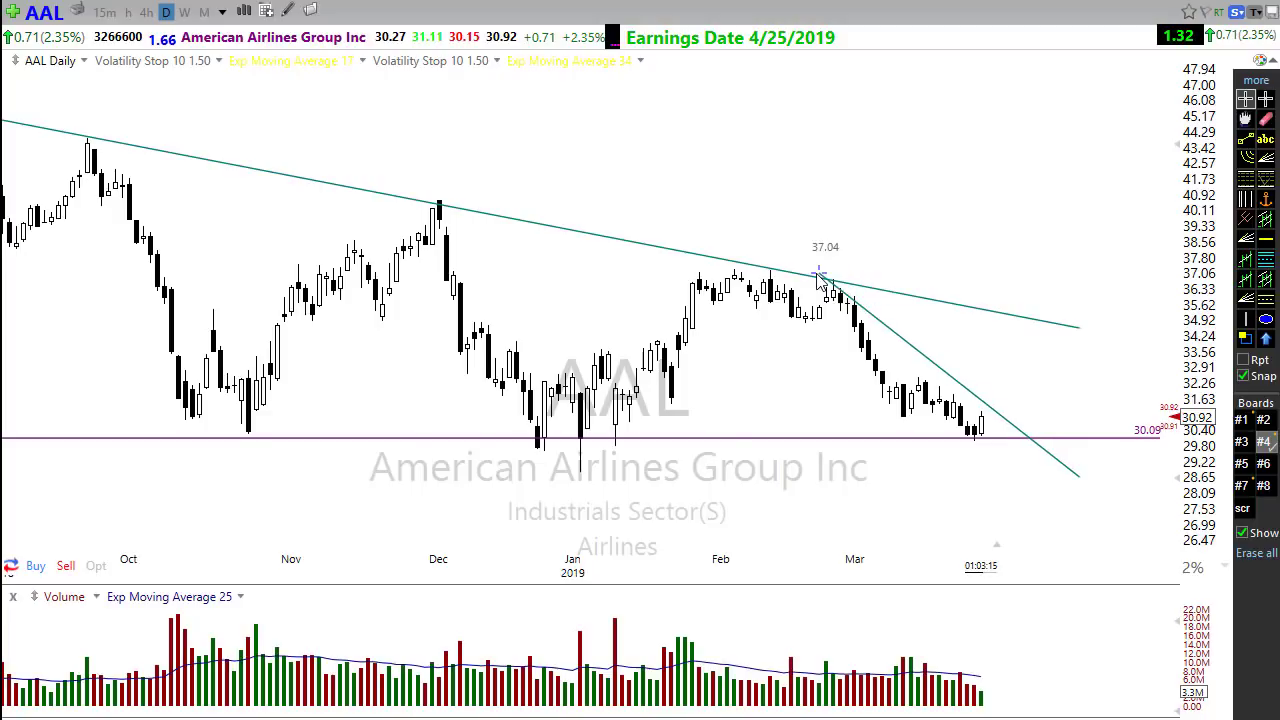
# Step: Adjust the end of AAL's steep descending trendline from the late-February high, and add a horizontal level at 32.21
pyautogui.moveTo(1079, 478); pyautogui.dragTo(1050, 462)
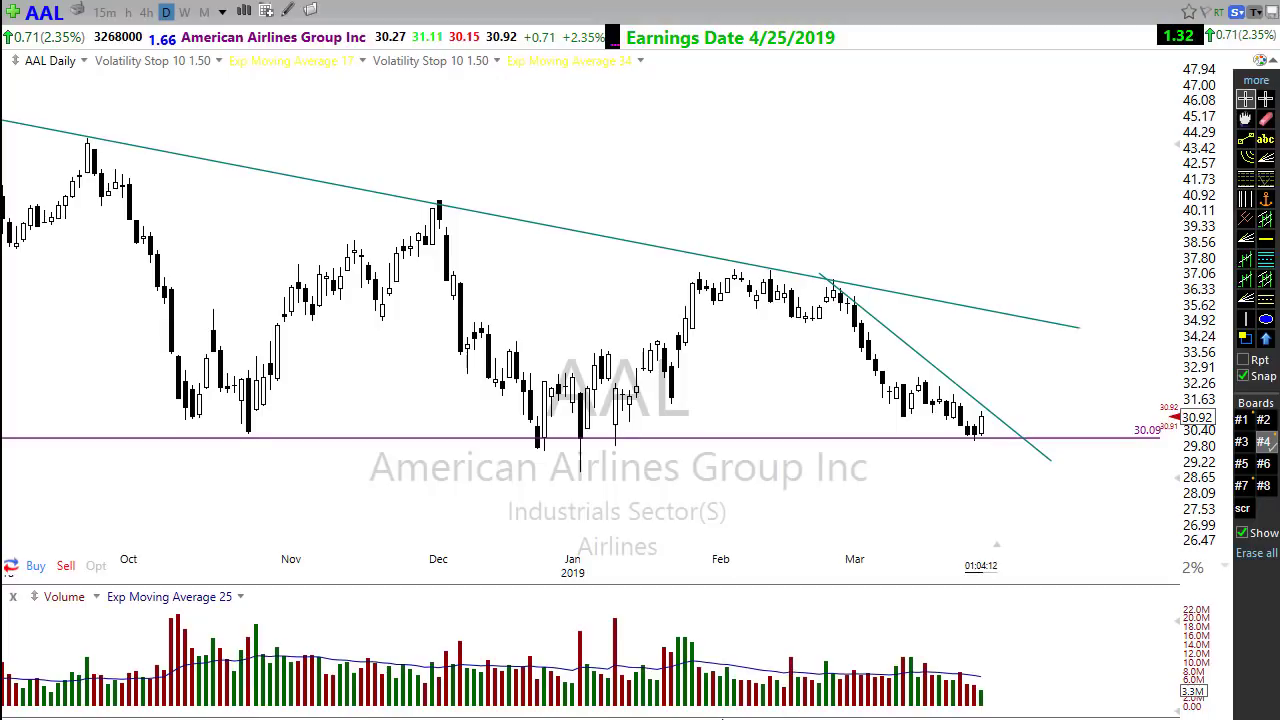
pyautogui.click(1265, 240)
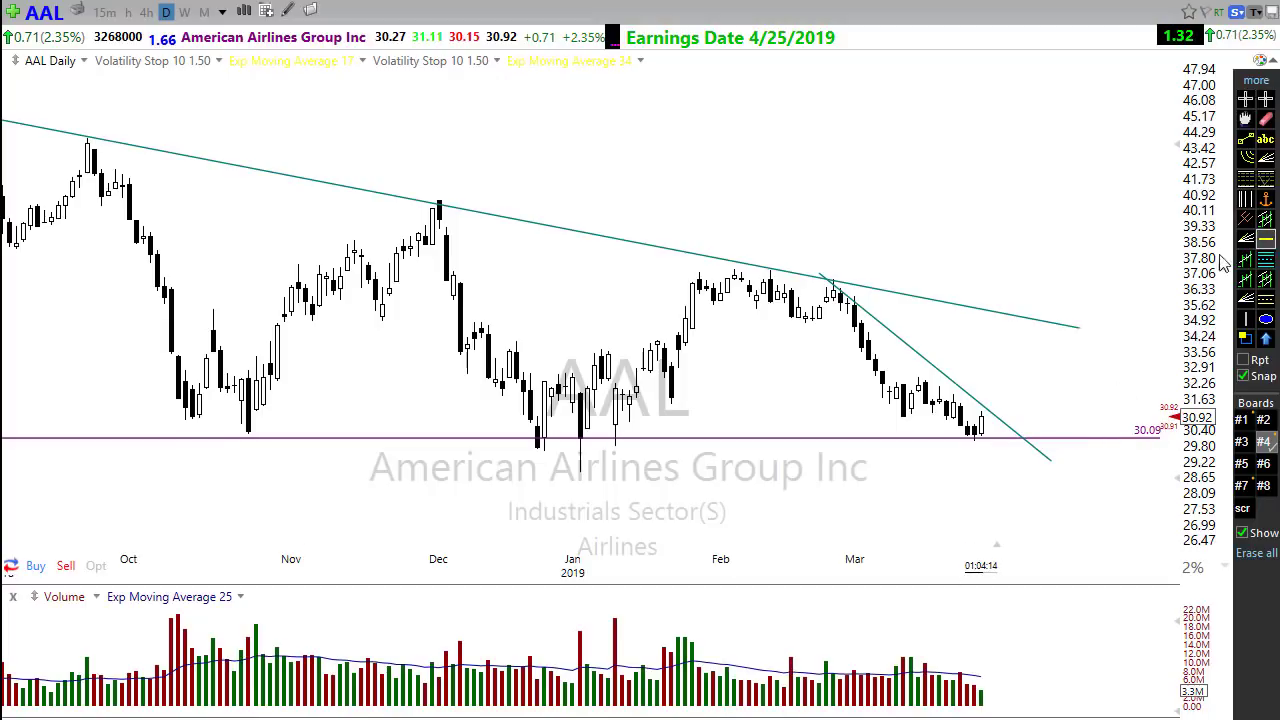
pyautogui.moveTo(1047, 392); pyautogui.dragTo(1080, 401)
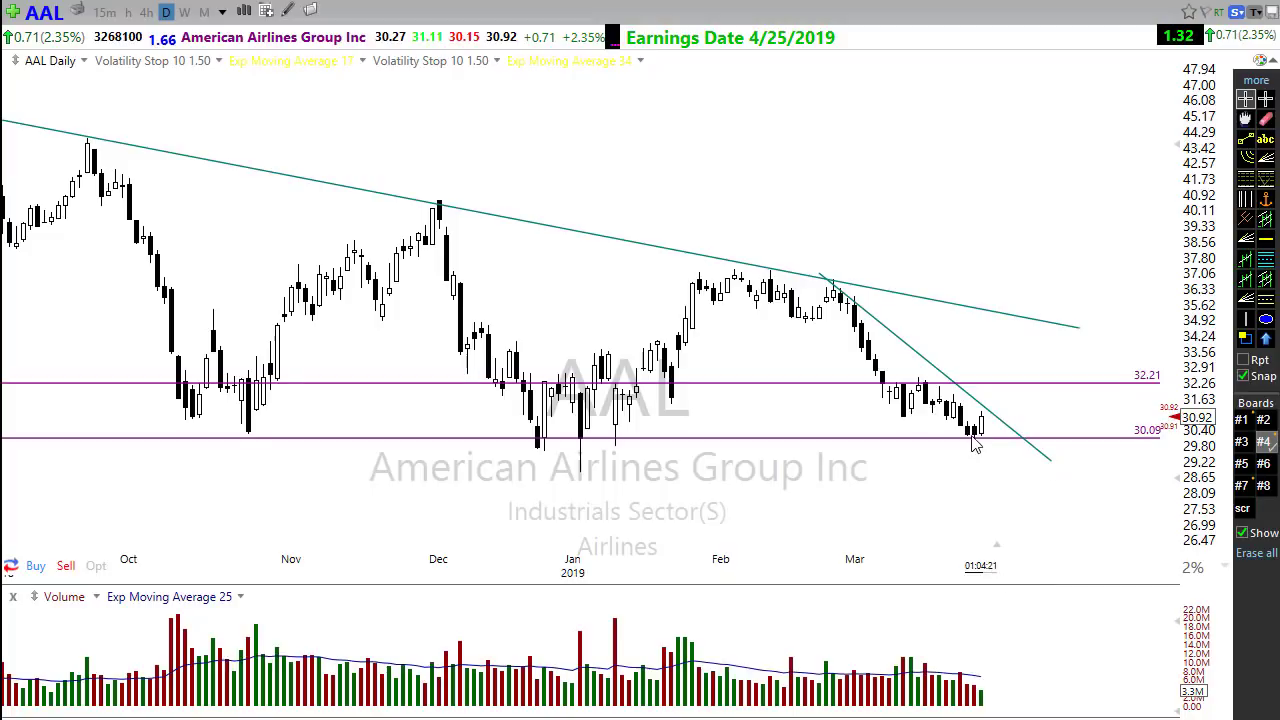
# Step: Sketch zigzag arrows projecting AAL's bounce from the 30.09 level above 32.21 and above the long descending trendline, and clear the arrows
pyautogui.moveTo(971, 434)
pyautogui.mouseDown()
pyautogui.moveTo(1037, 377)
pyautogui.moveTo(1077, 392)
pyautogui.moveTo(1105, 367)
pyautogui.mouseUp()
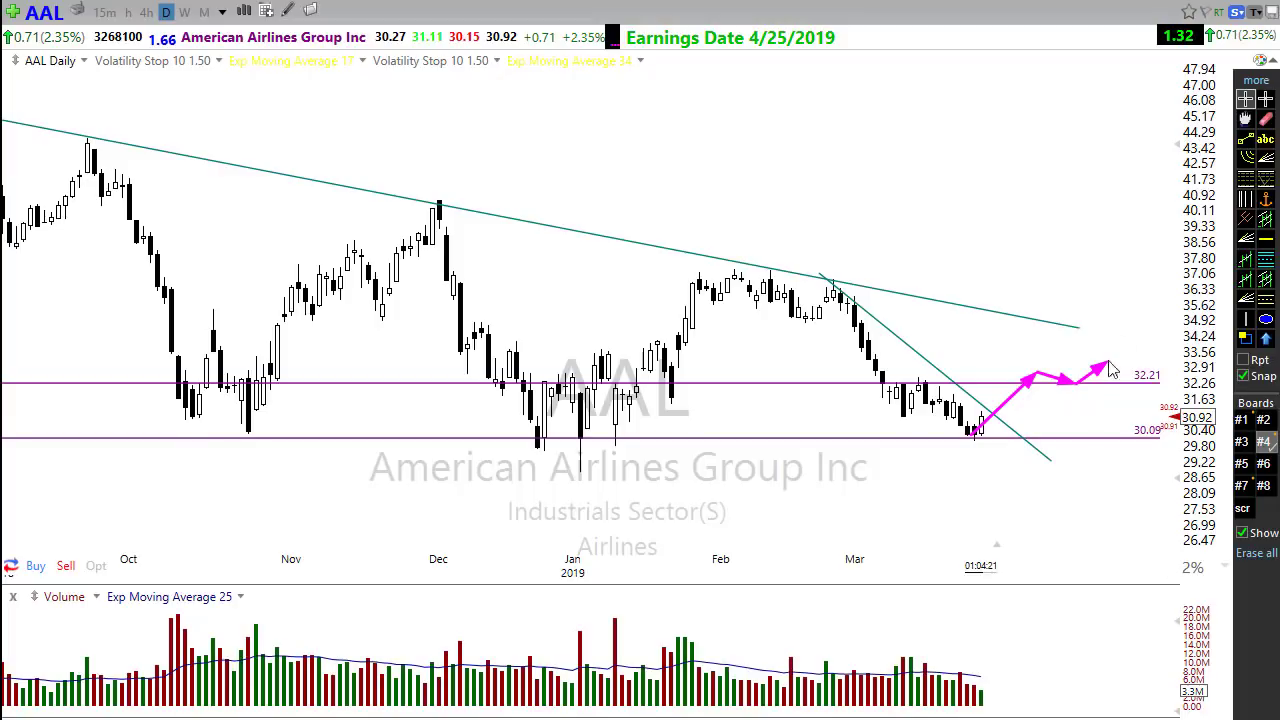
pyautogui.moveTo(1092, 388); pyautogui.dragTo(1135, 342)
pyautogui.hotkey('ctrl', 'z')
pyautogui.moveTo(1018, 396)
pyautogui.mouseDown()
pyautogui.moveTo(1092, 314)
pyautogui.moveTo(1129, 337)
pyautogui.moveTo(1175, 302)
pyautogui.mouseUp()
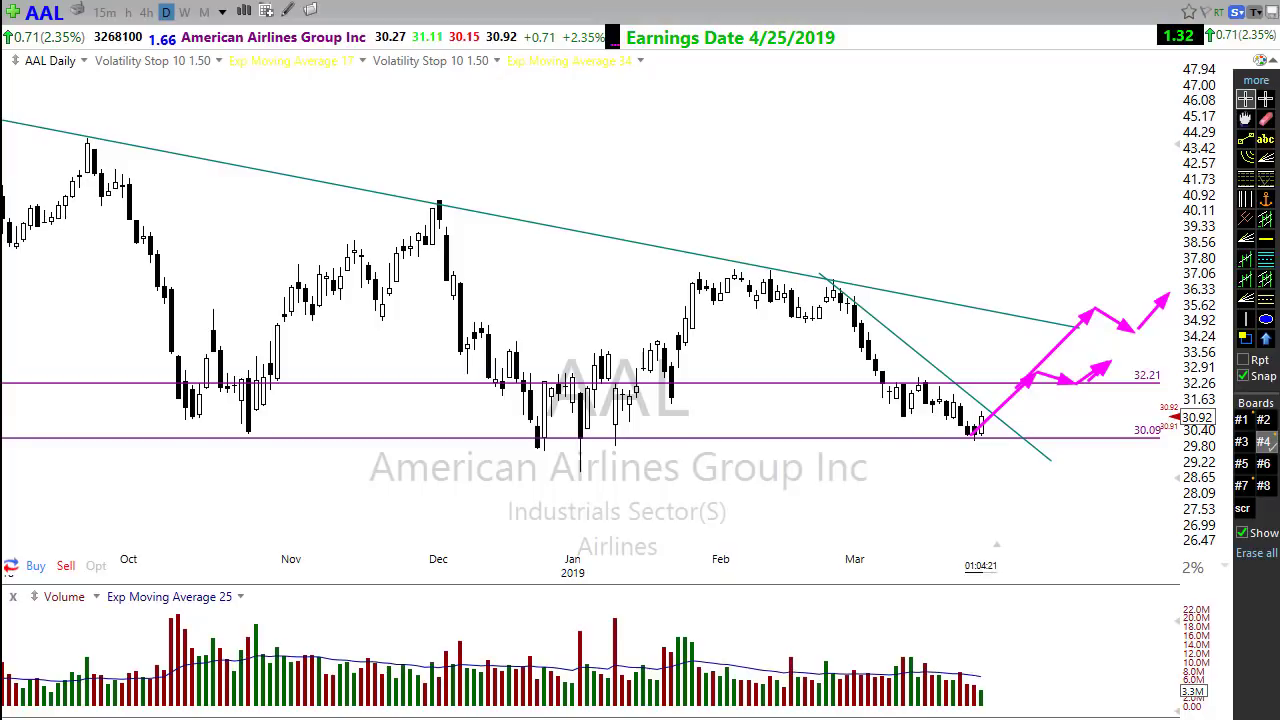
pyautogui.press('Escape')
pyautogui.scroll(-2, 594, 495)
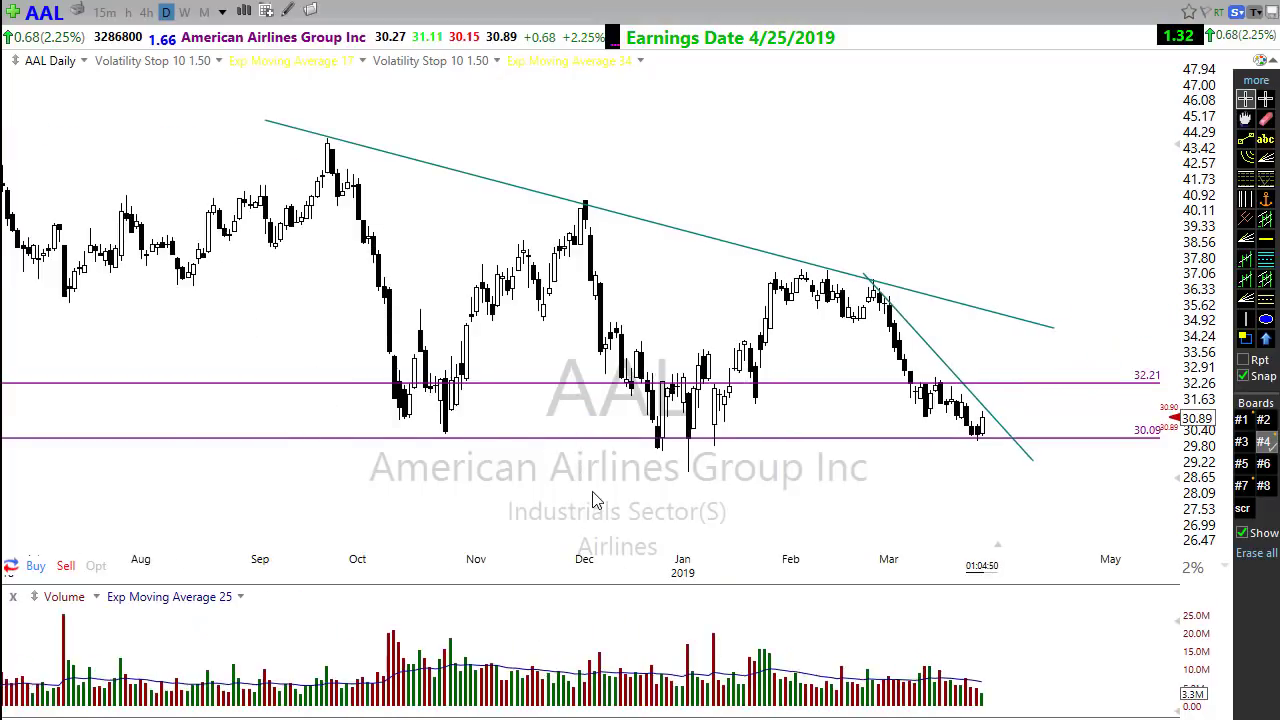
pyautogui.scroll(-1, 594, 500)
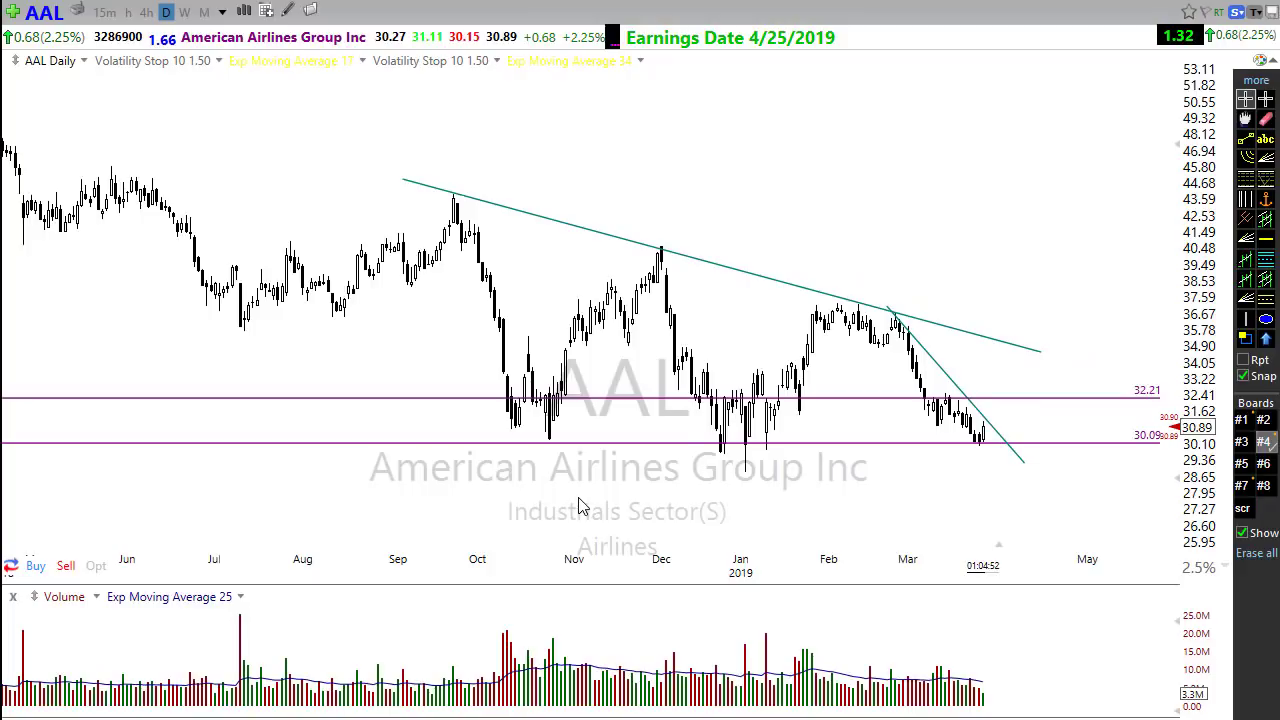
pyautogui.scroll(2, 560, 485)
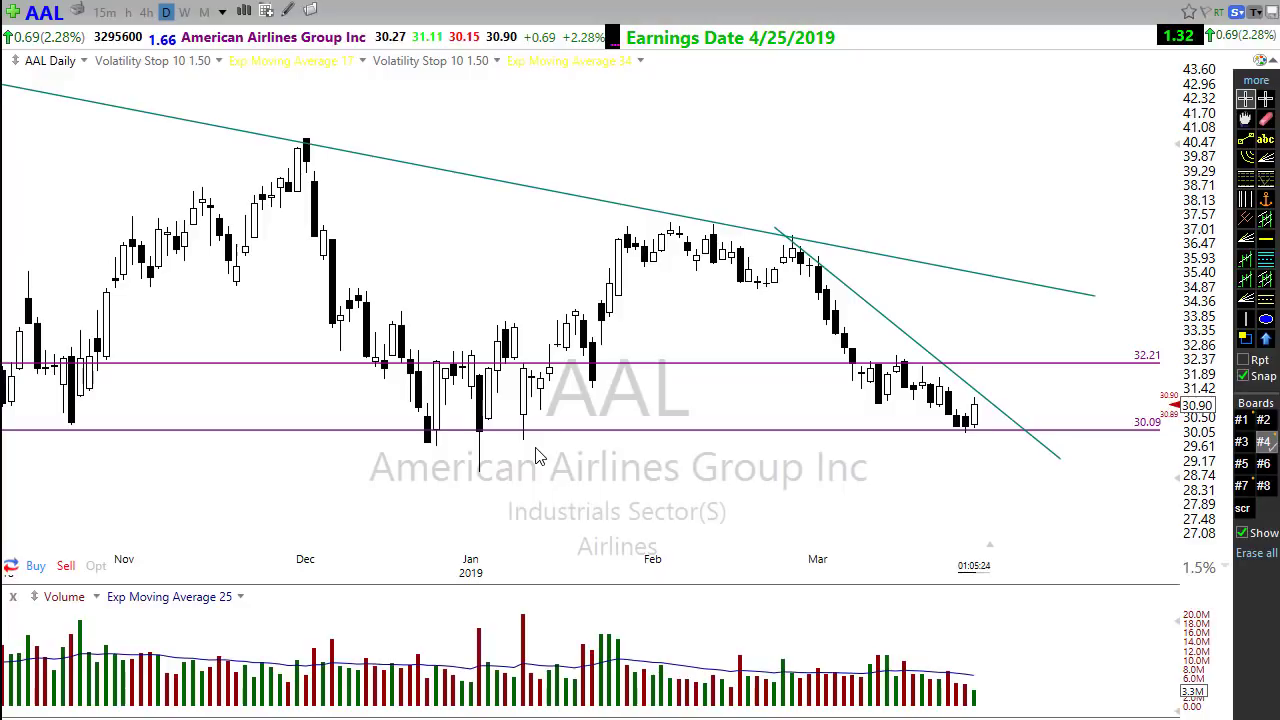
# Step: Open the CMG daily chart
pyautogui.write('cm')
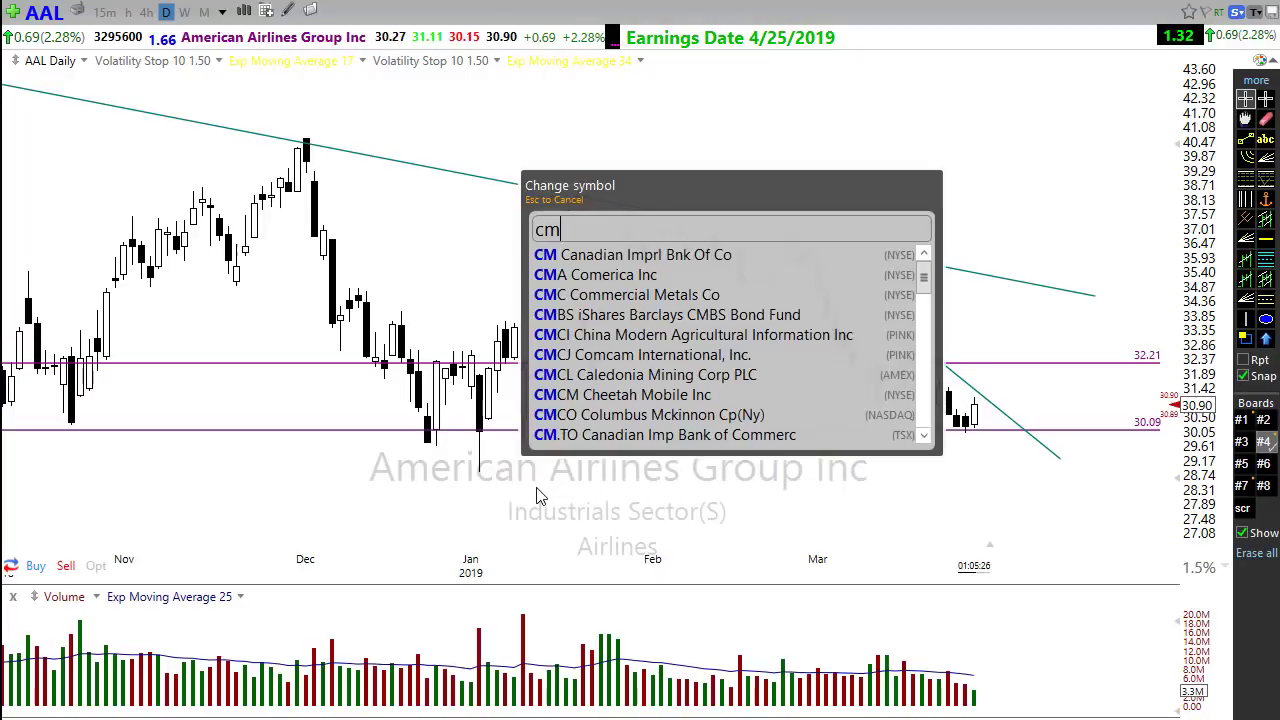
pyautogui.write('g')
pyautogui.press('Return')
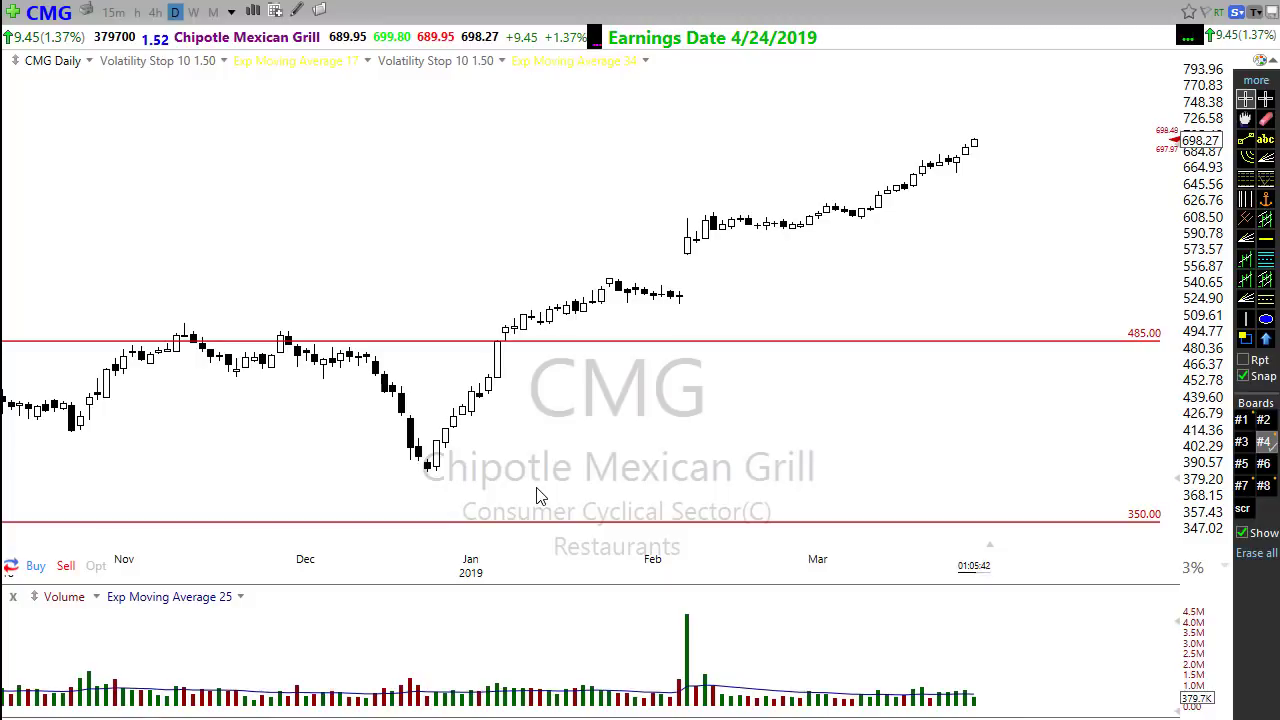
# Step: Add horizontal resistance levels at 717.24 and 751.20 across CMG's 2015 highs
pyautogui.scroll(-4, 697, 430)
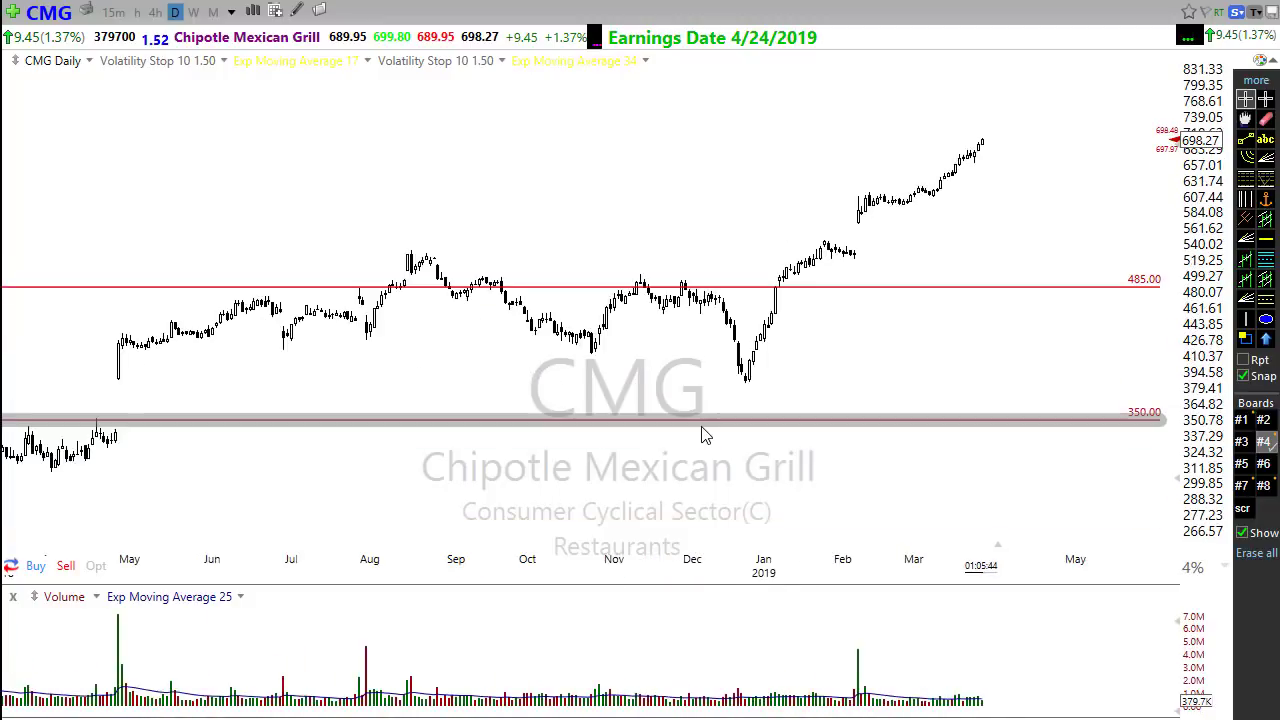
pyautogui.scroll(-6, 702, 435)
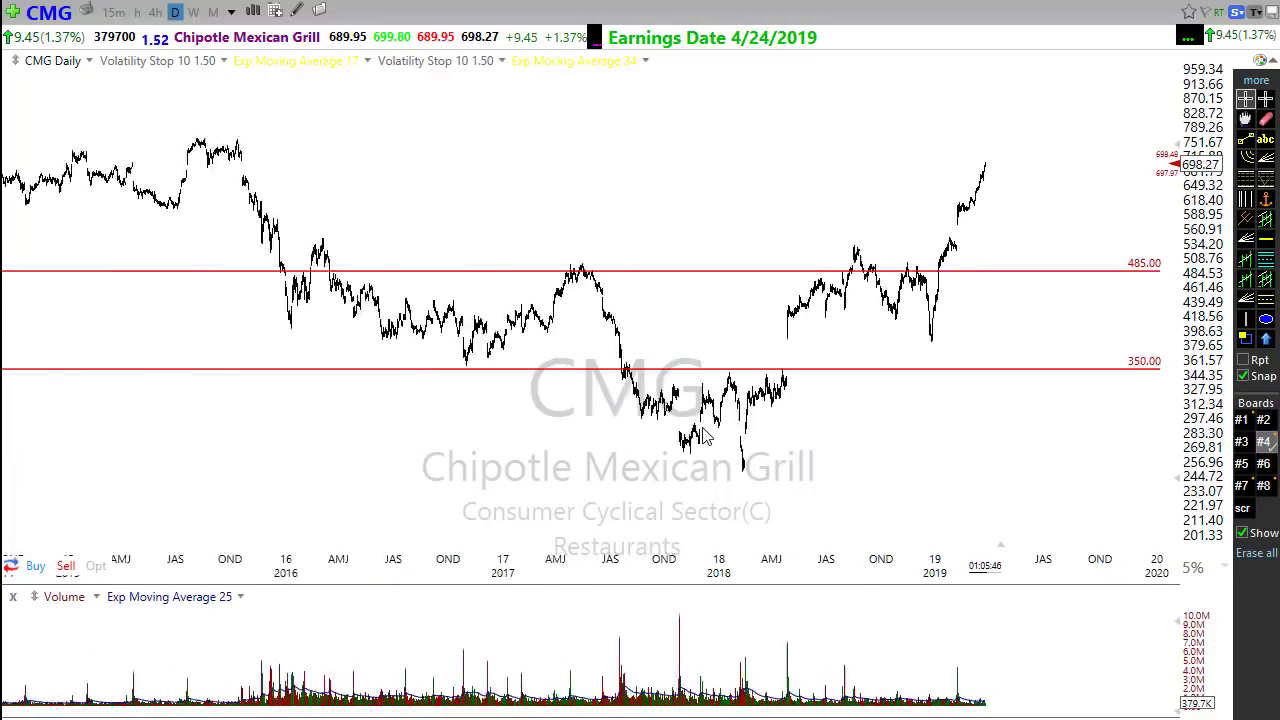
pyautogui.click(1265, 239)
pyautogui.moveTo(945, 178)
pyautogui.mouseDown()
pyautogui.moveTo(946, 162)
pyautogui.moveTo(1034, 141)
pyautogui.mouseUp()
pyautogui.click(1265, 241)
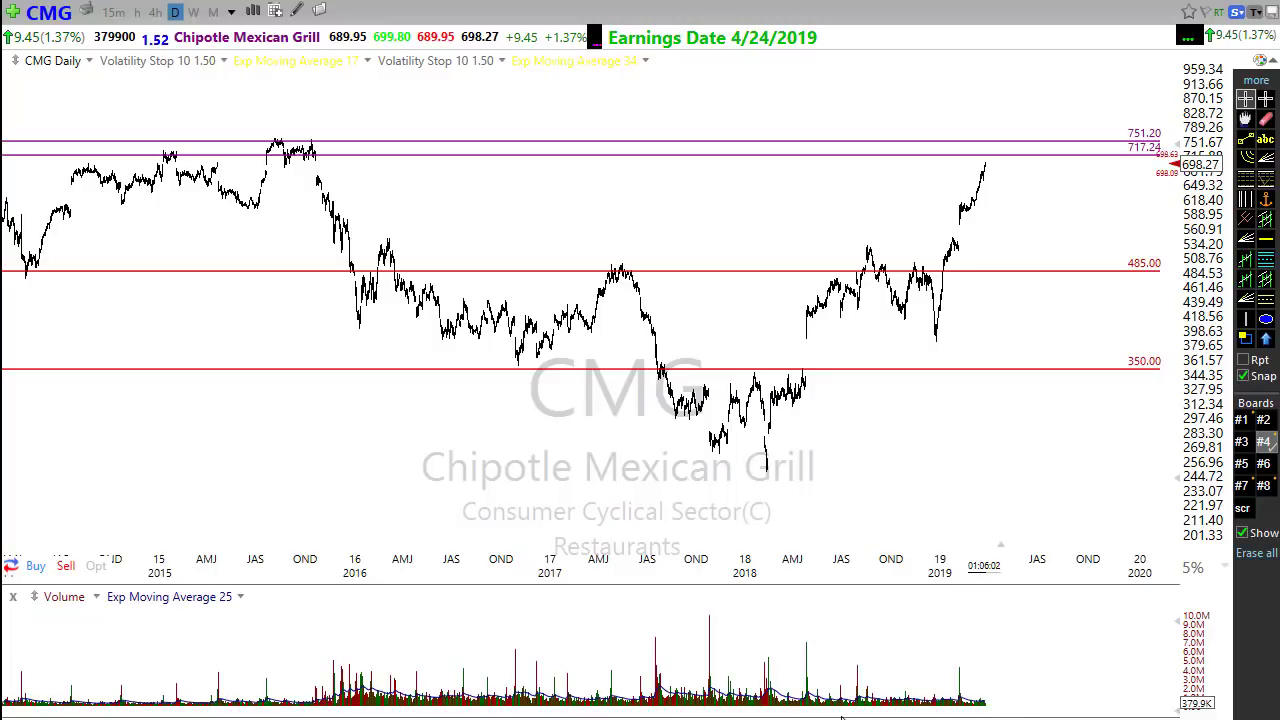
pyautogui.scroll(5, 851, 434)
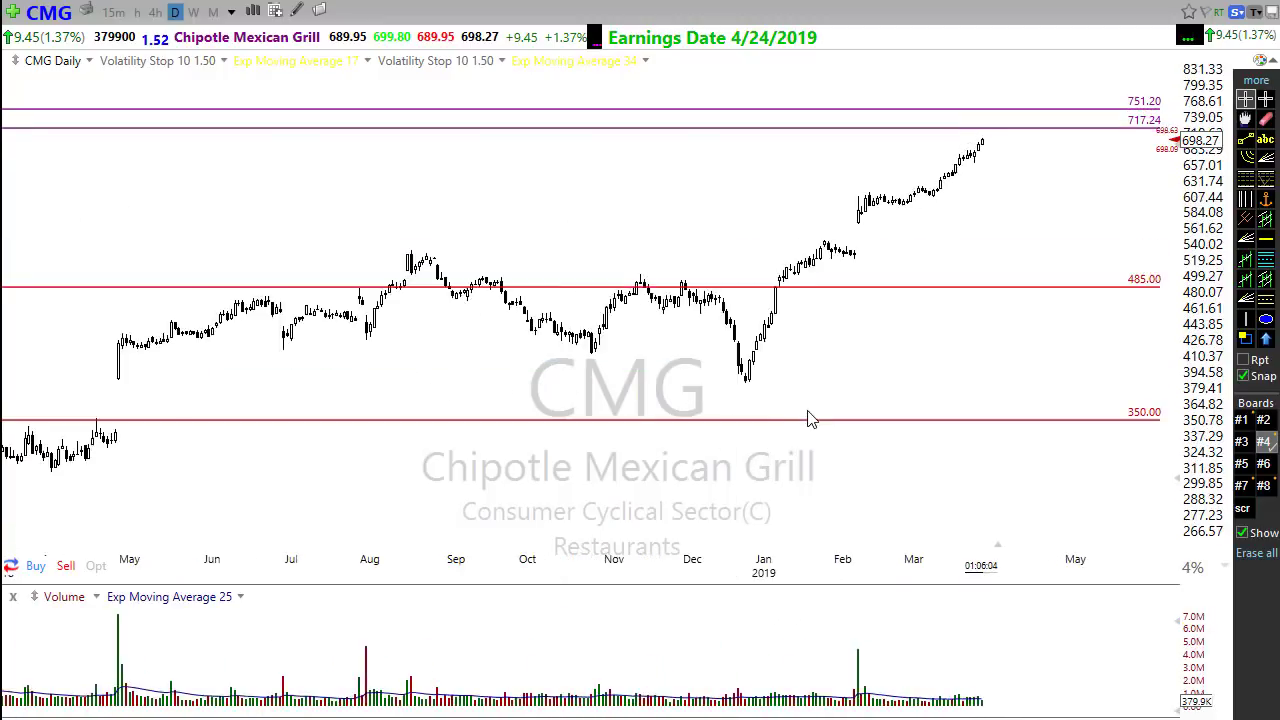
# Step: Sketch arrows along CMG's uptrend from early February and at its early-March pullback low, and clear the arrows
pyautogui.scroll(3, 810, 418)
pyautogui.scroll(3, 815, 400)
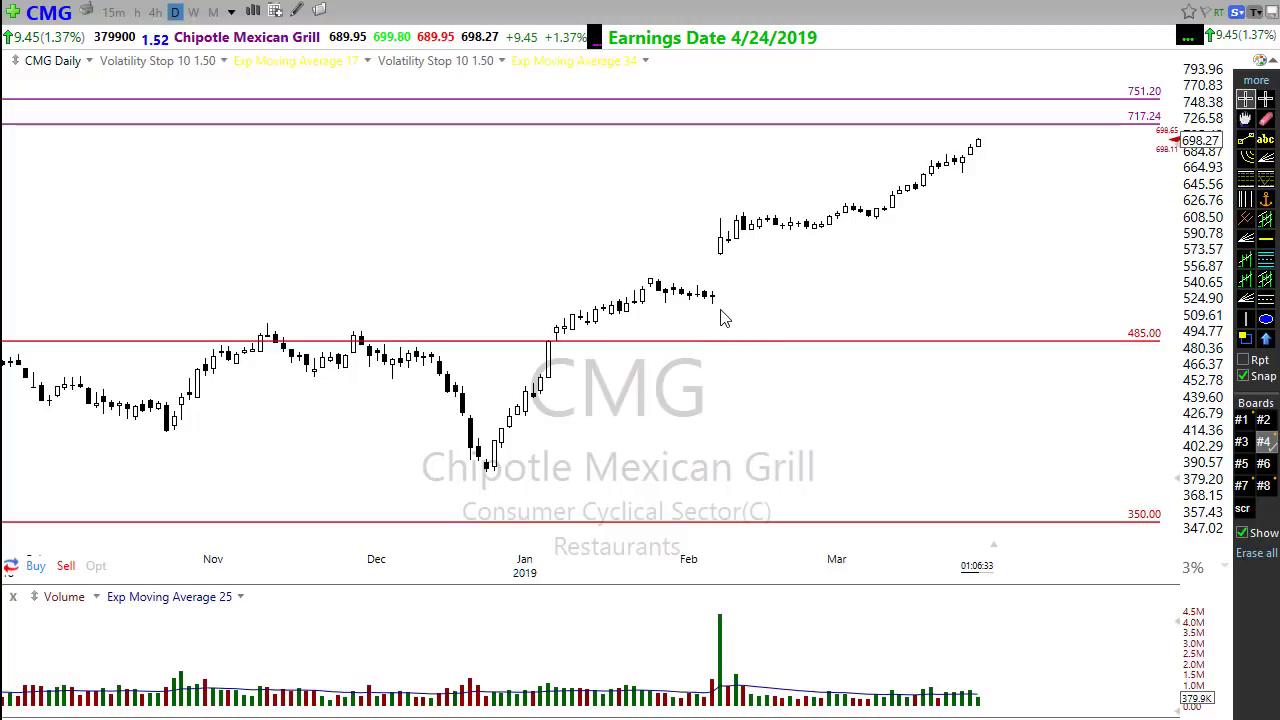
pyautogui.moveTo(969, 187); pyautogui.dragTo(1100, 114)
pyautogui.moveTo(962, 291); pyautogui.dragTo(891, 221)
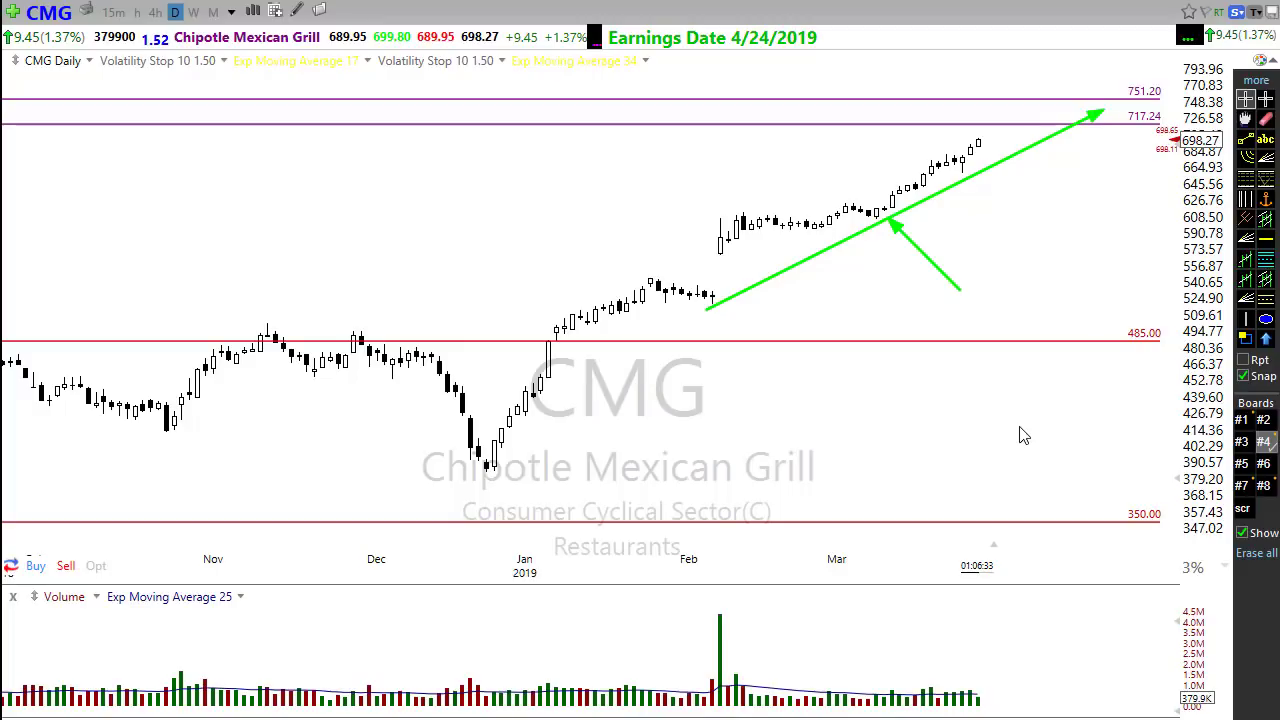
pyautogui.press('Escape')
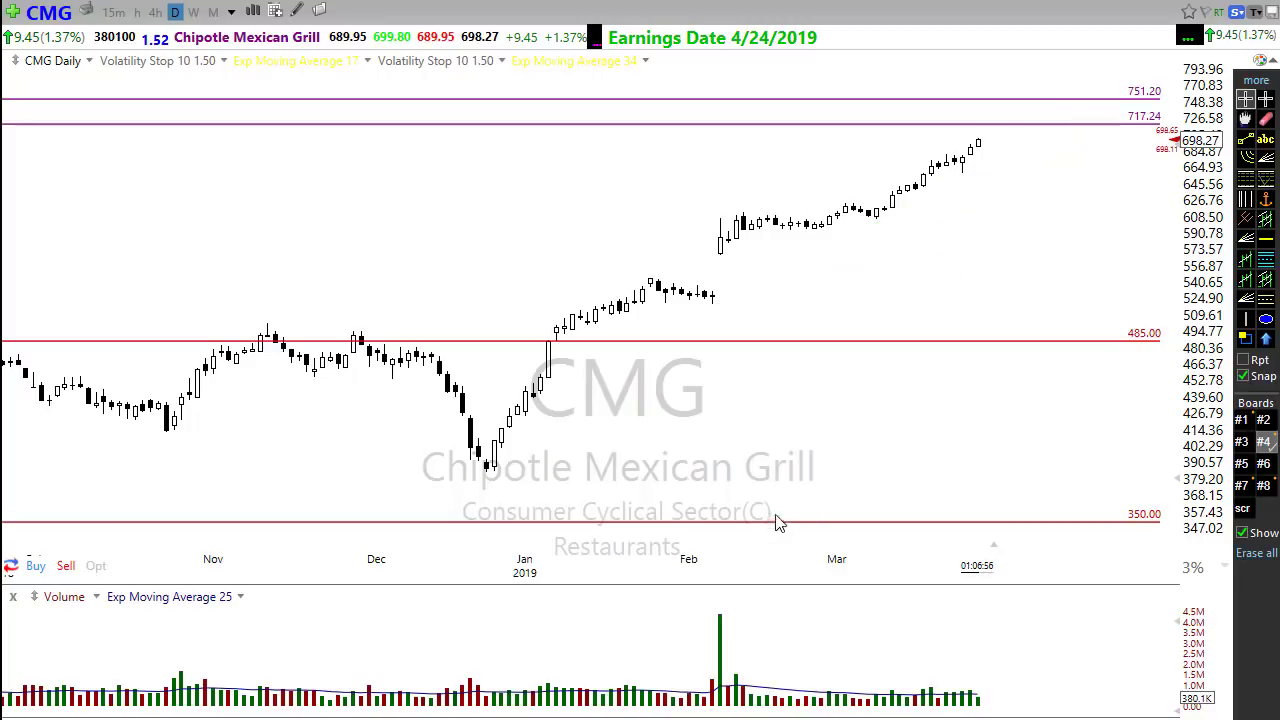
# Step: Add a horizontal level at 605.98 on the CMG weekly chart, and return to the daily chart
pyautogui.press('w')
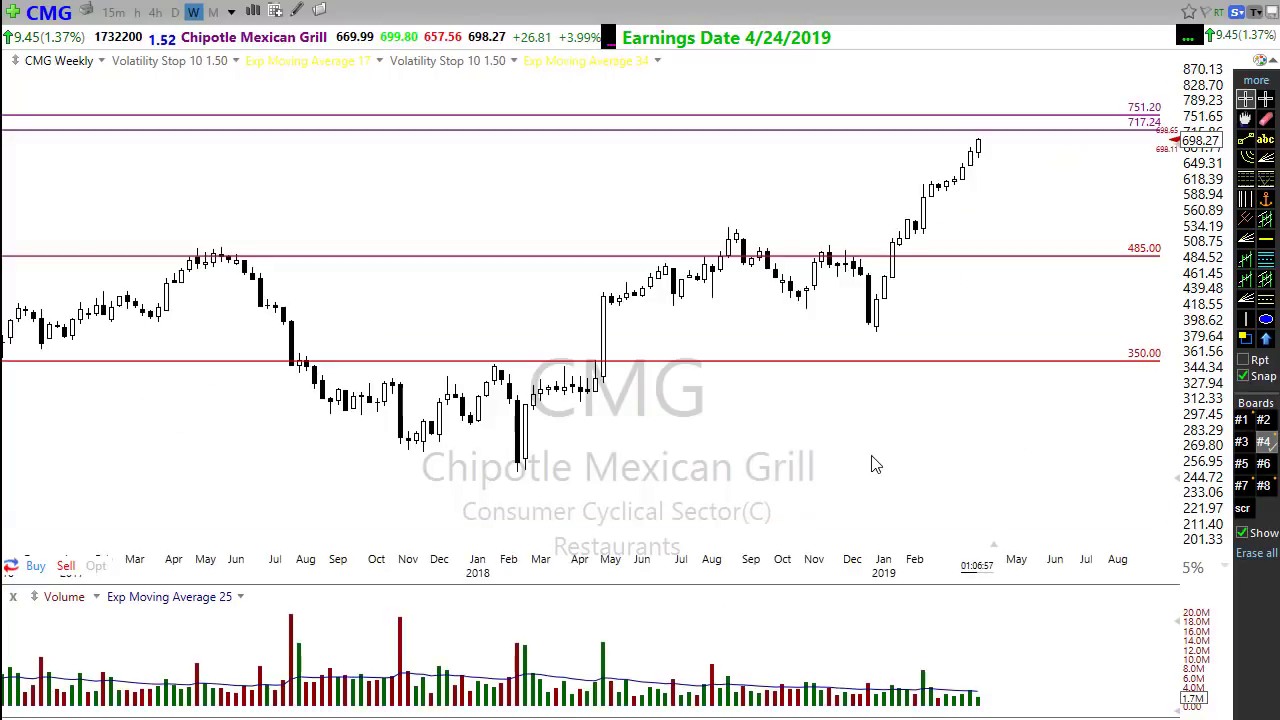
pyautogui.scroll(-3, 873, 463)
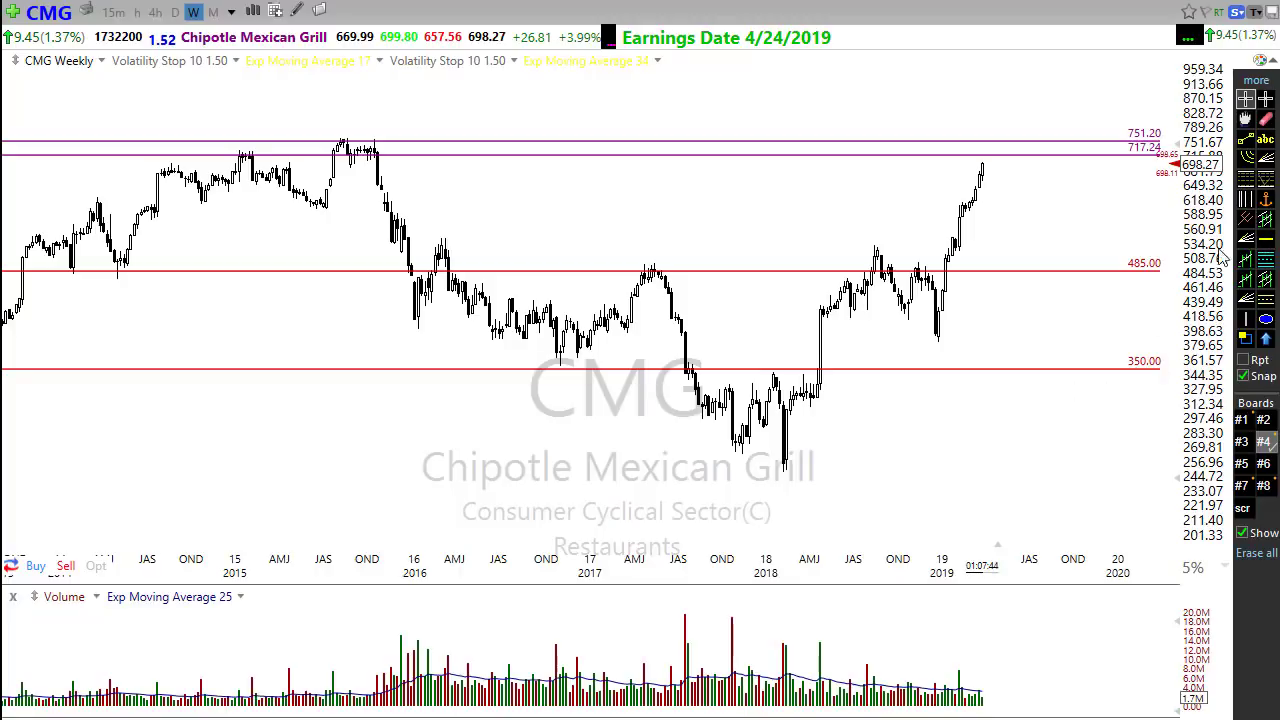
pyautogui.click(1265, 240)
pyautogui.moveTo(1110, 220)
pyautogui.mouseDown()
pyautogui.moveTo(1118, 200)
pyautogui.moveTo(1128, 216)
pyautogui.mouseUp()
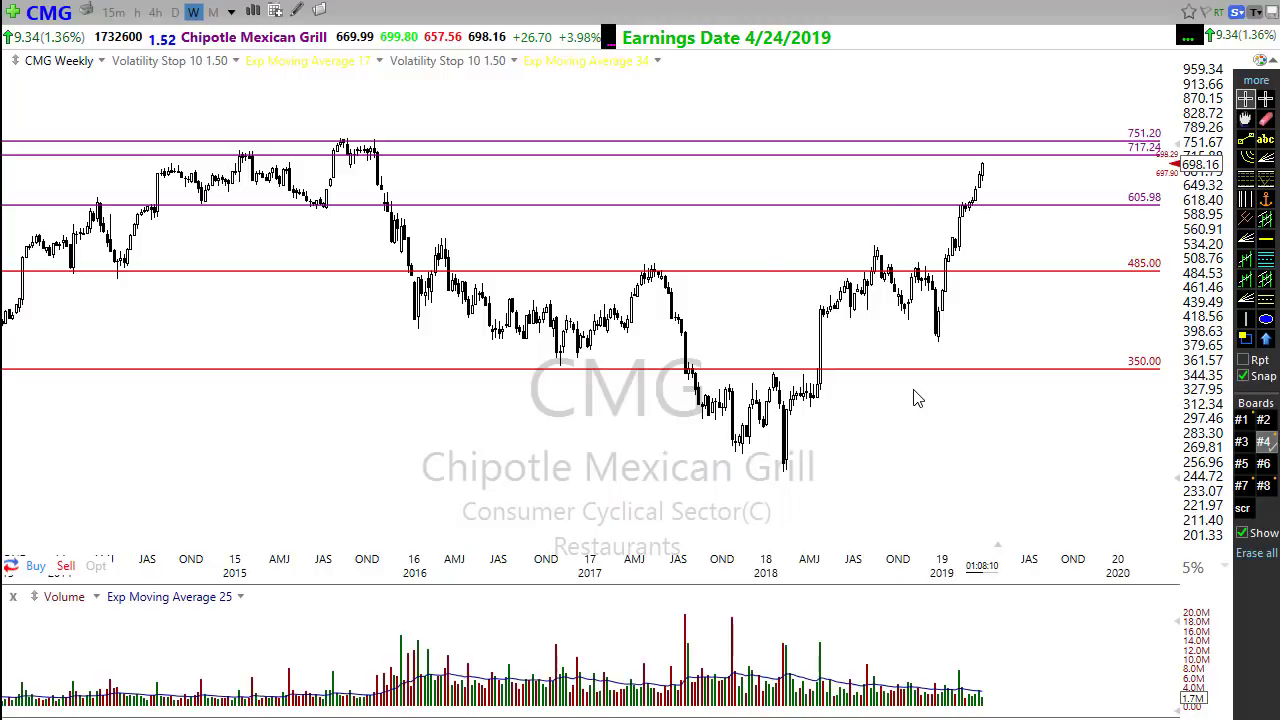
pyautogui.press('d')
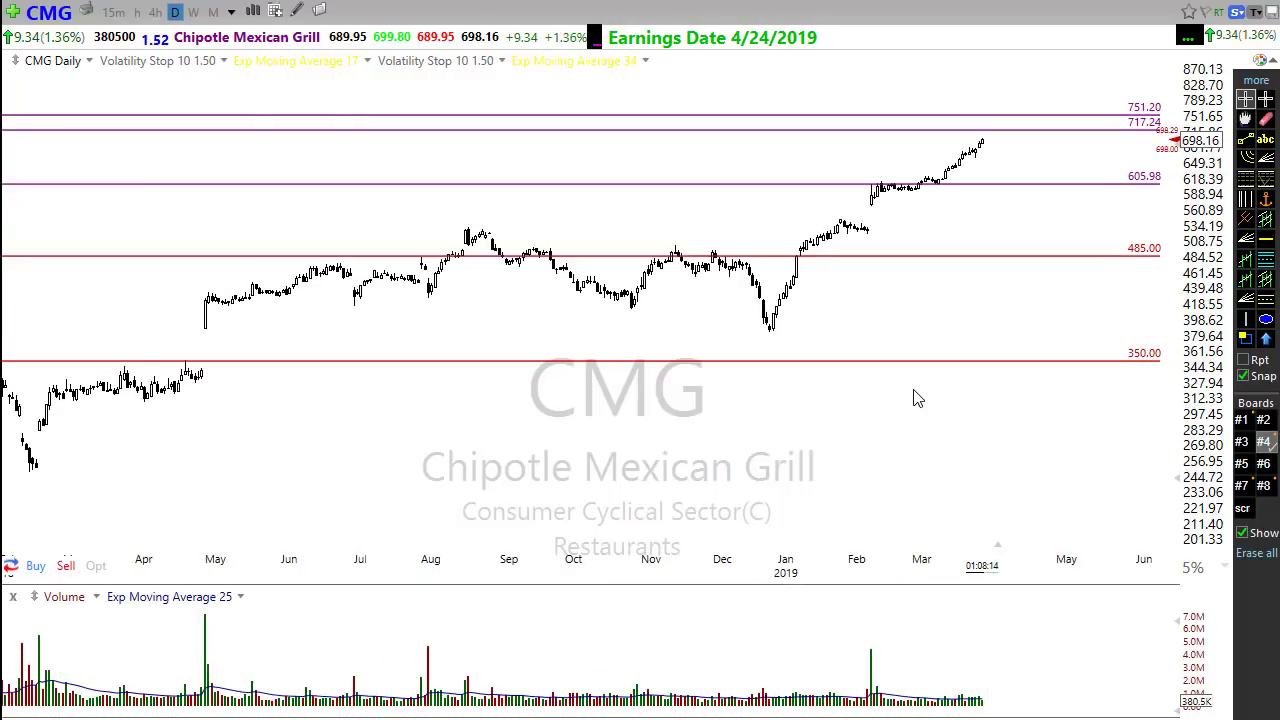
pyautogui.scroll(3, 800, 434)
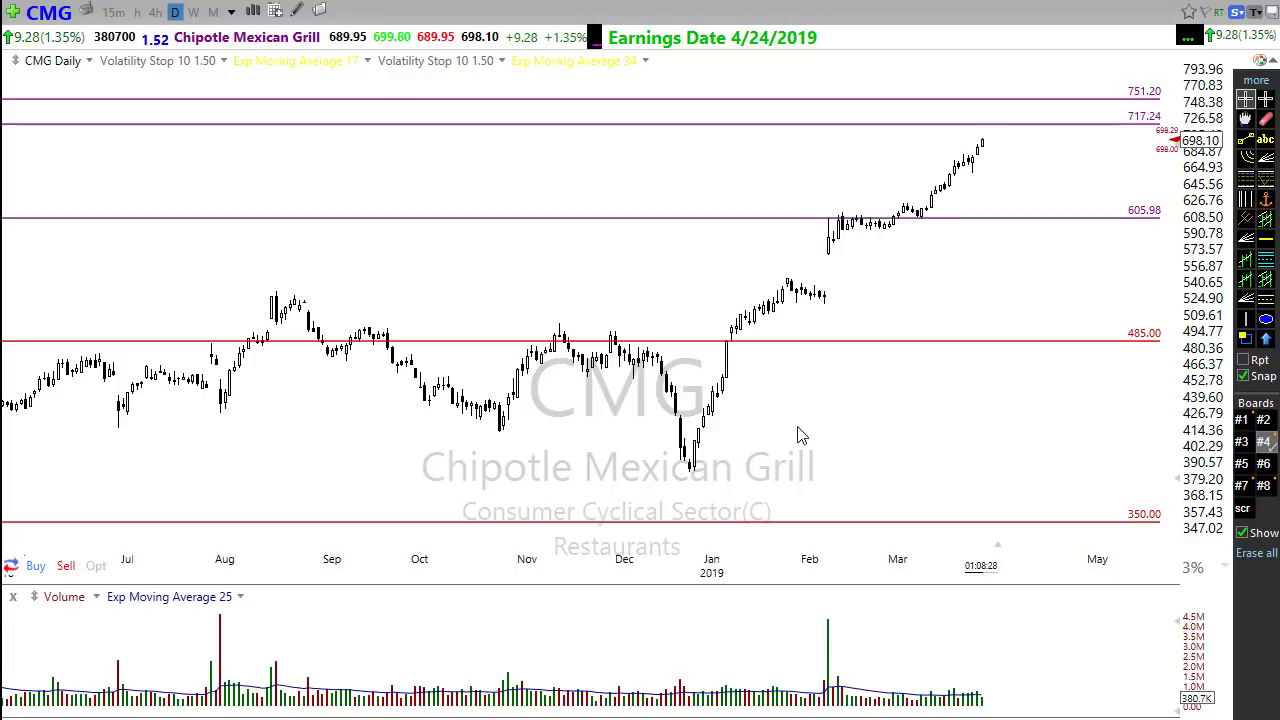
# Step: Open the DIA chart and set it to the 15-minute timeframe
pyautogui.press('space')
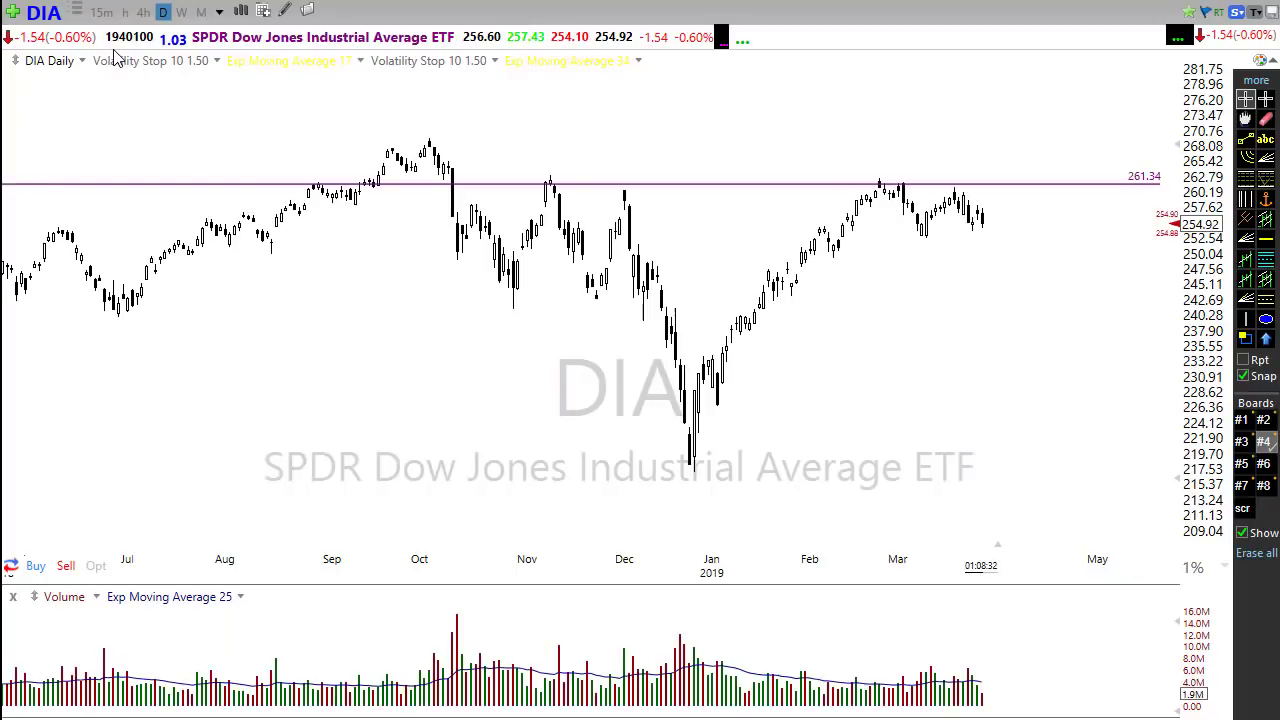
pyautogui.click(100, 12)
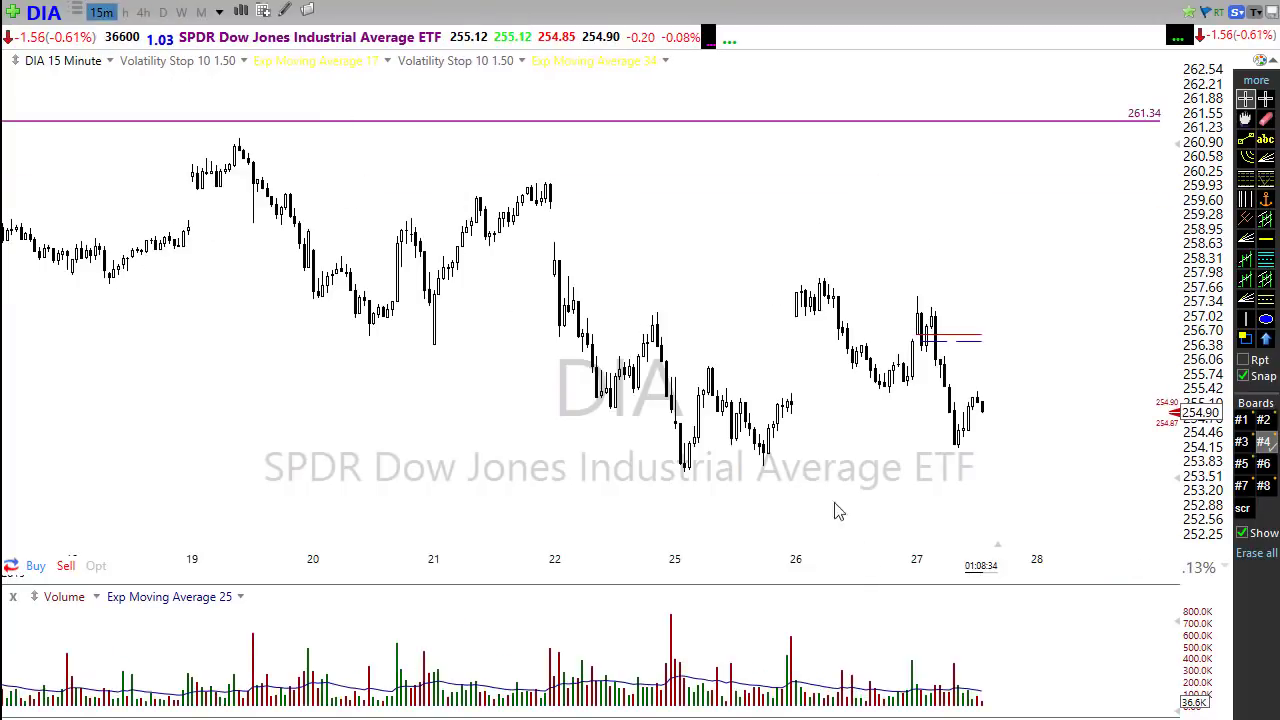
pyautogui.scroll(4, 797, 457)
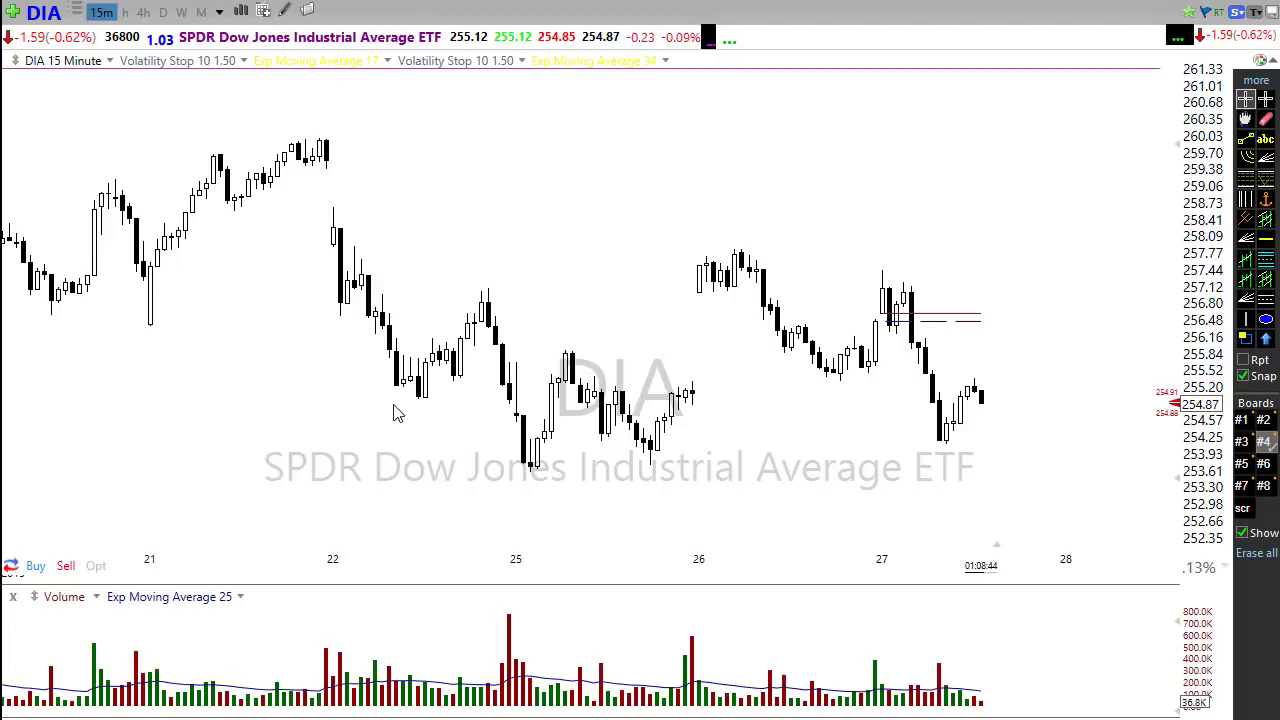
# Step: Sketch arrows marking DIA's level near 255 from the March 22 low and the latest bounce and rejection there, and clear the arrows
pyautogui.moveTo(392, 402); pyautogui.dragTo(1075, 400)
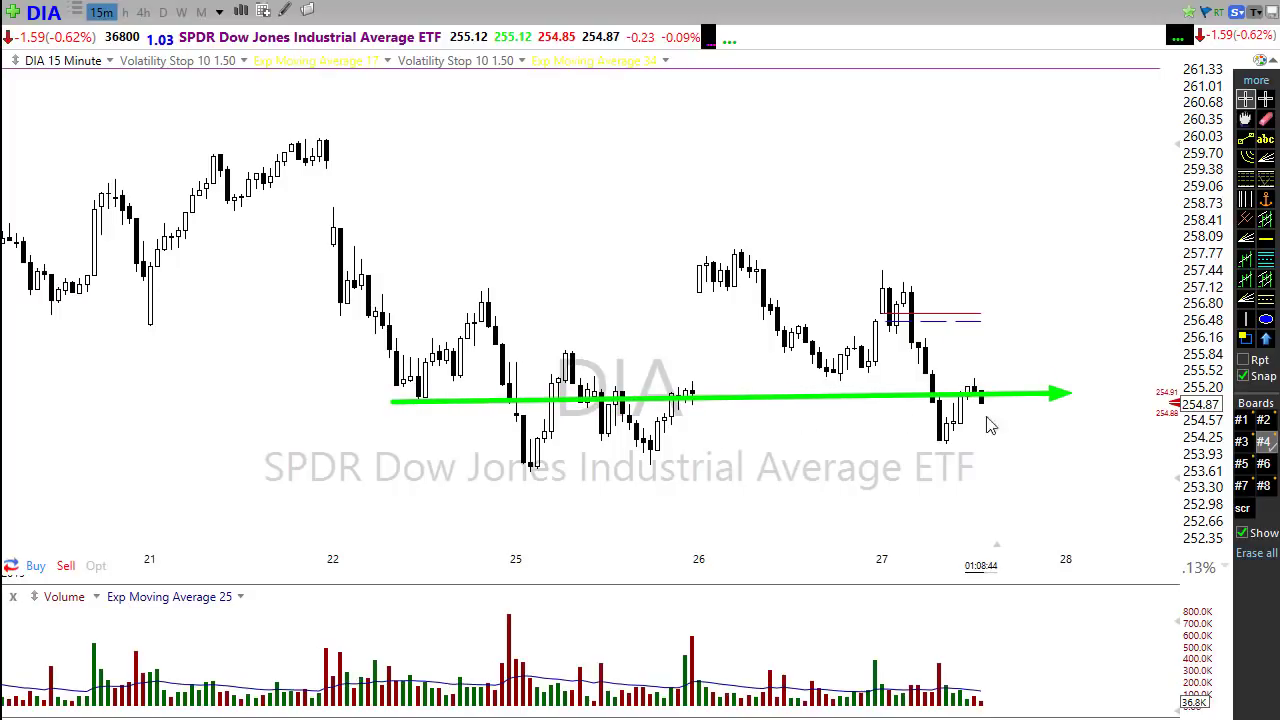
pyautogui.moveTo(935, 452); pyautogui.dragTo(972, 392)
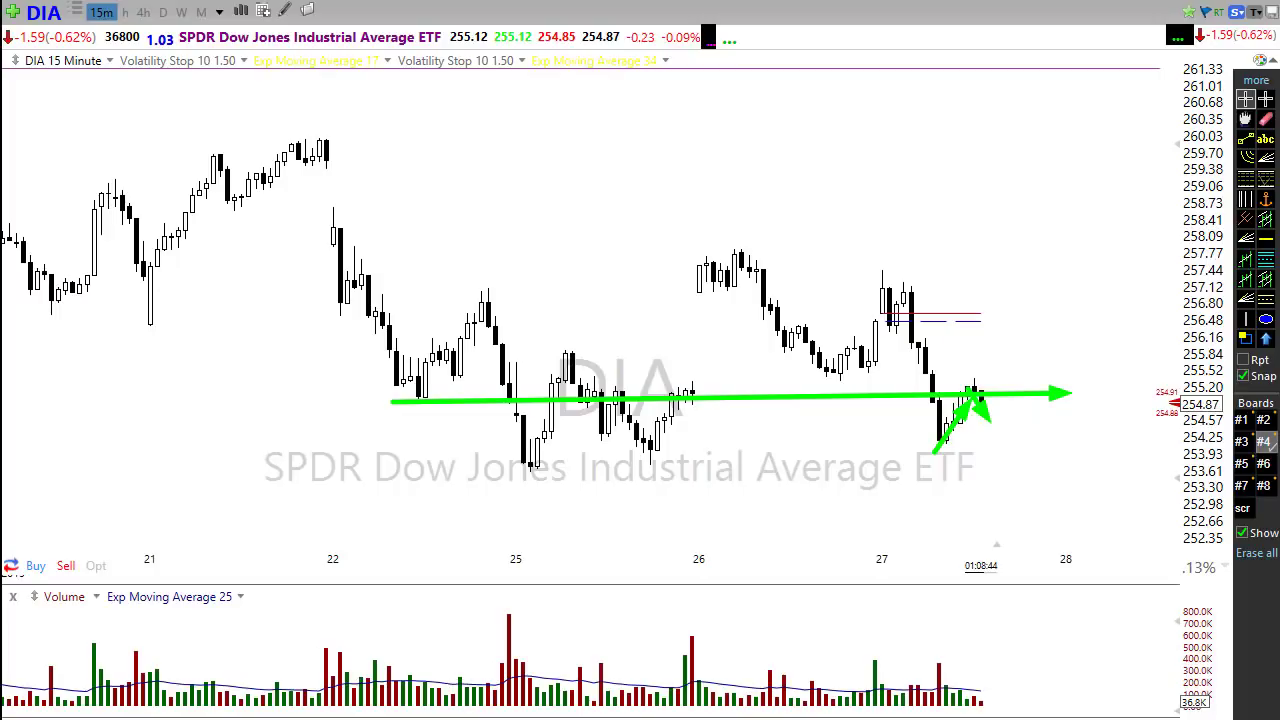
pyautogui.press('Escape')
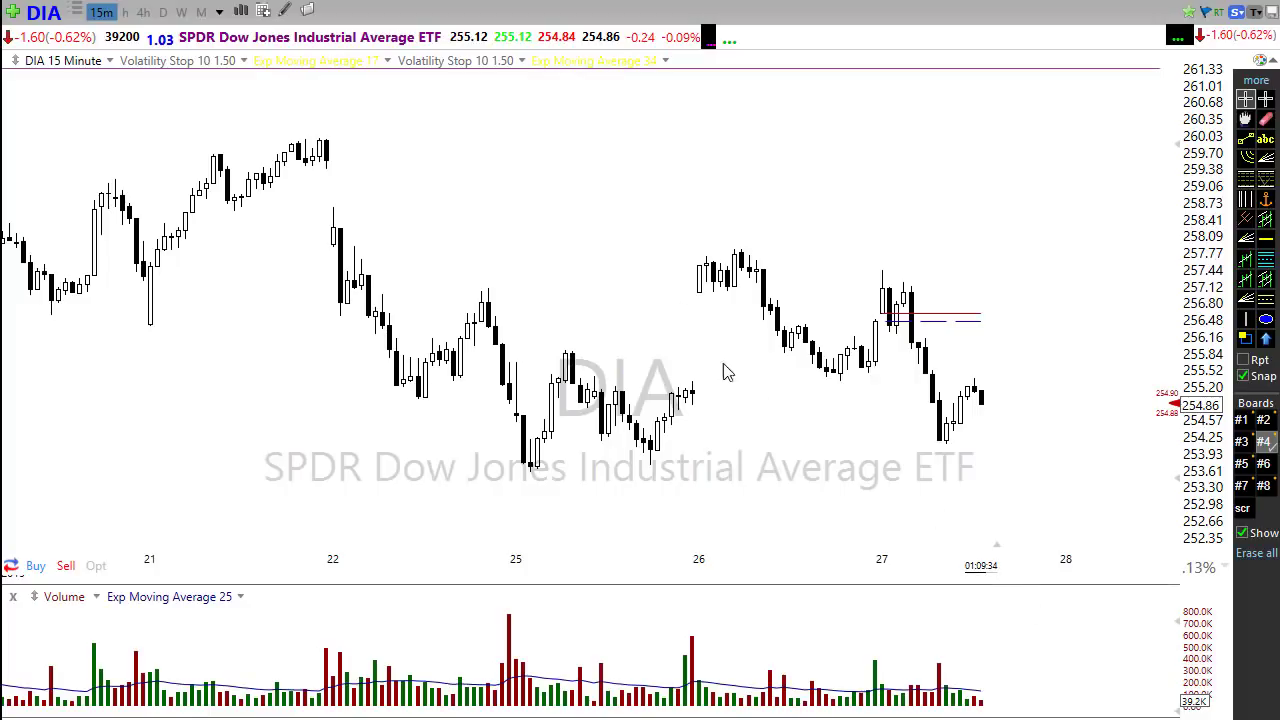
# Step: Reduce the thickness of DIA's 261.34 horizontal line to the minimum
pyautogui.rightClick(472, 69)
pyautogui.click(520, 85)
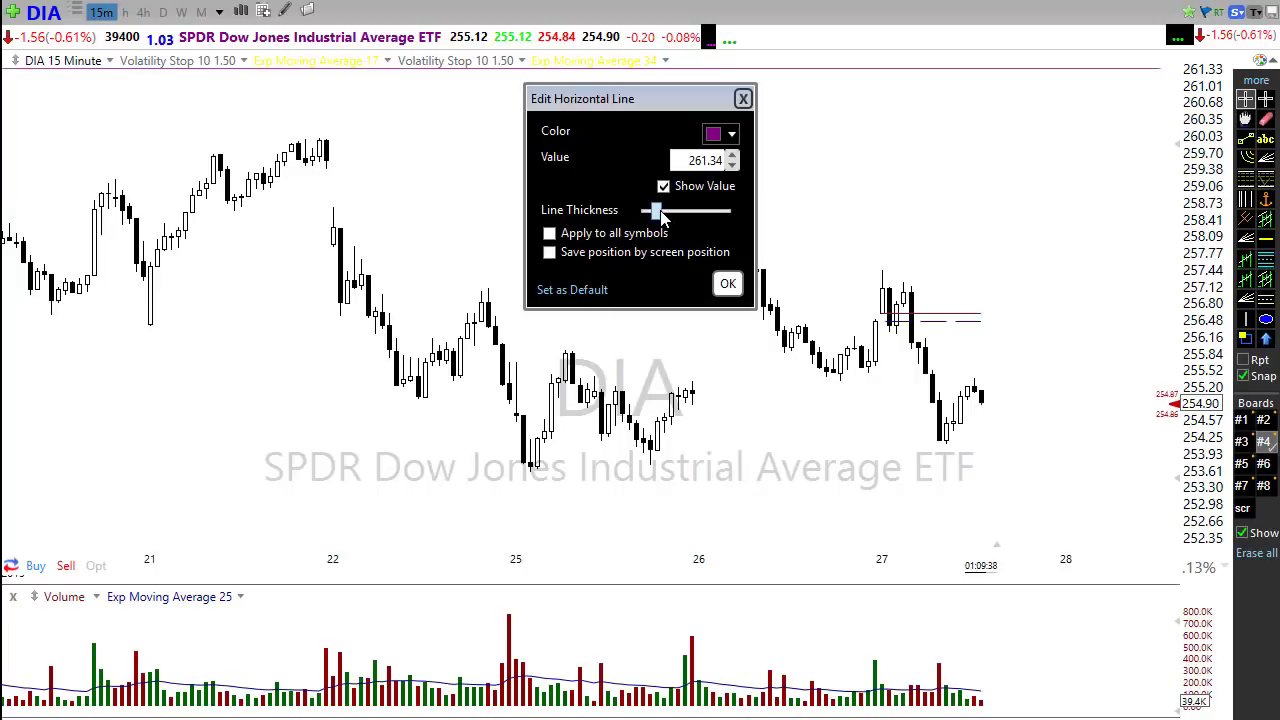
pyautogui.moveTo(661, 217)
pyautogui.mouseDown()
pyautogui.moveTo(722, 215)
pyautogui.moveTo(643, 217)
pyautogui.mouseUp()
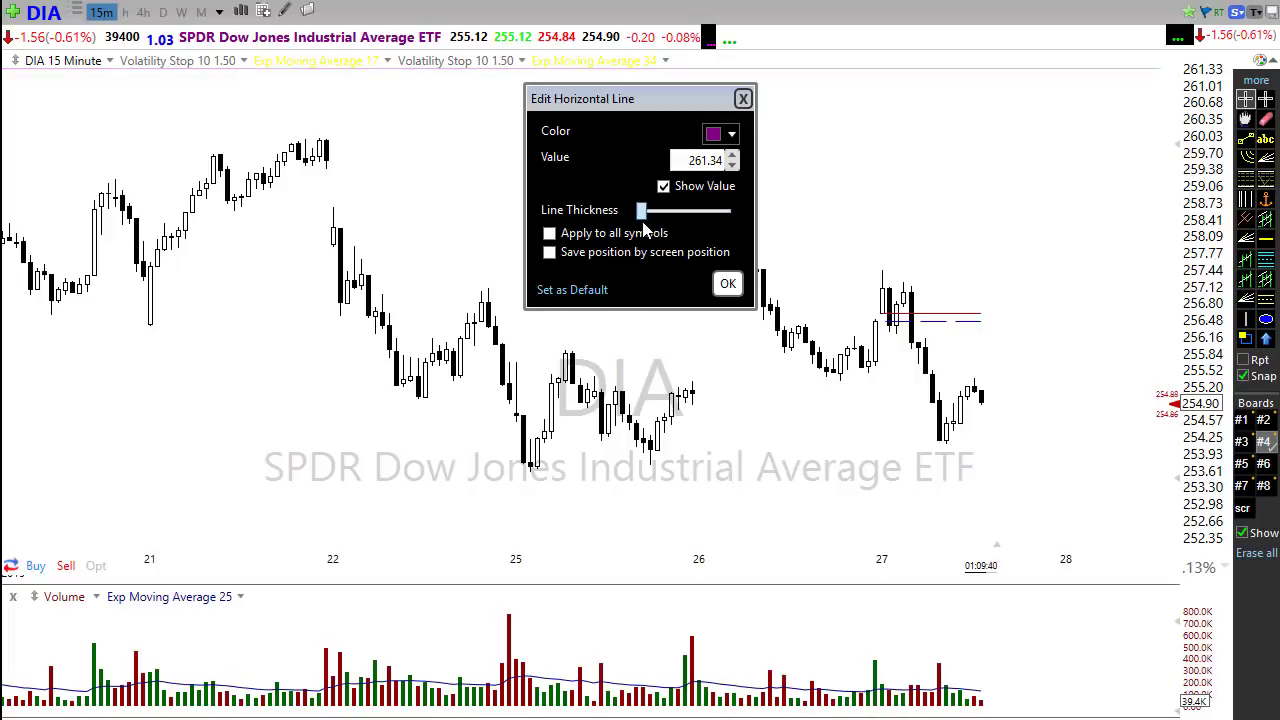
pyautogui.click(718, 285)
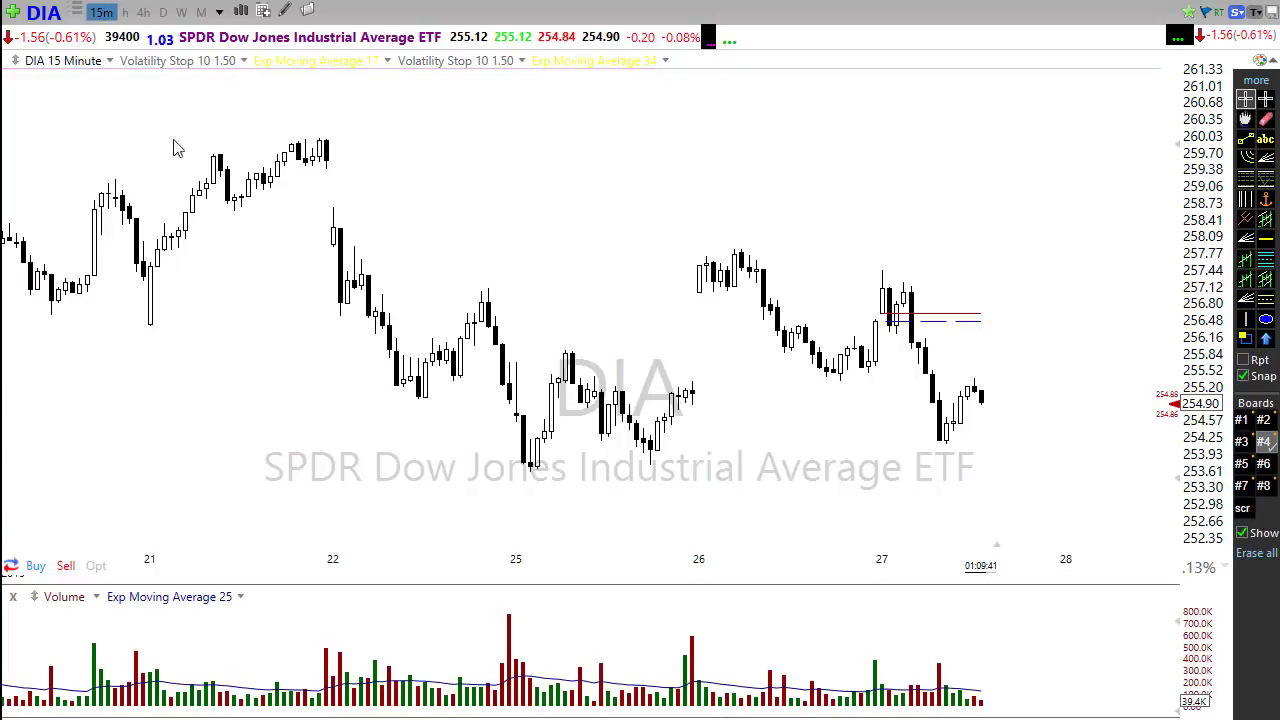
# Step: Raise the second Volatility Stop 10 1.50 to full plot opacity, and compare its dots on DIA's 15-minute and daily charts
pyautogui.rightClick(188, 66)
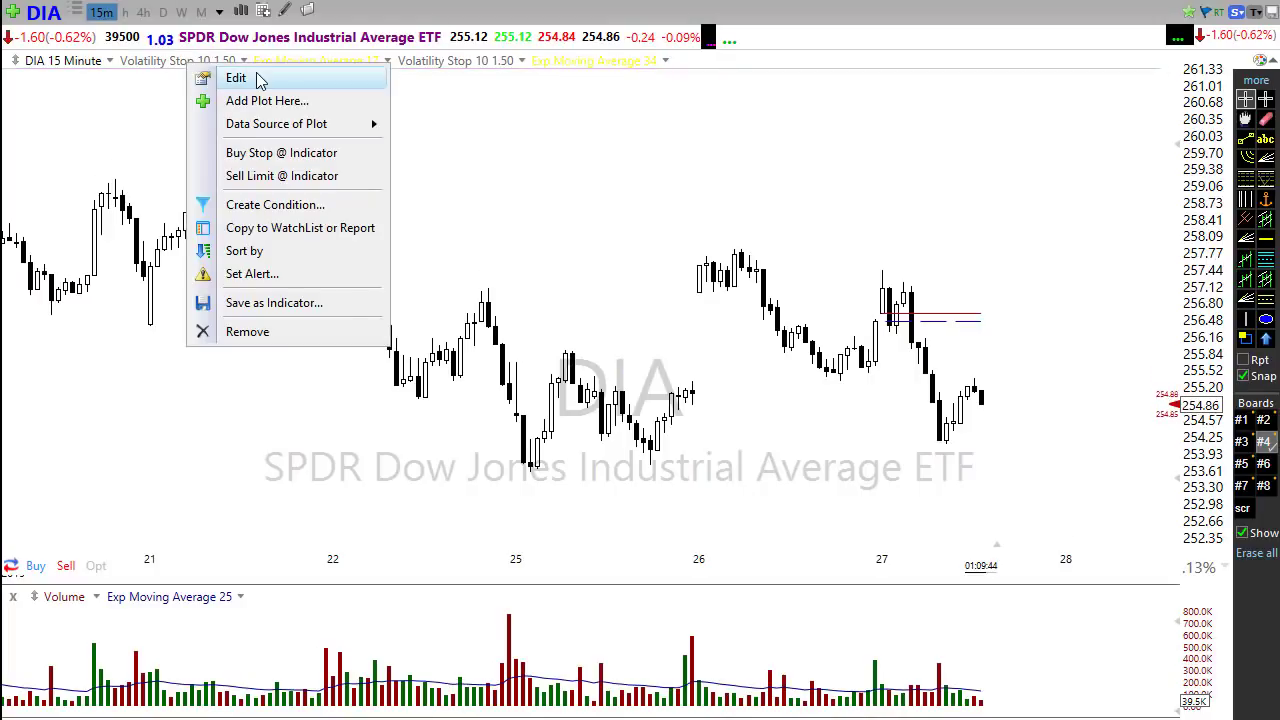
pyautogui.click(230, 78)
pyautogui.click(537, 196)
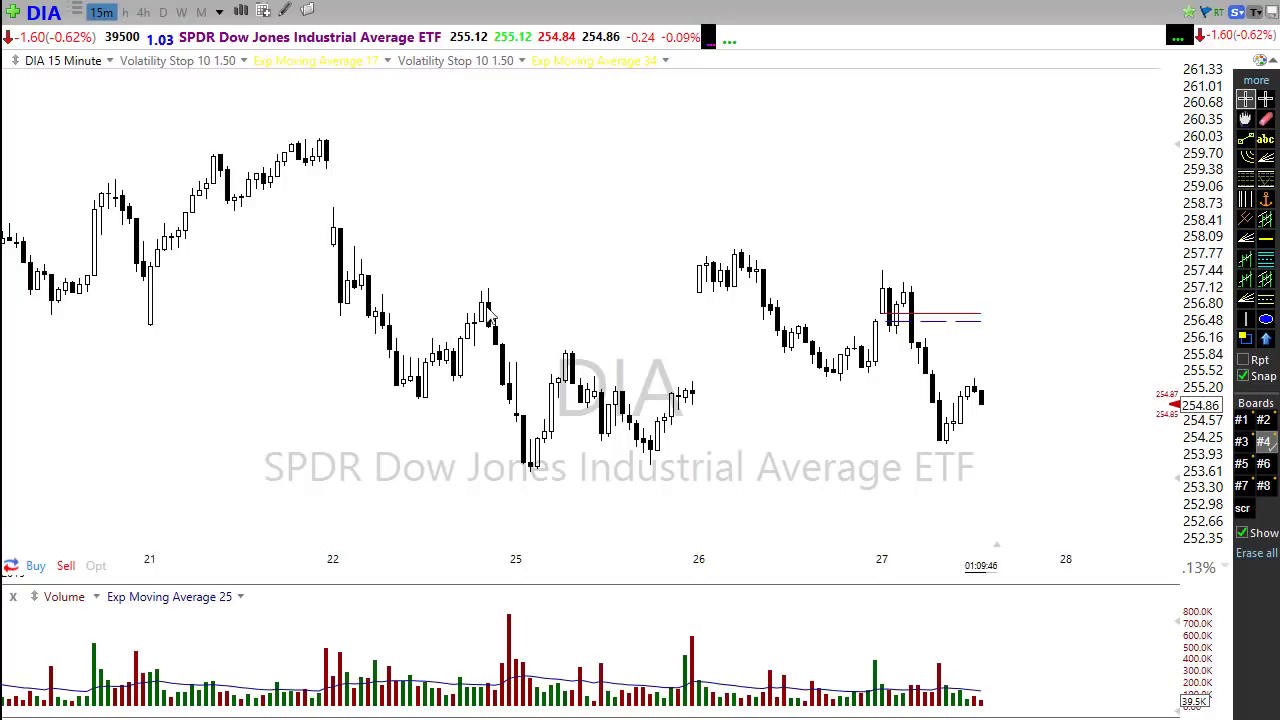
pyautogui.rightClick(470, 64)
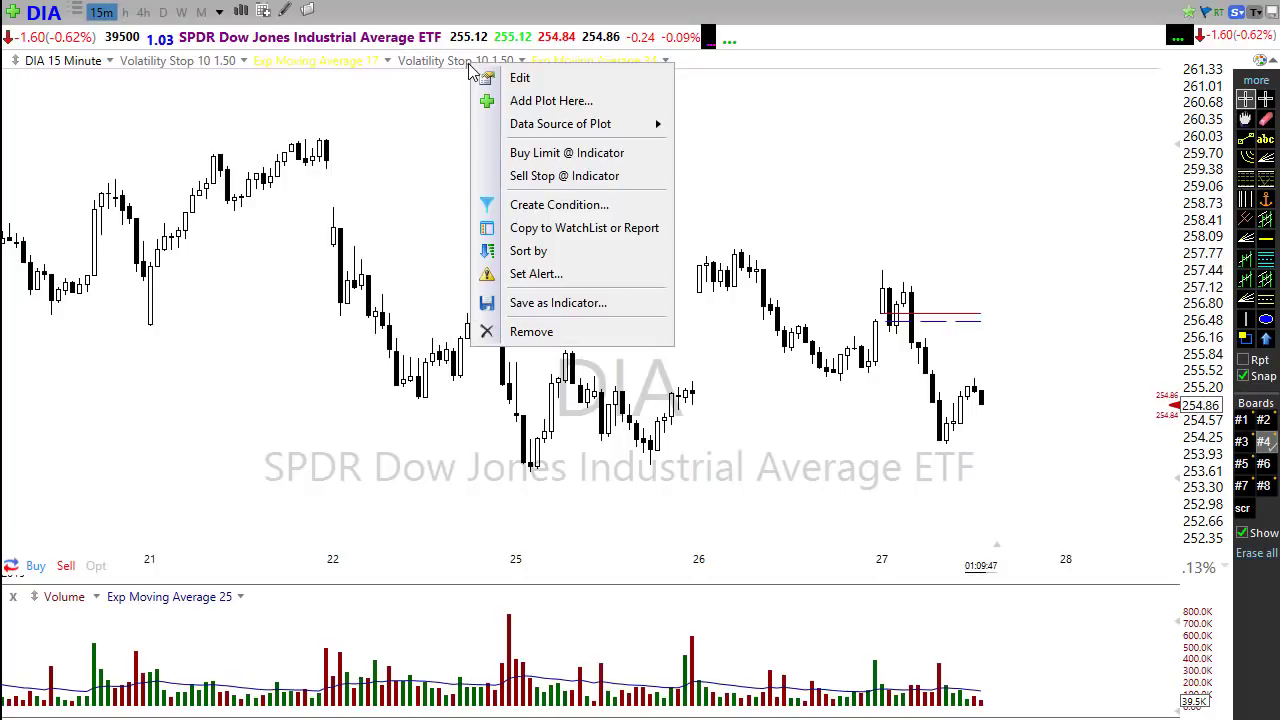
pyautogui.click(530, 80)
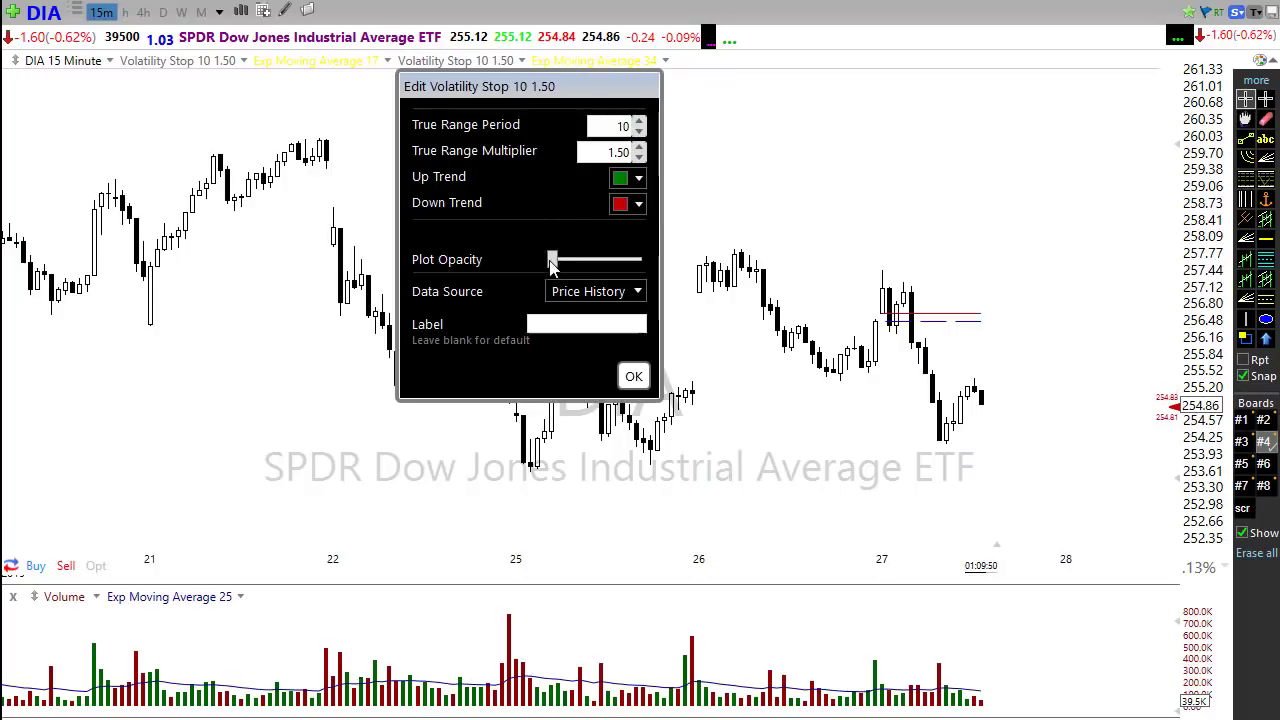
pyautogui.moveTo(552, 259); pyautogui.dragTo(660, 272)
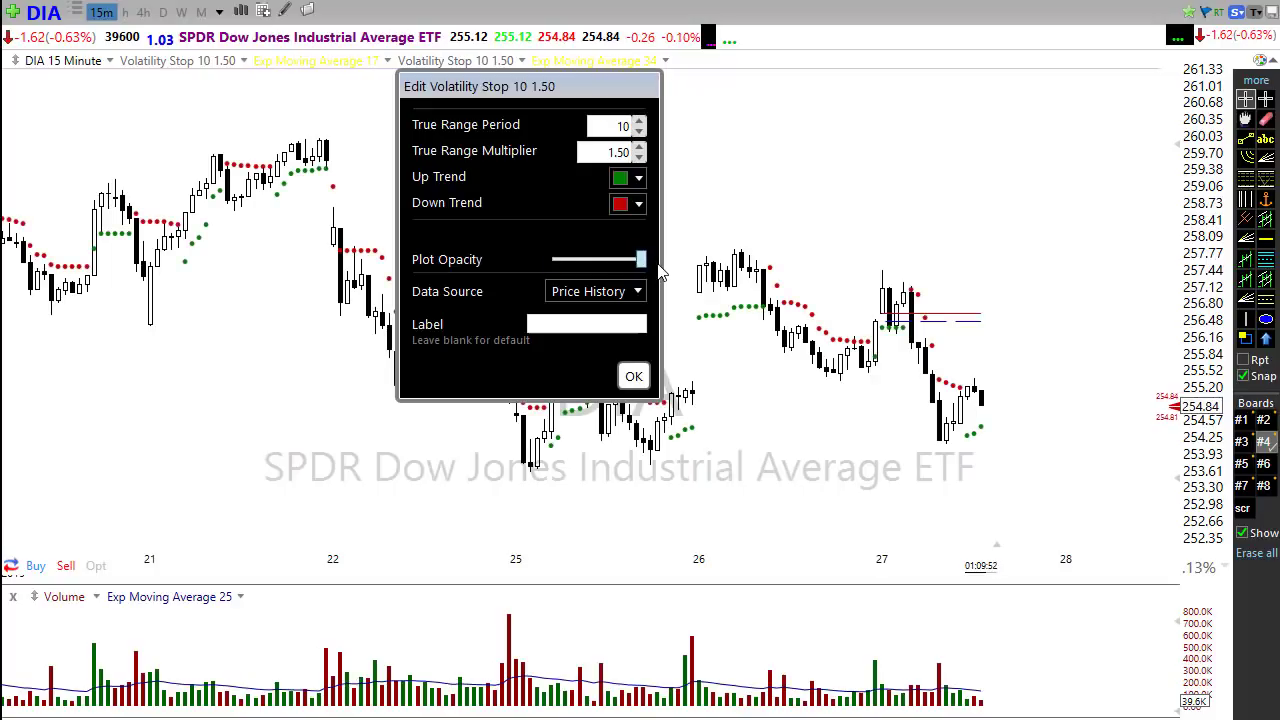
pyautogui.click(634, 376)
pyautogui.scroll(2, 965, 430)
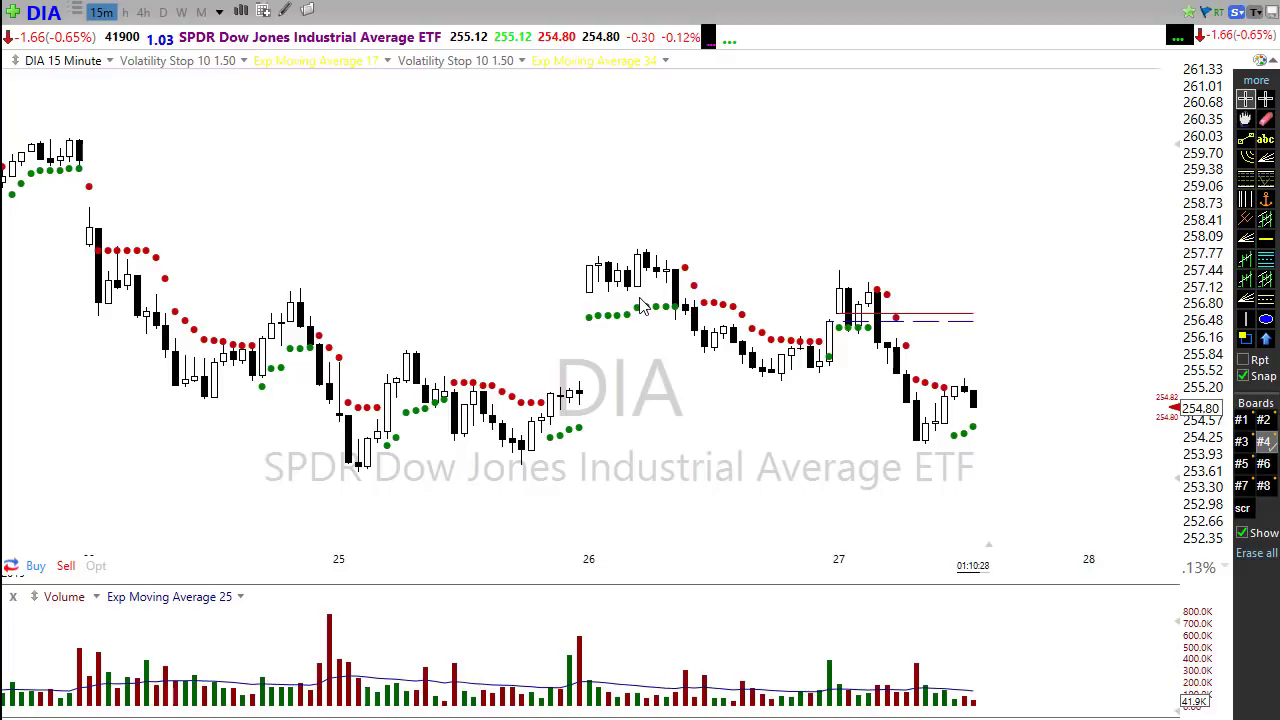
pyautogui.press('d')
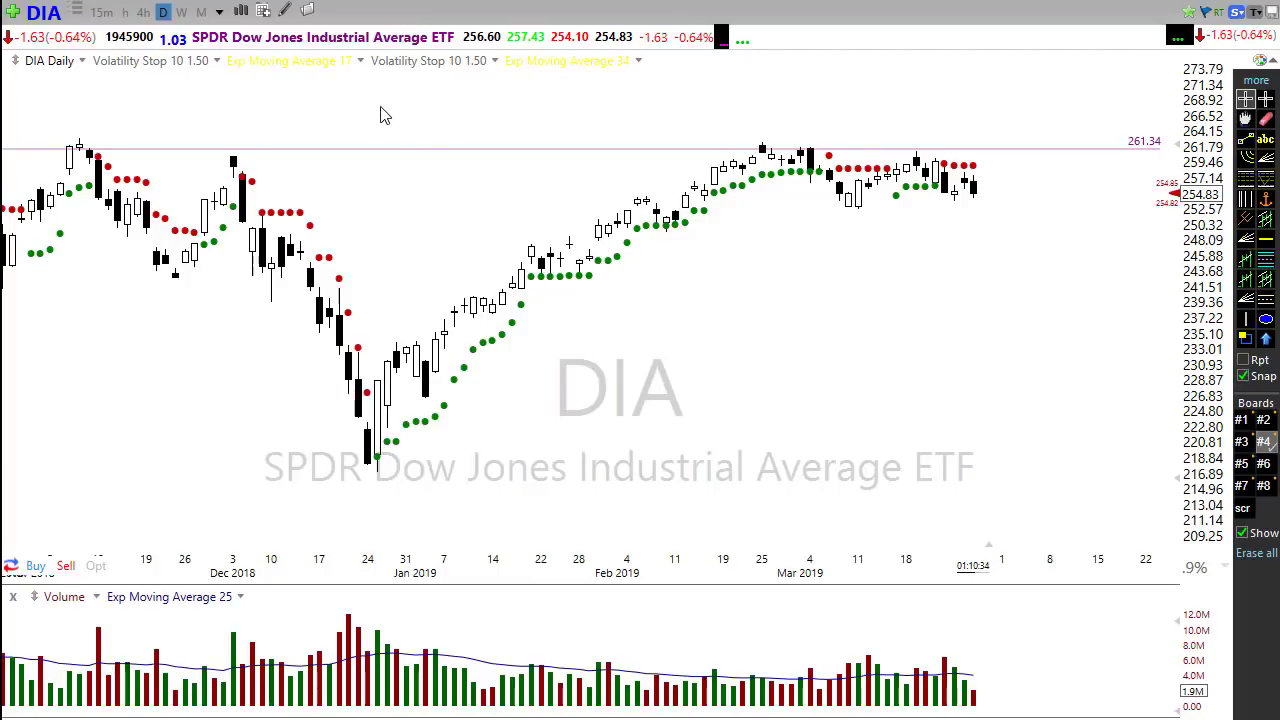
pyautogui.click(101, 11)
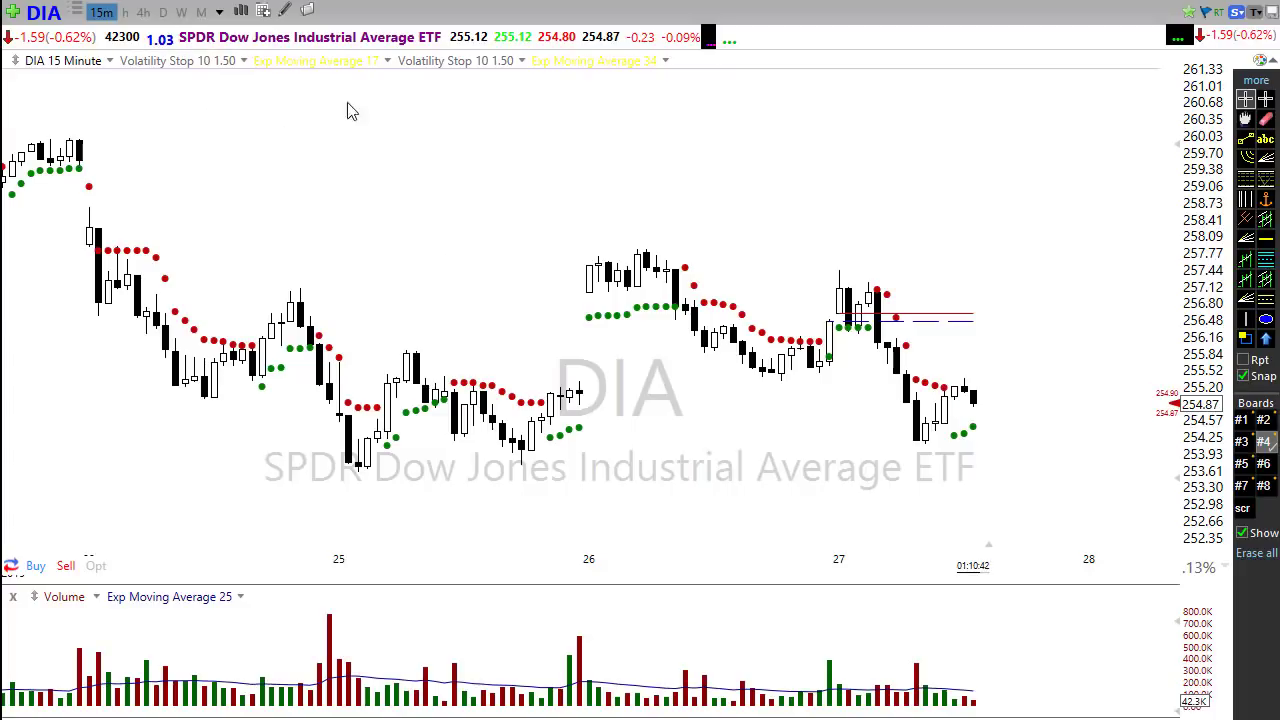
# Step: Hide the second Volatility Stop 10 1.50 by setting its plot opacity to the minimum, and return DIA to the daily chart
pyautogui.click(457, 60)
pyautogui.click(490, 78)
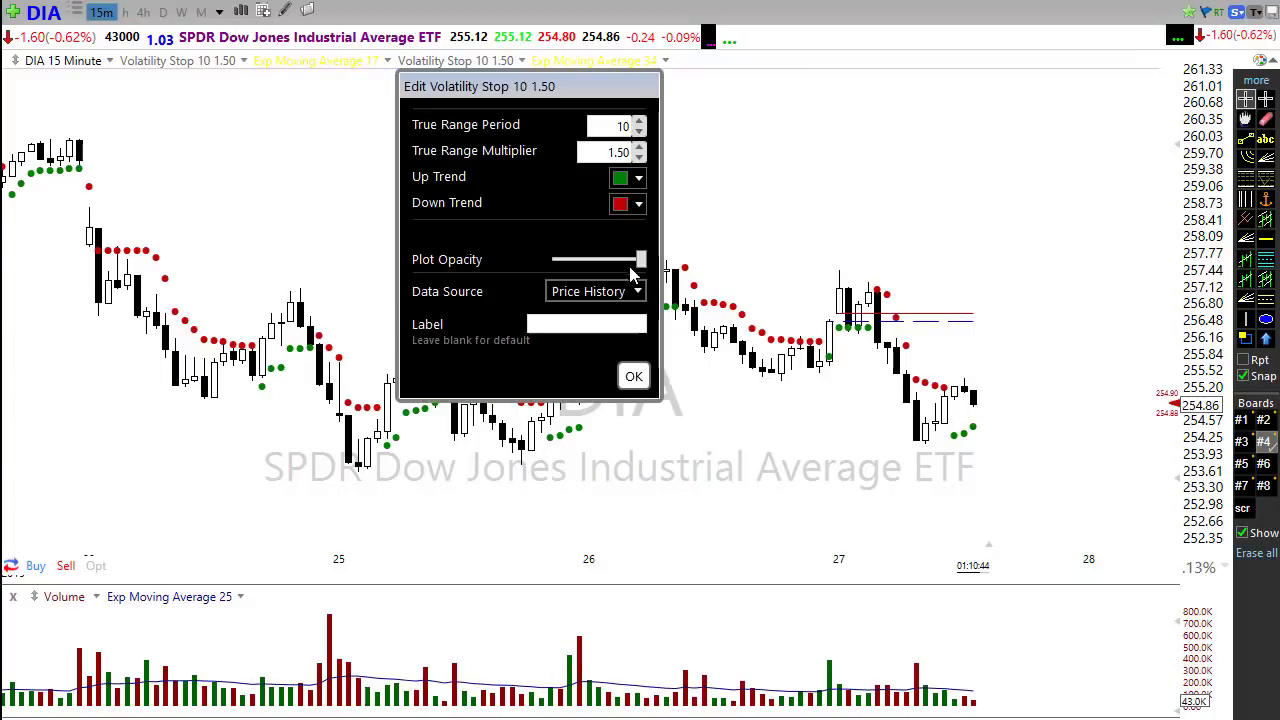
pyautogui.moveTo(640, 259); pyautogui.dragTo(521, 271)
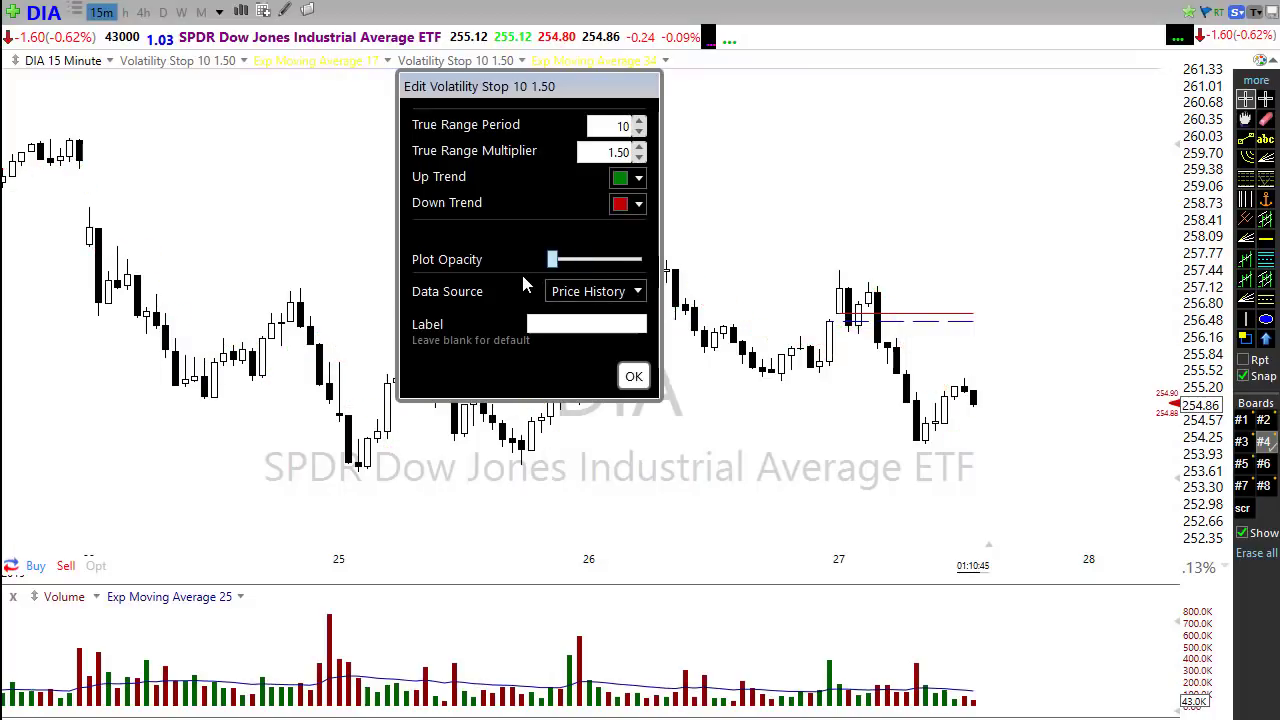
pyautogui.click(633, 376)
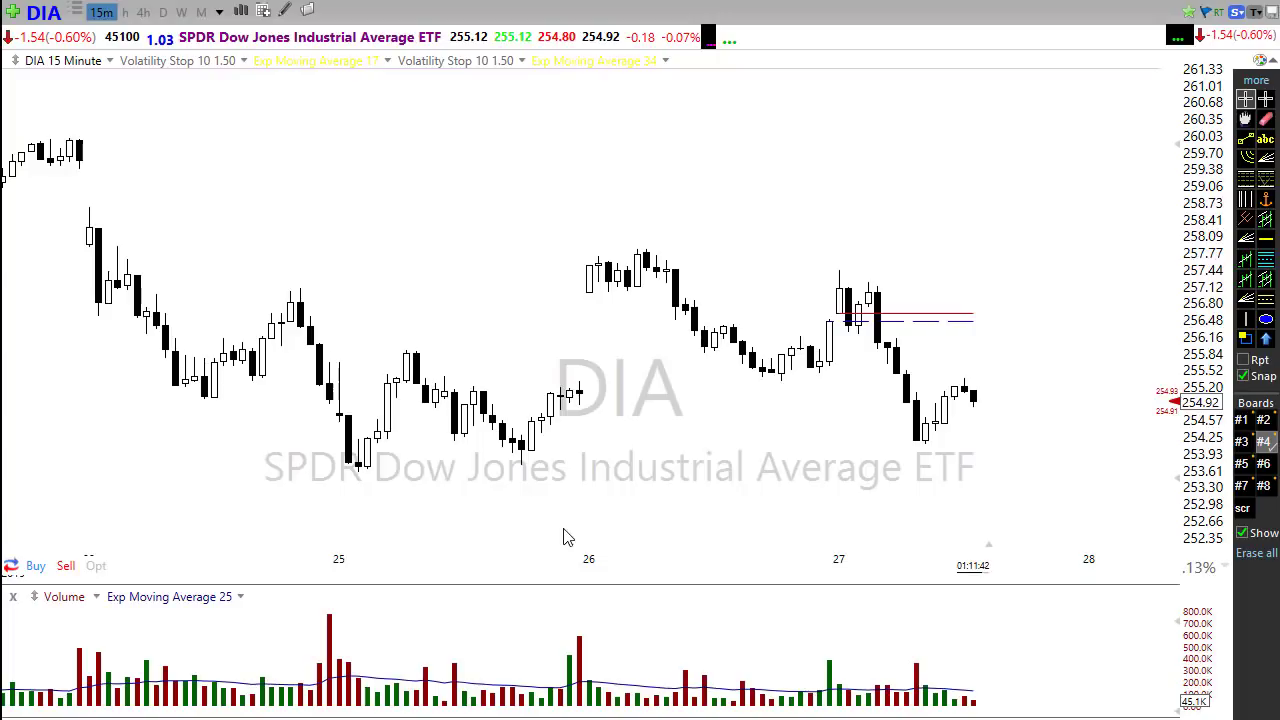
pyautogui.press('d')
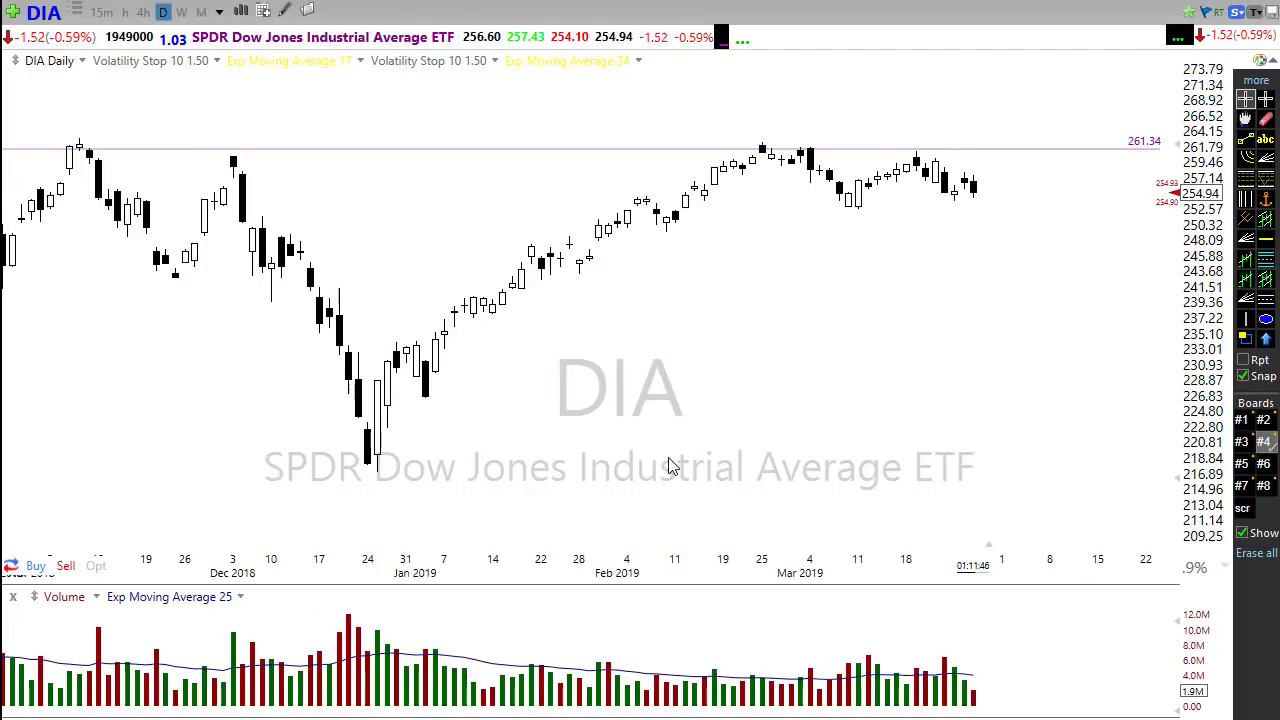
pyautogui.scroll(-3, 666, 466)
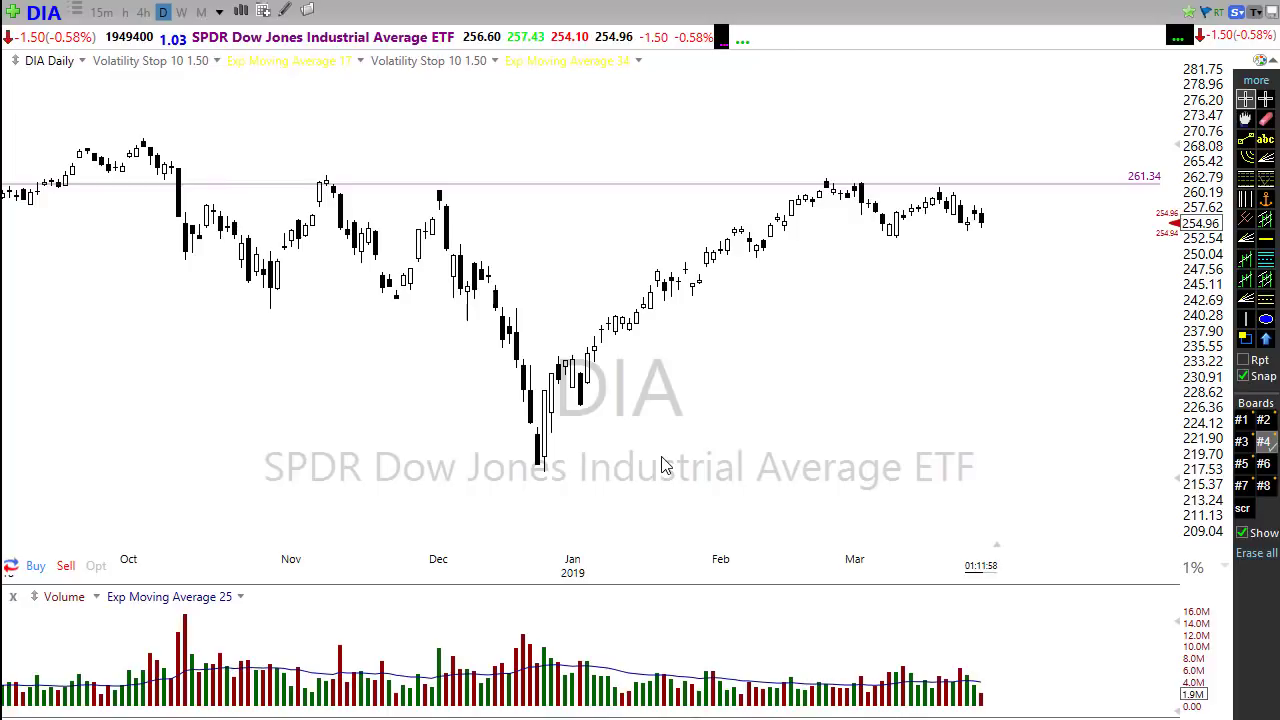
# Step: Open the MYGN daily chart and add a horizontal level at 32.64 across its highs from November to February
pyautogui.write('mygn')
pyautogui.press('Return')
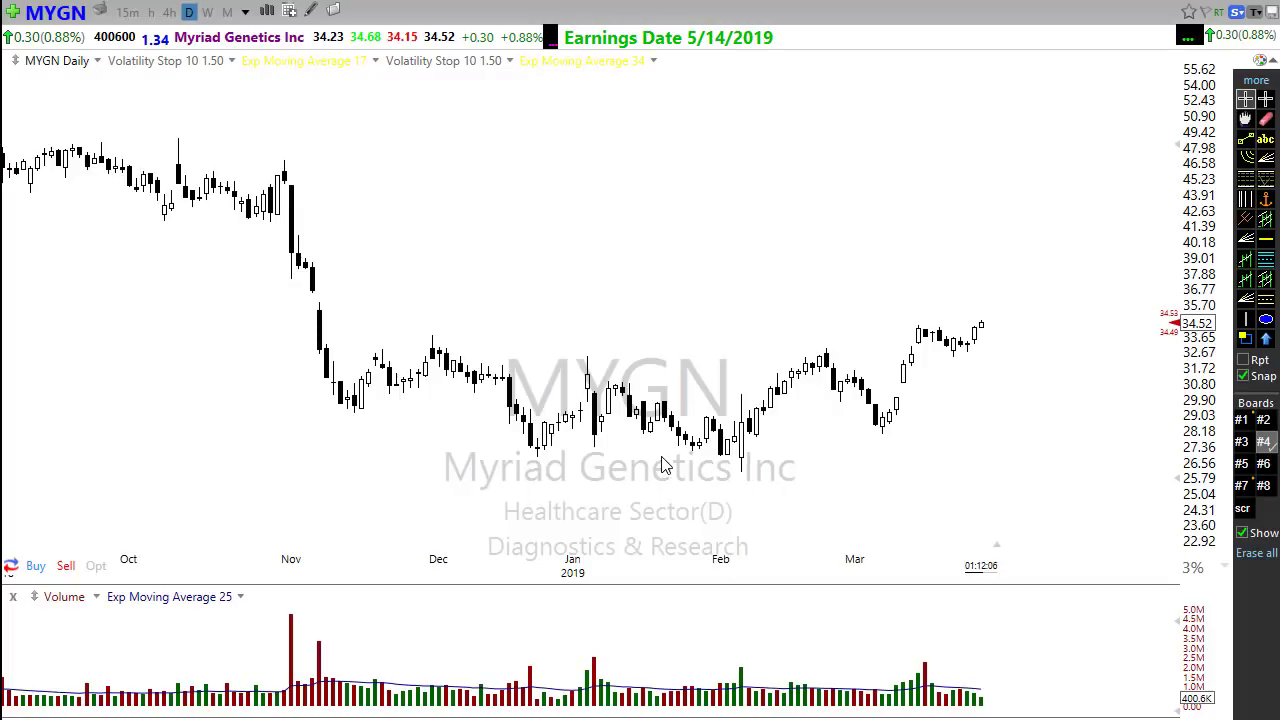
pyautogui.click(1265, 240)
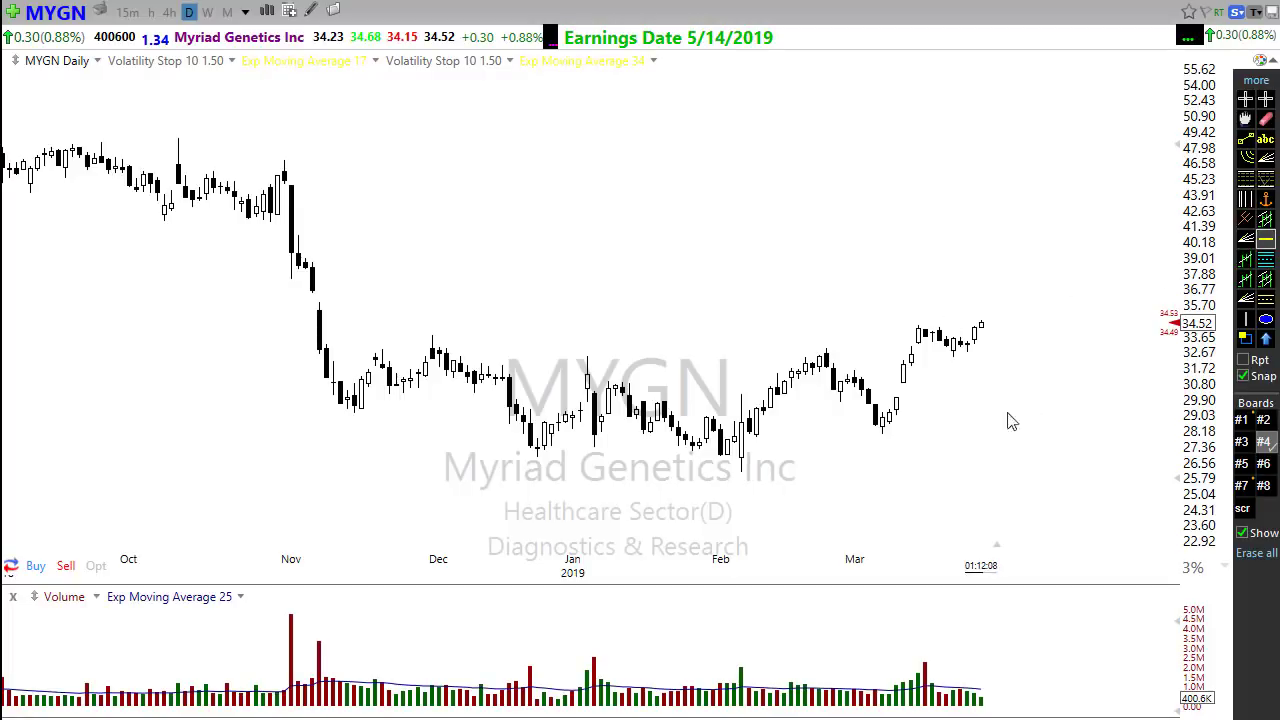
pyautogui.click(1058, 361)
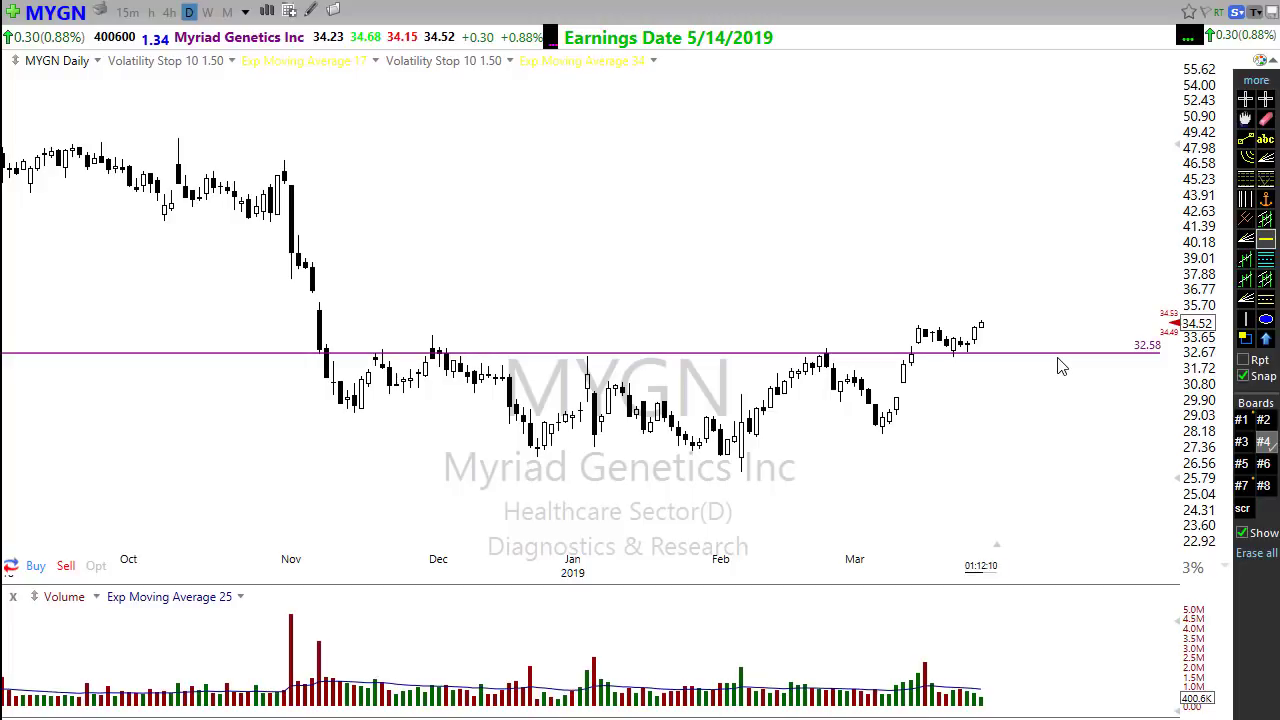
pyautogui.moveTo(1059, 361); pyautogui.dragTo(1062, 360)
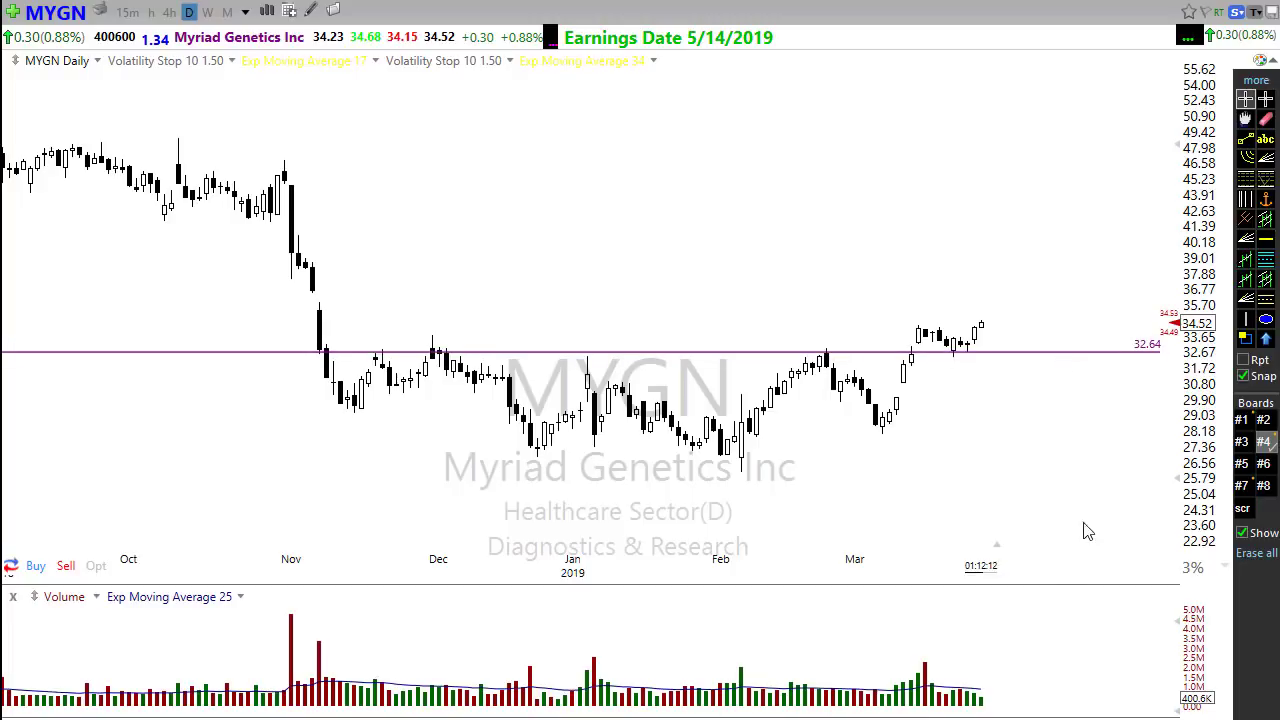
# Step: Sketch arrows pointing at MYGN's latest pullback low and rising from the early-February low through the March low
pyautogui.moveTo(1022, 488); pyautogui.dragTo(985, 372)
pyautogui.moveTo(737, 460); pyautogui.dragTo(1170, 345)
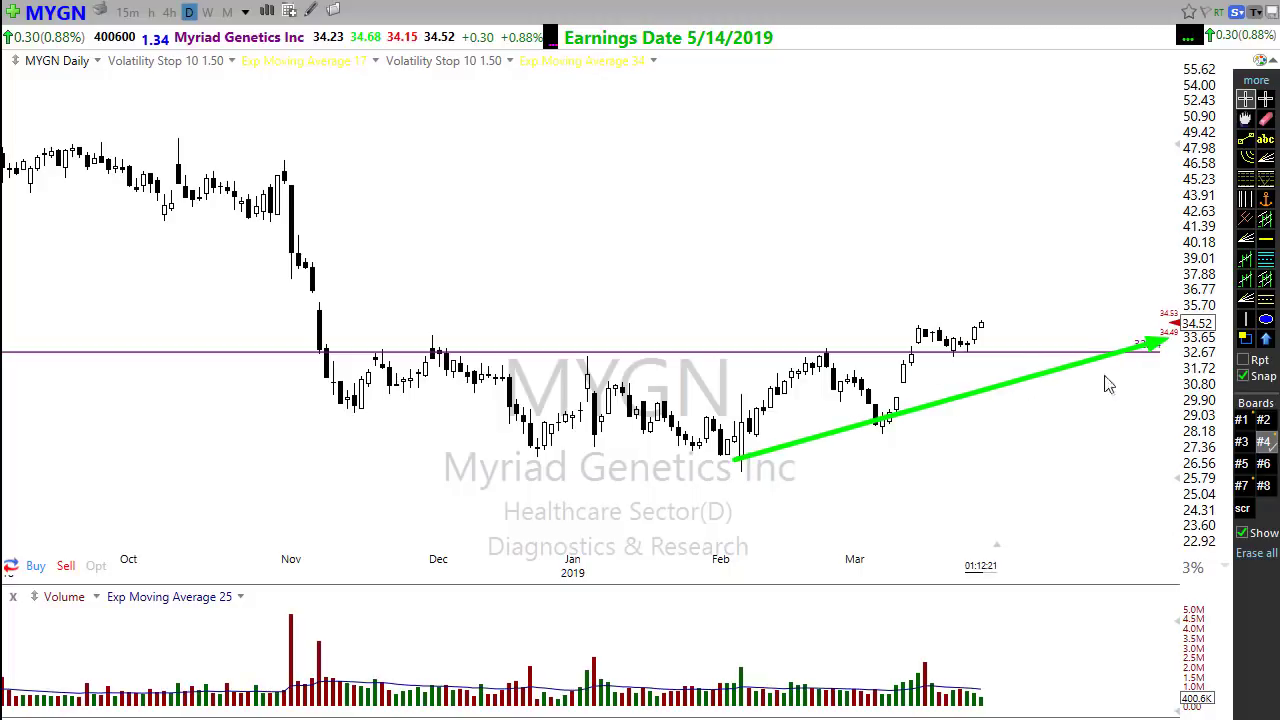
# Step: Sketch an arrow rising from MYGN's March low, and add a horizontal level at 36.82 above the latest price
pyautogui.moveTo(882, 440); pyautogui.dragTo(1052, 294)
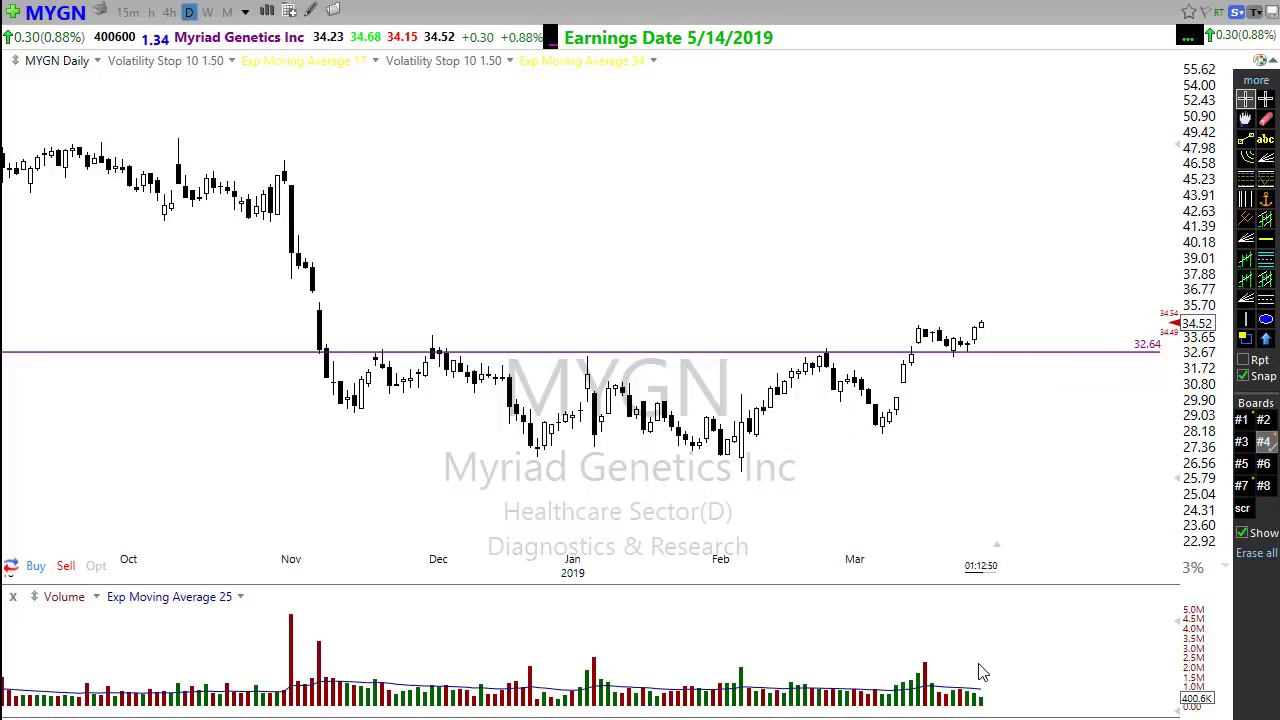
pyautogui.scroll(-5, 820, 563)
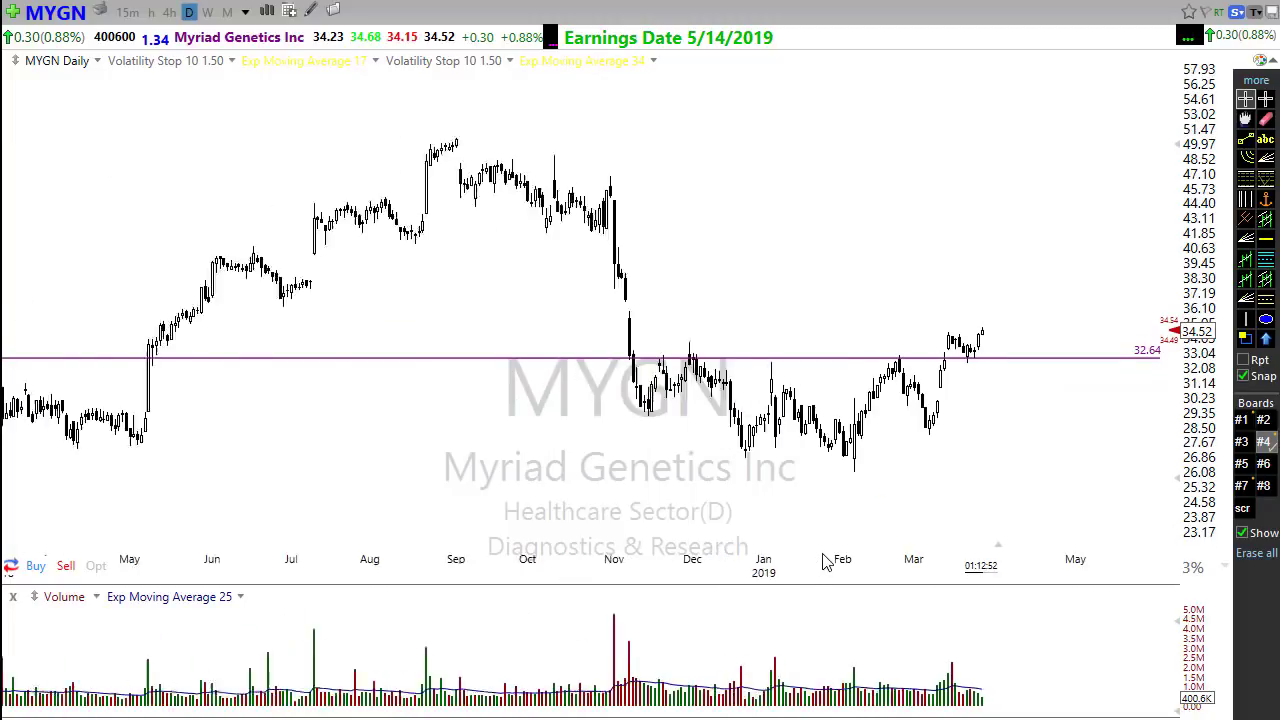
pyautogui.scroll(-2, 843, 537)
pyautogui.scroll(-2, 846, 535)
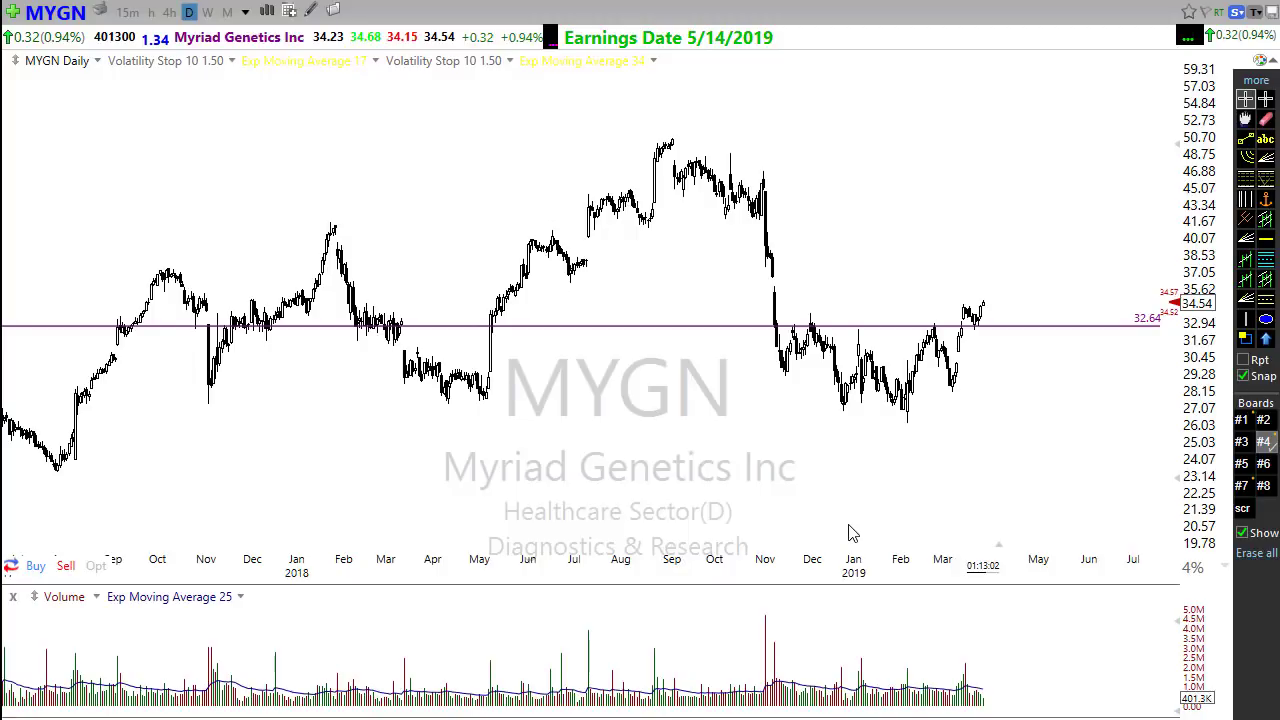
pyautogui.click(1265, 238)
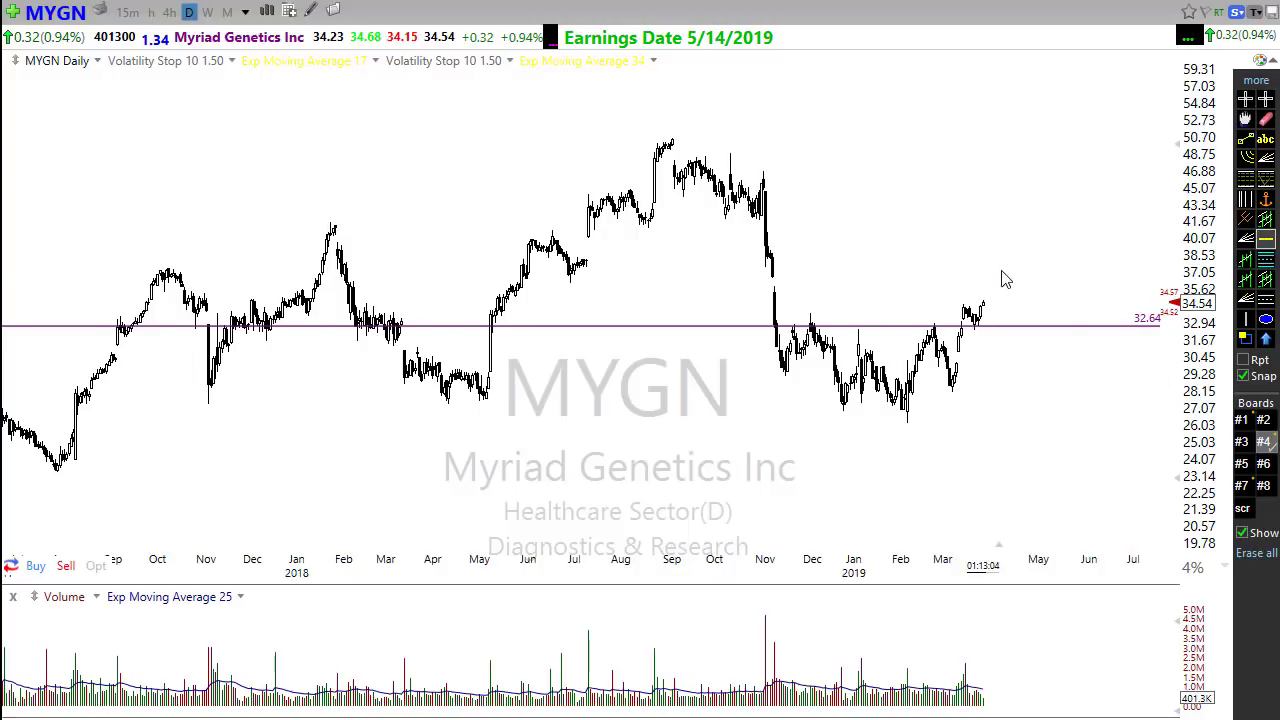
pyautogui.click(1016, 276)
pyautogui.moveTo(1018, 287); pyautogui.dragTo(1025, 287)
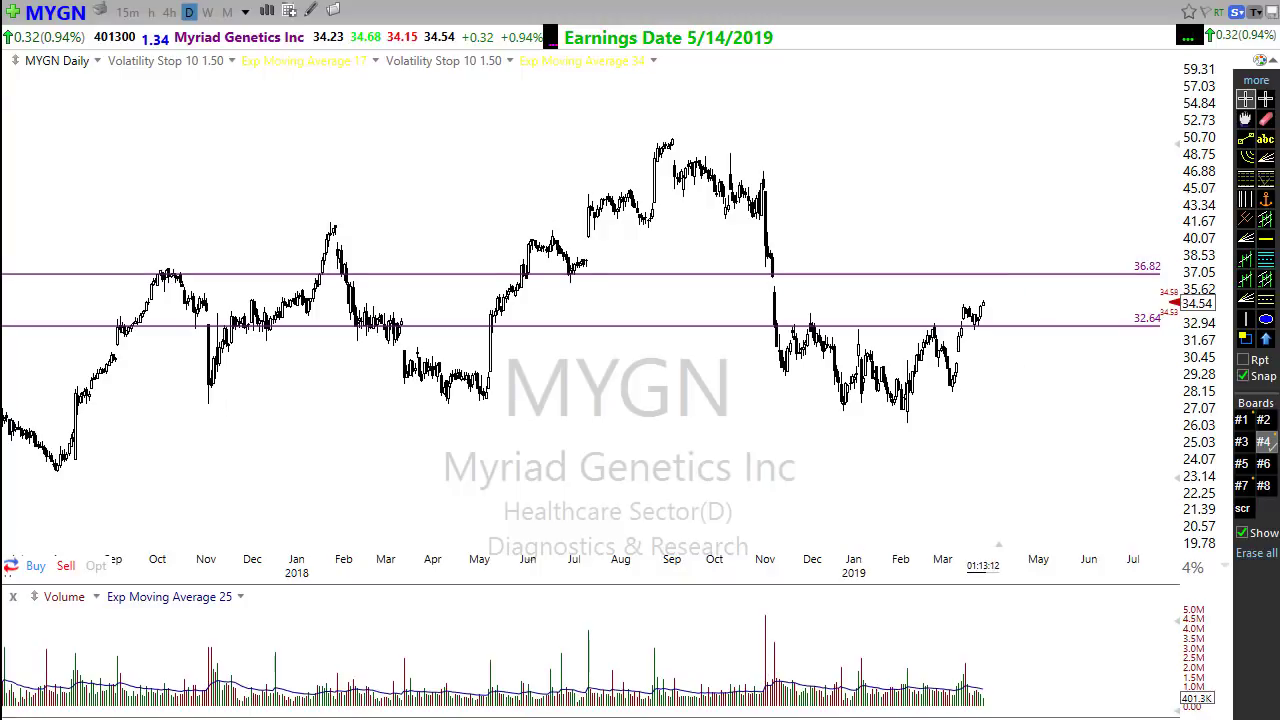
# Step: Sketch arrows pointing at the upper level's touches at the October 2017 high, the summer 2018 pullback low and the November 2018 drop
pyautogui.moveTo(145, 235); pyautogui.dragTo(172, 272)
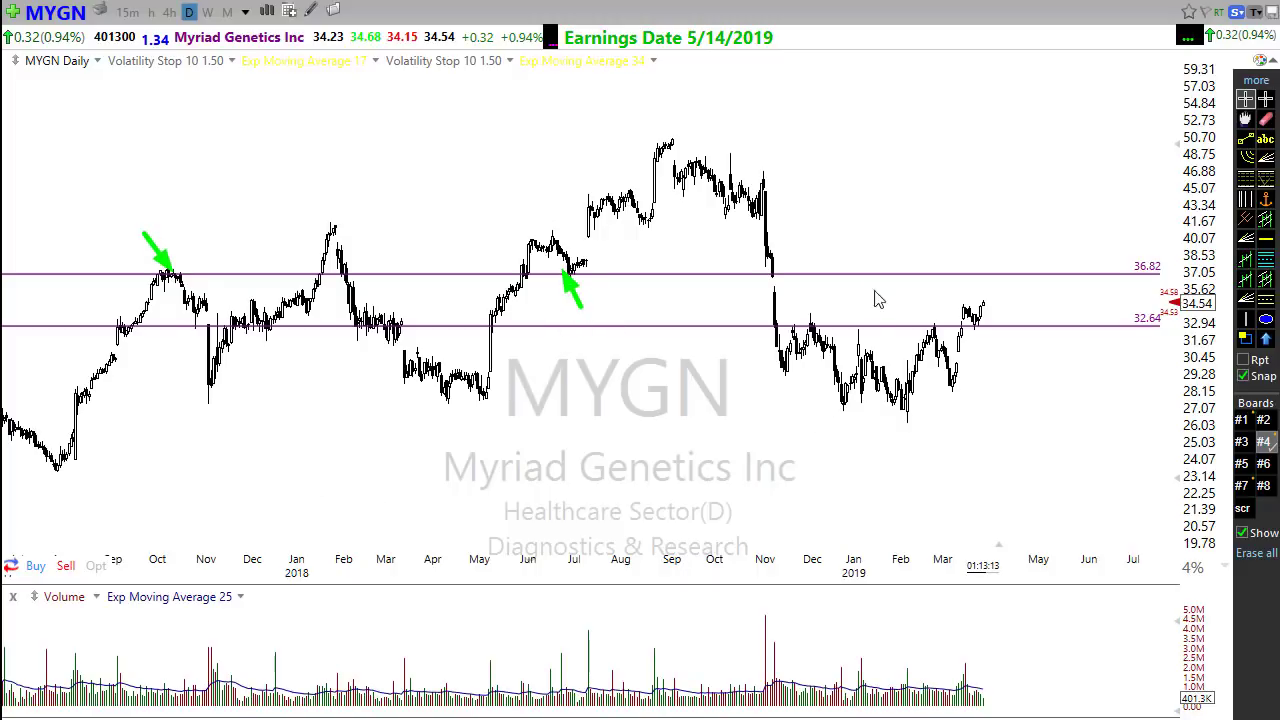
pyautogui.moveTo(881, 187); pyautogui.dragTo(783, 269)
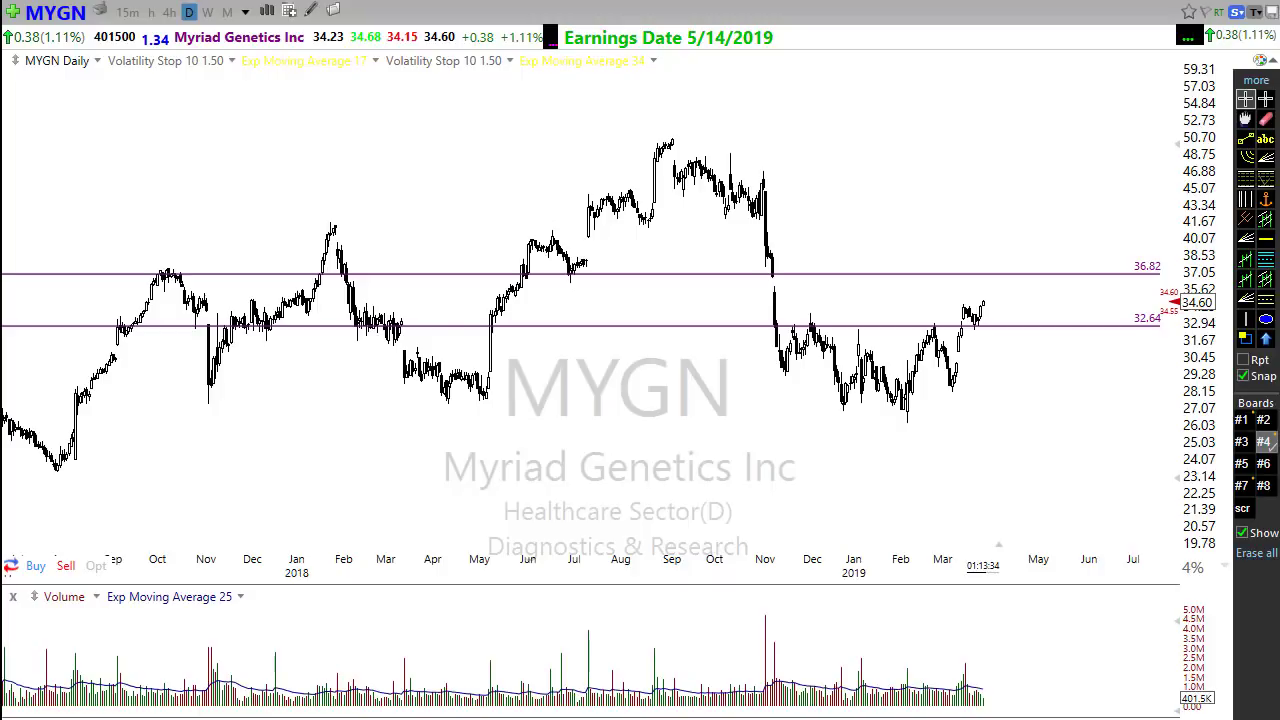
# Step: Sketch arrows running horizontally forward just below MYGN's lower level, from the latest candle, and along the upper level
pyautogui.scroll(5, 611, 420)
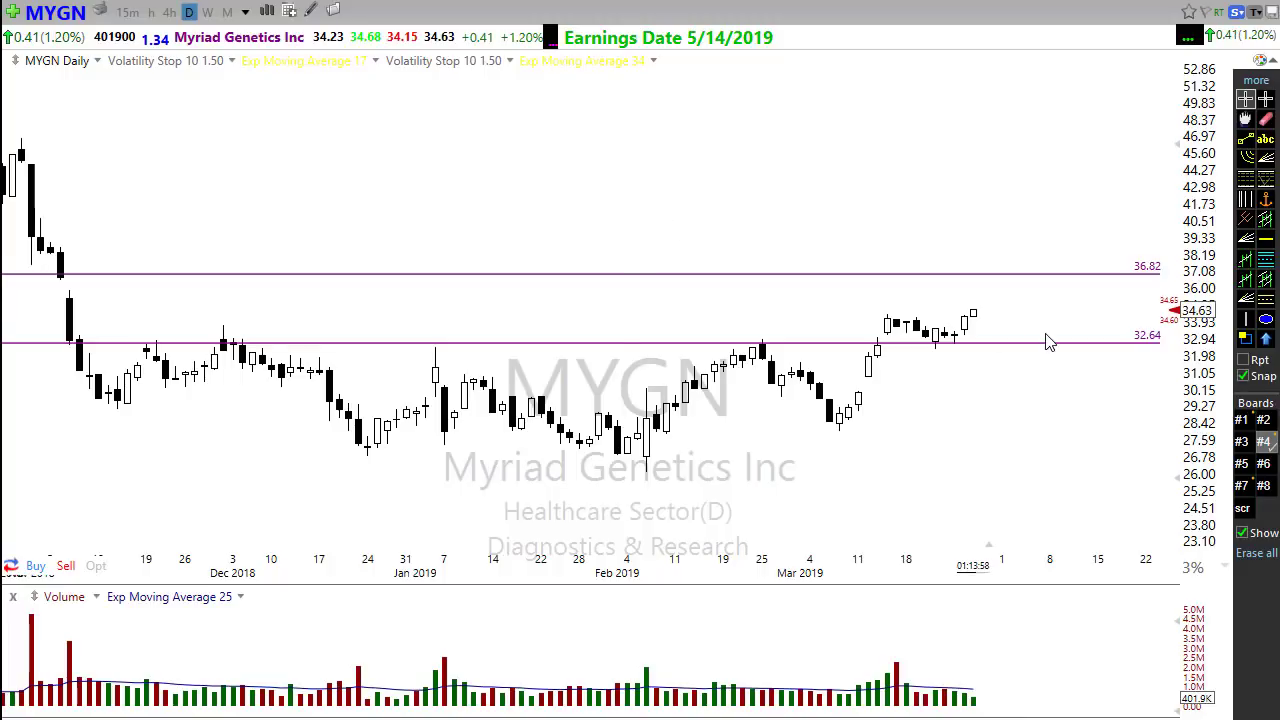
pyautogui.moveTo(1040, 345)
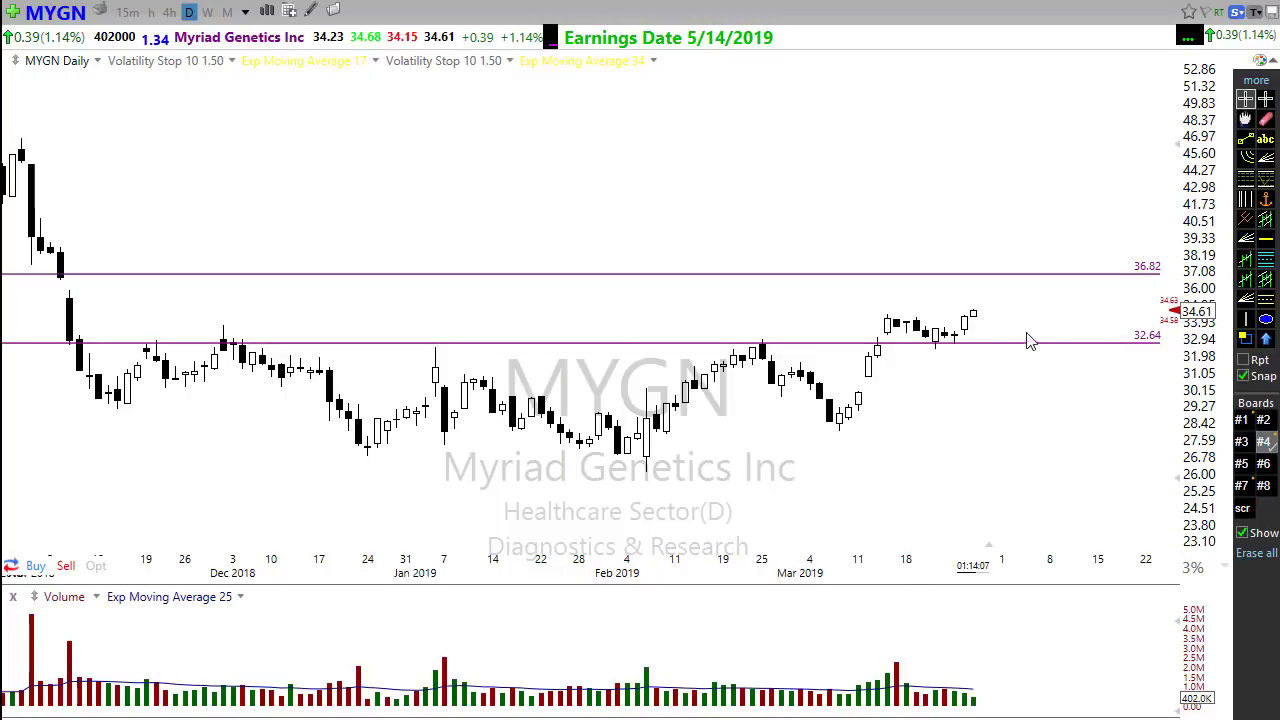
pyautogui.moveTo(931, 356); pyautogui.dragTo(1036, 356)
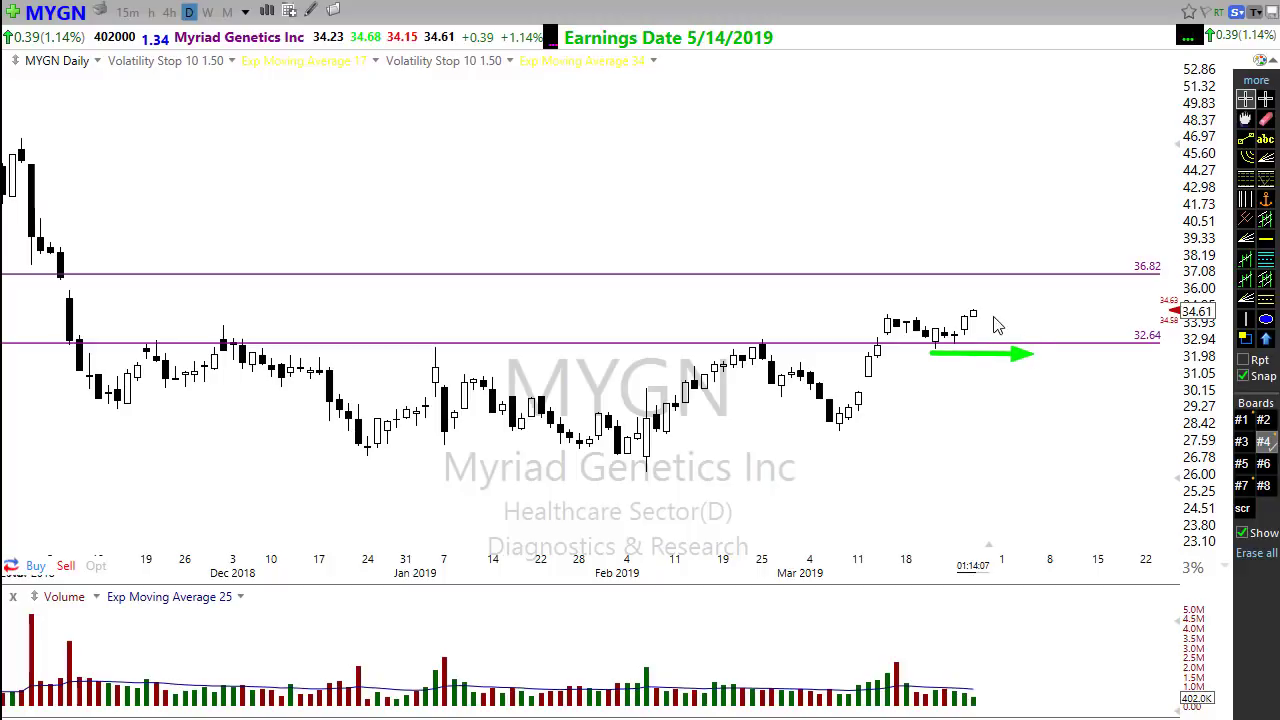
pyautogui.moveTo(982, 311); pyautogui.dragTo(1071, 311)
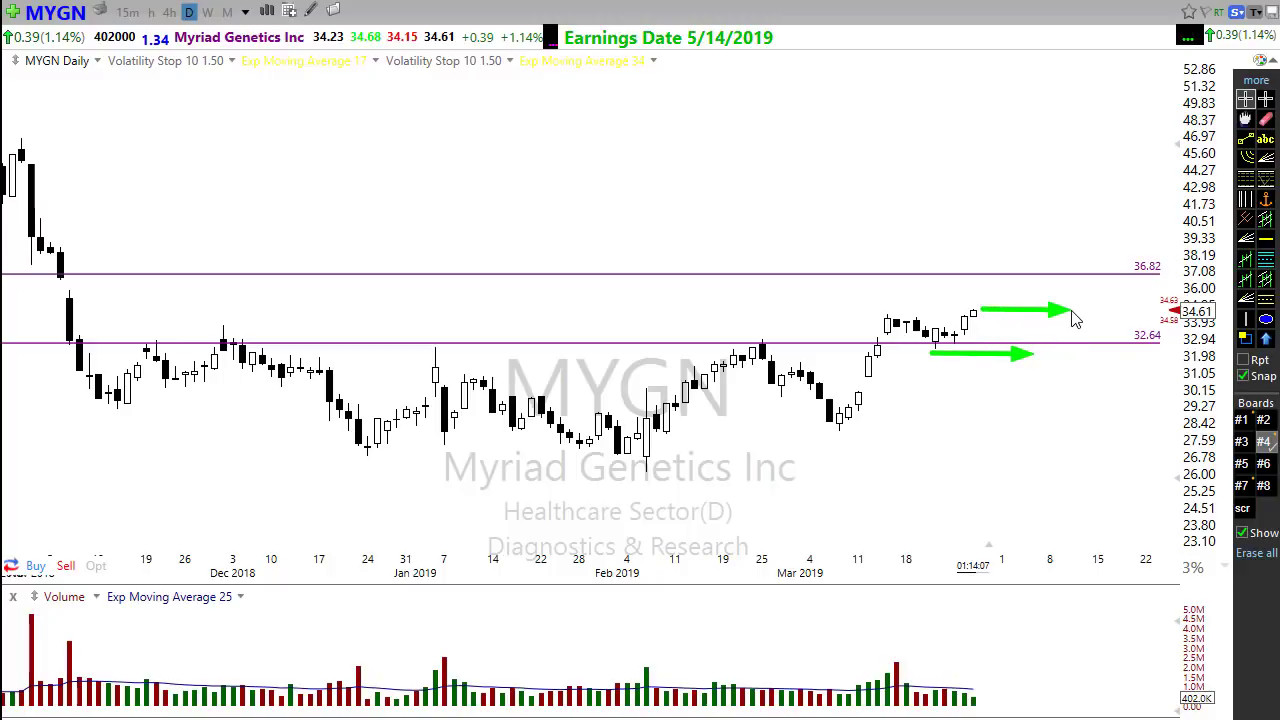
pyautogui.moveTo(980, 273); pyautogui.dragTo(1101, 272)
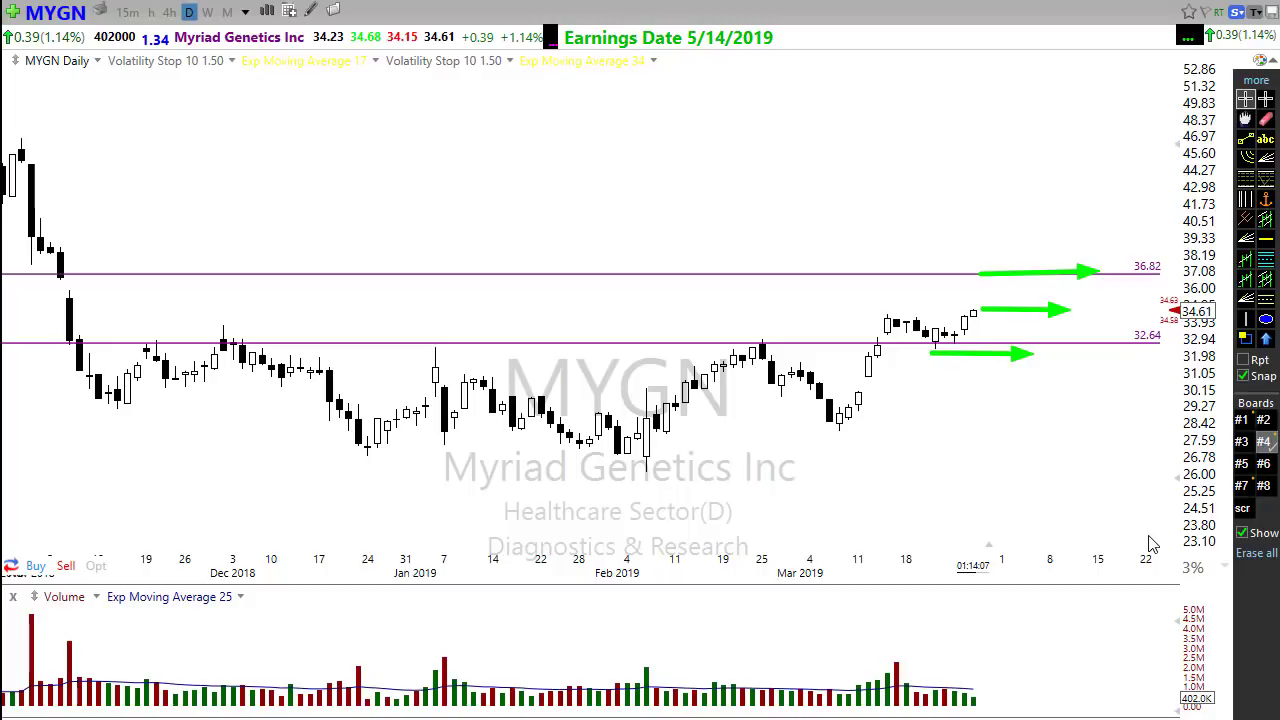
# Step: Open the TGT daily chart and draw a rising trendline from the late-December low along the February and early-March lows
pyautogui.scroll(-2, 763, 470)
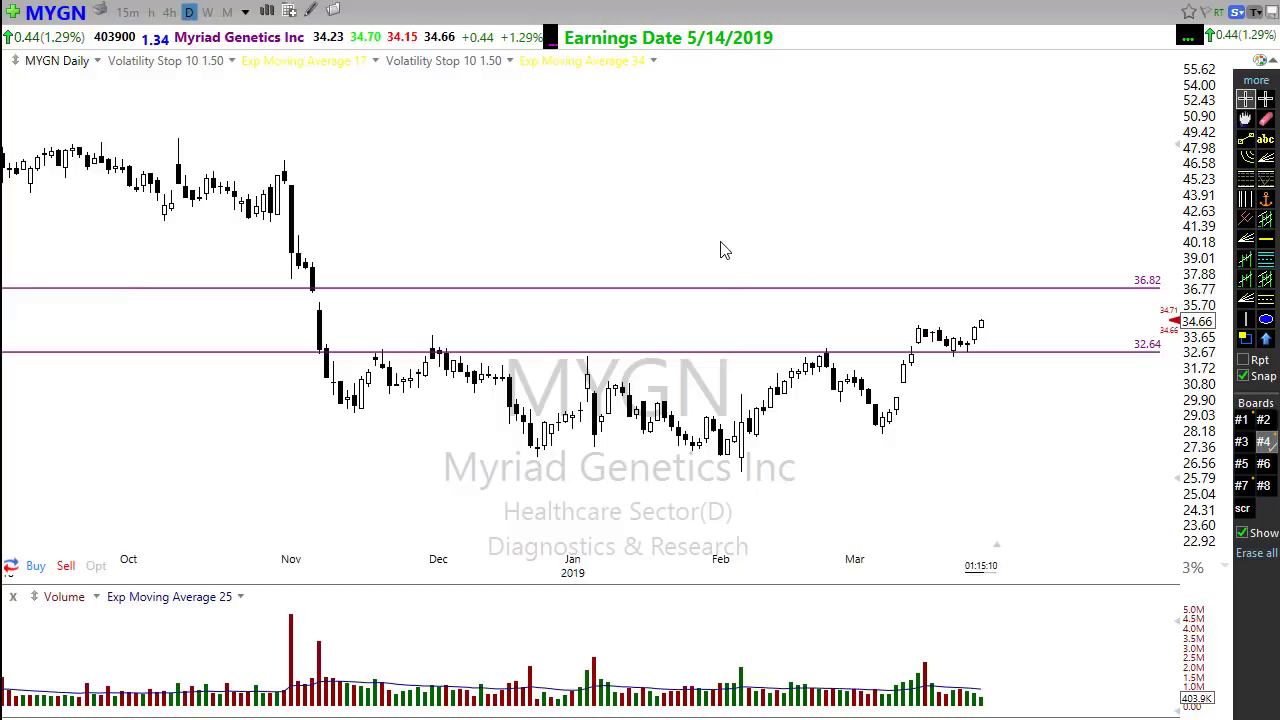
pyautogui.write('TGT')
pyautogui.press('Return')
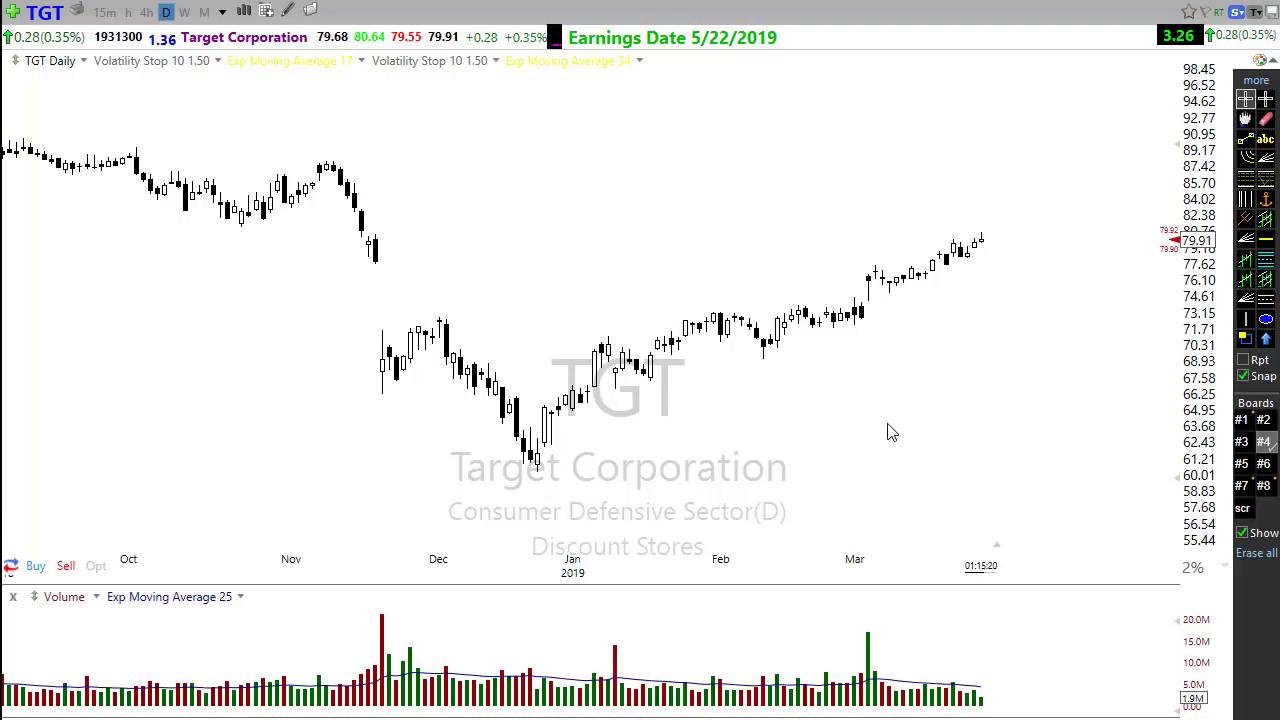
pyautogui.scroll(-2, 903, 434)
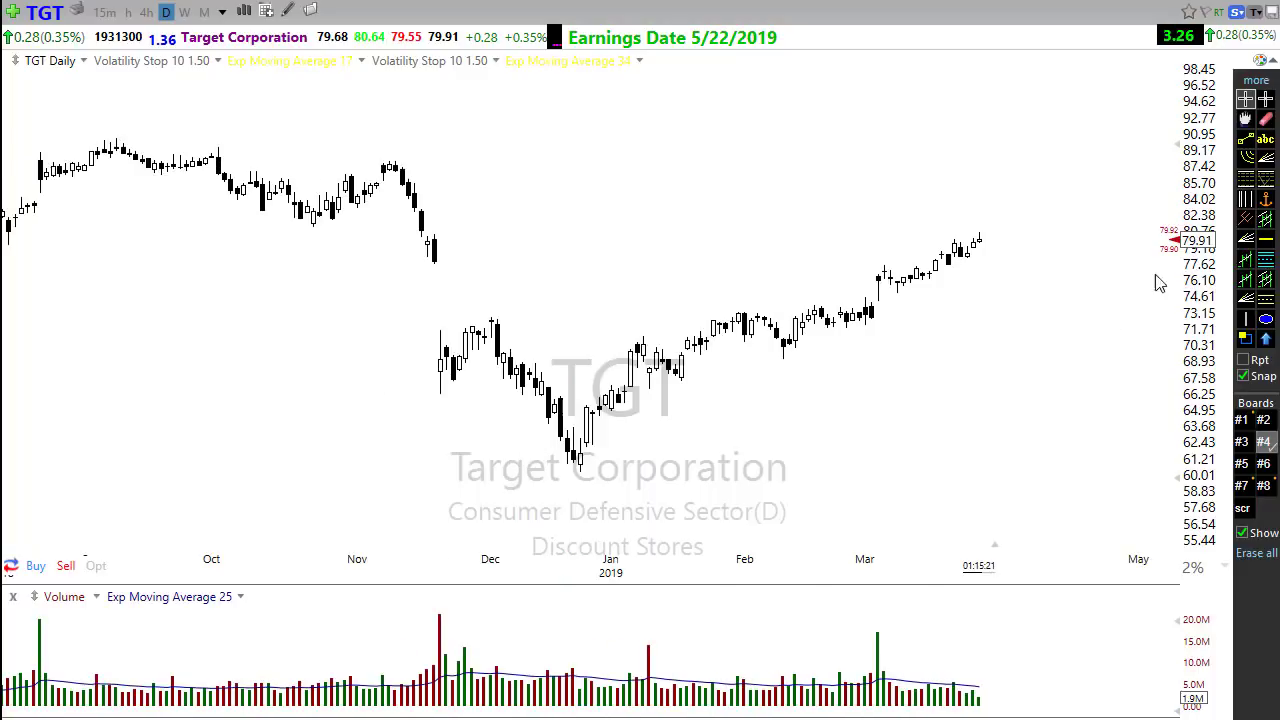
pyautogui.click(1245, 139)
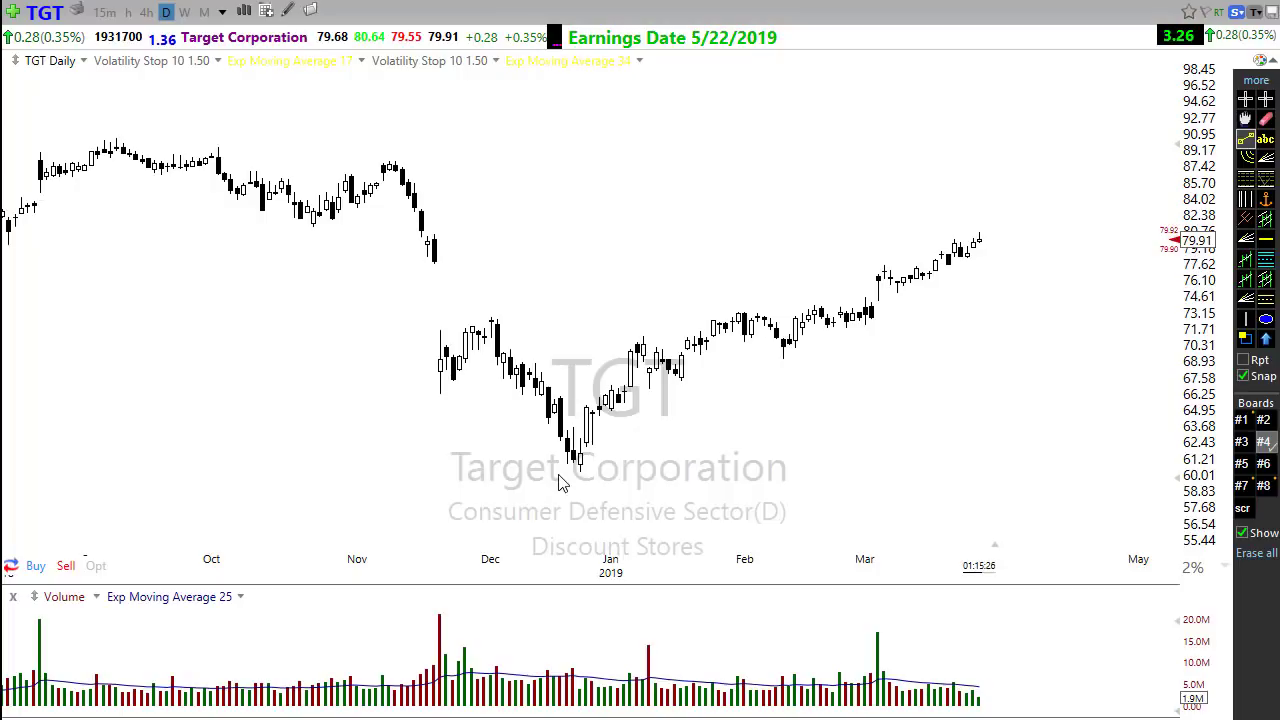
pyautogui.moveTo(563, 479)
pyautogui.mouseDown()
pyautogui.moveTo(1037, 249)
pyautogui.moveTo(1056, 223)
pyautogui.mouseUp()
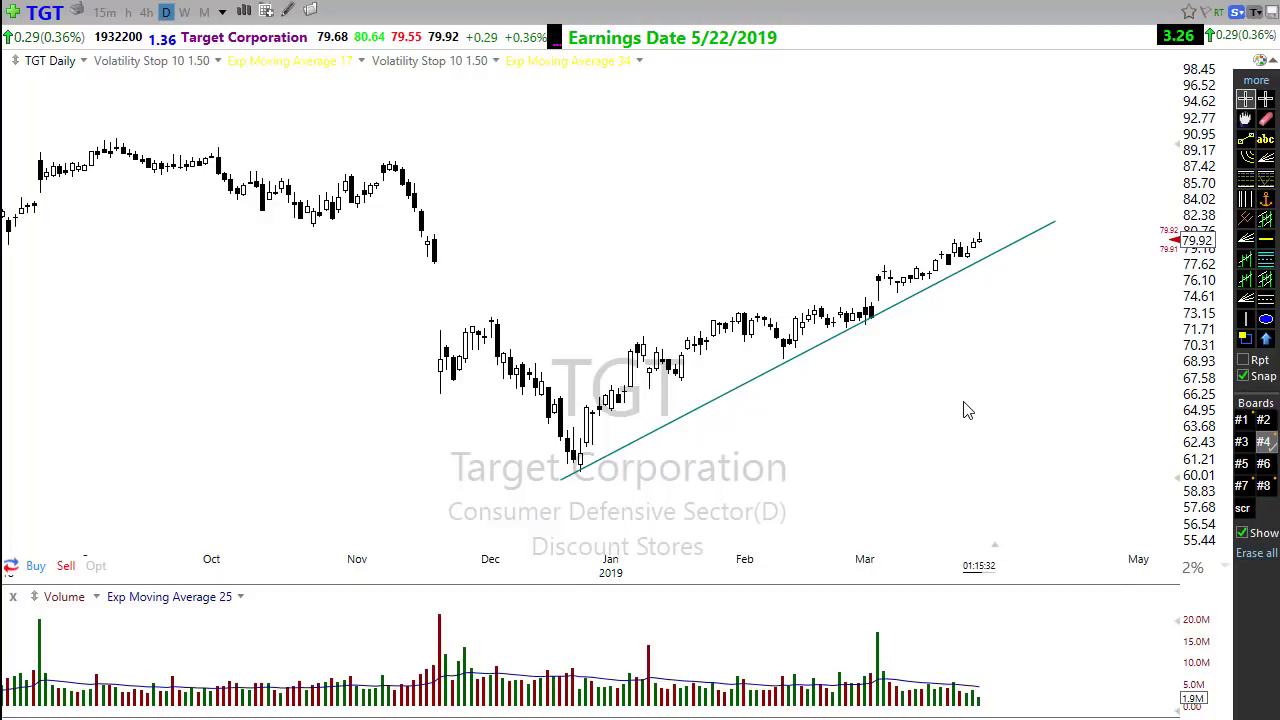
# Step: Add a horizontal level at 81.42 on TGT, near the late-October lows and just above the latest price
pyautogui.scroll(-2, 966, 410)
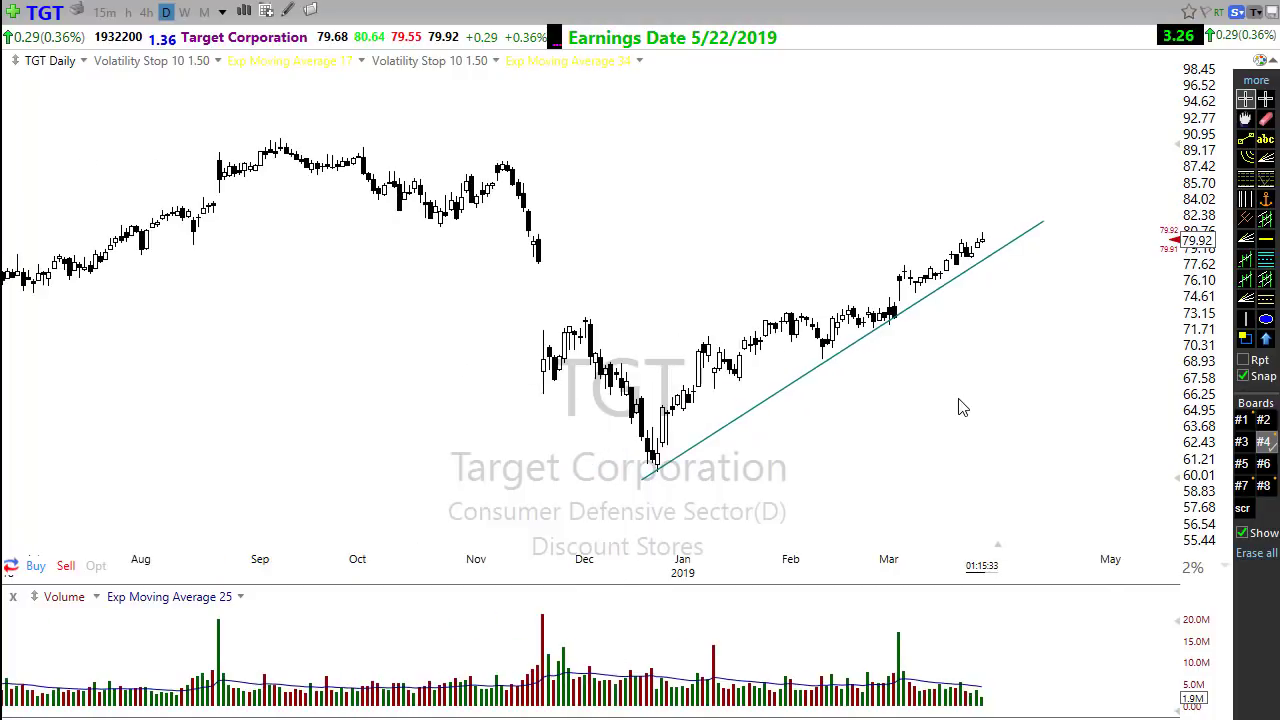
pyautogui.click(1265, 239)
pyautogui.click(868, 230)
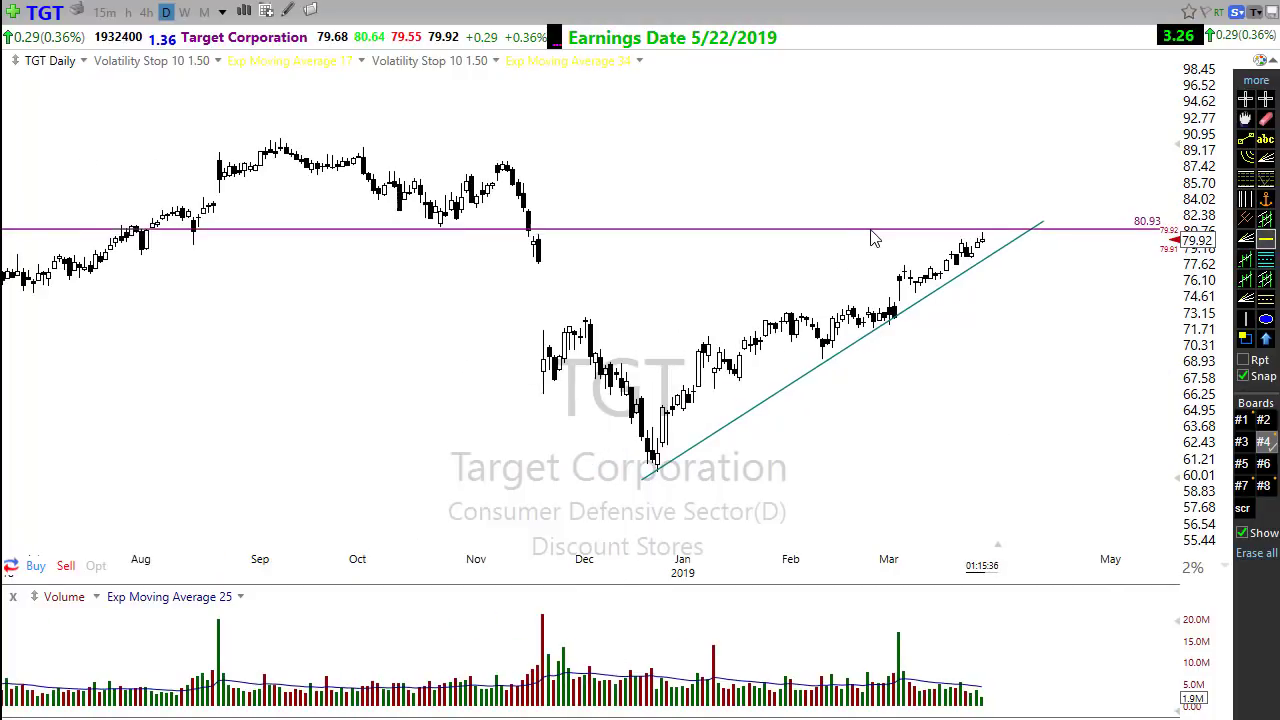
pyautogui.moveTo(870, 231); pyautogui.dragTo(872, 227)
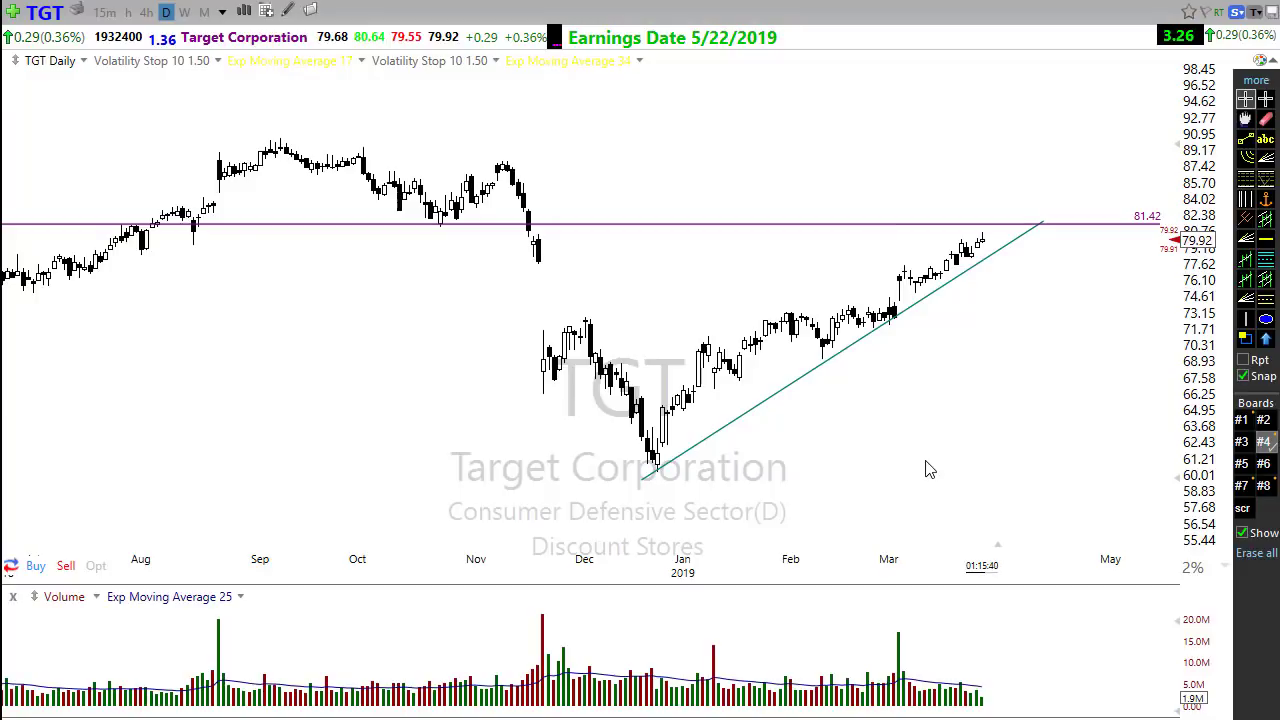
# Step: Examine TGT's price history back to late 2017, and sketch an arrow rising from the latest candles through the horizontal level
pyautogui.scroll(-1, 448, 398)
pyautogui.scroll(-2, 448, 396)
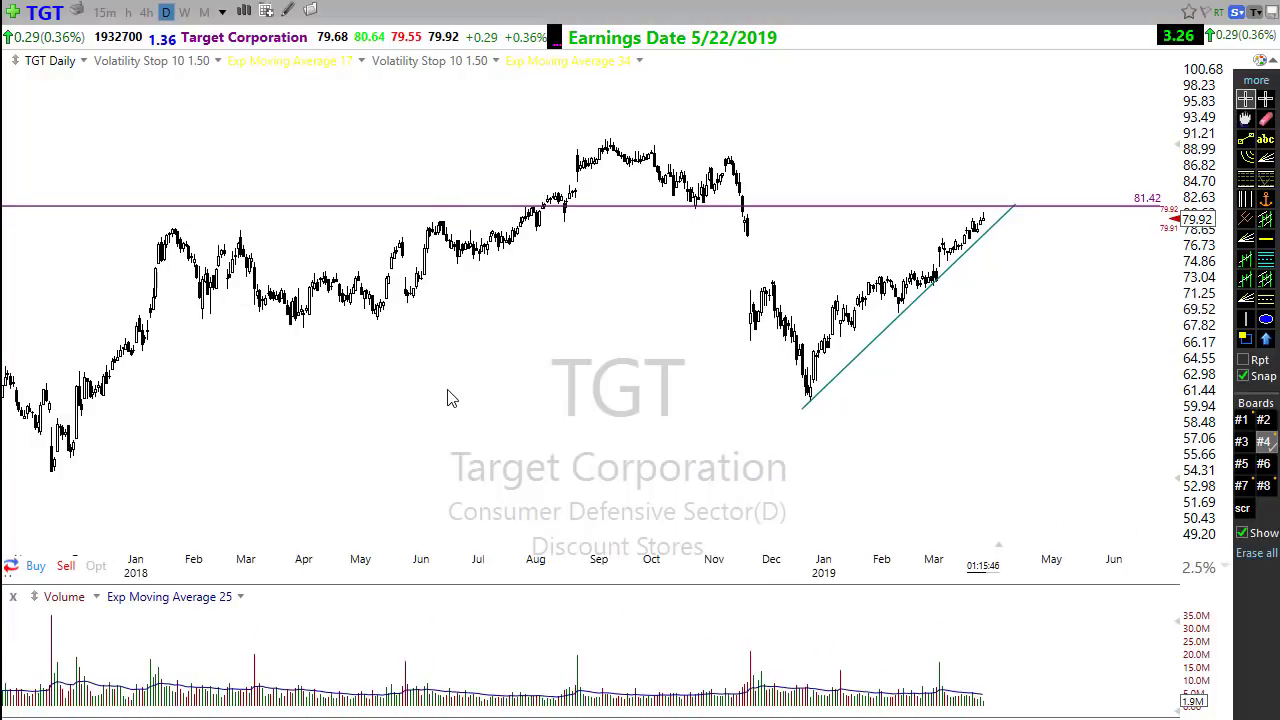
pyautogui.scroll(3, 448, 398)
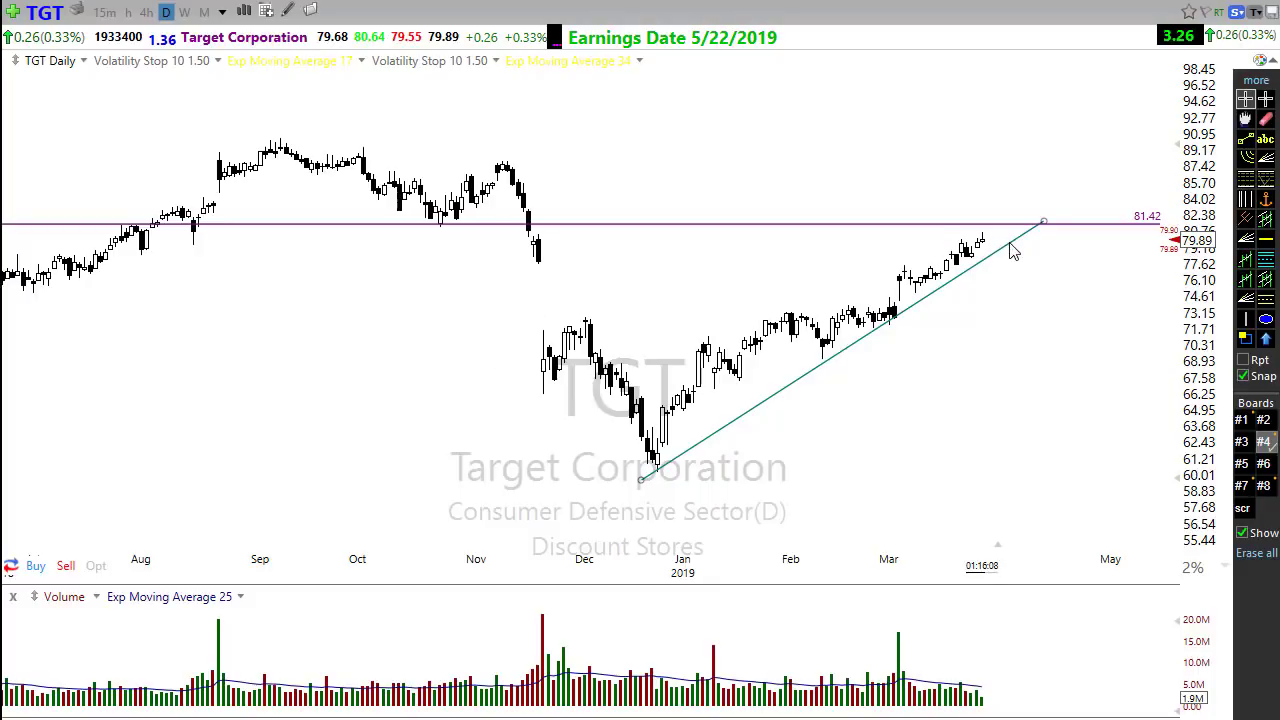
pyautogui.moveTo(1014, 249)
pyautogui.moveTo(972, 240); pyautogui.dragTo(1092, 197)
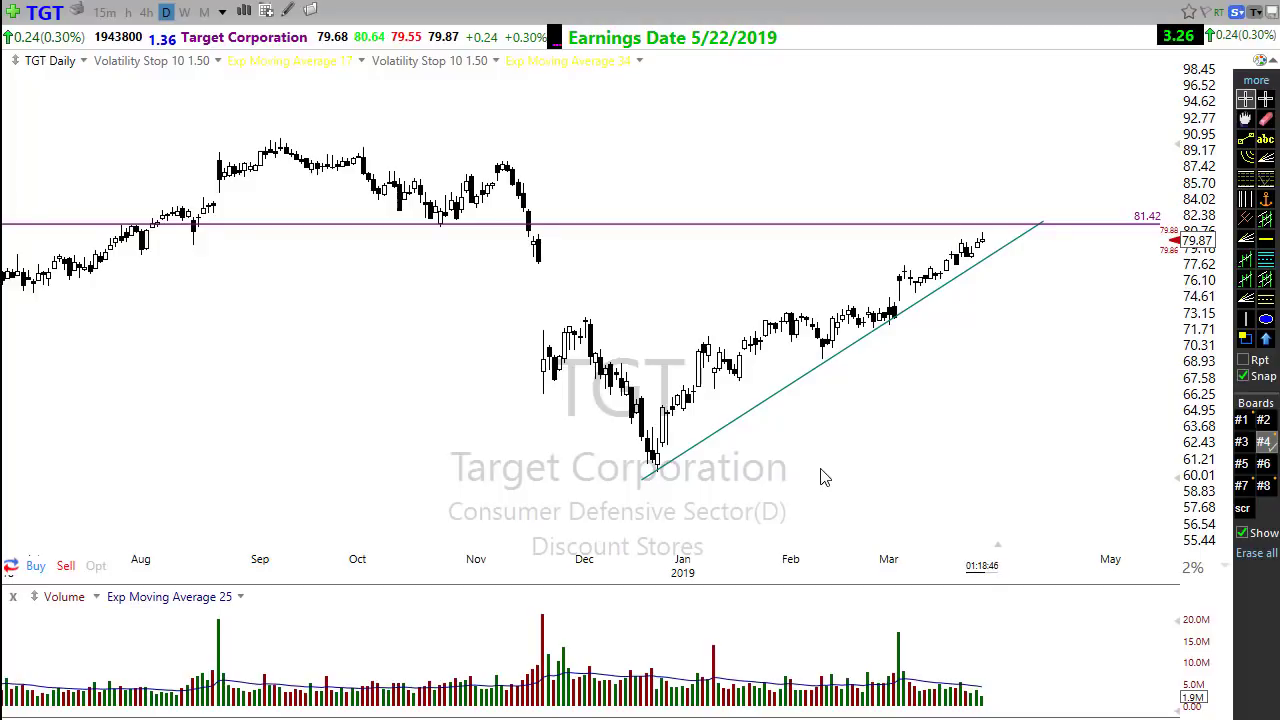
# Step: Add a second horizontal level at 72.85 on TGT, across the early-December high and the February consolidation
pyautogui.scroll(3, 751, 520)
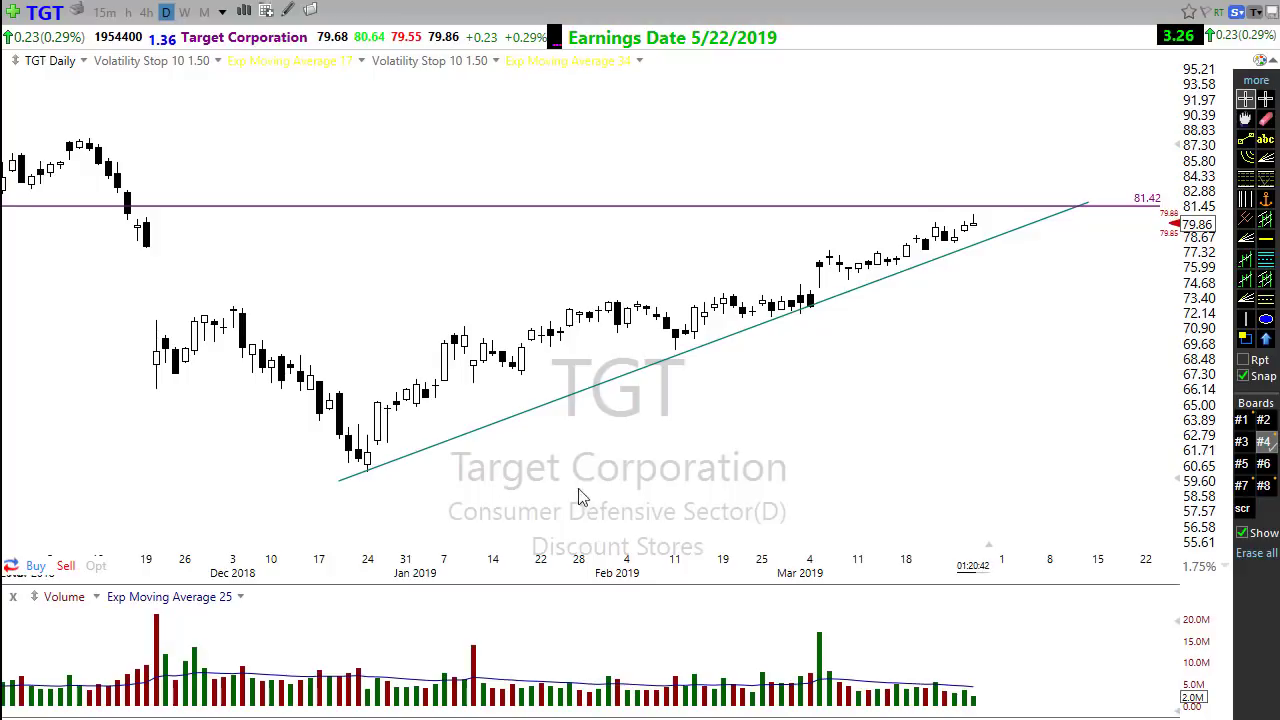
pyautogui.click(1263, 243)
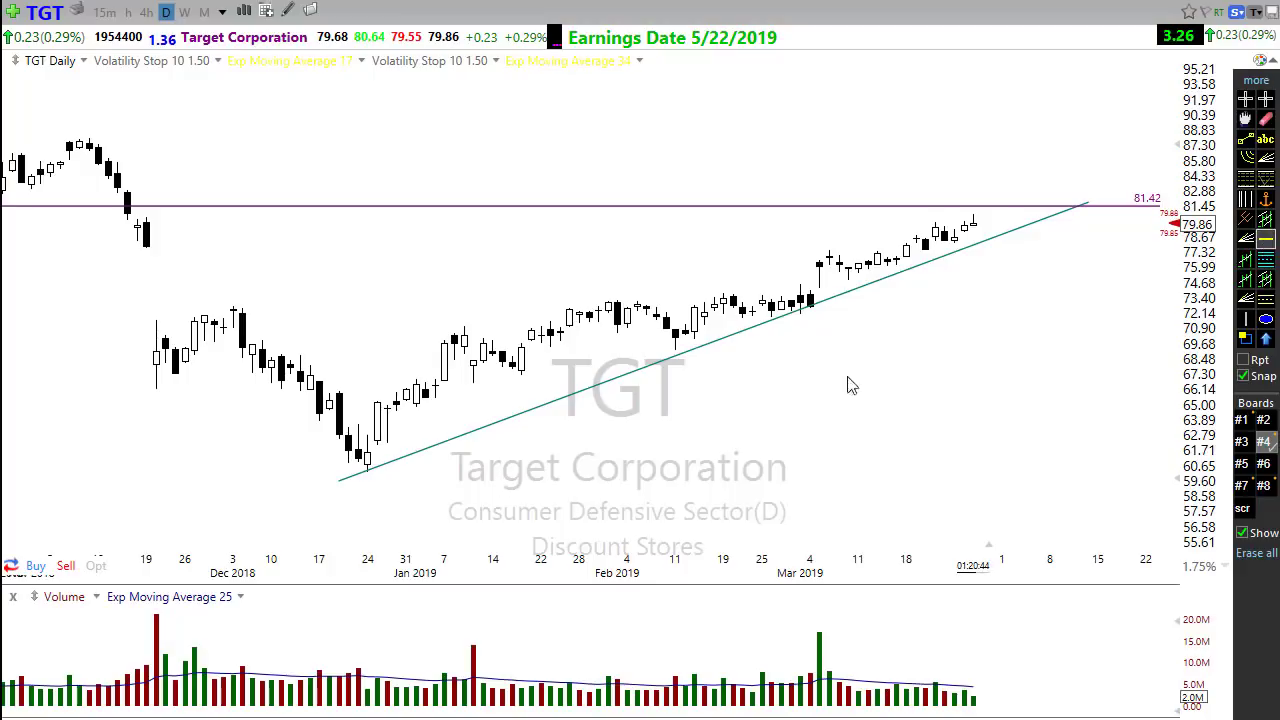
pyautogui.click(679, 460)
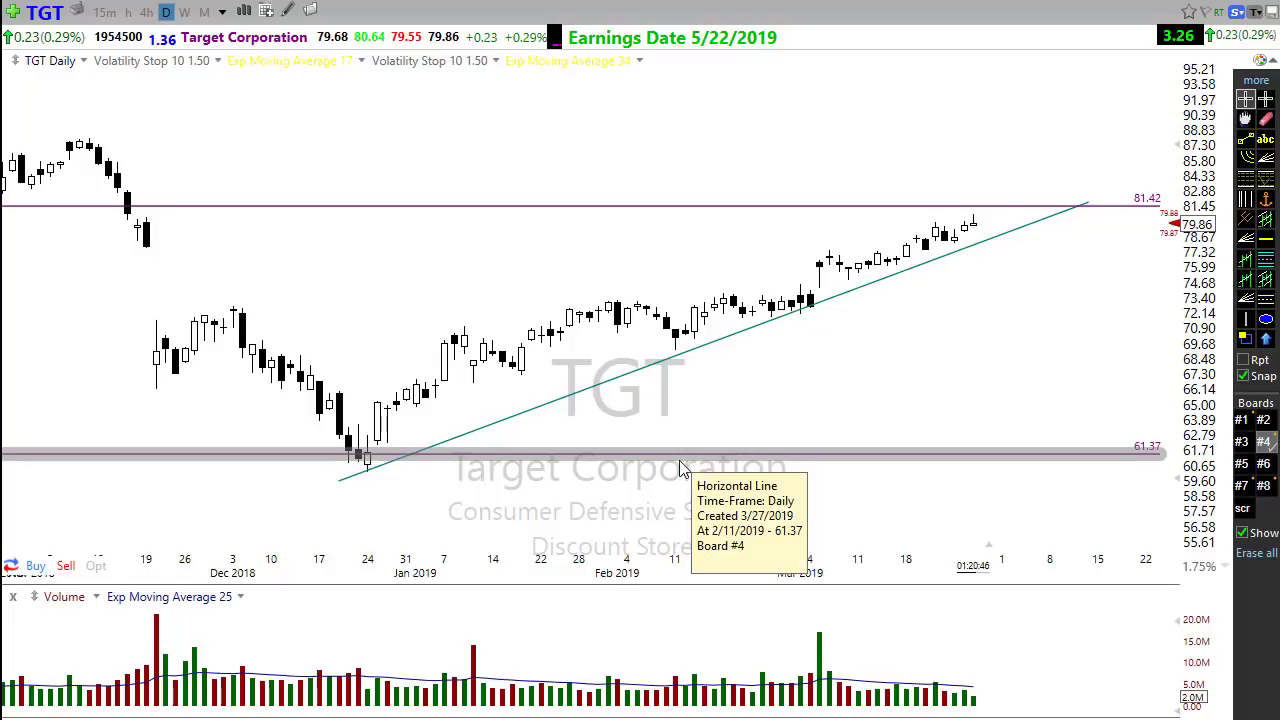
pyautogui.moveTo(692, 440); pyautogui.dragTo(788, 316)
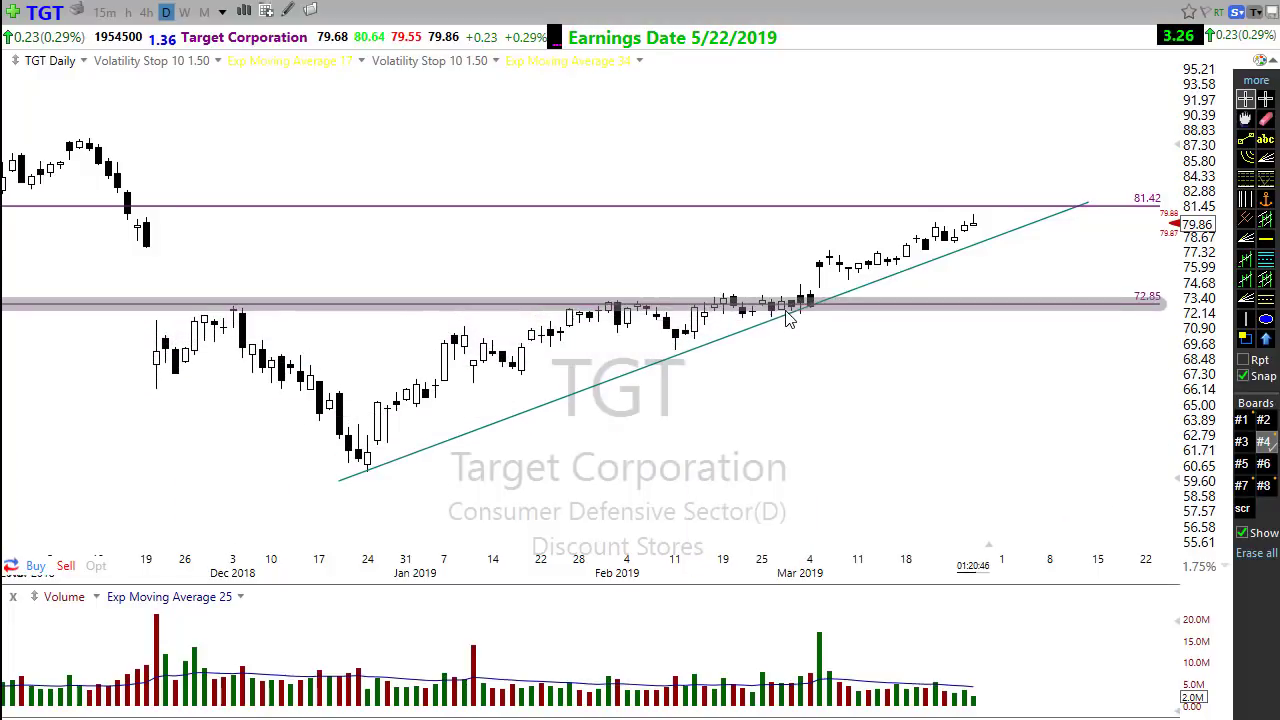
pyautogui.click(894, 558)
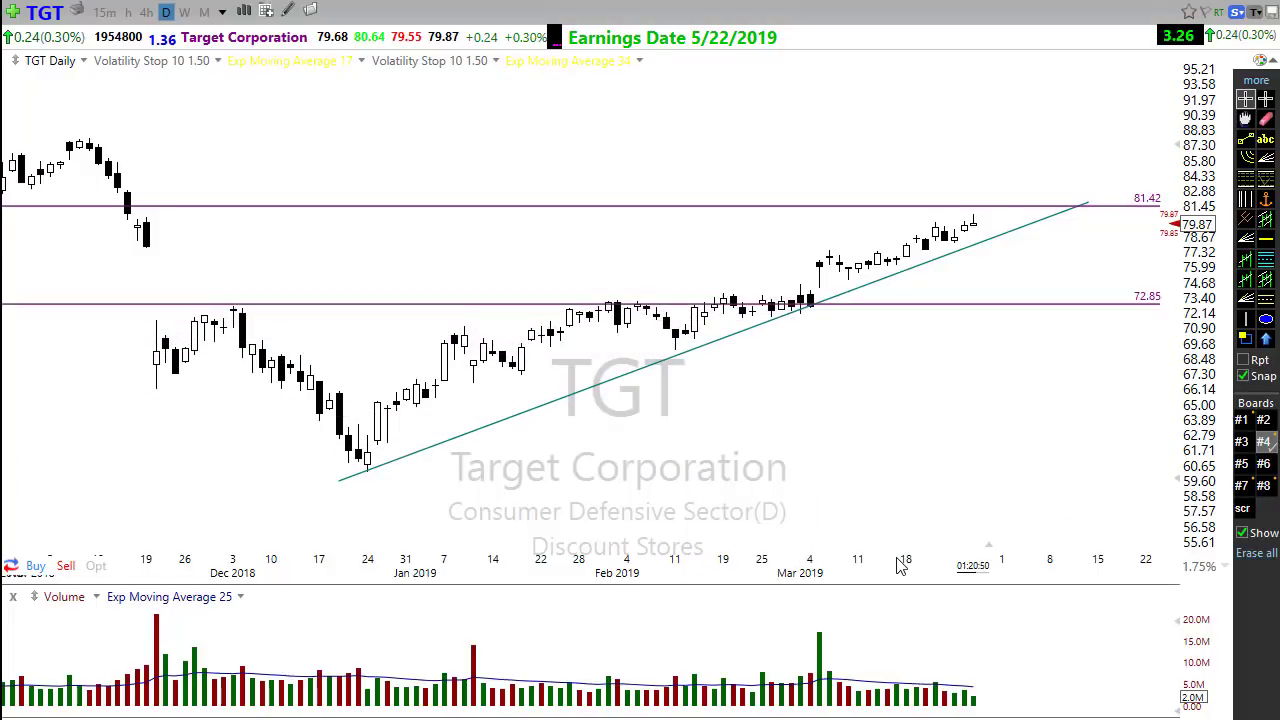